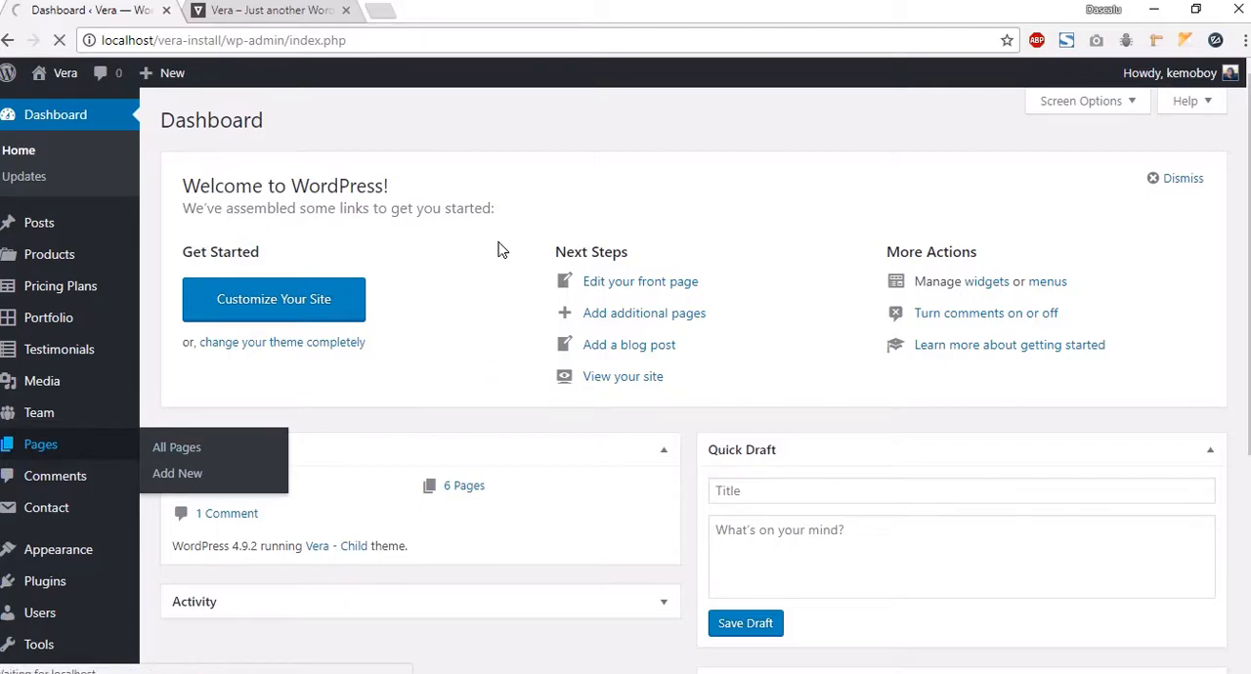
Step: Add a new page titled "Home - Test" and open it in the WPBakery backend editor
click(262, 127)
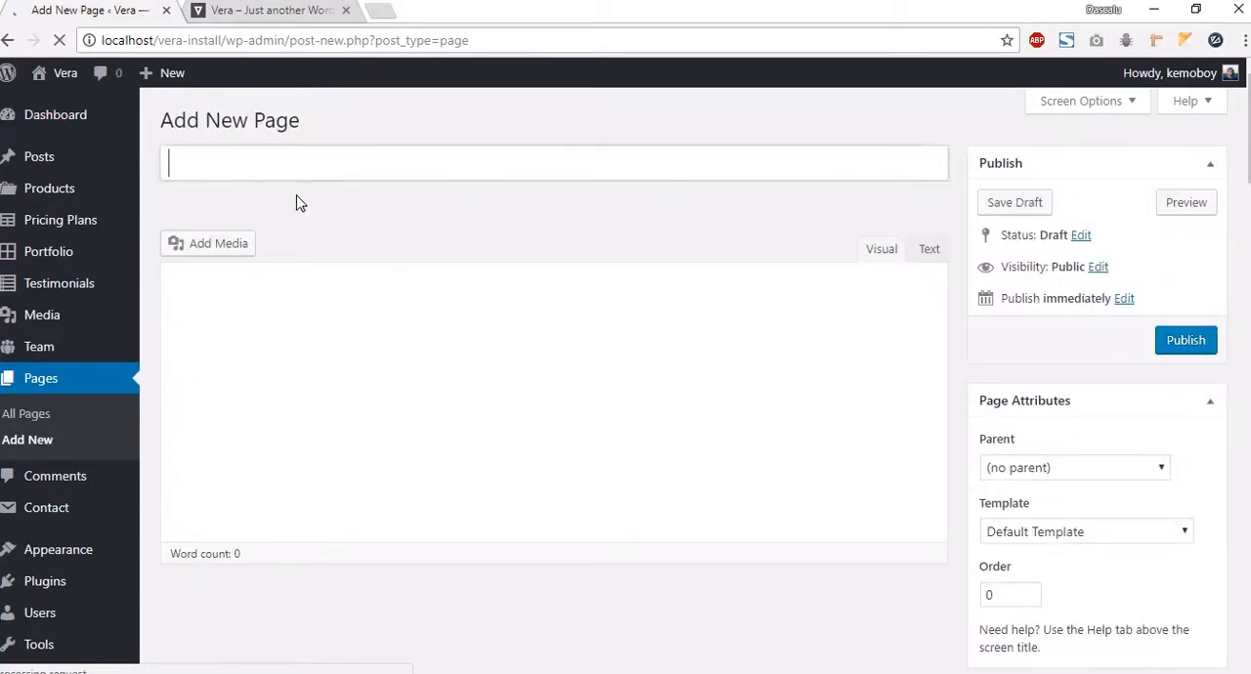
text(Home - Test)
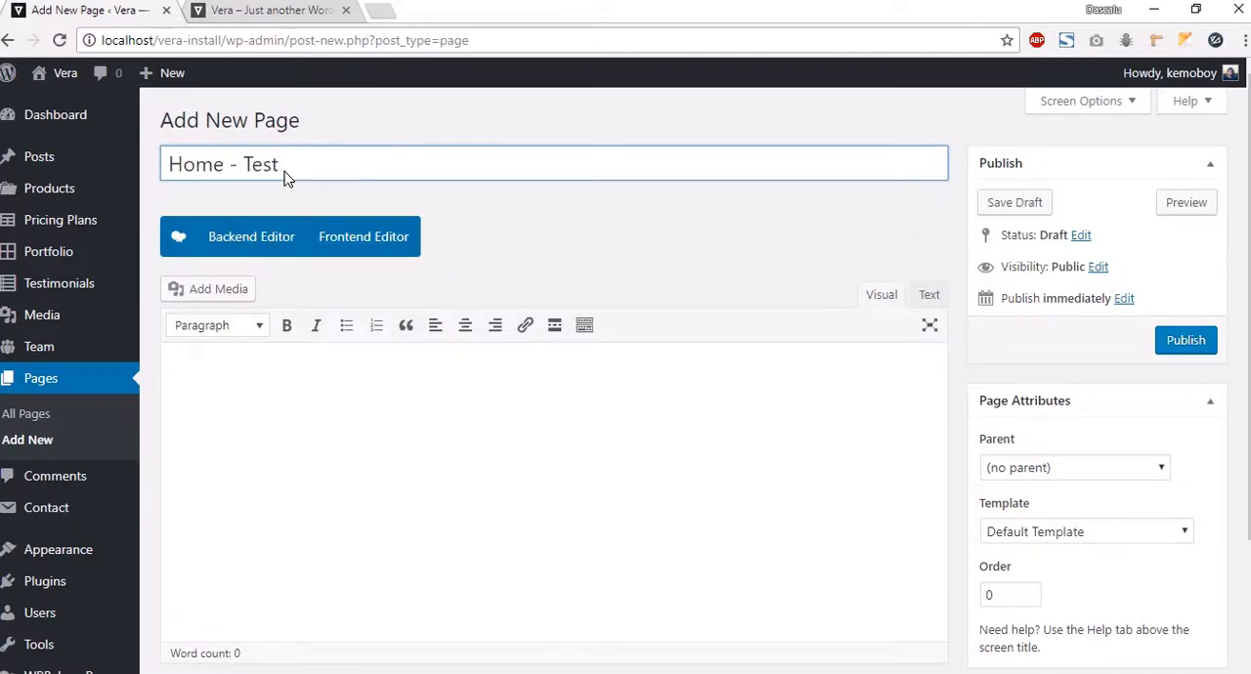
click(568, 282)
click(274, 251)
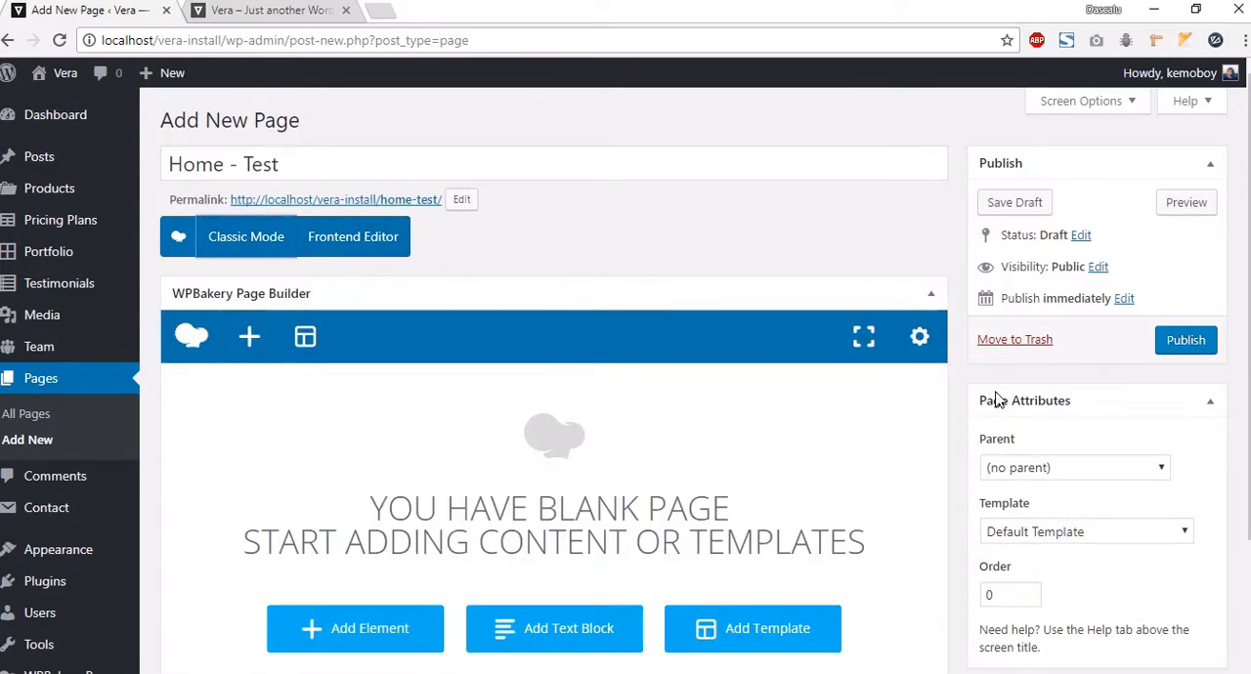
Step: Set the page template to Visual Composer Blank Template and publish the page
click(1024, 535)
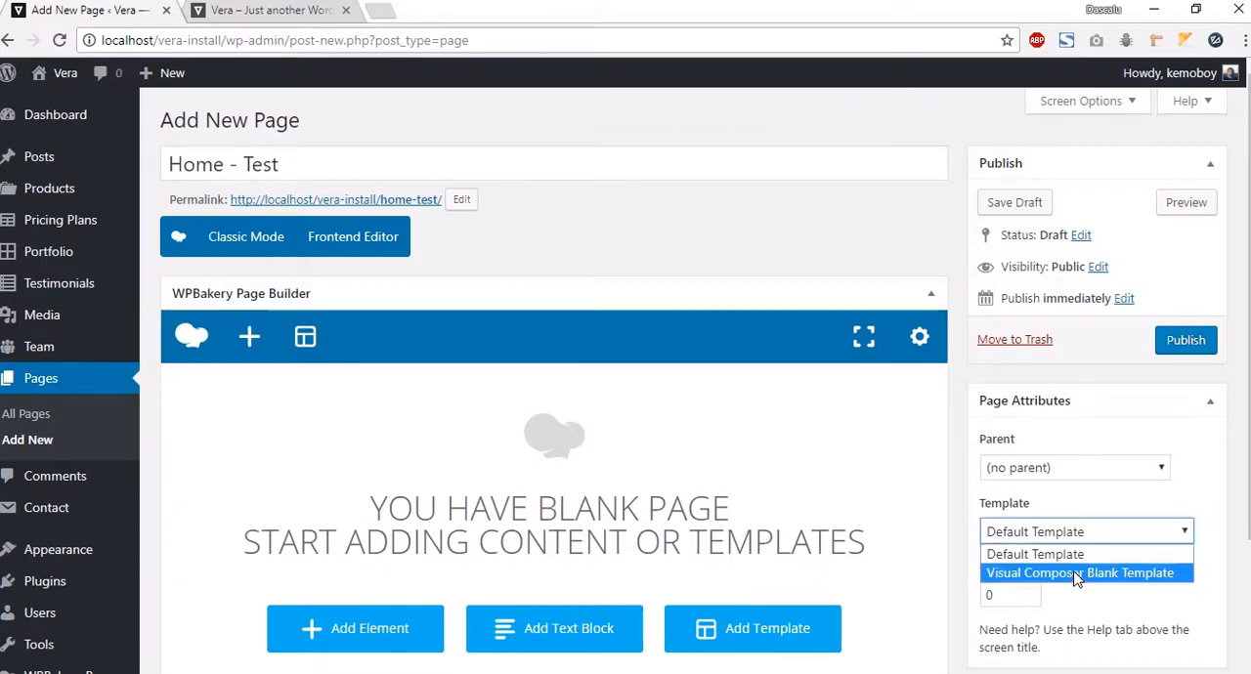
click(1047, 574)
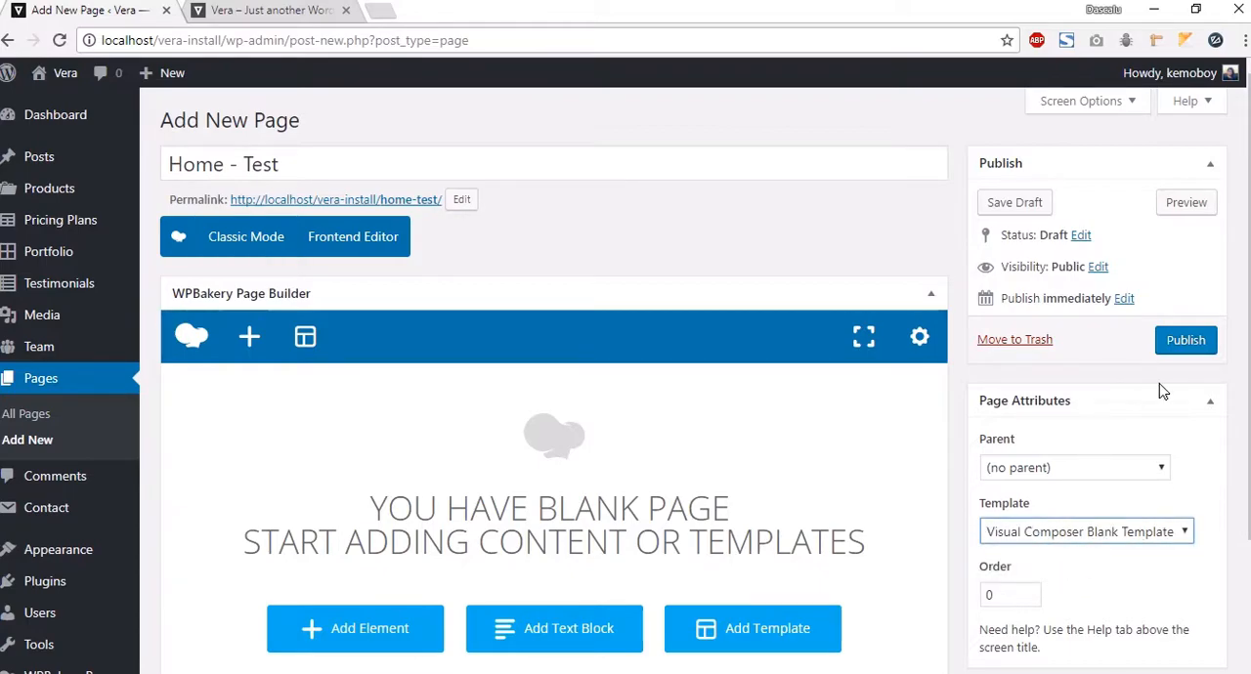
click(1180, 350)
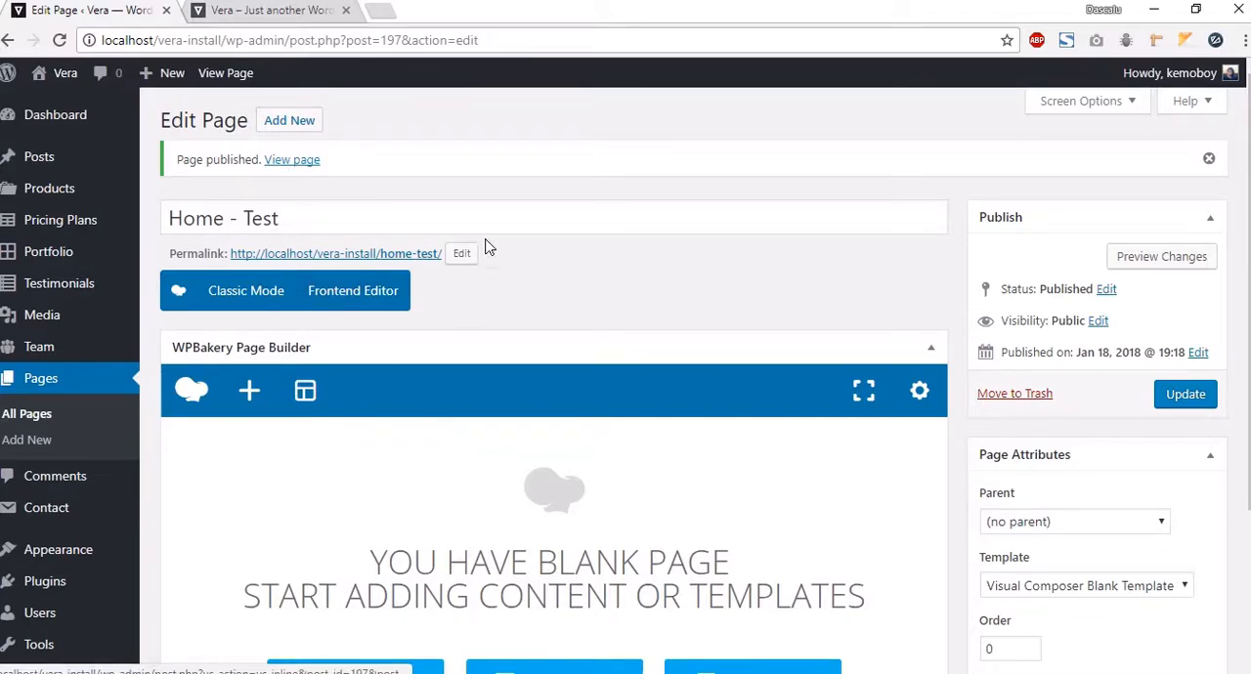
Step: Open the published page in a new tab to view it, then return to the editor
right_click(288, 160)
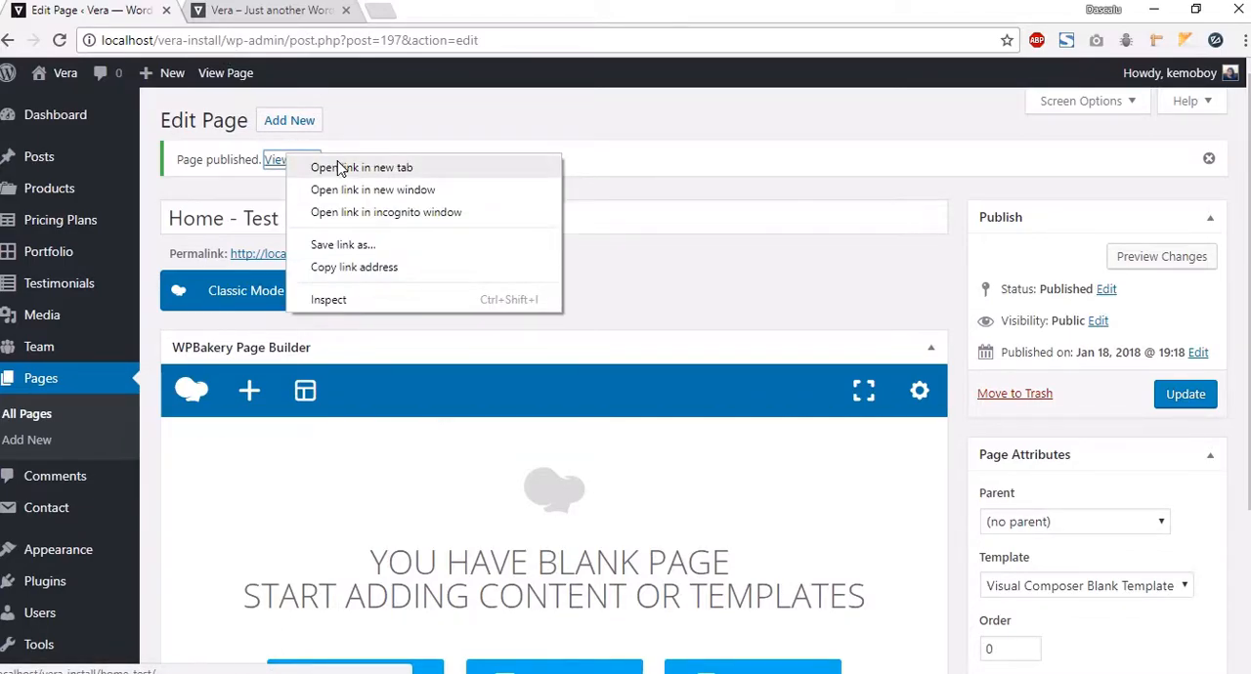
click(361, 168)
click(230, 12)
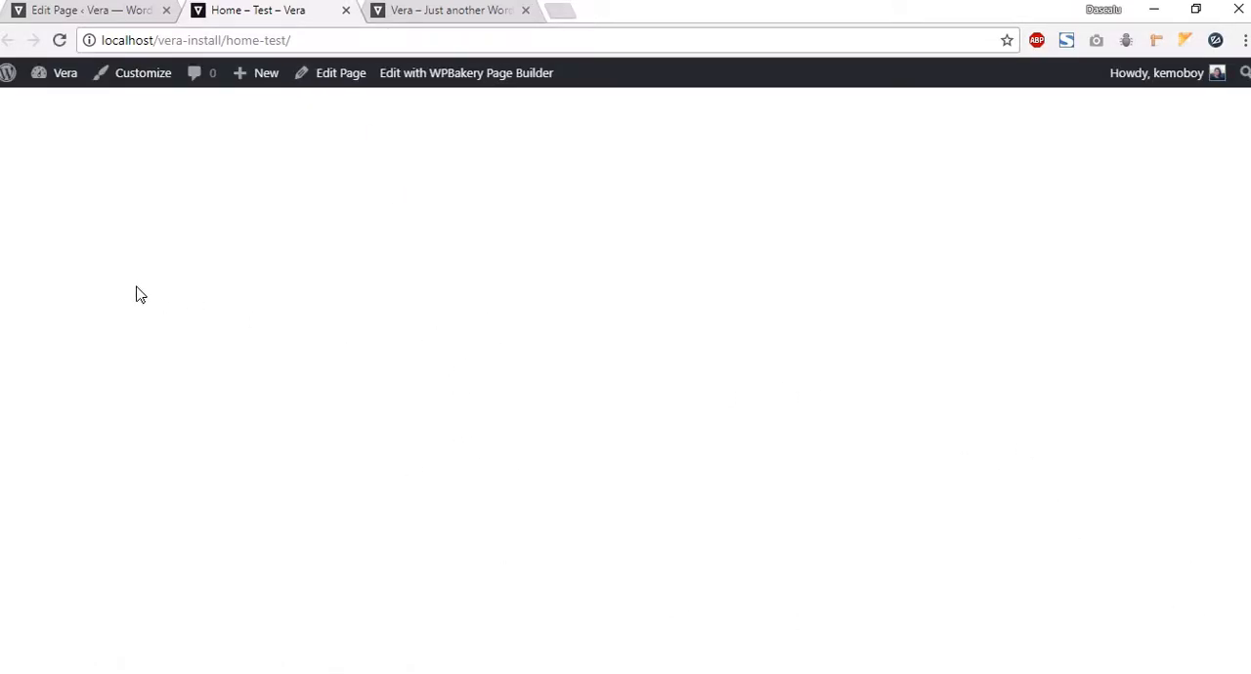
click(71, 12)
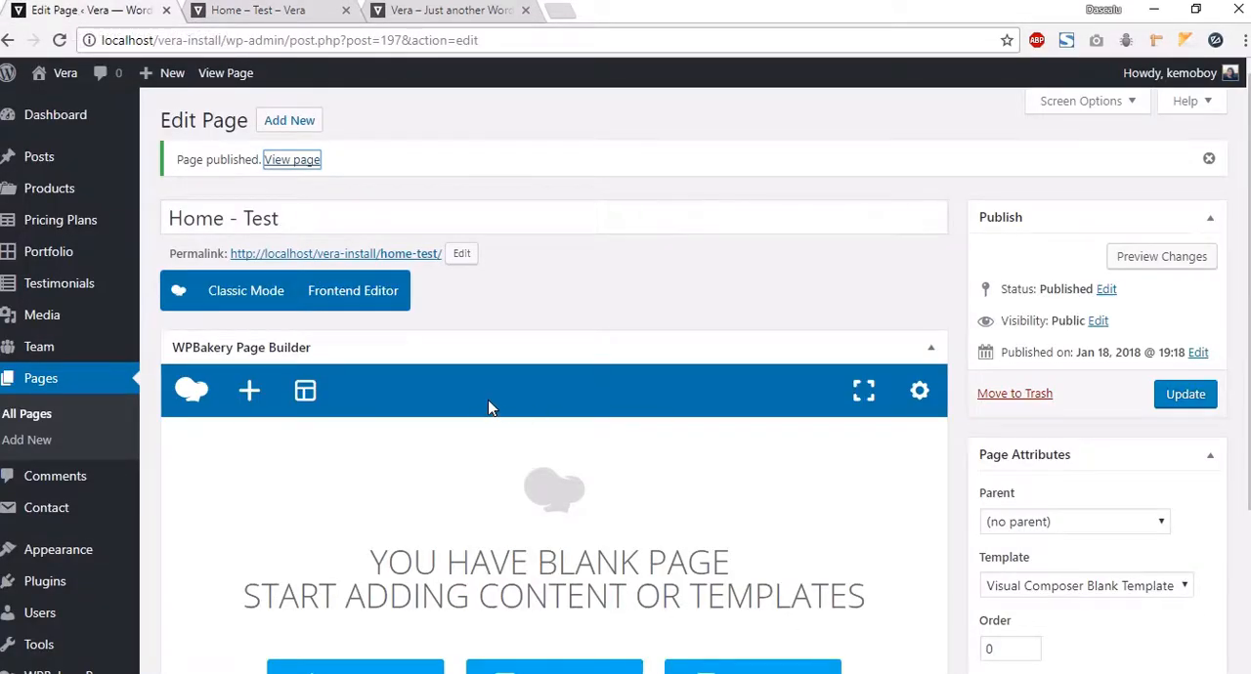
Step: Add a row element to the blank page
scroll(491, 409, down, 2)
click(380, 495)
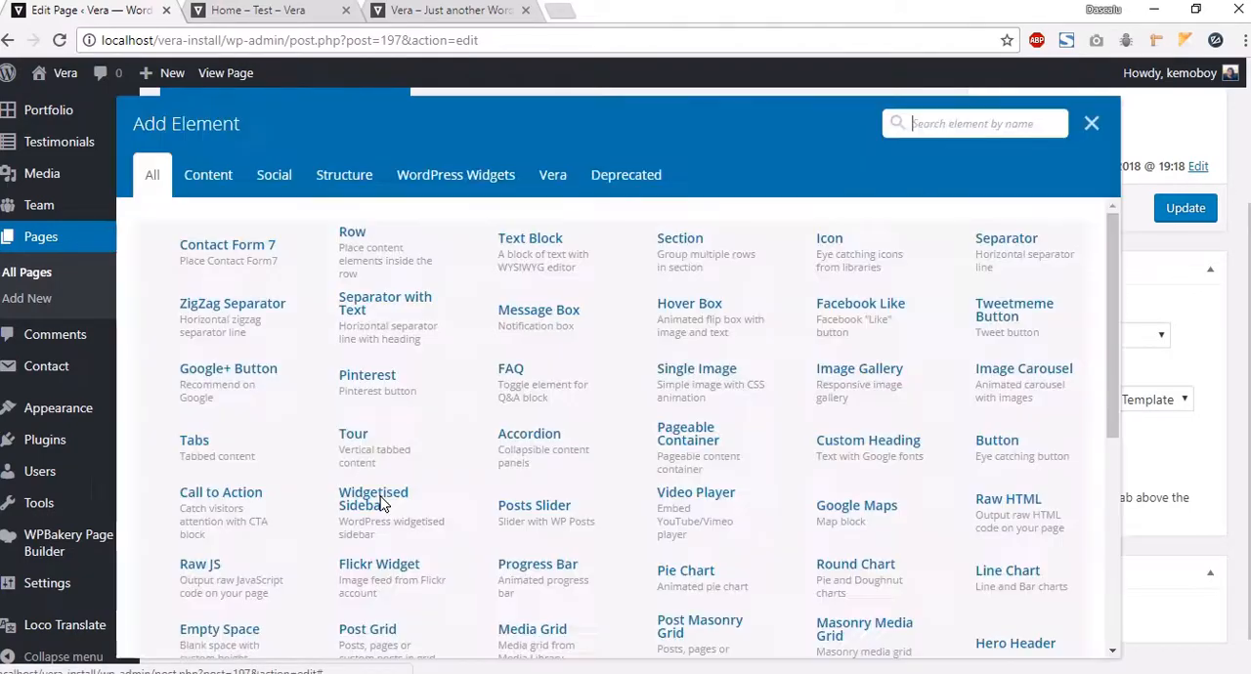
click(358, 271)
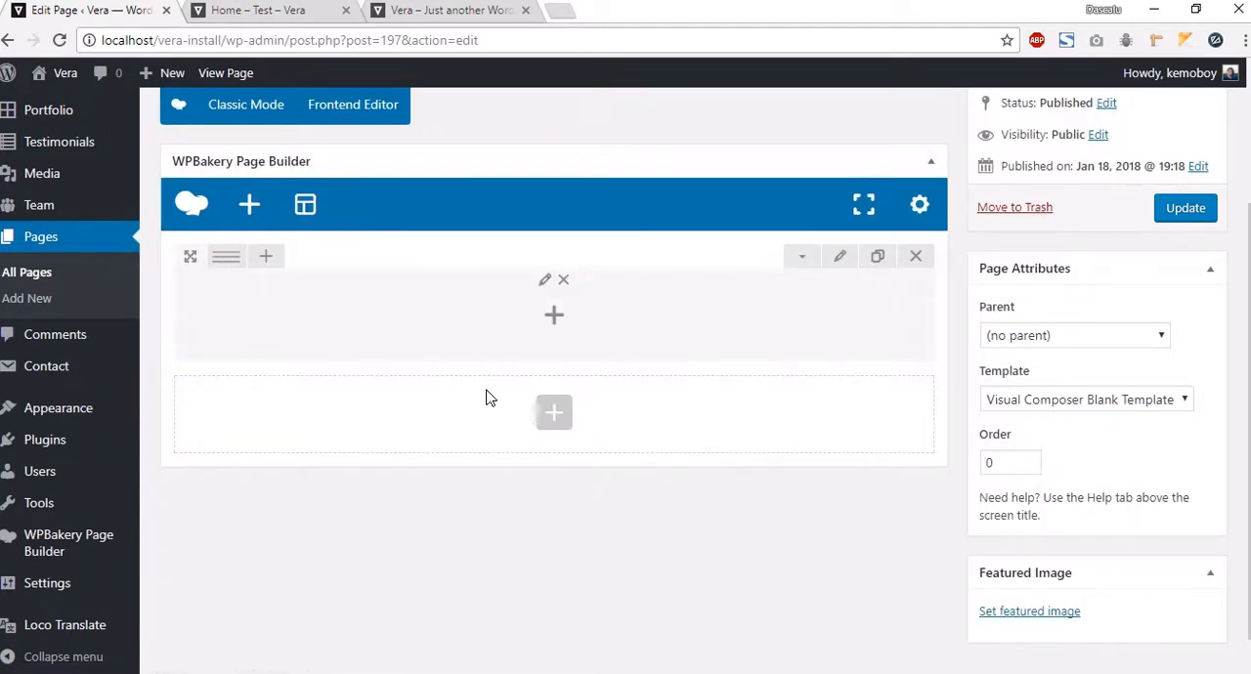
Step: Insert a Hero Header element from the Vera elements into the row and set its heading to "This is"
click(553, 314)
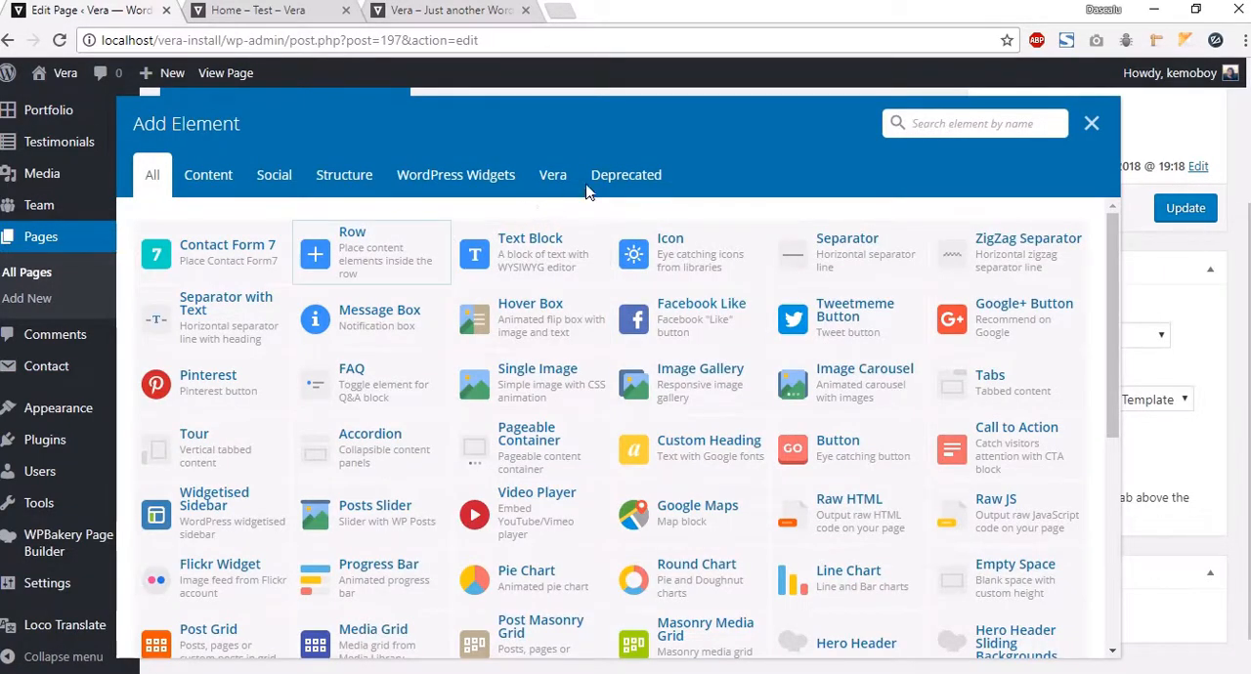
click(553, 175)
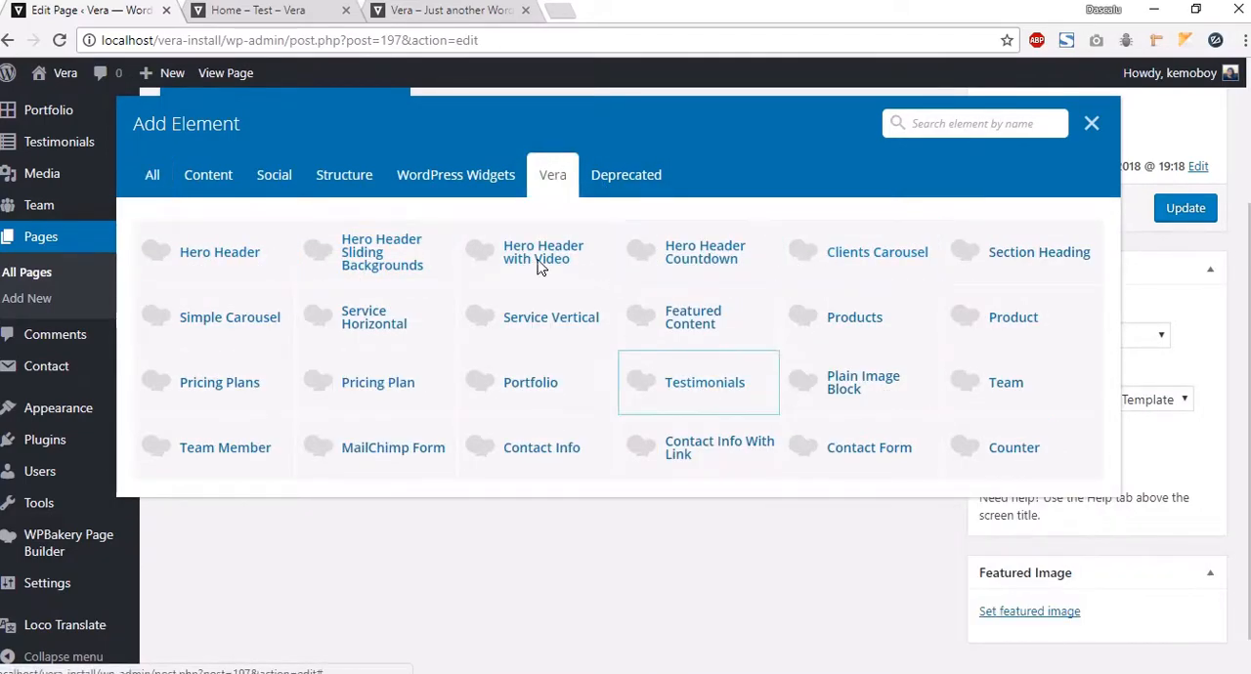
click(233, 256)
click(714, 245)
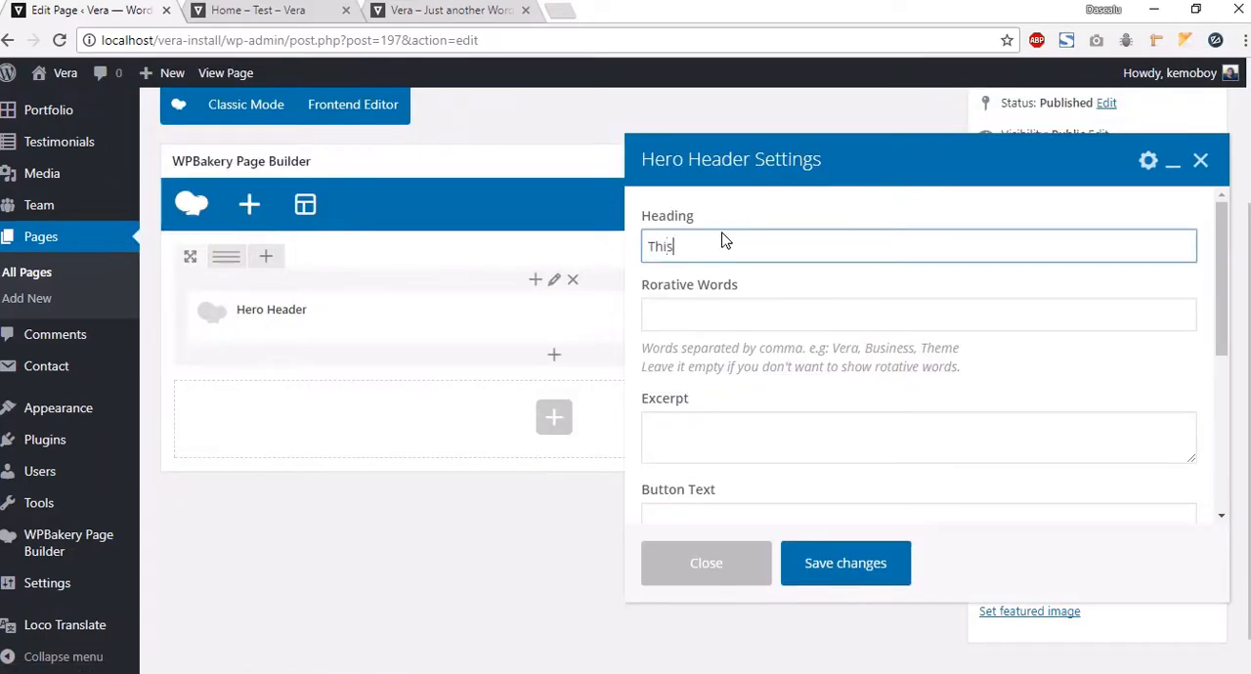
Step: Set the Hero Header's rotative words to "a test, a video tutorial, a demo"
click(717, 326)
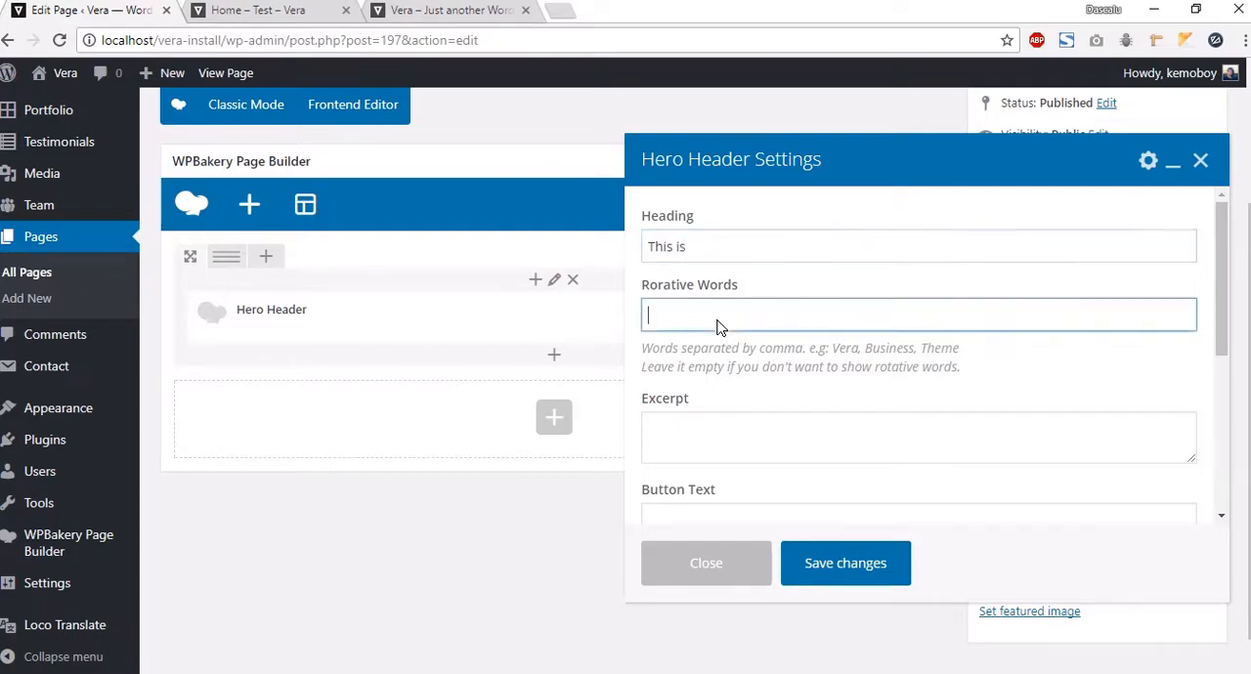
click(721, 253)
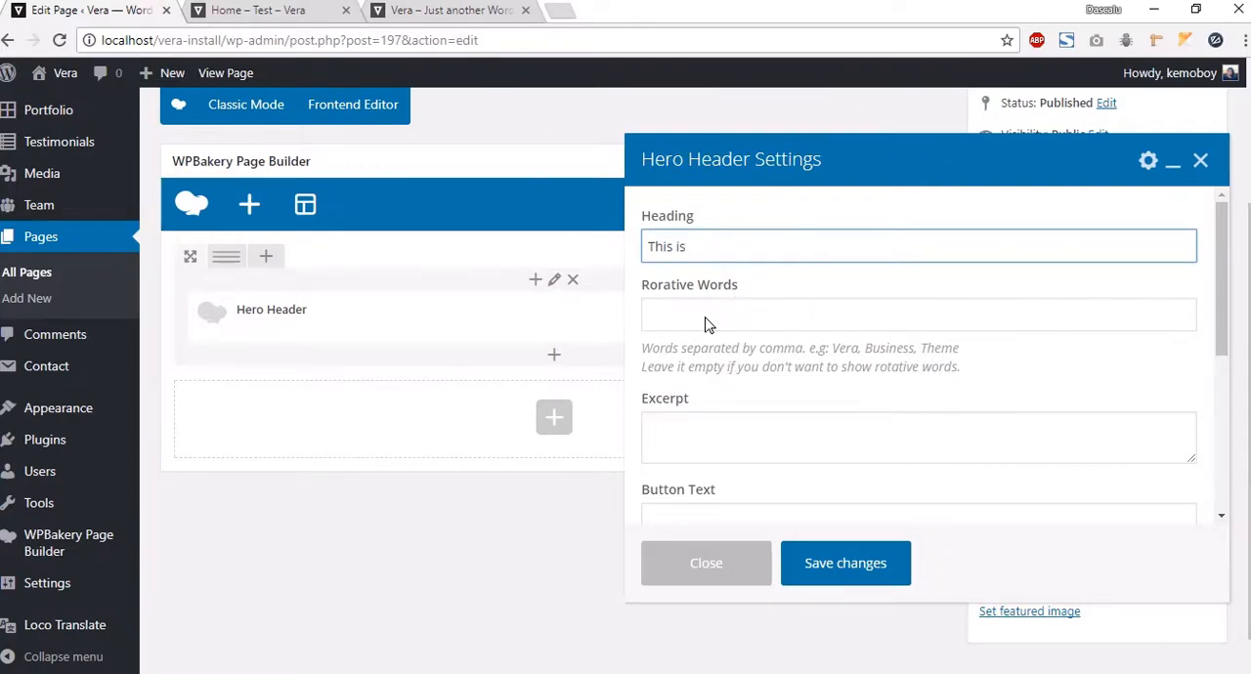
click(746, 323)
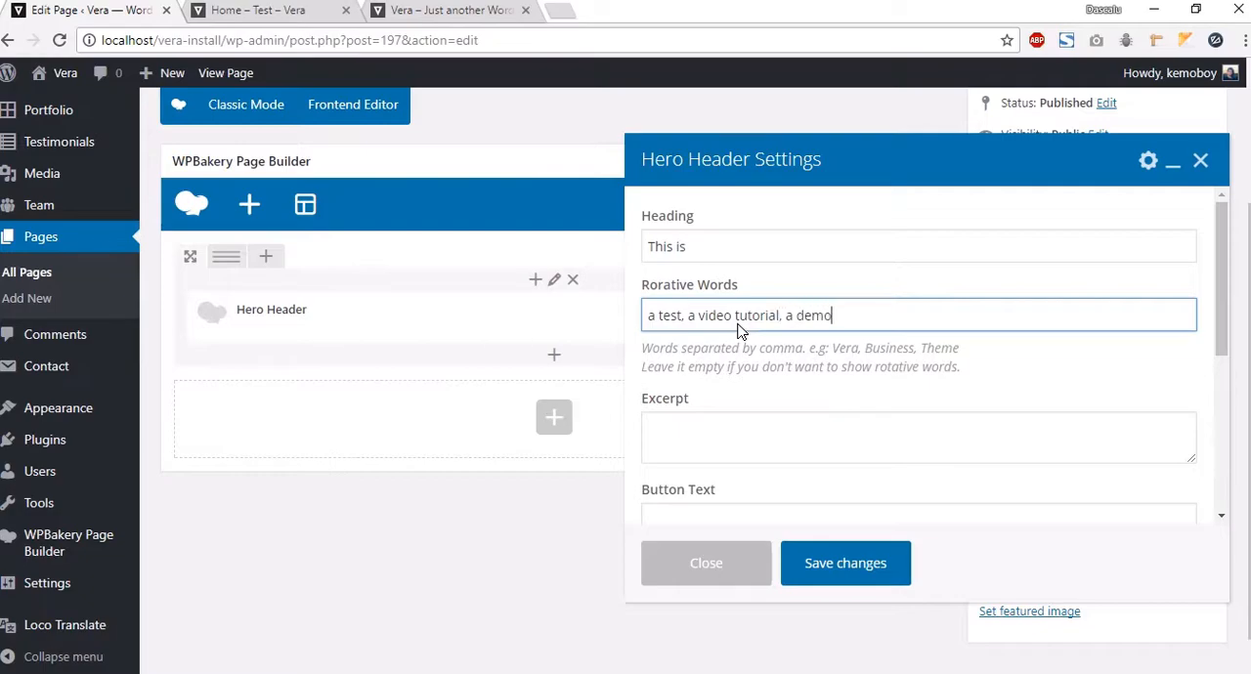
Step: Copy the subtitle "Landing page template for growing businesses" from the live homepage and paste it into the excerpt
click(713, 433)
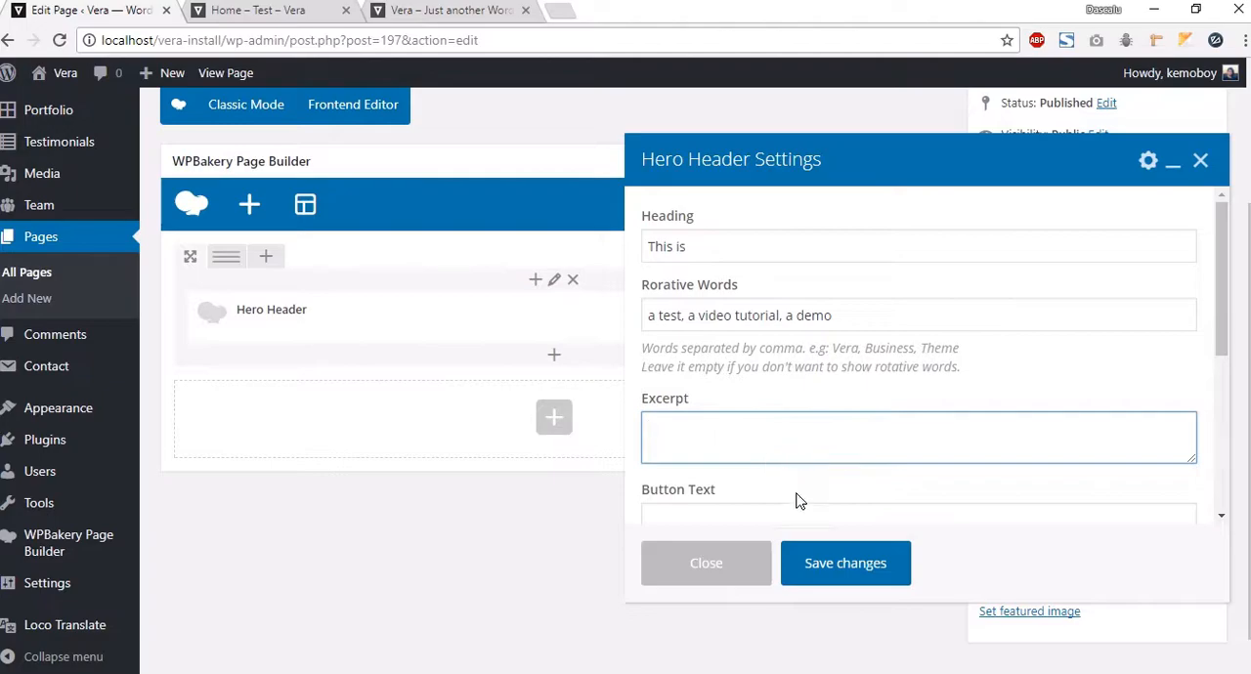
click(448, 12)
drag(801, 391, 434, 364)
key(ctrl+c)
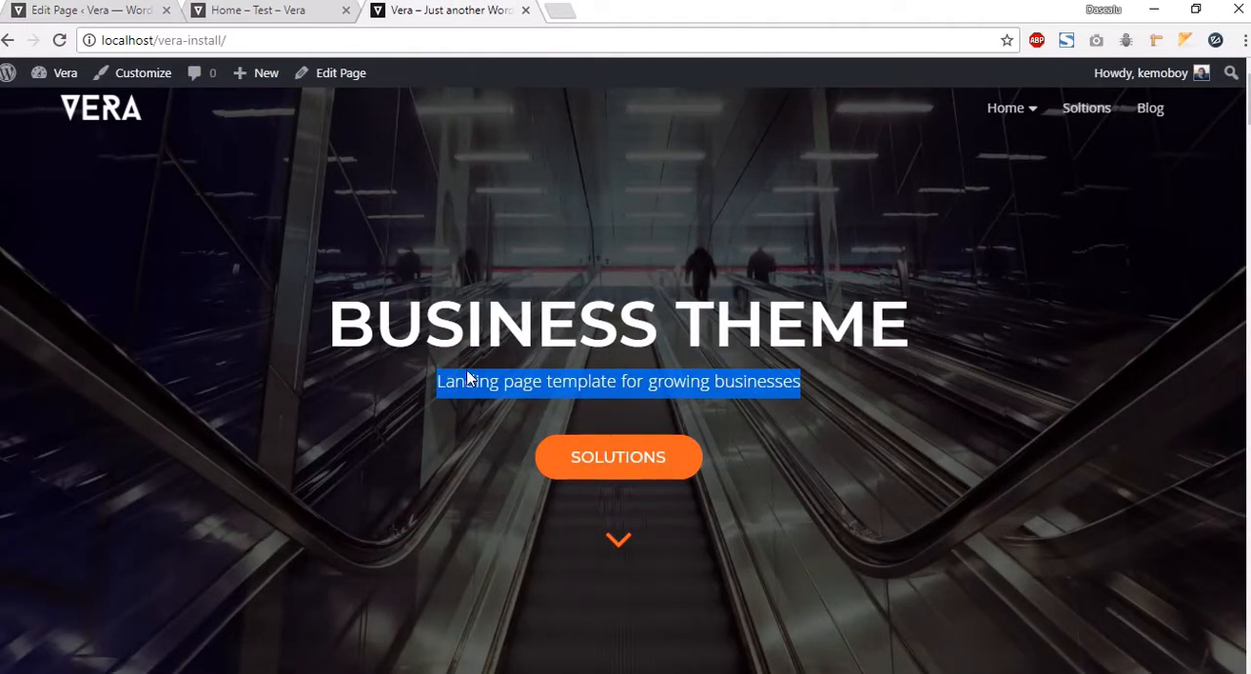
click(103, 12)
click(765, 424)
key(ctrl+v)
Step: Set the button text to "Solutions"
scroll(768, 427, down, 2)
click(714, 338)
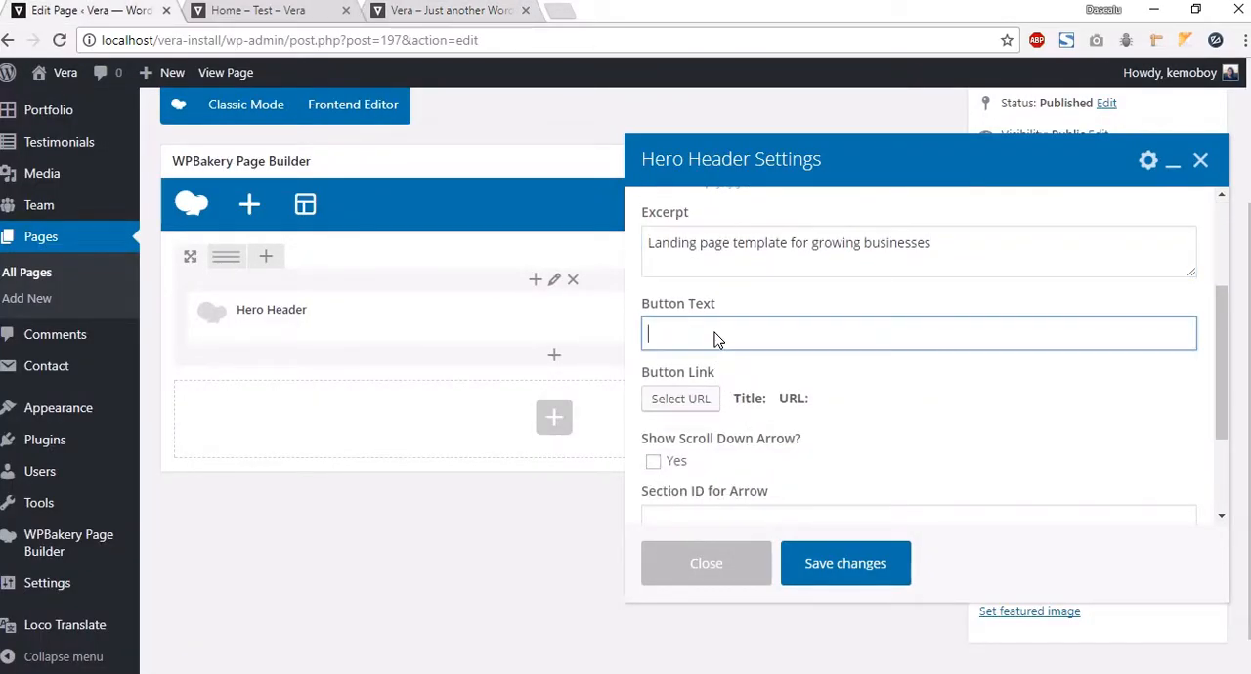
text(Solutions)
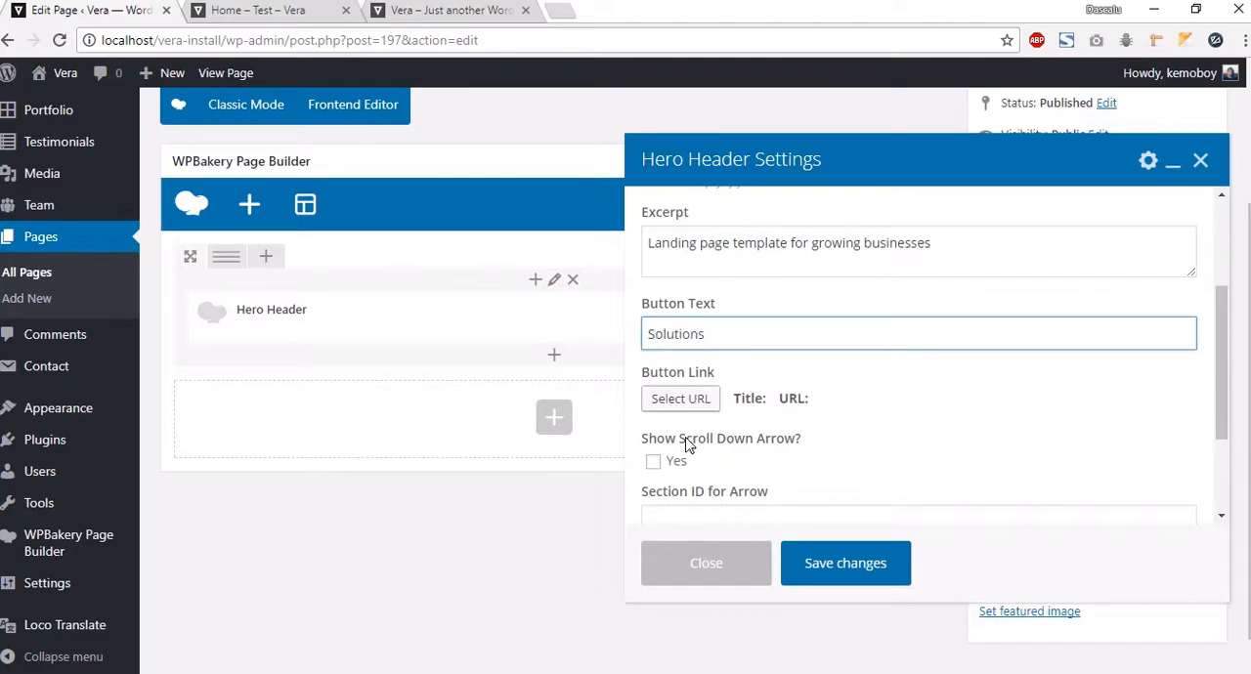
Step: Link the button to the existing "Home – Video" page
click(678, 399)
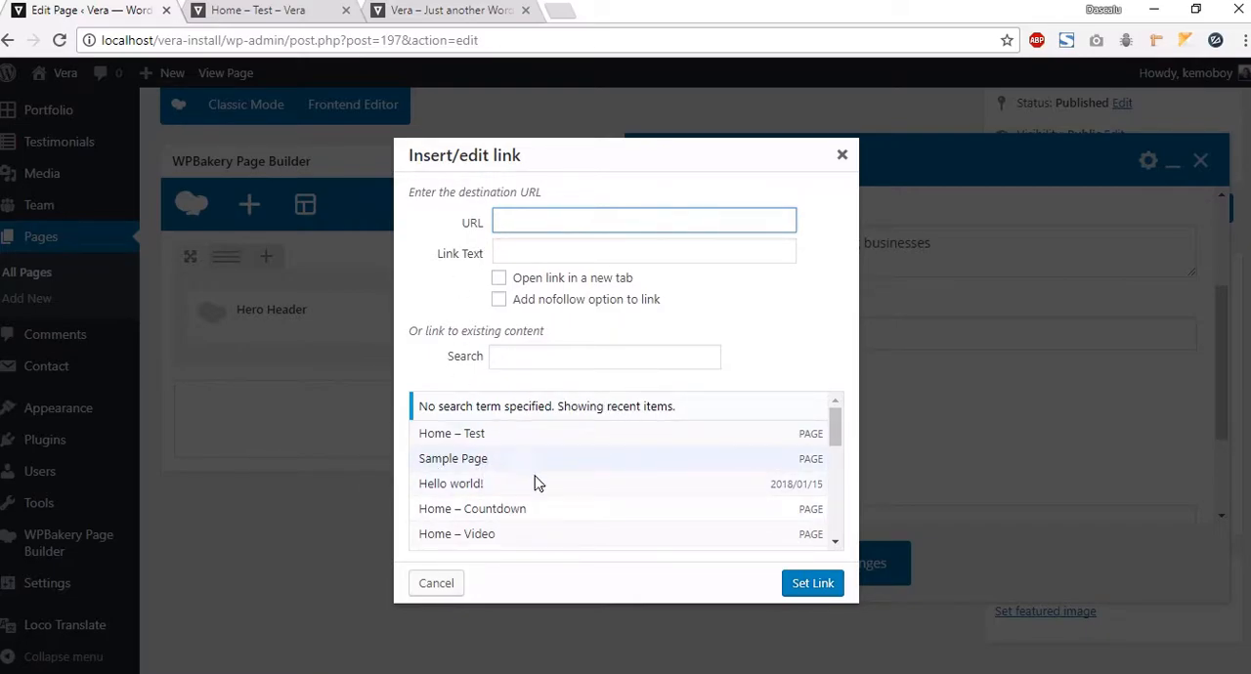
scroll(516, 489, down, 1)
scroll(517, 496, down, 2)
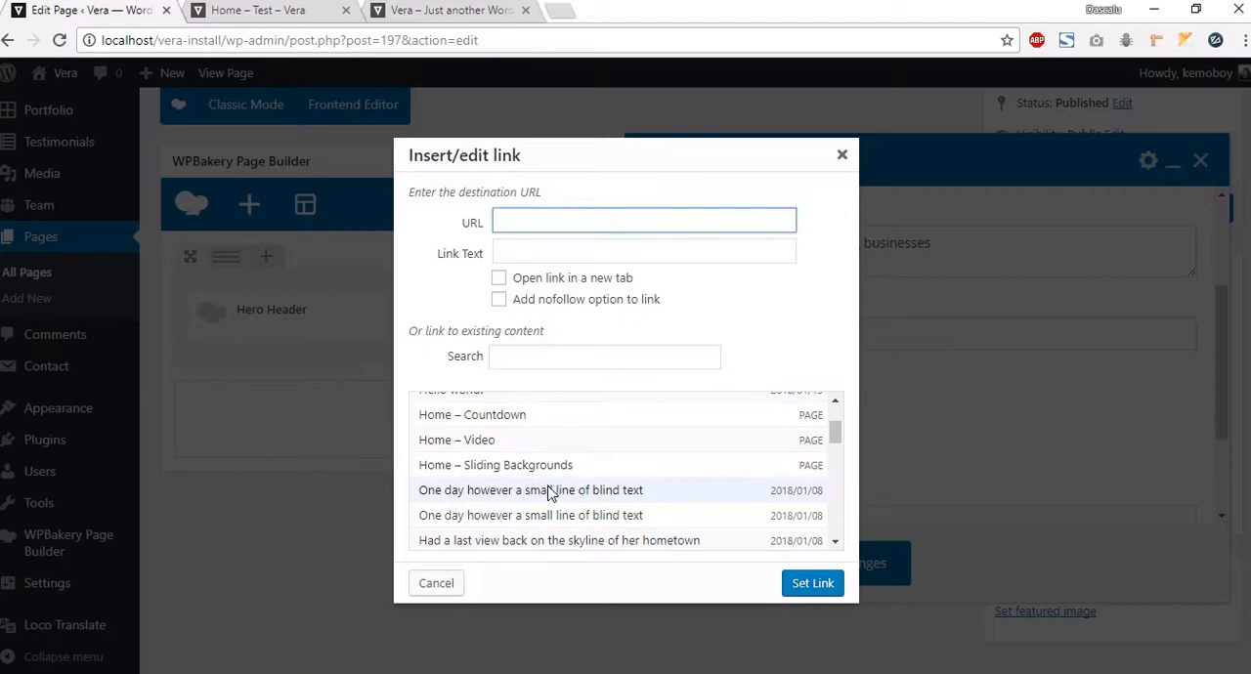
click(474, 442)
click(812, 583)
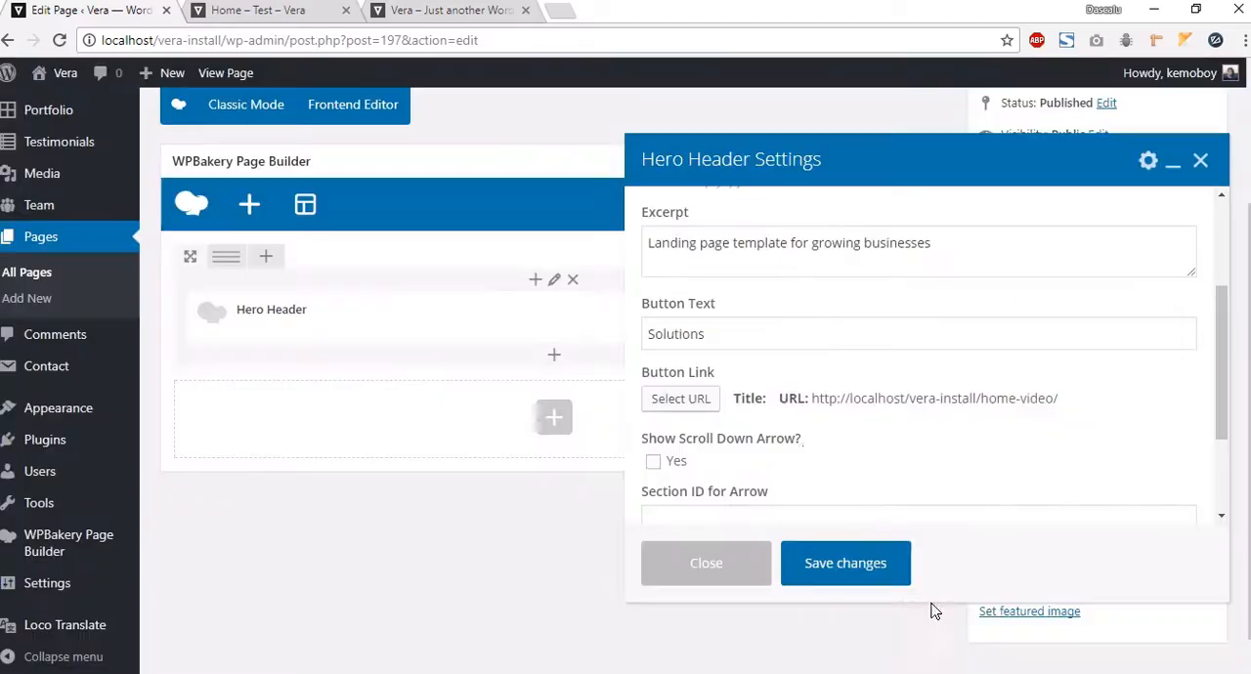
Step: Enable the scroll-down arrow and set its section ID to "#solutions"
scroll(658, 413, down, 1)
click(653, 403)
click(659, 404)
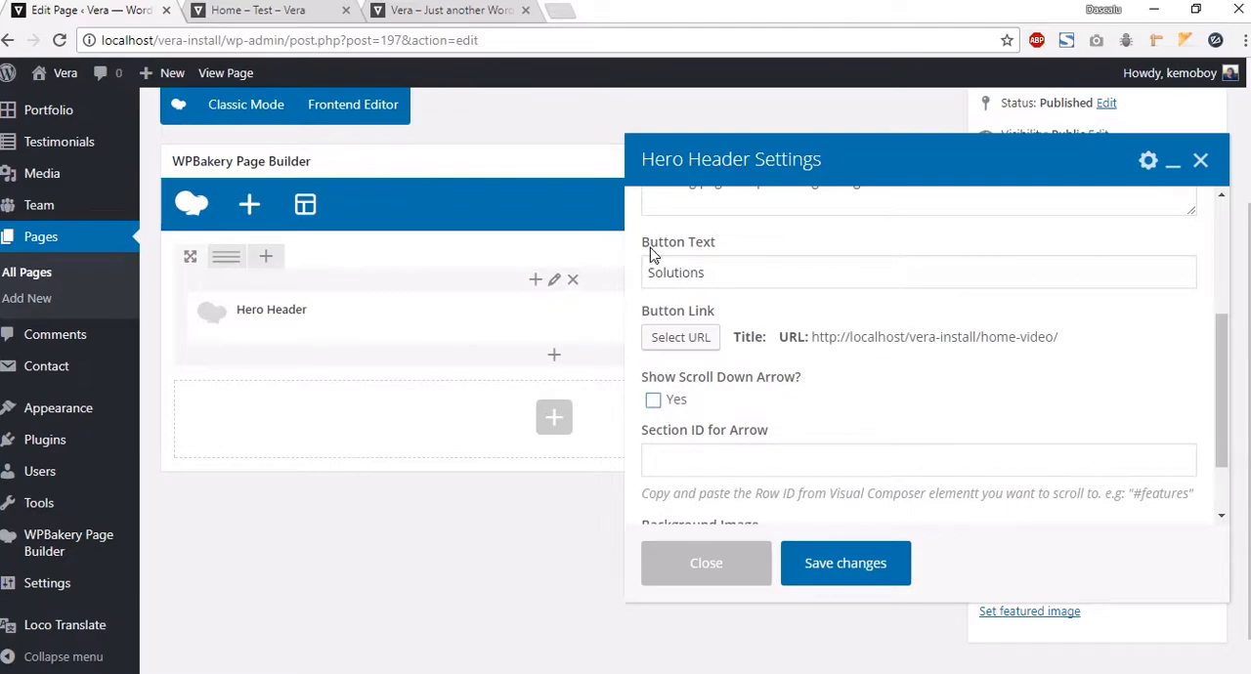
click(424, 16)
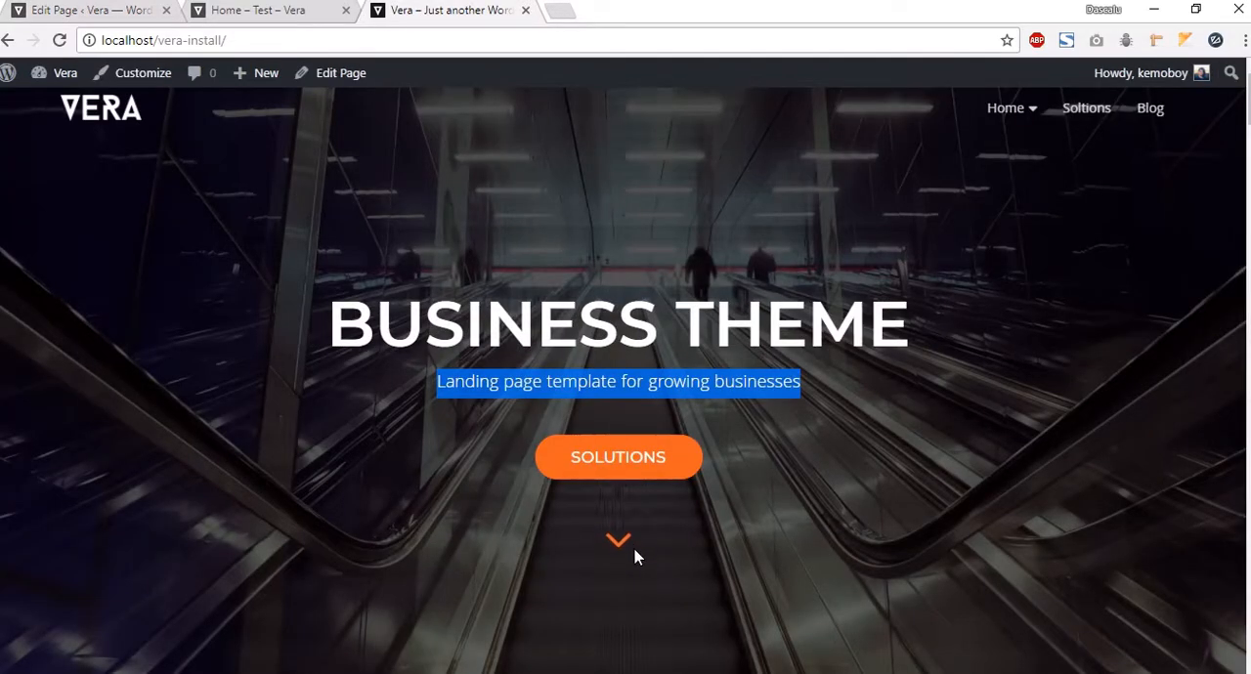
click(47, 14)
click(653, 401)
click(717, 459)
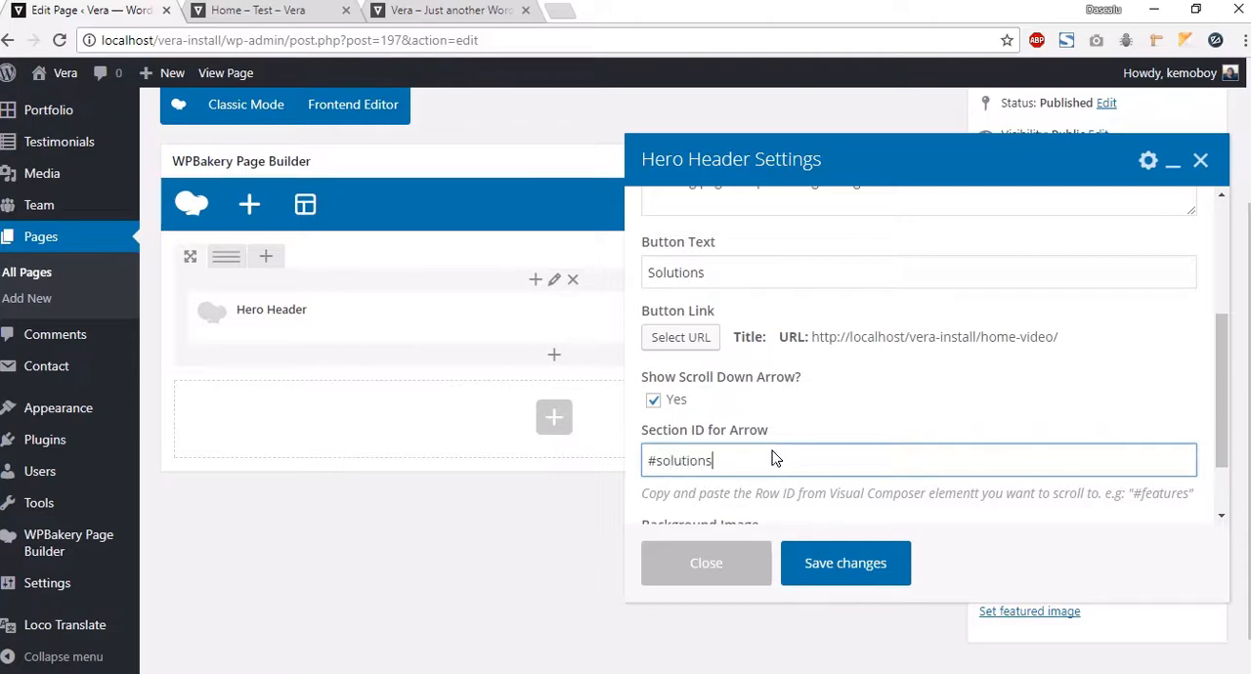
Step: Set the escalator photo as the Hero Header background image and save the element settings
scroll(770, 460, down, 1)
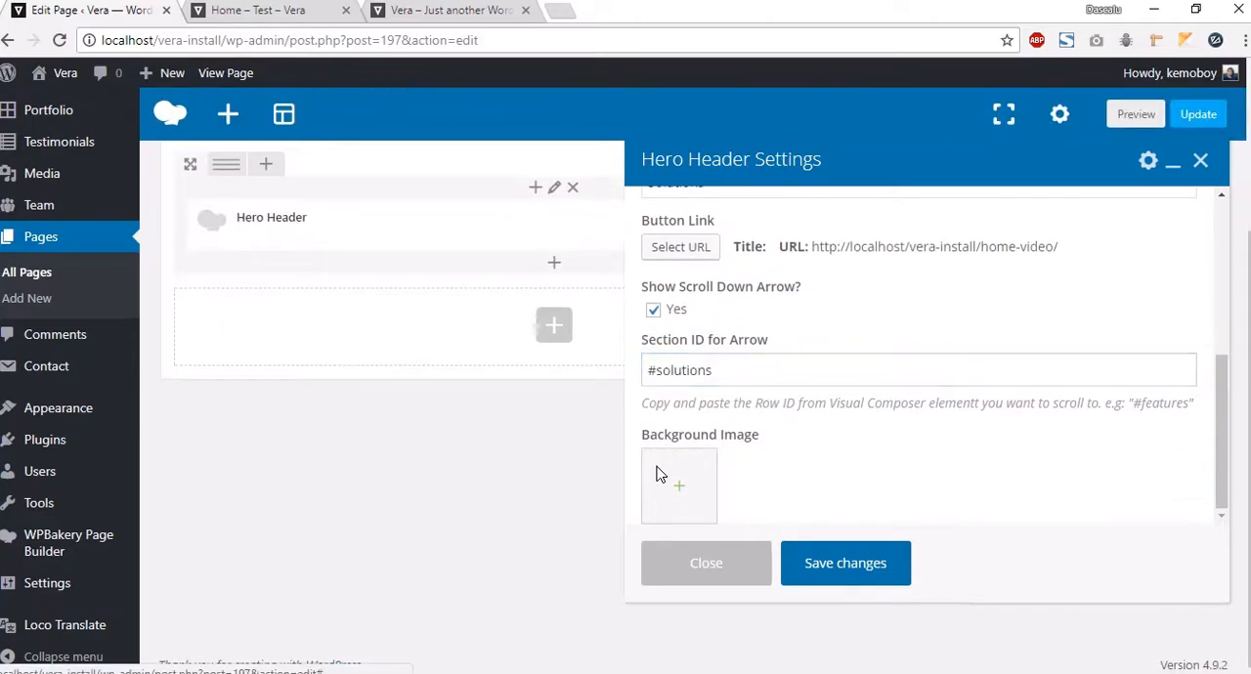
click(659, 476)
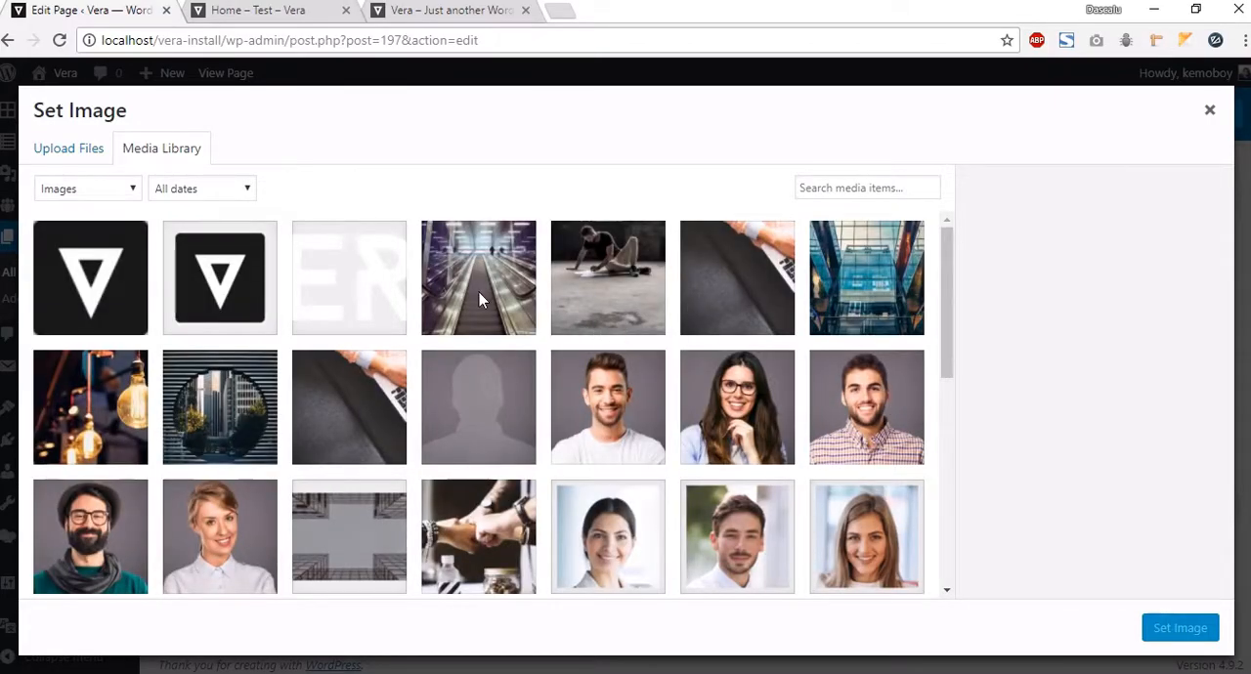
click(479, 293)
click(1202, 631)
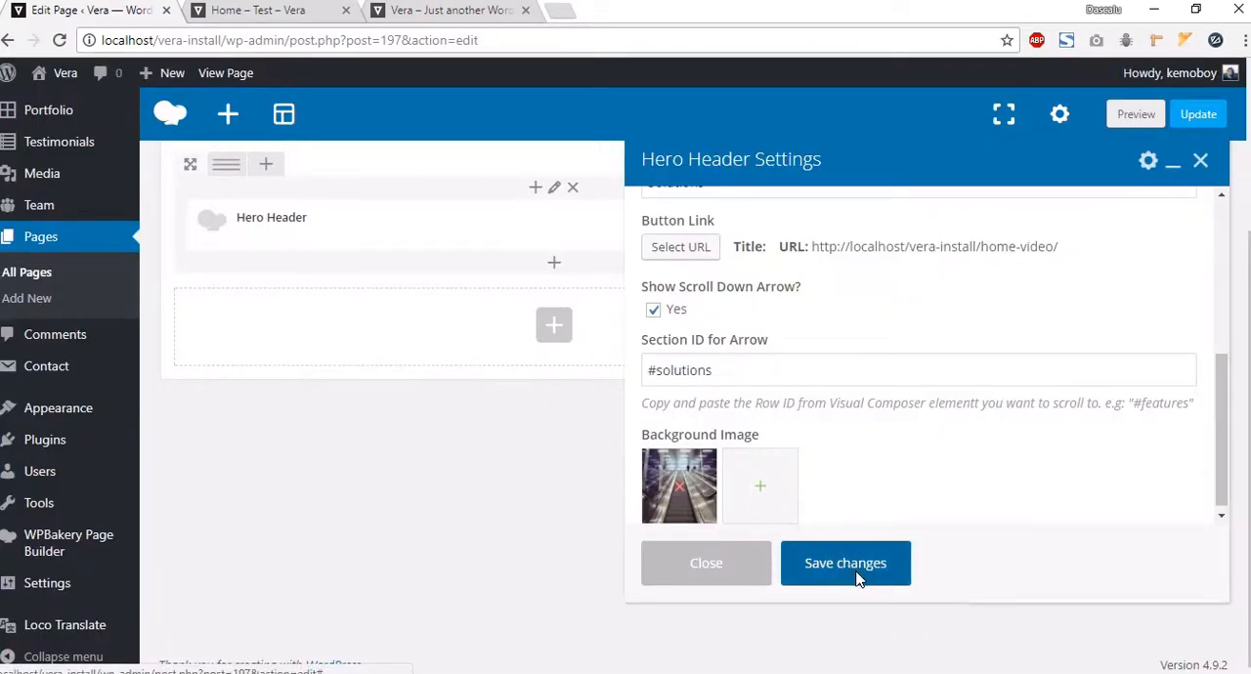
click(845, 565)
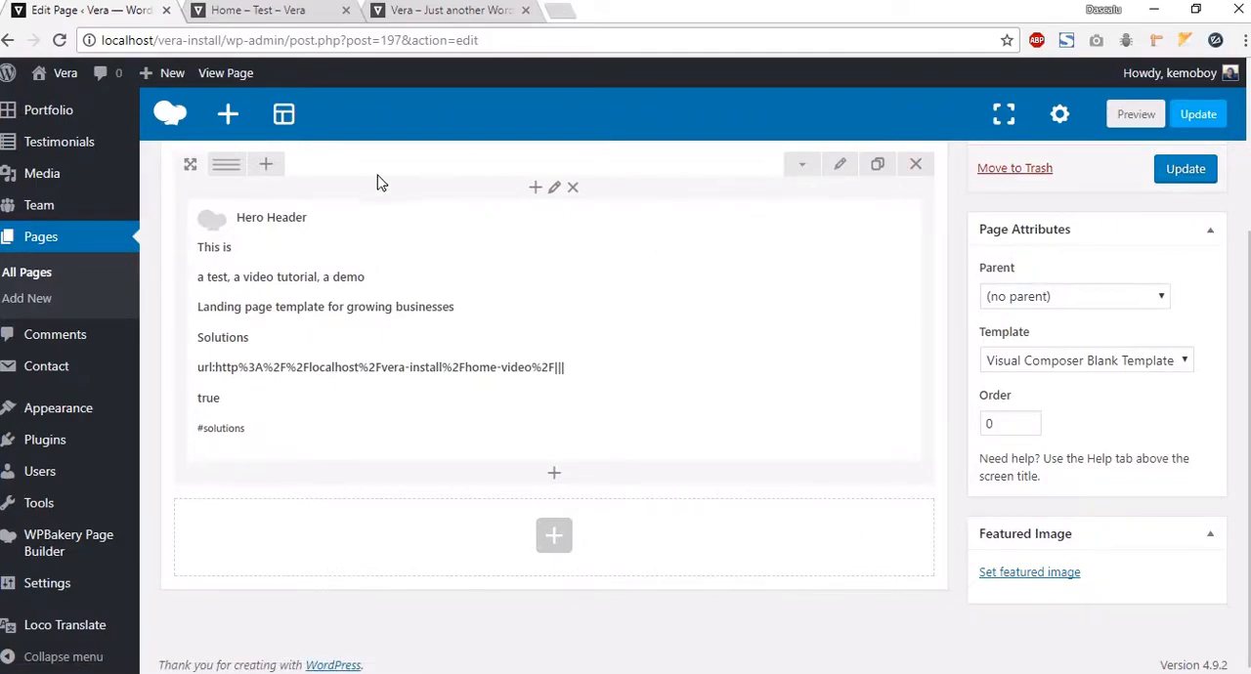
Step: Set the Hero Header row to stretch row and content with no paddings and save the row settings
scroll(387, 179, up, 1)
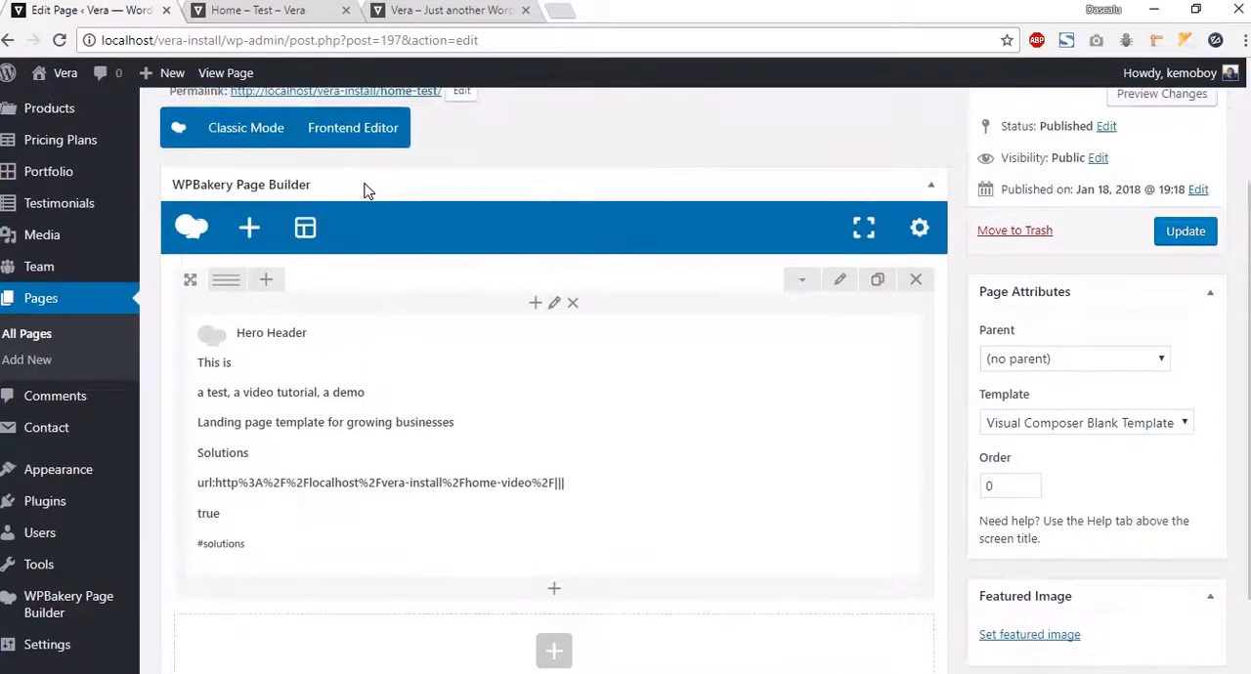
click(838, 283)
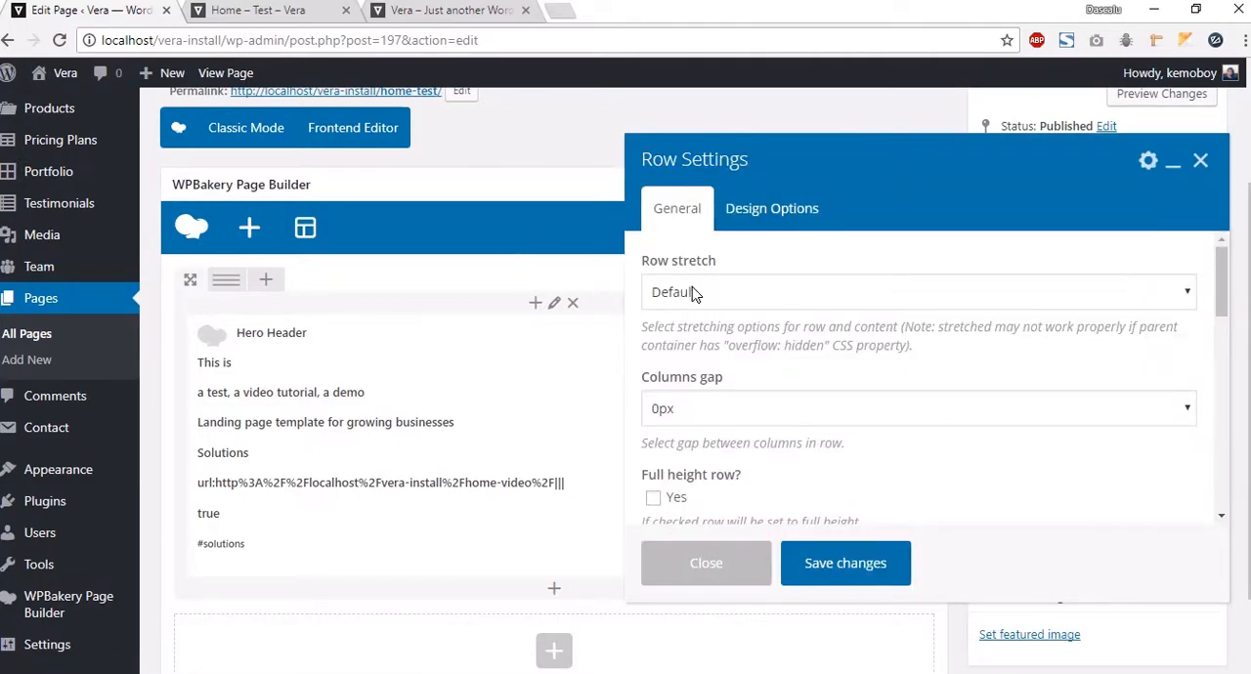
click(692, 291)
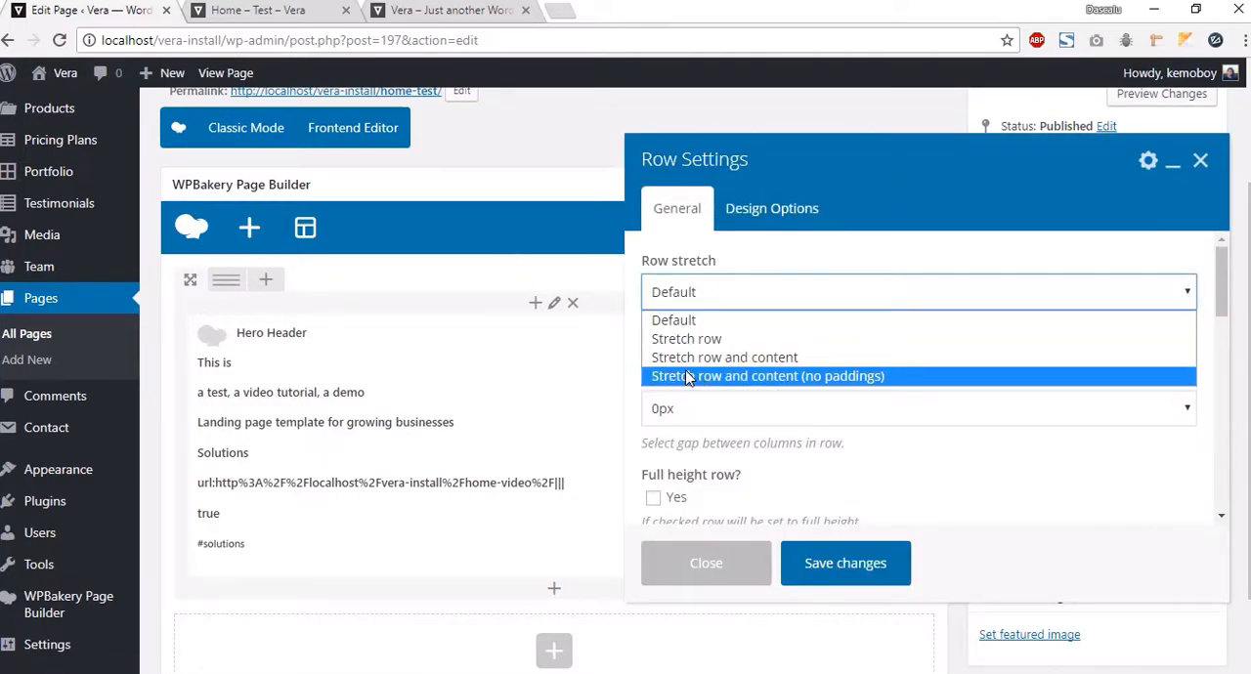
click(725, 376)
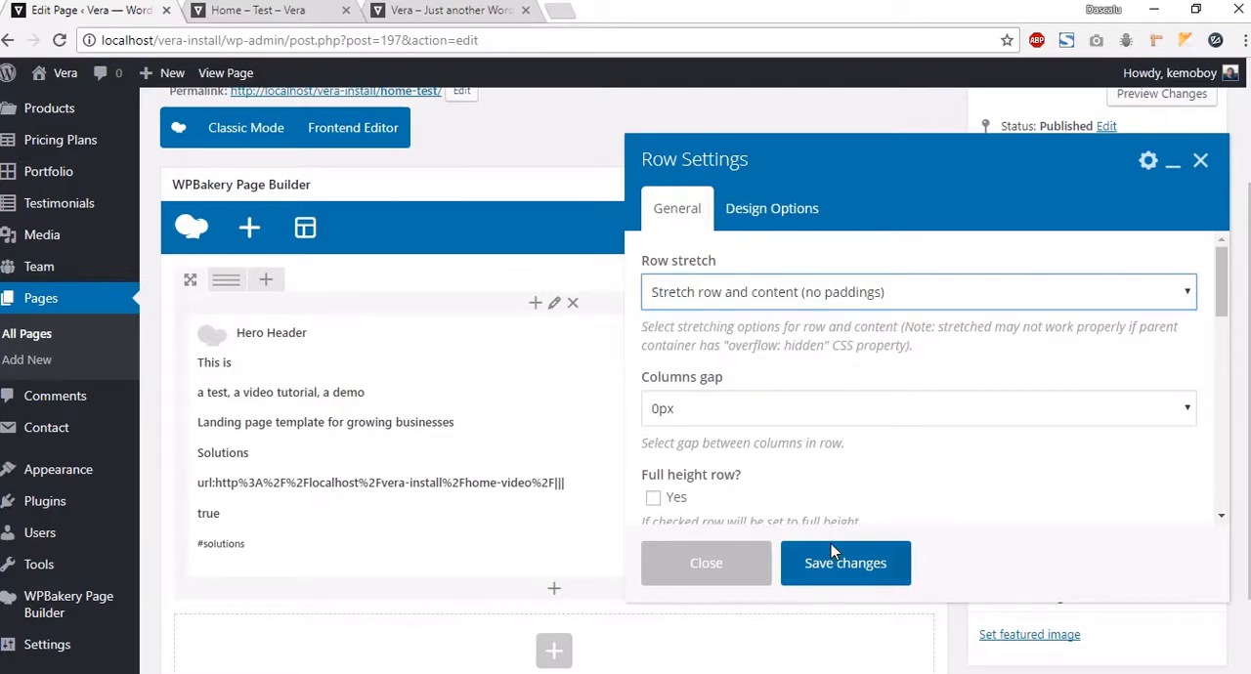
click(833, 553)
Step: Preview the page in a browser tab and return to the page editor
click(1163, 94)
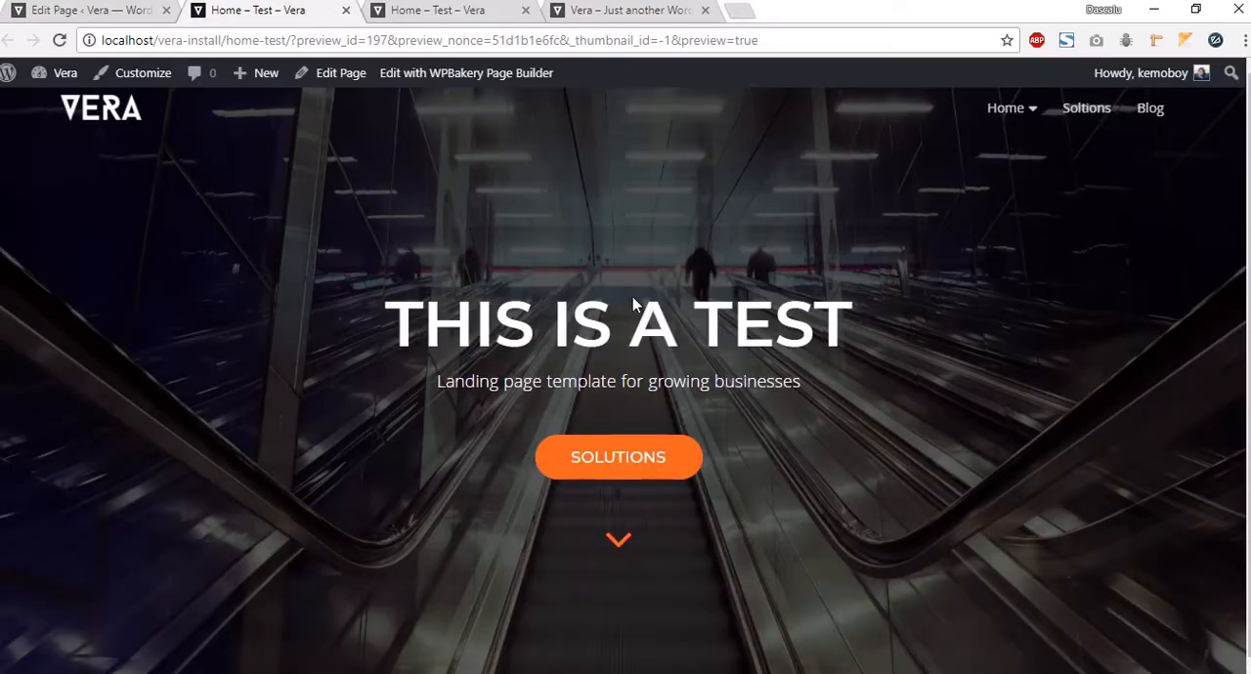
drag(252, 307, 886, 388)
click(890, 390)
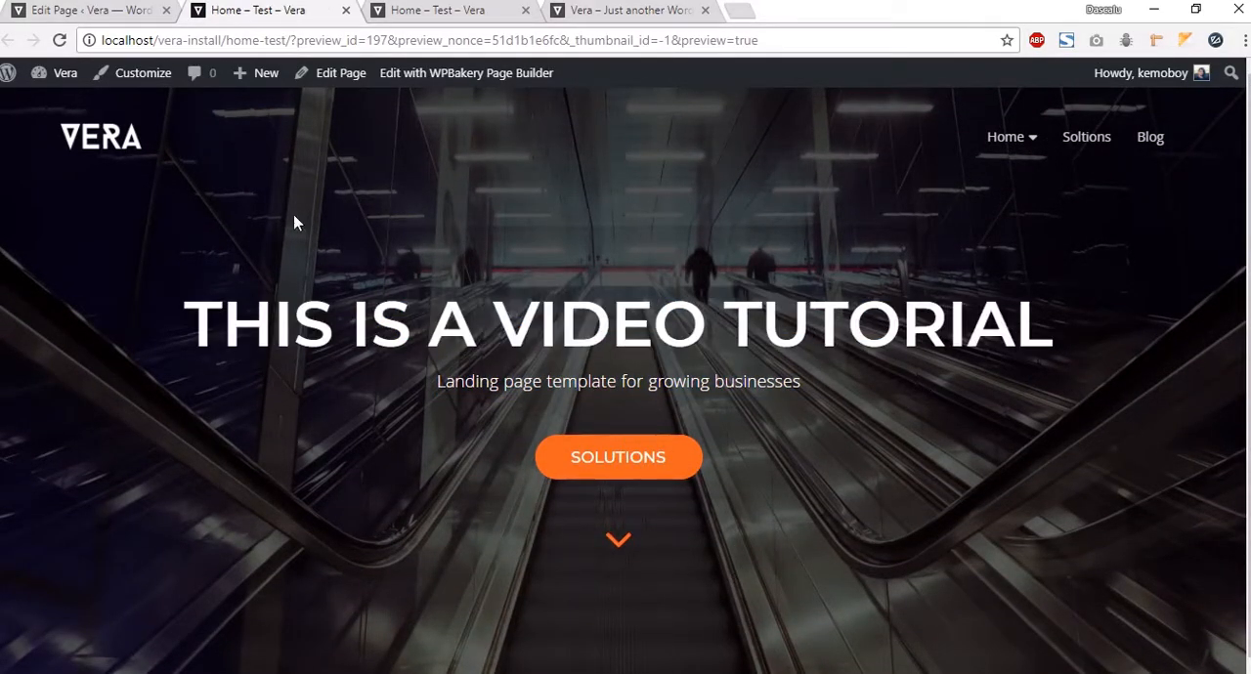
click(115, 10)
Step: Add a new row below the Hero Header and insert a Vera Clients Carousel element into it
scroll(640, 442, down, 2)
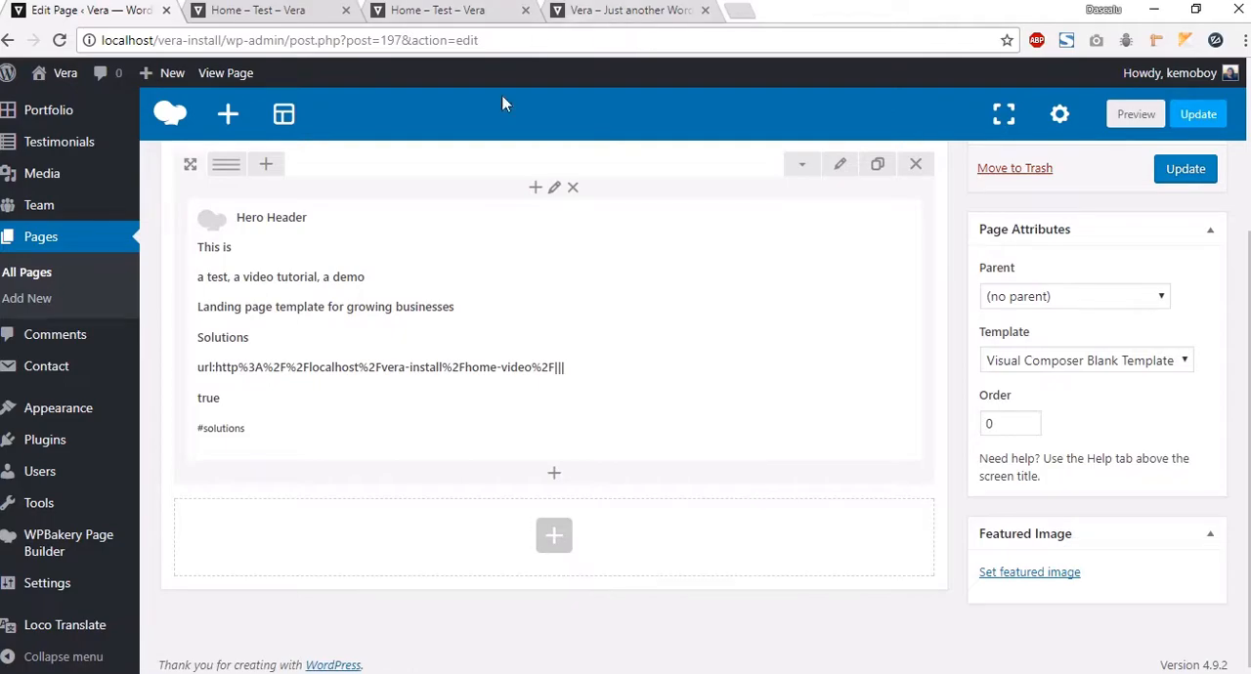
click(553, 537)
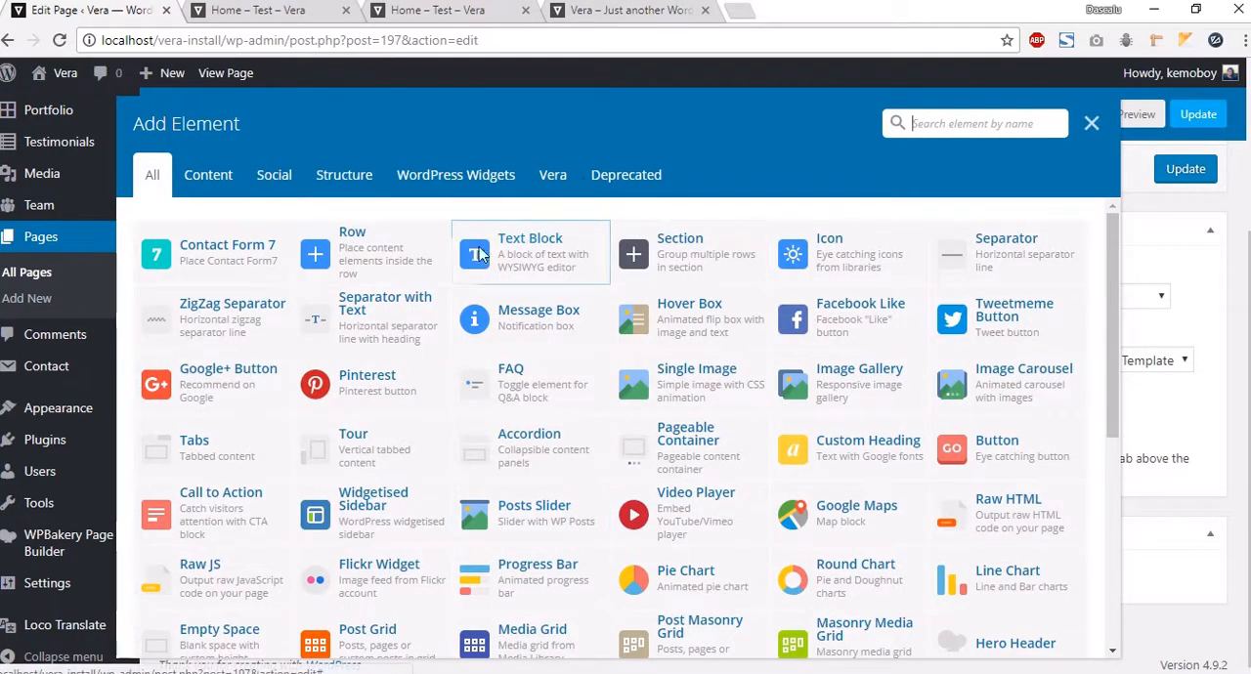
click(401, 248)
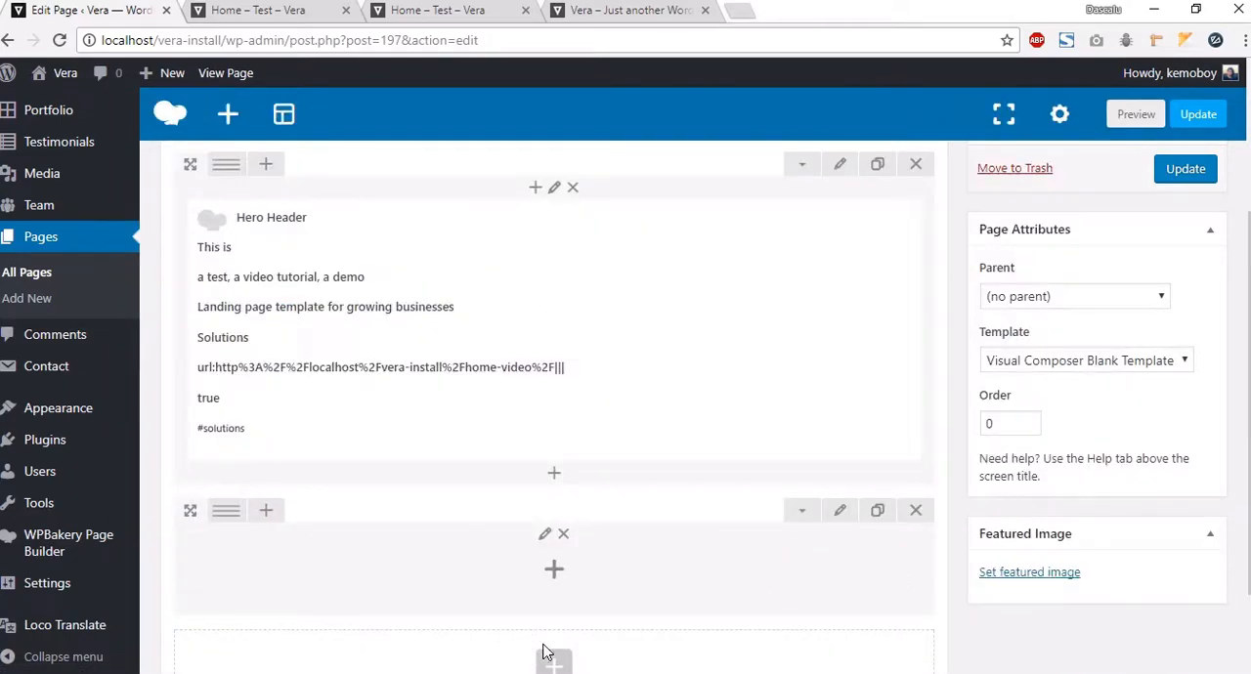
click(554, 569)
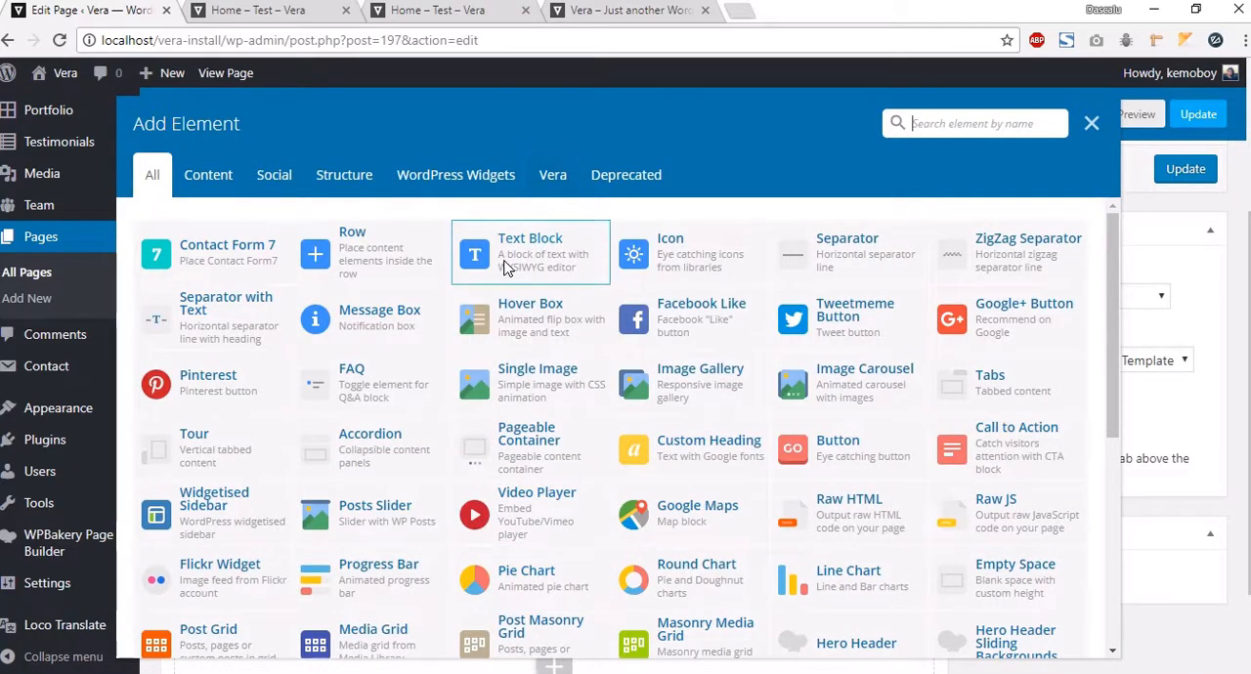
click(558, 173)
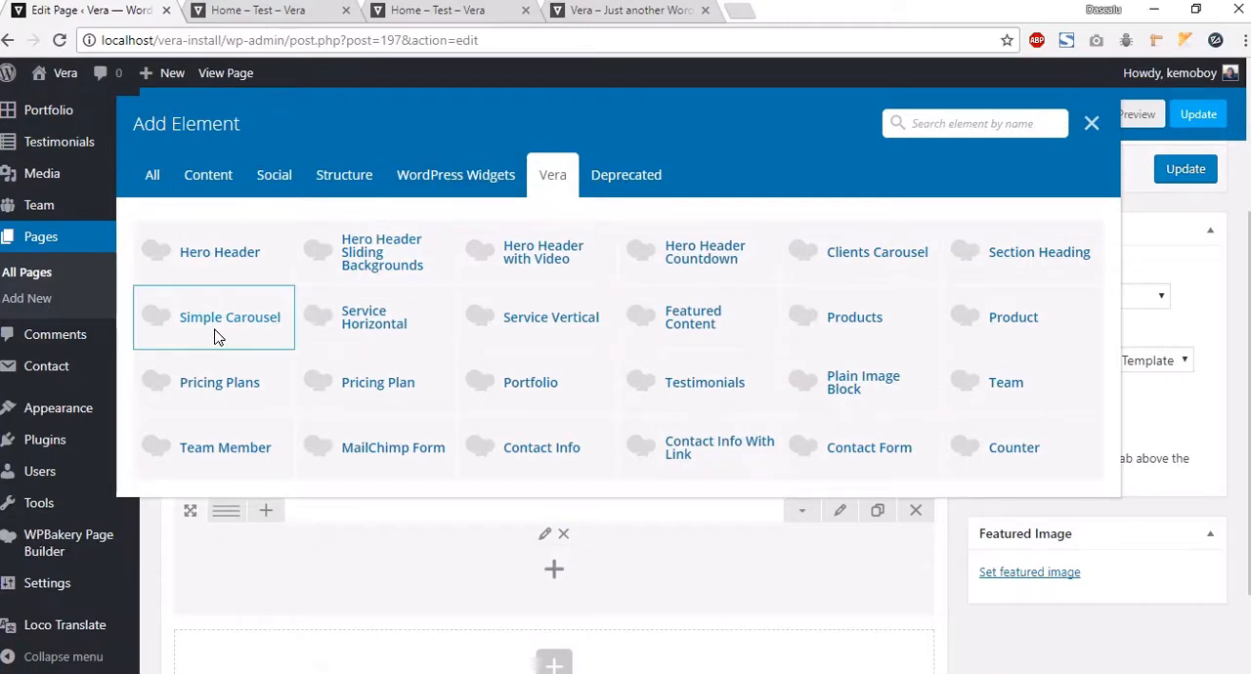
click(885, 250)
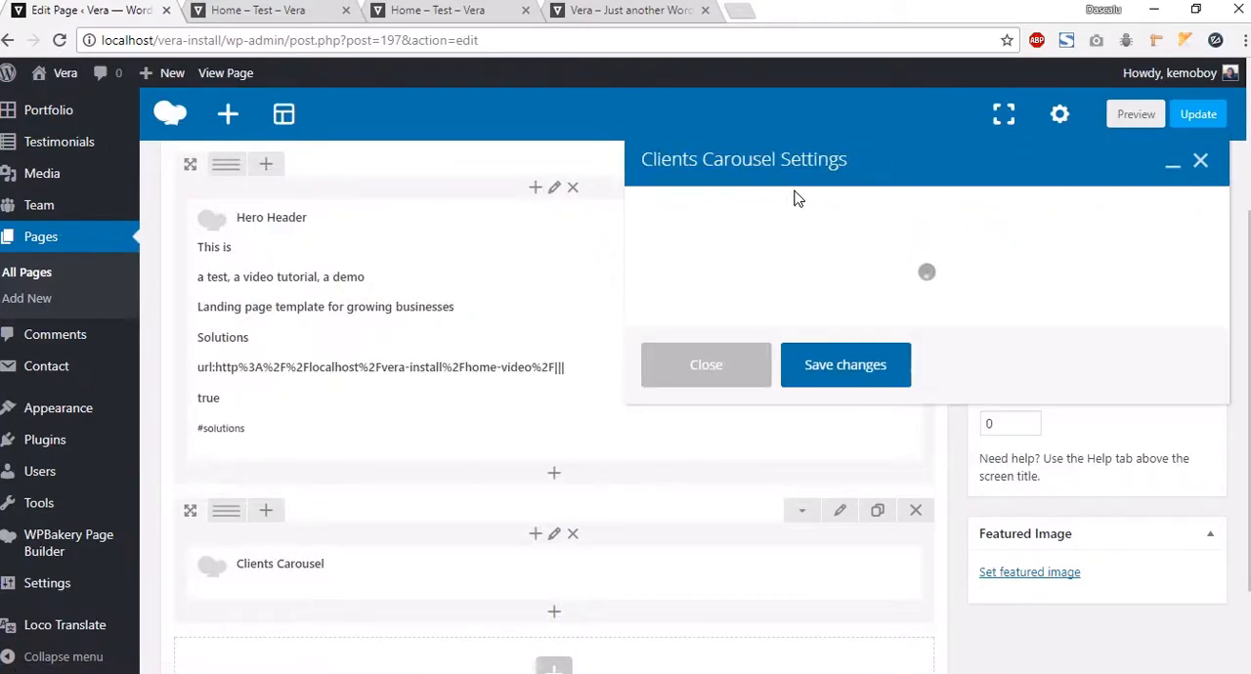
Step: Add eight client logo images from the media library to the Clients Carousel
click(669, 303)
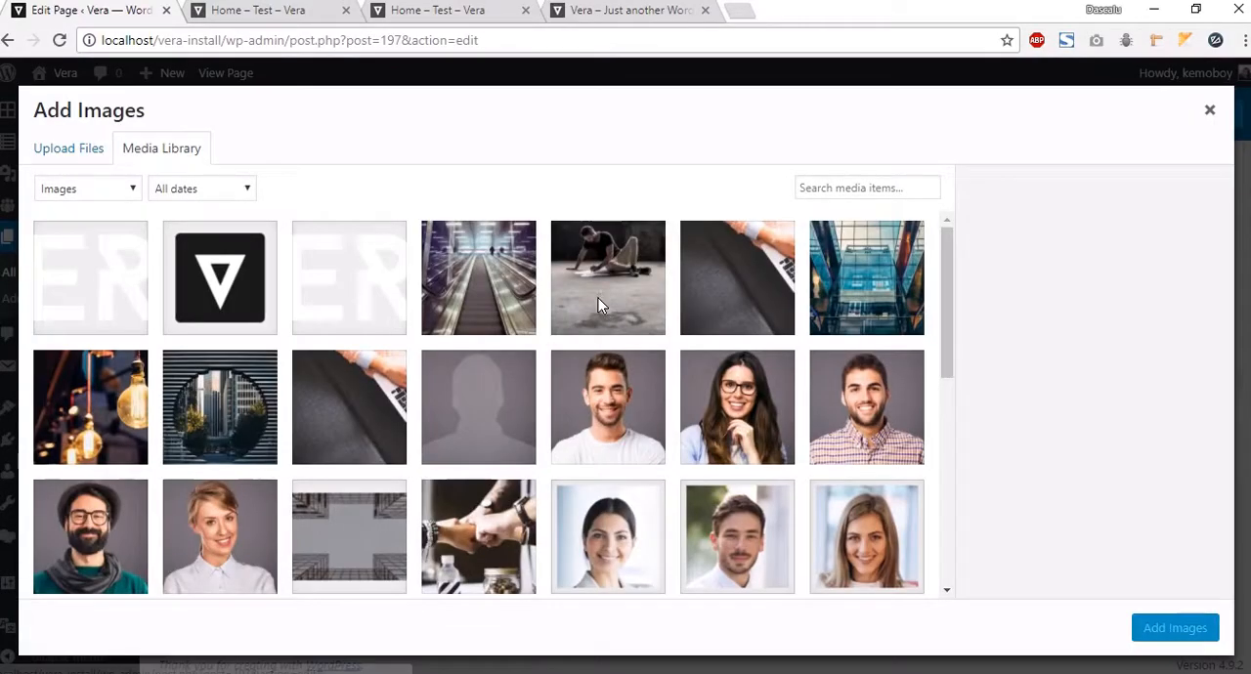
scroll(598, 303, down, 5)
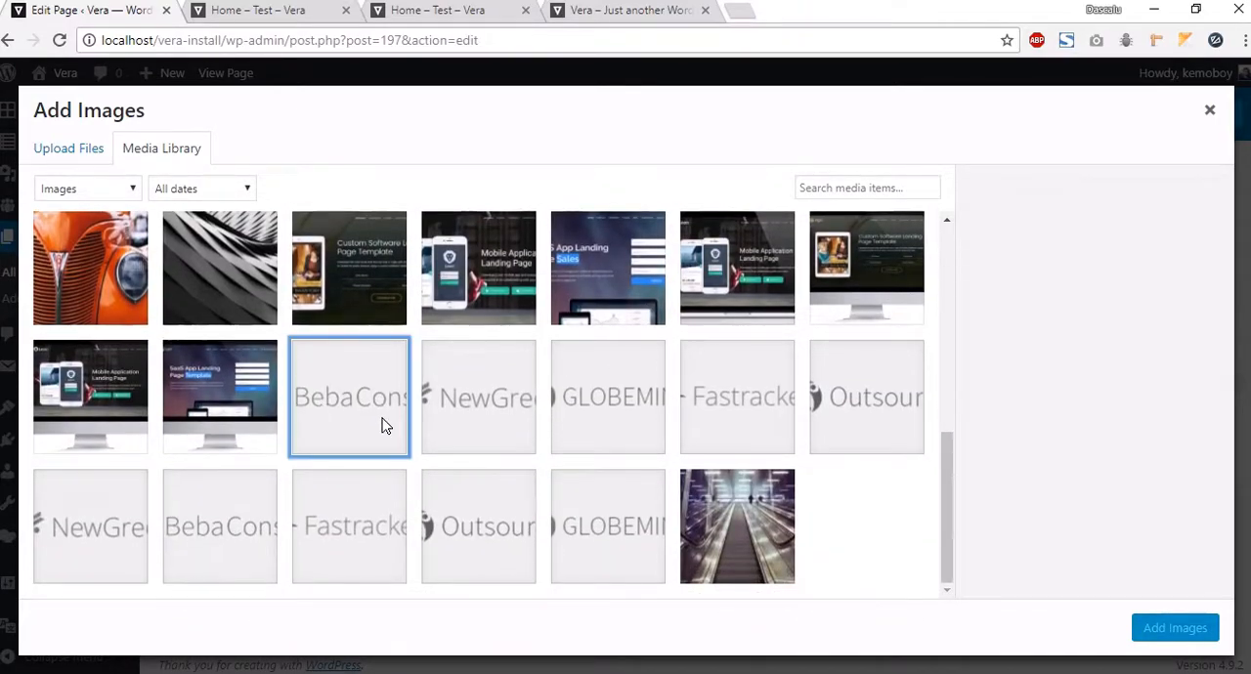
click(384, 425)
shift+click(611, 540)
click(660, 473)
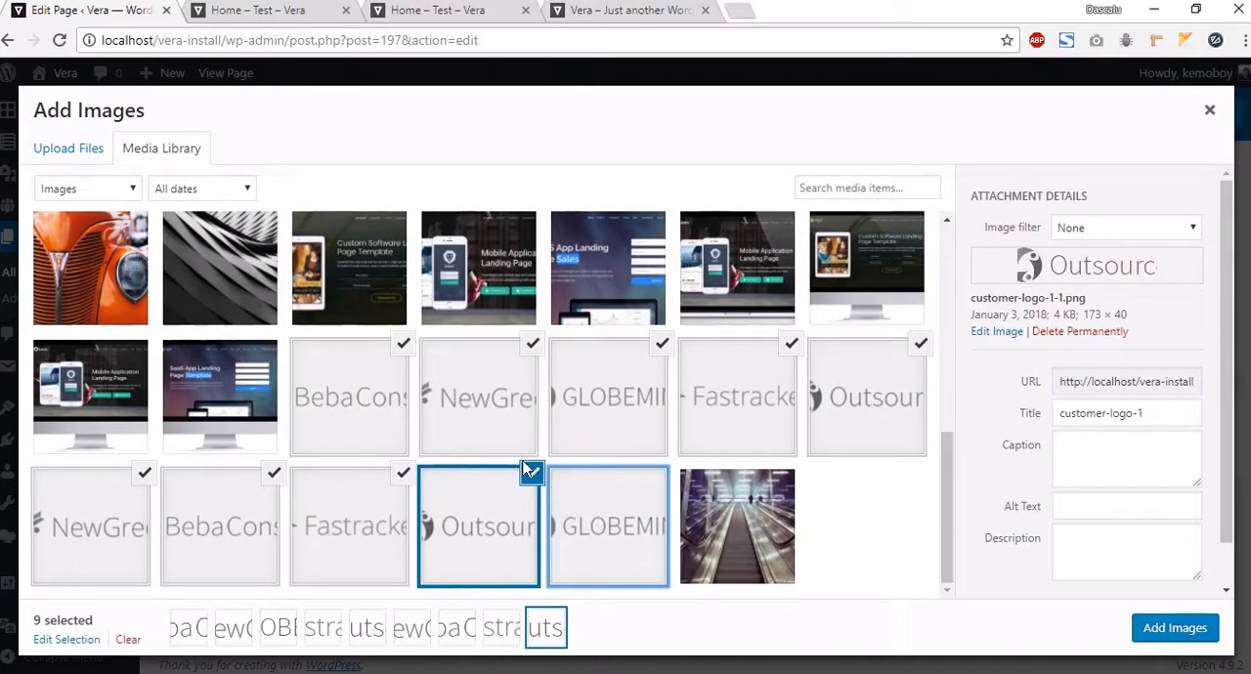
click(531, 471)
click(403, 473)
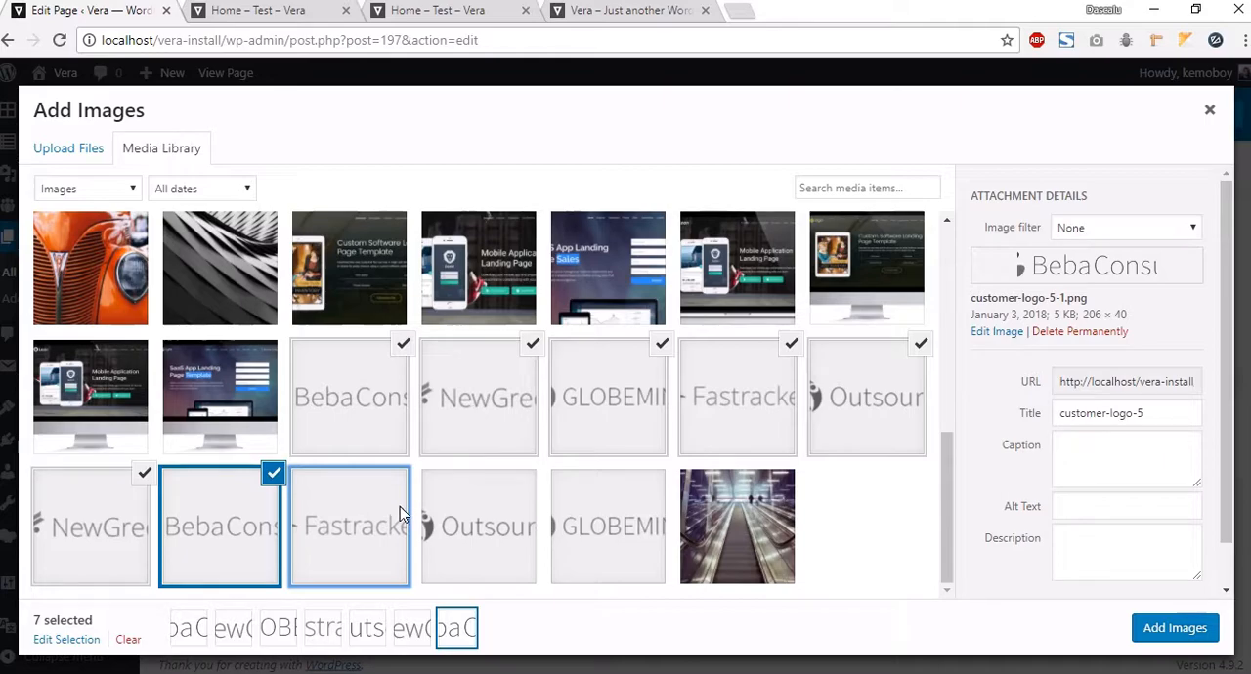
click(399, 506)
click(1163, 629)
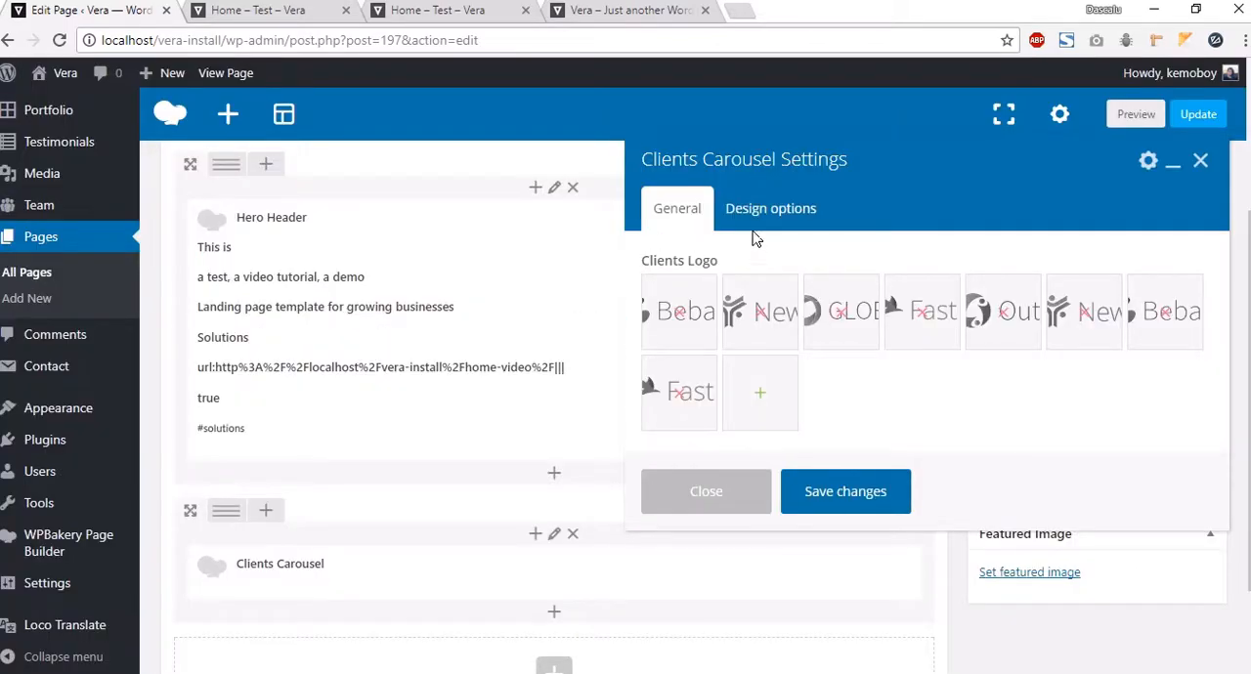
Step: Give the carousel 60 top and bottom padding and a #f3f3f3 background, then save its settings
click(808, 195)
click(788, 380)
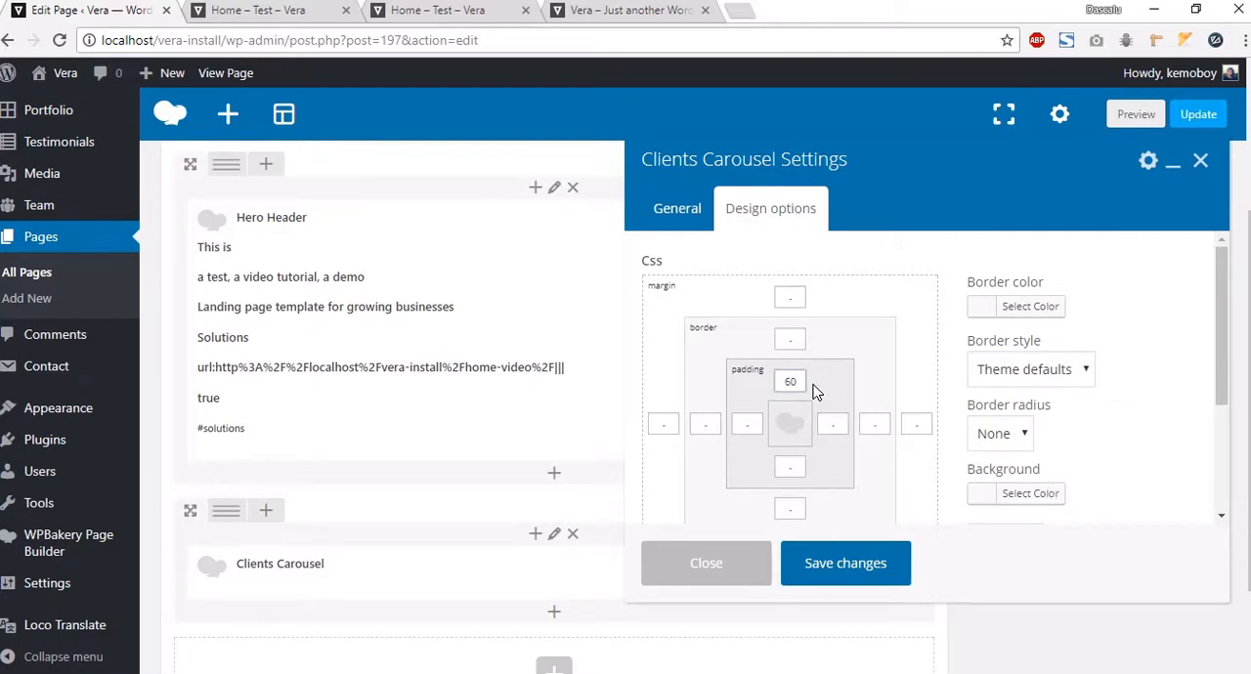
click(790, 469)
click(1021, 495)
text(#f3f3f3)
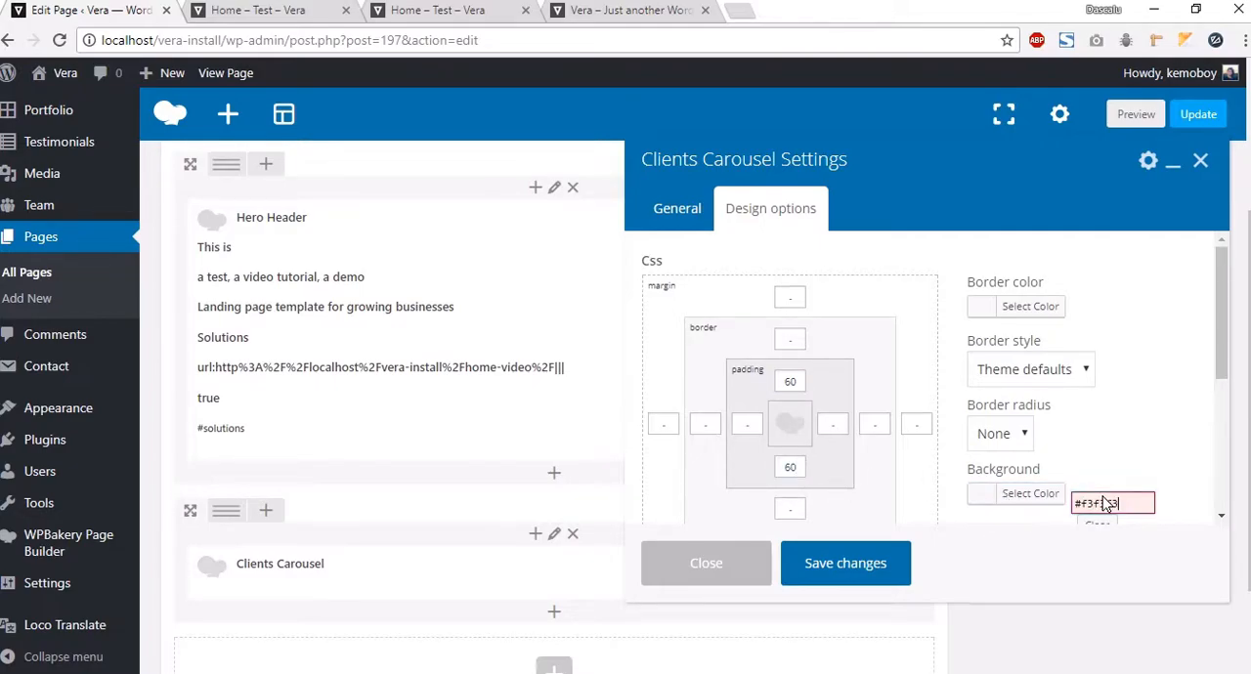
click(1109, 437)
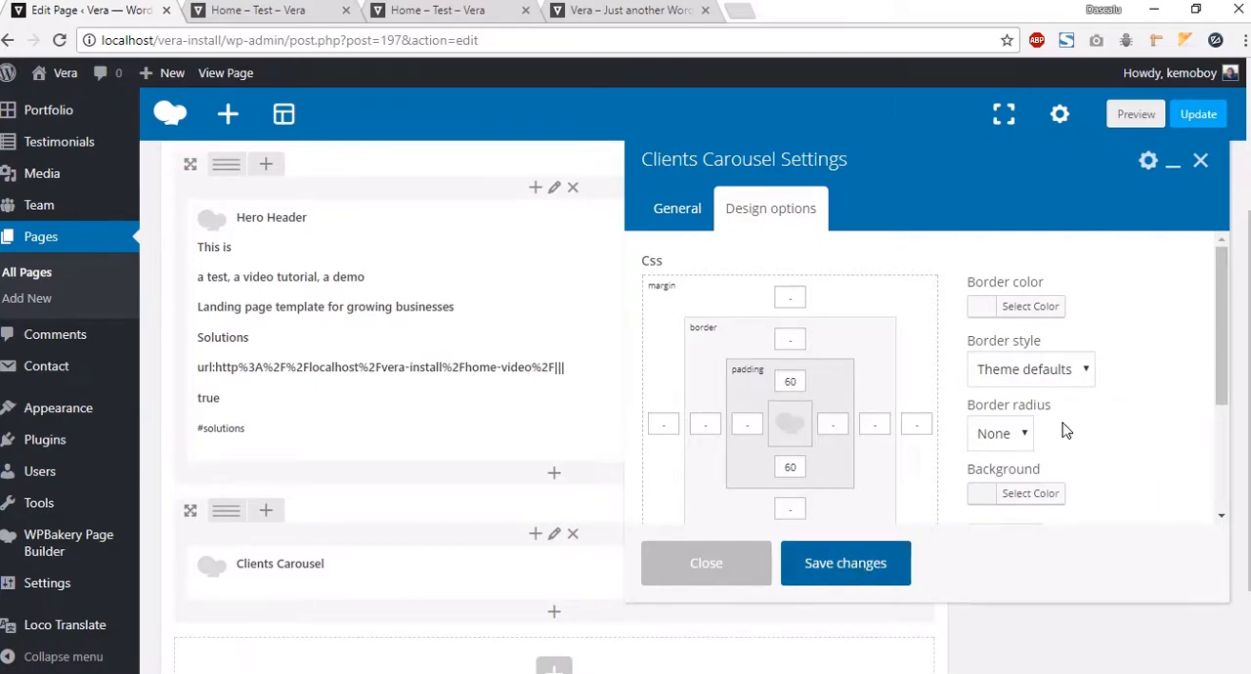
click(860, 563)
Step: Preview the page to check the logo carousel below the header, then return to the editor
click(1134, 114)
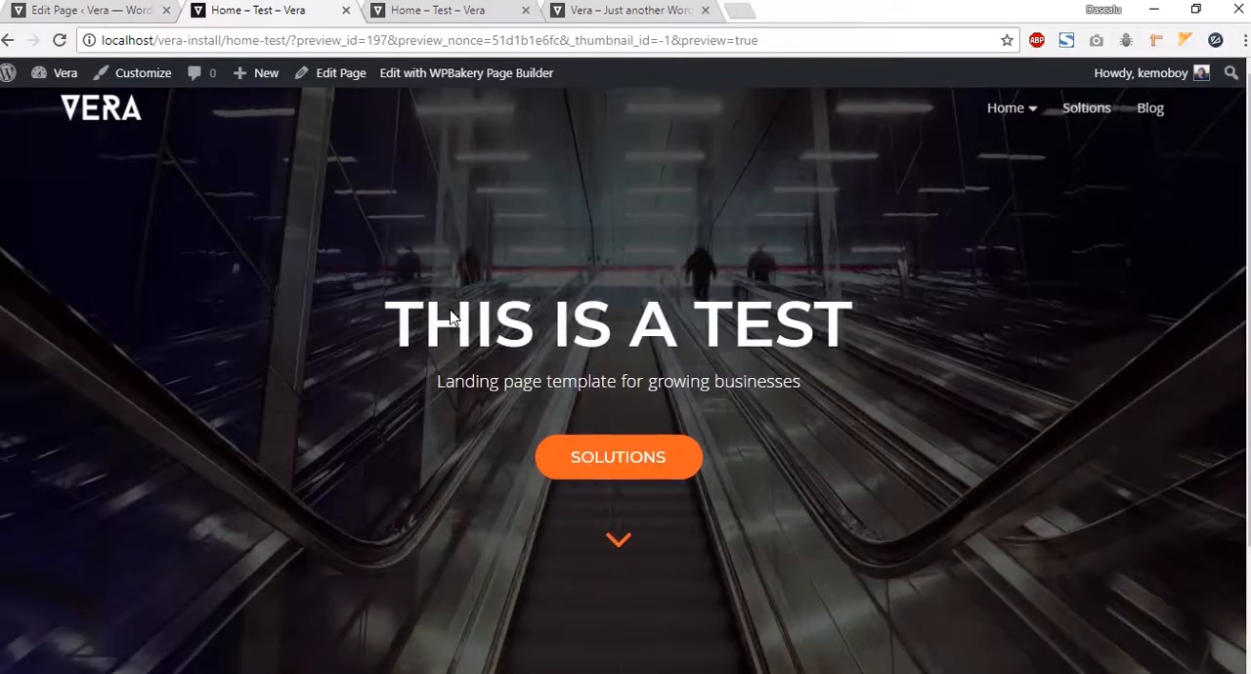
scroll(461, 312, down, 2)
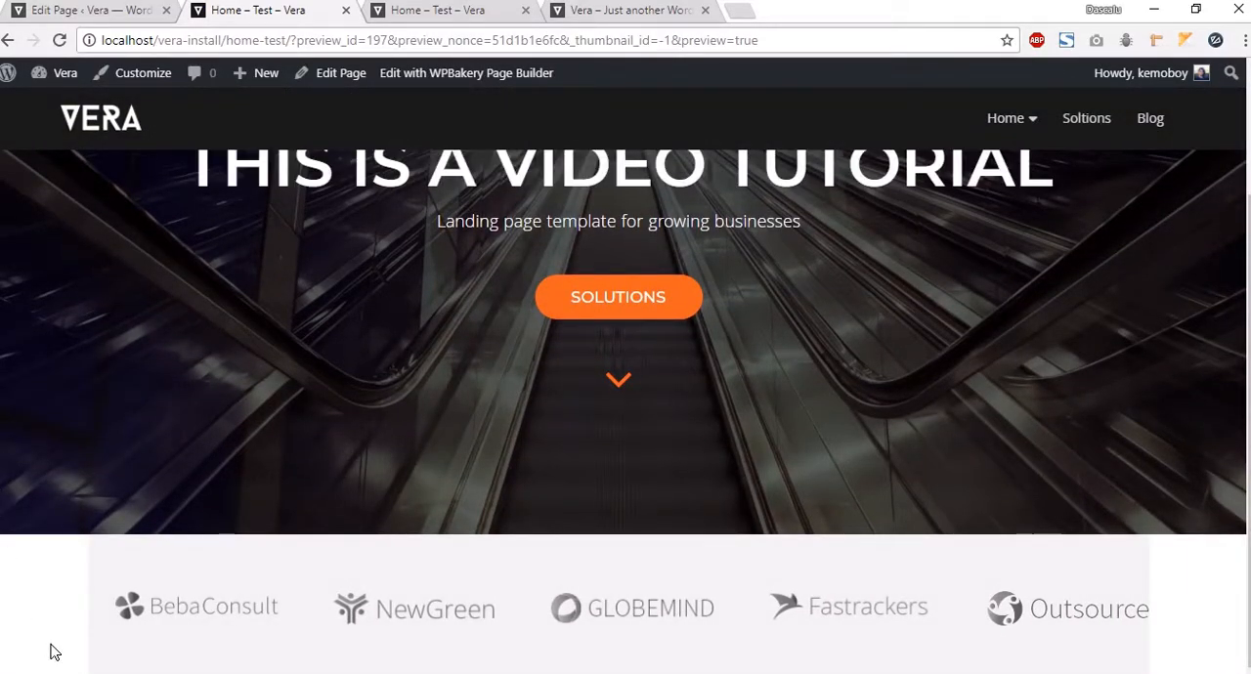
click(87, 11)
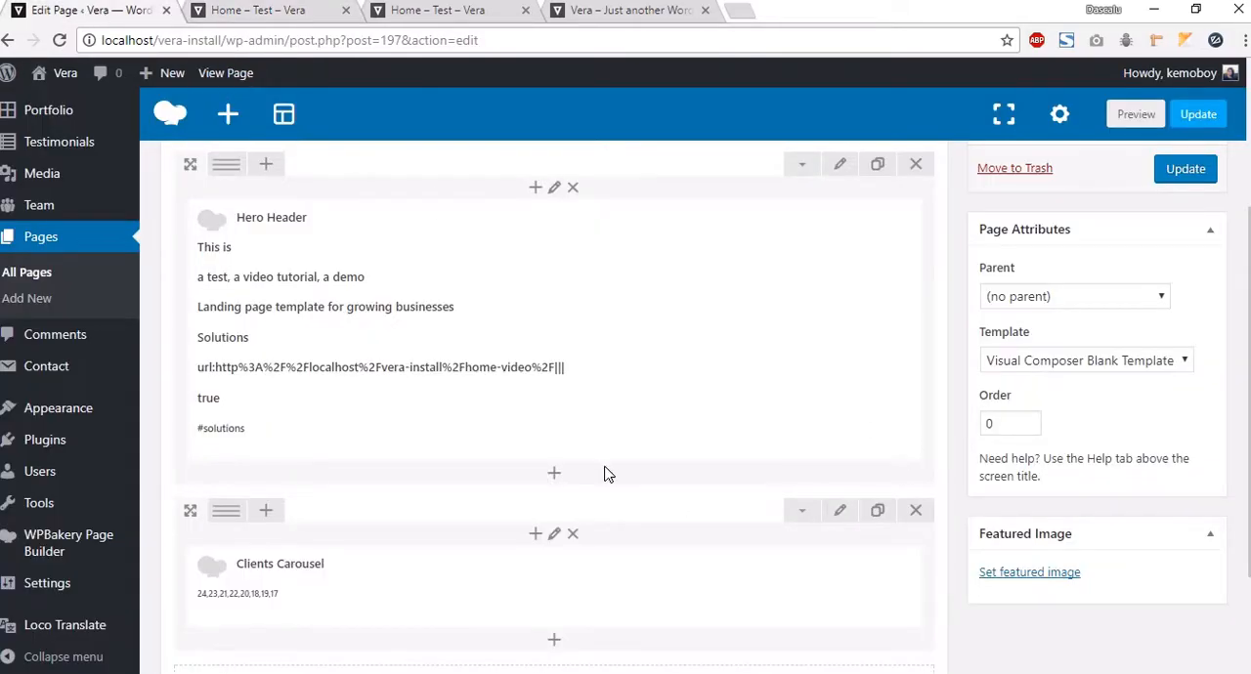
Step: Set the Clients Carousel row to stretch row and content with no paddings and save
click(839, 511)
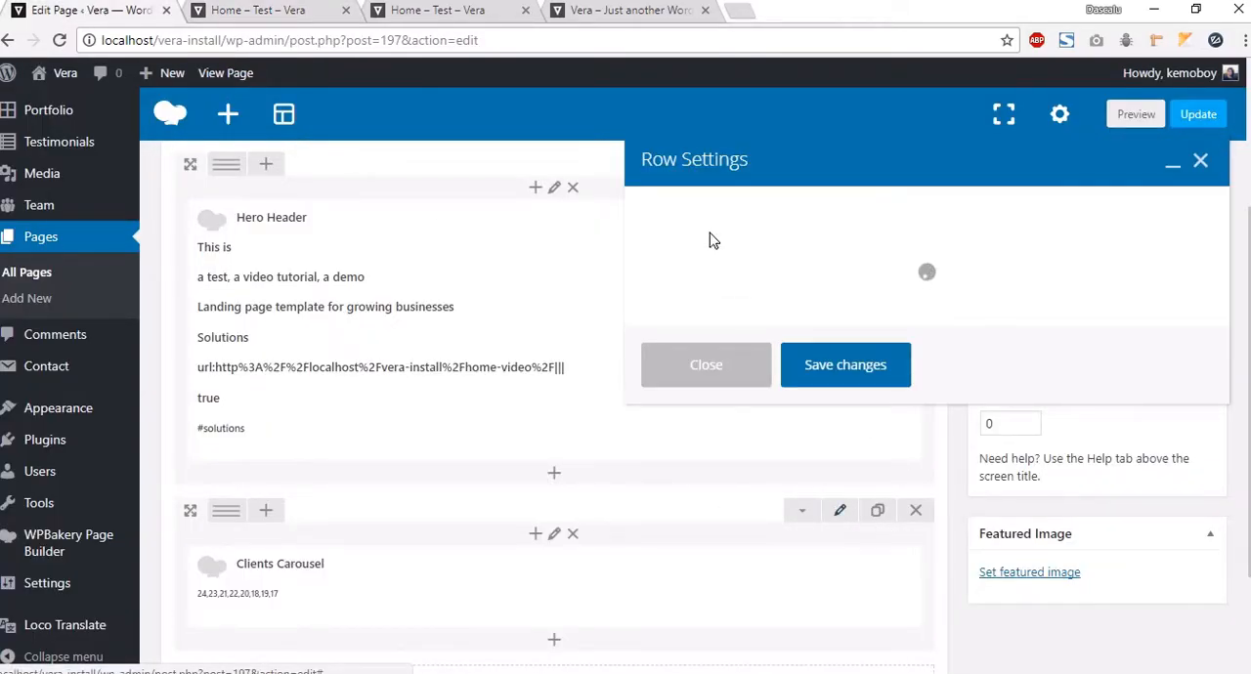
click(657, 291)
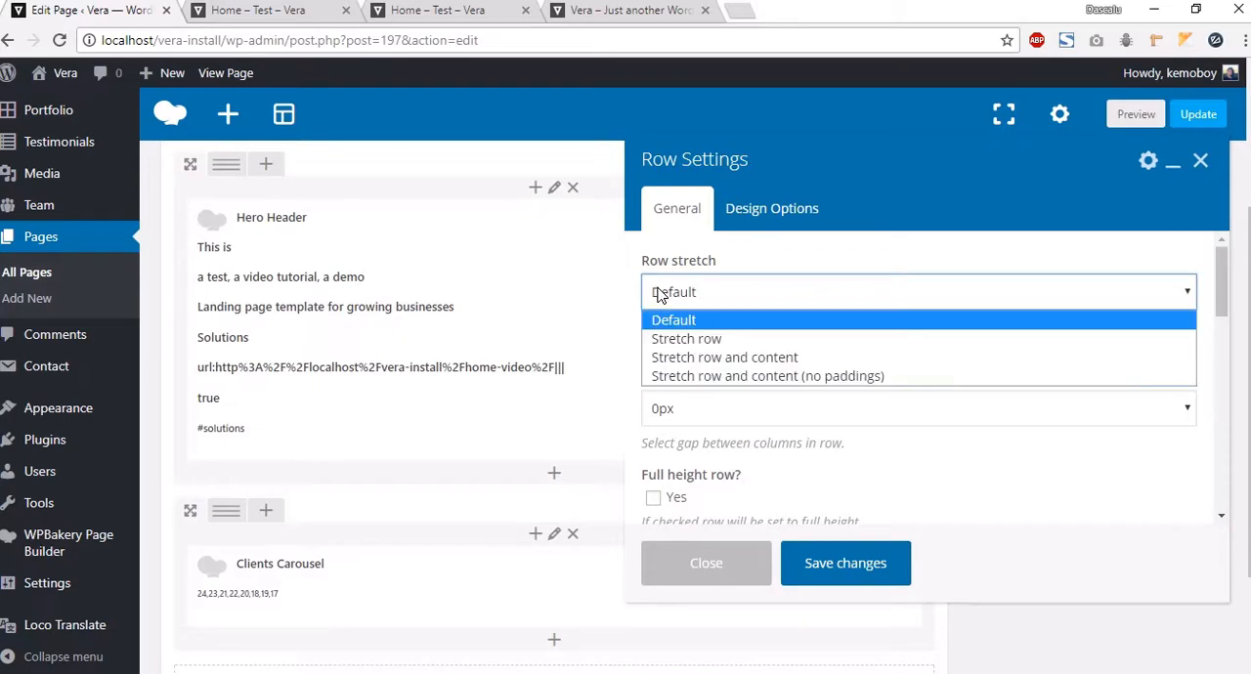
click(675, 376)
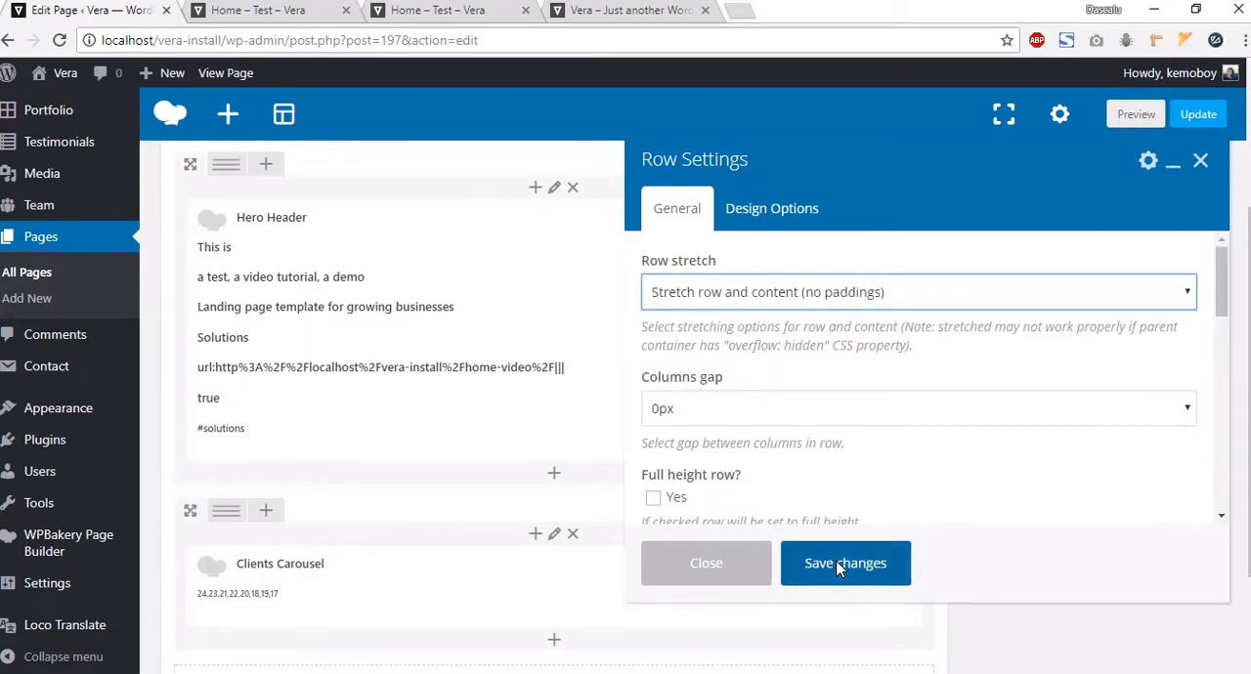
click(838, 640)
Step: Preview the updated page and switch back to the editor
click(1133, 115)
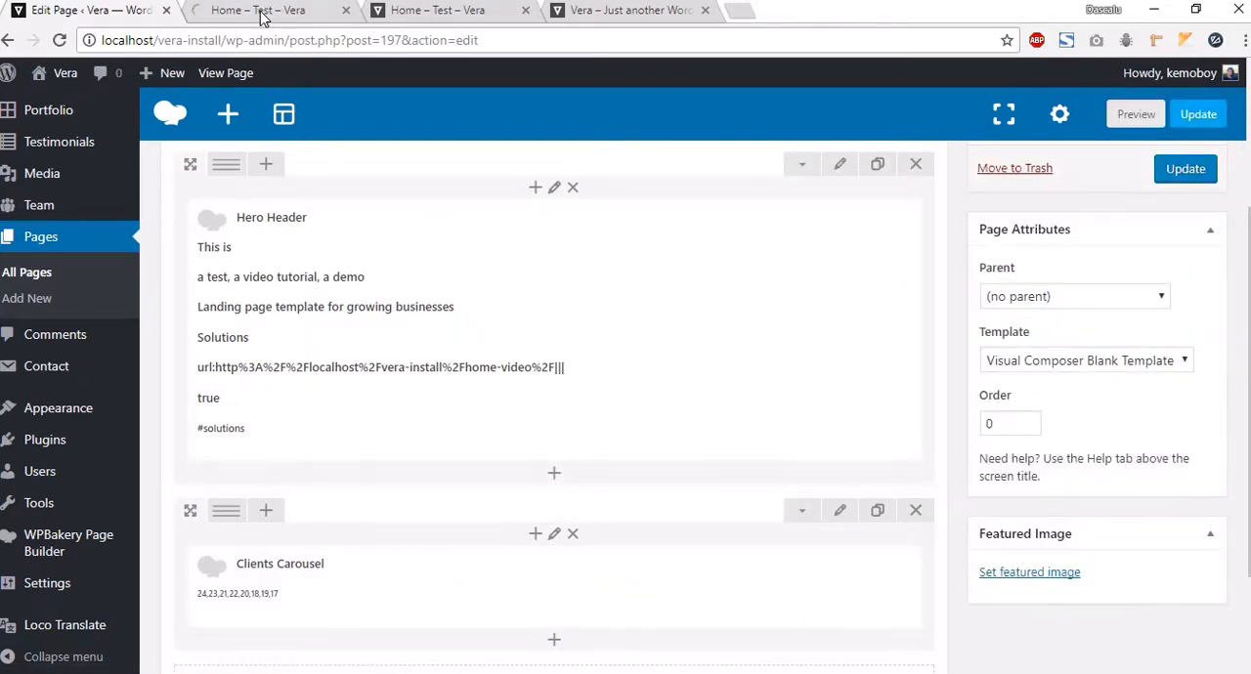
click(258, 10)
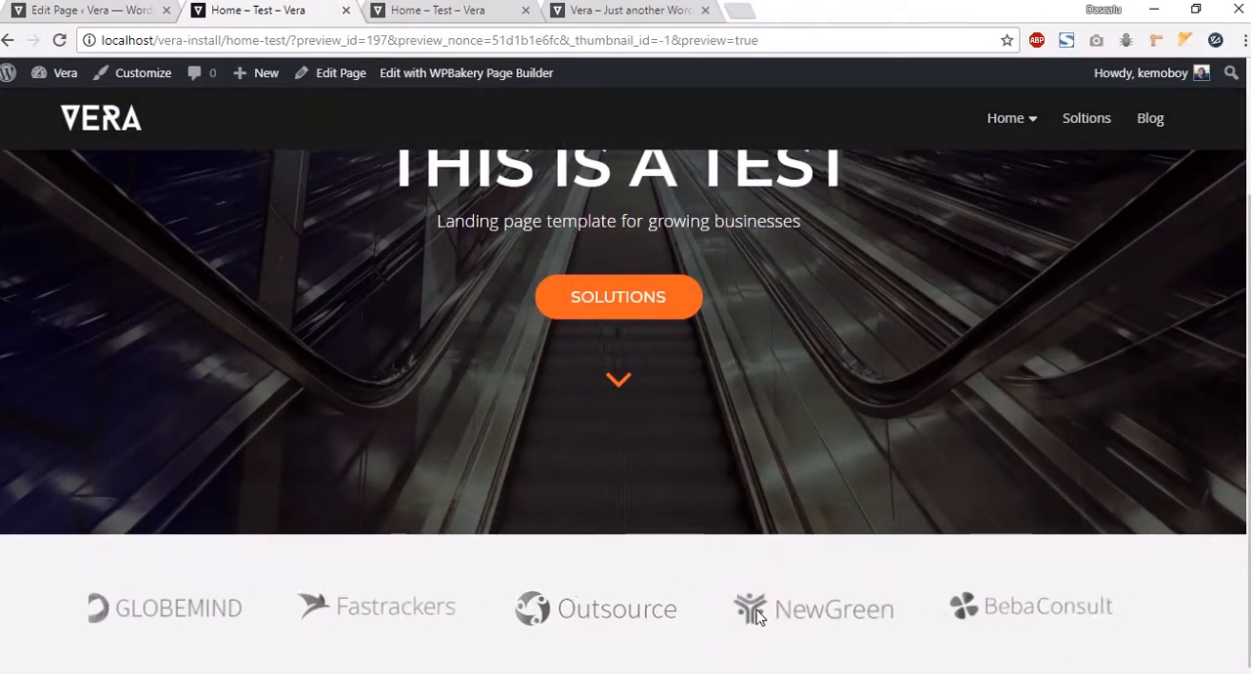
click(84, 11)
Step: Add a new row at the bottom of the page and insert a Tabs element into it
scroll(586, 543, down, 3)
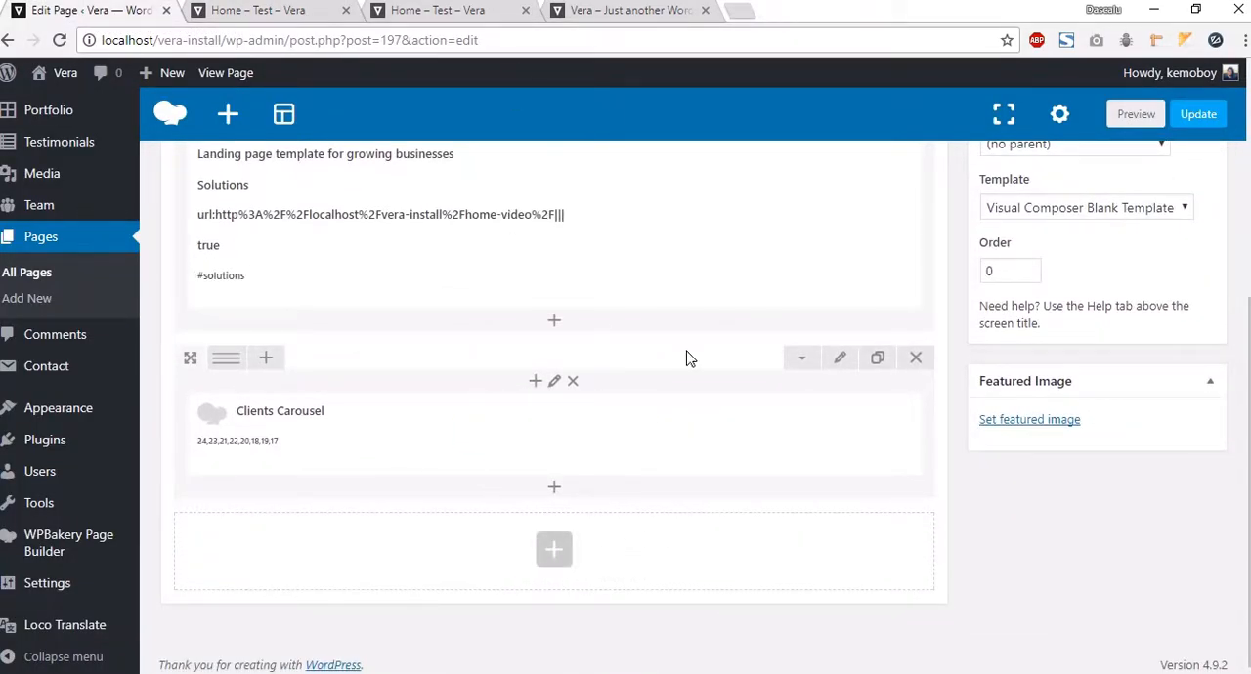
click(555, 551)
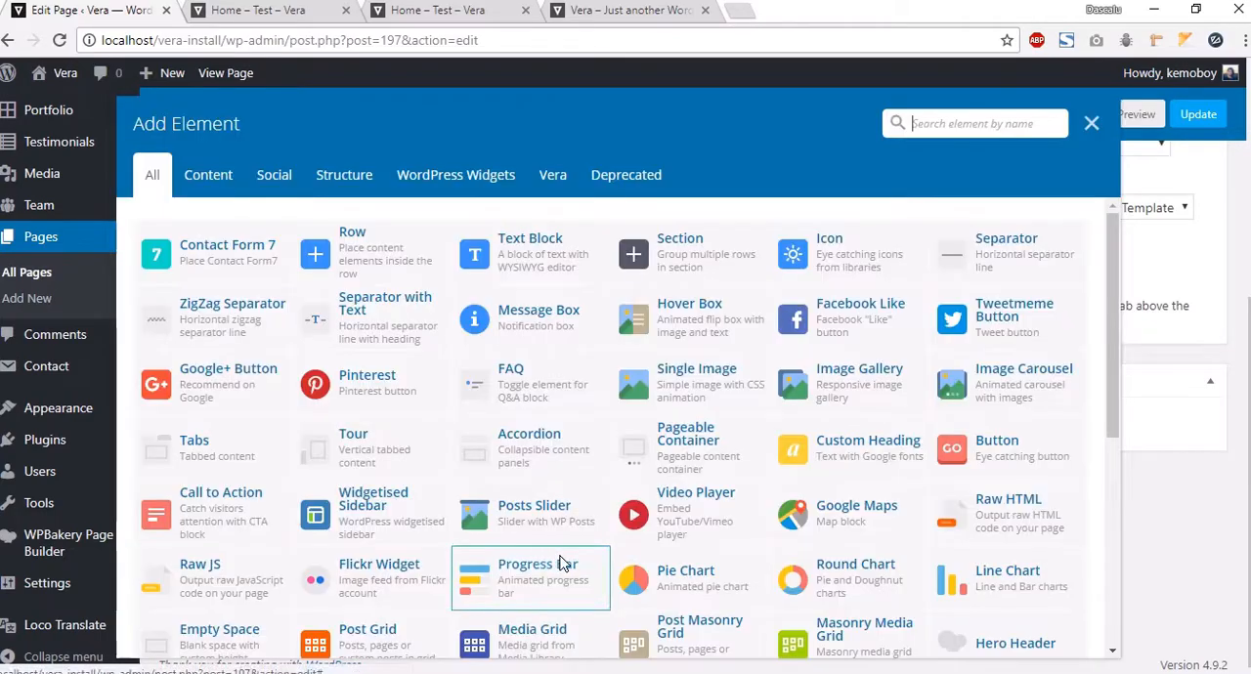
click(315, 249)
click(549, 578)
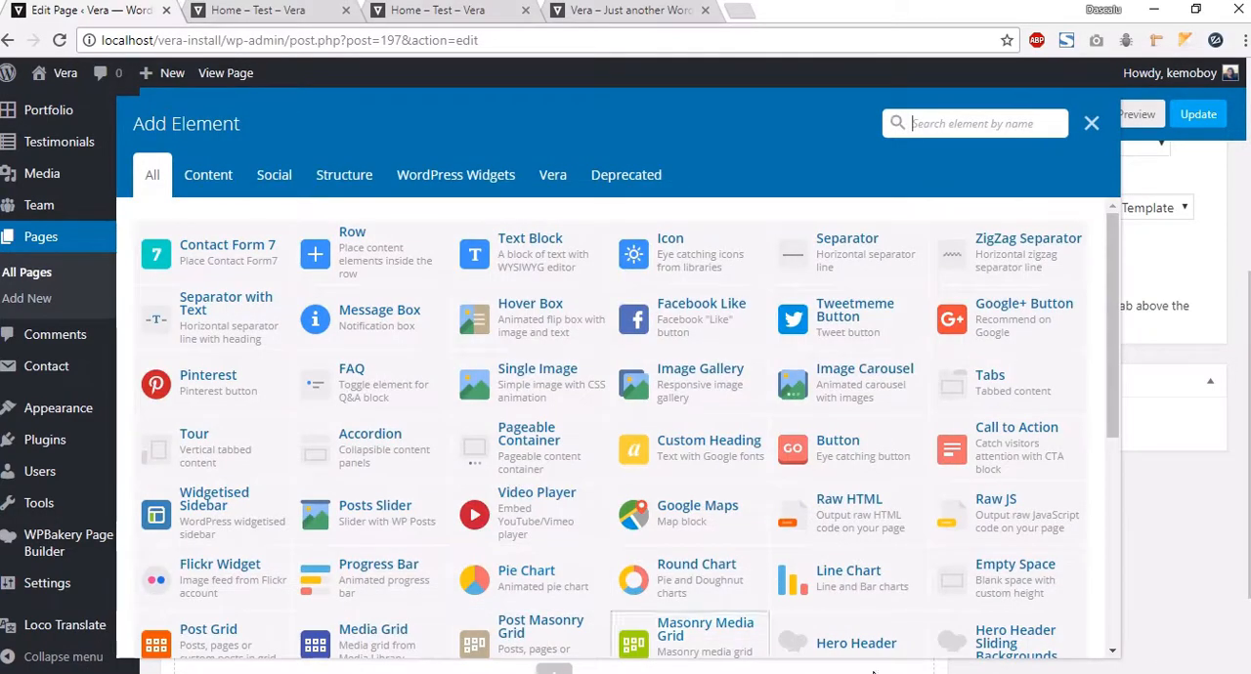
click(1001, 383)
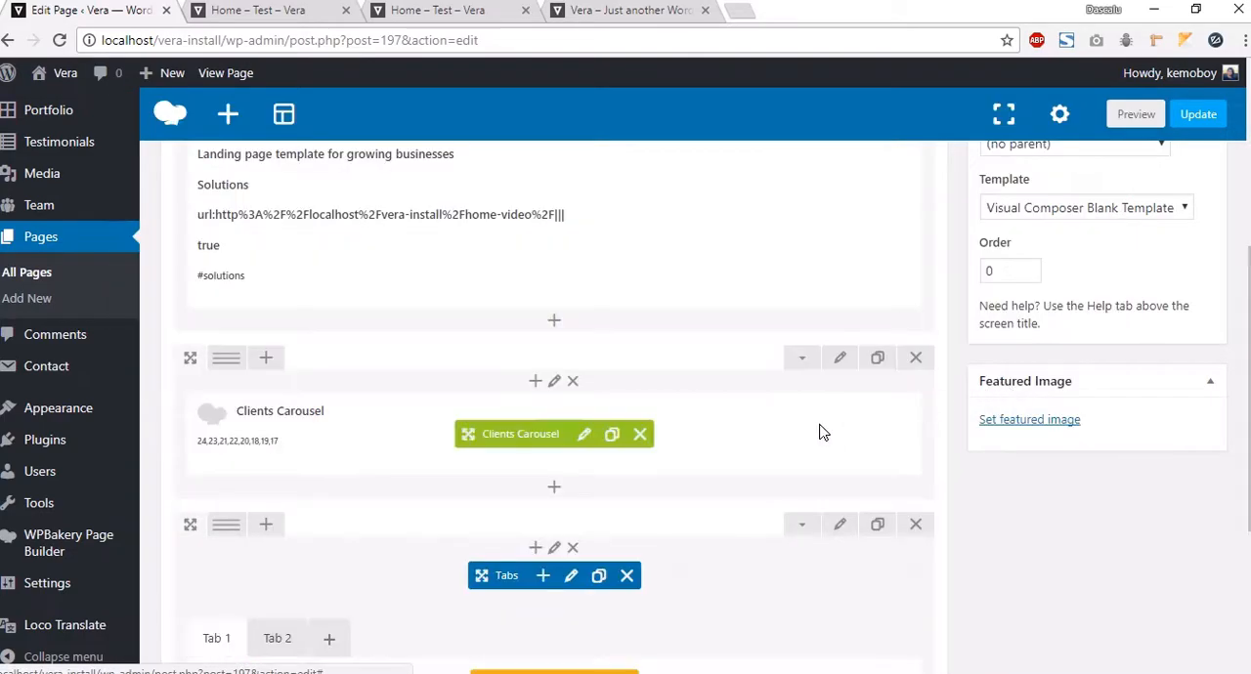
Step: Open the Tabs element settings and set its spacing to 5px and its gap to 35px
scroll(597, 367, down, 2)
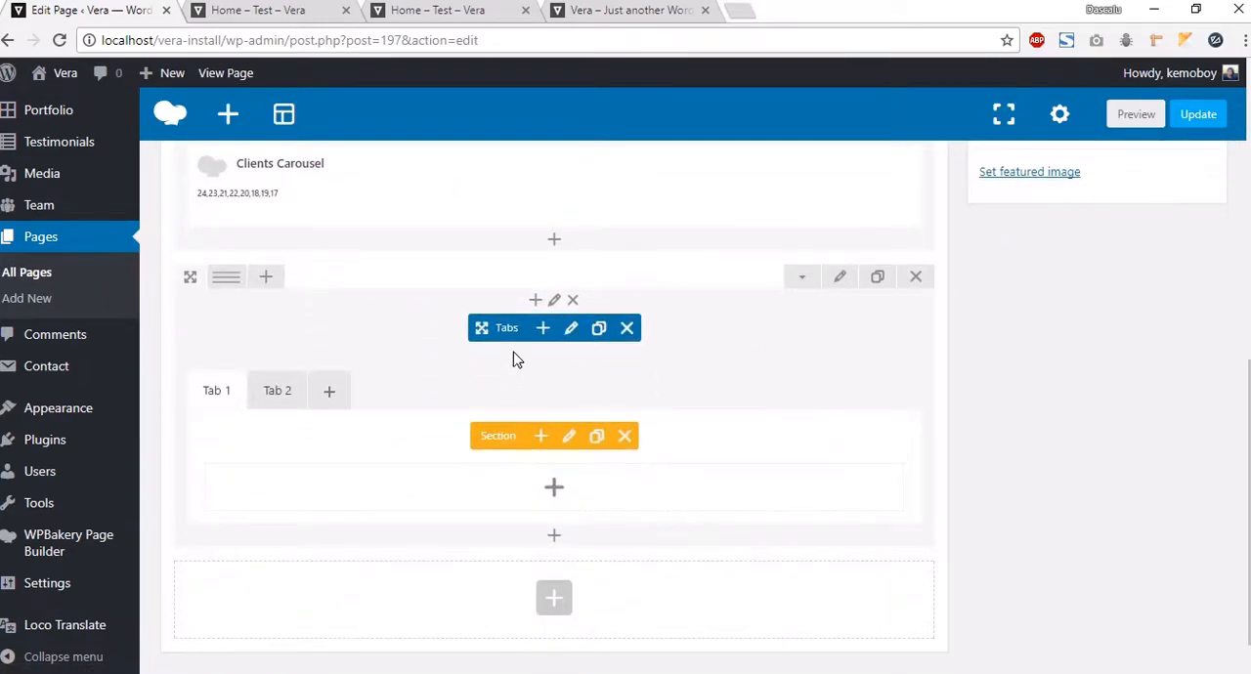
click(572, 329)
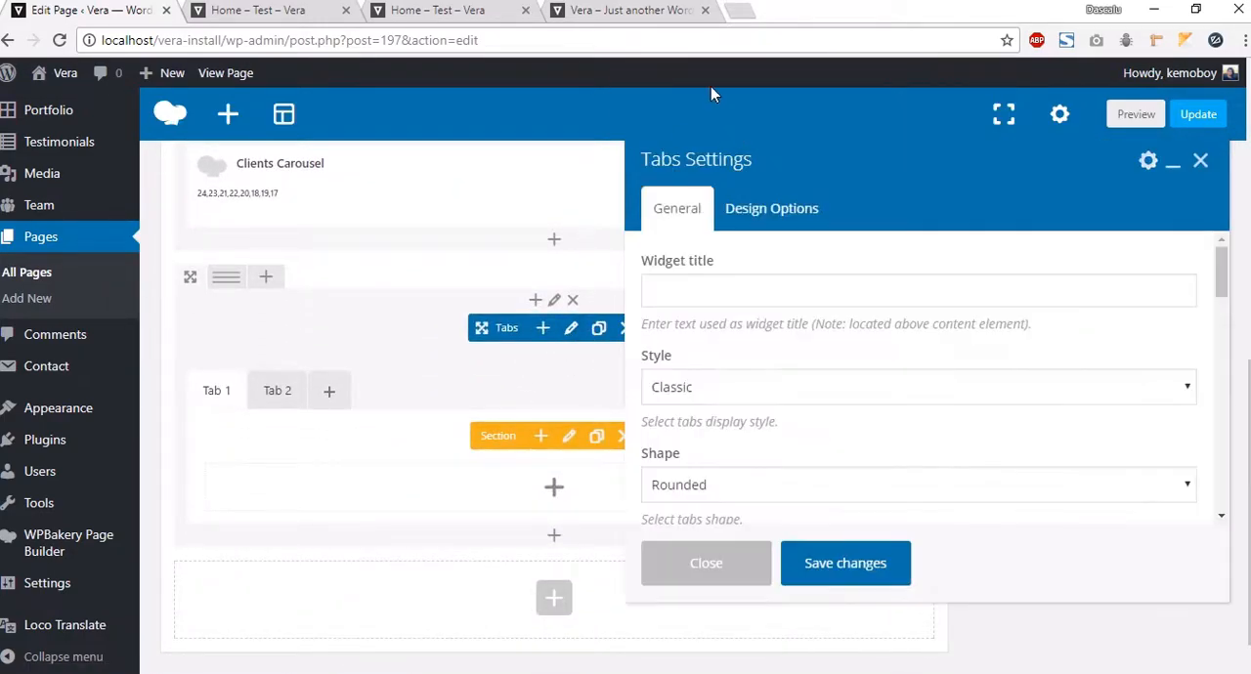
scroll(689, 306, down, 1)
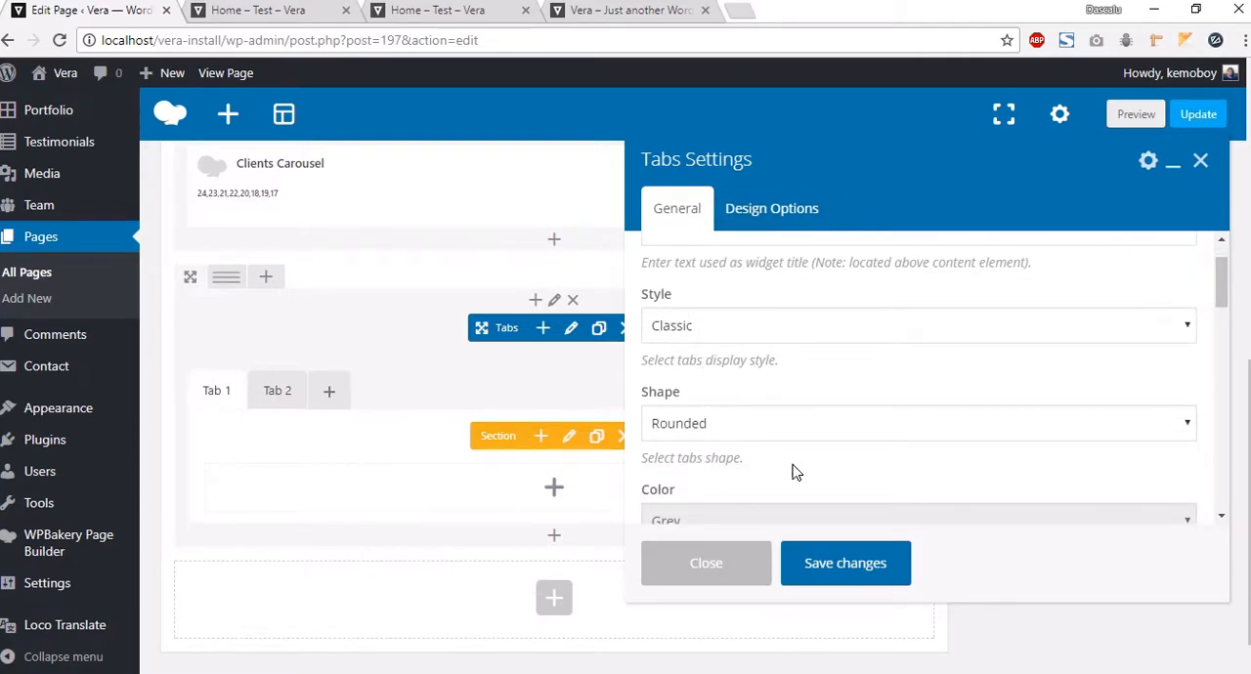
scroll(708, 341, down, 3)
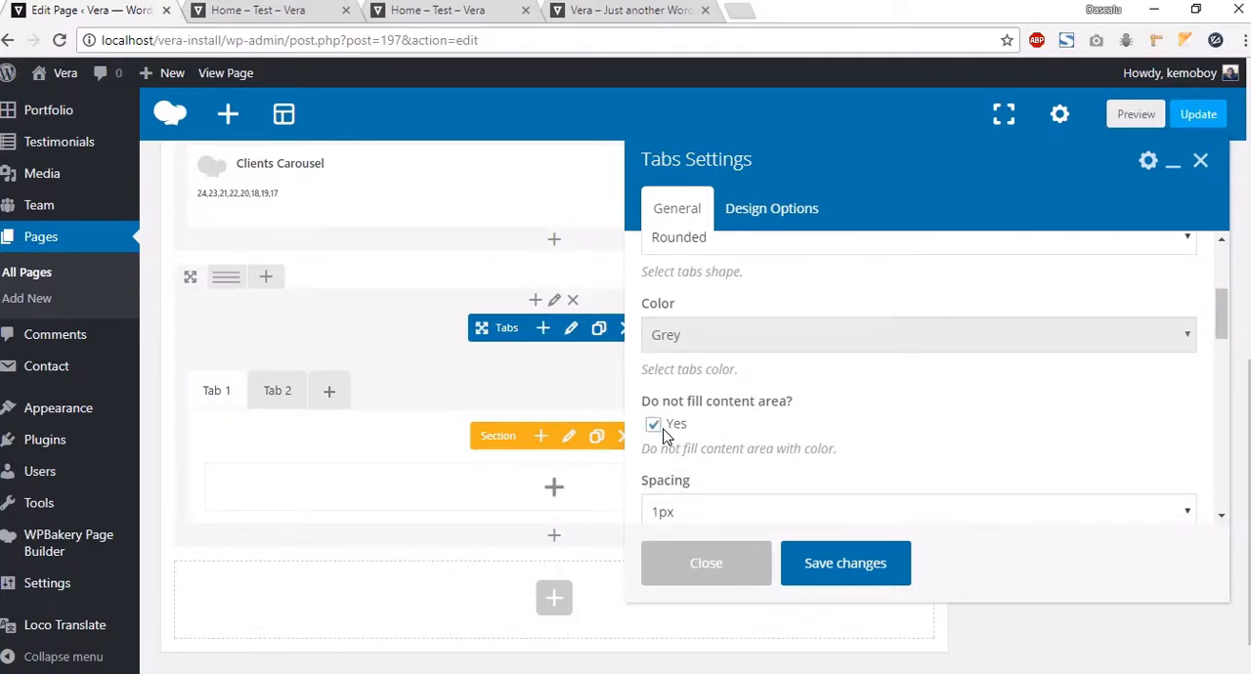
scroll(748, 428, down, 2)
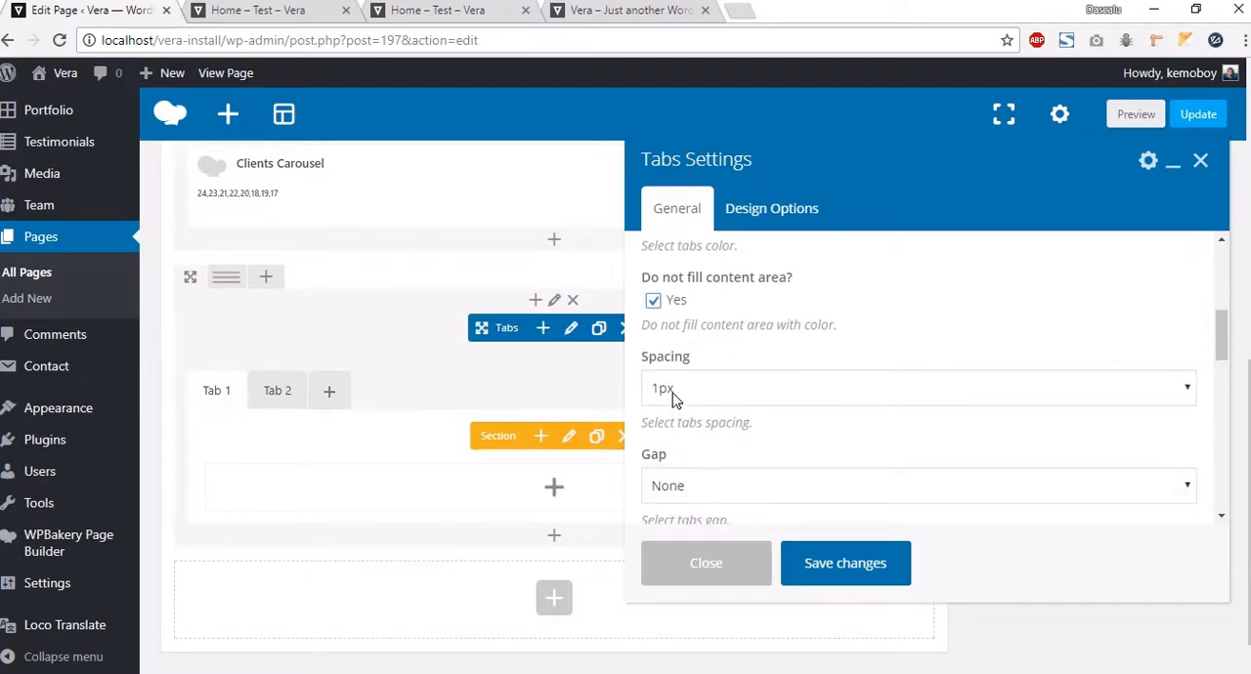
click(673, 391)
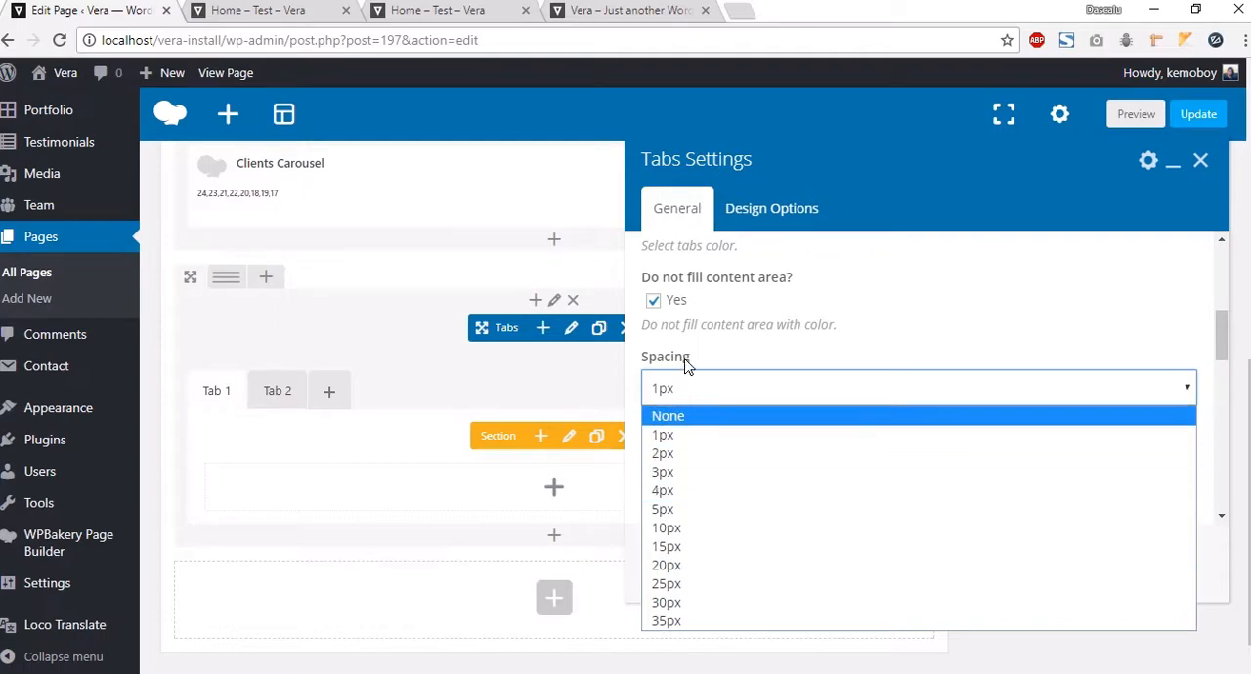
click(664, 510)
click(702, 486)
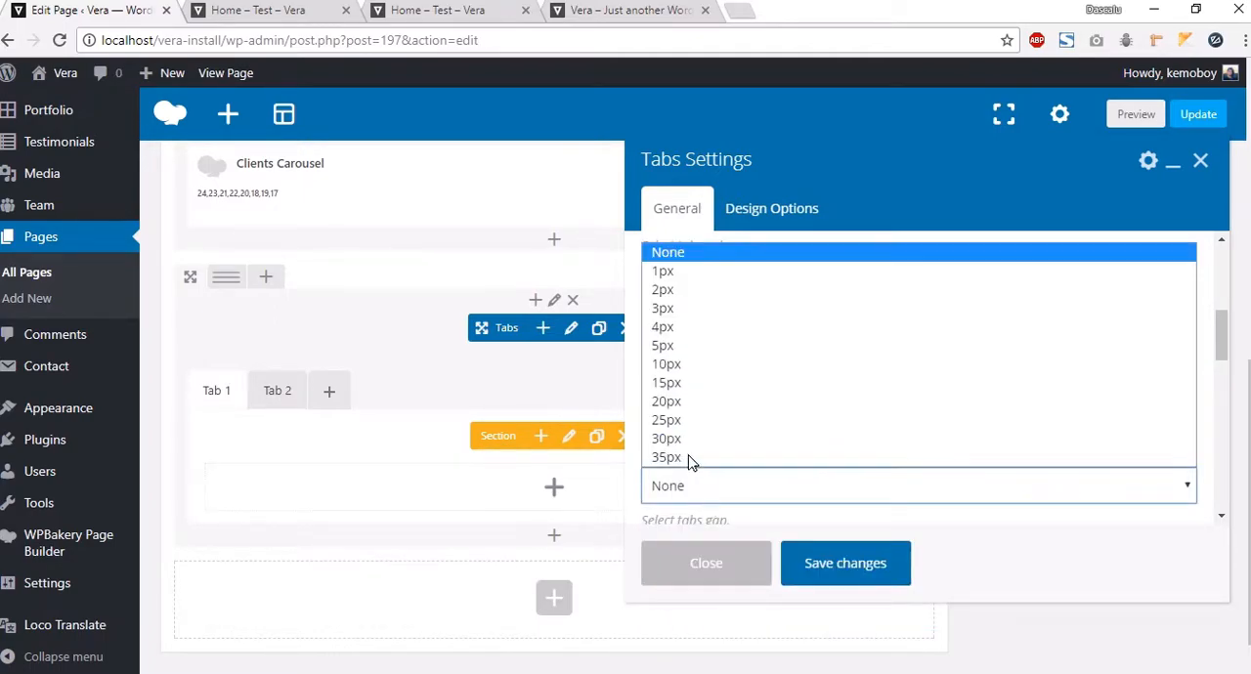
click(841, 455)
Step: Set the tabs position to Top and the alignment to Center, then save the Tabs settings
scroll(840, 440, down, 1)
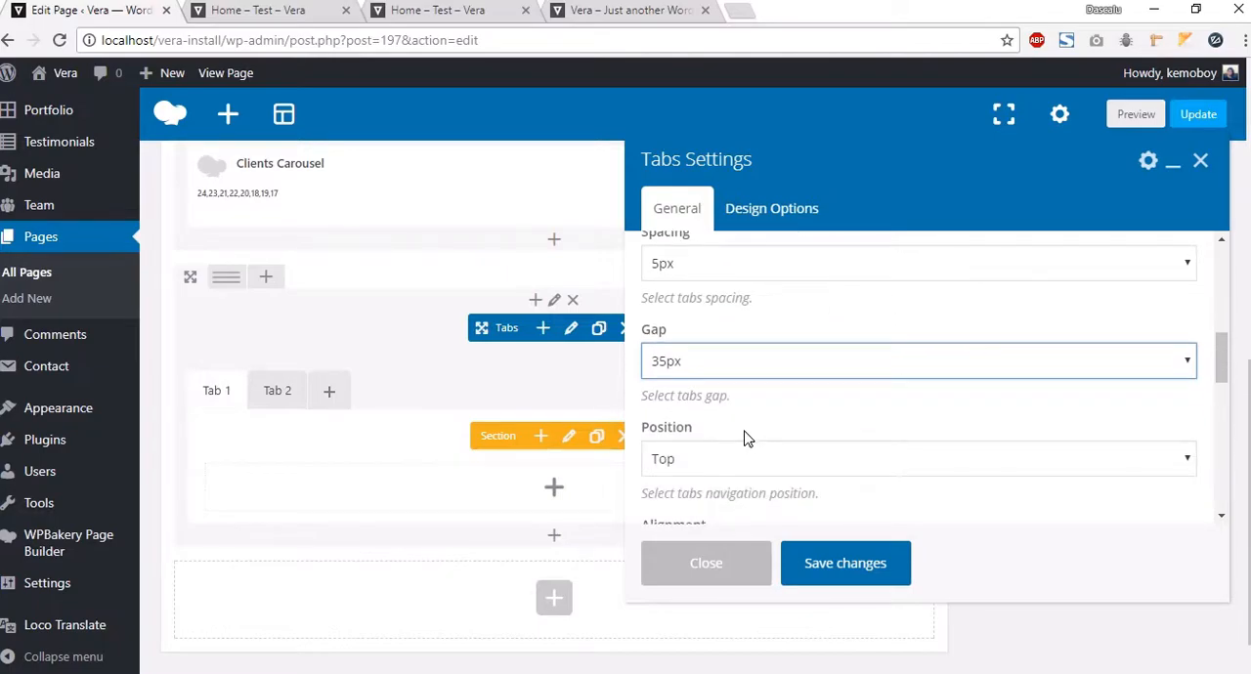
scroll(743, 435, down, 1)
click(725, 406)
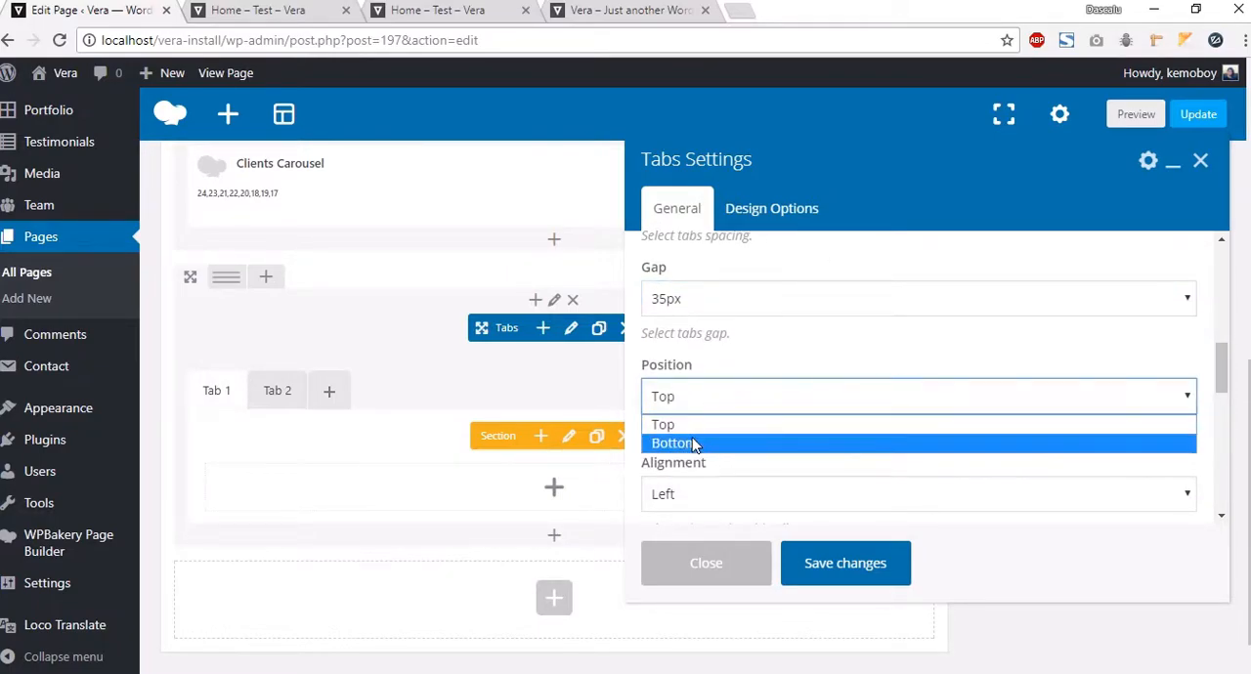
click(689, 426)
click(723, 493)
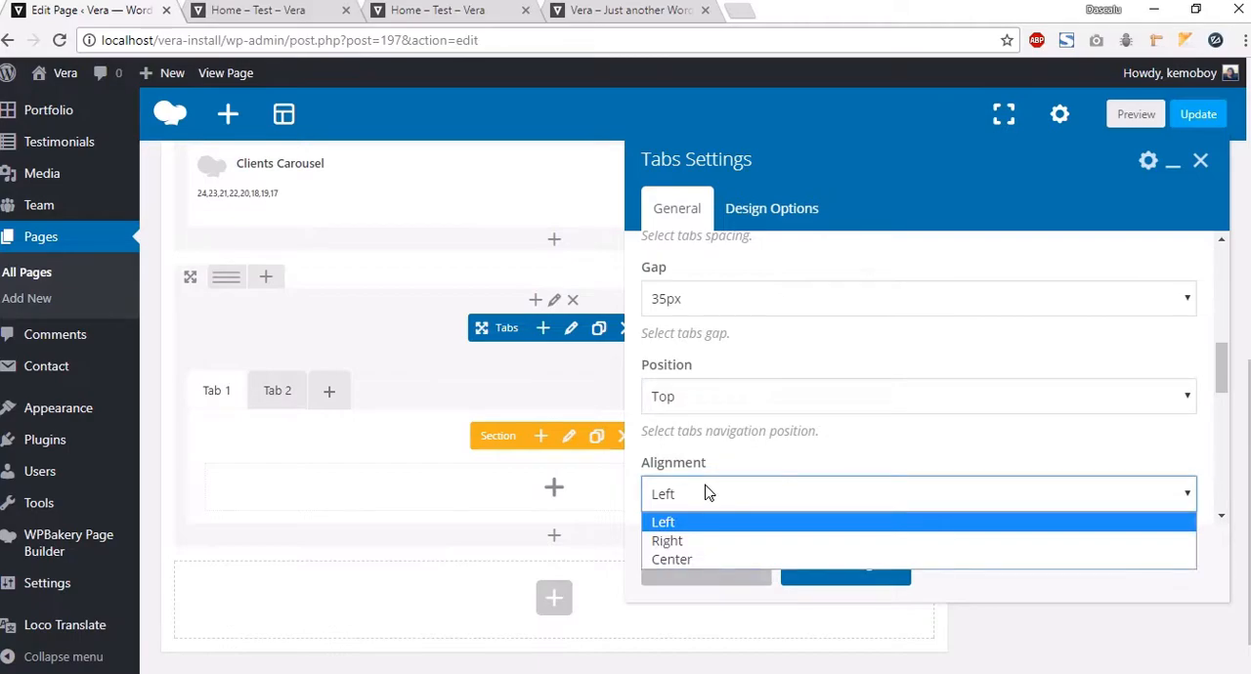
click(704, 558)
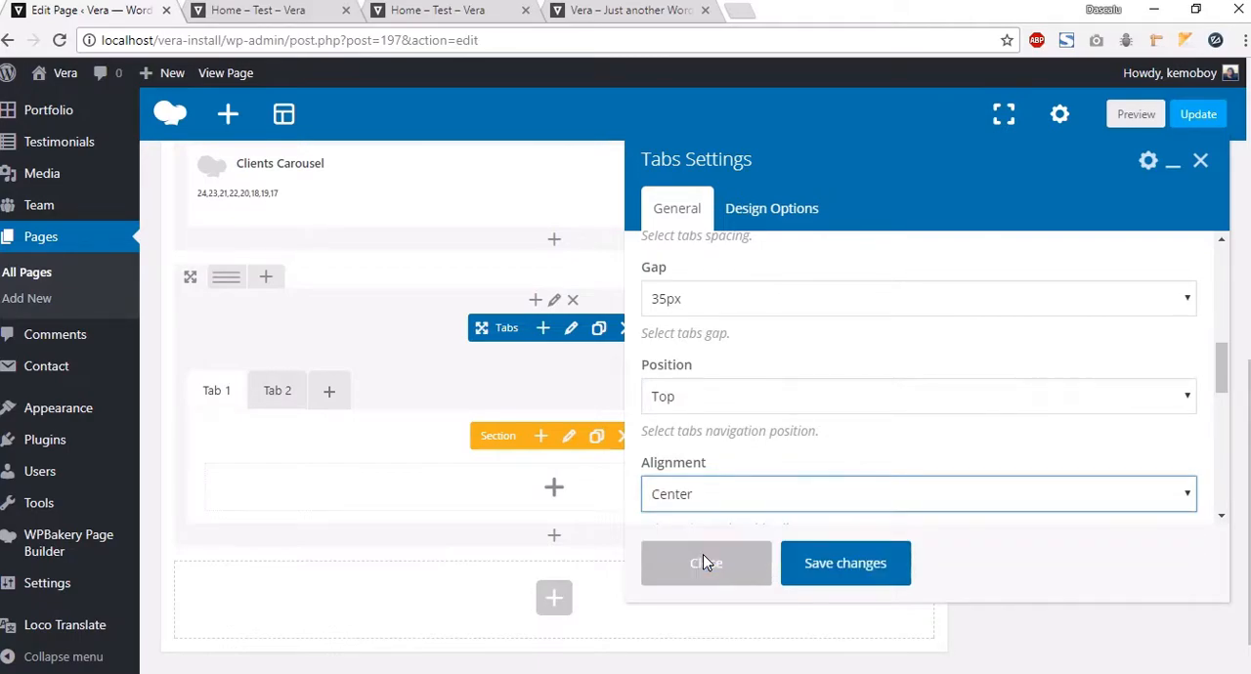
click(878, 579)
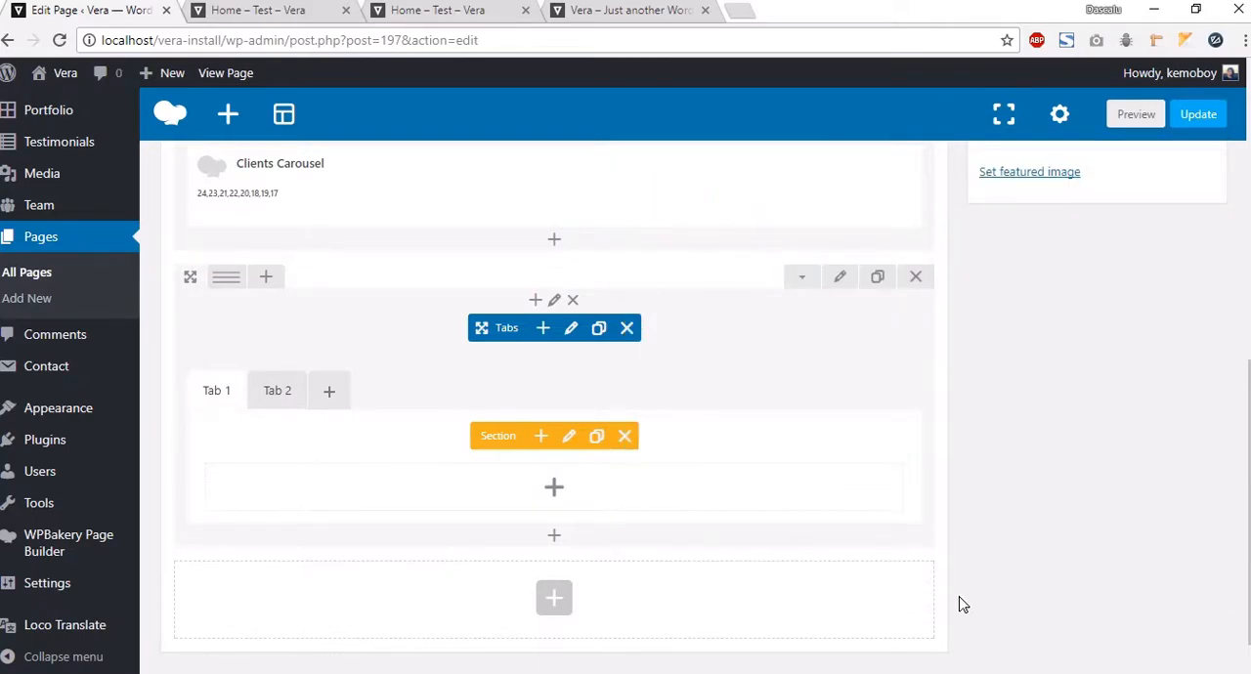
Step: Preview the page to check the centered tabs, then return to the editor
click(1129, 129)
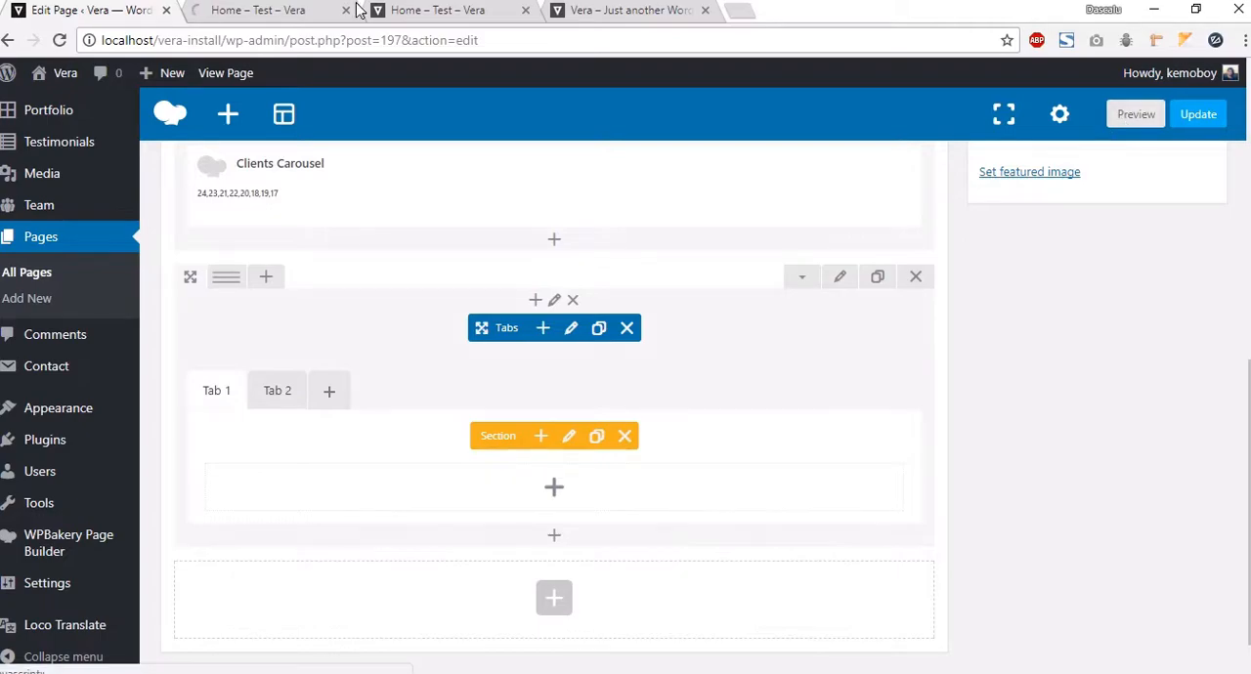
click(282, 14)
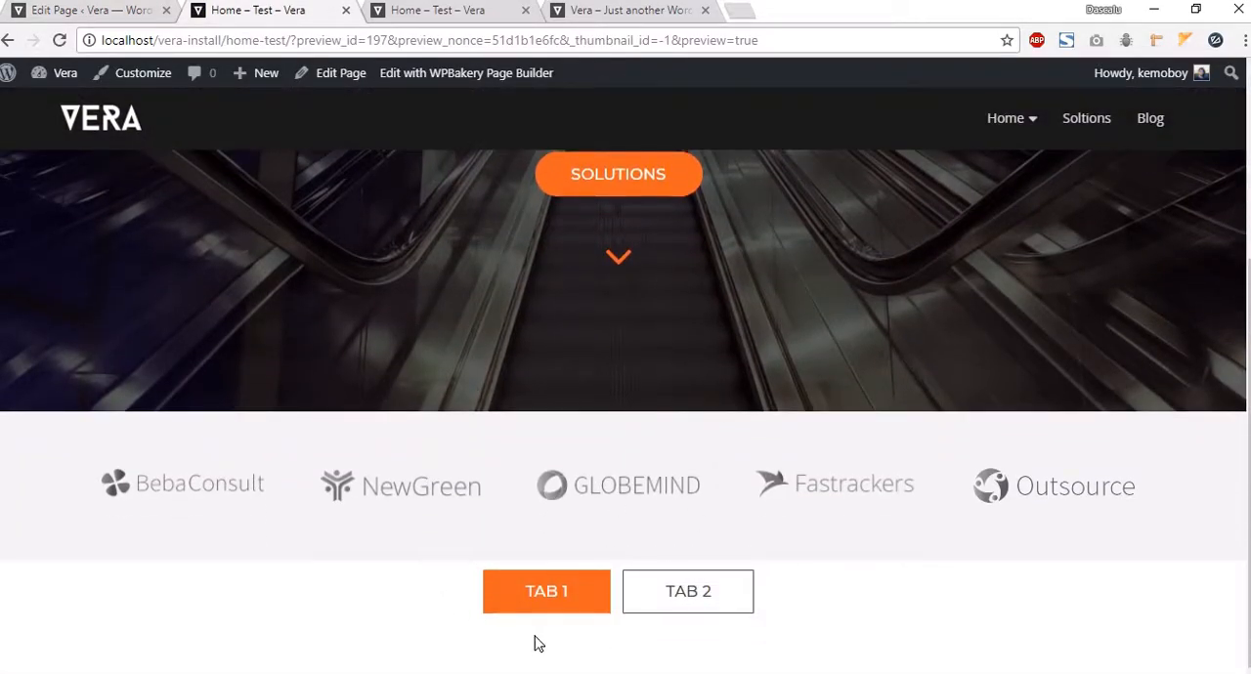
click(93, 12)
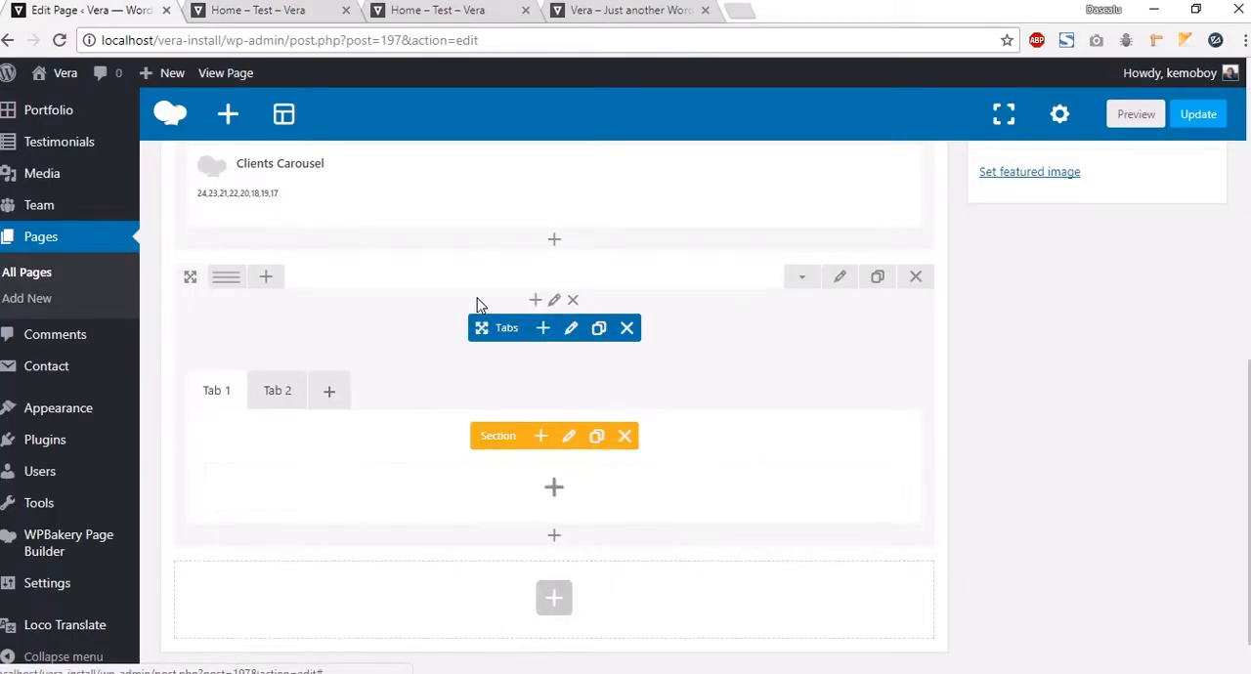
Step: Prepend a Vera Section Heading element above the tabs in the same column, titled "Soltions"
click(536, 300)
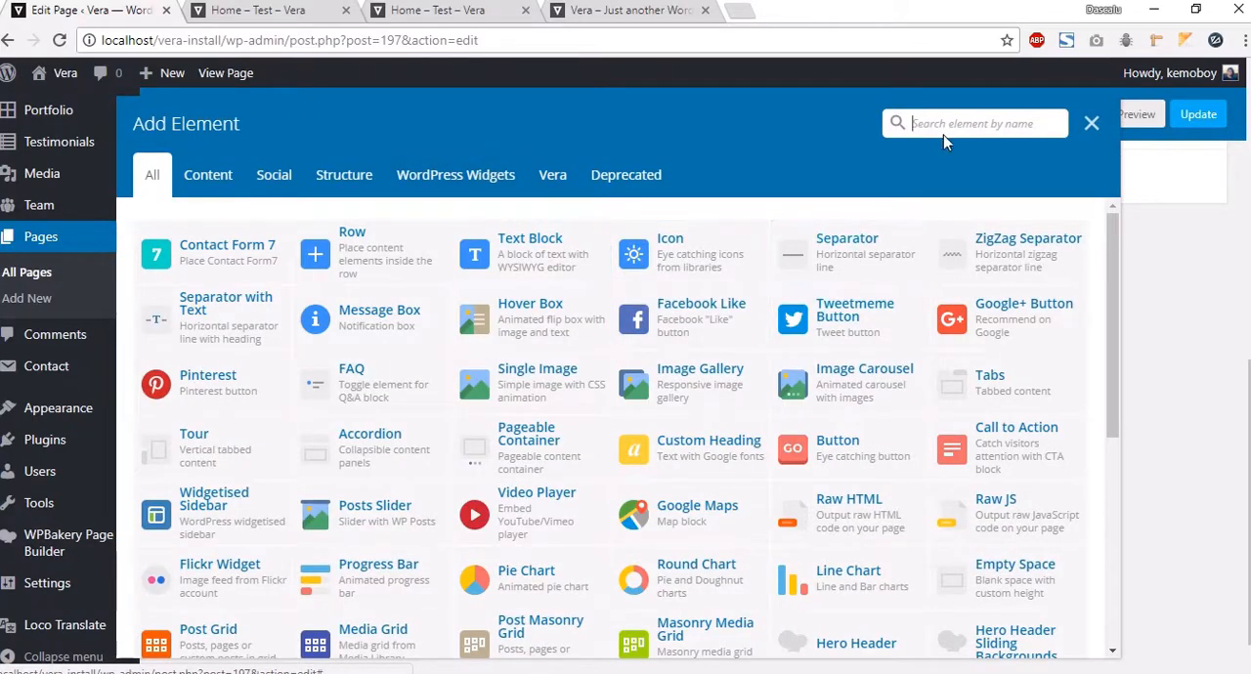
click(553, 180)
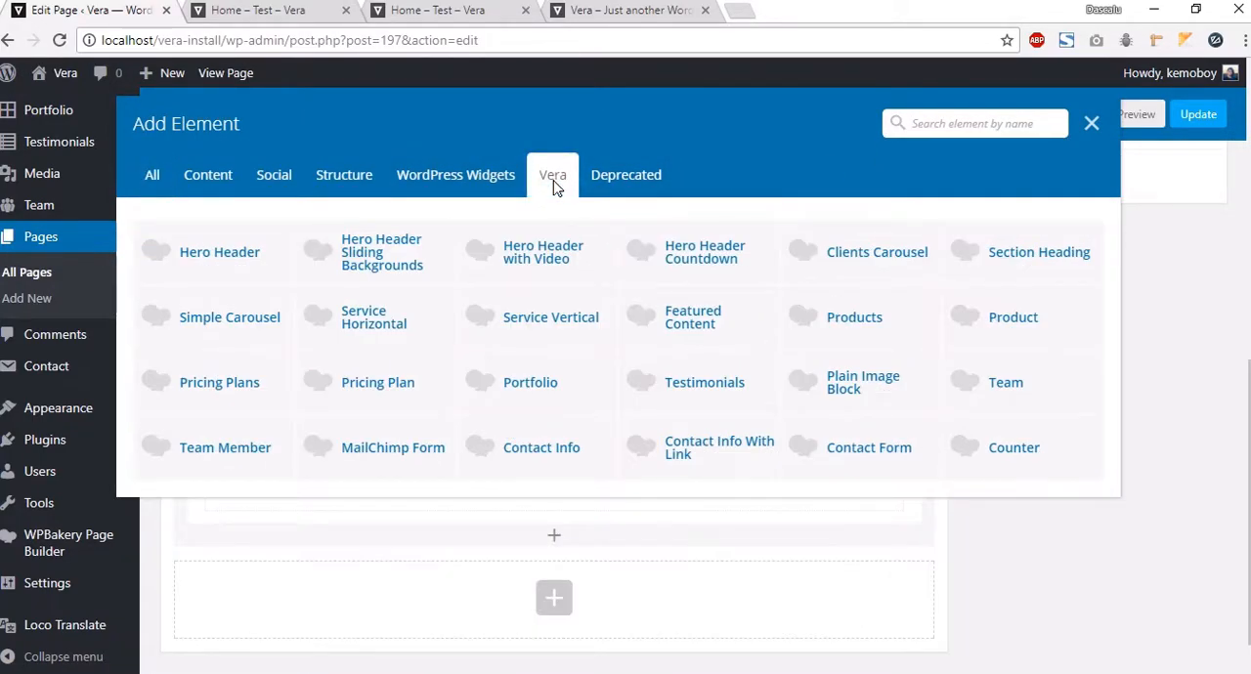
click(1005, 269)
click(709, 247)
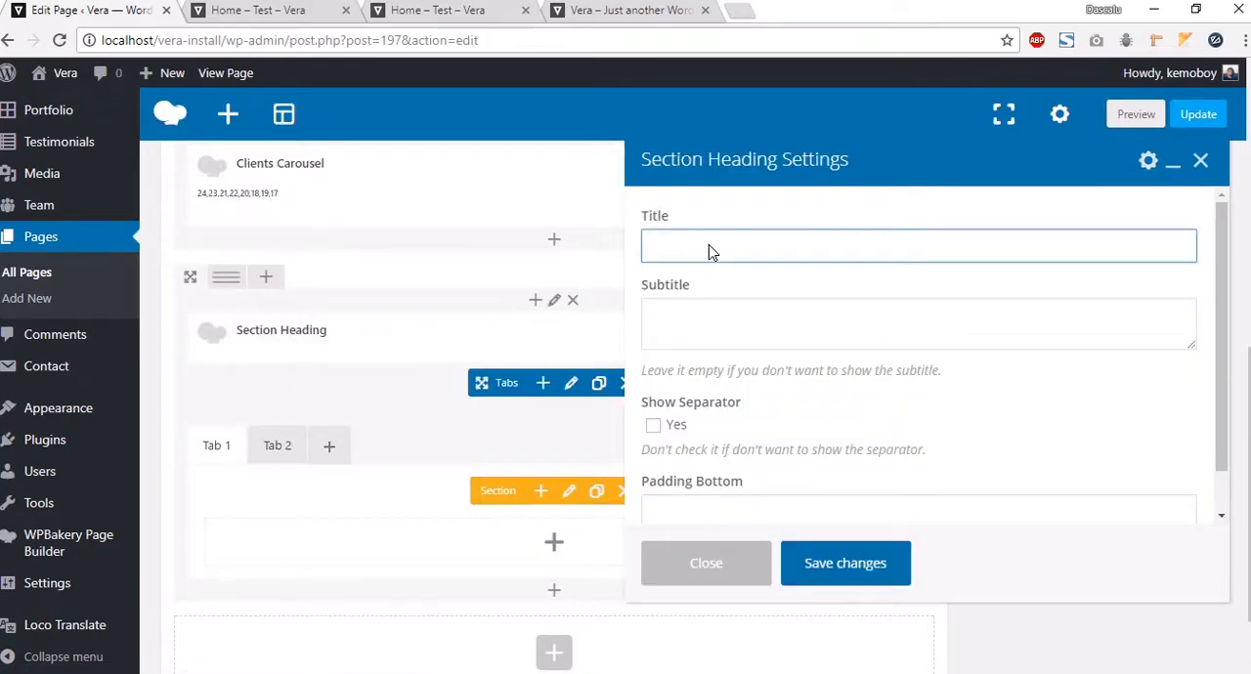
text(Soltions)
click(688, 334)
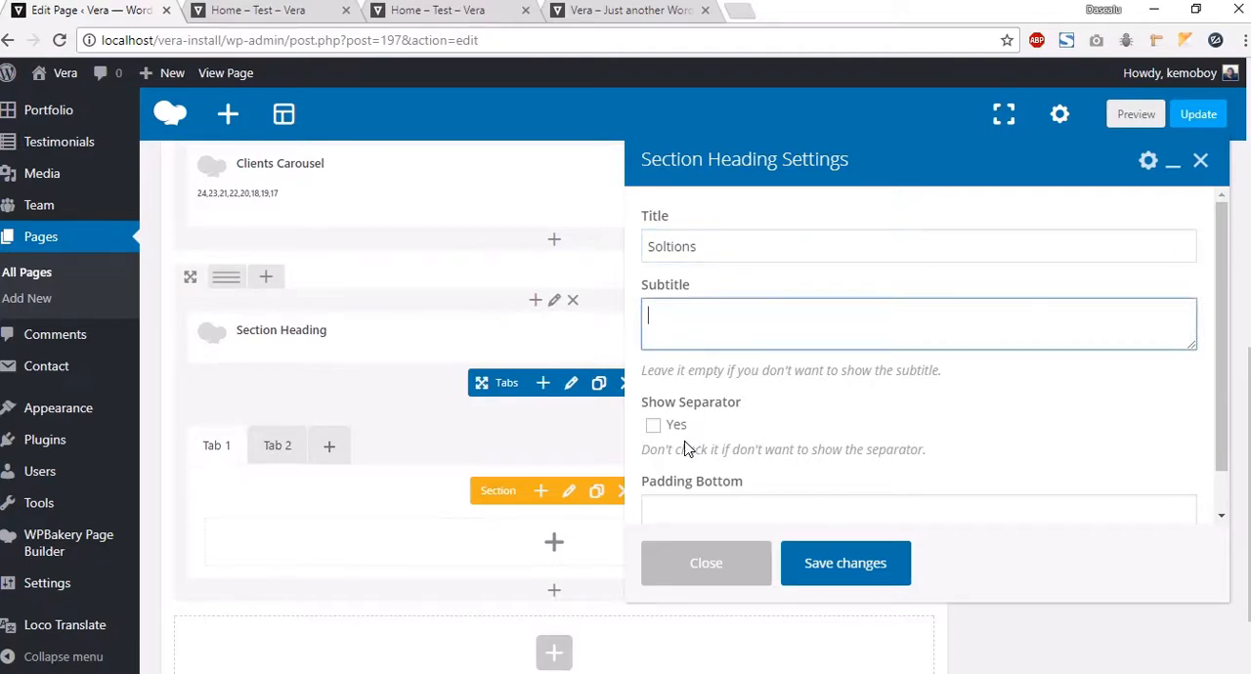
Step: Enable the section heading's separator, set its bottom padding to 30px and save
scroll(757, 450, down, 3)
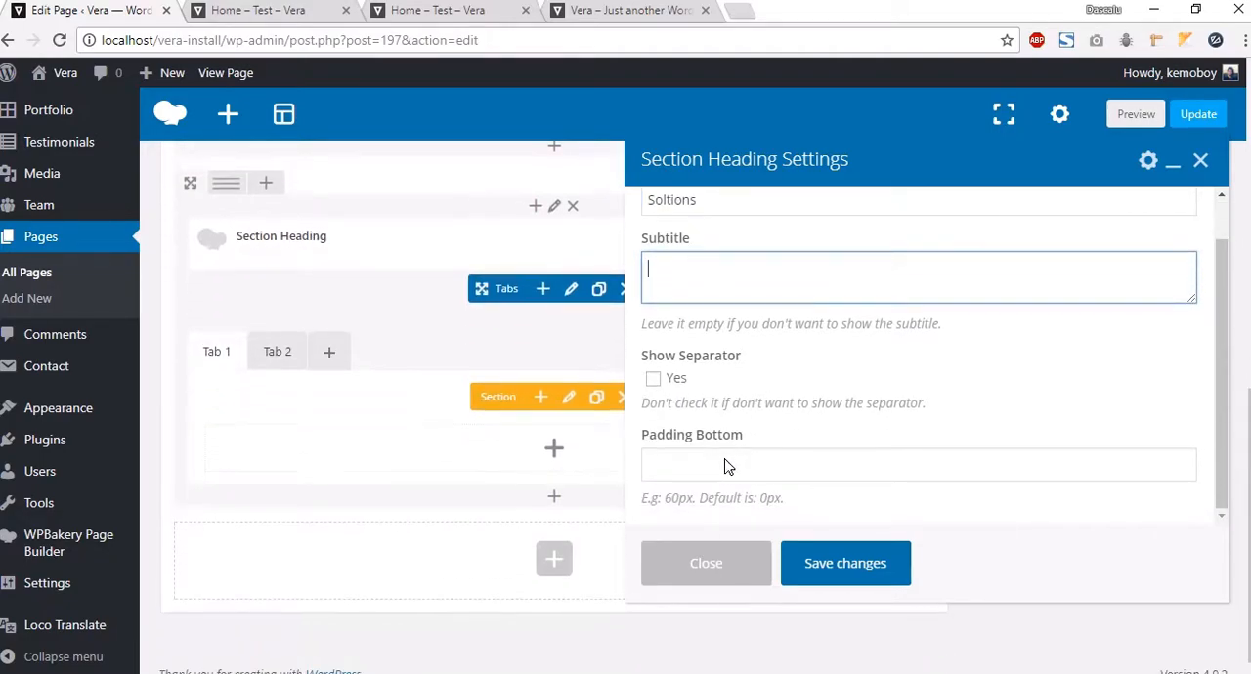
scroll(860, 293, up, 1)
click(653, 425)
scroll(658, 459, down, 1)
click(751, 468)
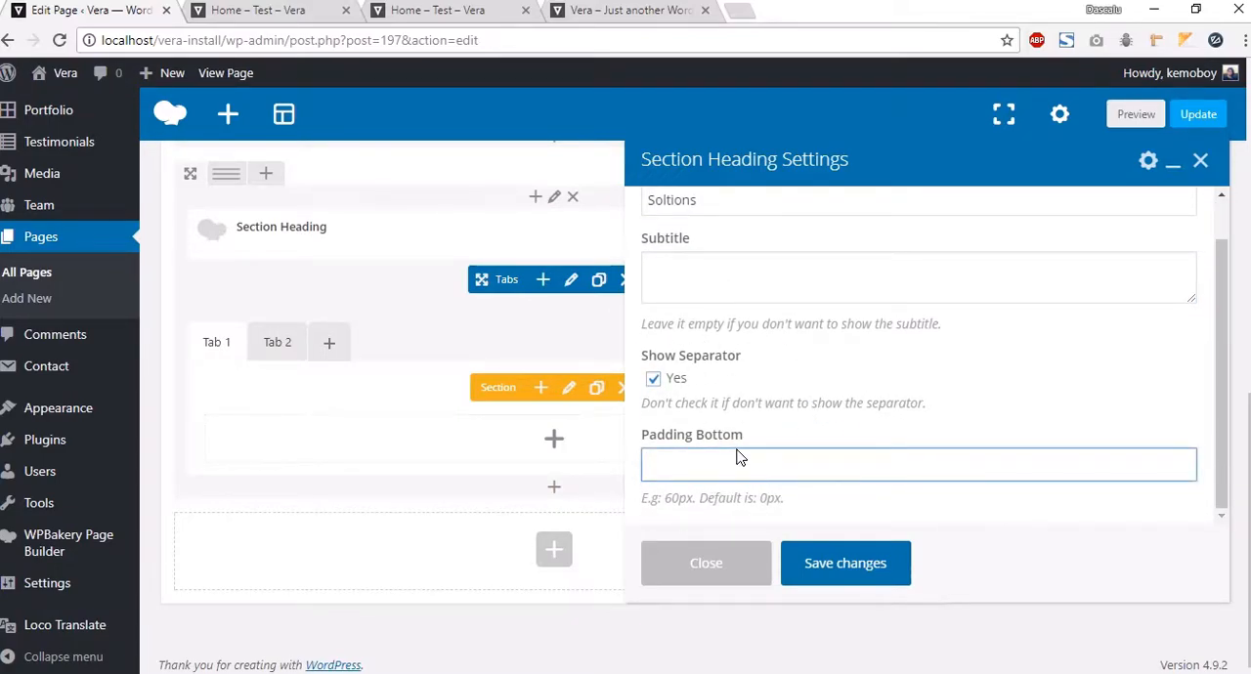
text(30px)
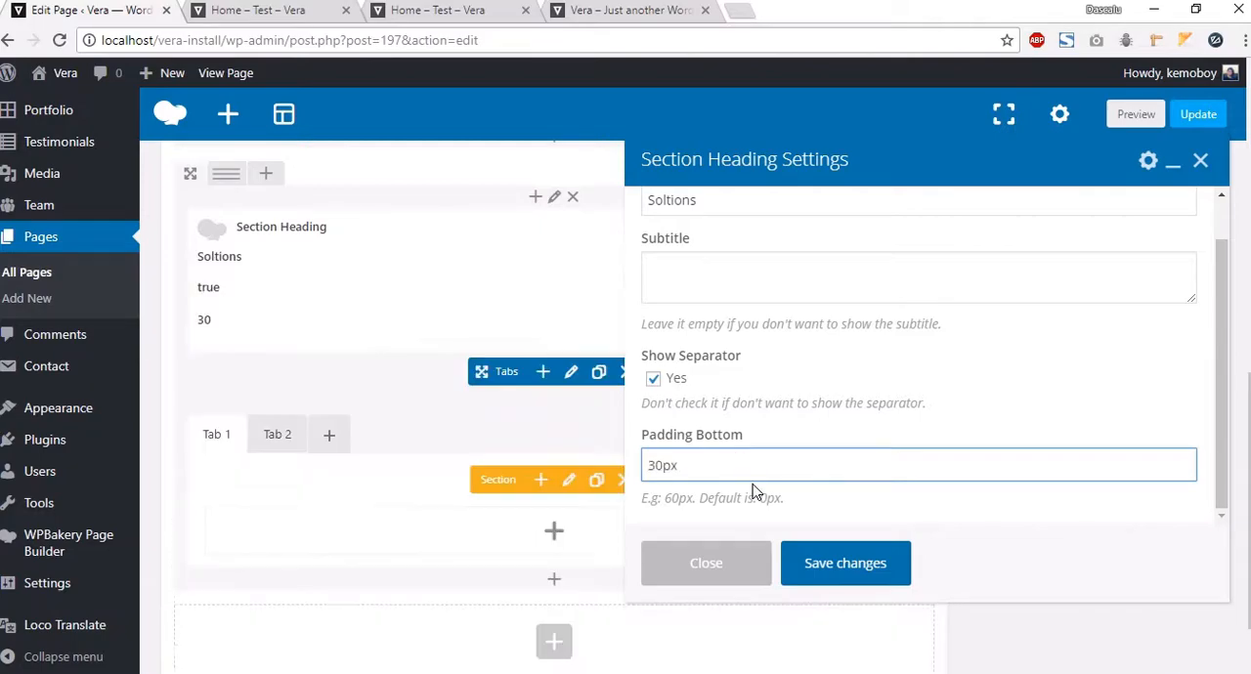
click(845, 564)
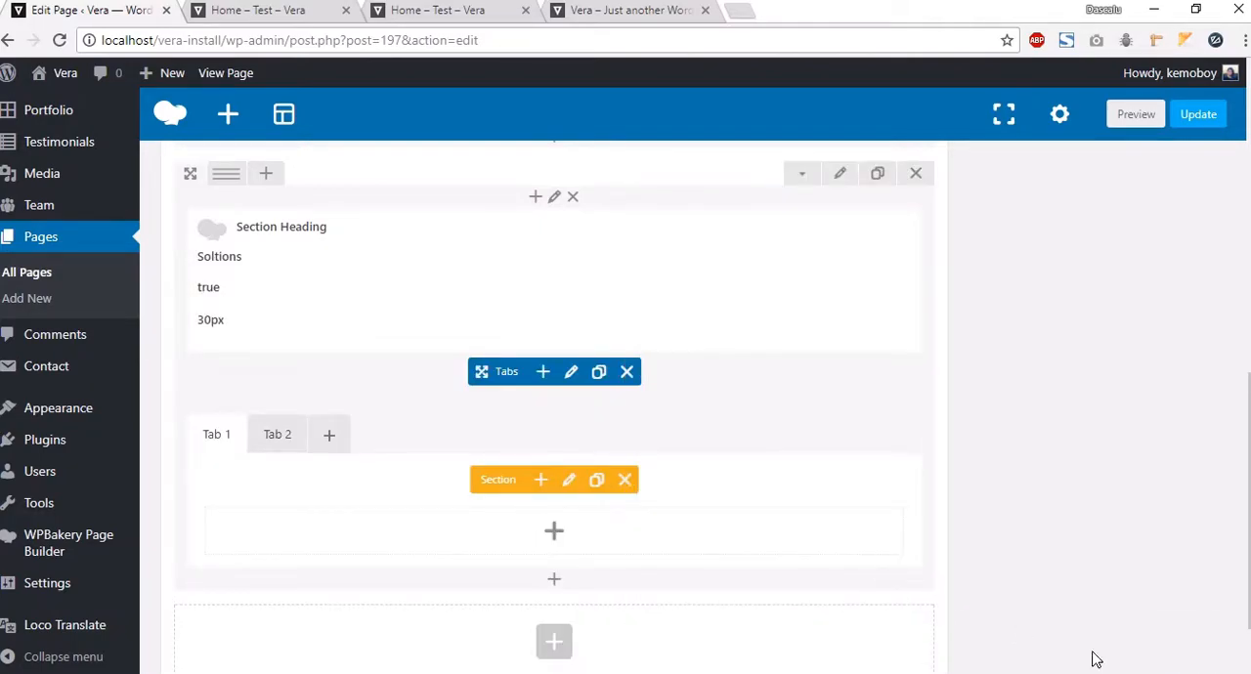
Step: Preview the page to check the new section heading and logo carousel, then return to the editor
click(1122, 115)
click(235, 15)
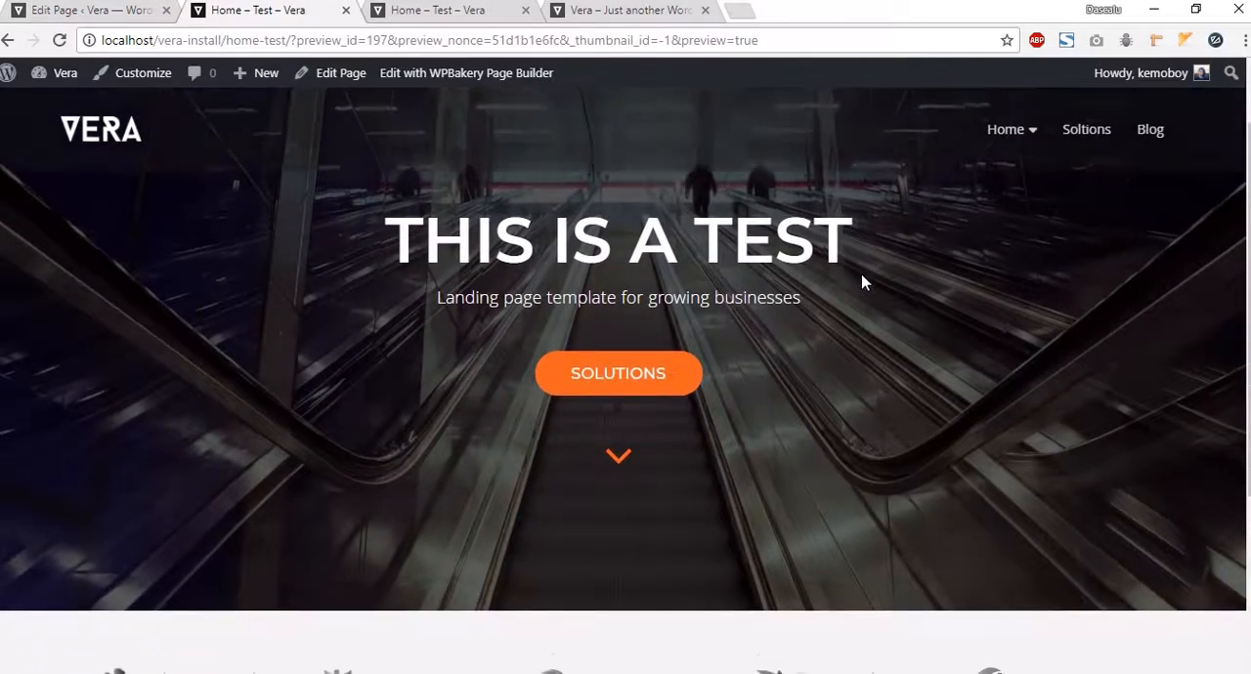
scroll(697, 470, down, 3)
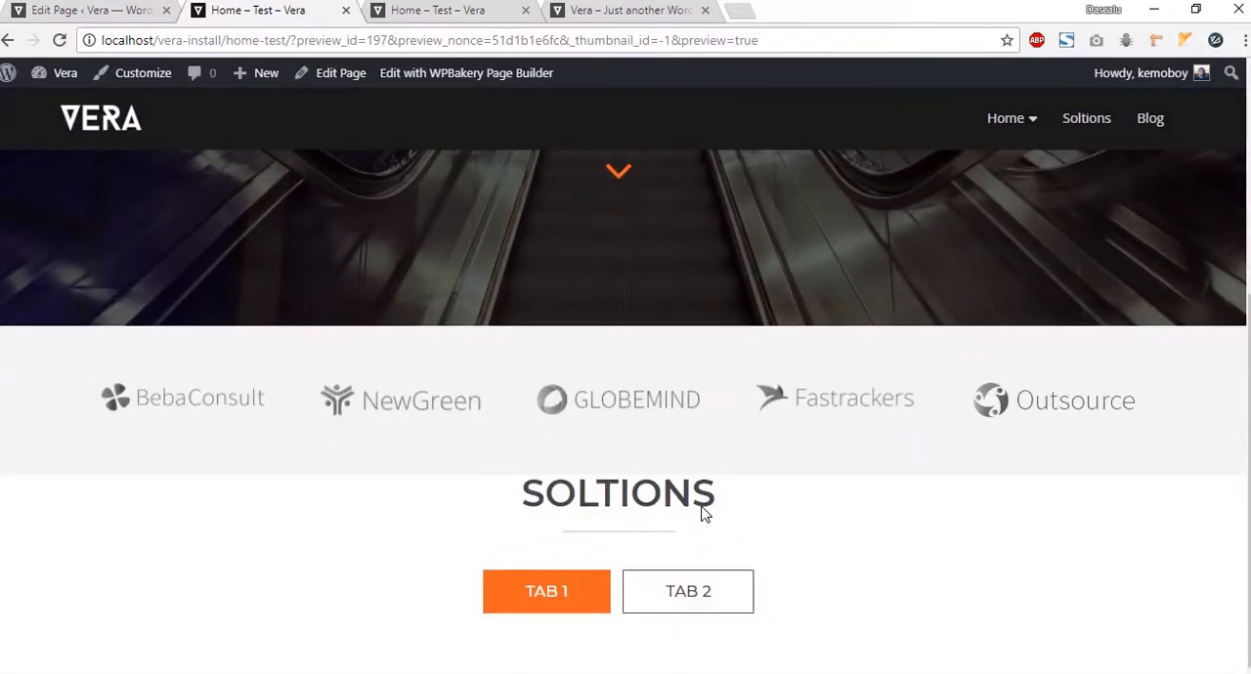
drag(722, 505, 455, 466)
drag(570, 498, 752, 521)
click(751, 521)
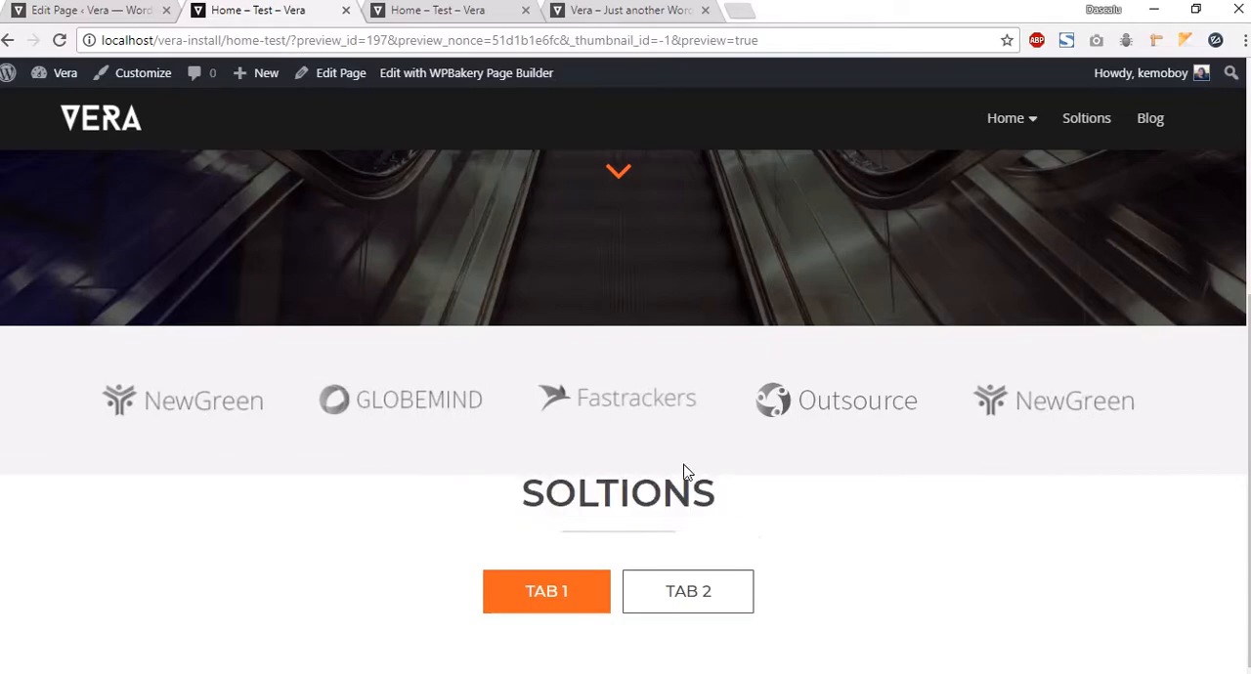
click(125, 12)
Step: Rename the first tab section's title to "Software" and save its settings
scroll(78, 239, down, 1)
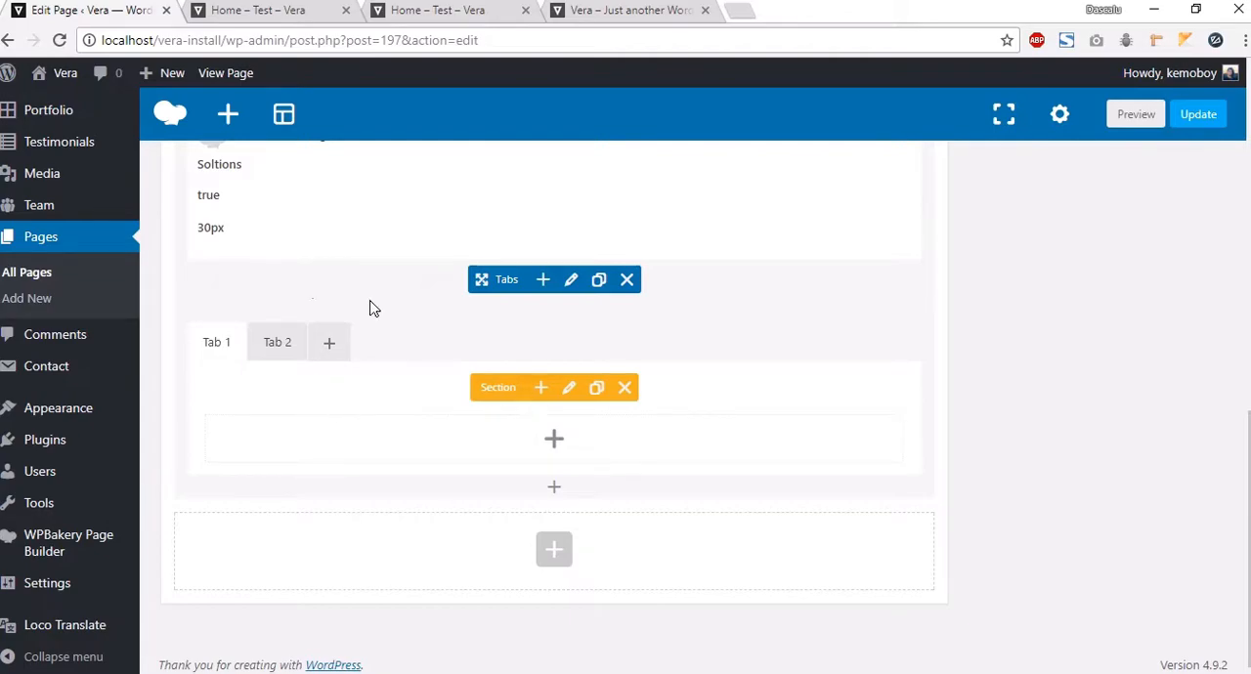
click(569, 388)
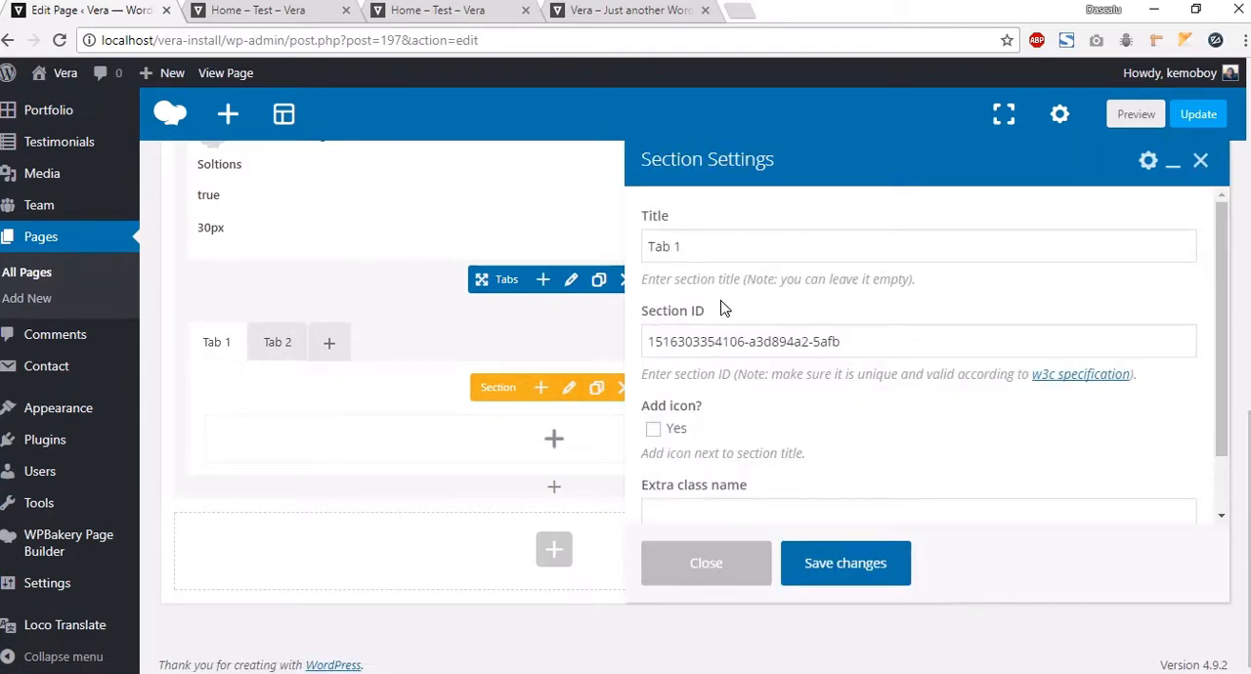
triple_click(724, 250)
text(Sof)
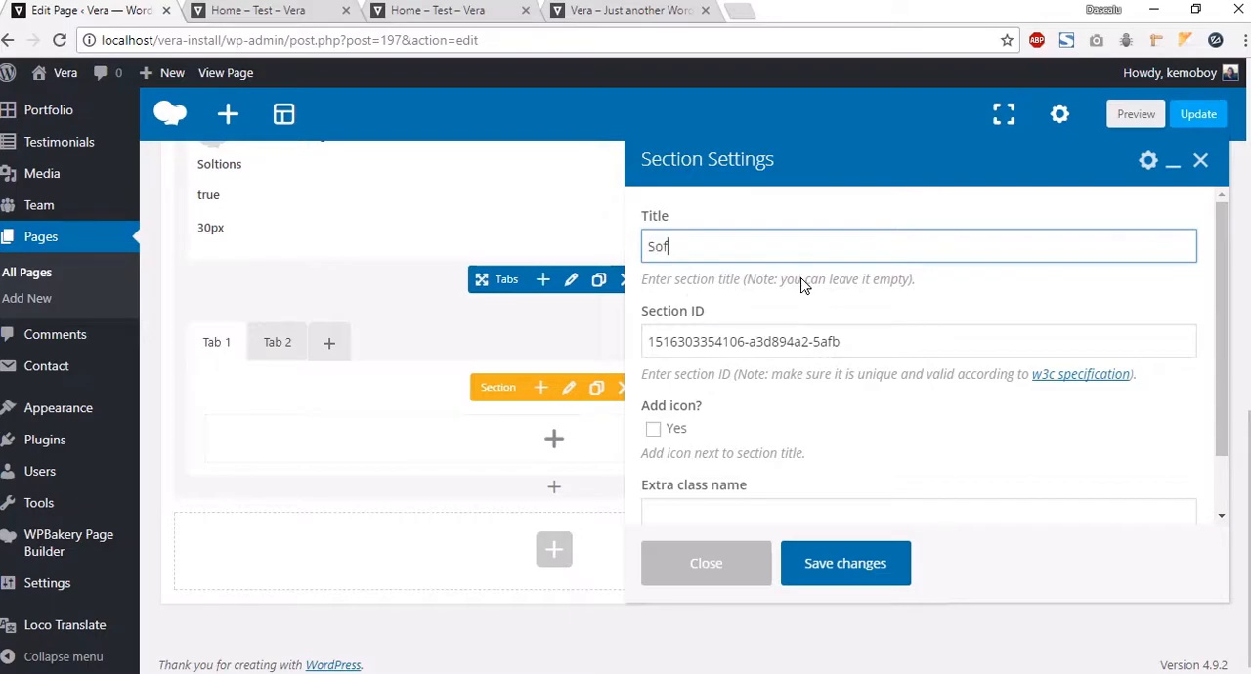
text(tware)
drag(868, 346, 647, 350)
drag(905, 340, 586, 297)
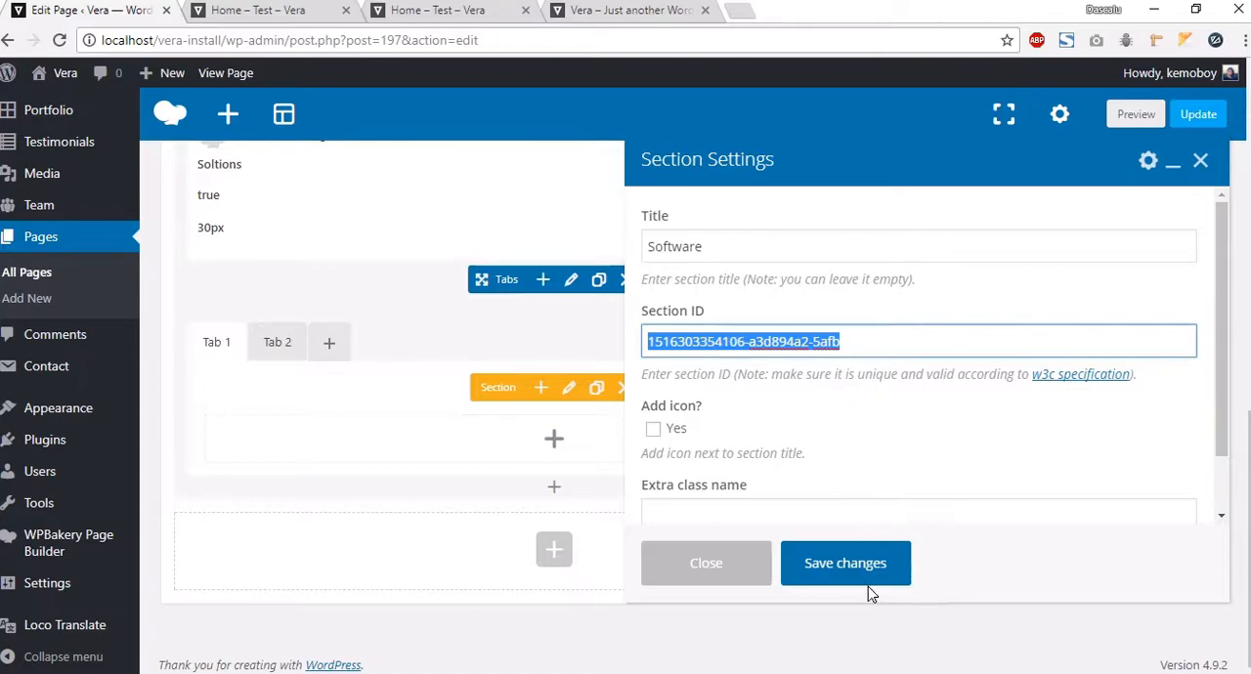
click(847, 565)
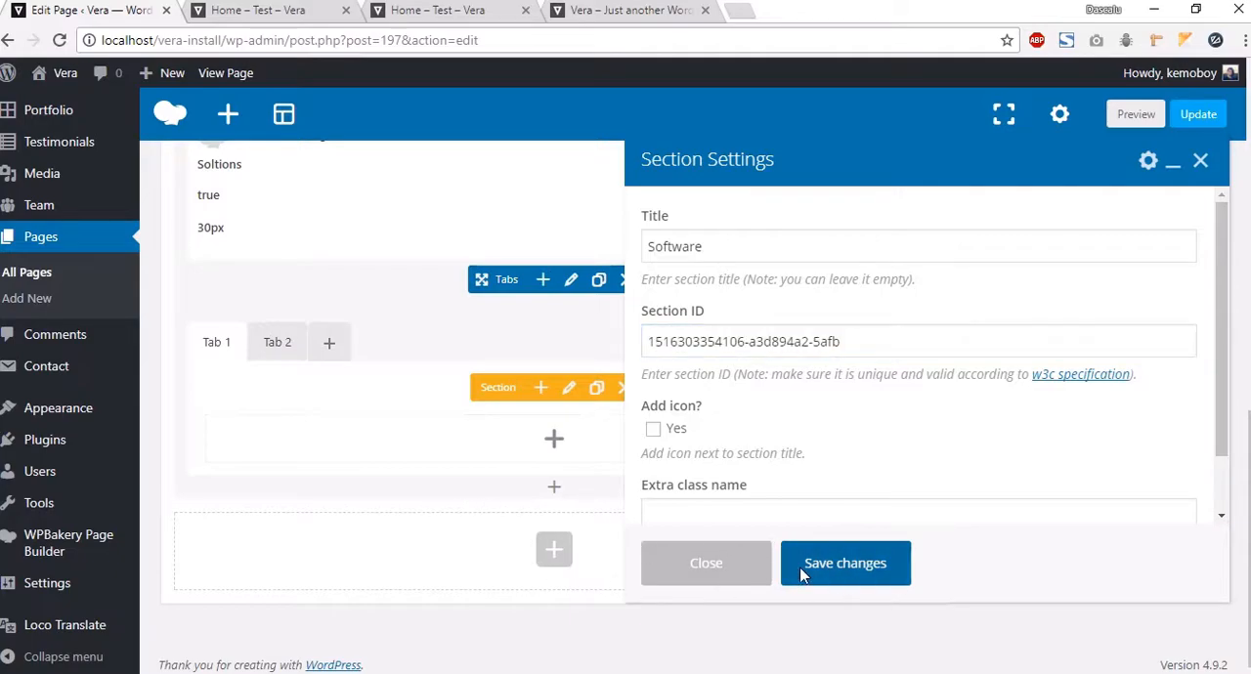
Step: Open the element picker inside the Software tab, then examine the original Vera demo site's Solutions tabs for reference
click(571, 448)
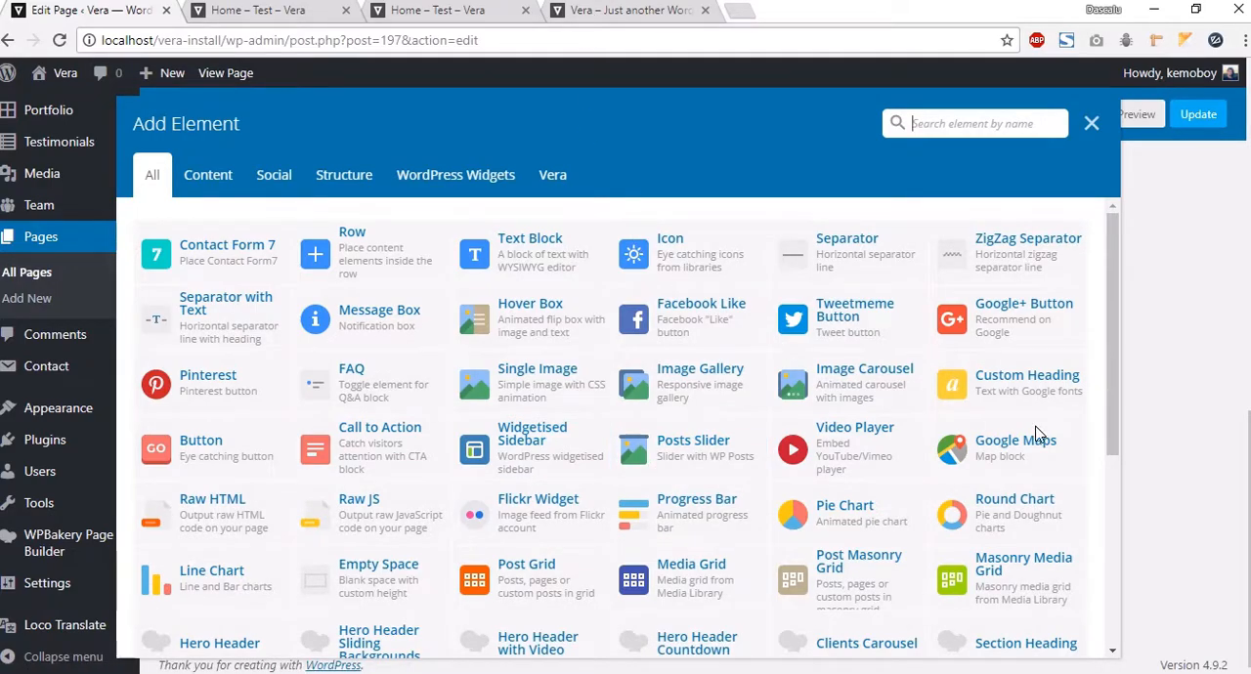
click(606, 18)
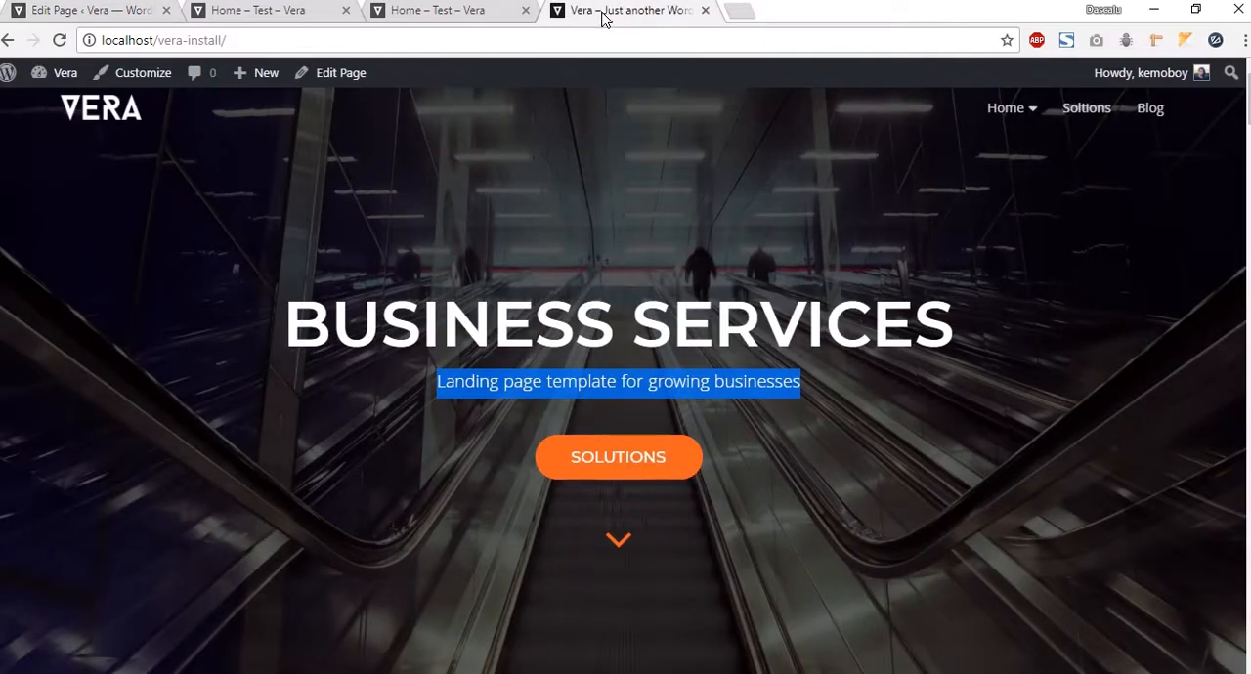
click(525, 10)
scroll(685, 337, down, 3)
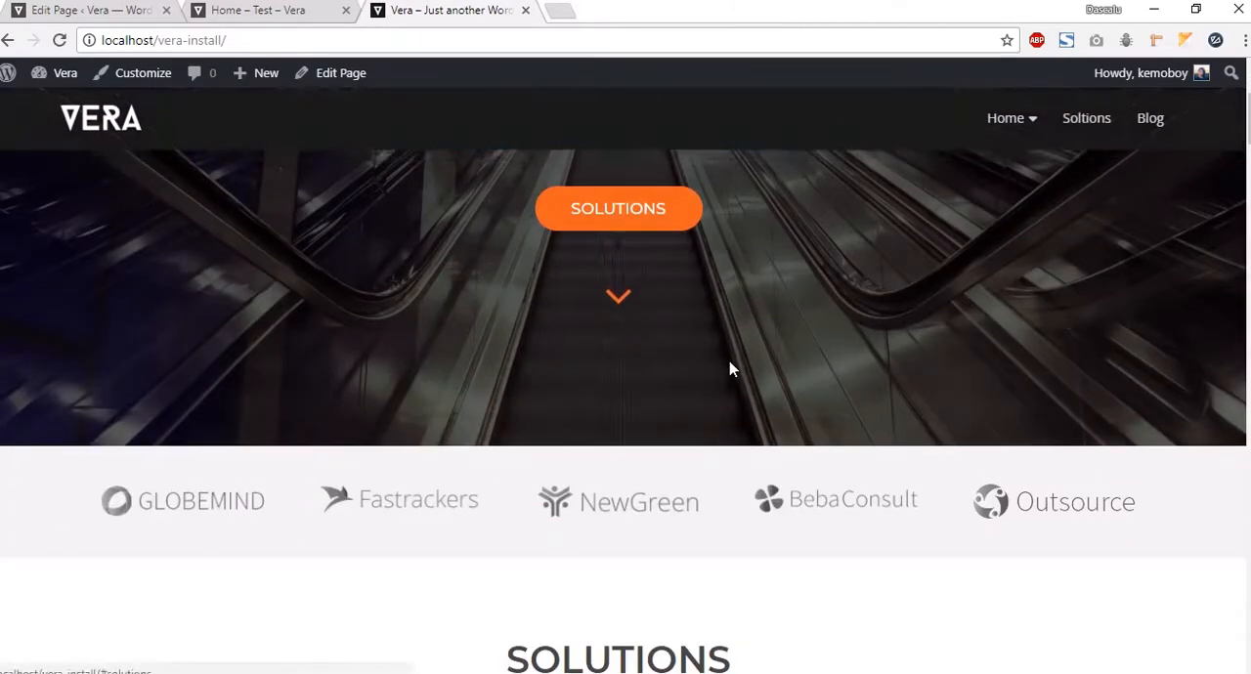
scroll(486, 456, down, 4)
scroll(316, 383, down, 1)
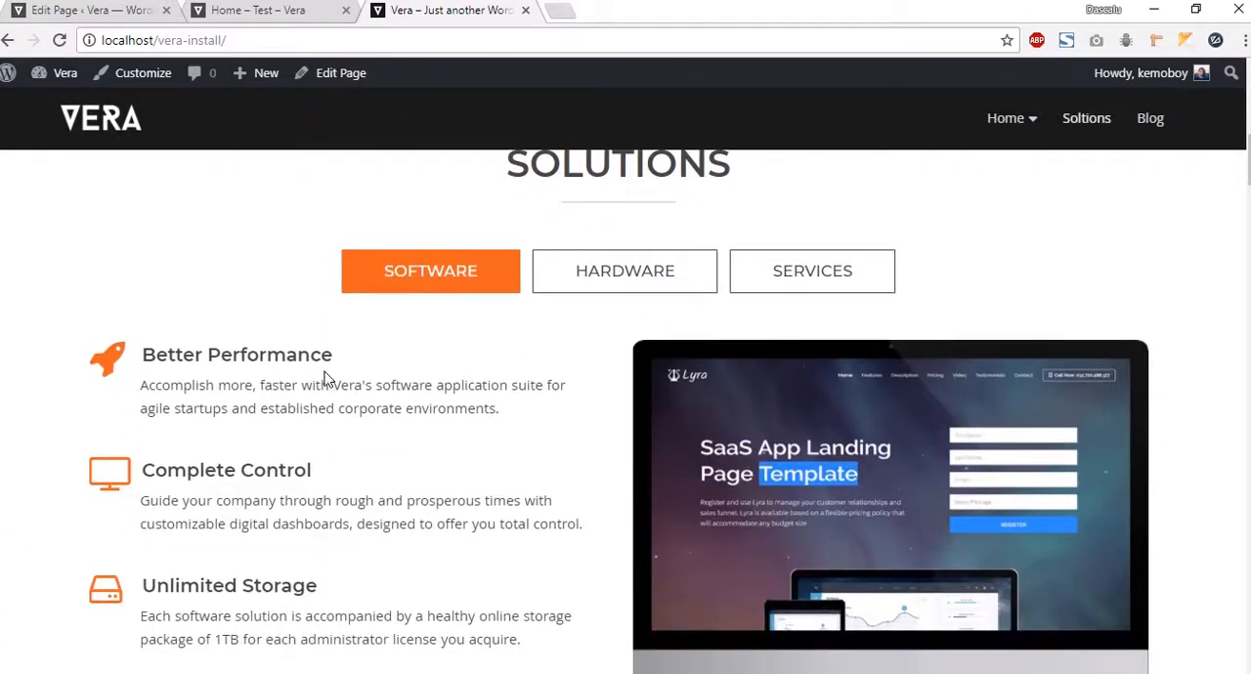
Step: Add a Service Horizontal element to the Software tab with a handshake icon and the name "Name of the service"
scroll(736, 396, down, 2)
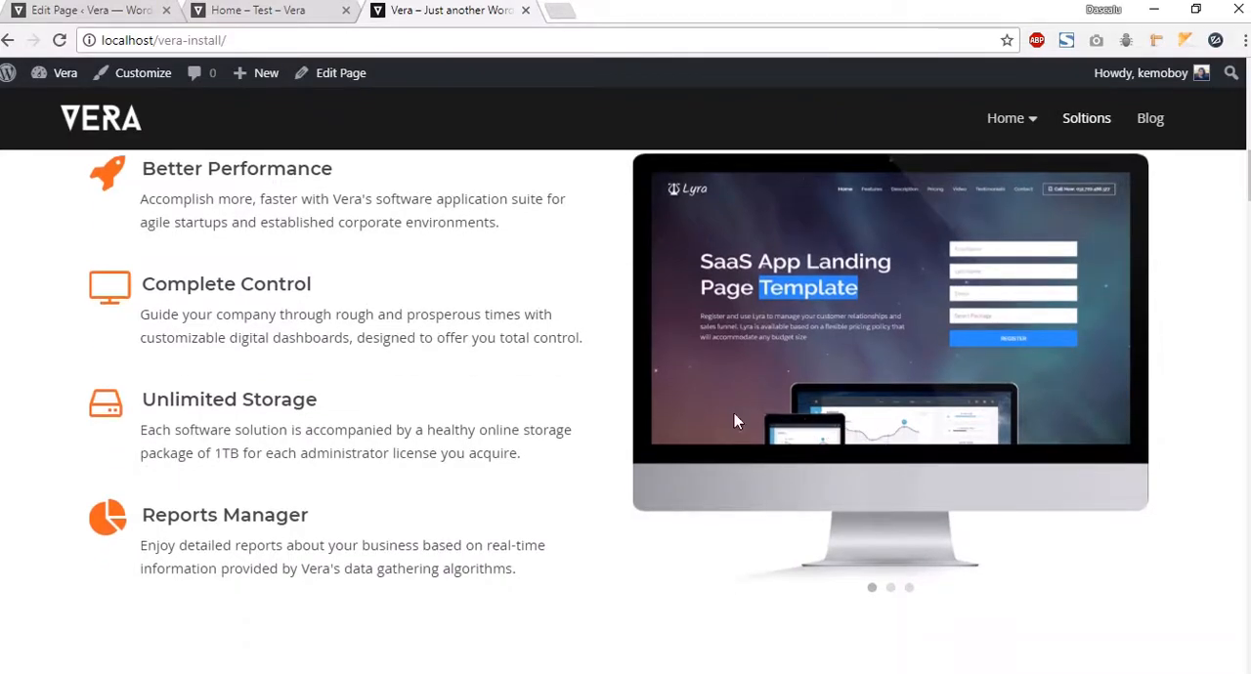
scroll(772, 450, up, 1)
click(107, 17)
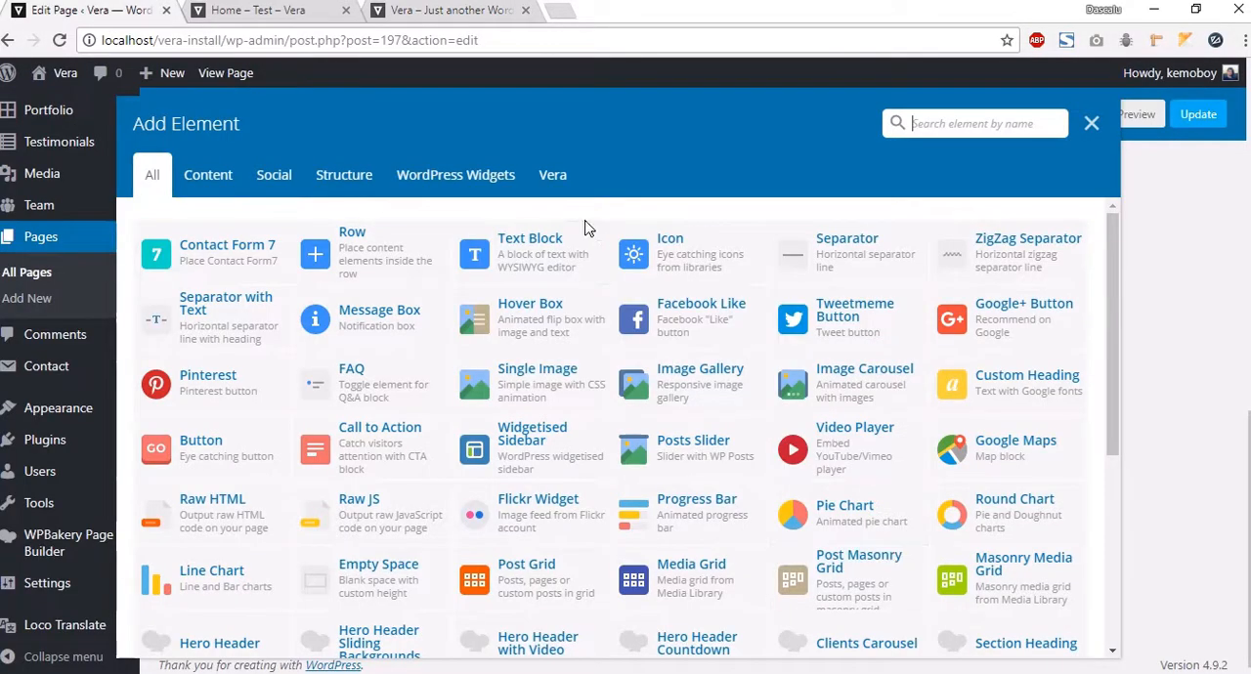
click(538, 186)
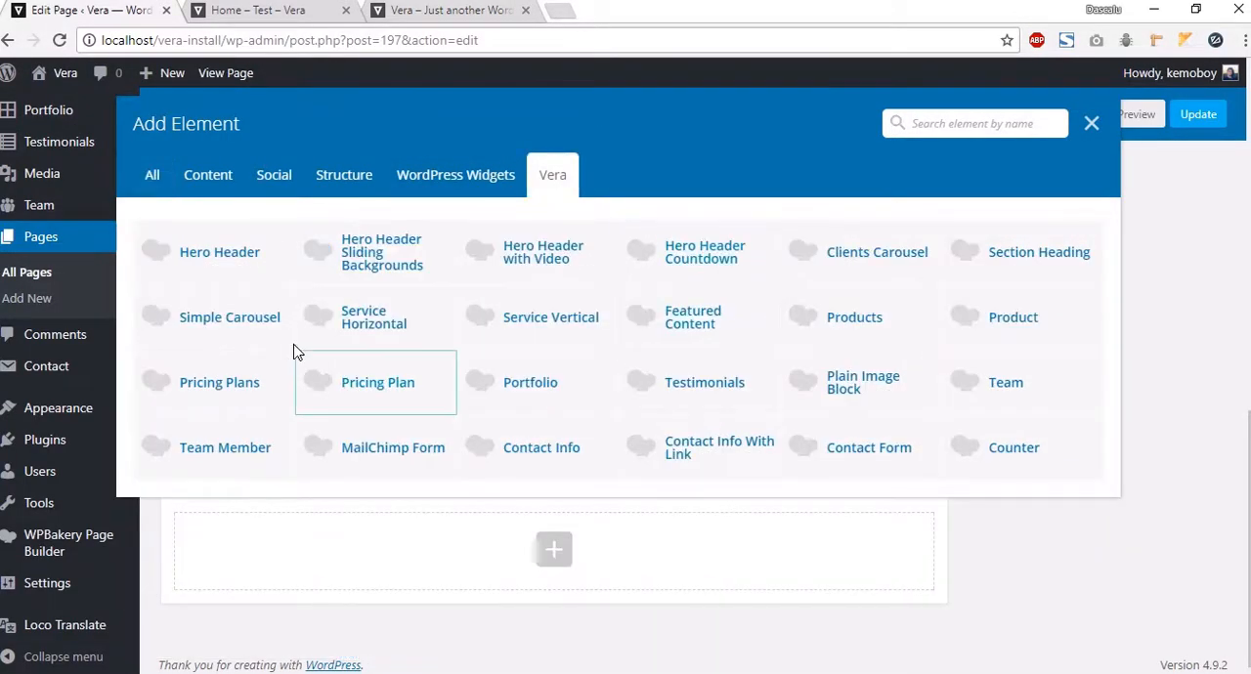
click(363, 324)
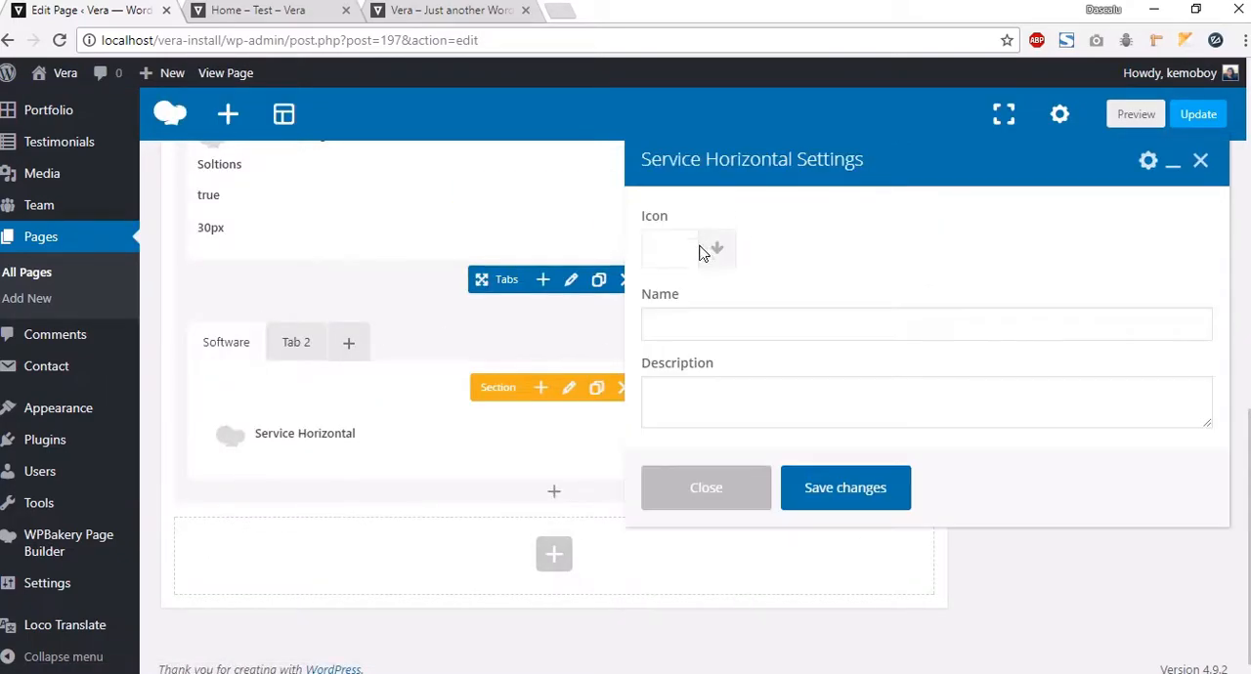
click(718, 254)
click(744, 385)
click(718, 328)
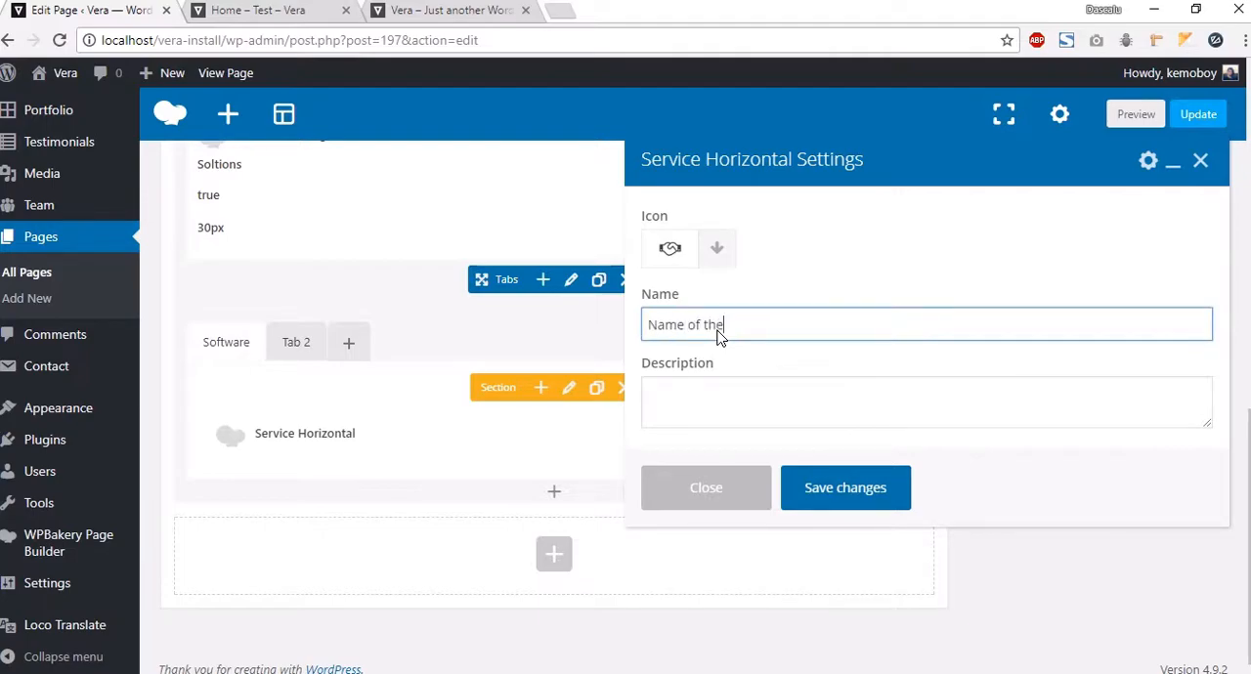
click(713, 399)
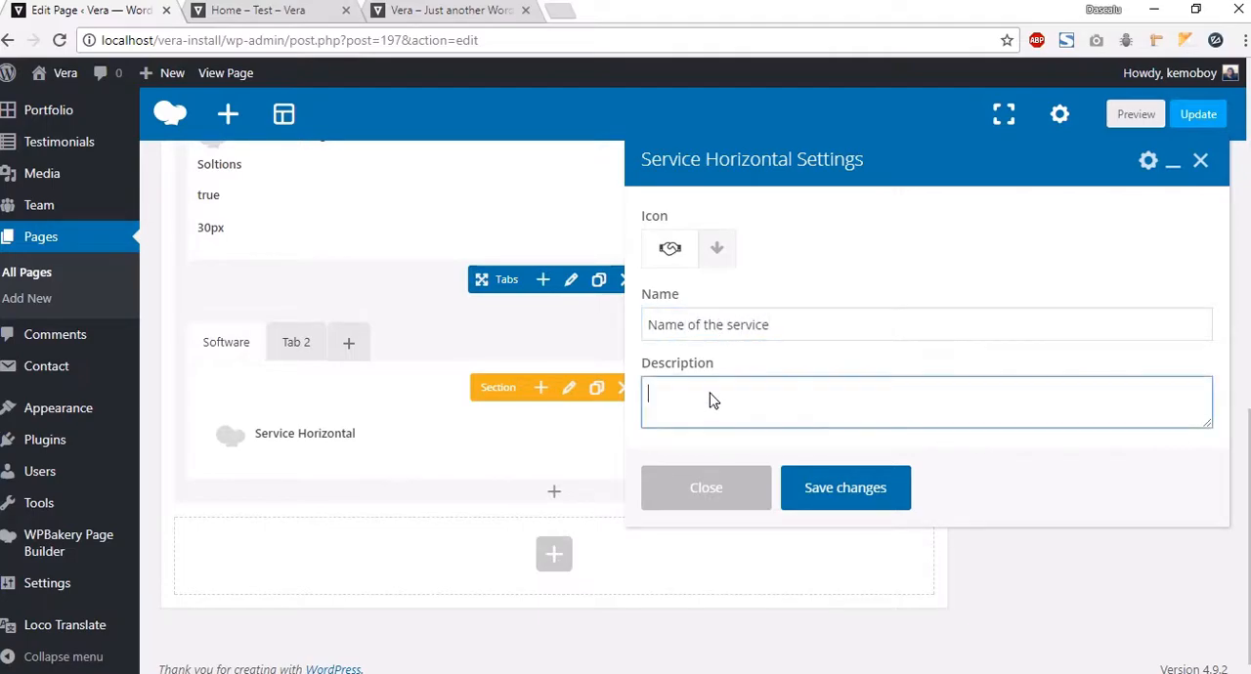
Step: Copy the Better Performance description from the Vera demo site into the element's description and save its settings
click(447, 12)
drag(508, 294, 139, 262)
key(ctrl+c)
click(87, 9)
key(ctrl+v)
click(890, 285)
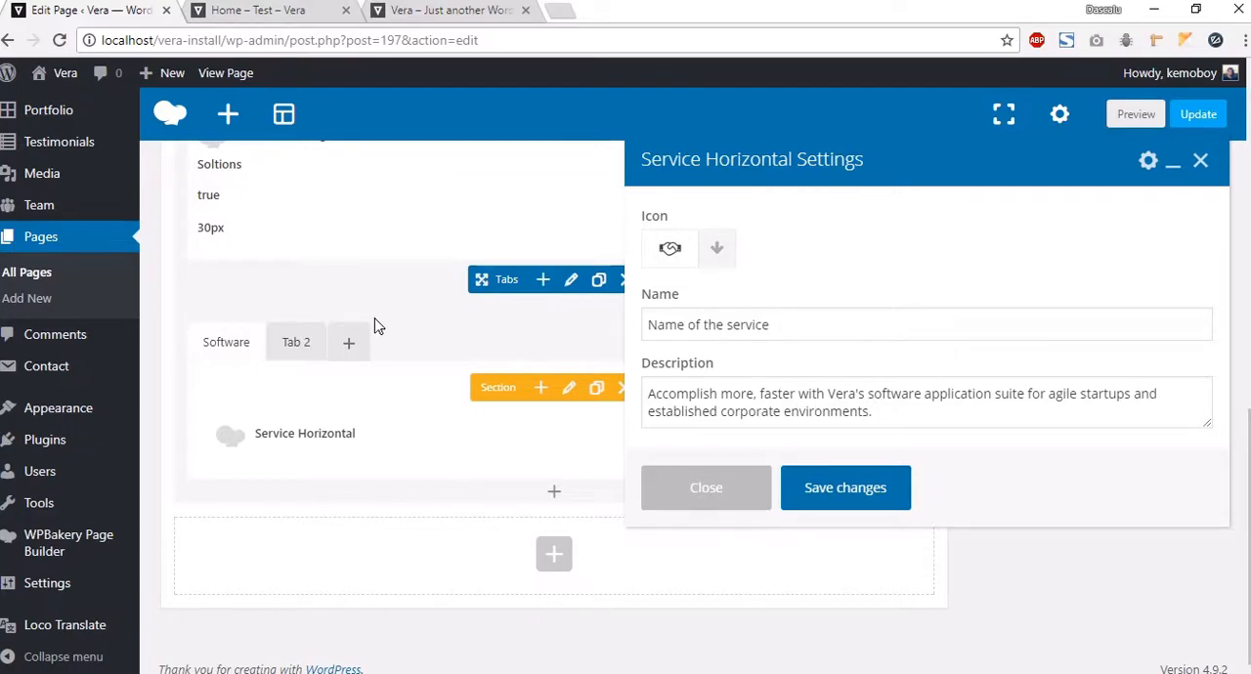
click(832, 510)
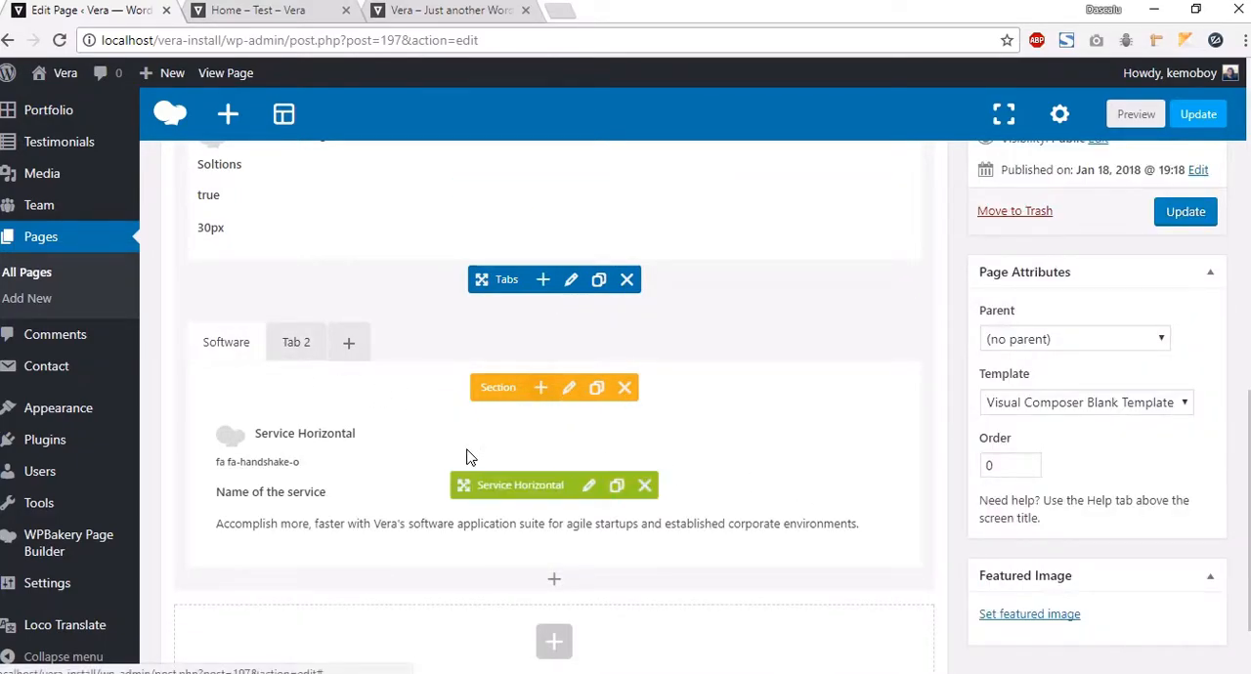
Step: Add a row inside the Software tab and split it into two equal columns
click(555, 578)
click(382, 262)
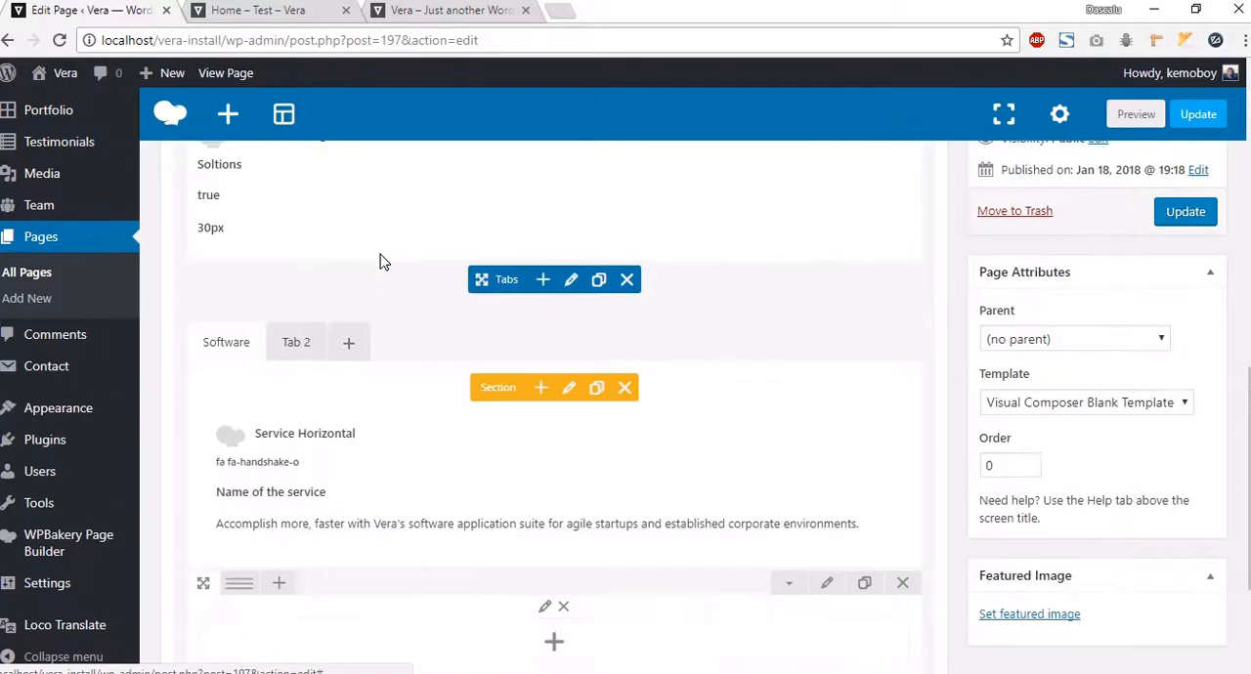
scroll(460, 460, down, 2)
mouse_move(239, 401)
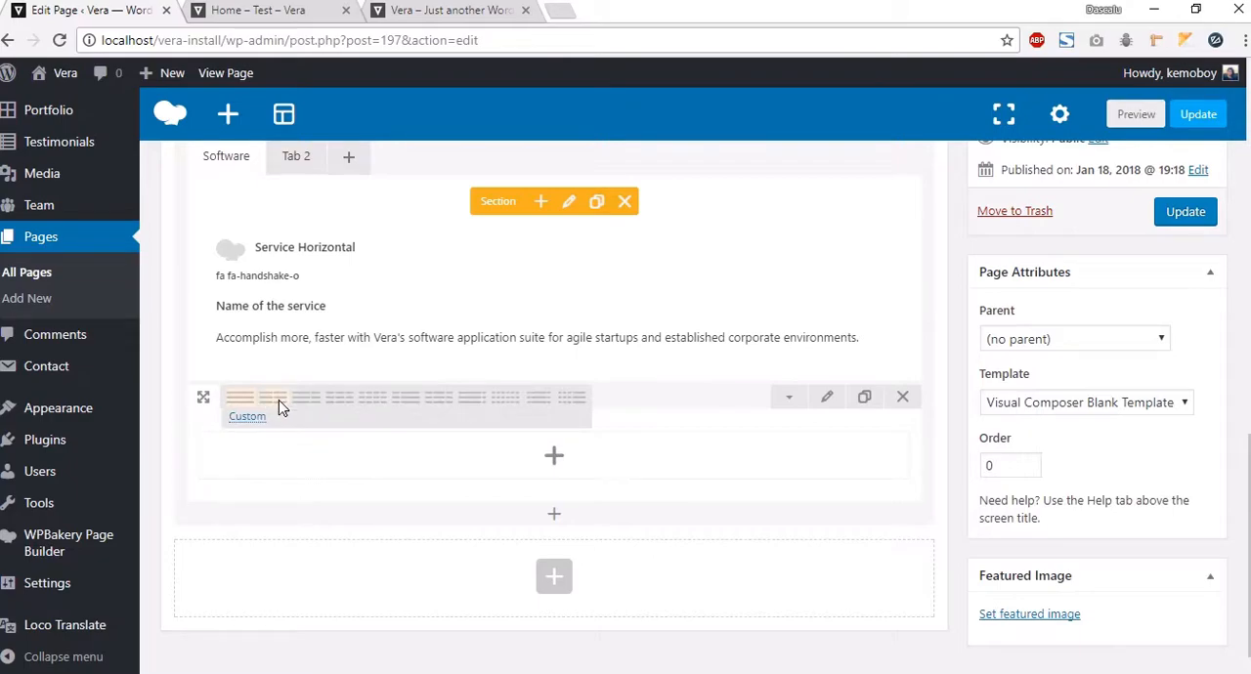
click(281, 402)
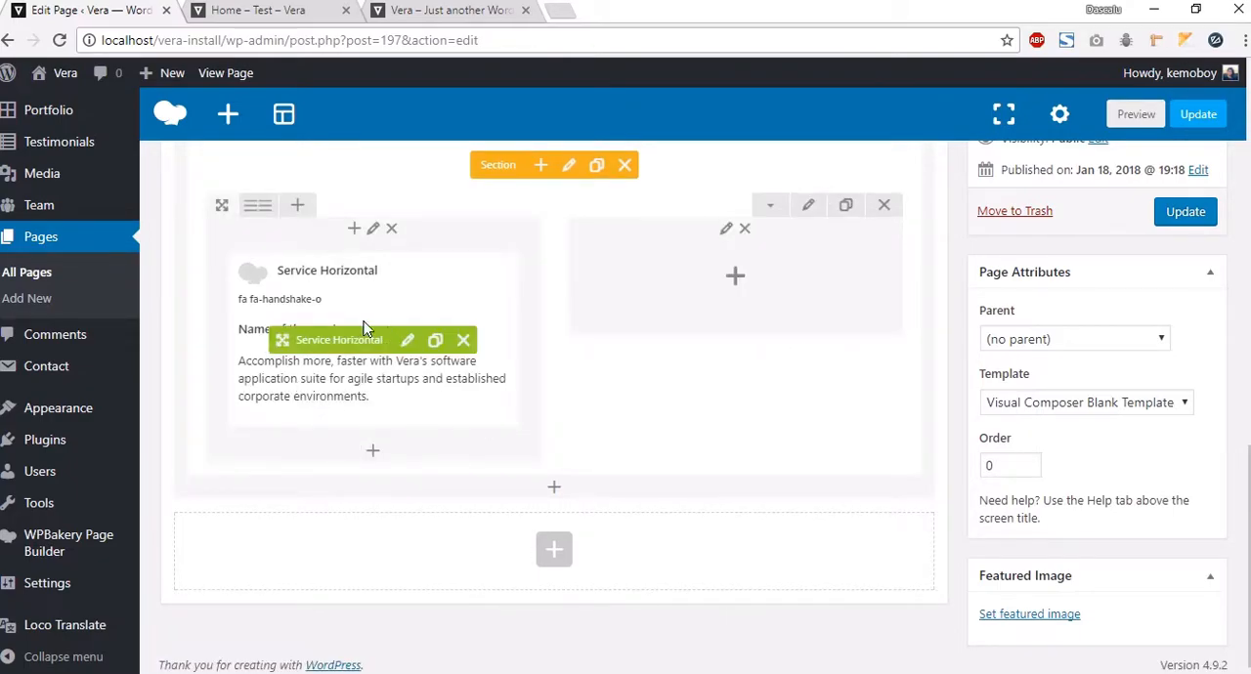
Step: Duplicate the Service Horizontal element several times within the left column
scroll(318, 366, up, 2)
scroll(439, 421, down, 1)
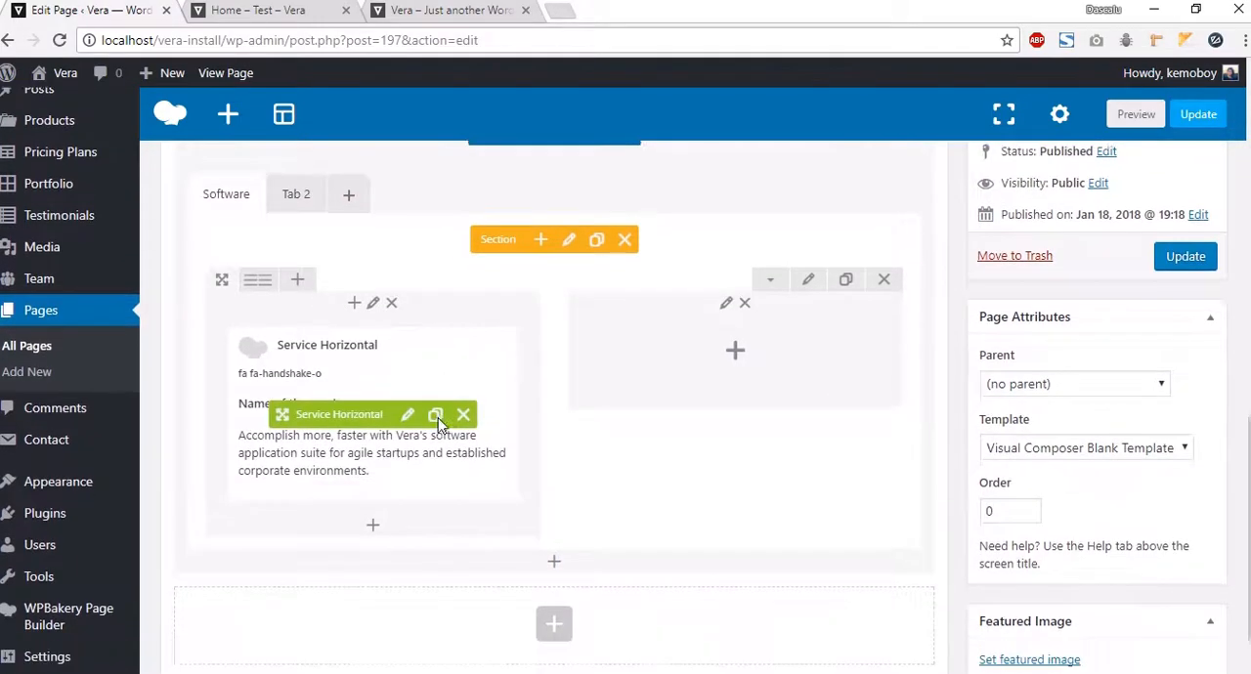
click(435, 403)
scroll(440, 420, down, 3)
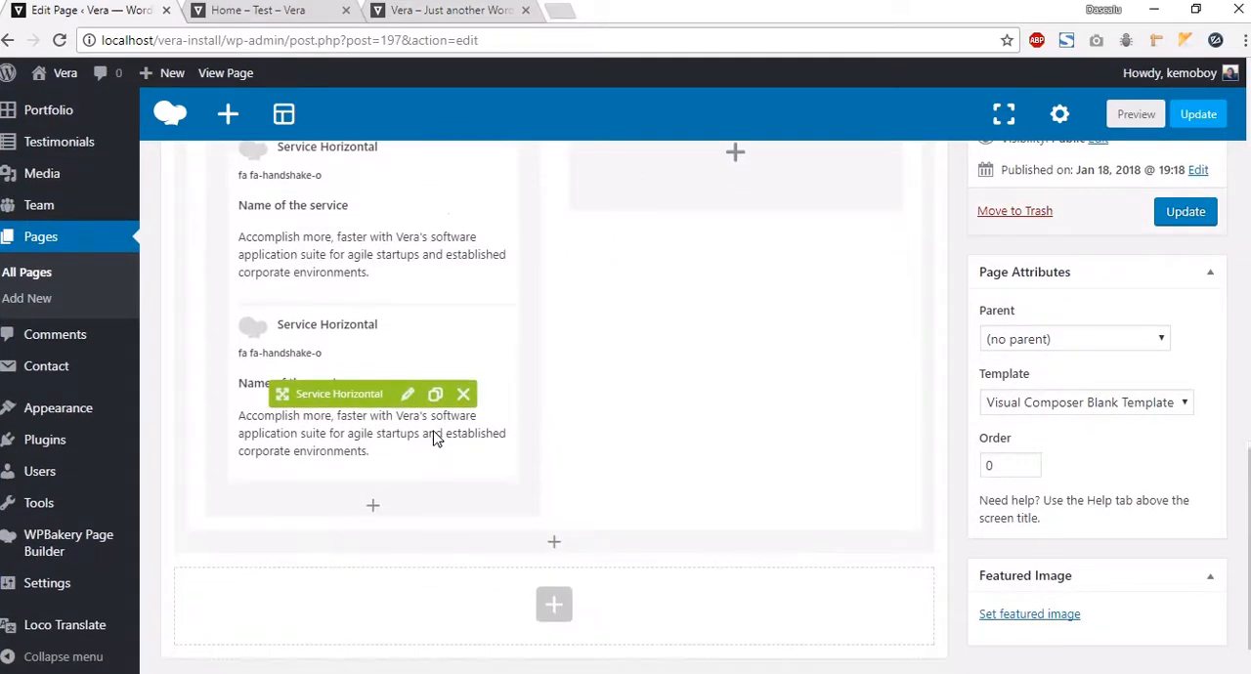
scroll(444, 459, down, 1)
click(435, 509)
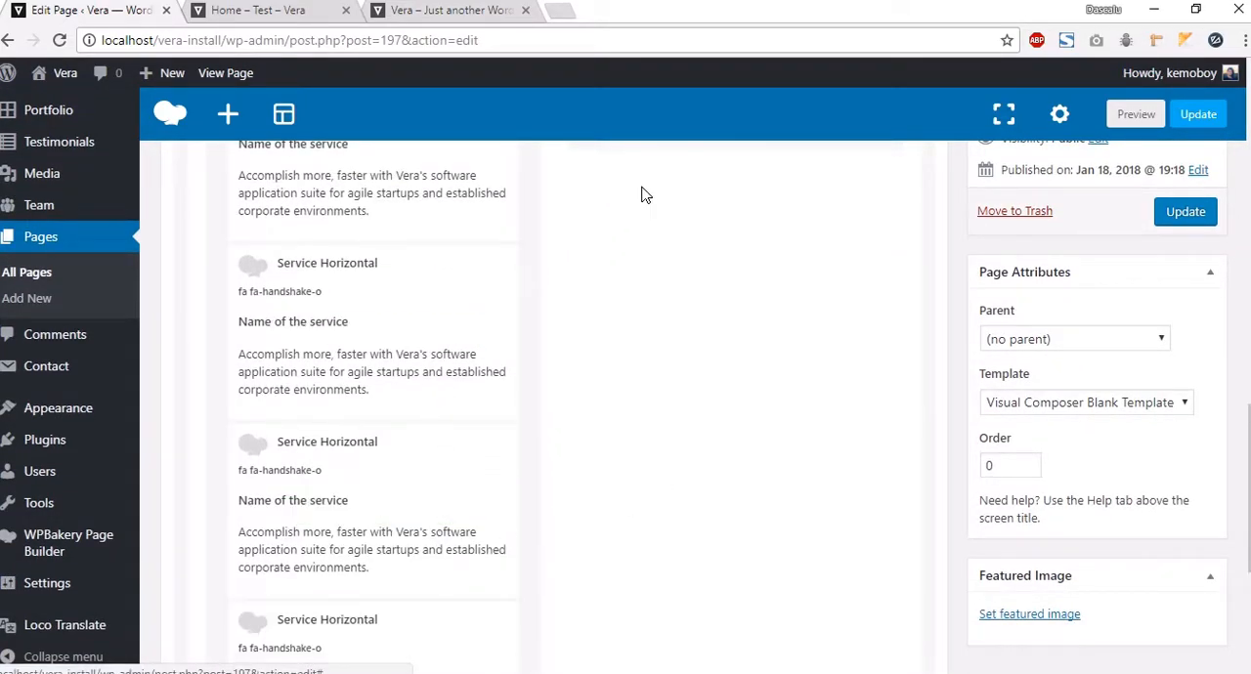
Step: Add a Simple Carousel to the right column with three landing page template screenshots from the media library
click(440, 11)
scroll(475, 364, down, 1)
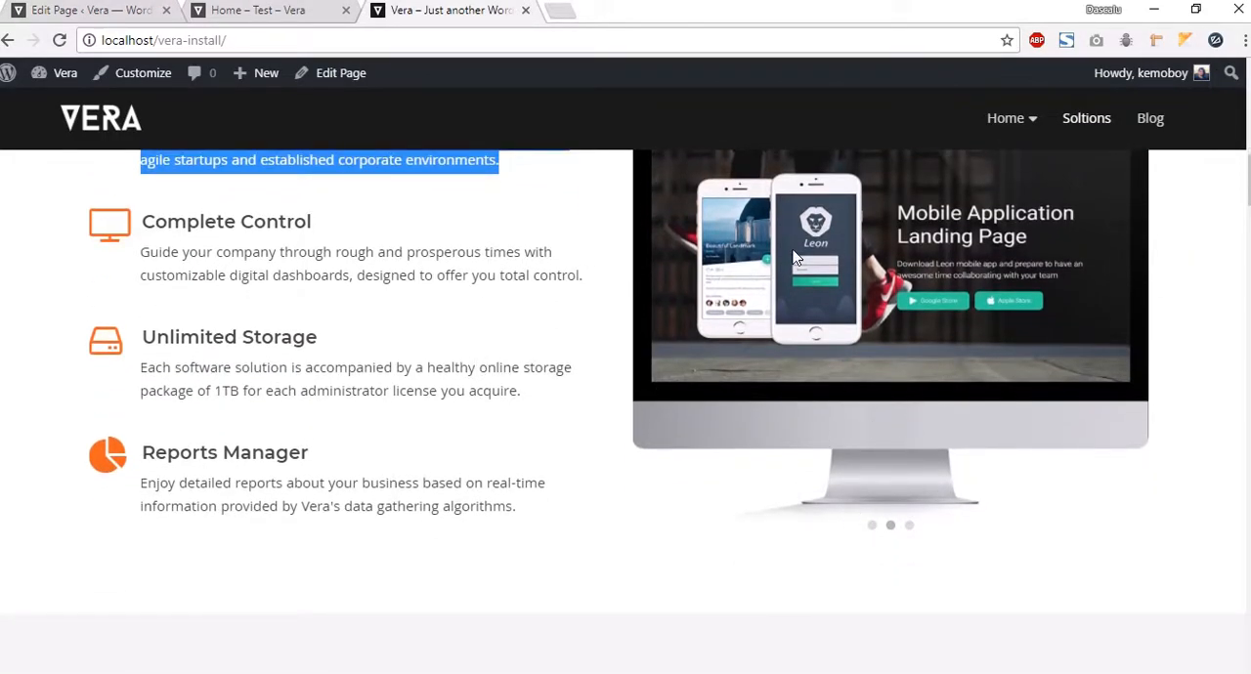
click(101, 14)
click(715, 241)
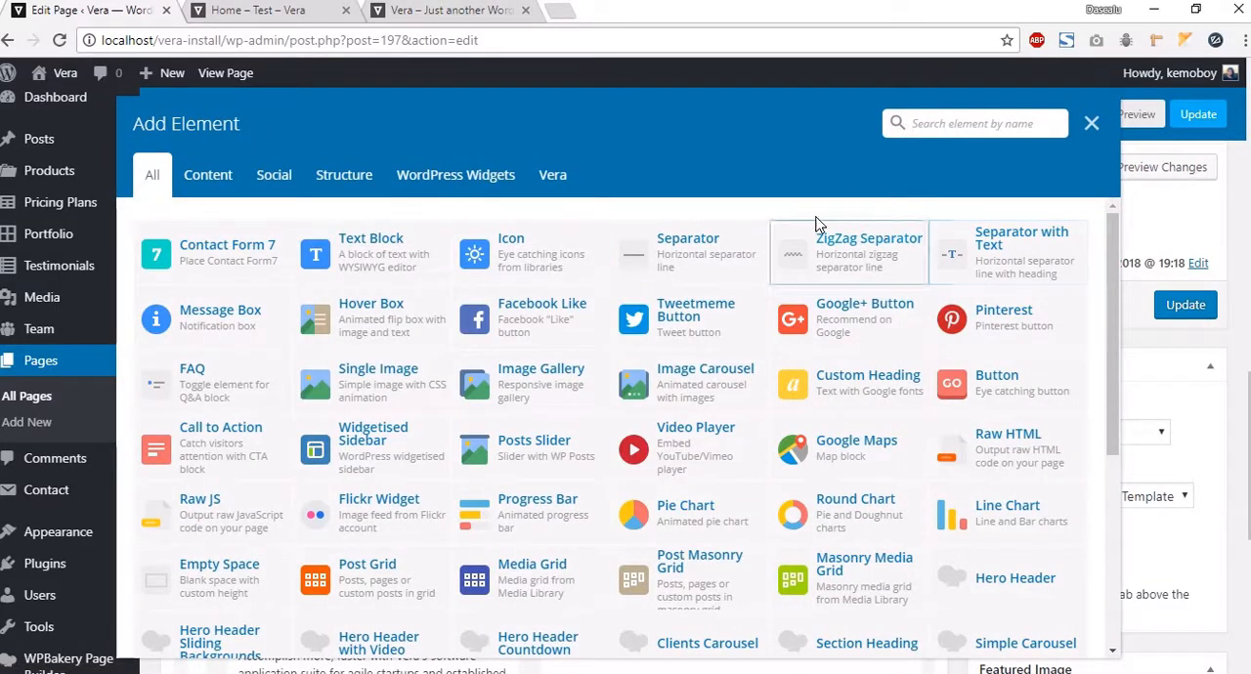
click(553, 186)
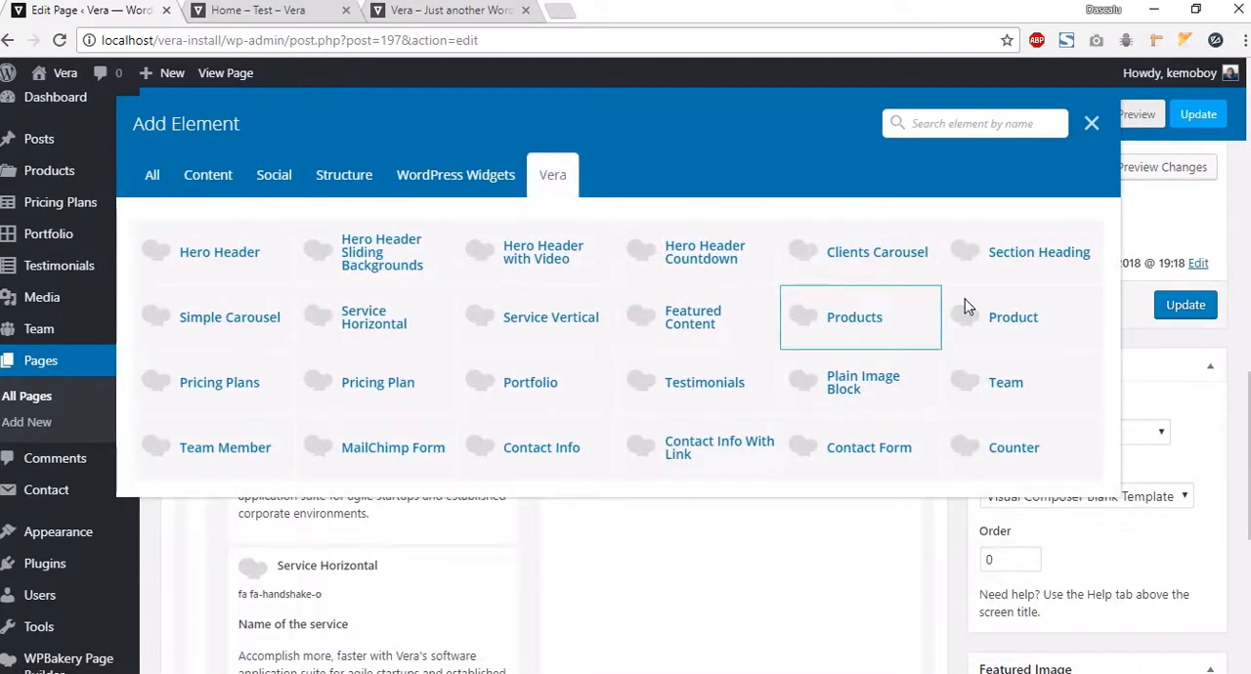
click(232, 326)
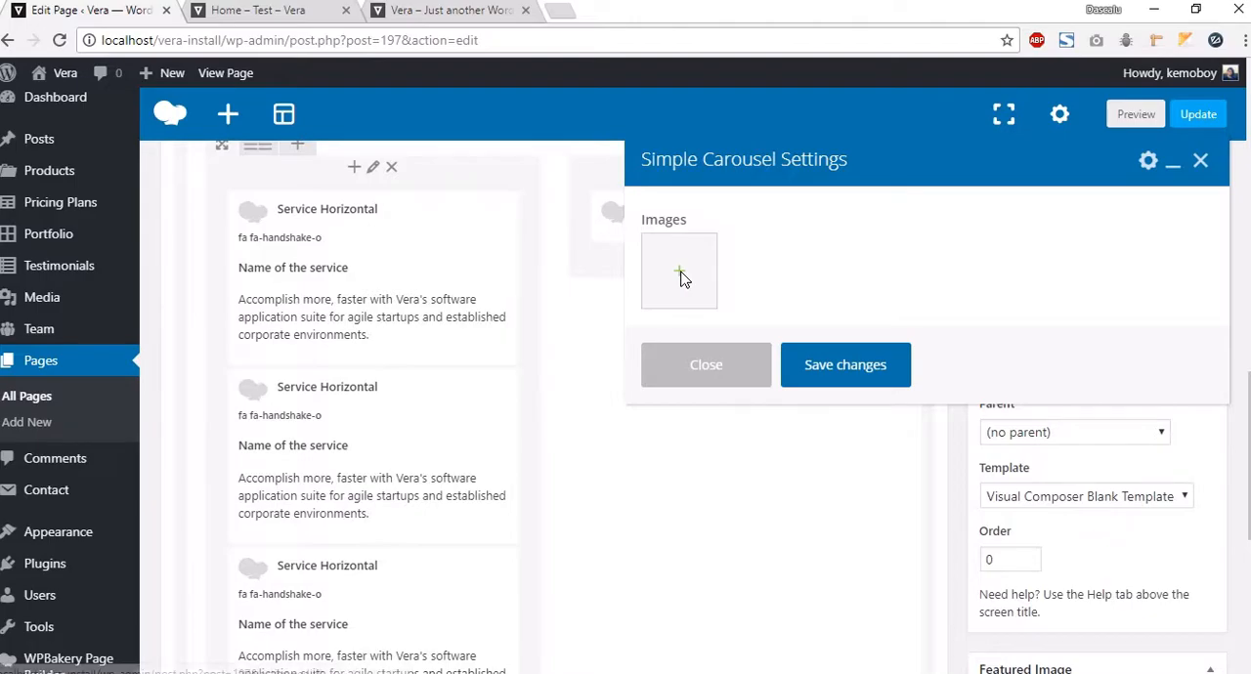
click(685, 273)
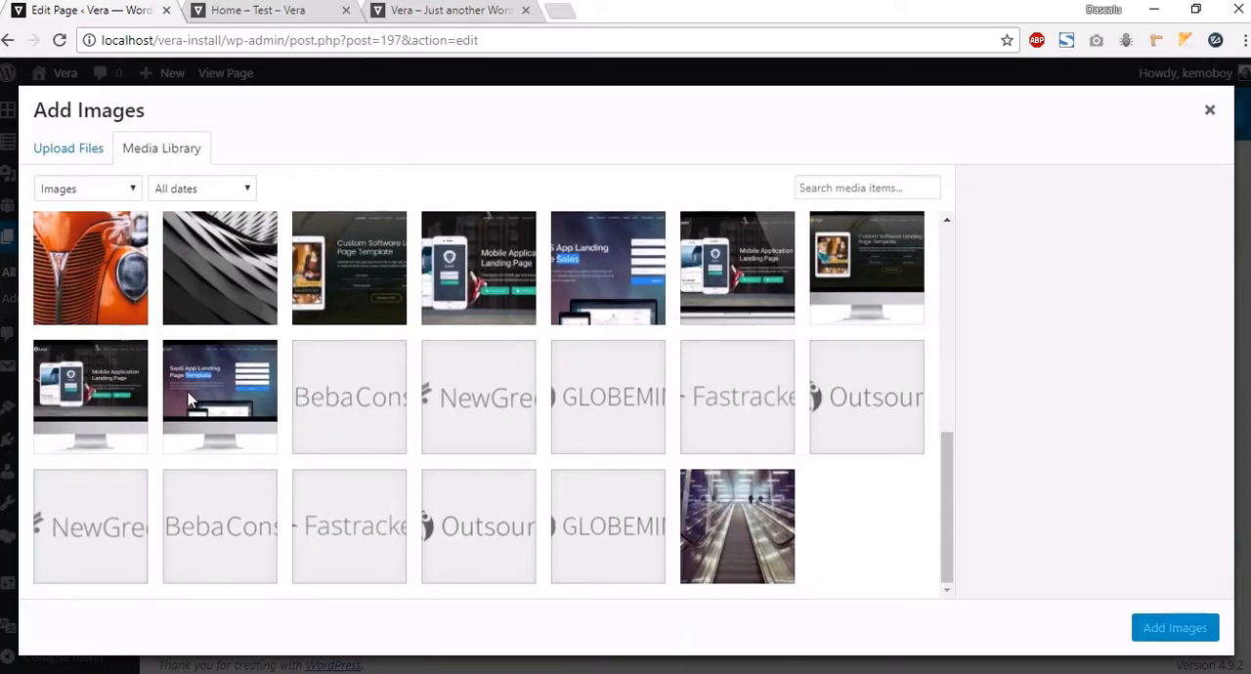
click(188, 392)
click(40, 383)
click(866, 268)
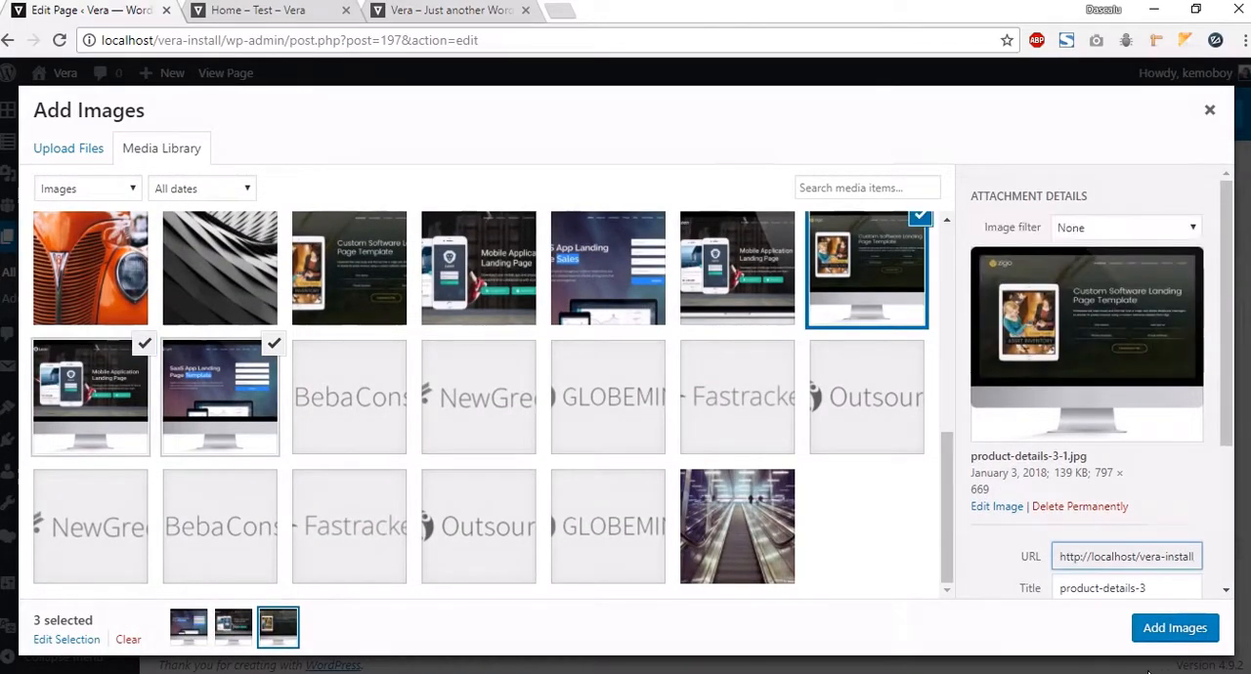
click(1168, 630)
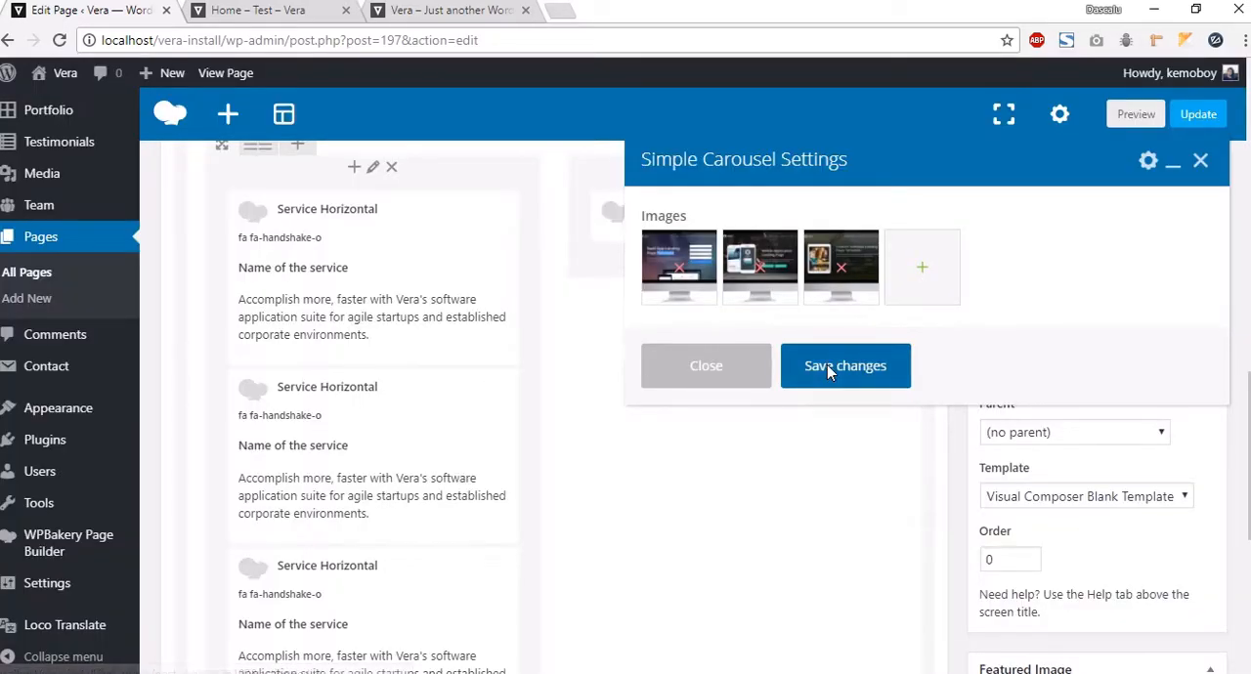
click(829, 364)
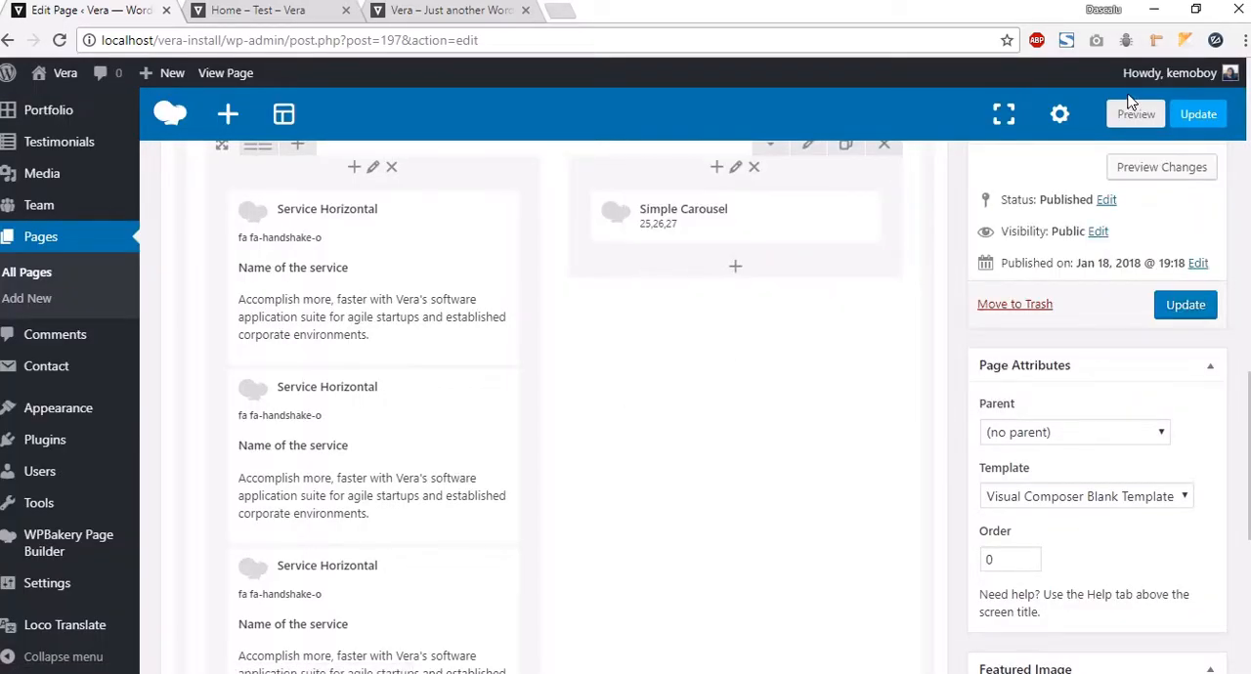
Step: Preview the page to check the Software tab's services and carousel, then return to the editor
click(1133, 117)
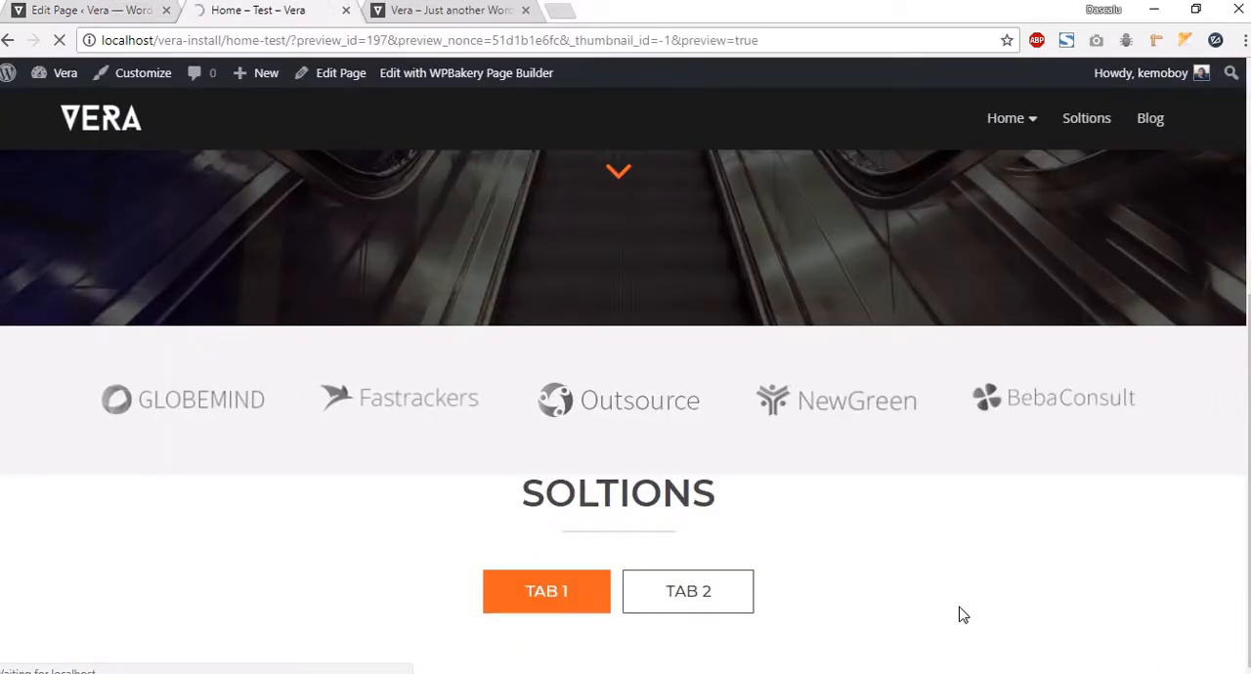
scroll(475, 467, down, 8)
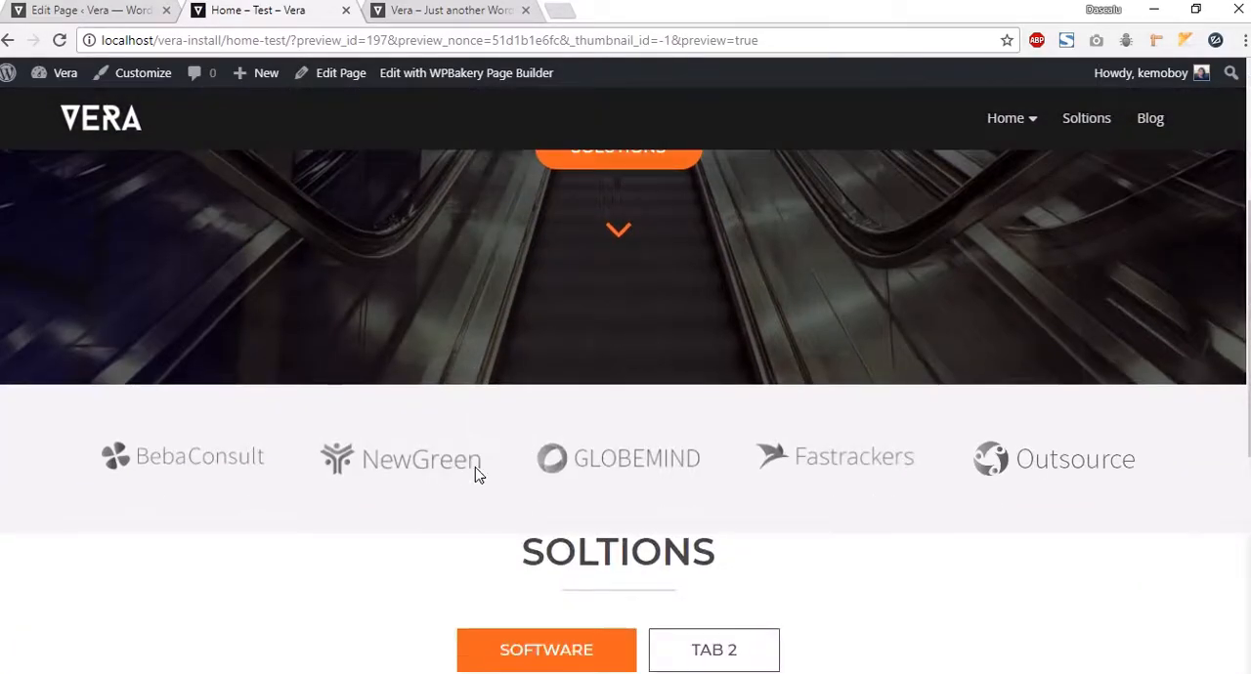
scroll(877, 531, down, 2)
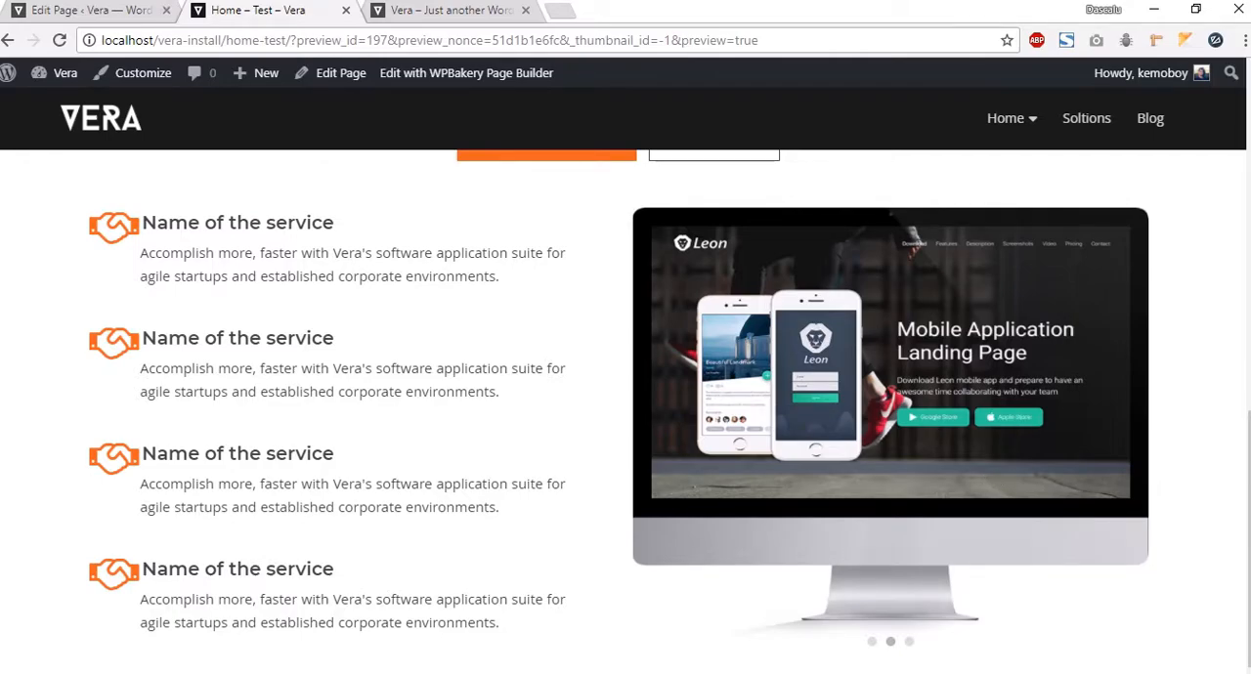
click(35, 12)
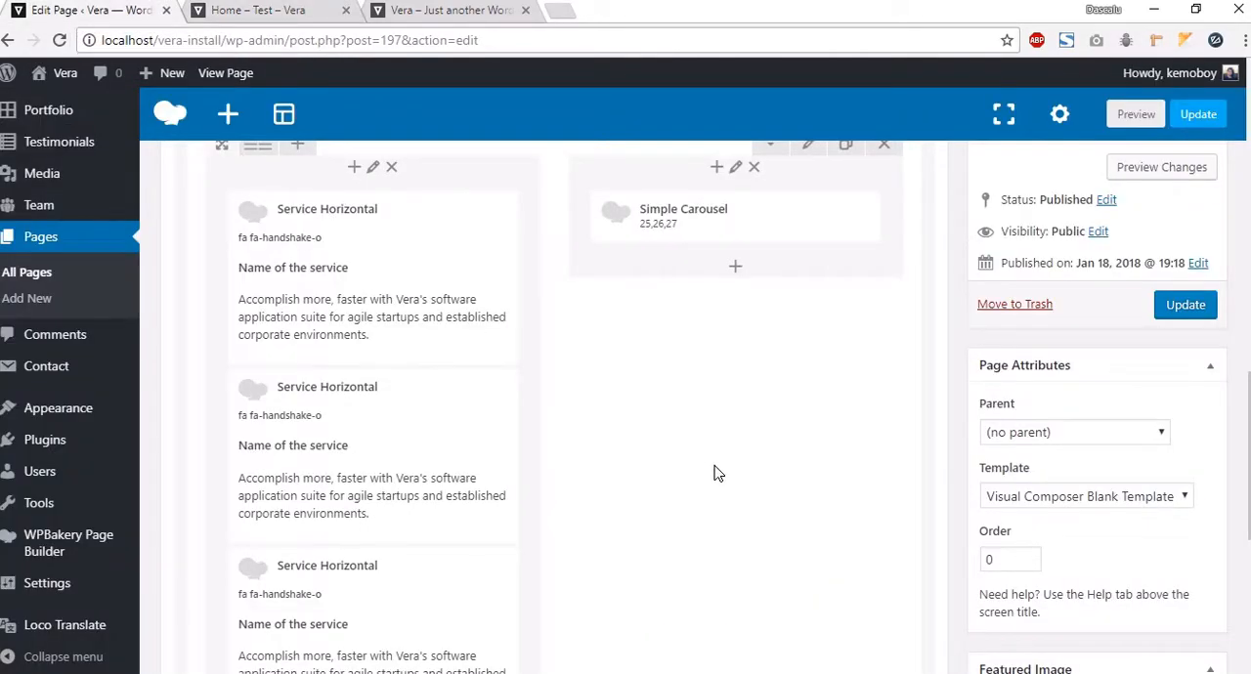
Step: Add an empty row inside the second tab section
scroll(664, 472, up, 5)
click(289, 186)
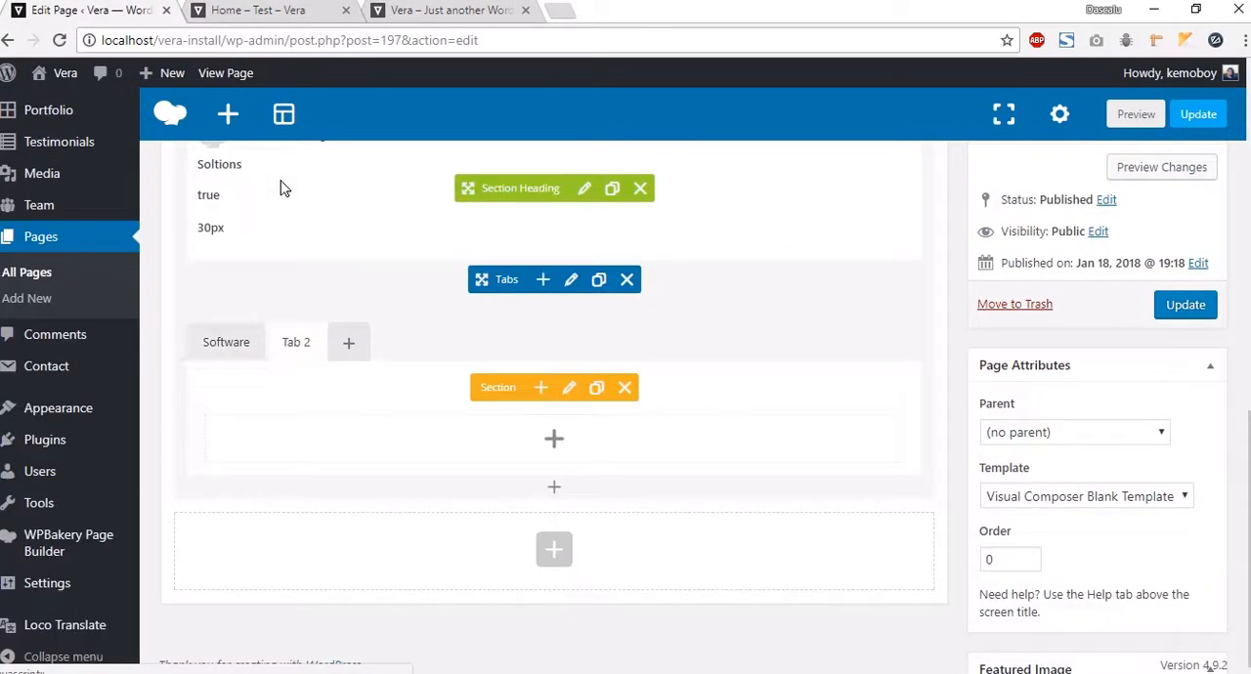
click(553, 439)
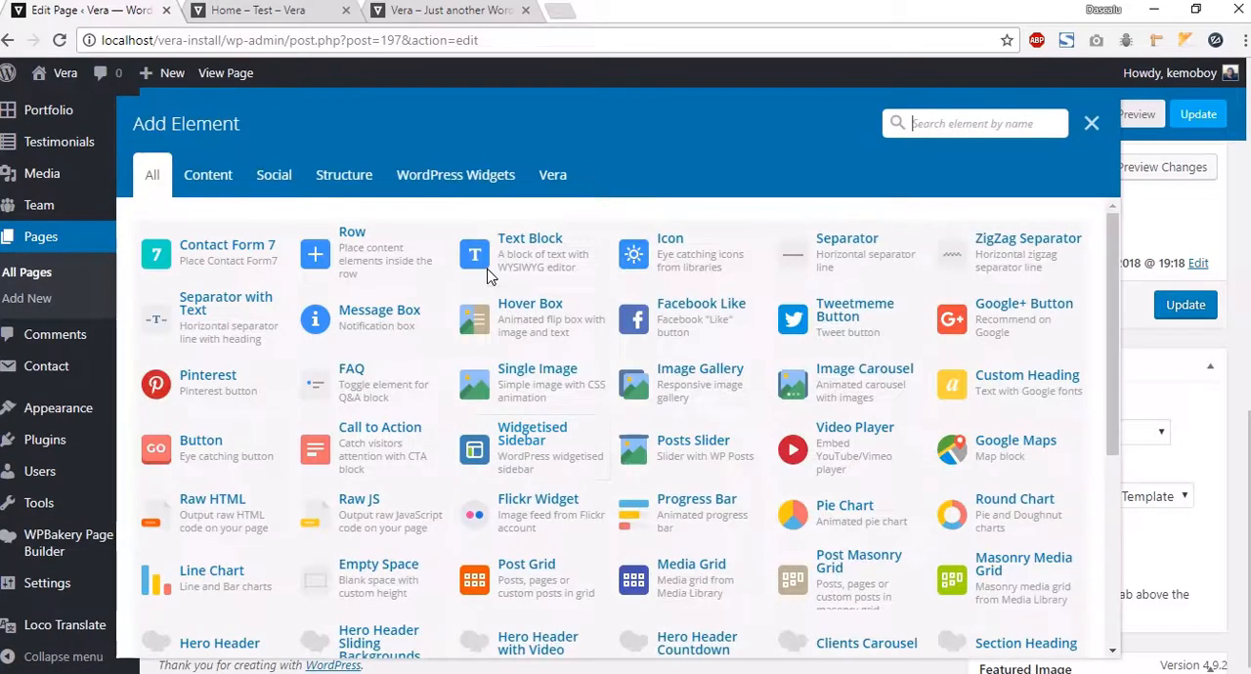
click(391, 264)
Step: Rename the second tab section's title to "Hardware" and save its settings
click(569, 293)
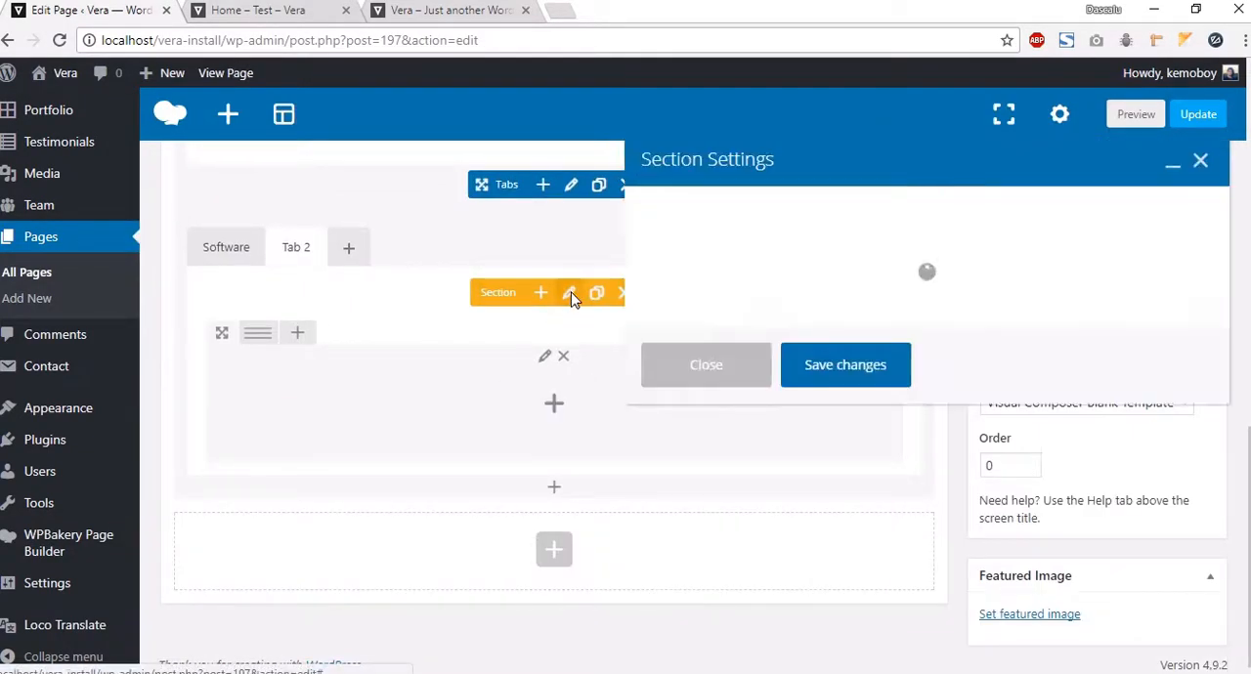
click(682, 249)
triple_click(681, 249)
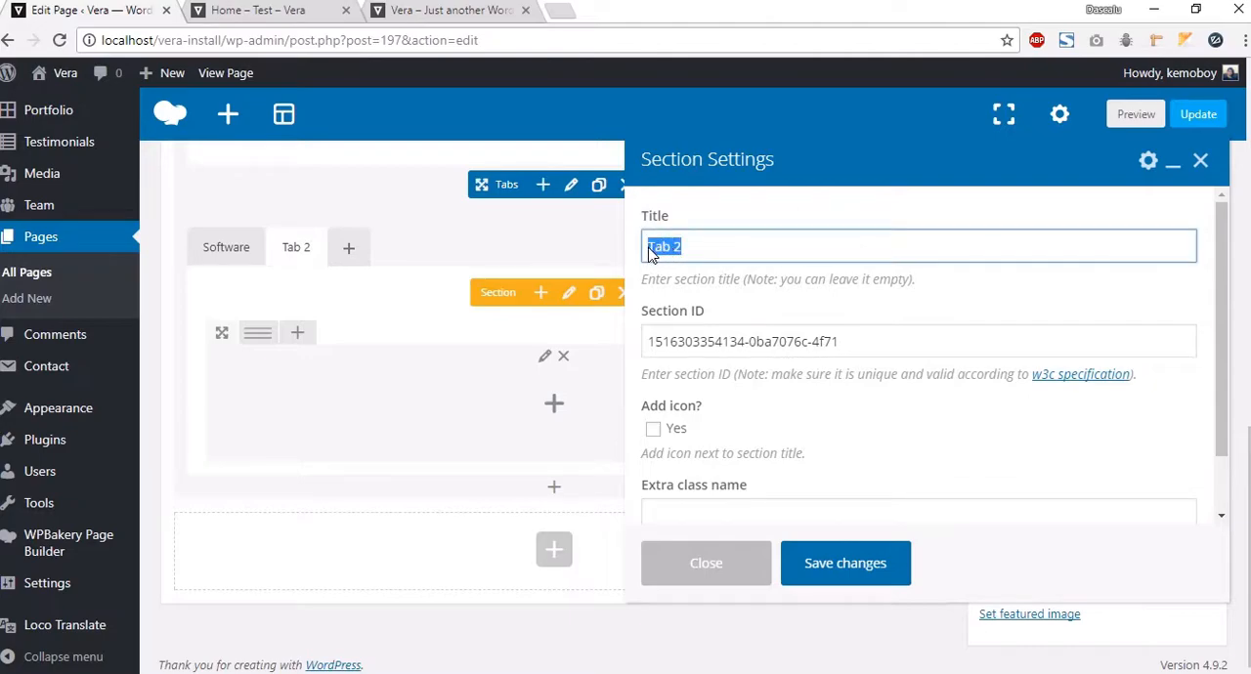
text(Hardware)
click(828, 564)
Step: Add a Featured Content element to the Hardware tab's row and save its default settings
click(554, 407)
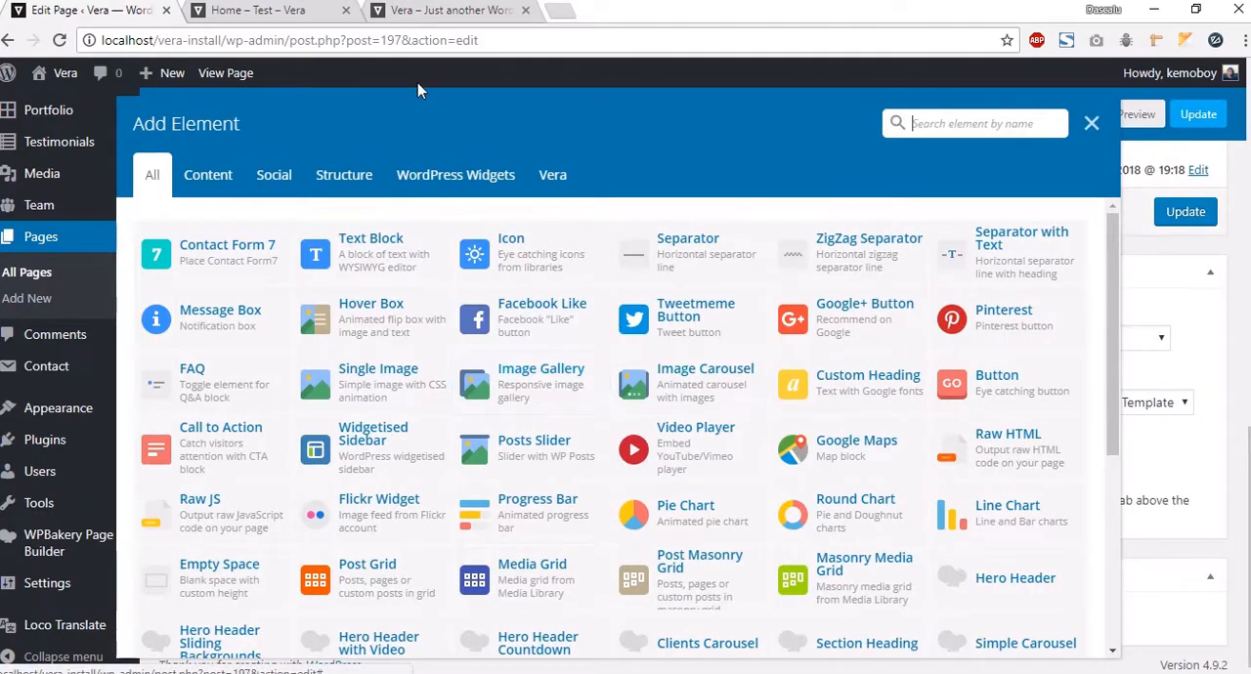
click(554, 176)
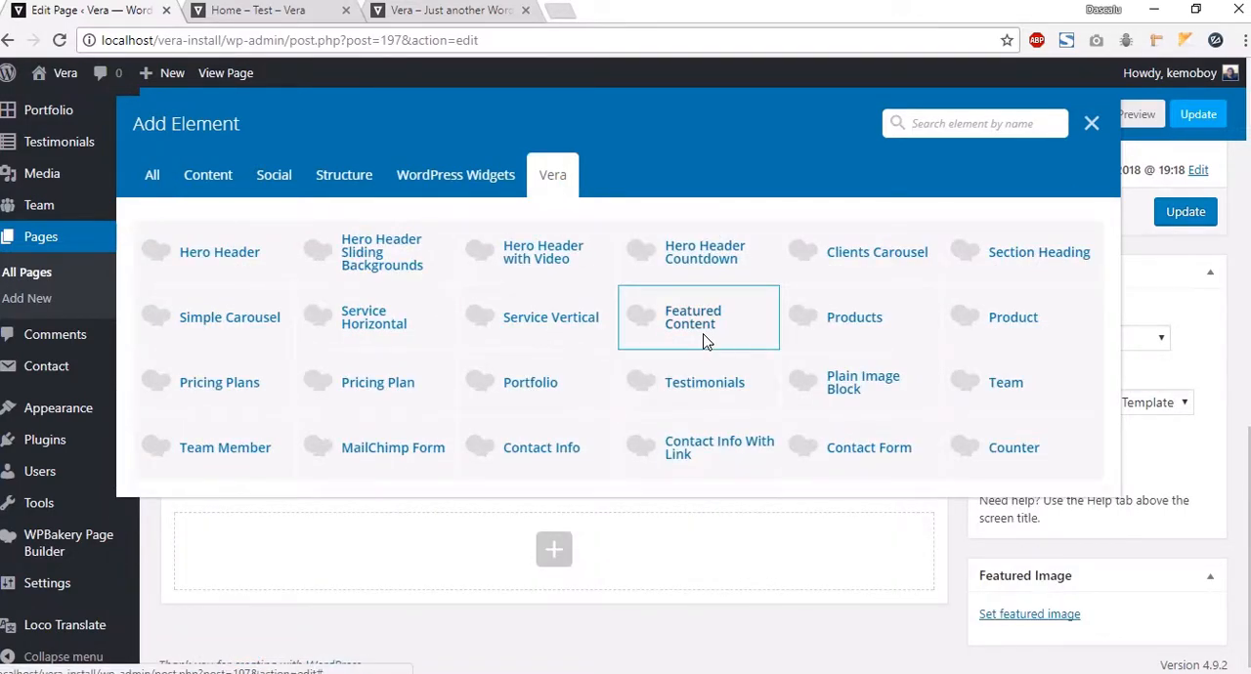
click(627, 337)
click(847, 561)
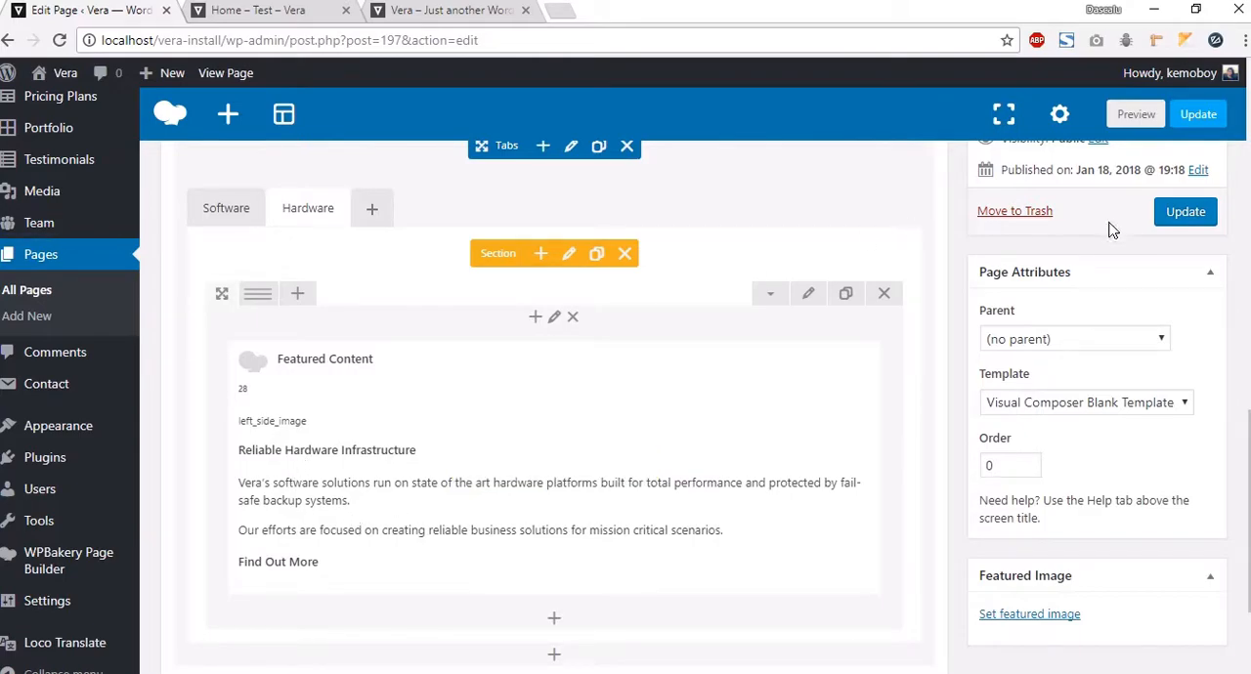
Step: Preview the page to check the Solutions tabs
click(1134, 117)
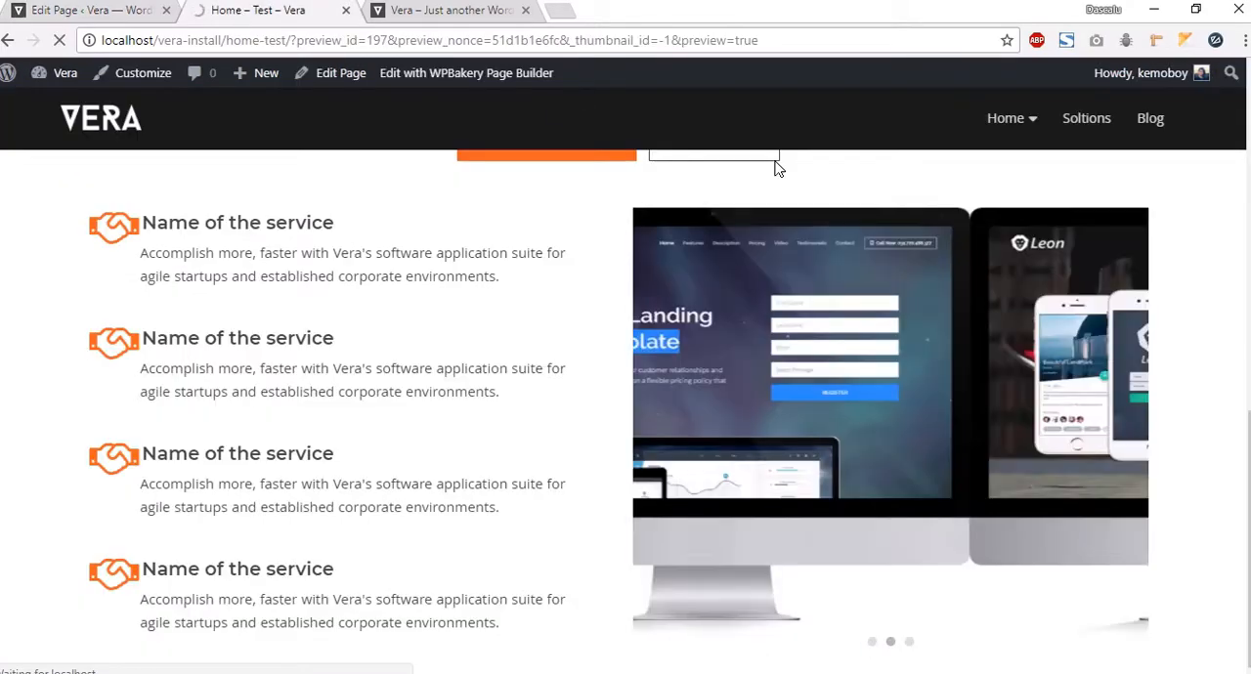
scroll(623, 350, down, 5)
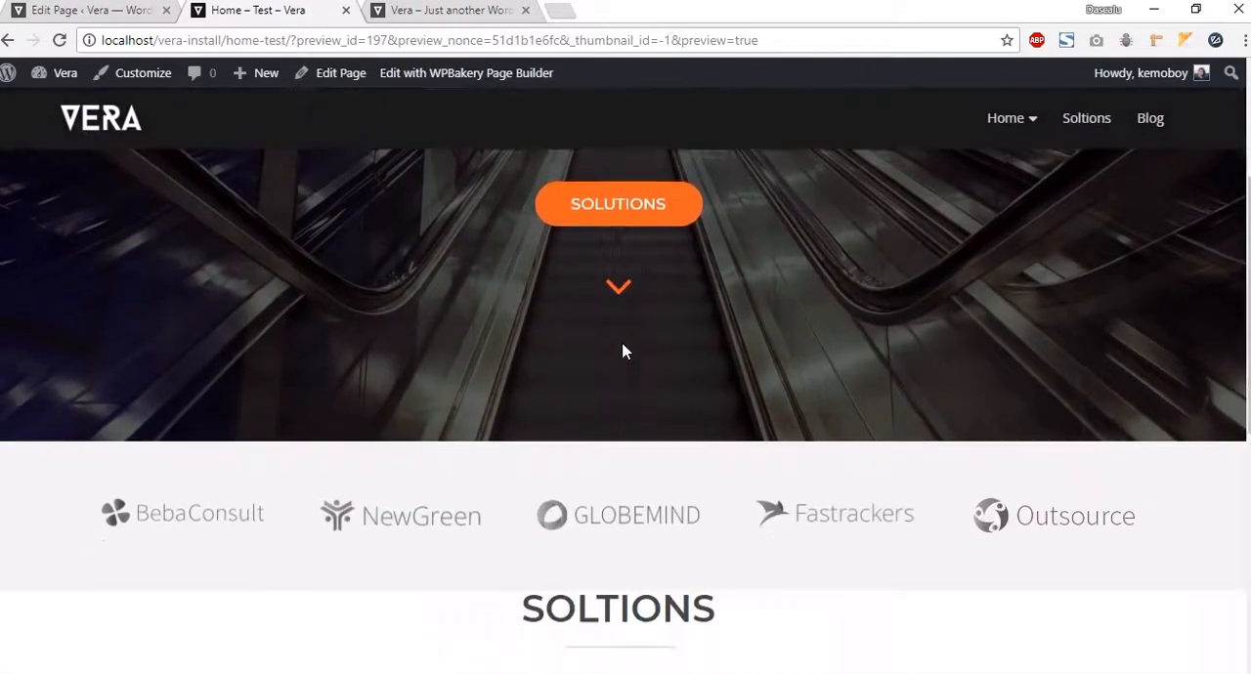
Step: Compare the preview's Hardware tab with the Hardware tab on the Vera demo site
scroll(665, 347, down, 2)
click(703, 338)
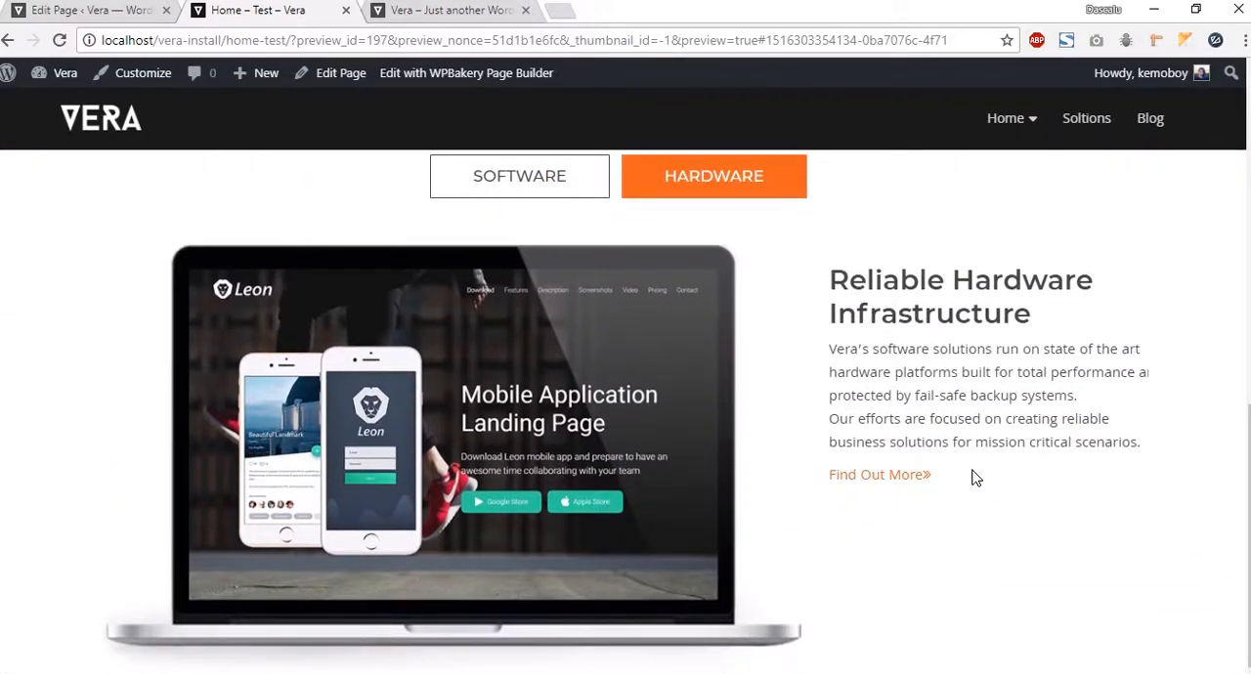
click(469, 14)
scroll(831, 332, up, 1)
scroll(841, 337, up, 1)
click(787, 271)
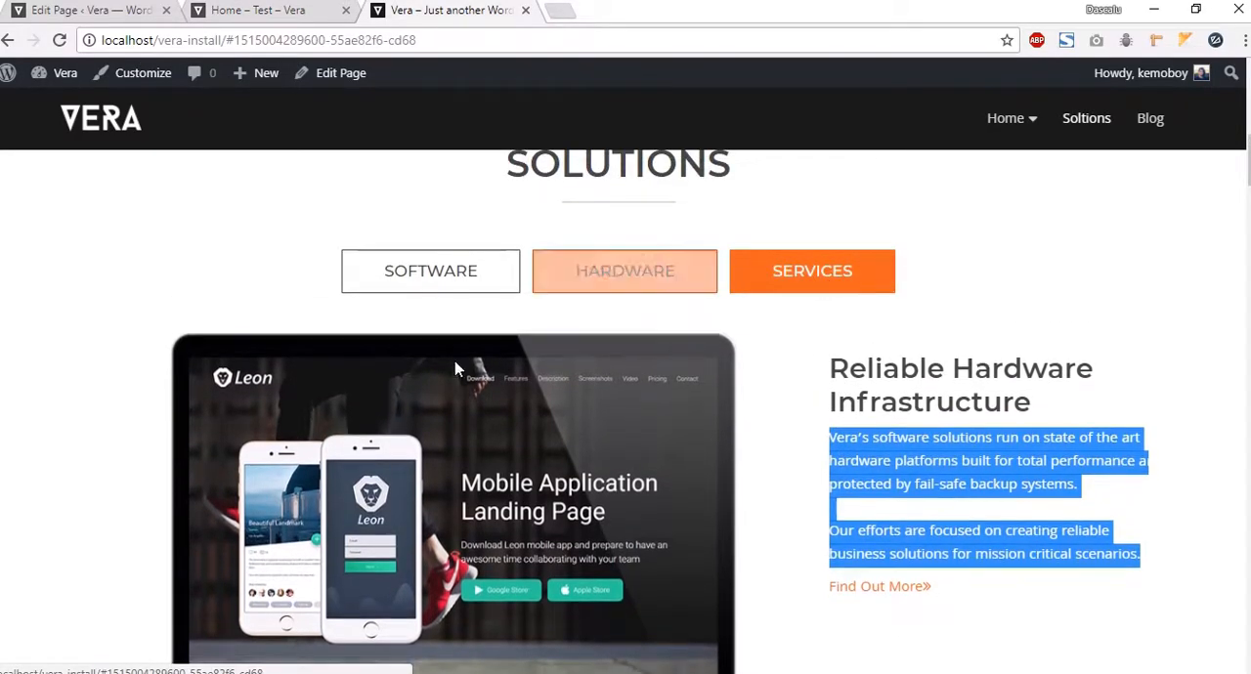
Step: Add a third tab to the Tabs element and set its section title to "Services", saving the settings
click(70, 12)
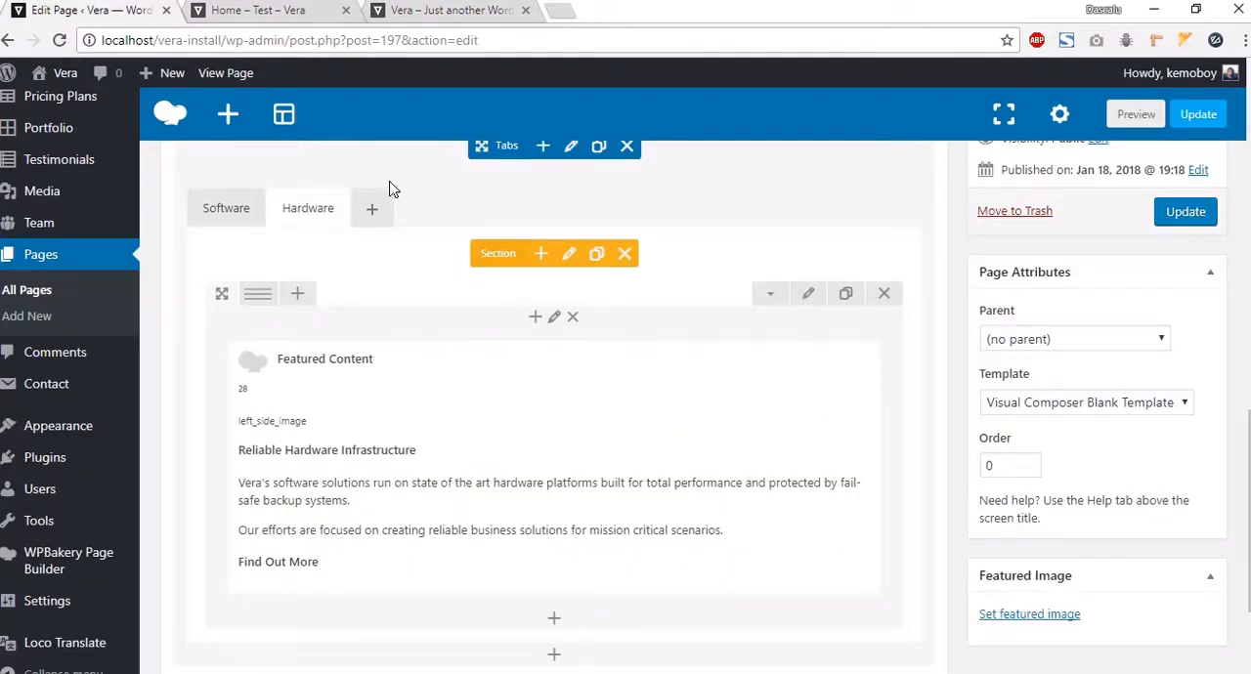
click(373, 210)
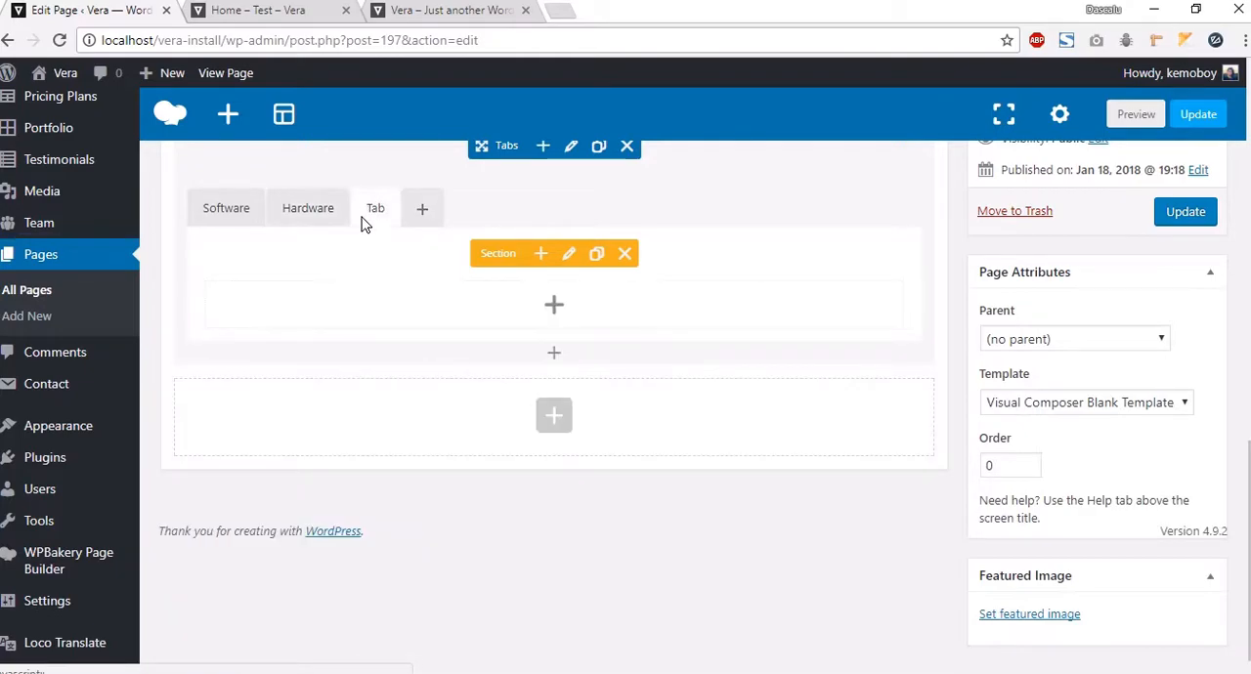
click(569, 253)
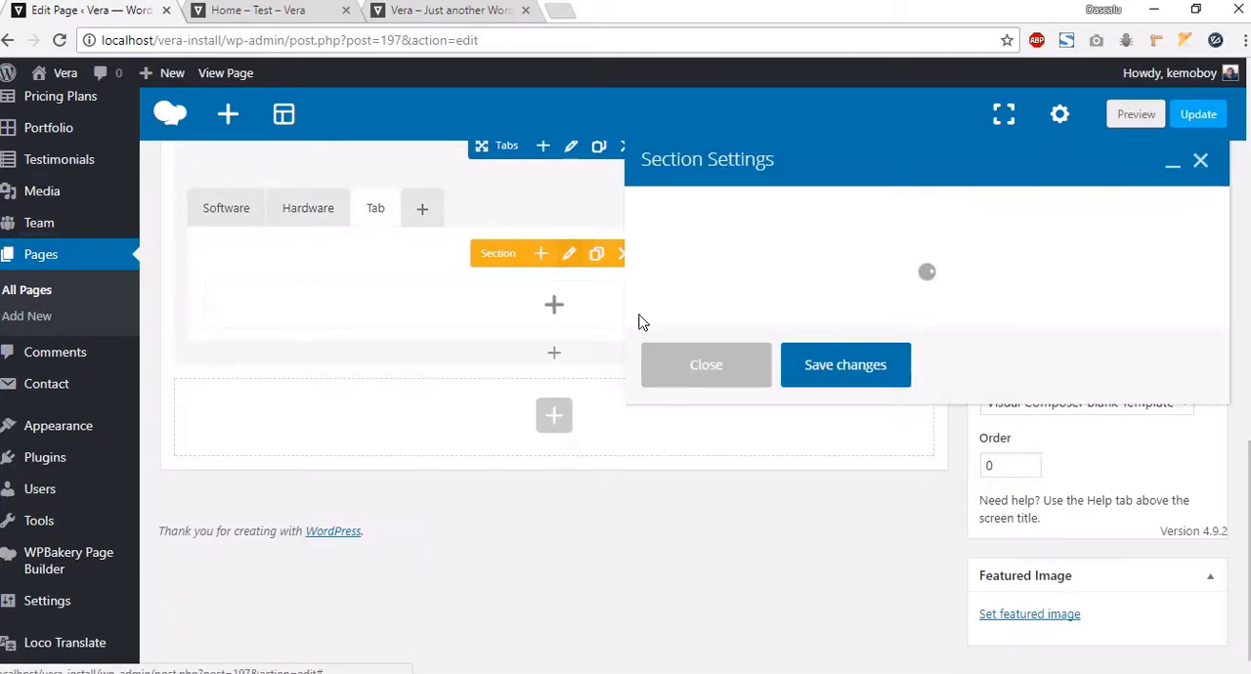
click(644, 248)
double_click(645, 248)
text(Services)
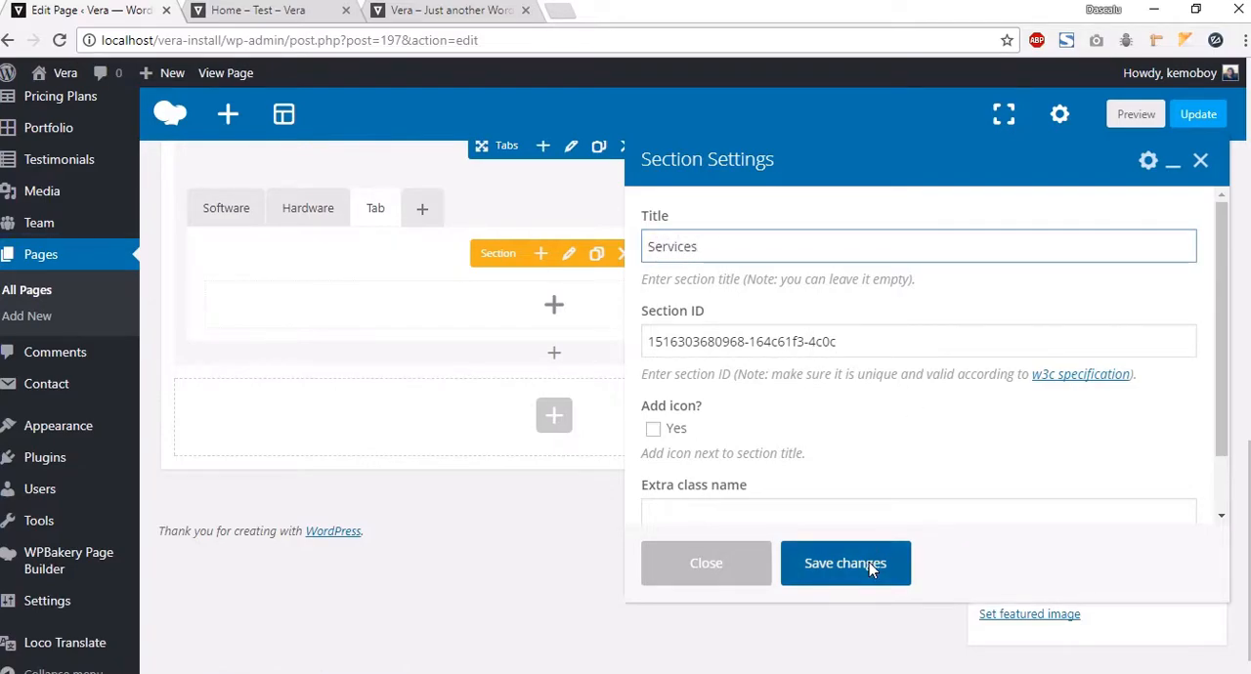
click(869, 564)
Step: Add a row inside the Services tab section and split it into three equal columns
click(554, 306)
click(352, 249)
mouse_move(260, 296)
click(359, 301)
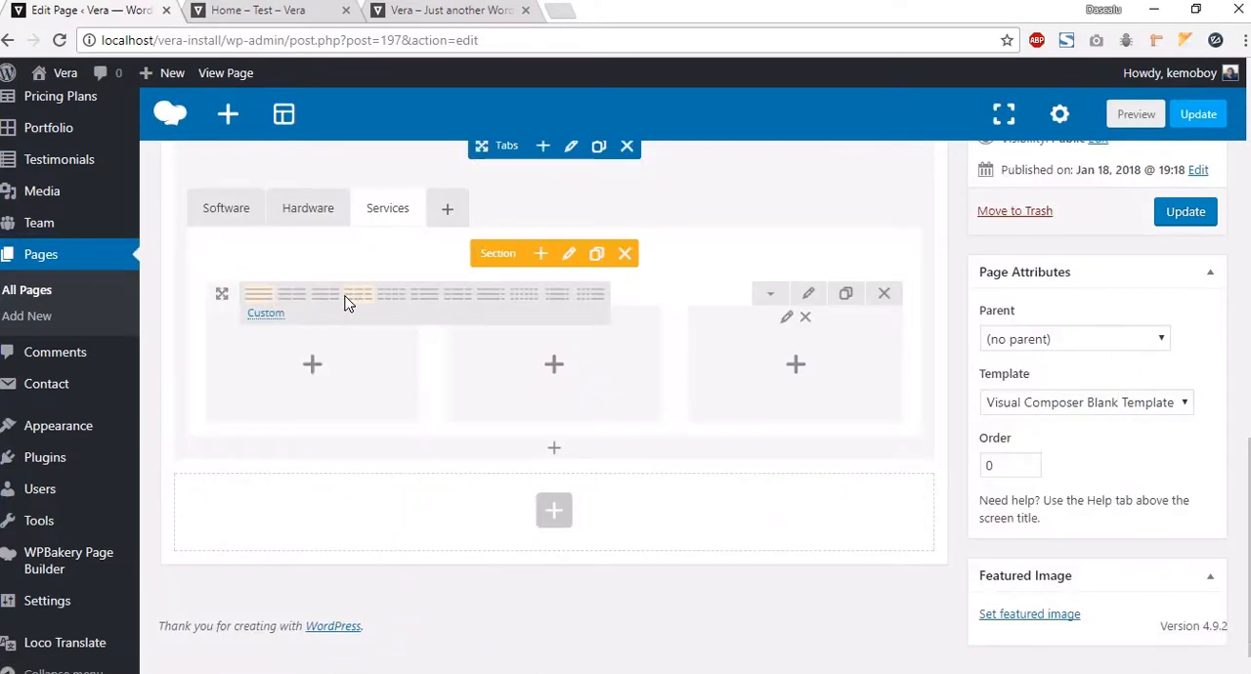
Step: Insert a Service Vertical element into the first column and choose the user-circle icon for it
click(324, 381)
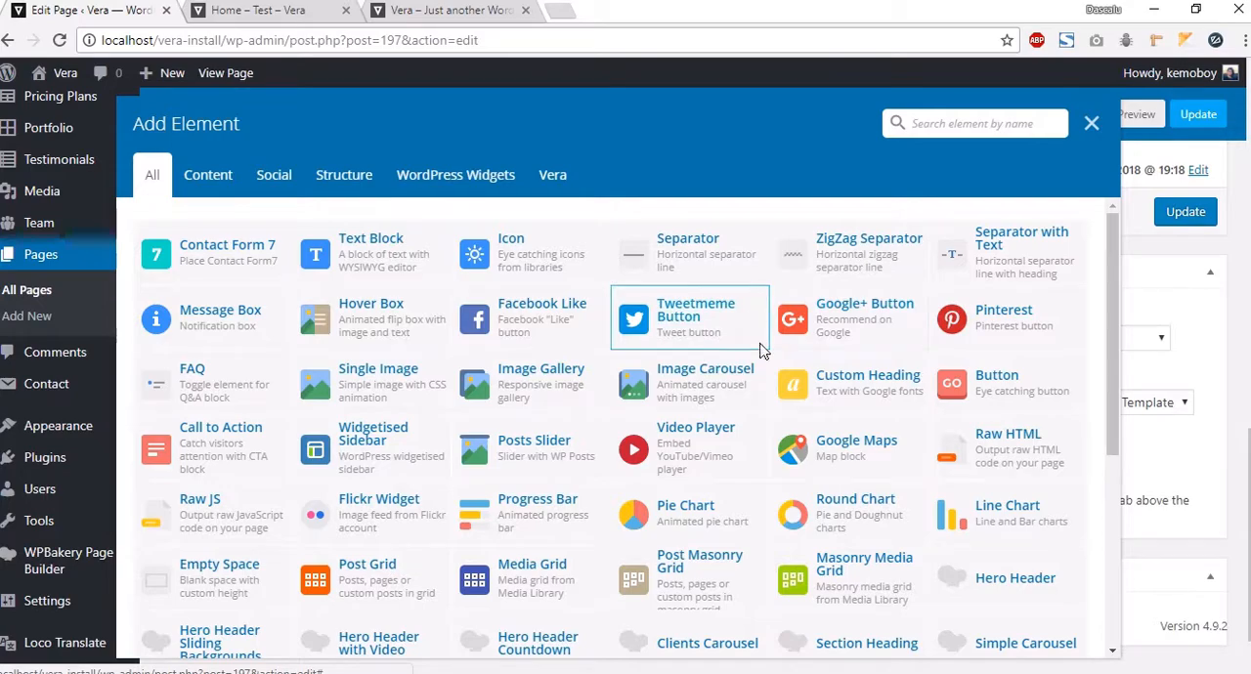
click(552, 174)
click(576, 338)
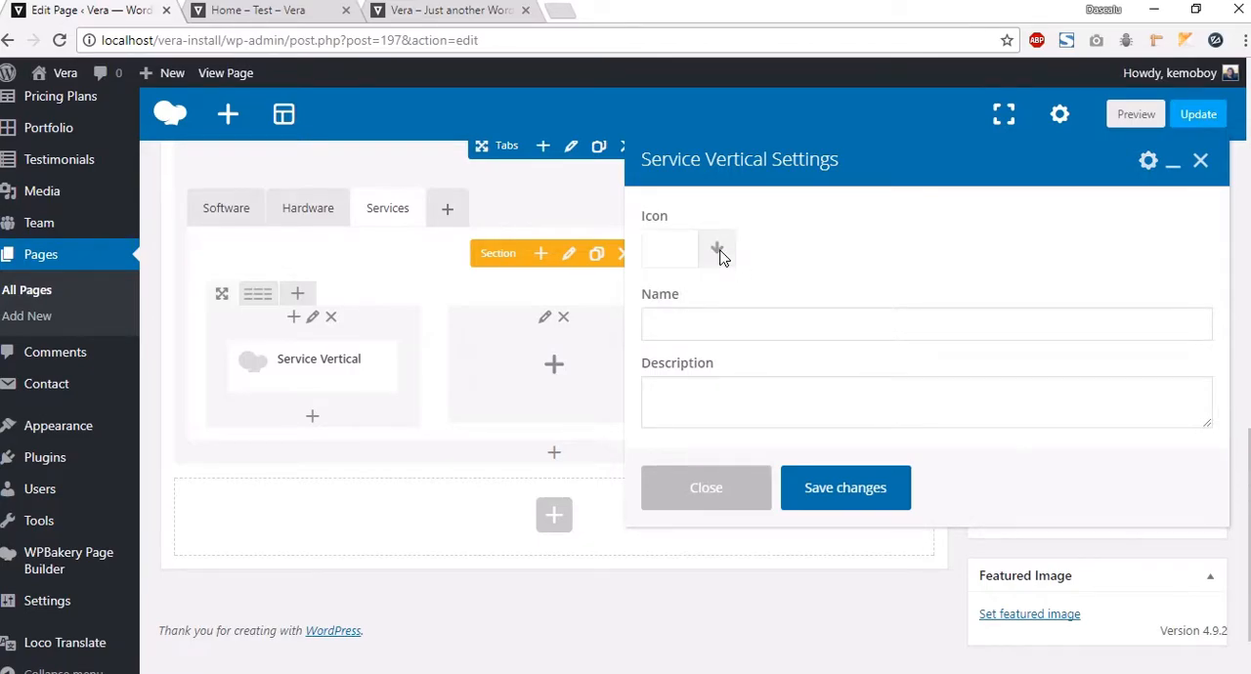
click(718, 251)
scroll(809, 391, down, 2)
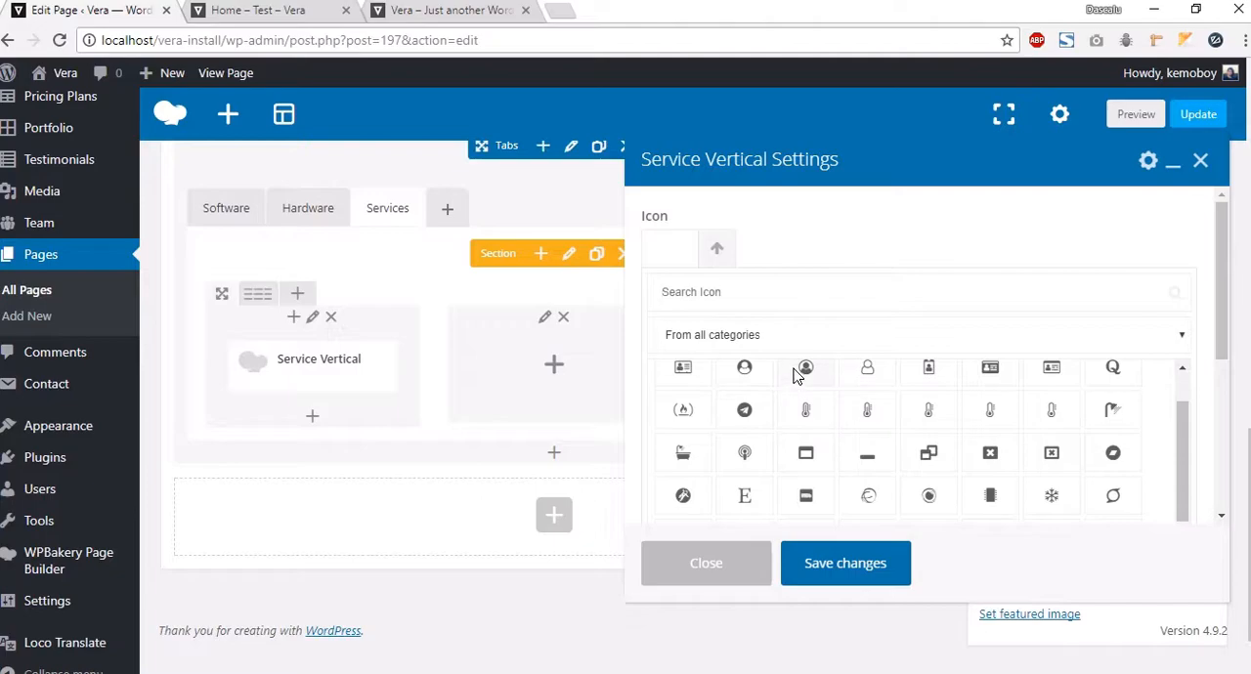
scroll(805, 431, up, 1)
click(804, 431)
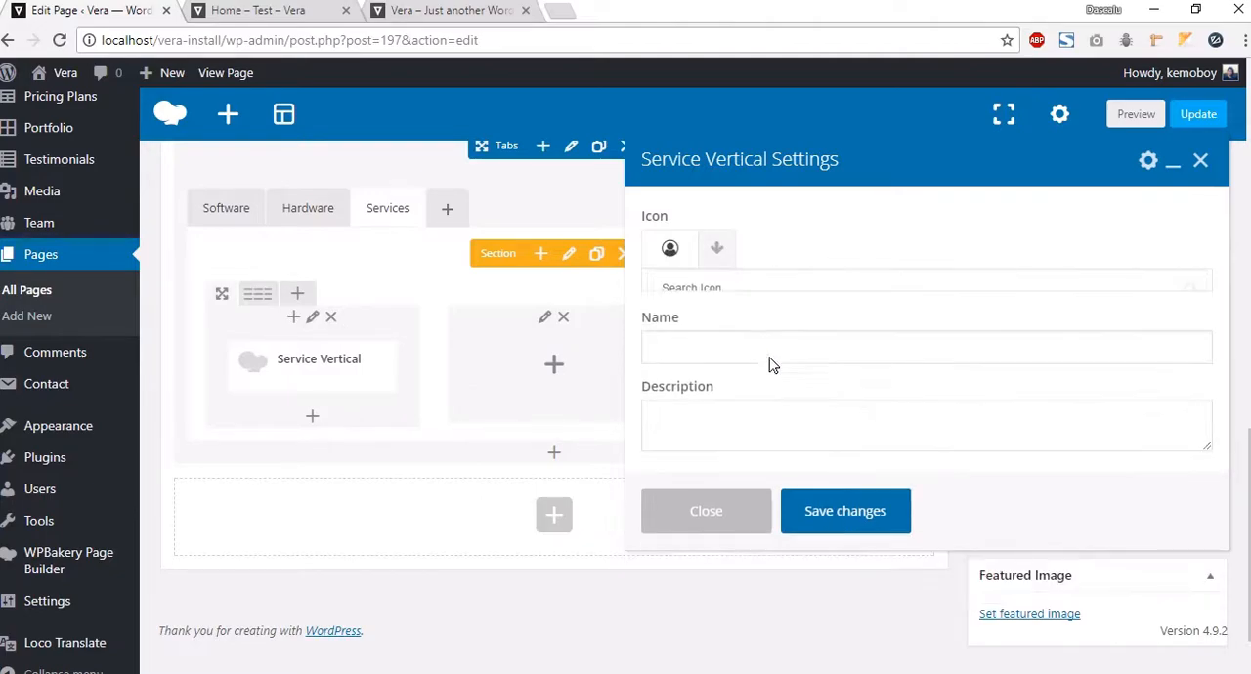
Step: Name the Service Vertical "Name of the service", paste the demo's Business Analysis text as its description, and save
click(748, 331)
text(Name of the service)
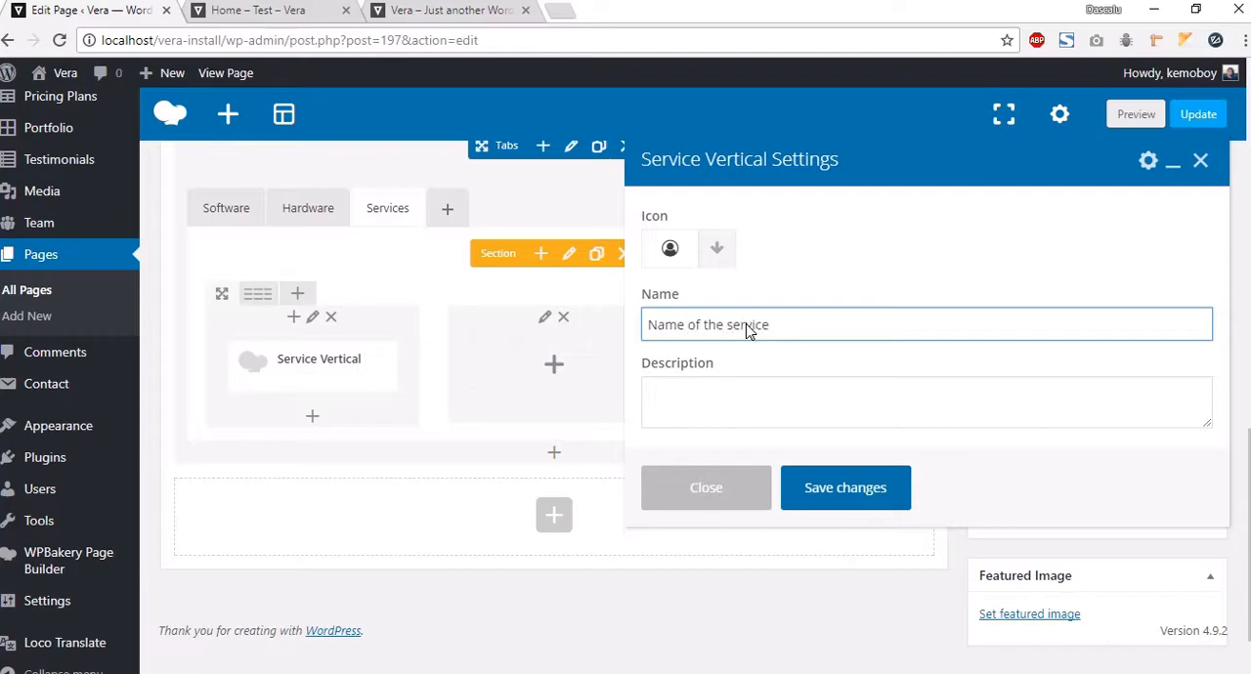
click(422, 10)
drag(410, 528, 166, 349)
key(ctrl+c)
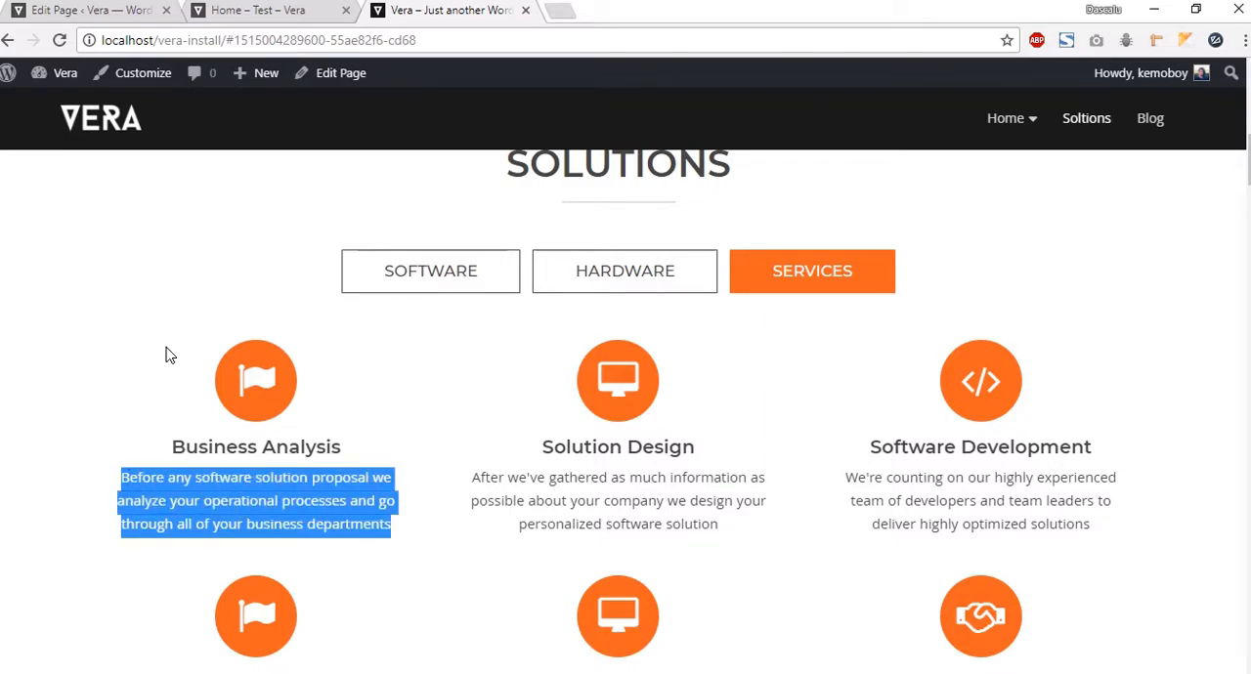
click(95, 12)
click(695, 410)
key(ctrl+v)
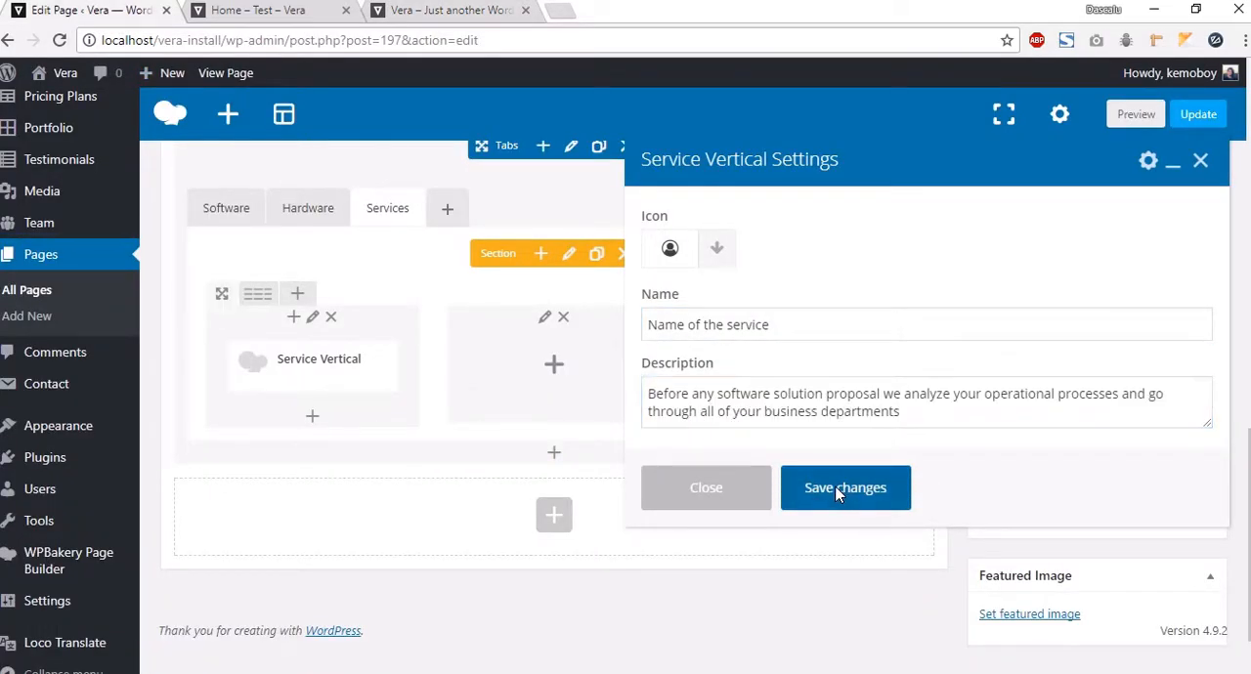
click(838, 489)
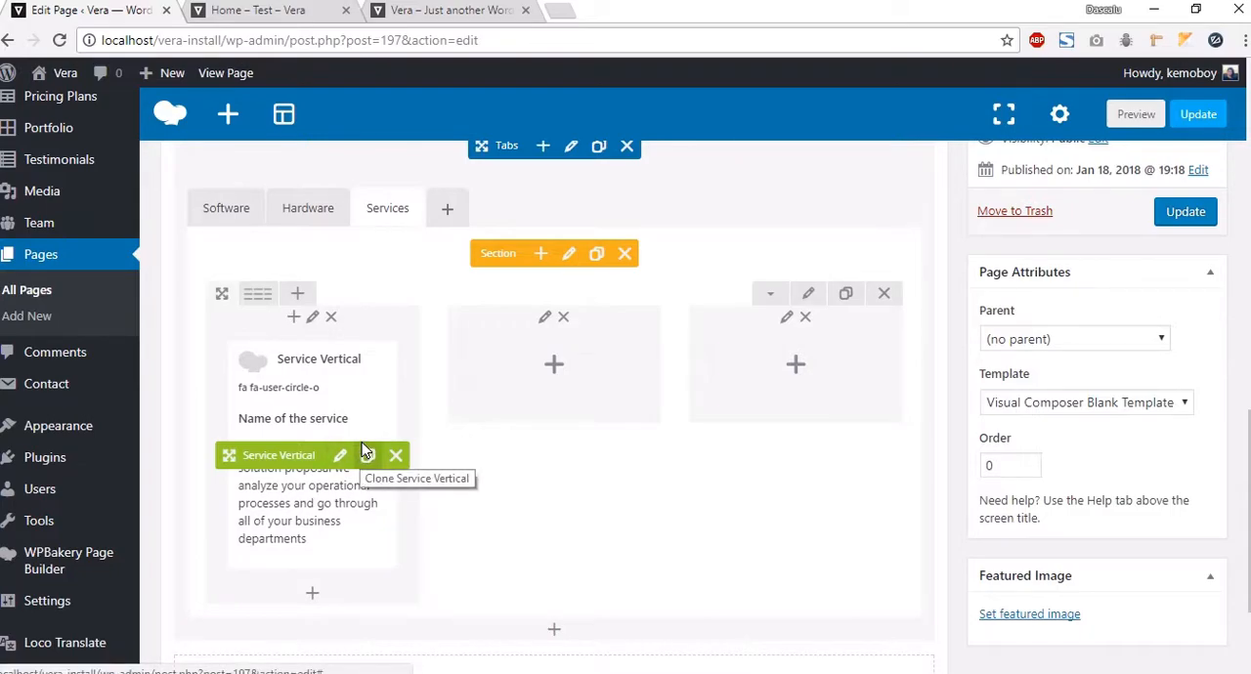
Step: Clone the Service Vertical element and move the copy into the second column
scroll(363, 442, down, 1)
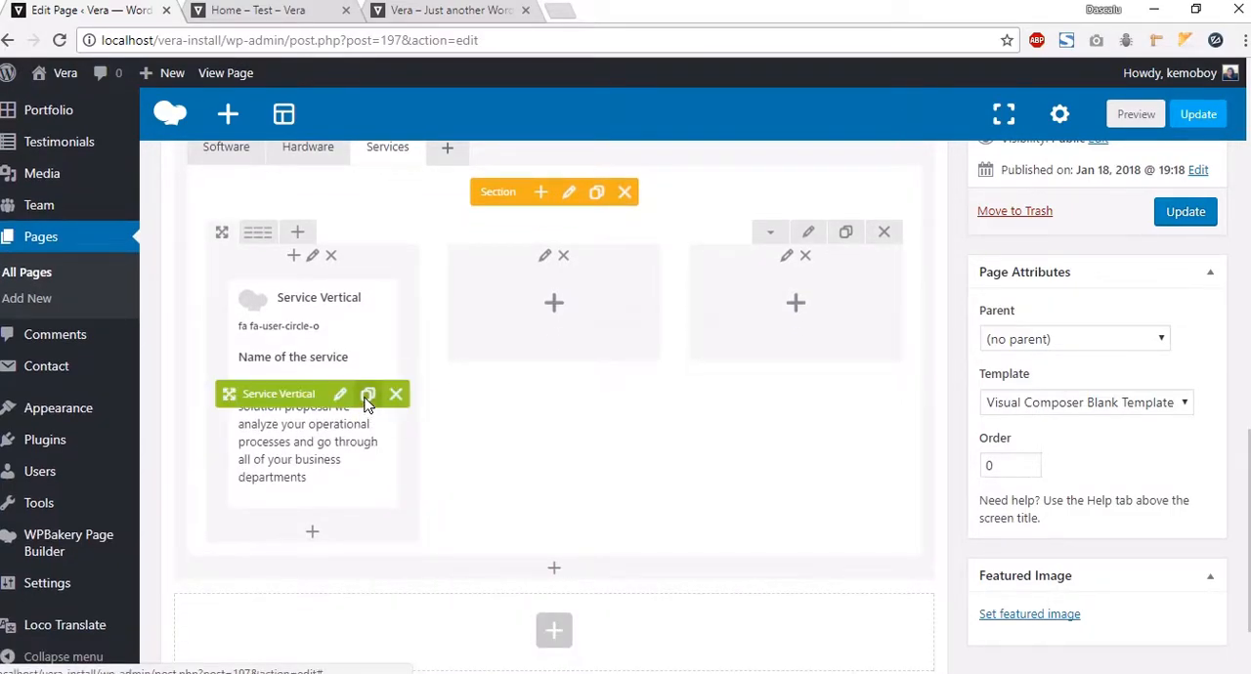
click(366, 395)
drag(298, 630, 538, 347)
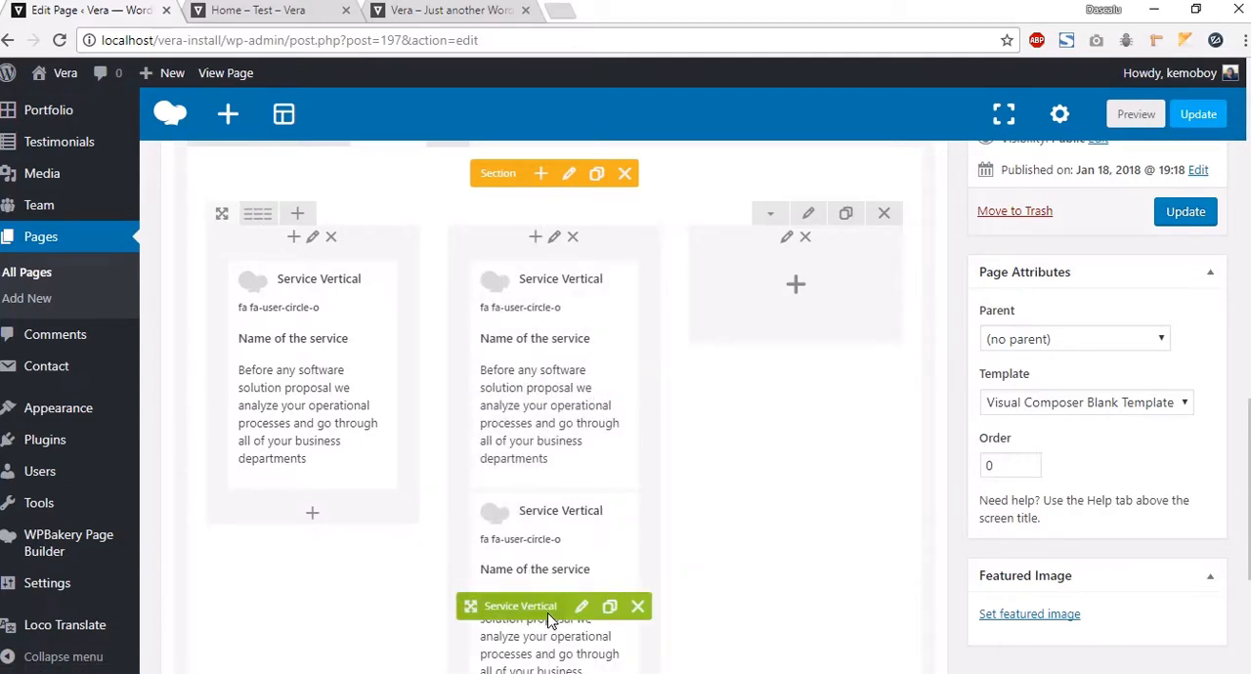
Step: Preview the page's Services tab and review the three service items in the editor
click(284, 12)
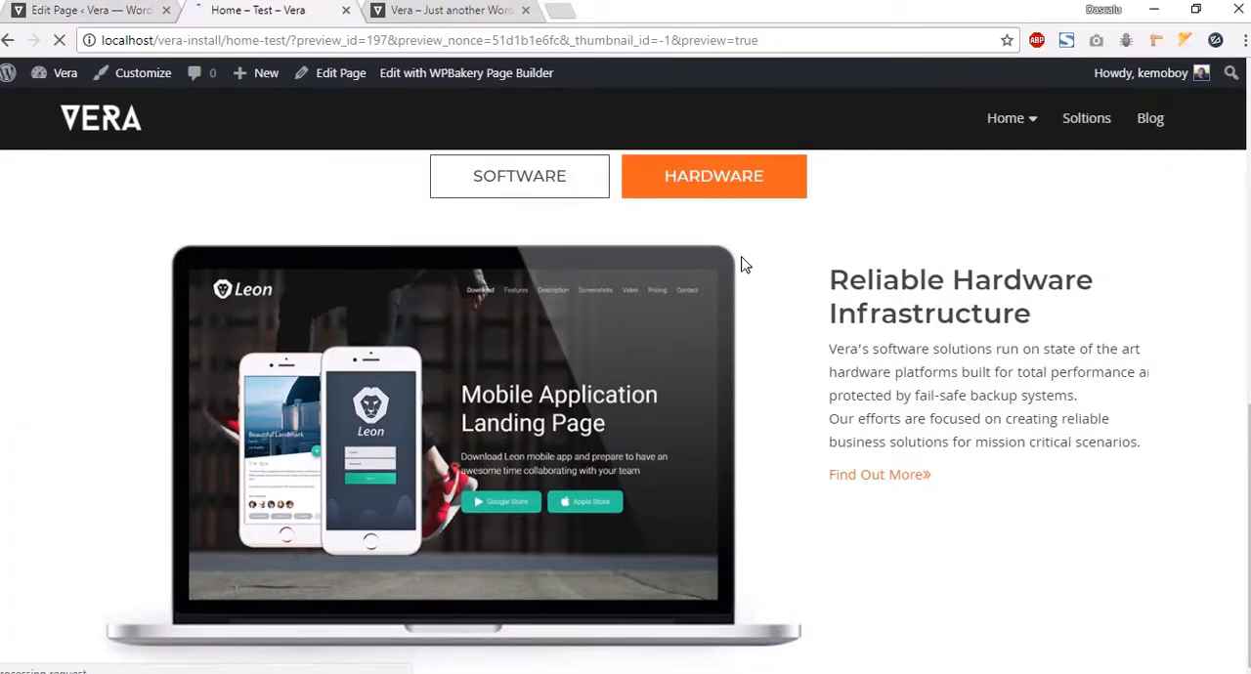
scroll(805, 345, down, 5)
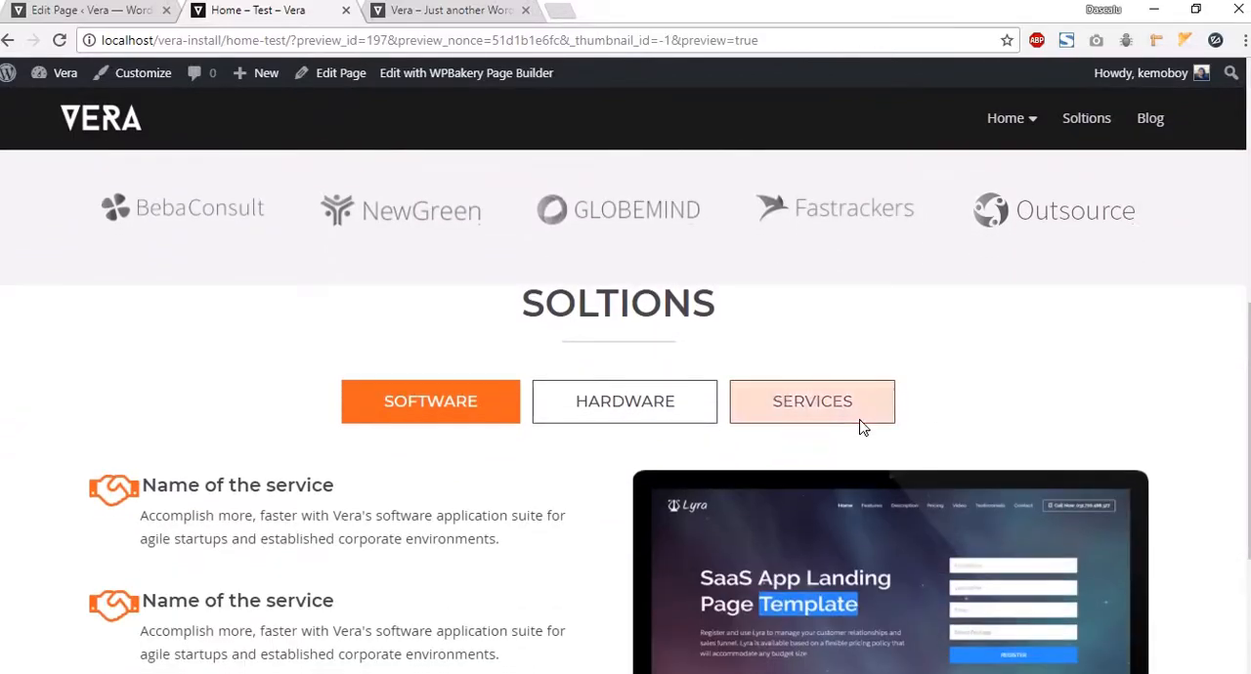
click(856, 425)
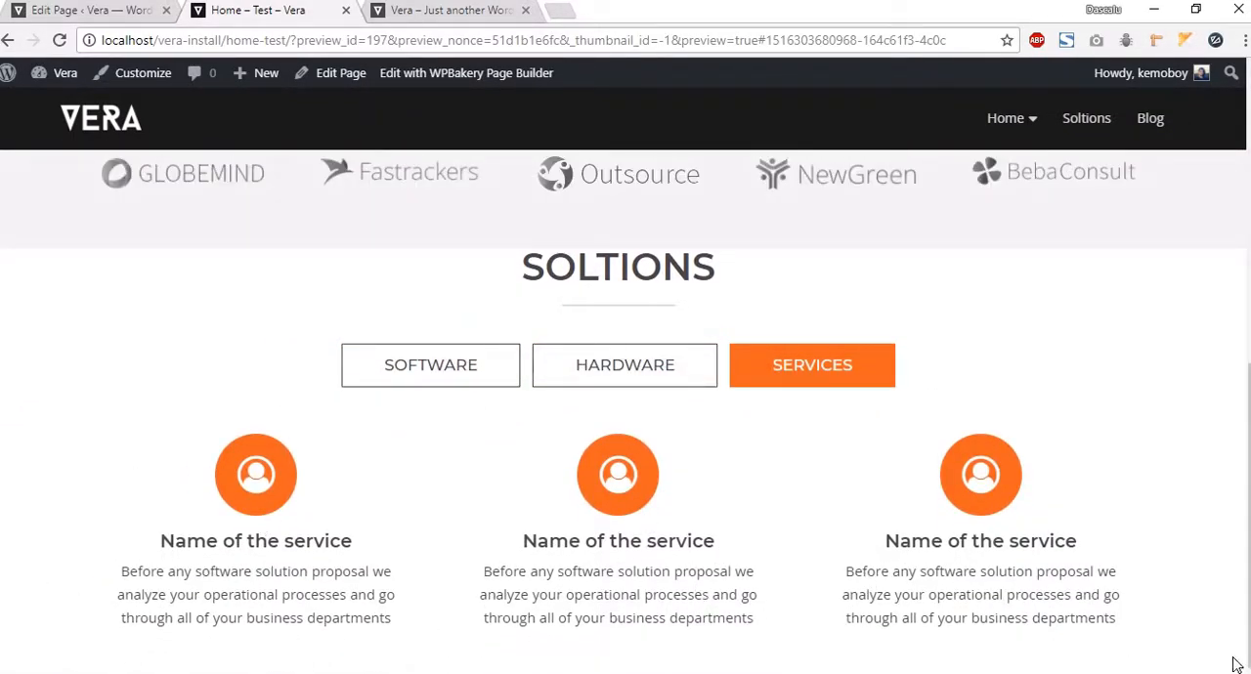
key(ctrl+shift+Tab)
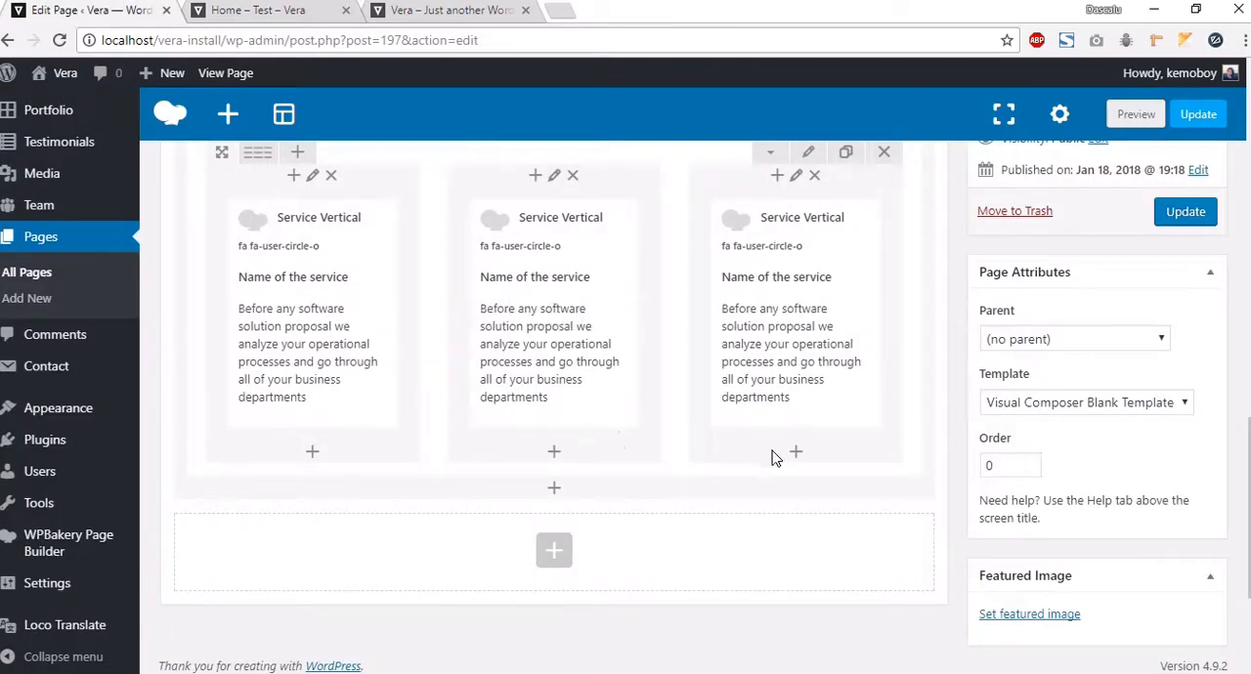
scroll(740, 452, up, 2)
scroll(851, 358, down, 1)
scroll(936, 346, up, 3)
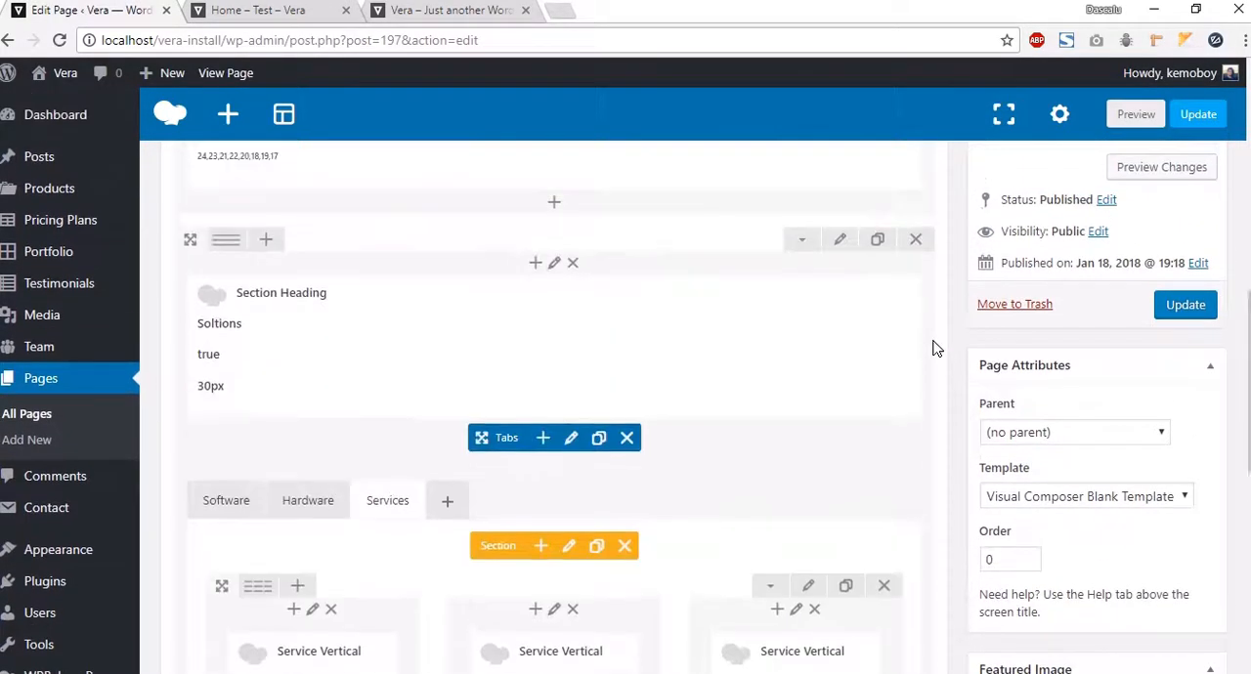
Step: Collapse the Solutions heading row and add a new empty row below it, referring to the demo's Products section
click(797, 241)
click(553, 324)
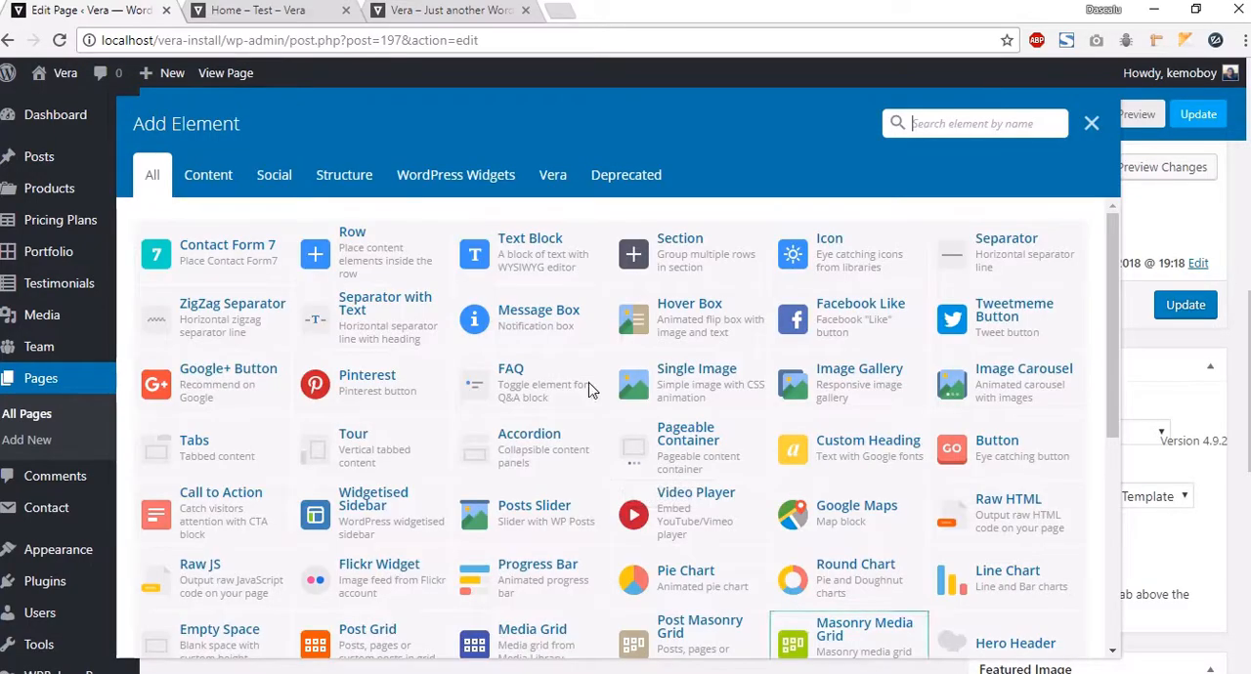
click(427, 18)
scroll(636, 404, up, 3)
scroll(636, 405, down, 8)
scroll(633, 404, down, 1)
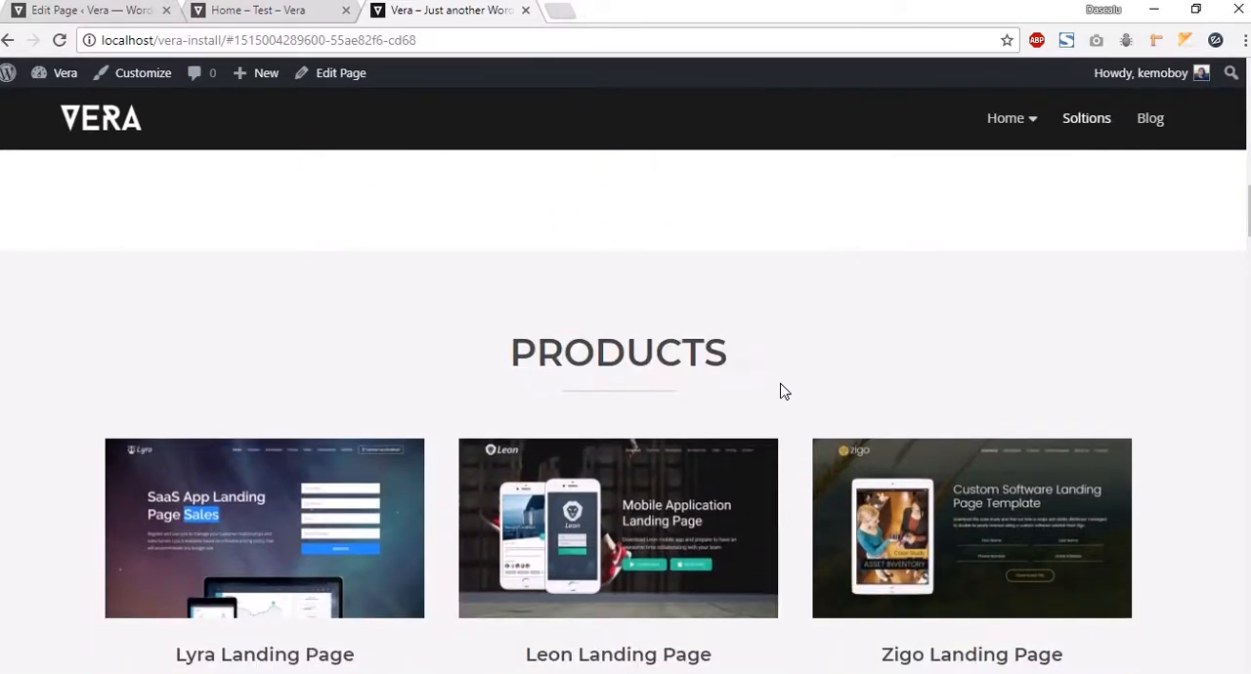
click(84, 14)
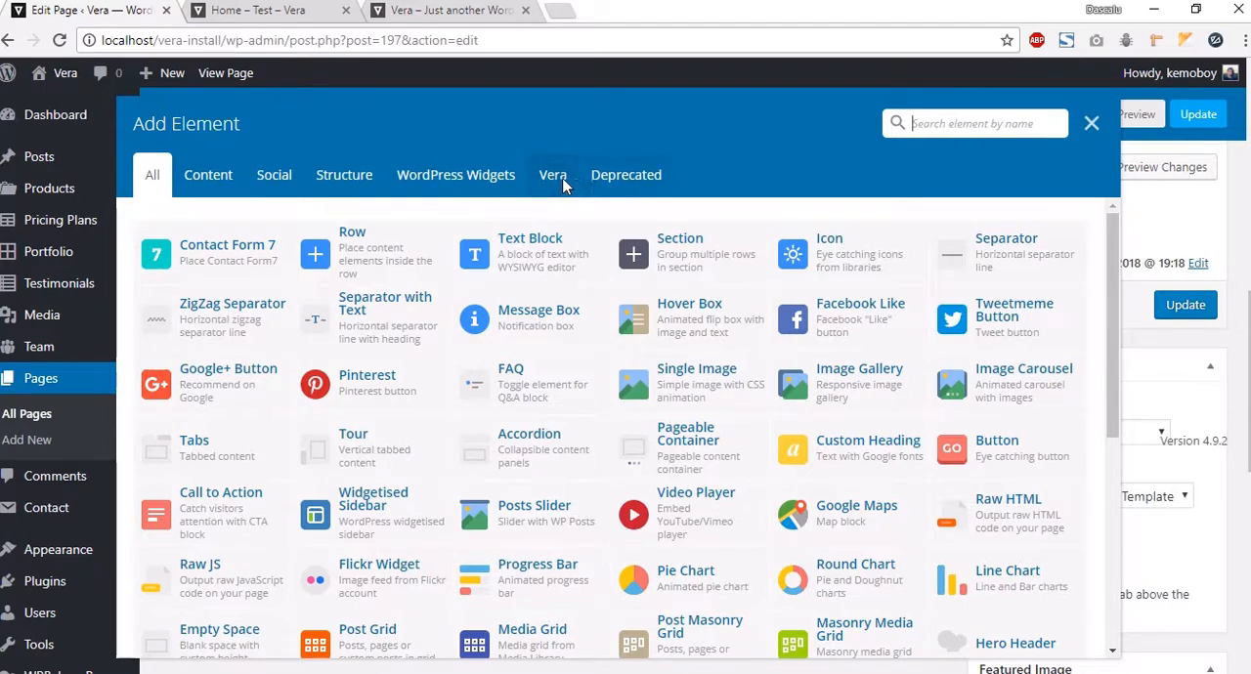
click(379, 243)
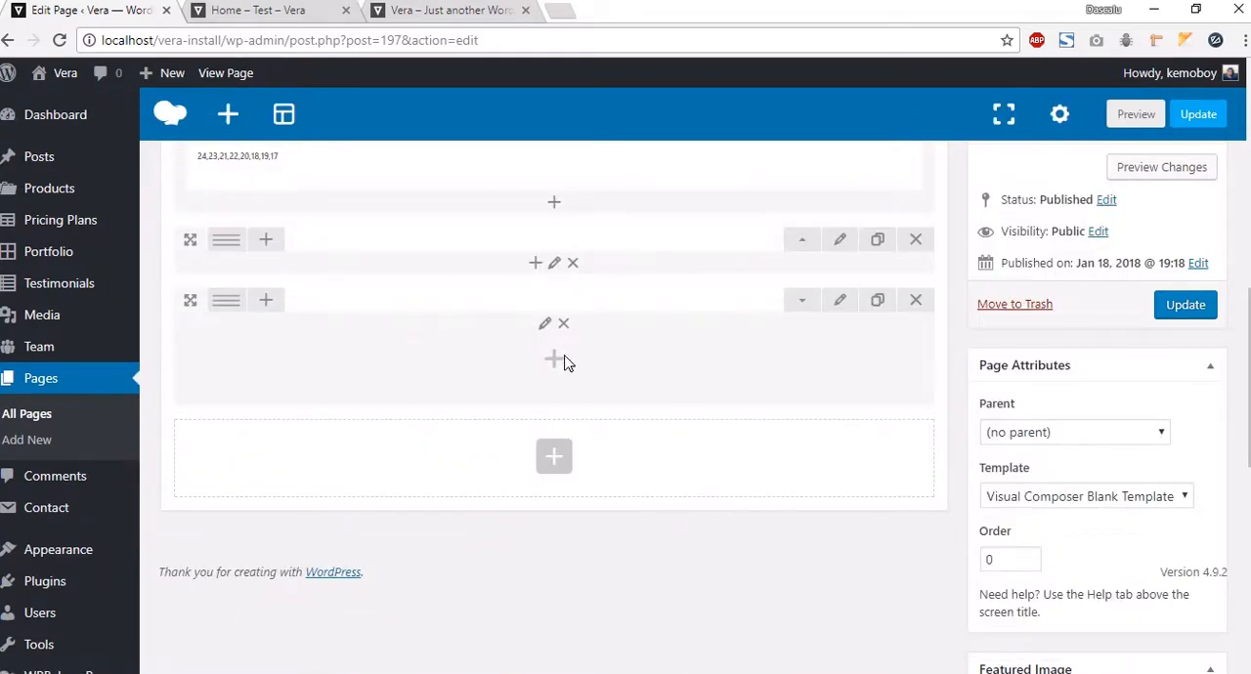
Step: Set the new row's stretch option to Stretch row and content (no paddings)
click(839, 300)
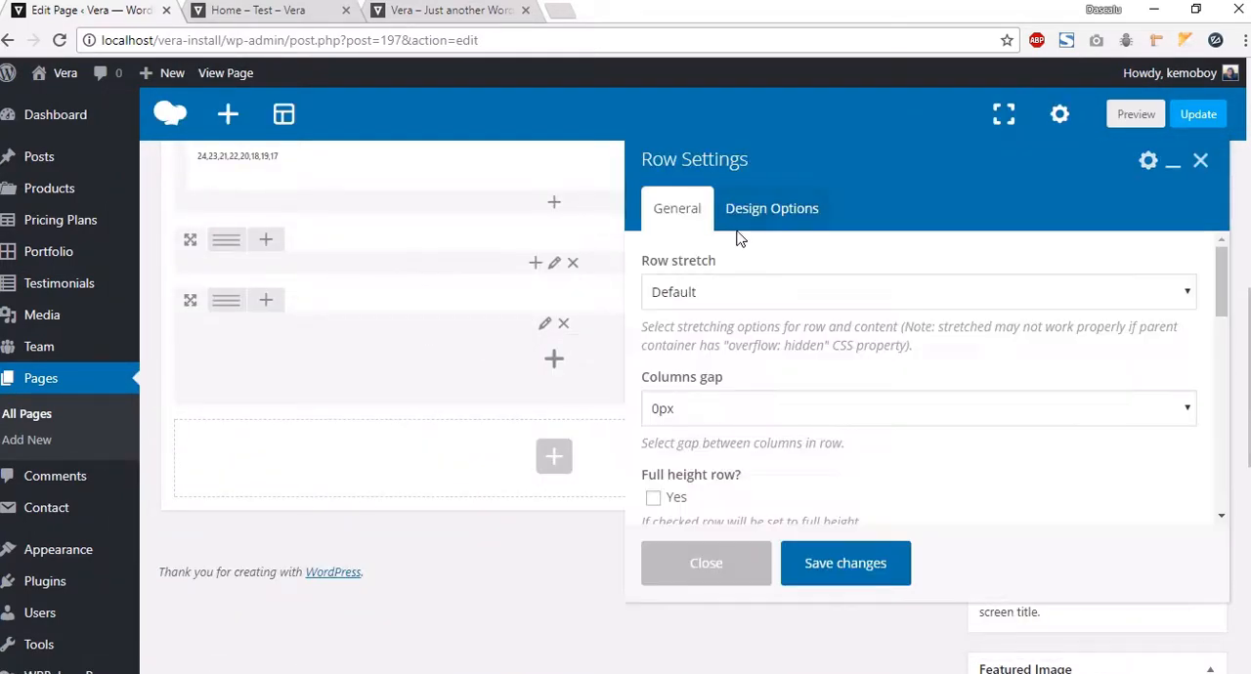
click(740, 293)
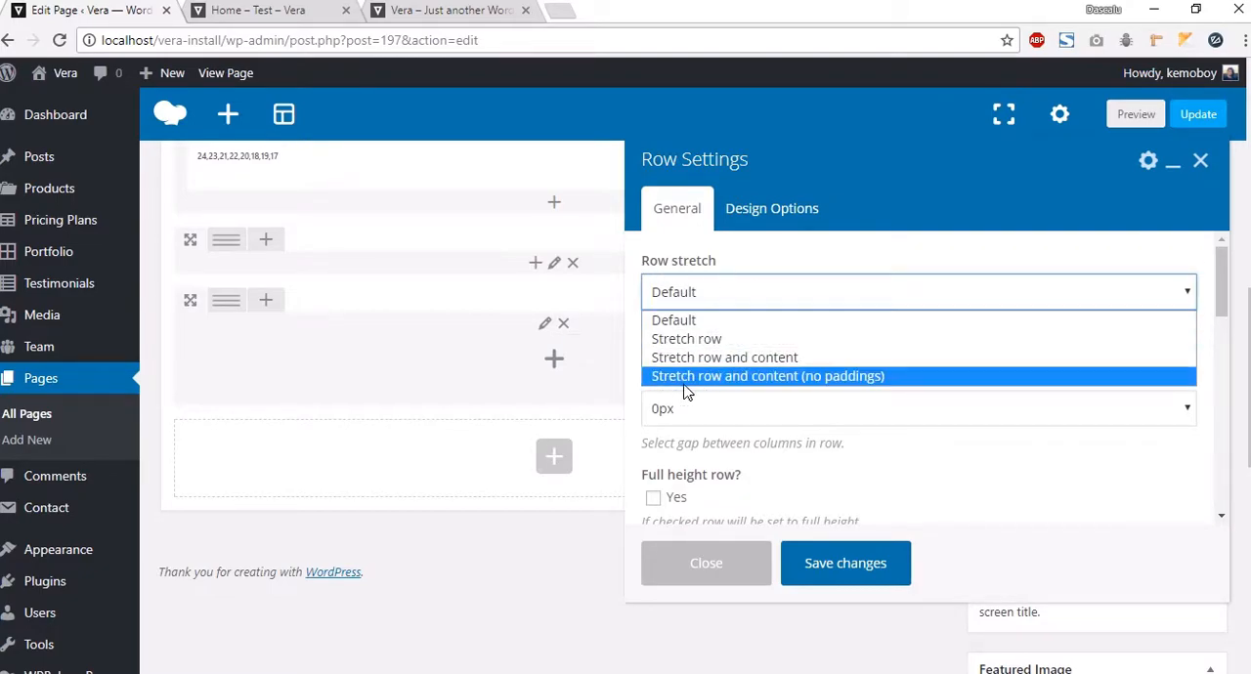
click(796, 383)
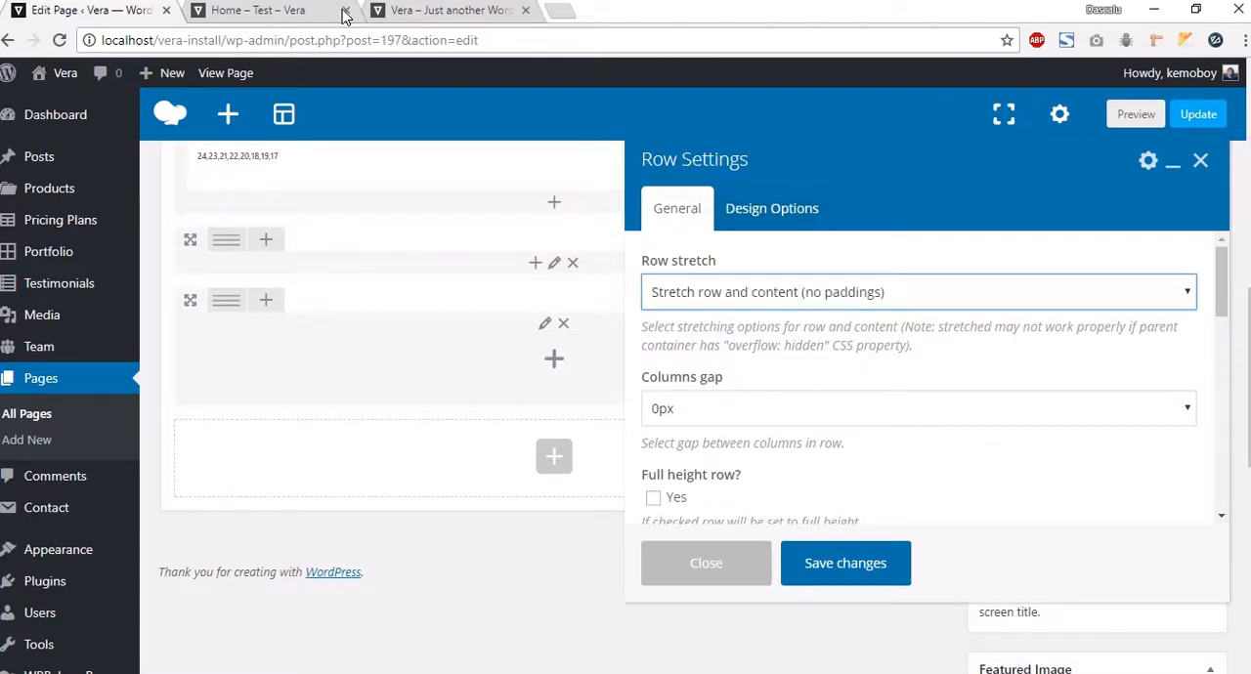
Step: Give the new row a #f3f3f3 background color and 90 padding, then save the row settings
click(757, 218)
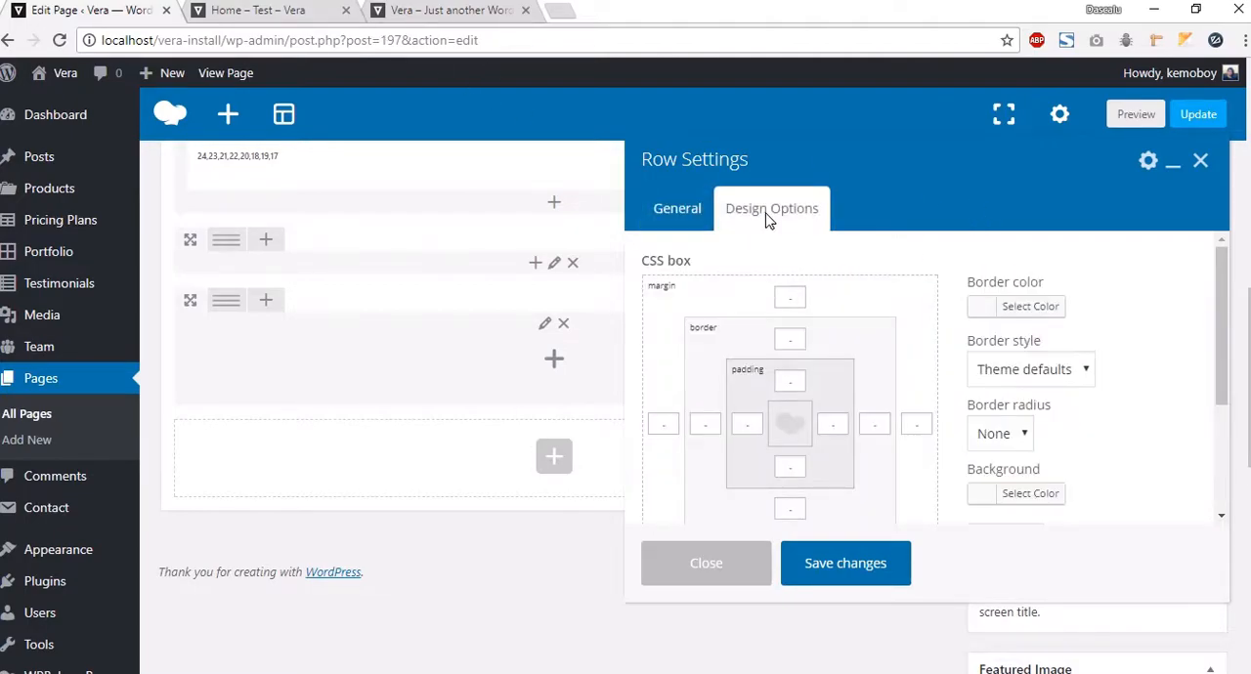
click(1026, 491)
click(1116, 505)
text(#f3f3f3)
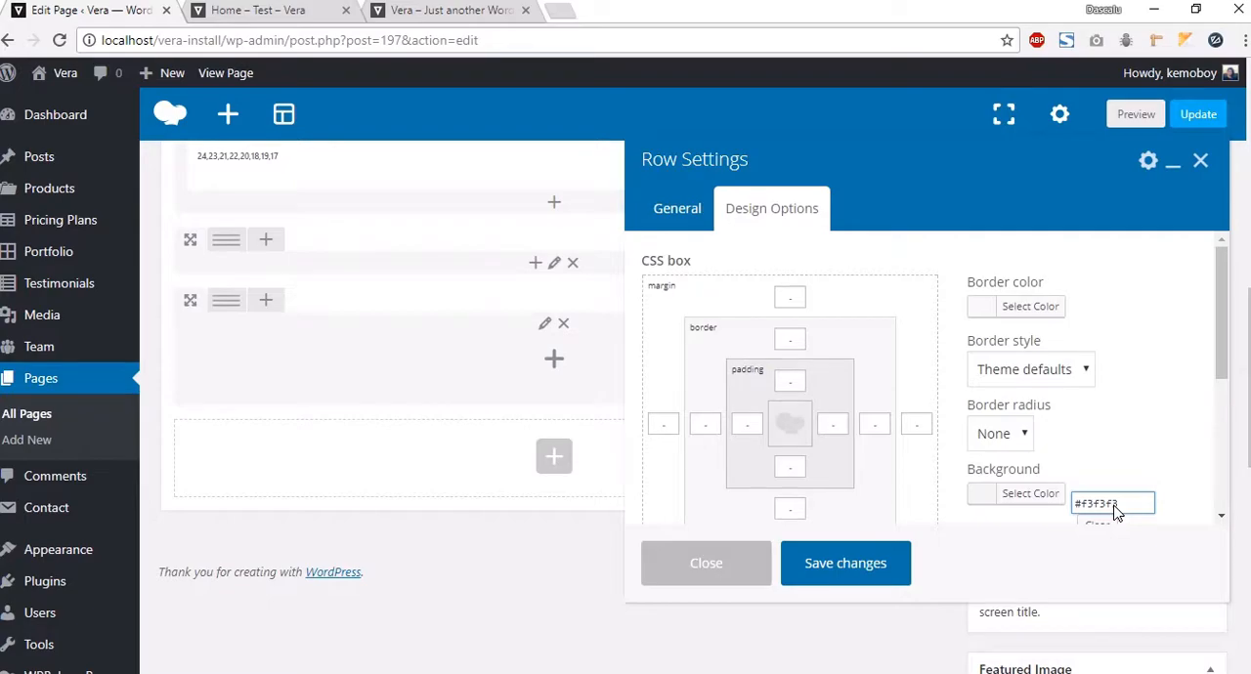
click(1161, 399)
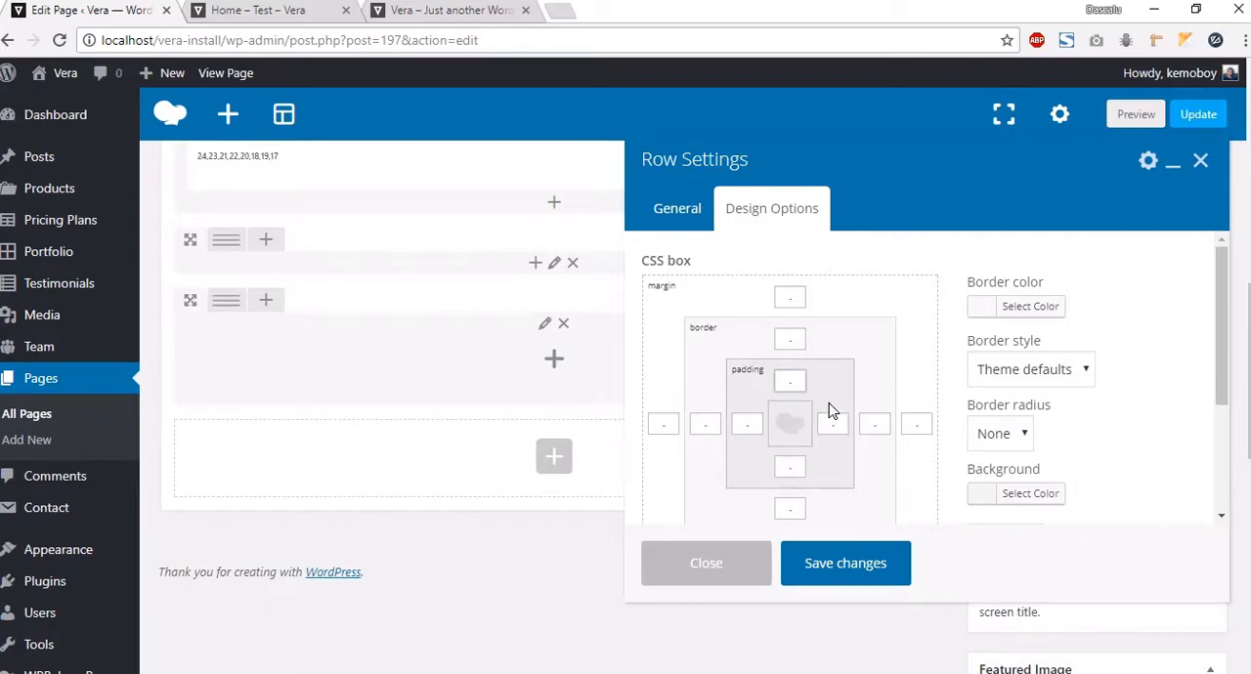
key(BackSpace)
key(BackSpace)
text(90)
click(790, 467)
click(846, 564)
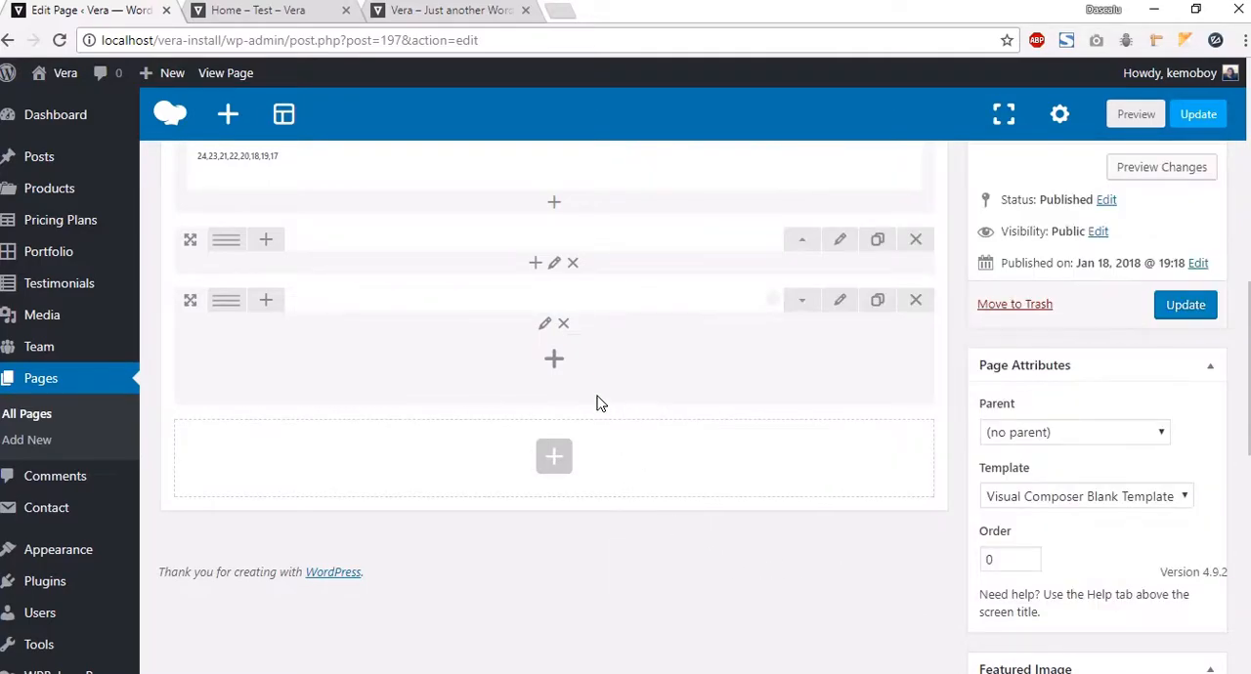
Step: Add a Section Heading element to the new row titled Products with Show Separator enabled, and save it
click(554, 361)
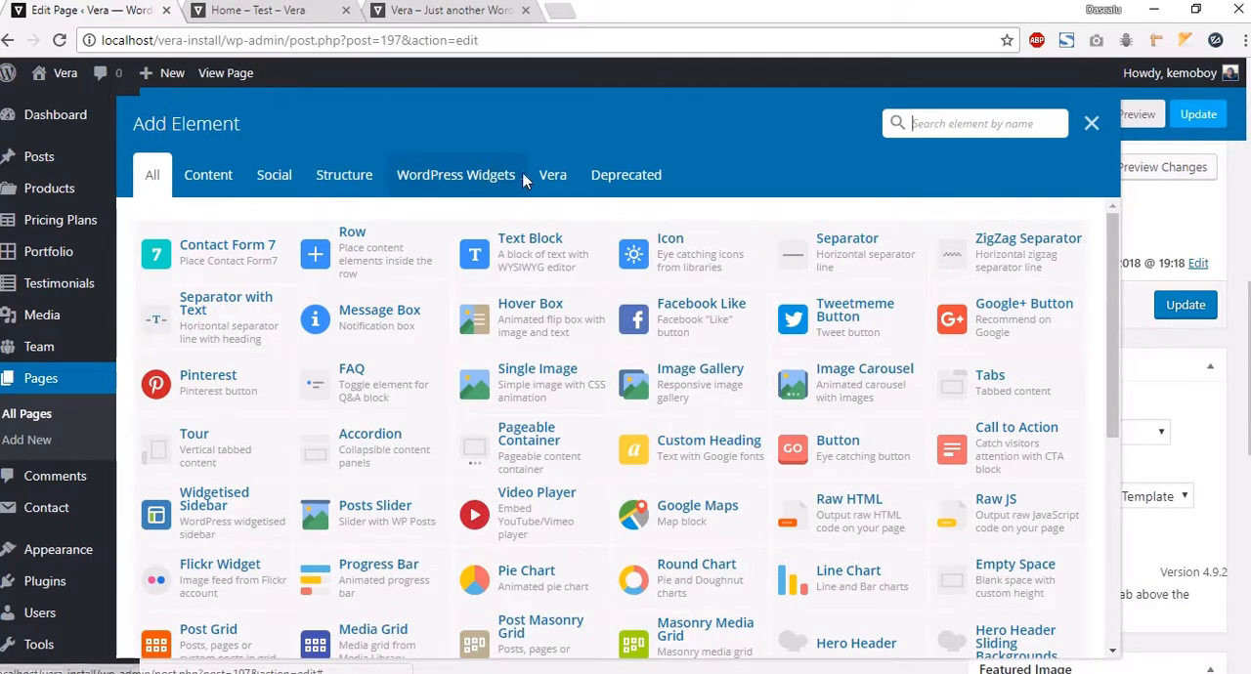
click(552, 174)
click(1012, 250)
click(711, 251)
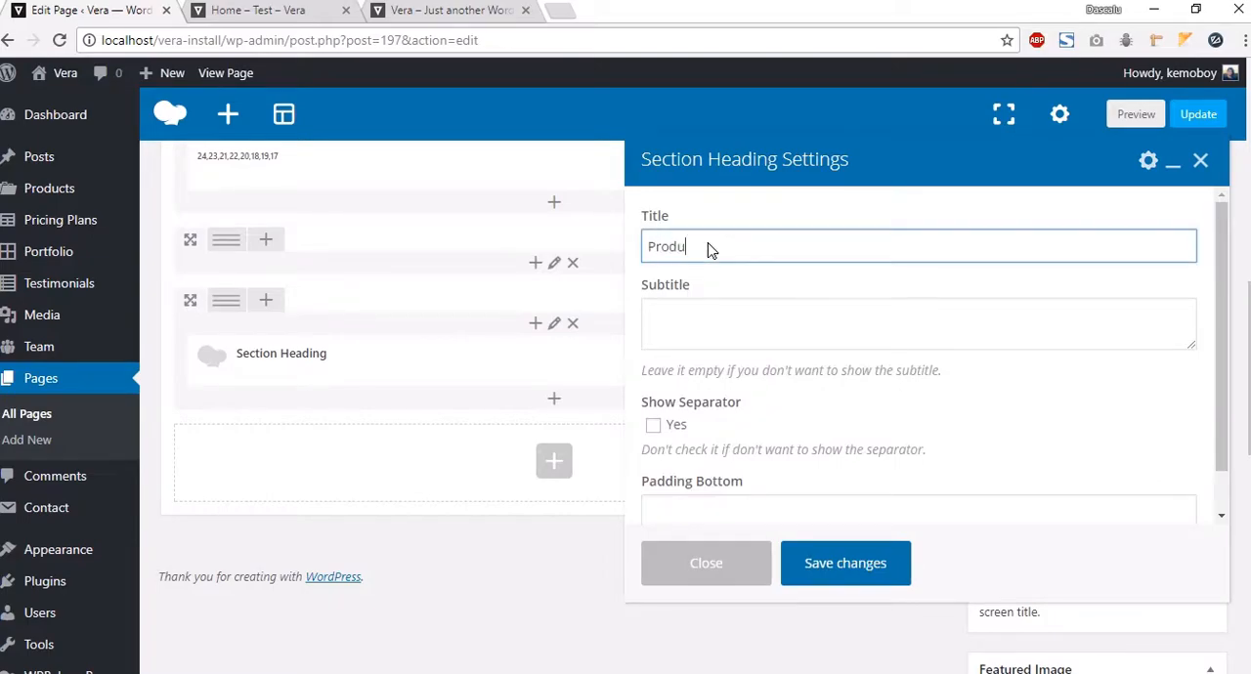
click(767, 330)
click(681, 428)
click(716, 506)
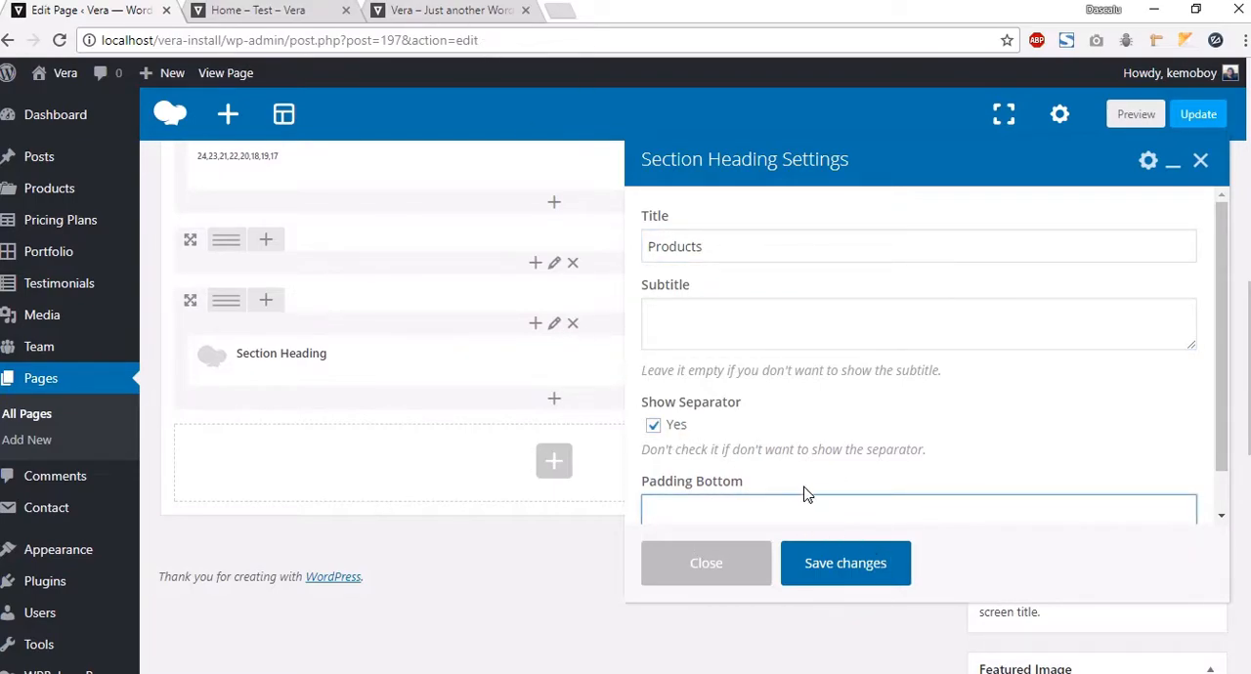
scroll(803, 495, down, 1)
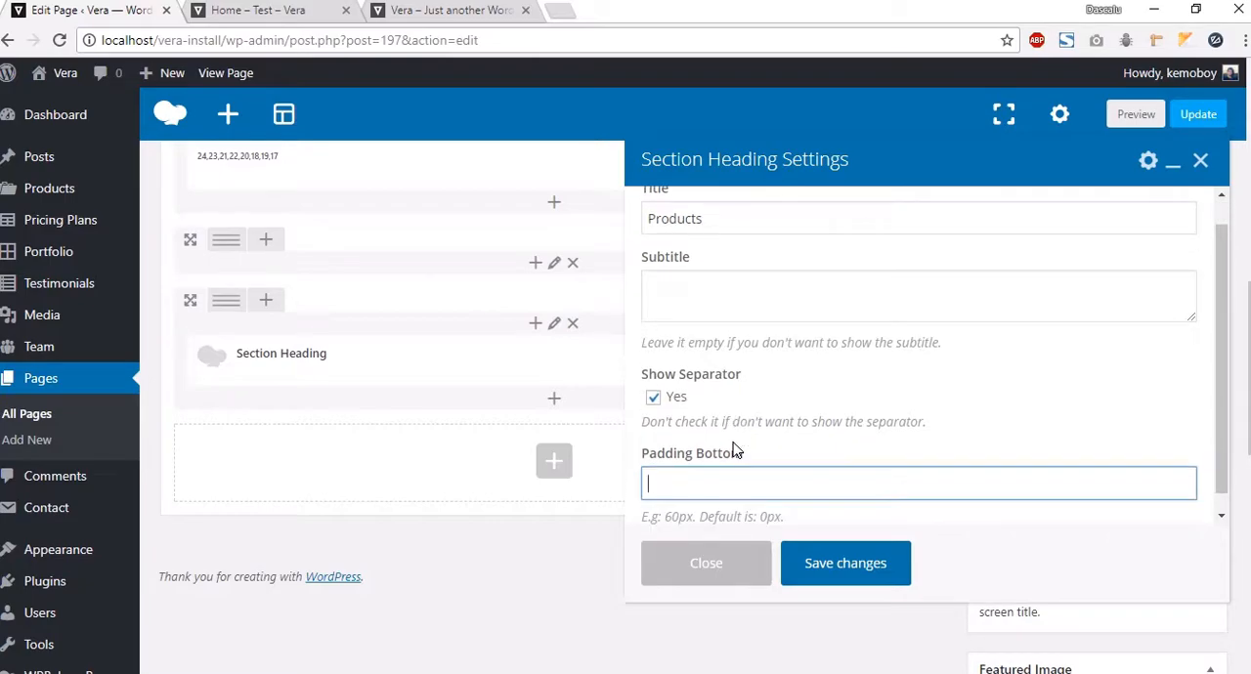
click(846, 575)
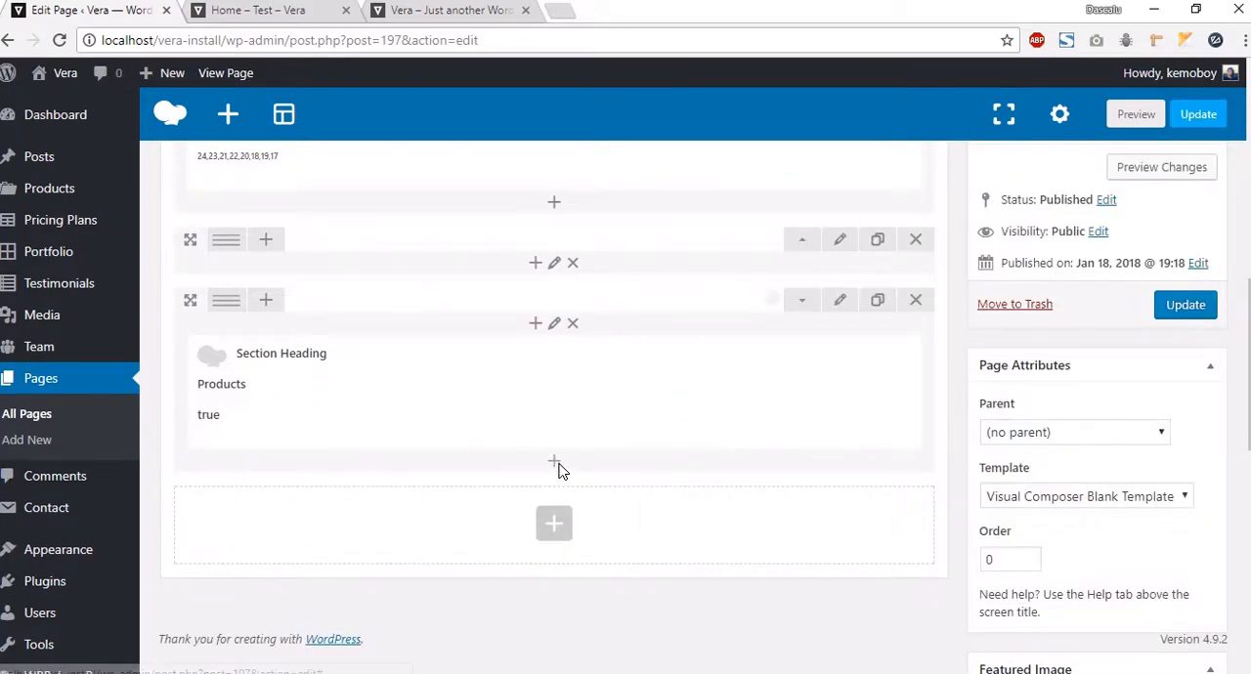
Step: Add a Products element below the heading showing 3 products in Ascending order, and save it
click(556, 465)
click(553, 181)
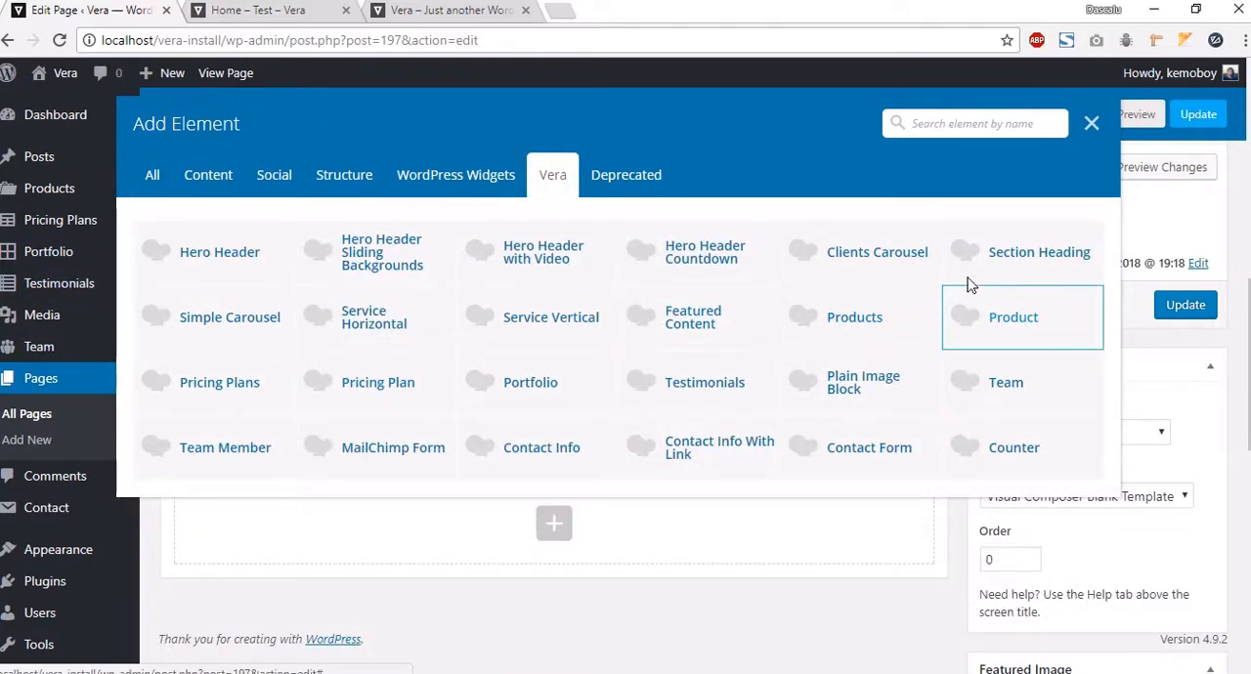
click(860, 319)
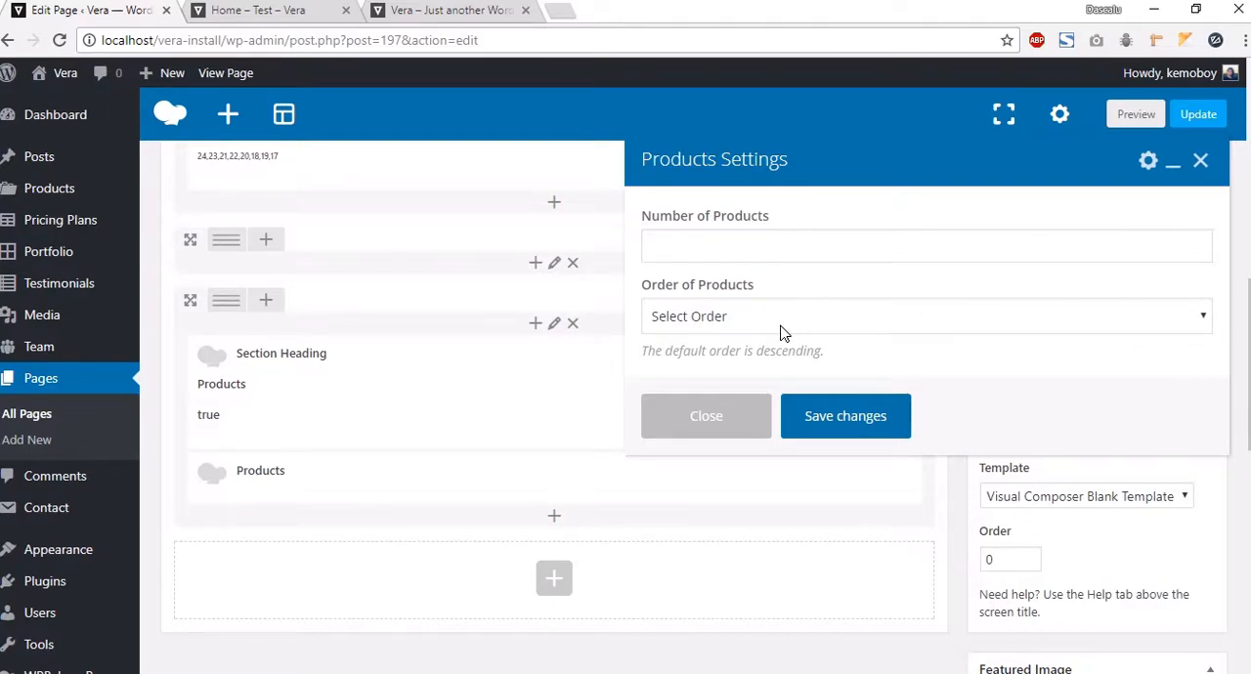
mouse_move(51, 186)
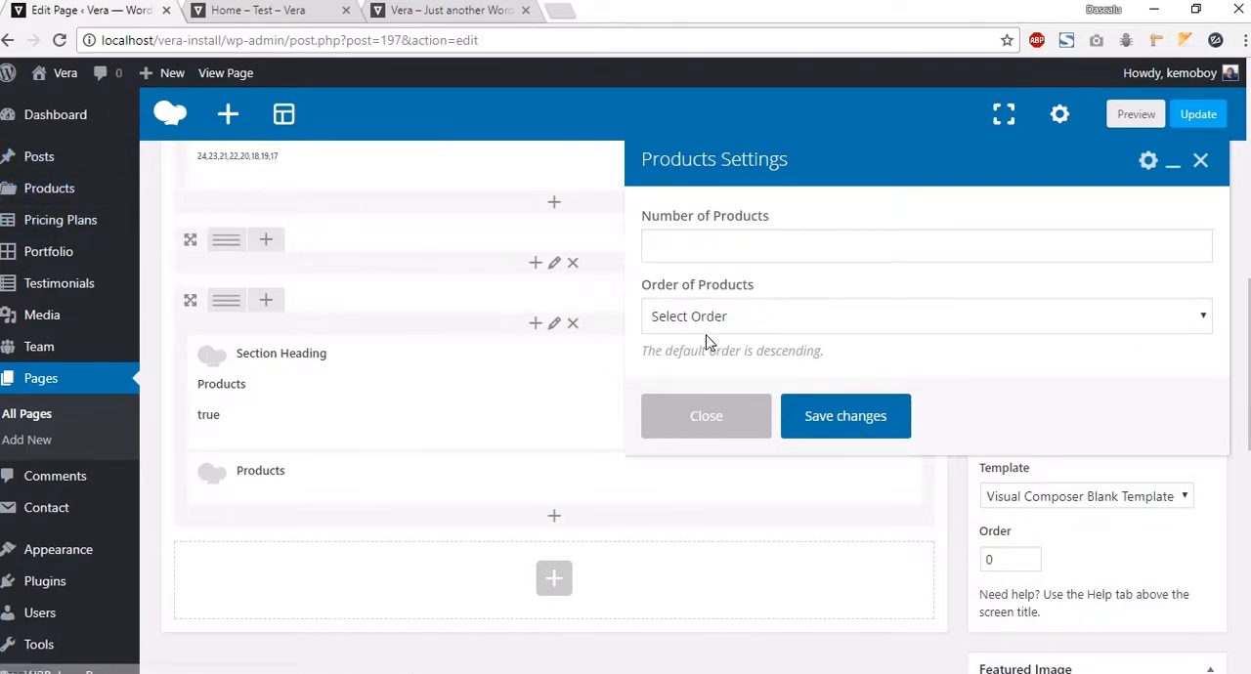
click(771, 249)
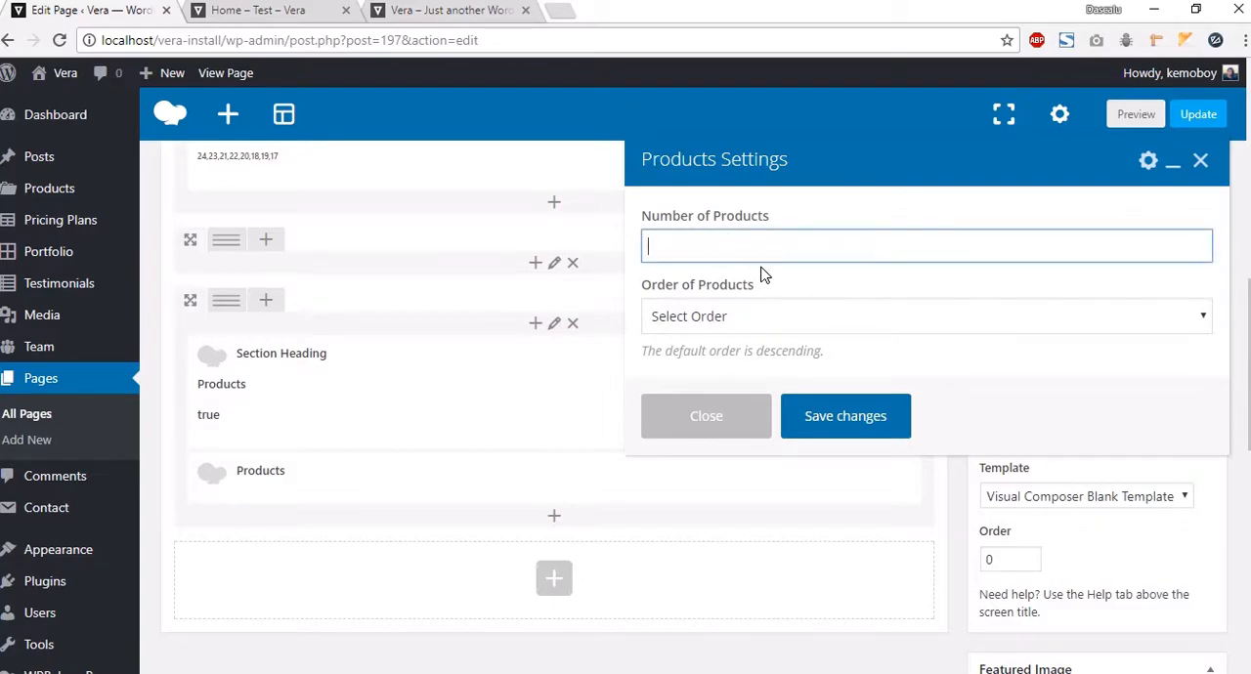
click(726, 308)
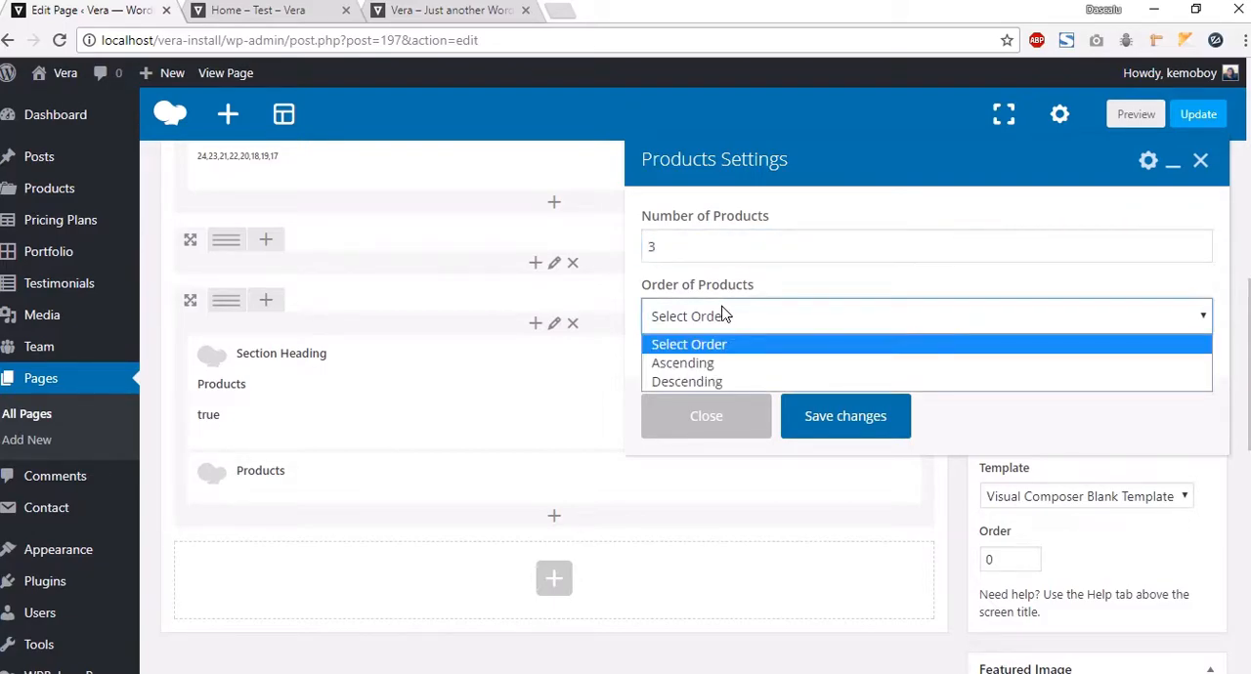
click(701, 365)
click(842, 424)
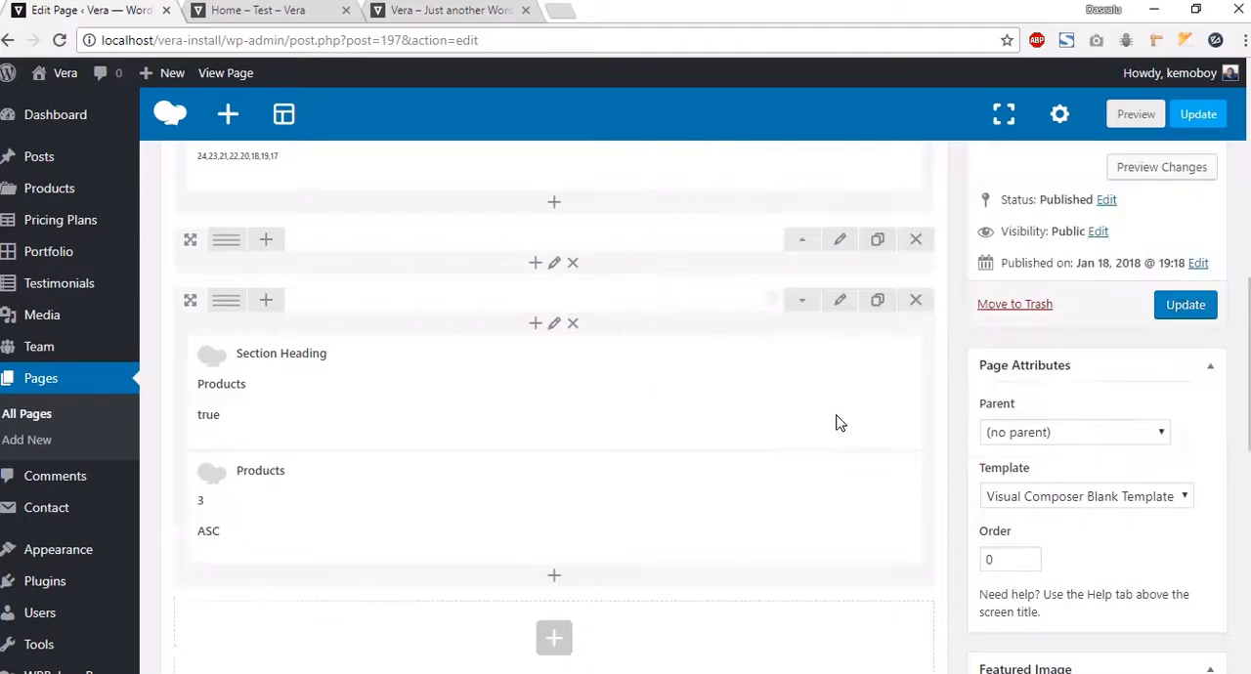
Step: Preview the page's Products section and return to the editor
click(1134, 114)
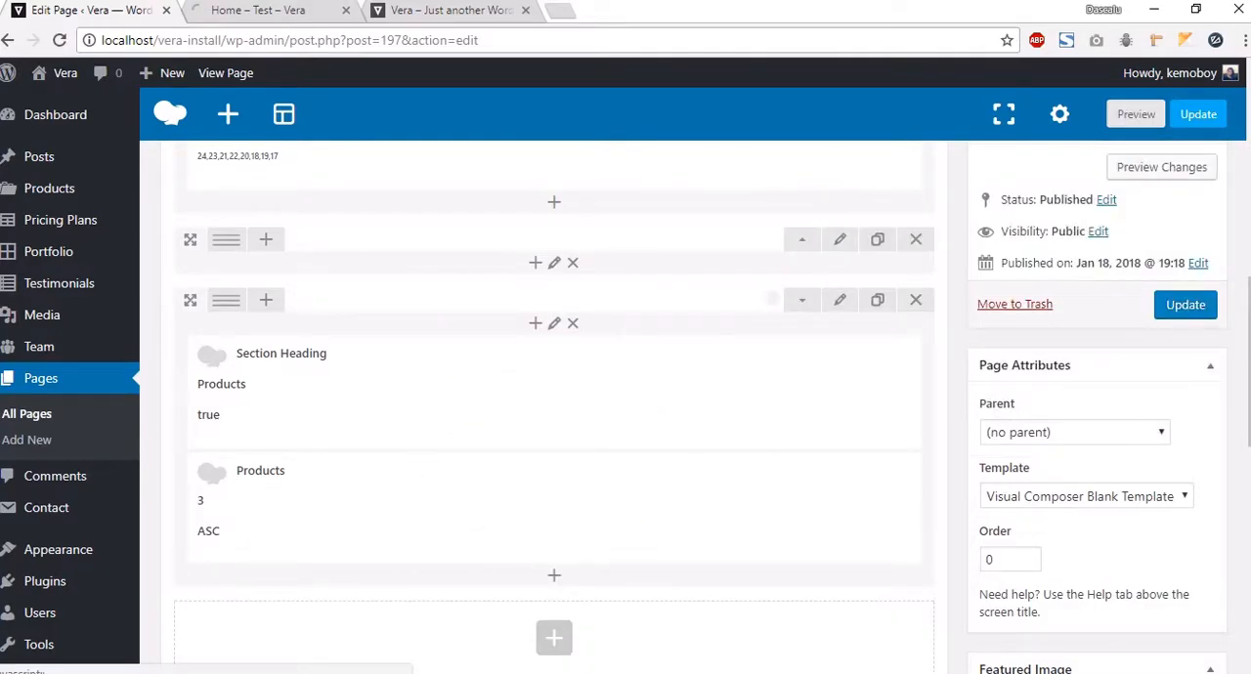
scroll(860, 386, down, 10)
scroll(857, 384, down, 3)
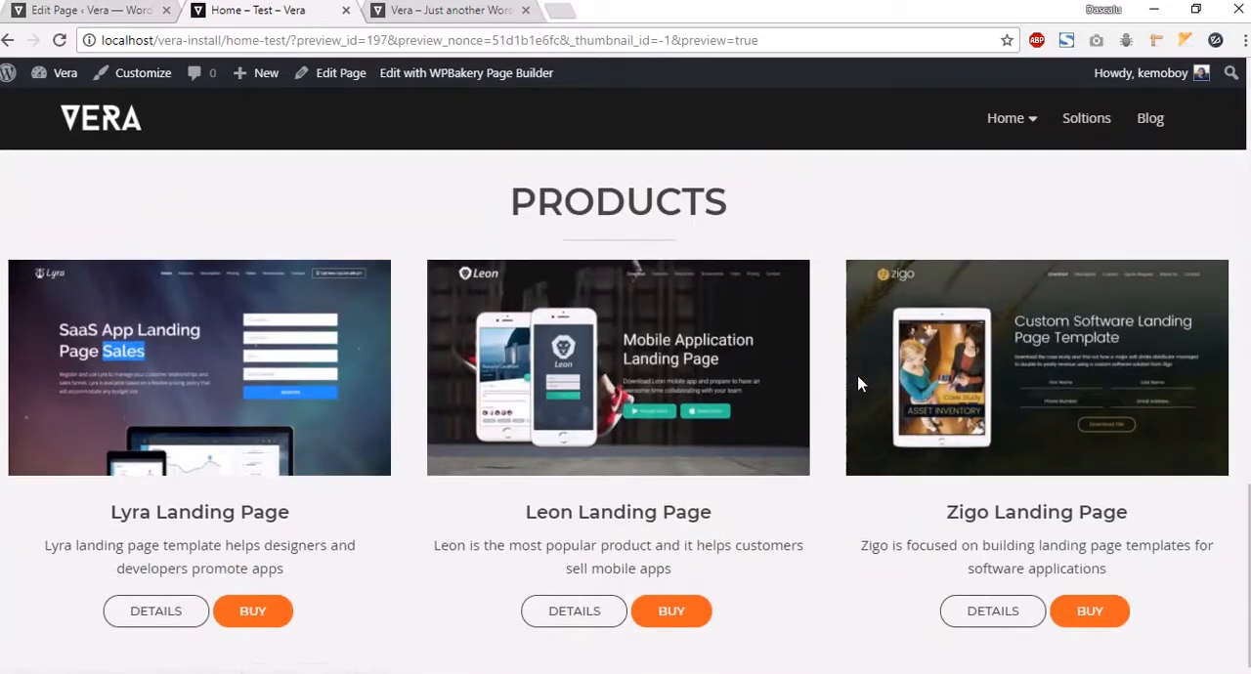
scroll(399, 283, up, 2)
click(93, 12)
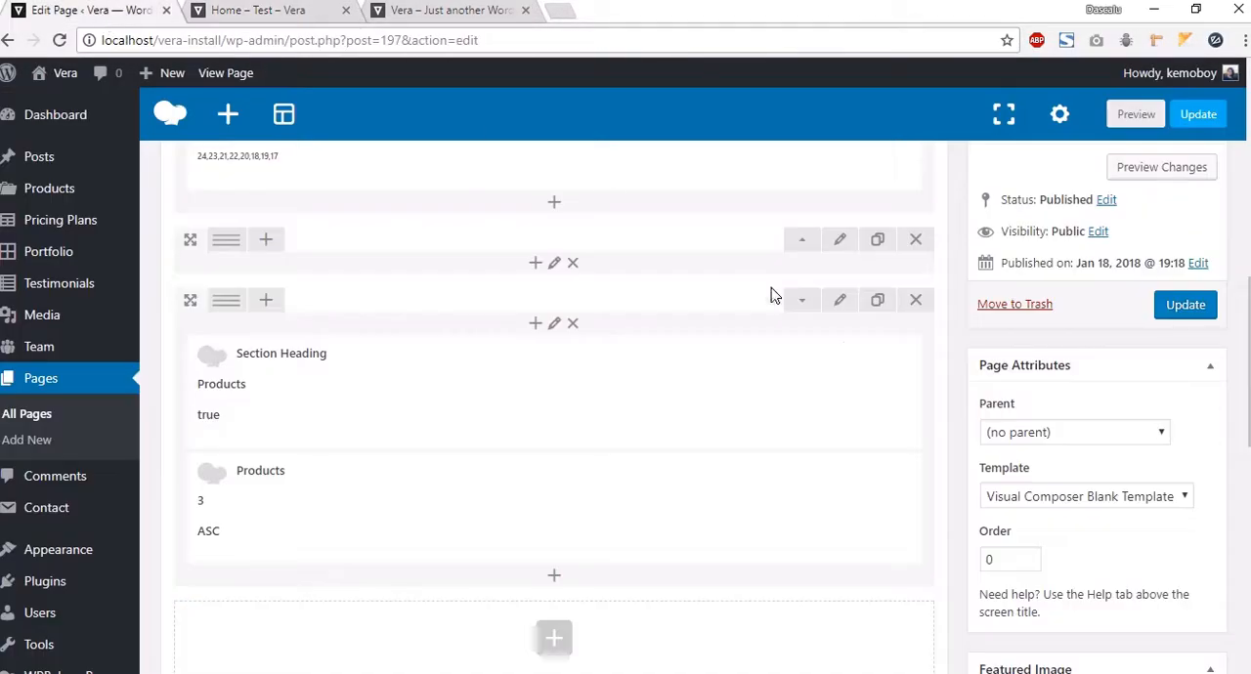
Step: Change the Products row's stretch option to Stretch row and save the row settings
scroll(580, 485, down, 1)
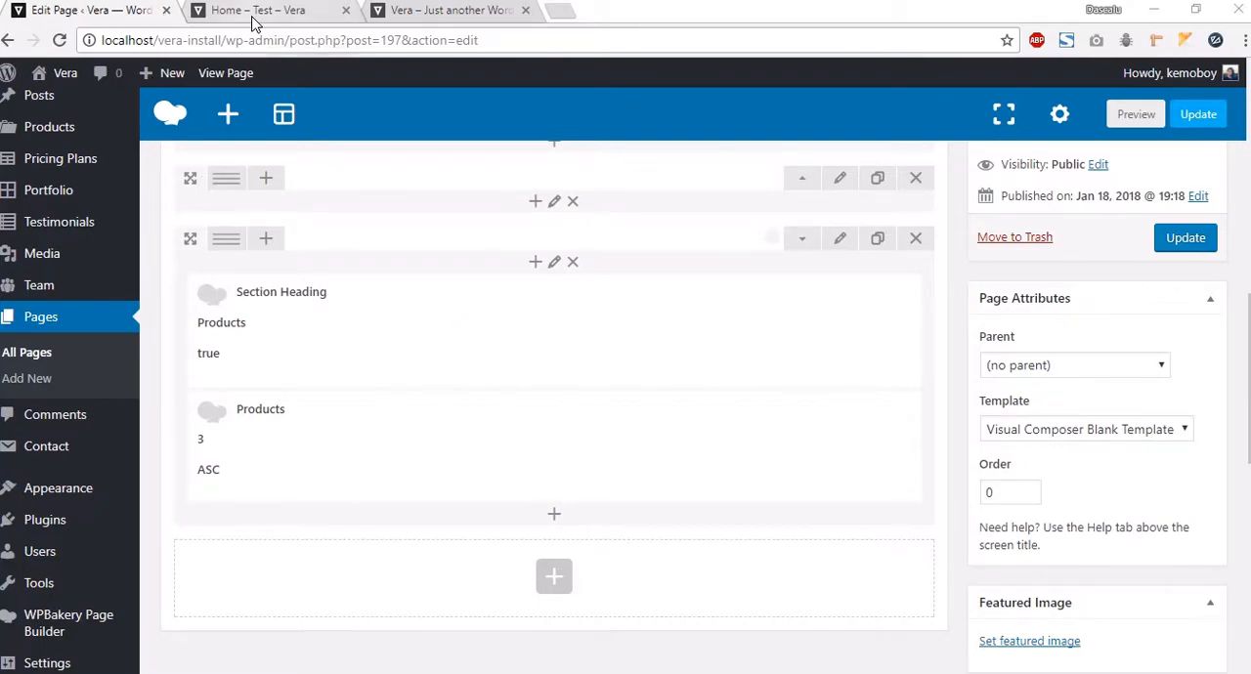
click(846, 241)
click(747, 296)
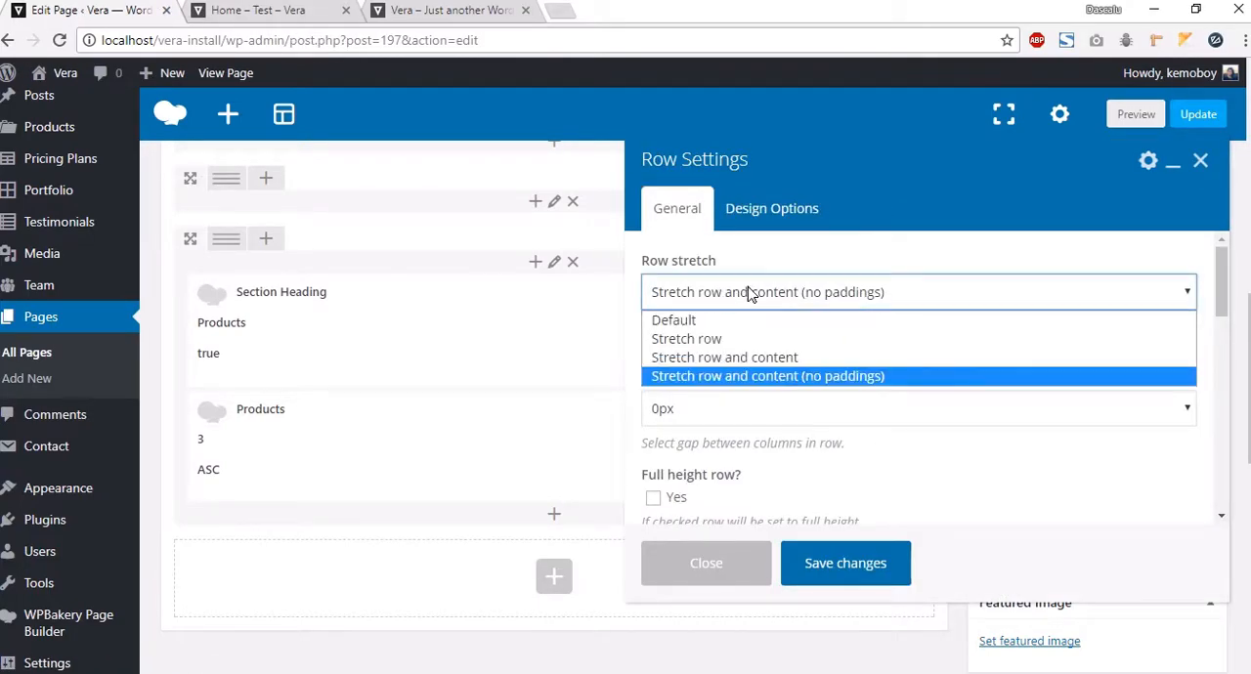
click(692, 340)
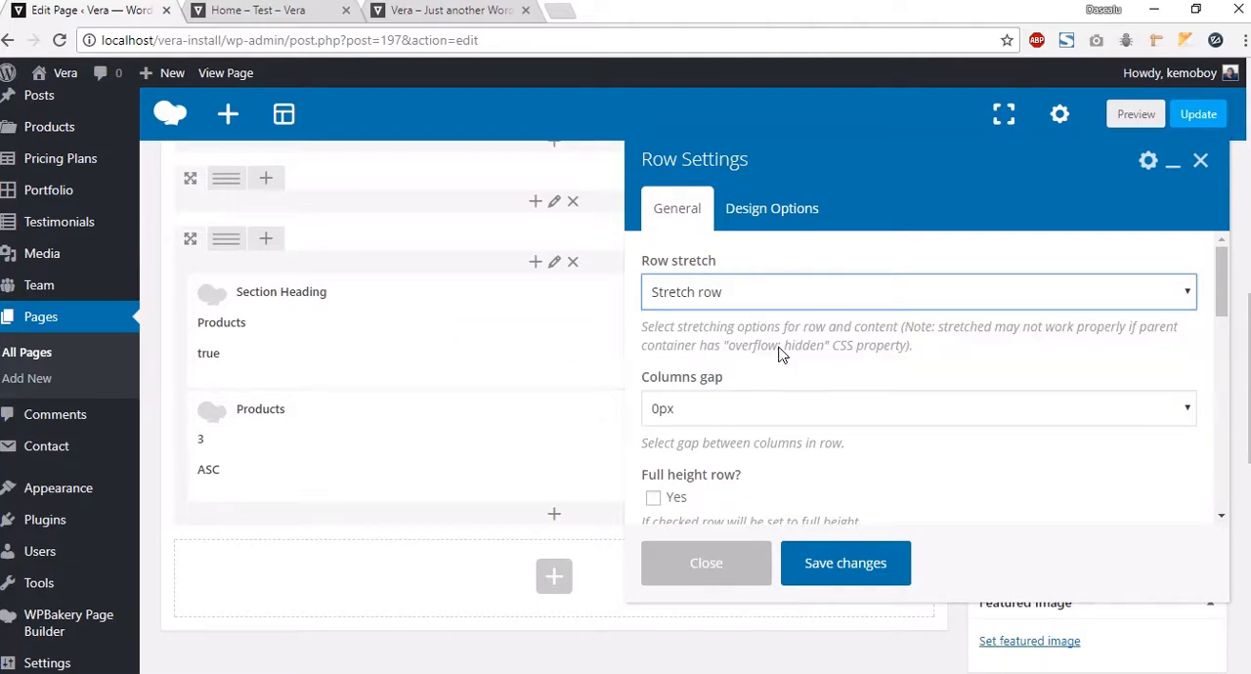
click(858, 575)
Step: Preview the updated Products section and return to the editor
click(1136, 115)
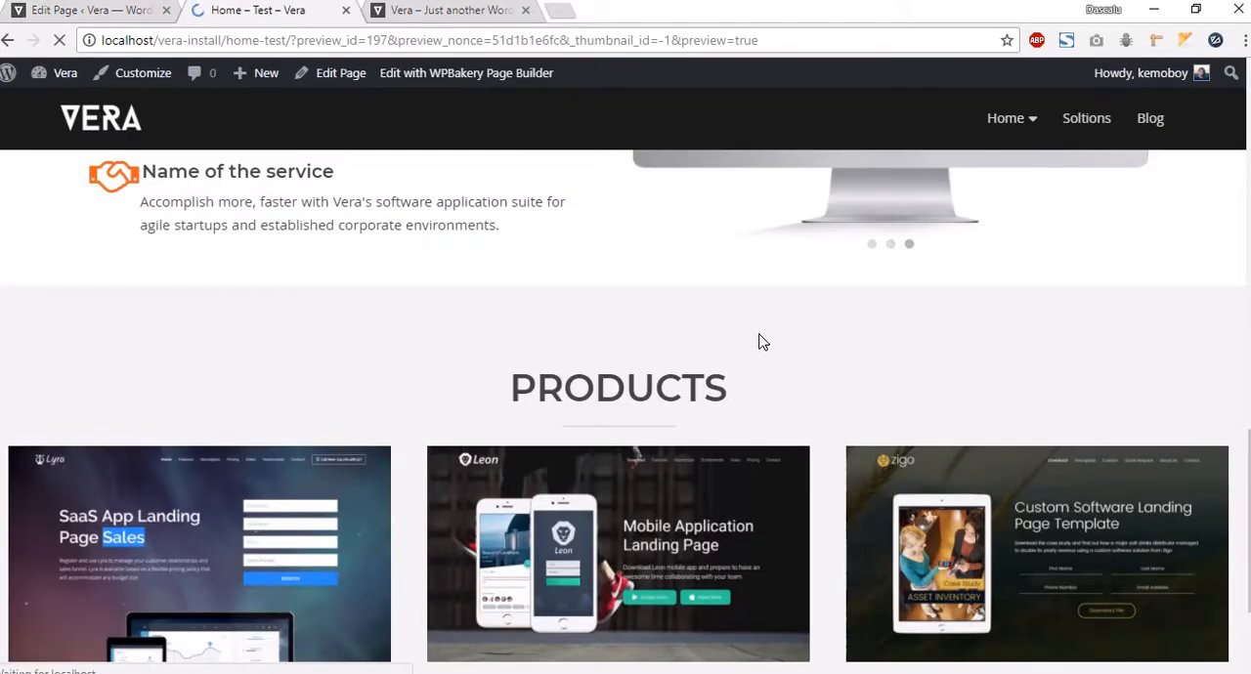
scroll(773, 369, down, 13)
scroll(779, 376, down, 1)
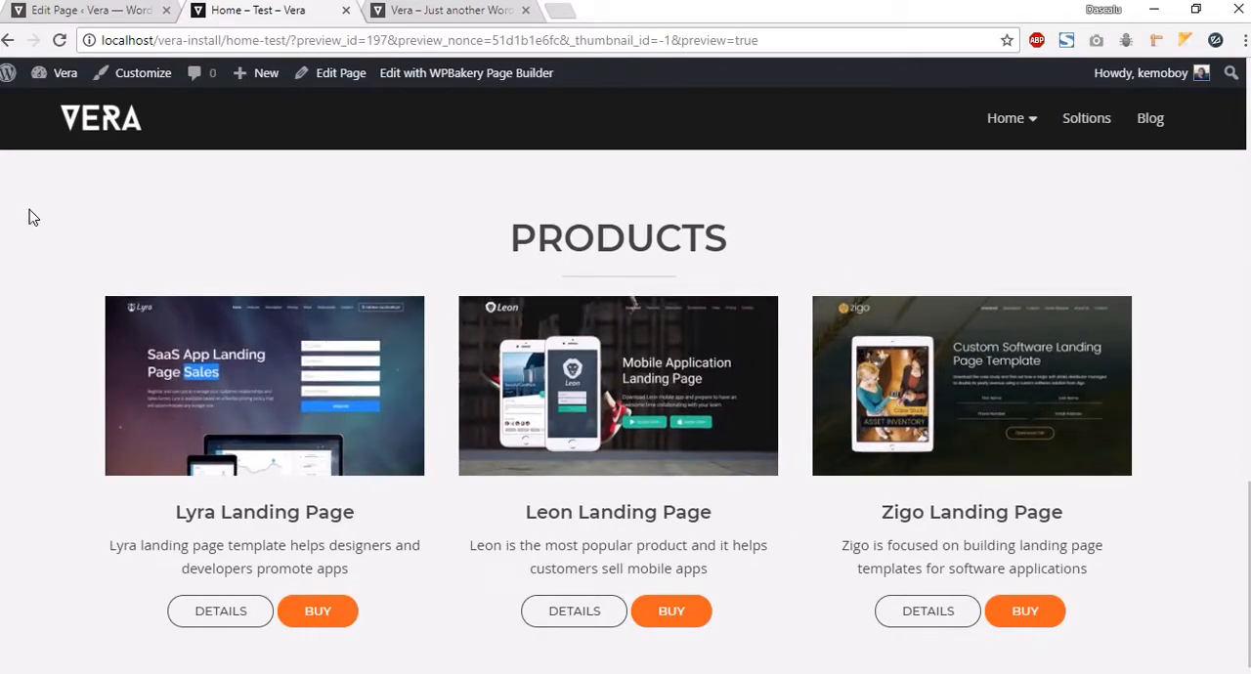
click(97, 10)
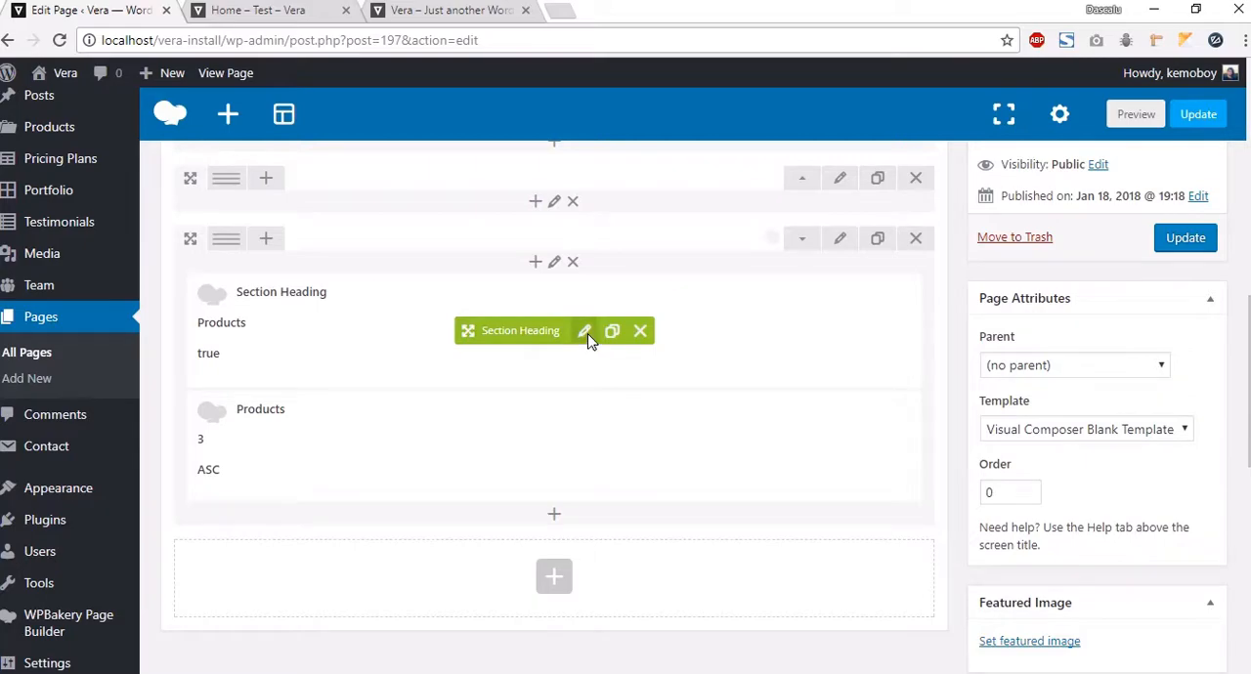
Step: Set the Products section heading's bottom padding to 30px and save it
click(584, 332)
scroll(837, 404, down, 3)
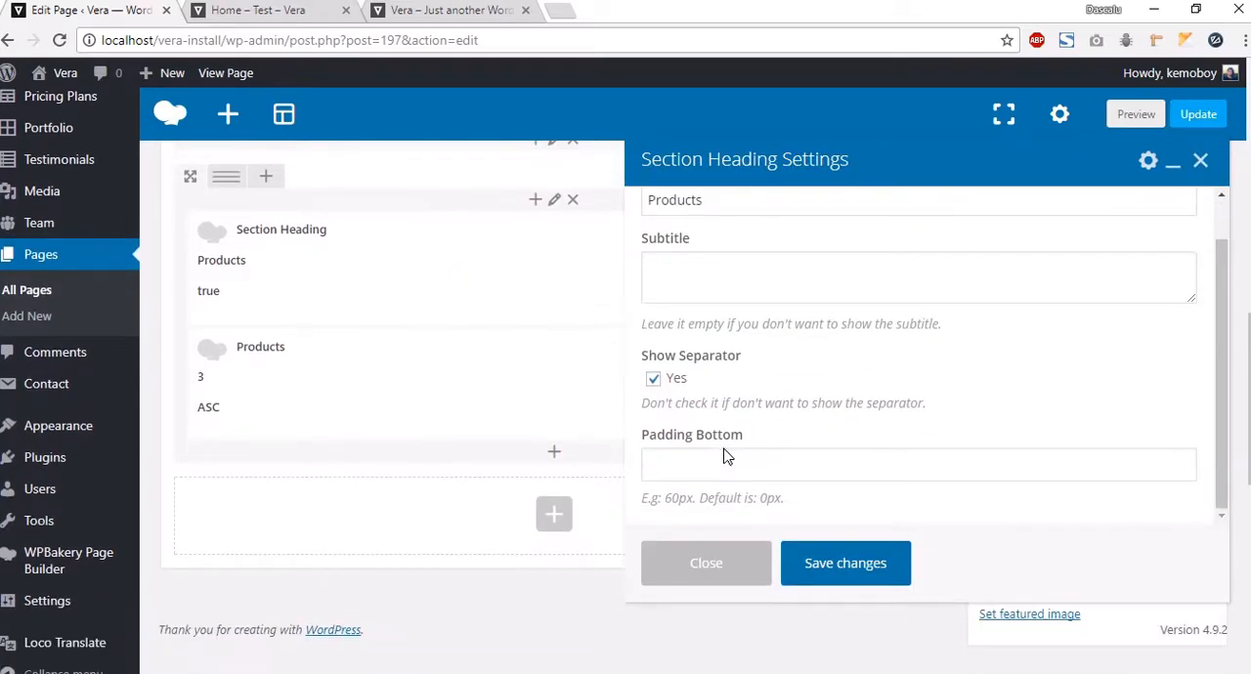
click(718, 466)
text(30px)
click(846, 564)
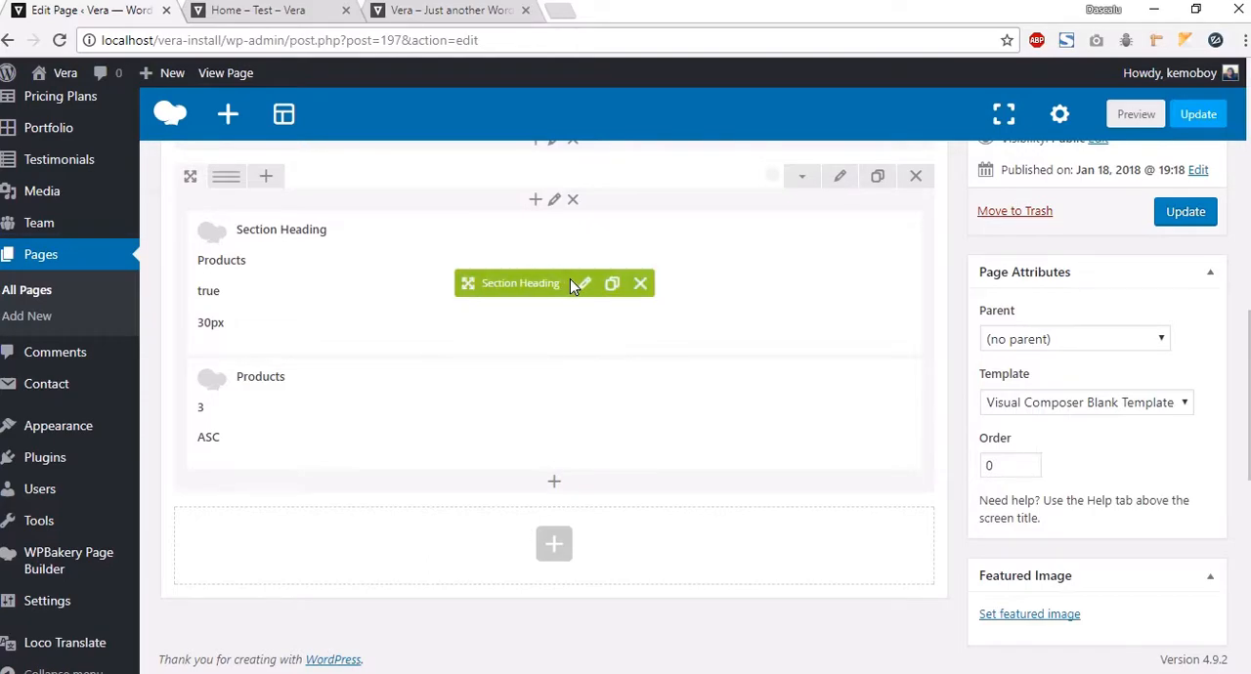
Step: Preview the Products section, open a product's details popup, close it, and return to the editor
click(1134, 115)
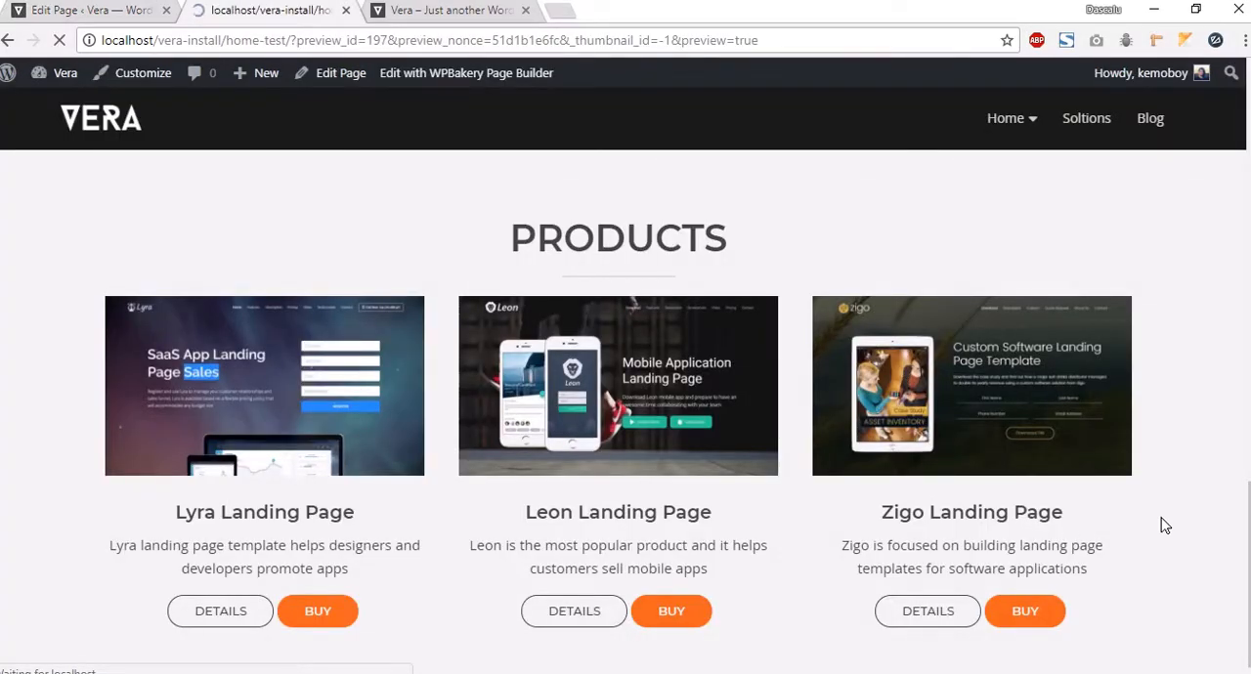
scroll(713, 375, down, 10)
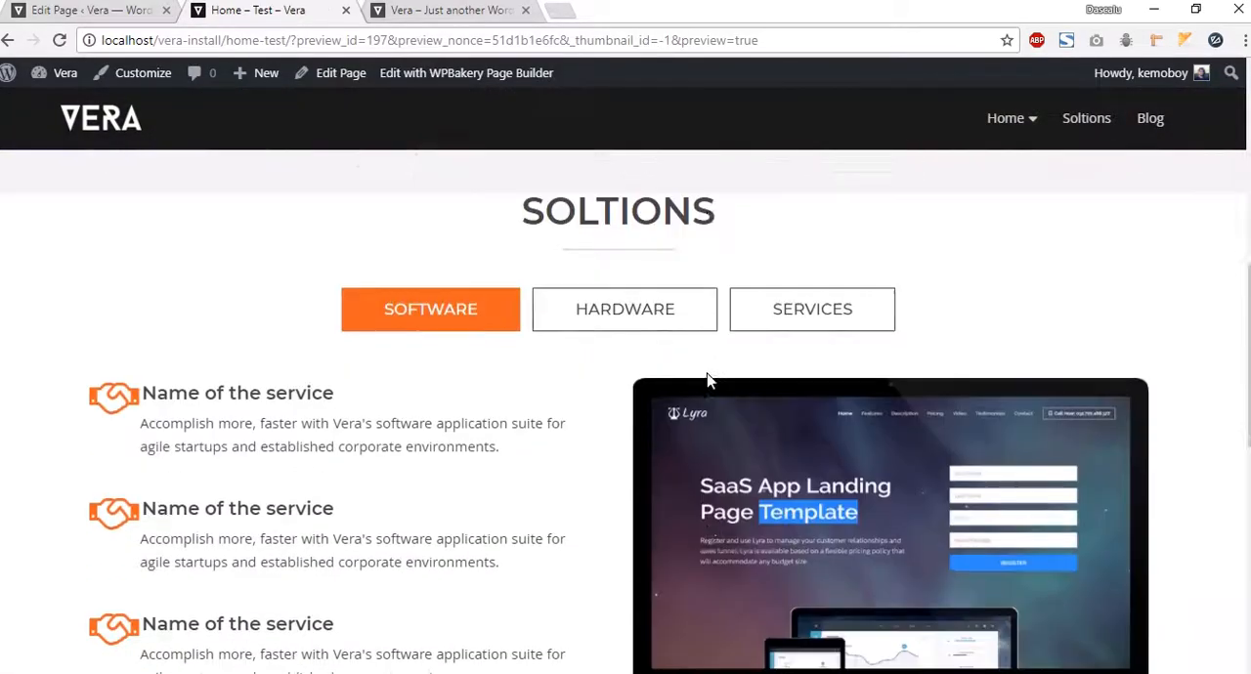
scroll(709, 381, down, 2)
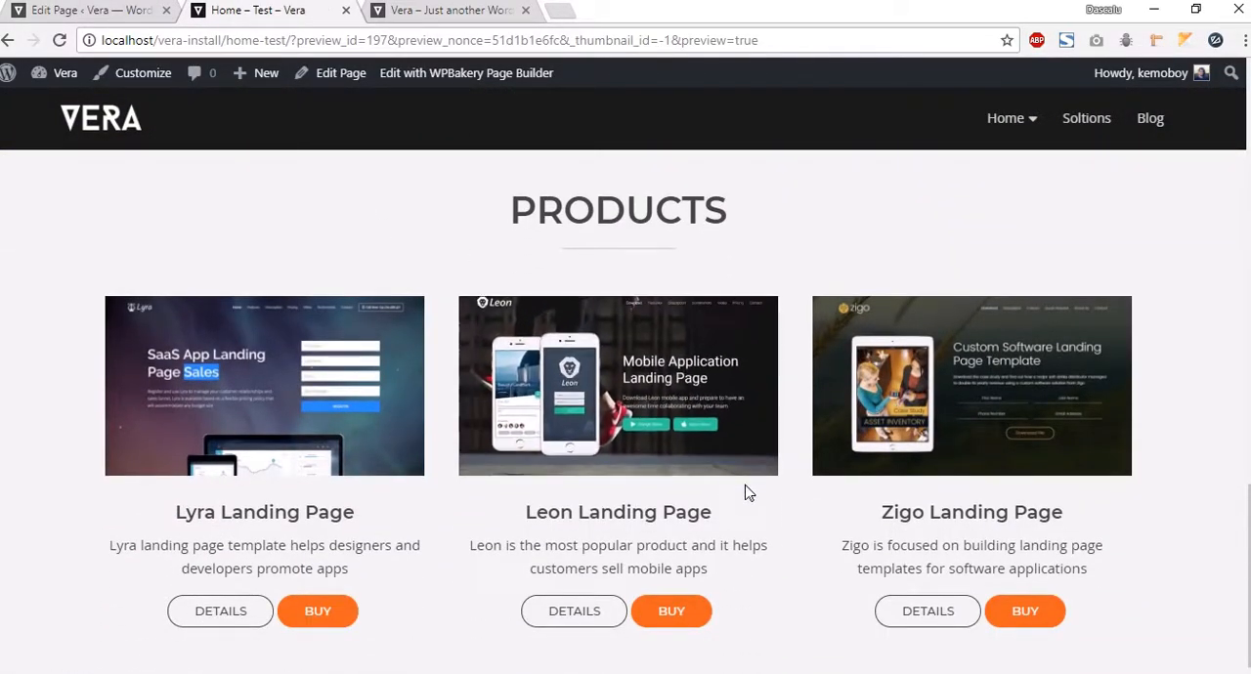
click(315, 403)
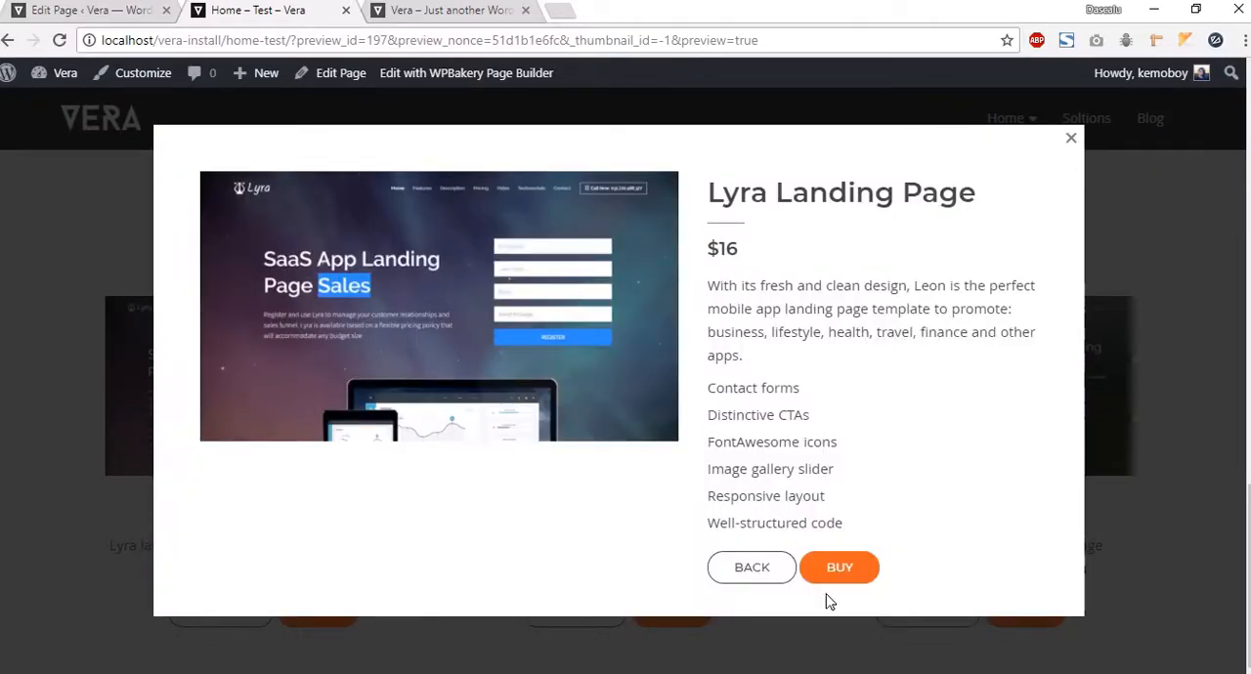
click(753, 579)
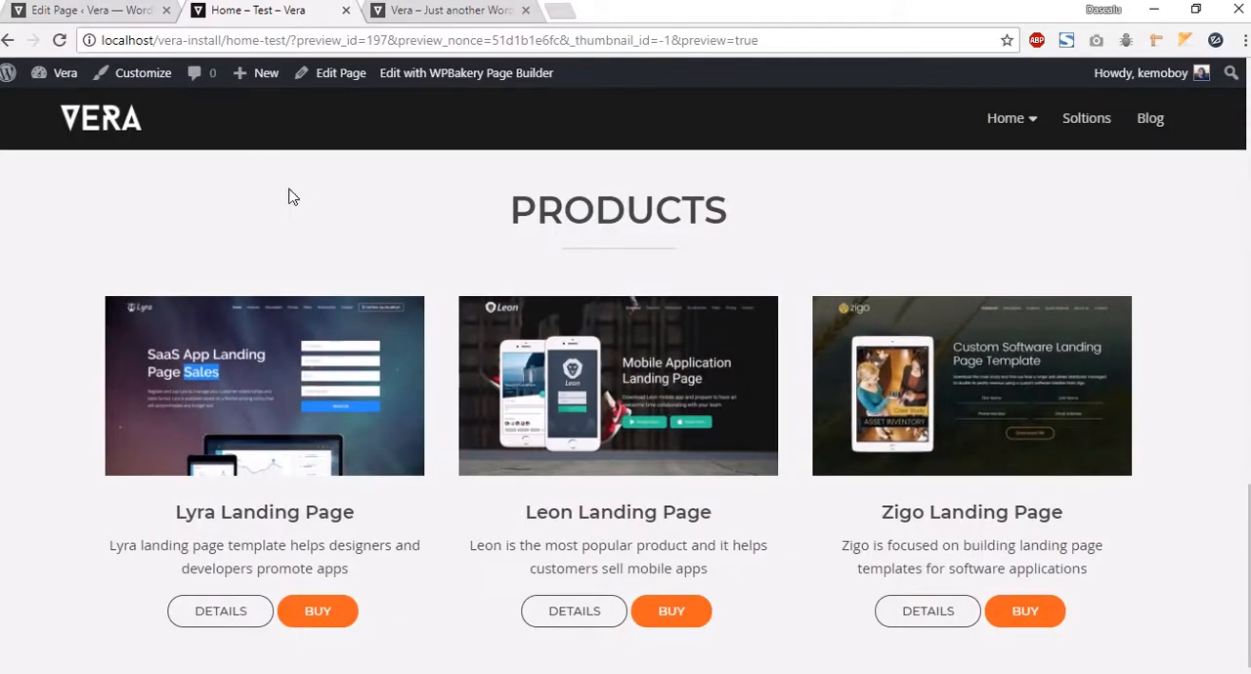
click(73, 14)
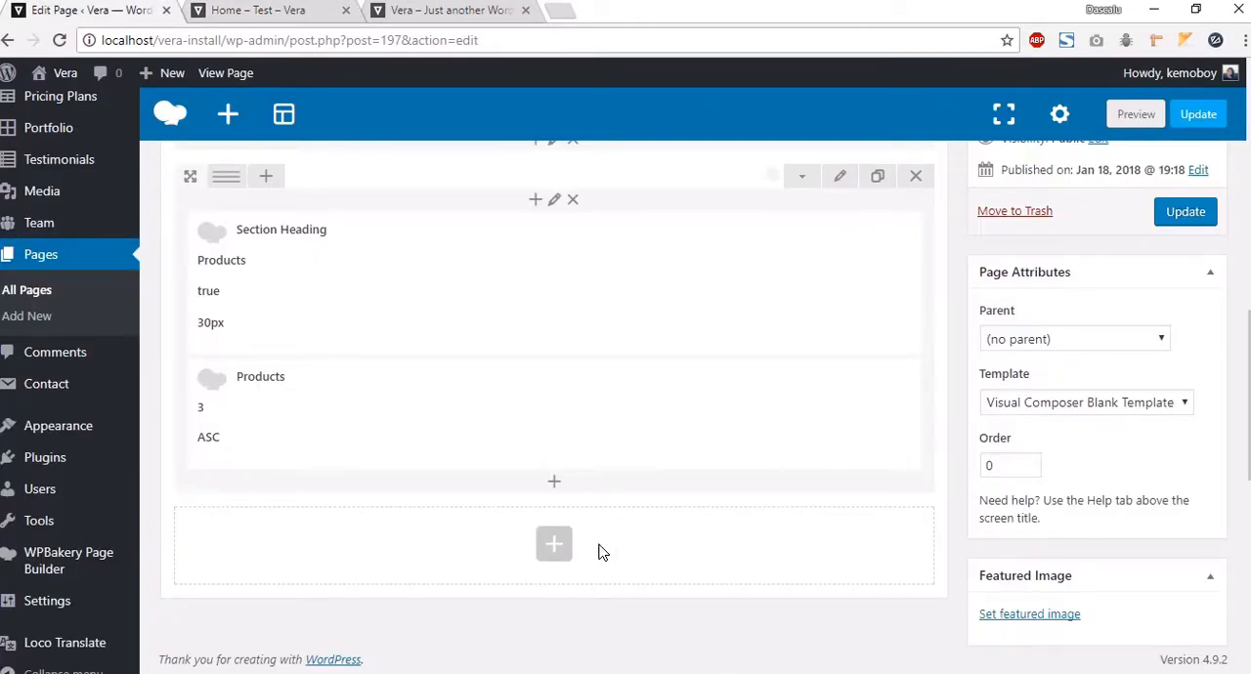
Step: Examine the Pricing section following Products on the Vera demo site, then return to the editor
click(471, 10)
scroll(739, 394, down, 5)
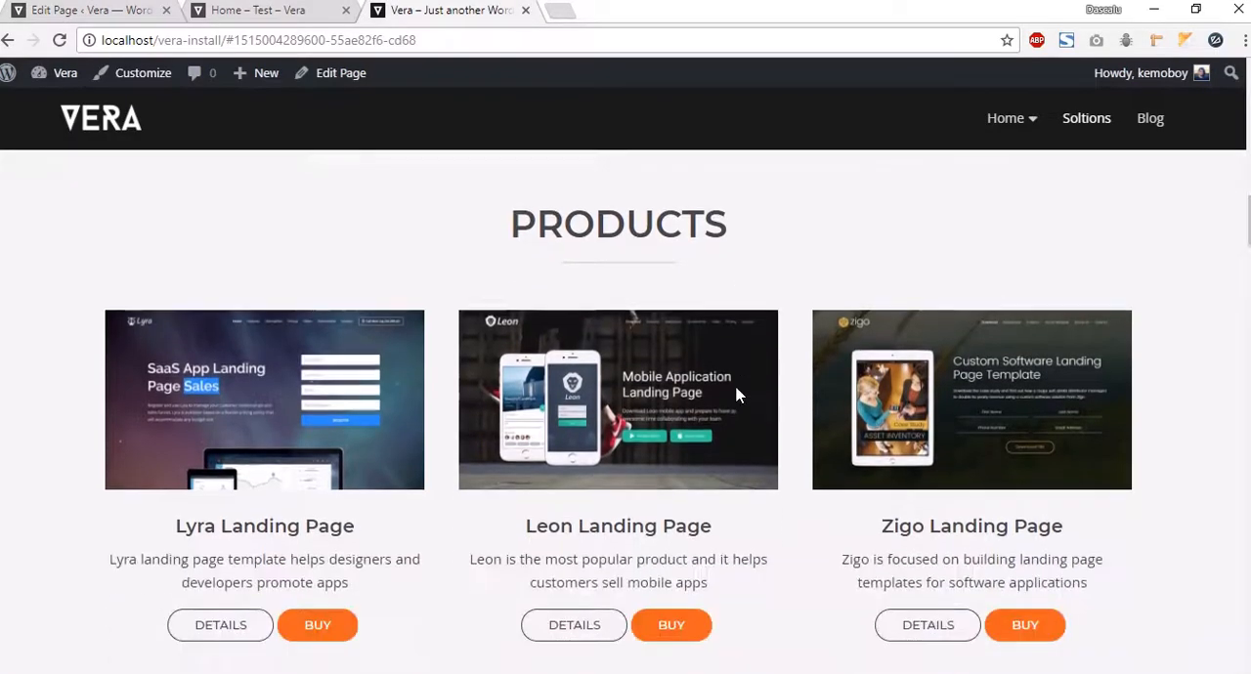
scroll(739, 394, down, 3)
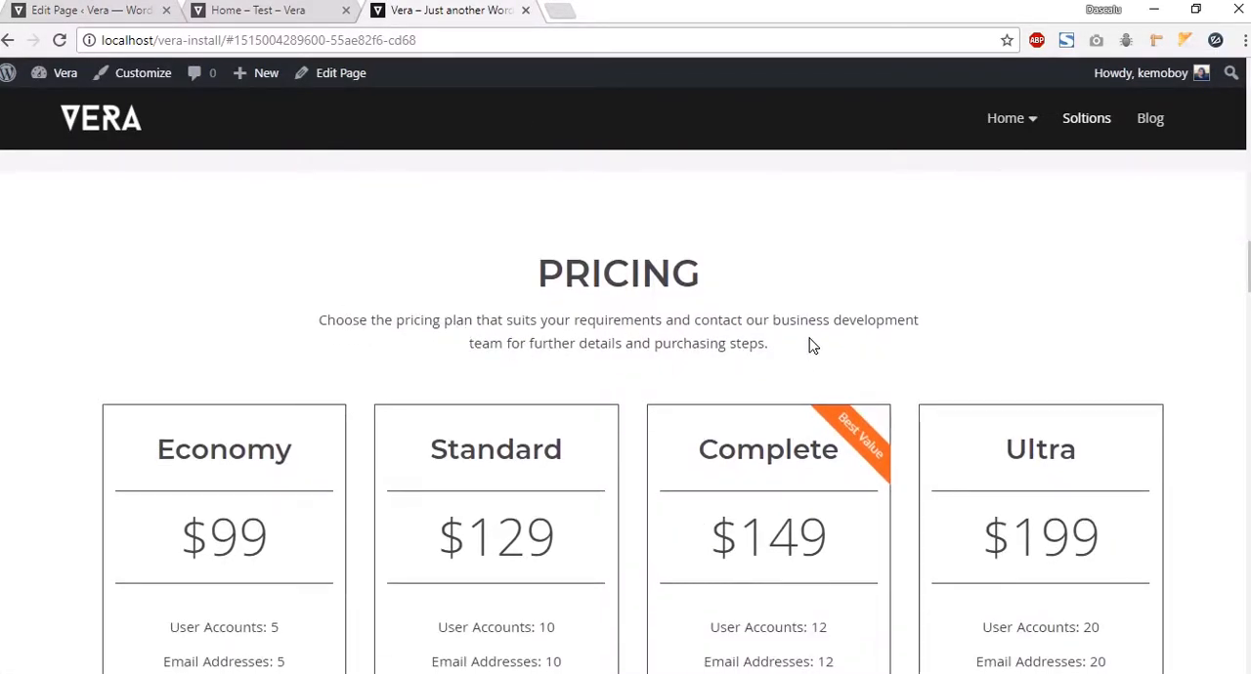
drag(775, 366, 592, 278)
click(843, 352)
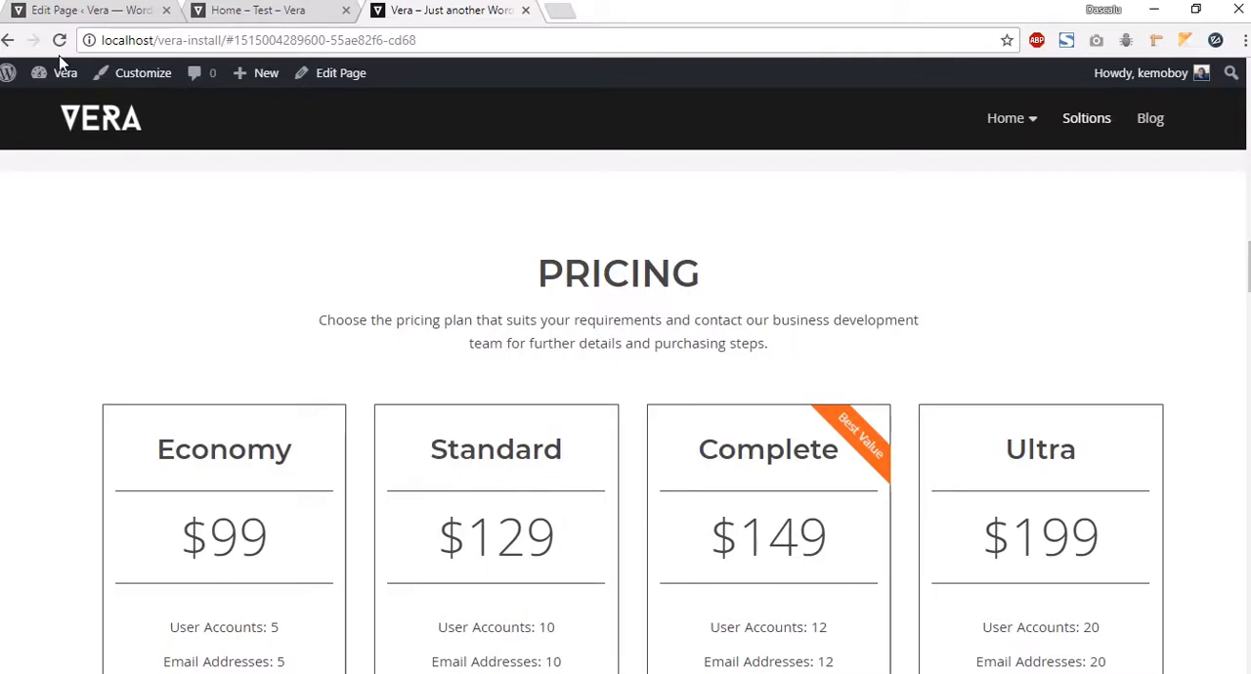
click(95, 11)
Step: Add a new row below Products containing a Vera Section Heading element titled "Prices"
scroll(508, 352, down, 1)
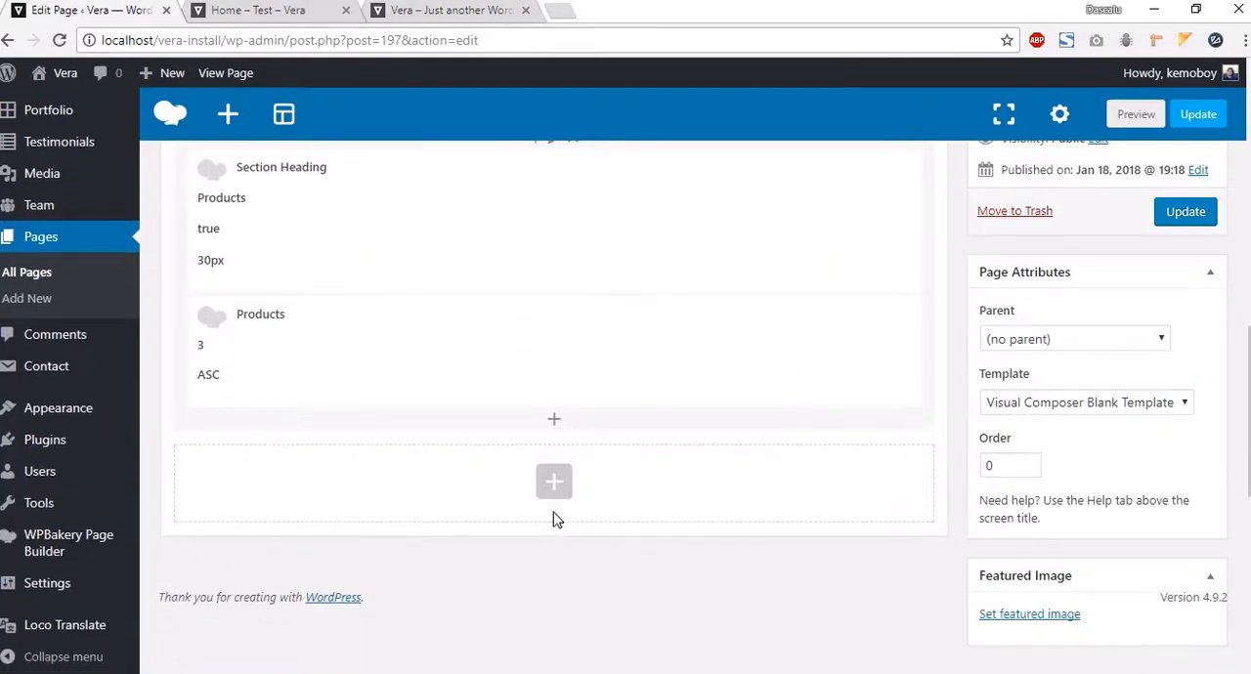
click(550, 483)
click(347, 272)
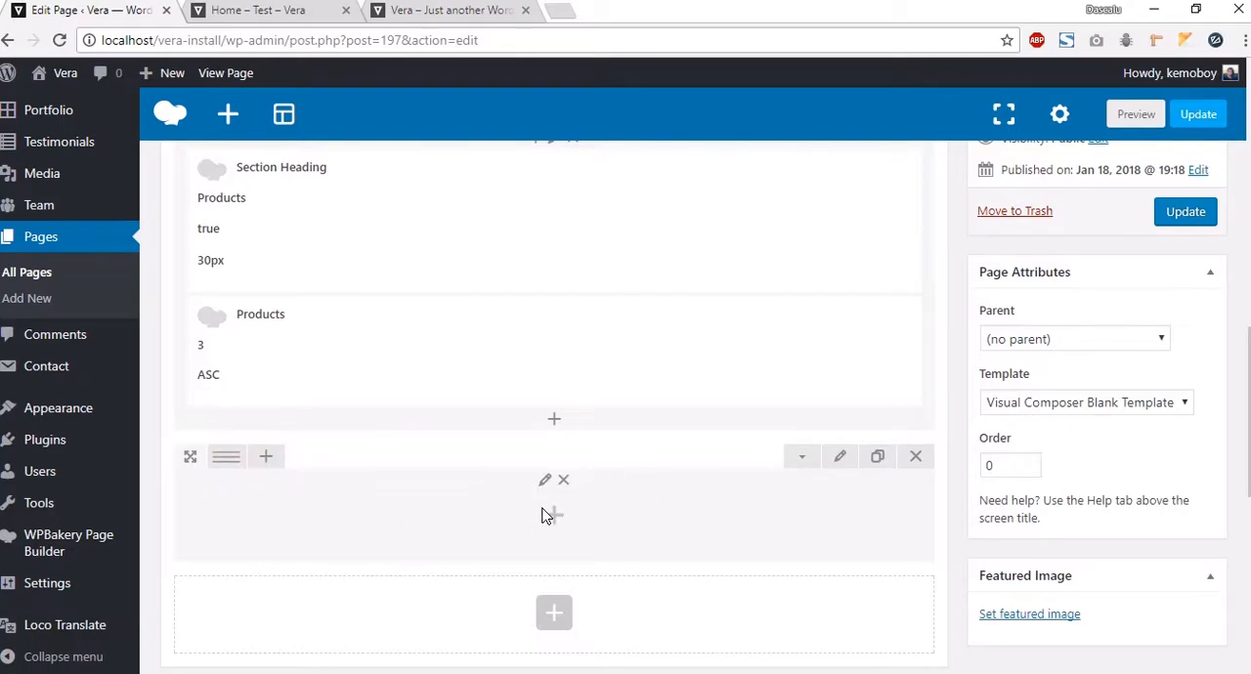
scroll(564, 515, up, 1)
scroll(590, 542, down, 2)
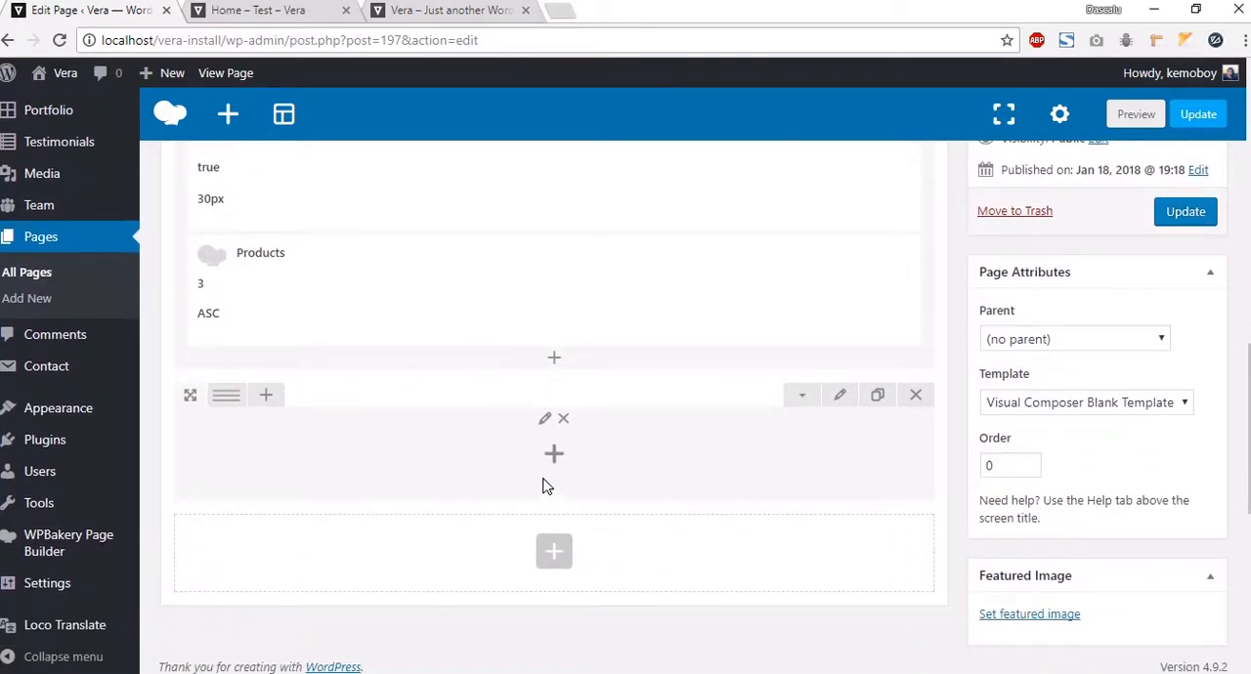
click(553, 454)
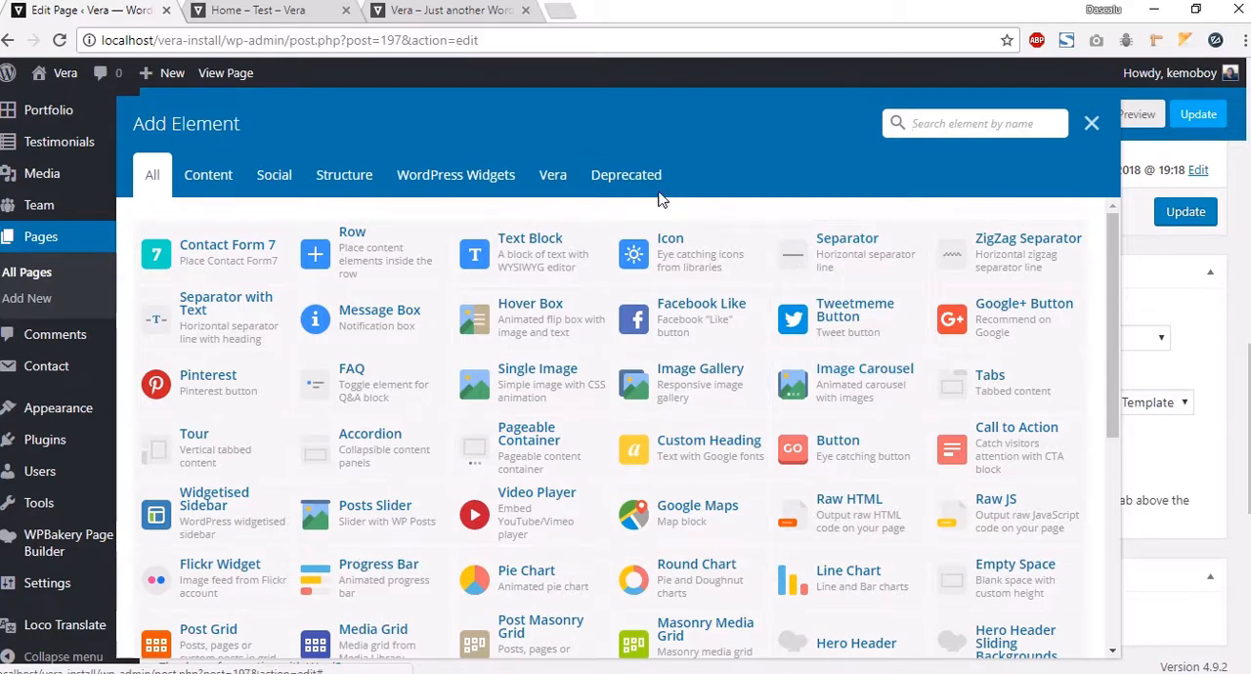
click(549, 184)
click(1016, 256)
click(736, 261)
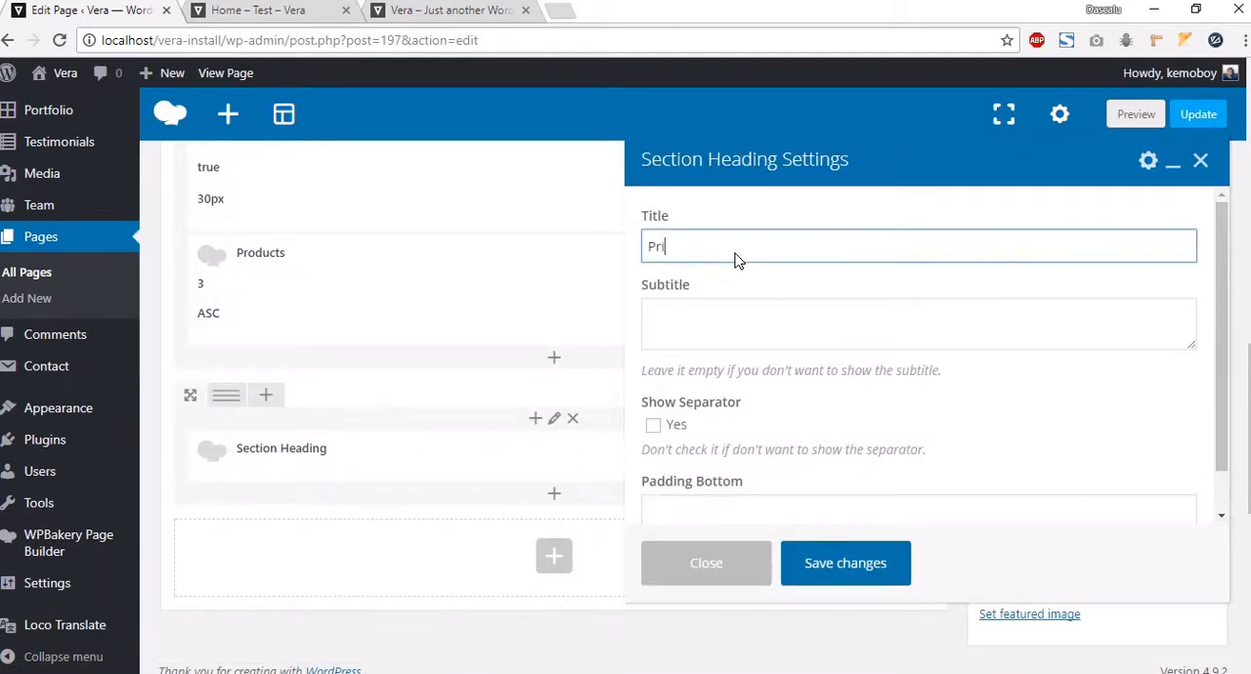
key(Tab)
Step: Copy the Pricing subtitle text from the Vera demo site and paste it as the heading's subtitle
click(430, 12)
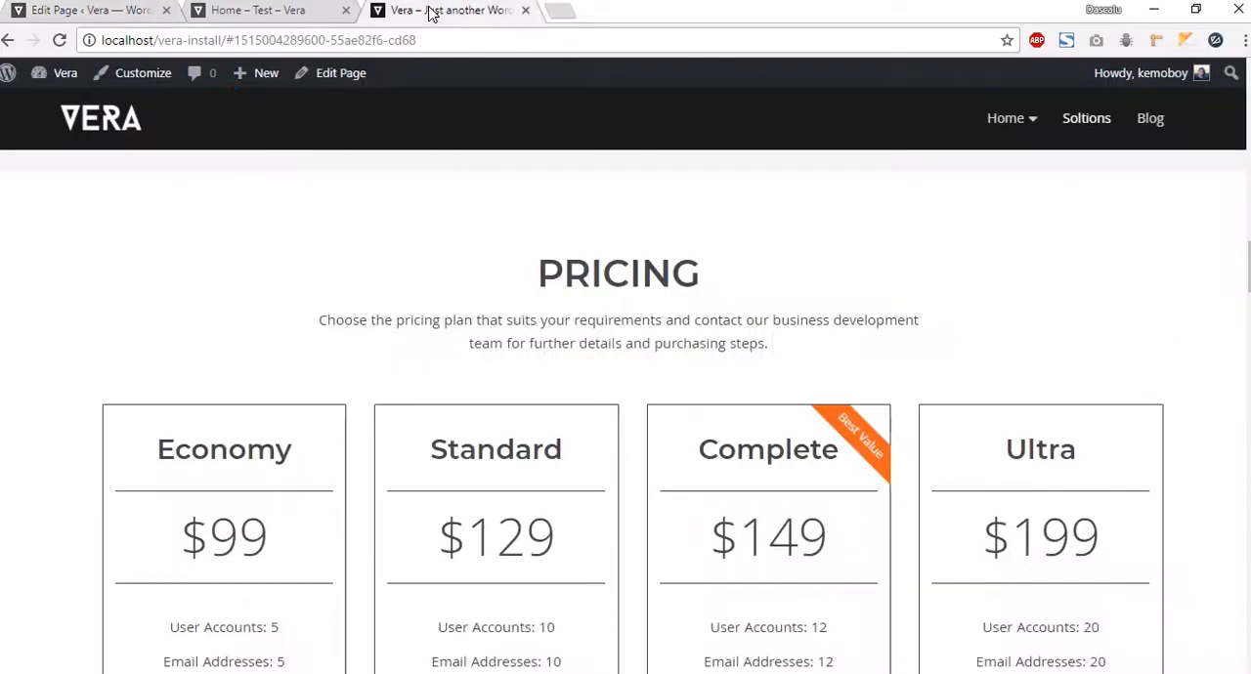
drag(797, 332, 313, 316)
key(ctrl+c)
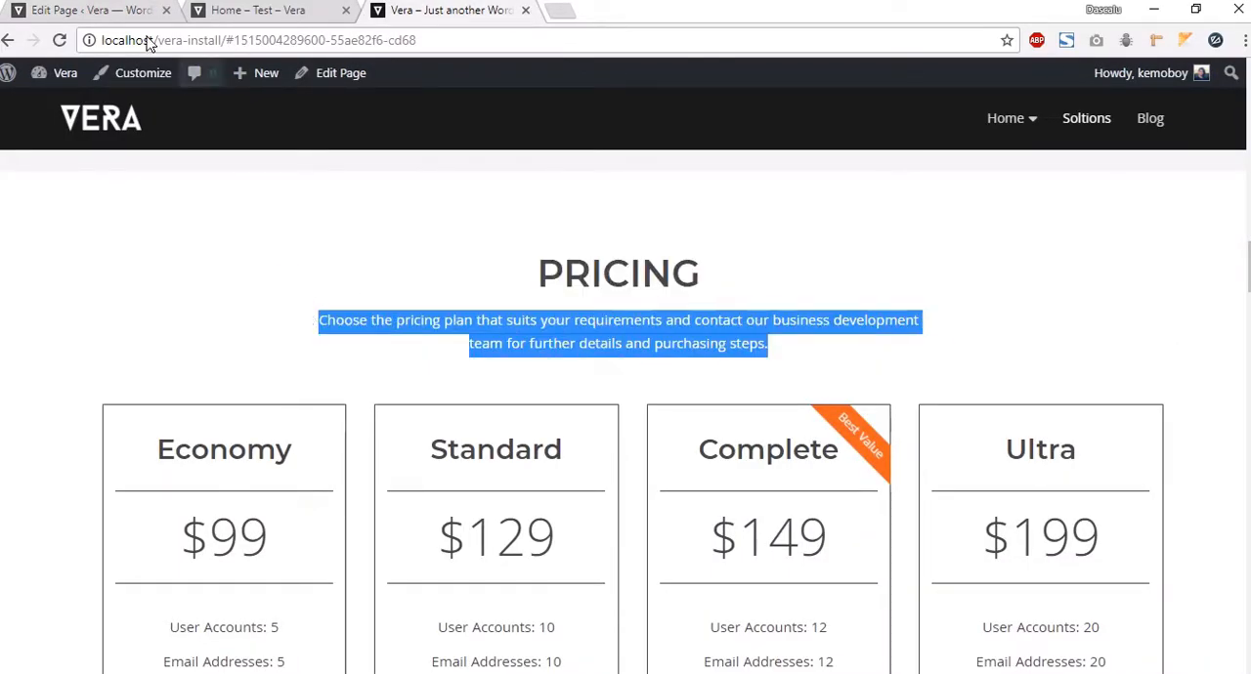
click(107, 16)
key(ctrl+v)
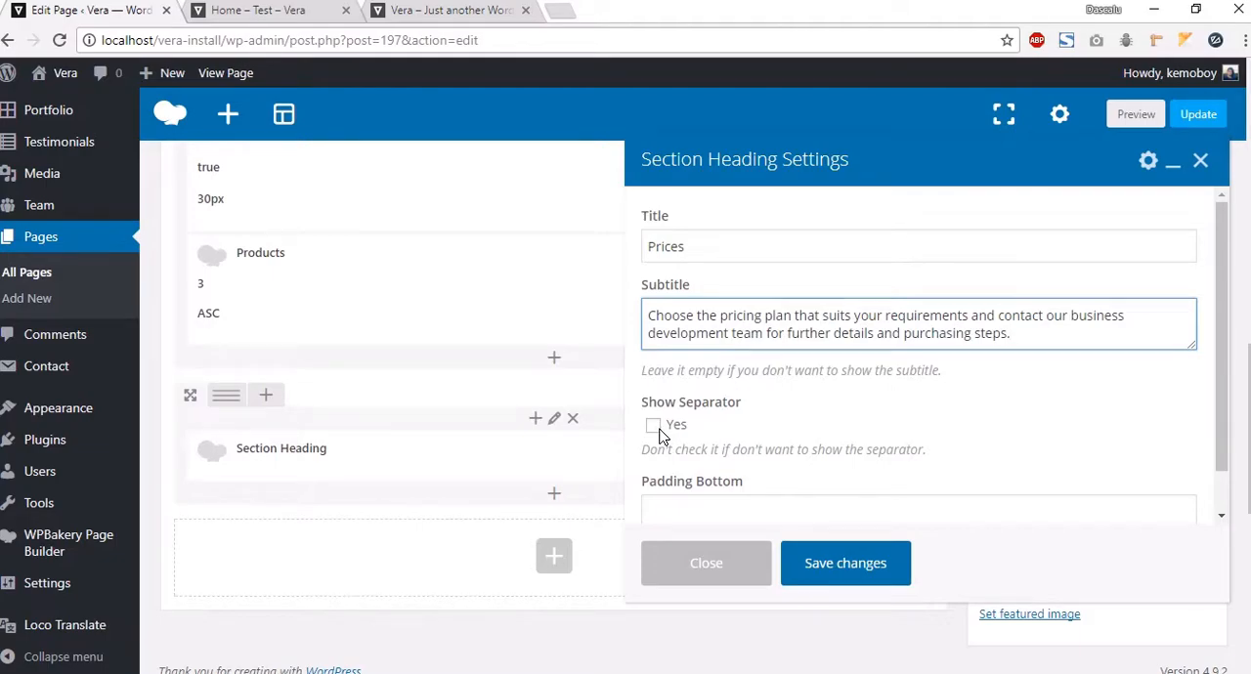
Step: Set the Prices heading's bottom padding to 30 and save the element
scroll(724, 470, down, 1)
click(712, 478)
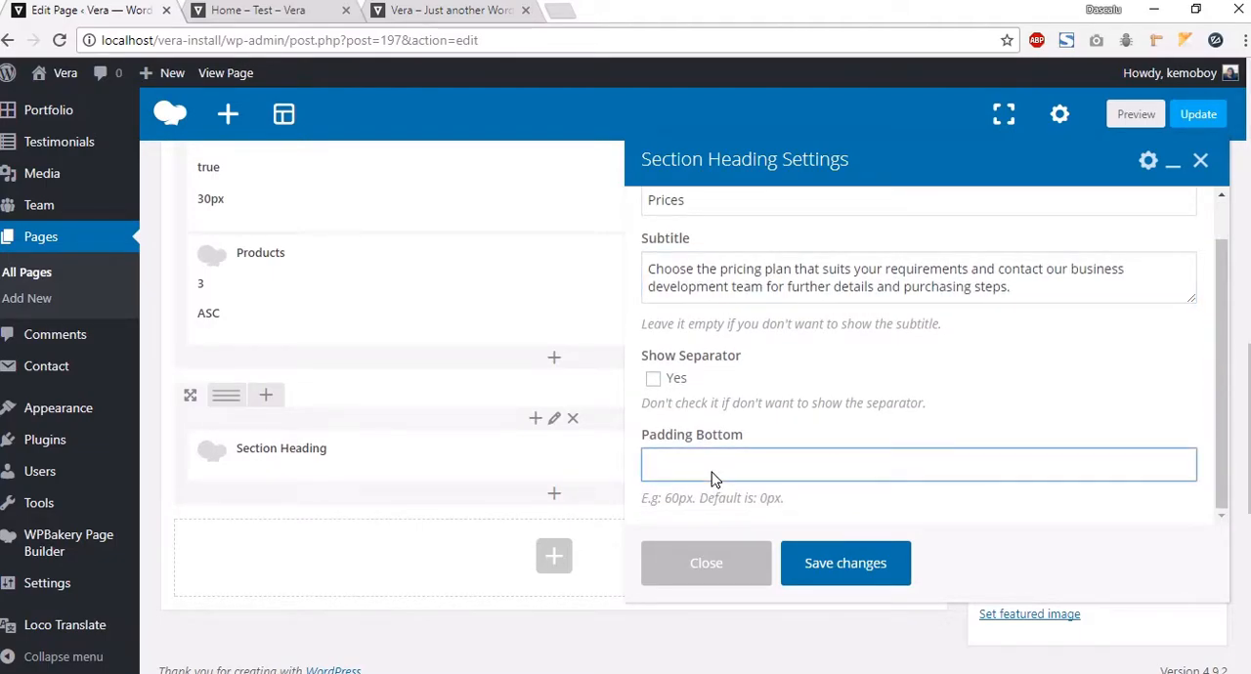
click(832, 561)
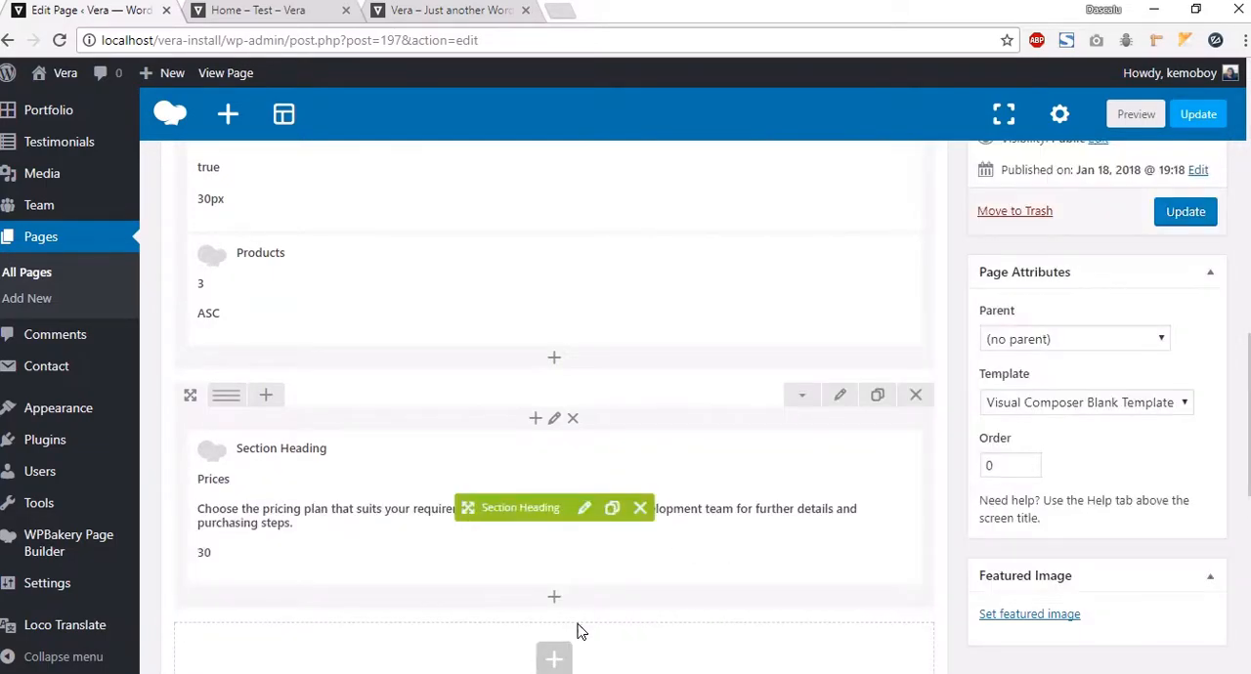
Step: Add a Pricing Plans element below the Prices heading showing 4 plans in Ascending order
scroll(572, 593, down, 2)
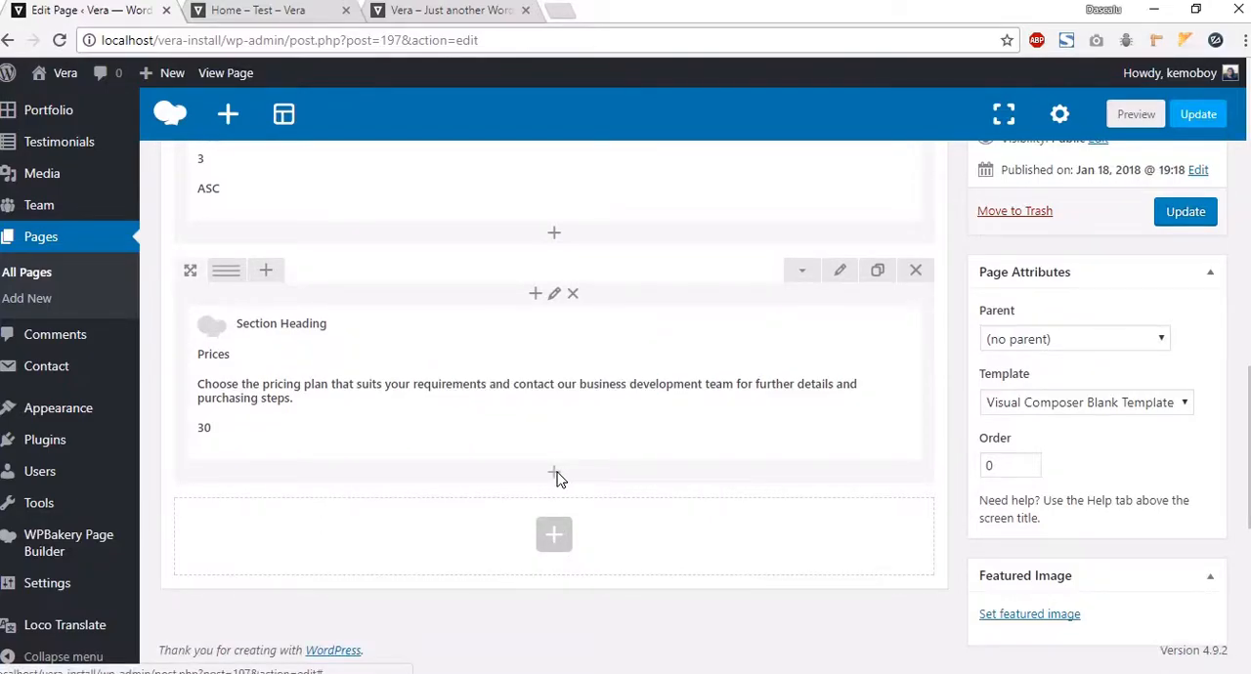
click(554, 473)
click(549, 174)
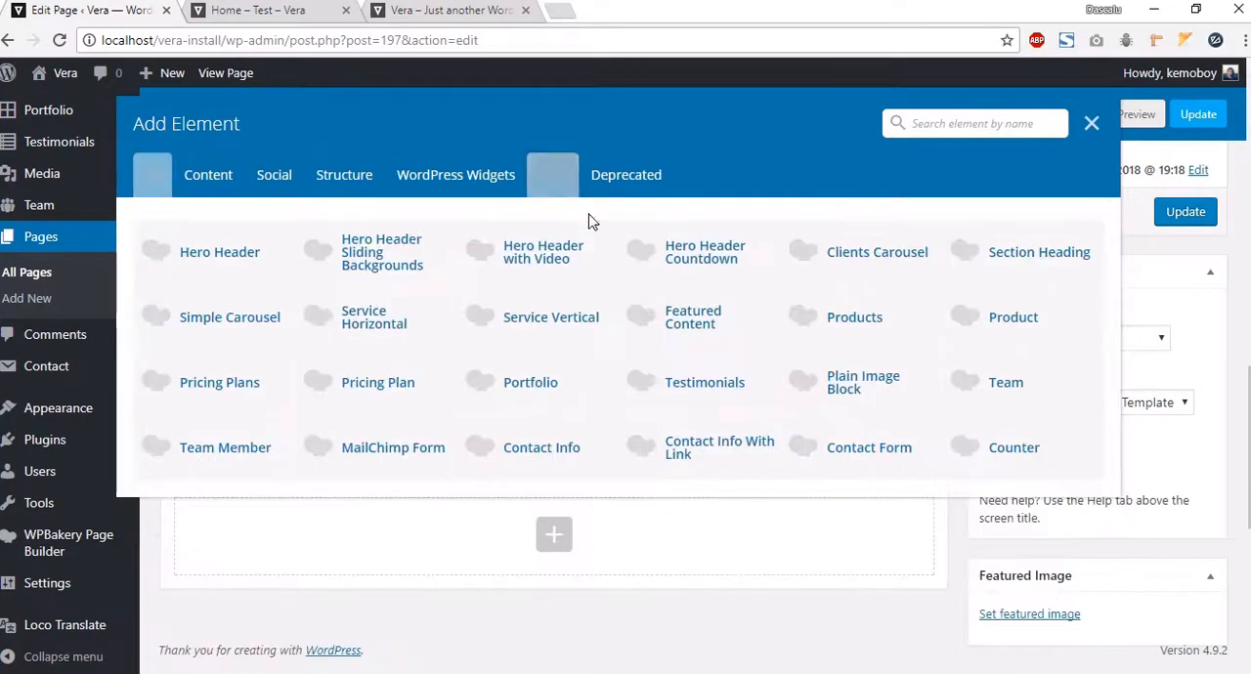
click(244, 402)
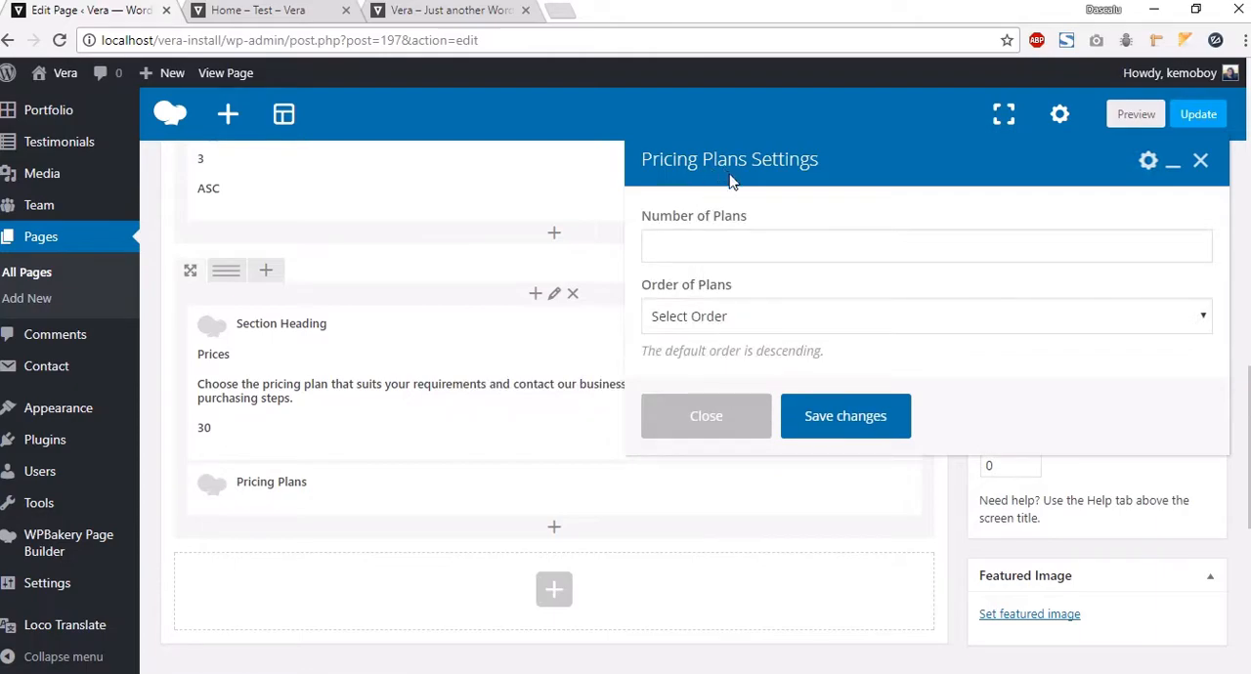
click(724, 253)
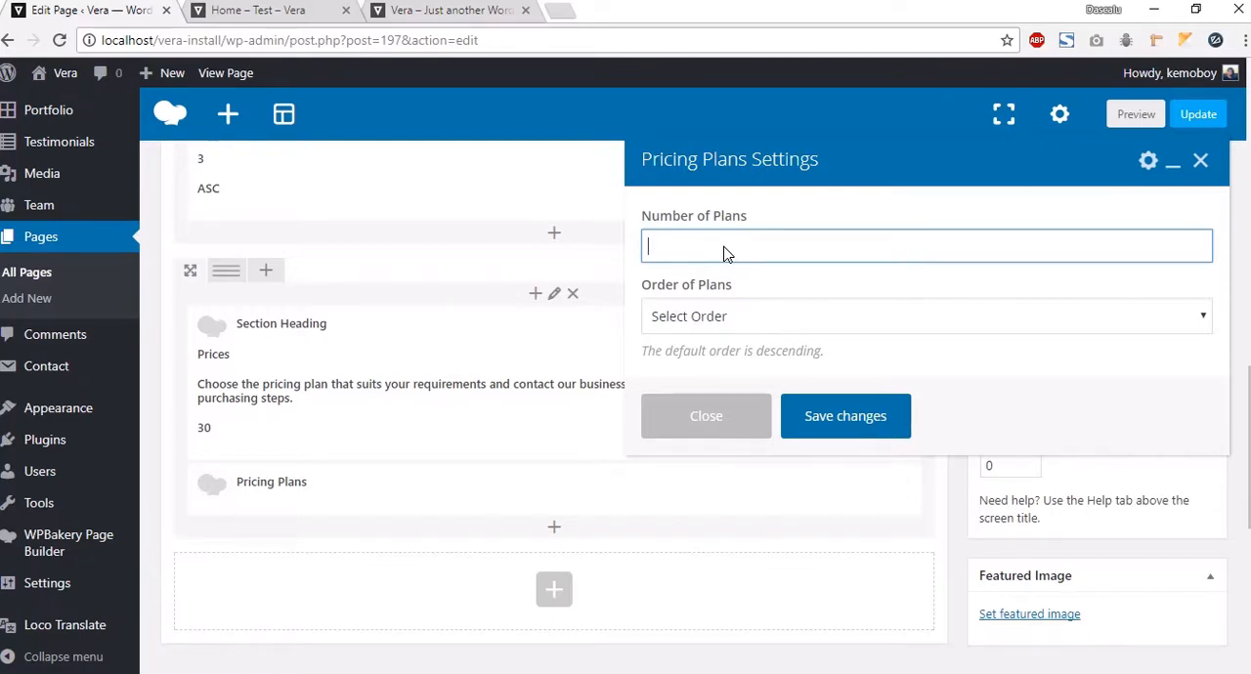
click(453, 12)
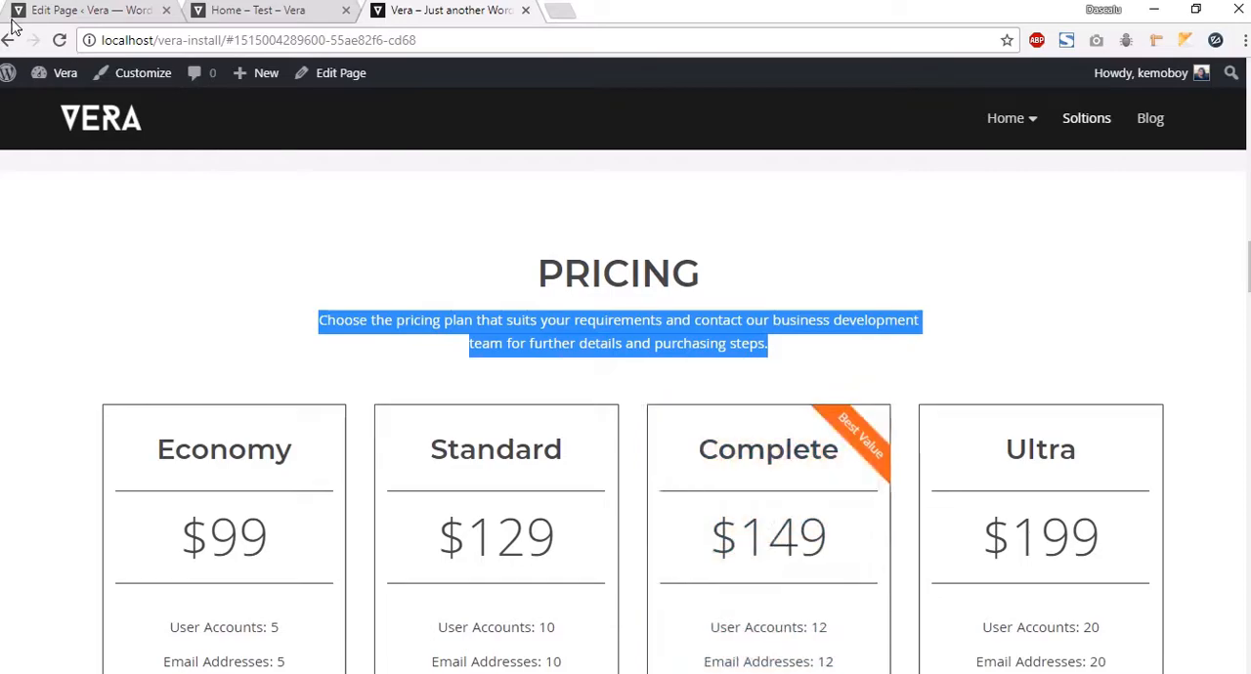
click(83, 14)
click(760, 322)
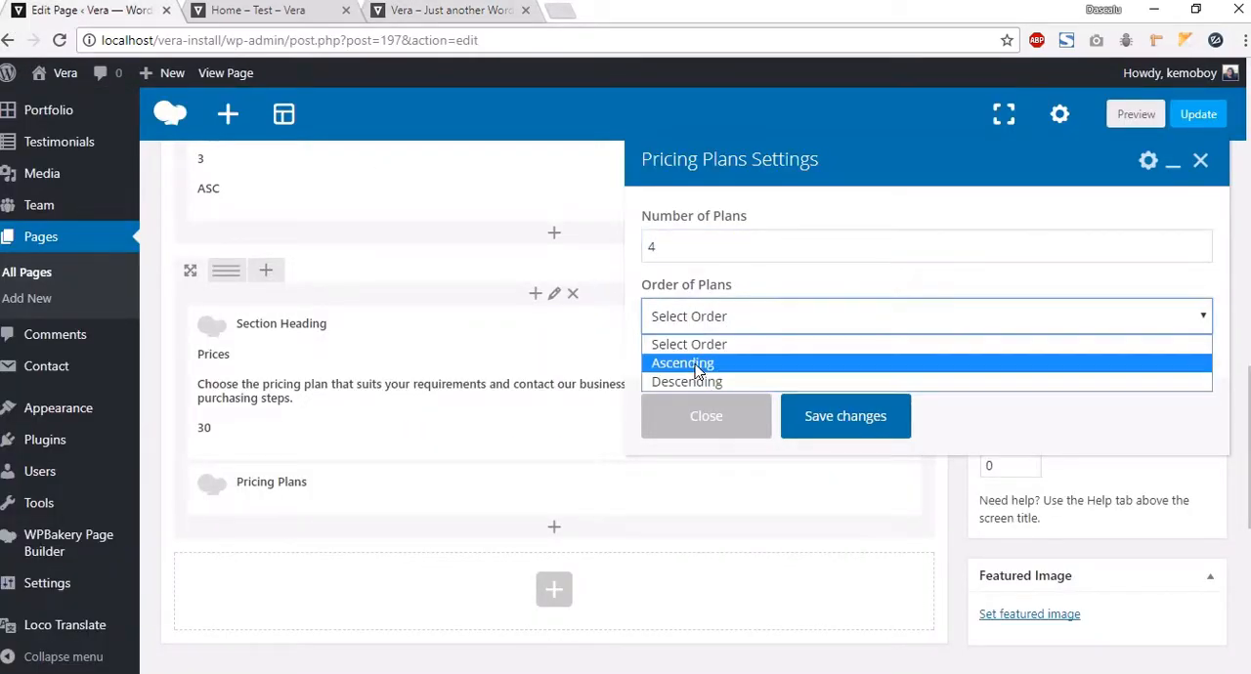
click(698, 366)
click(838, 414)
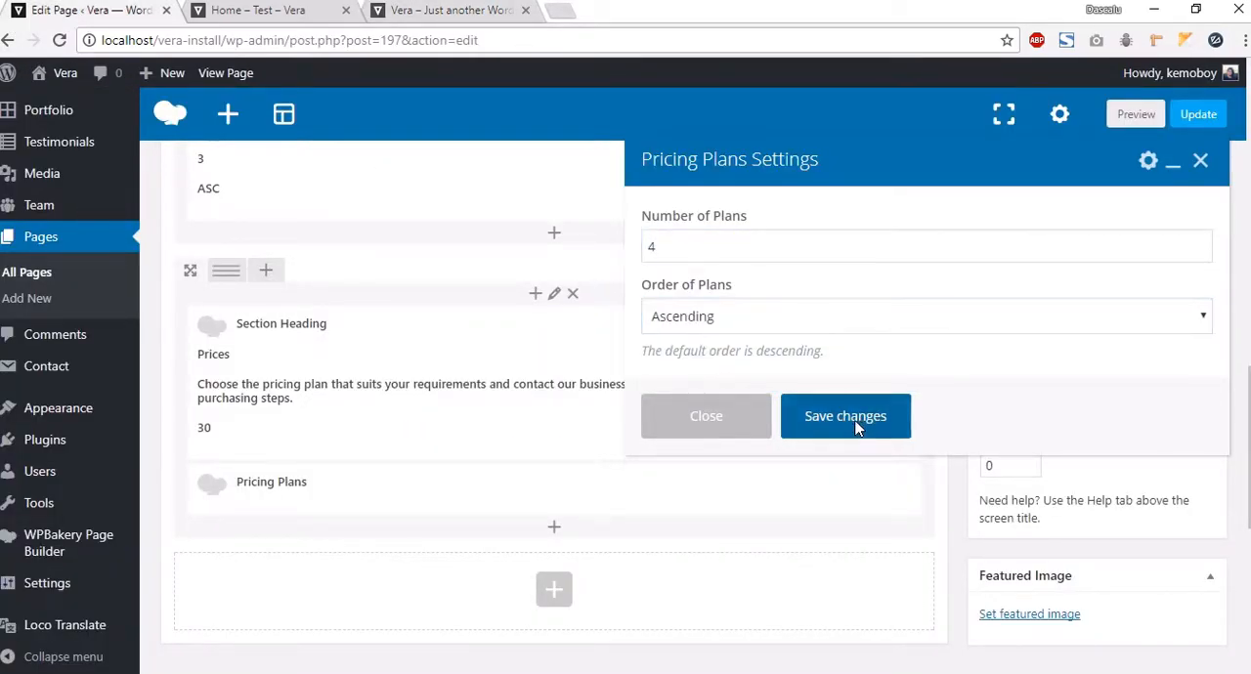
Step: Preview the new Pricing section and return to the editor
click(1134, 115)
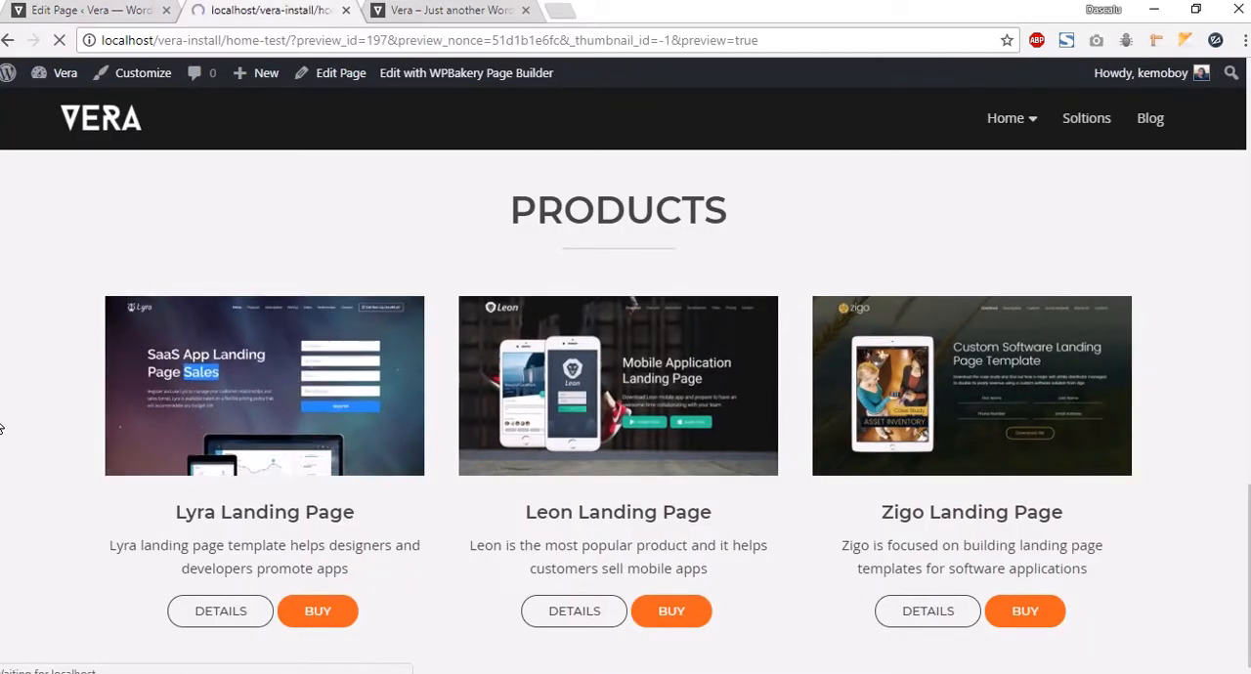
scroll(4, 448, down, 15)
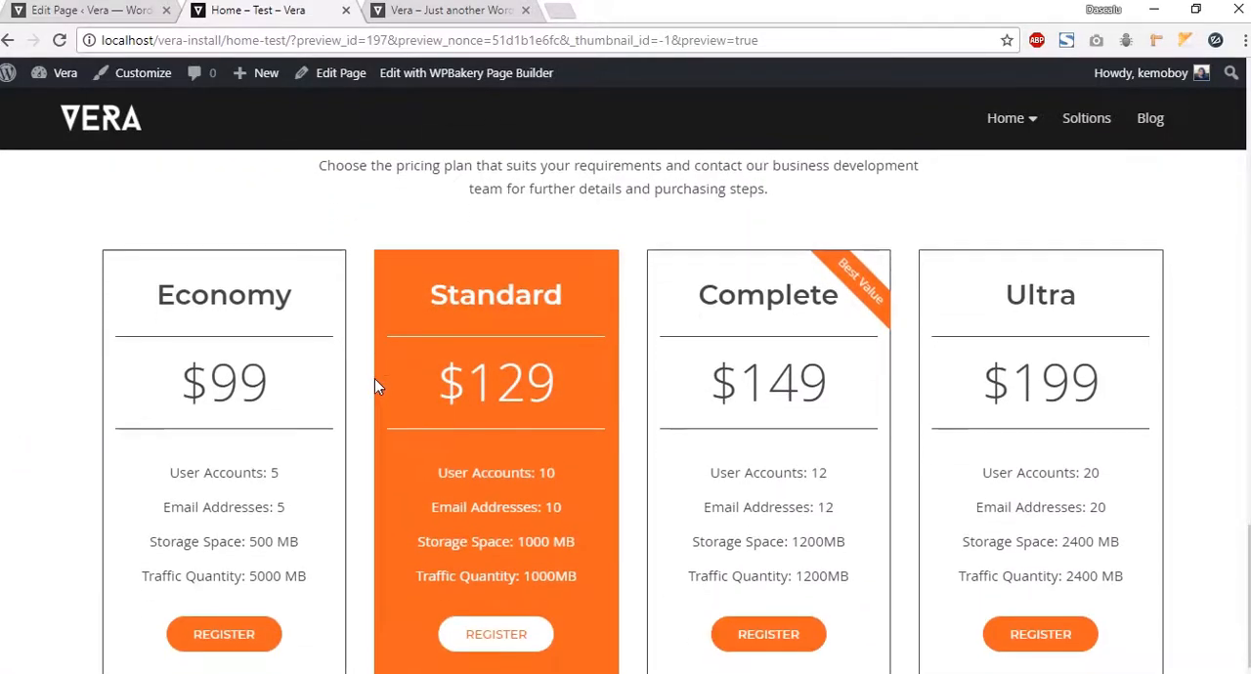
scroll(281, 125, up, 1)
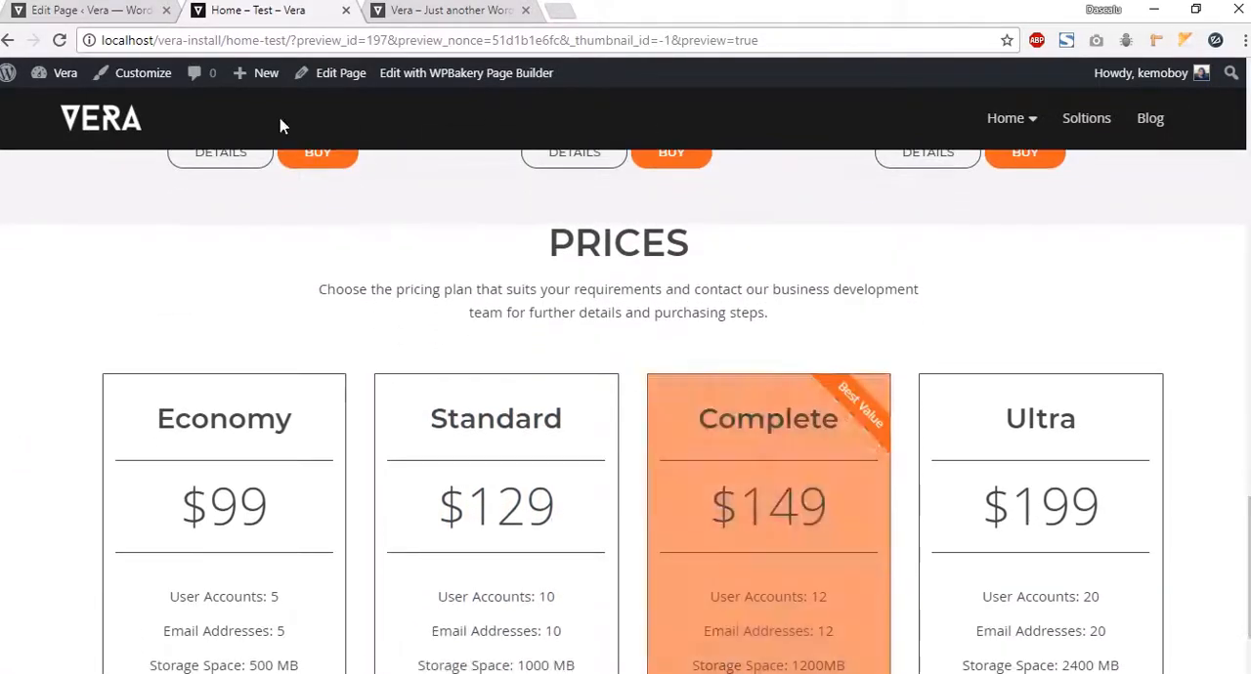
click(78, 11)
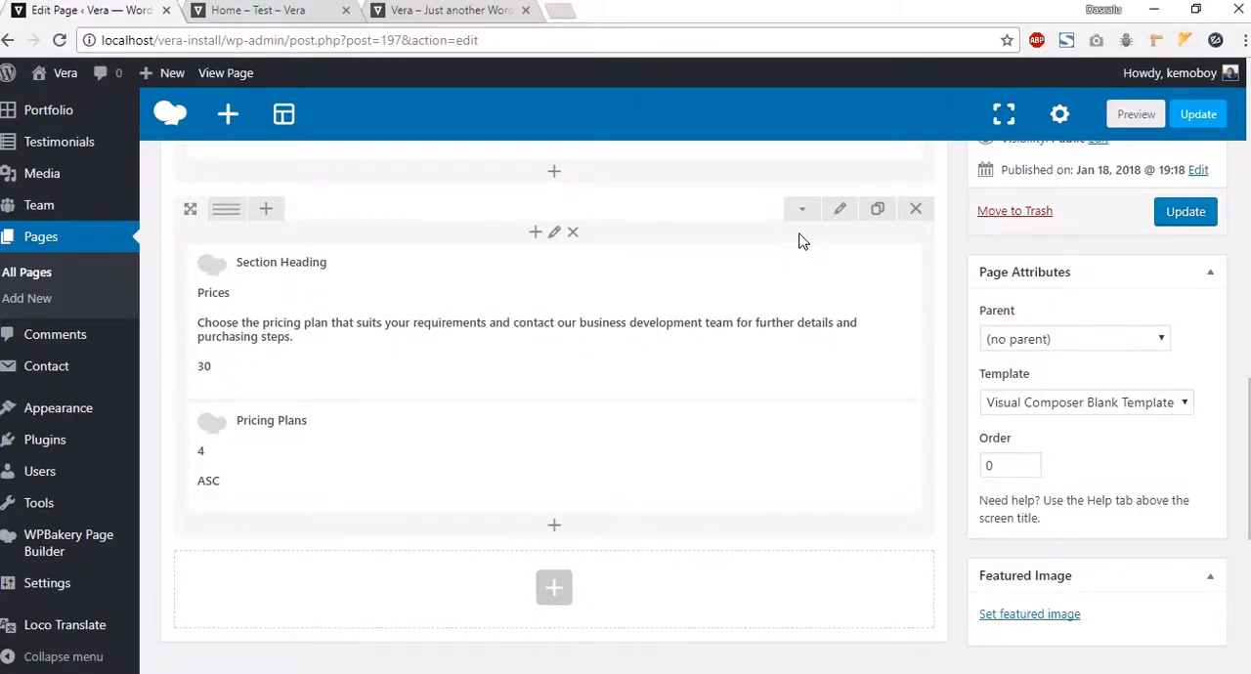
Step: Inspect the Pricing row's design options padding, save the row settings, and preview the Pricing section again
click(839, 211)
click(769, 210)
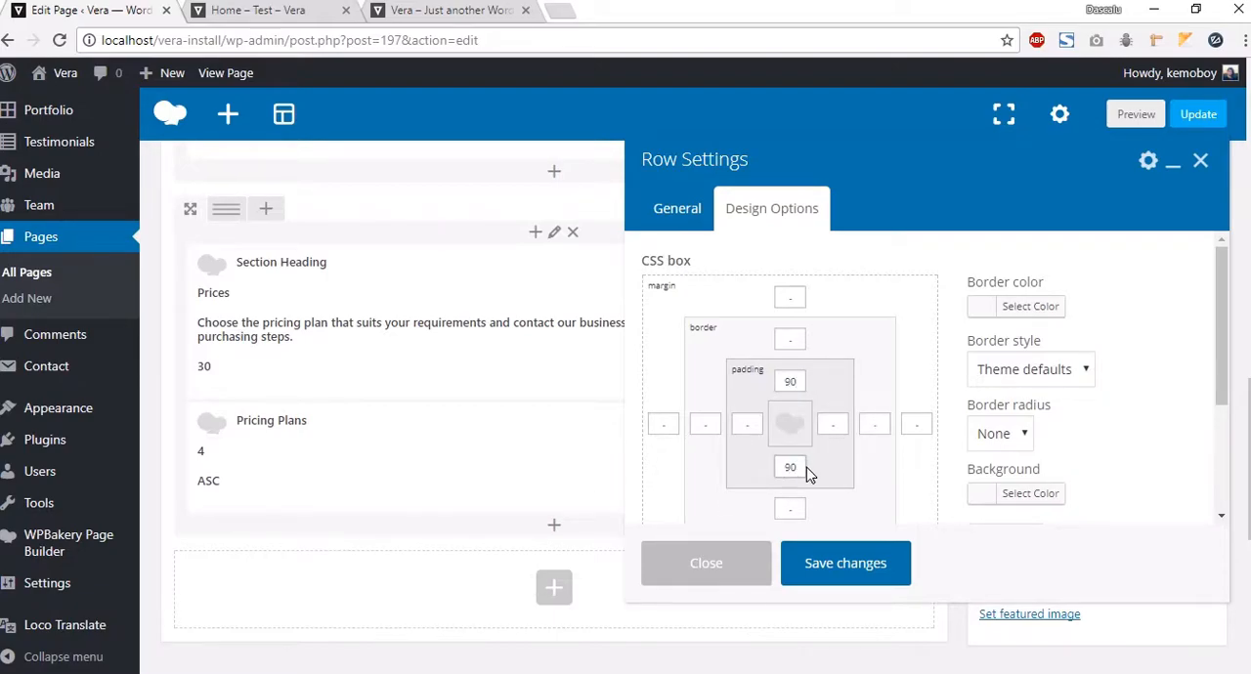
click(850, 564)
click(1134, 114)
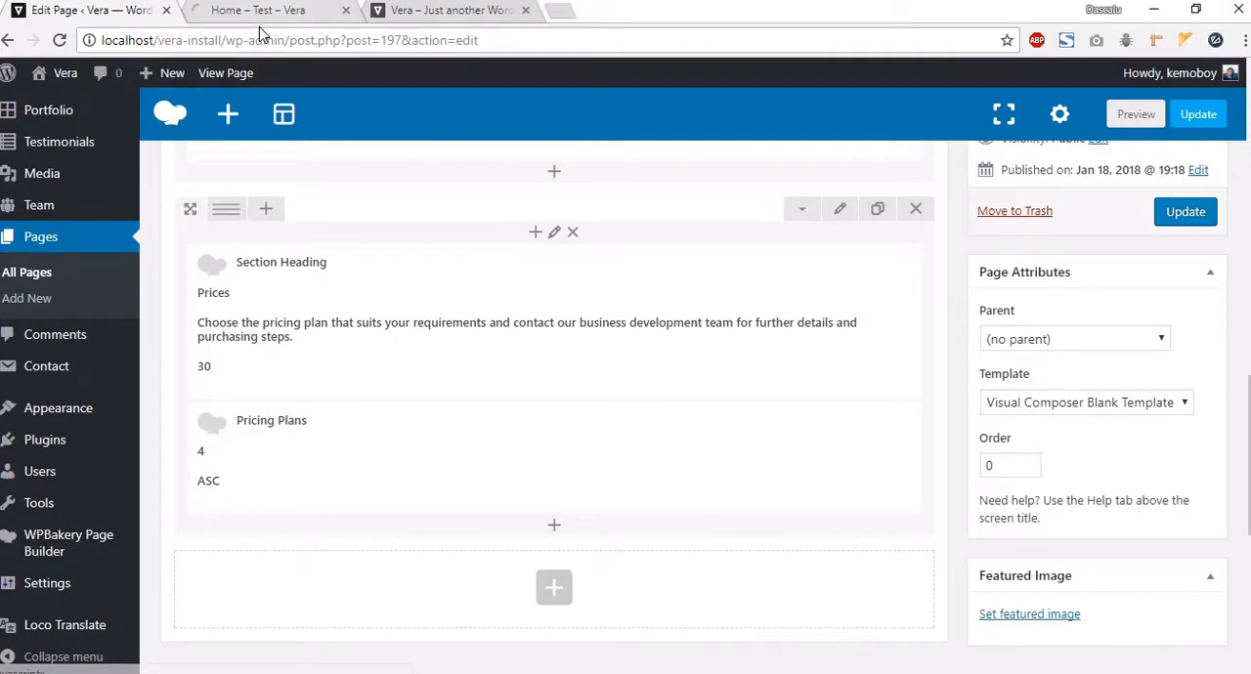
click(278, 14)
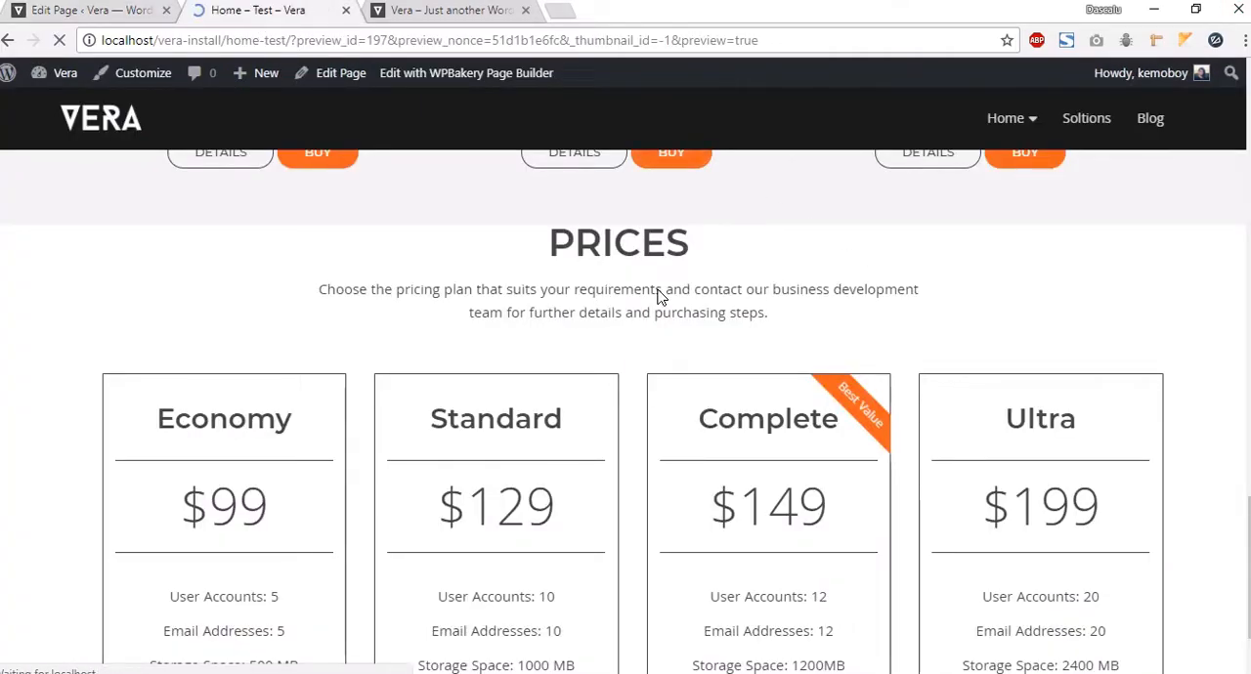
scroll(67, 234, down, 15)
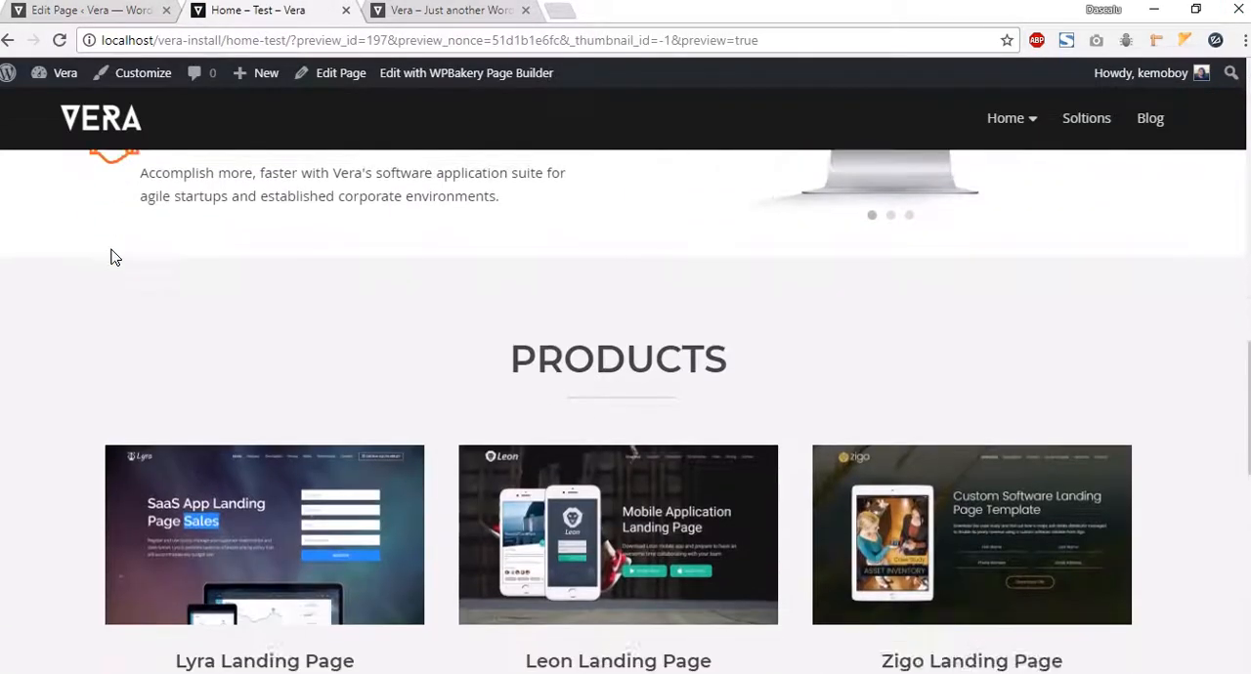
scroll(110, 257, down, 7)
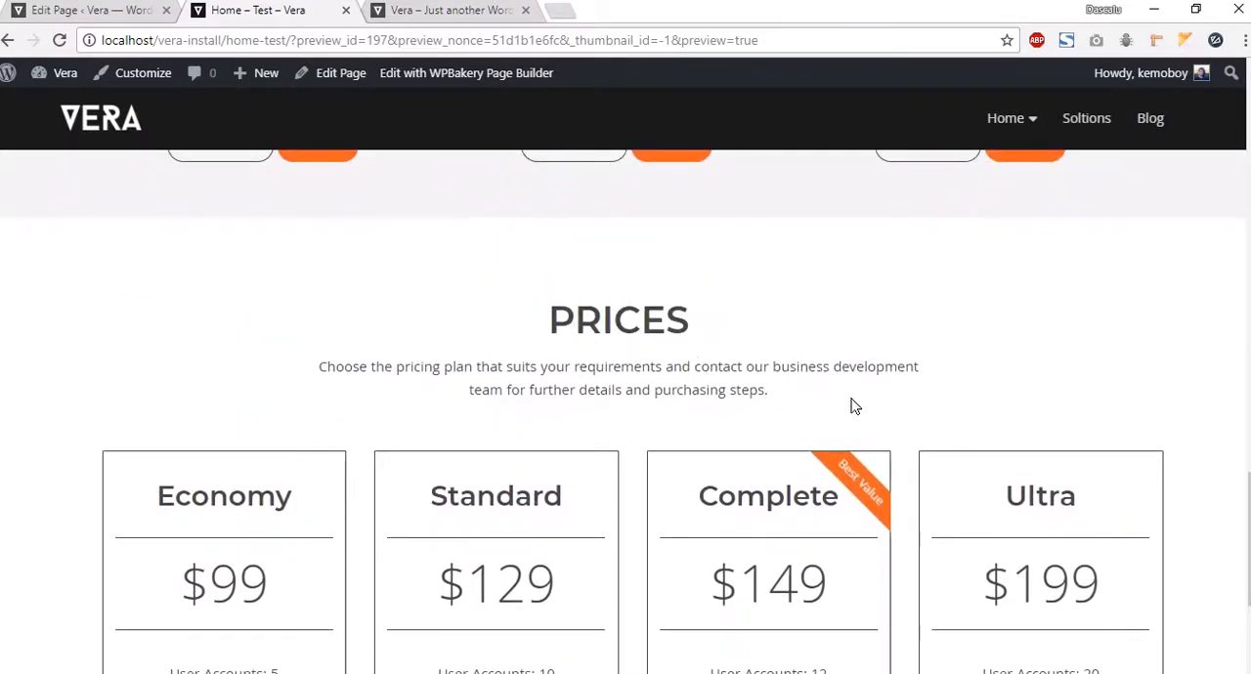
scroll(837, 406, down, 2)
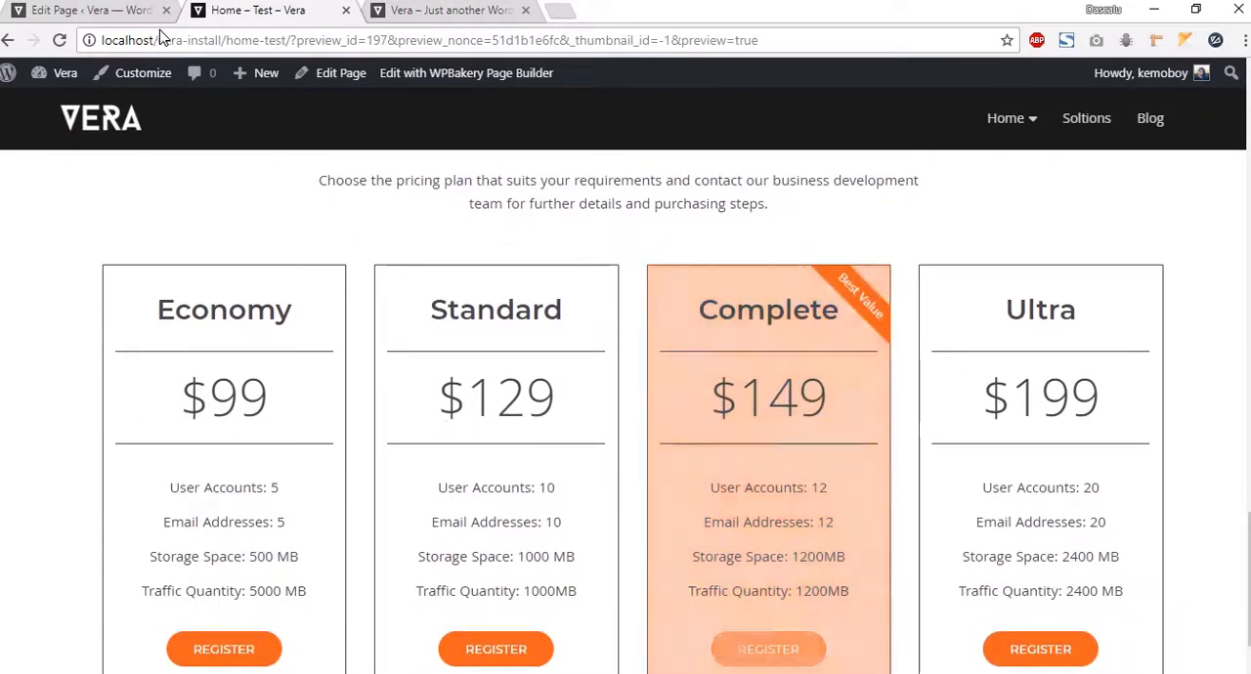
click(103, 12)
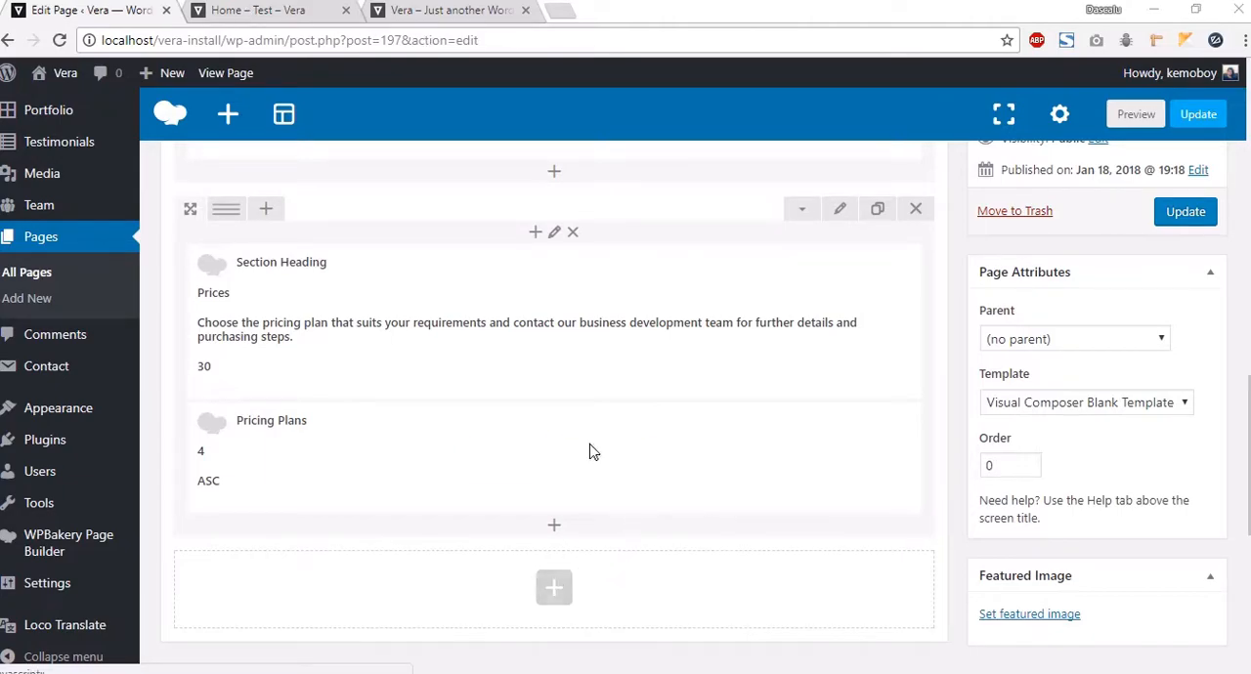
Step: Examine the Projects section on the Vera demo site, then return to the editor
click(438, 11)
scroll(671, 397, up, 5)
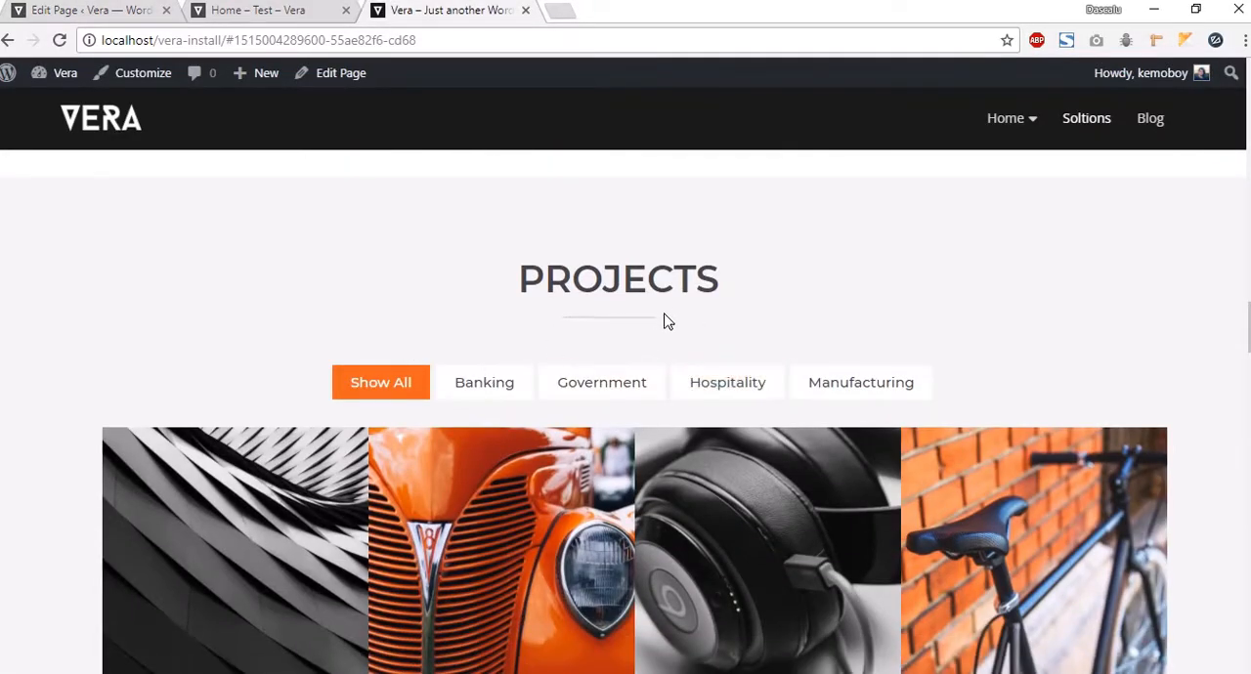
click(96, 12)
Step: Add a new row below the Pricing section and set its row stretch to Stretch row
scroll(630, 524, down, 1)
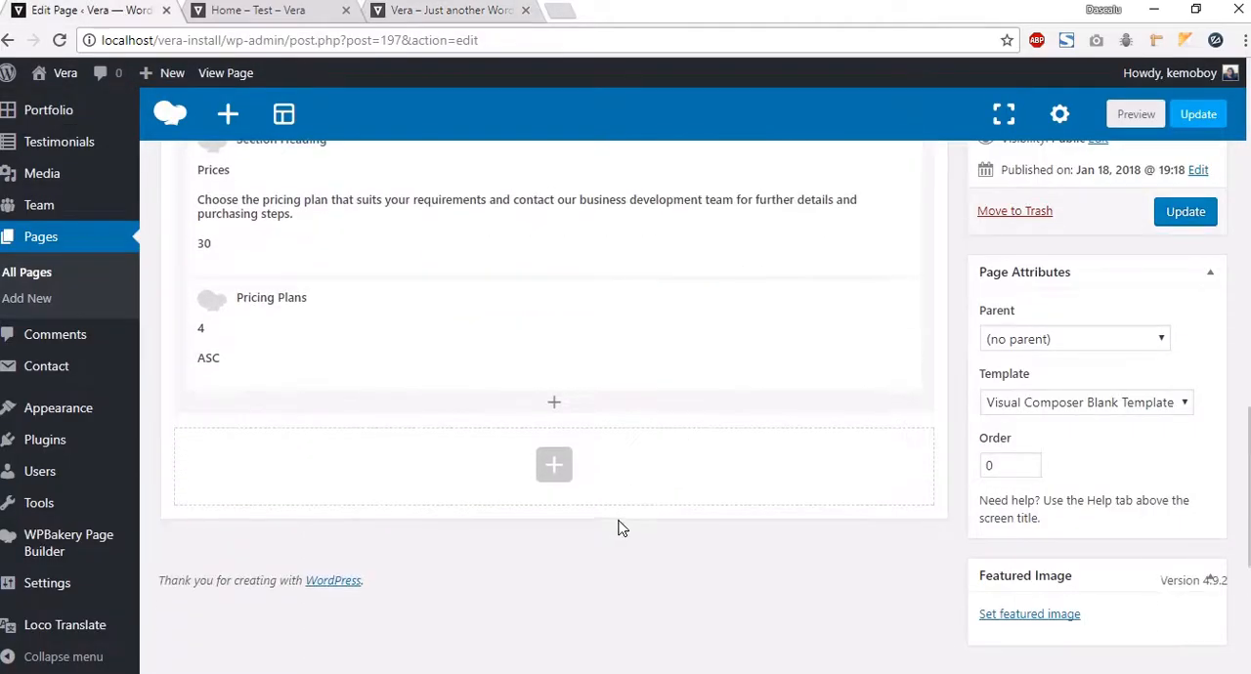
click(557, 466)
click(403, 253)
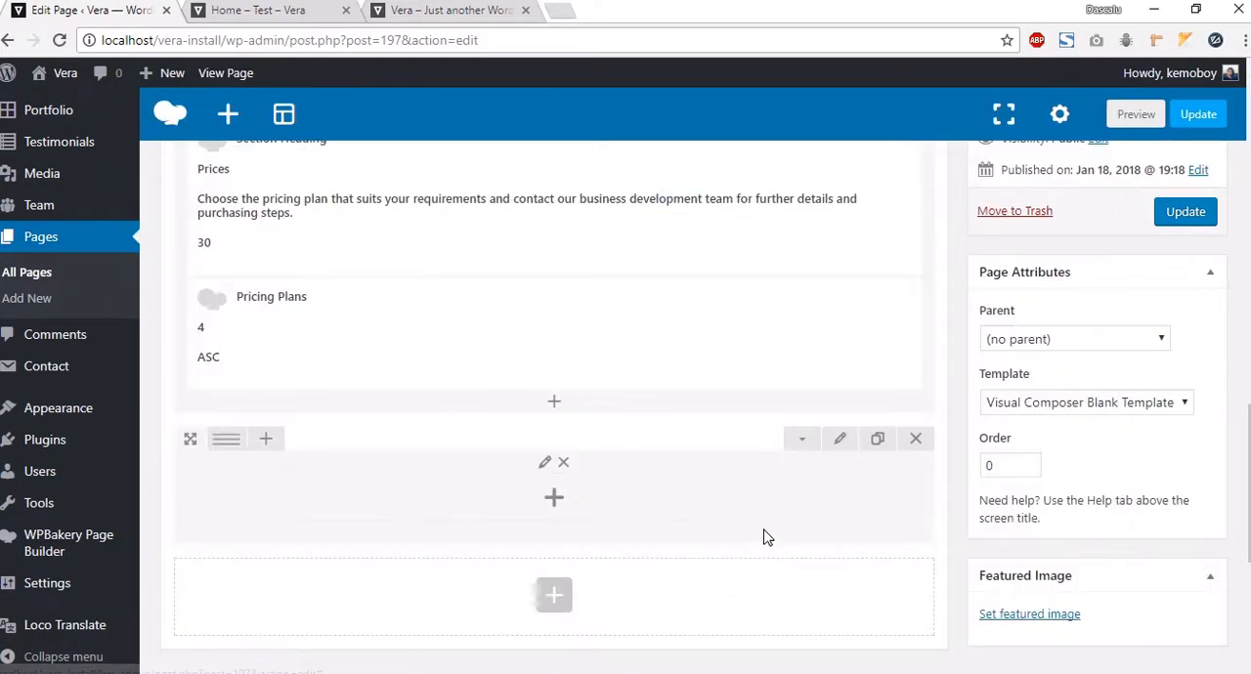
click(842, 440)
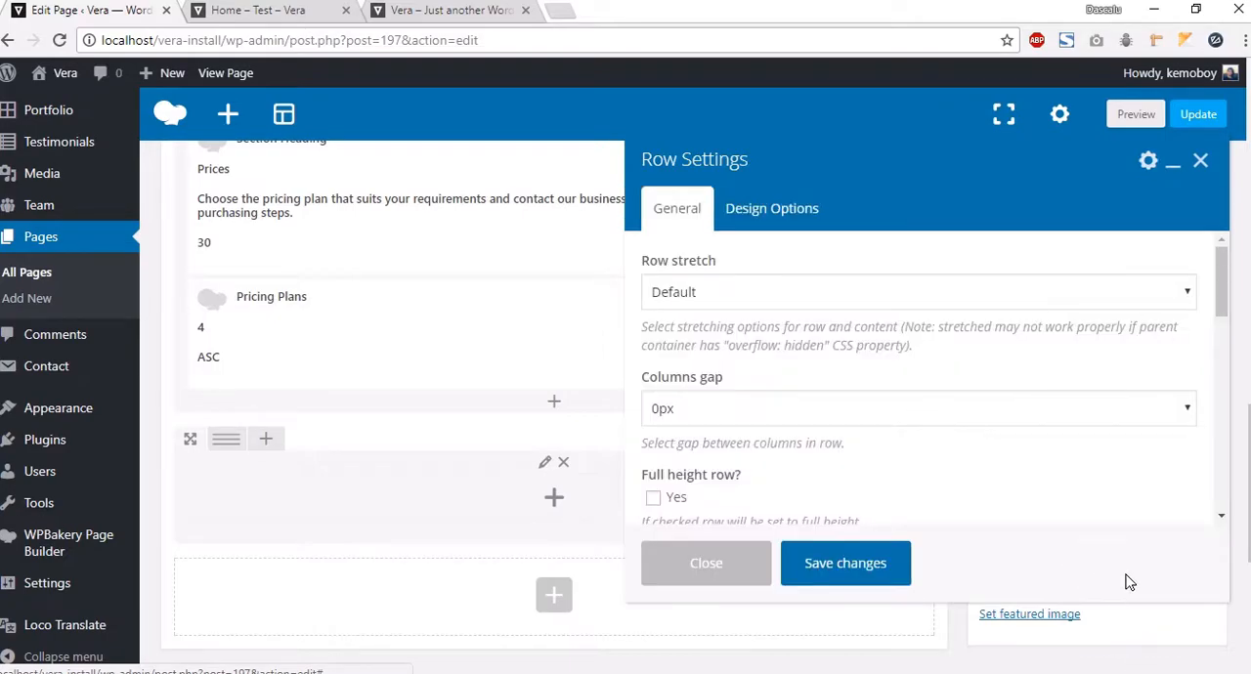
click(736, 295)
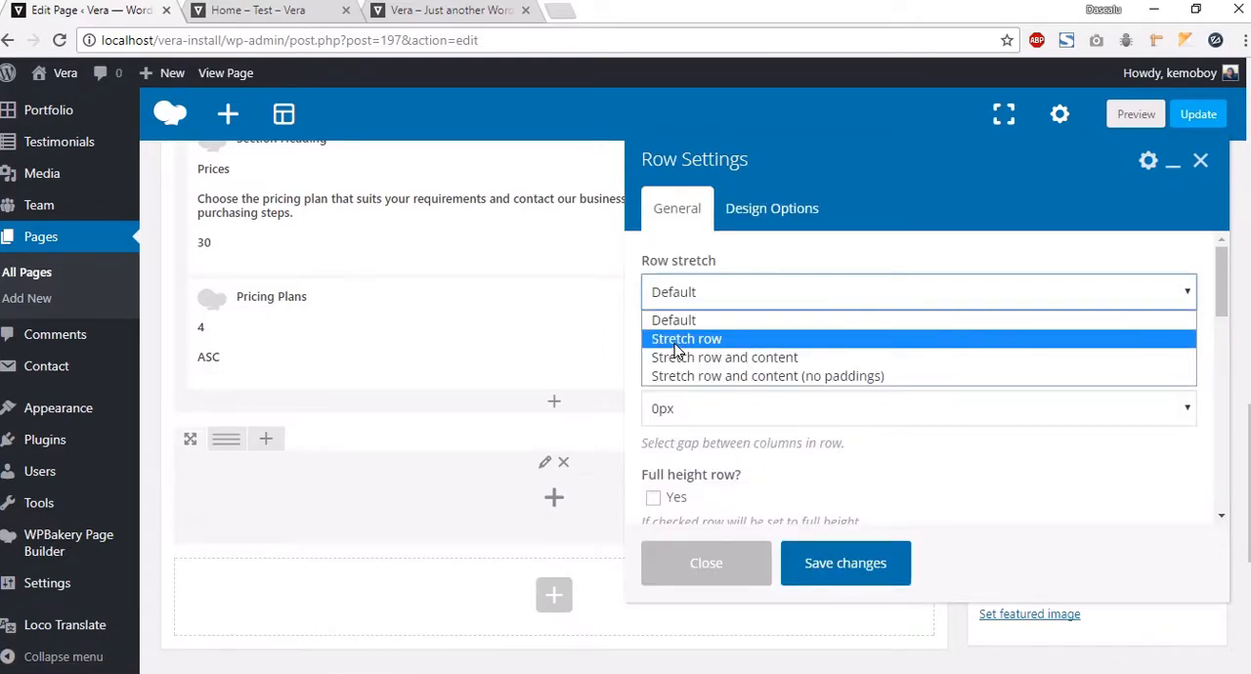
click(682, 339)
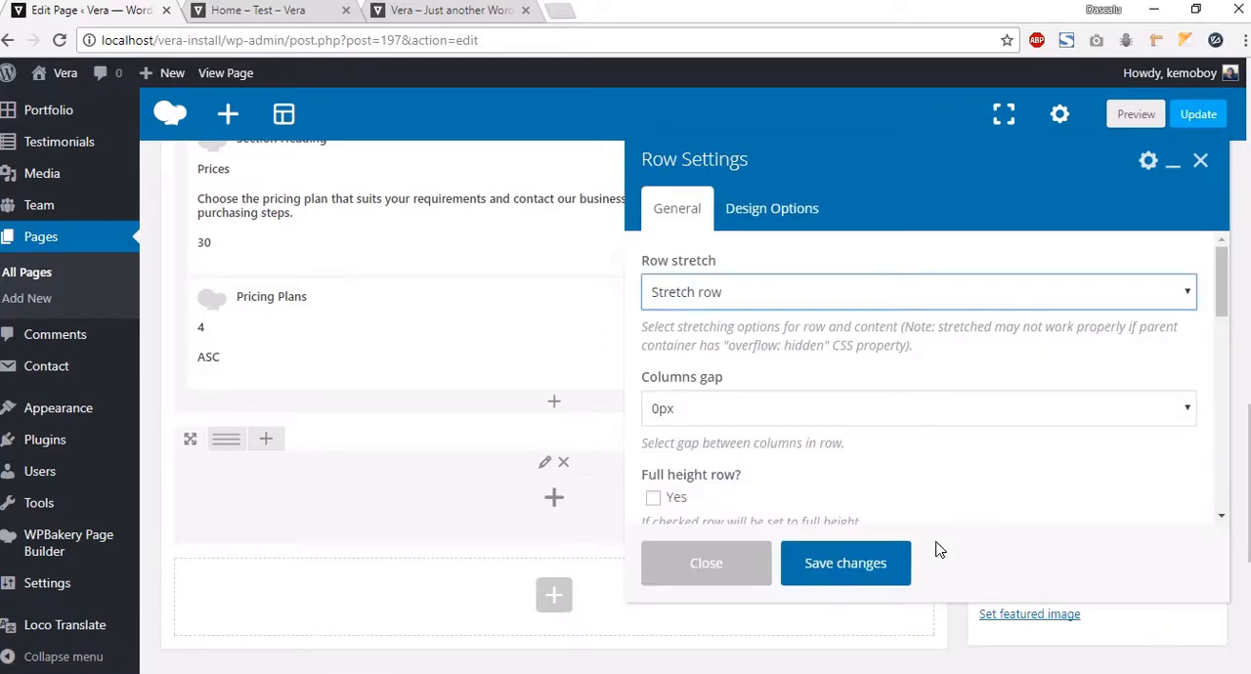
click(846, 563)
Step: Add a Vera Section Heading titled Projects to the new row, showing the separator, with 30px bottom padding
click(521, 504)
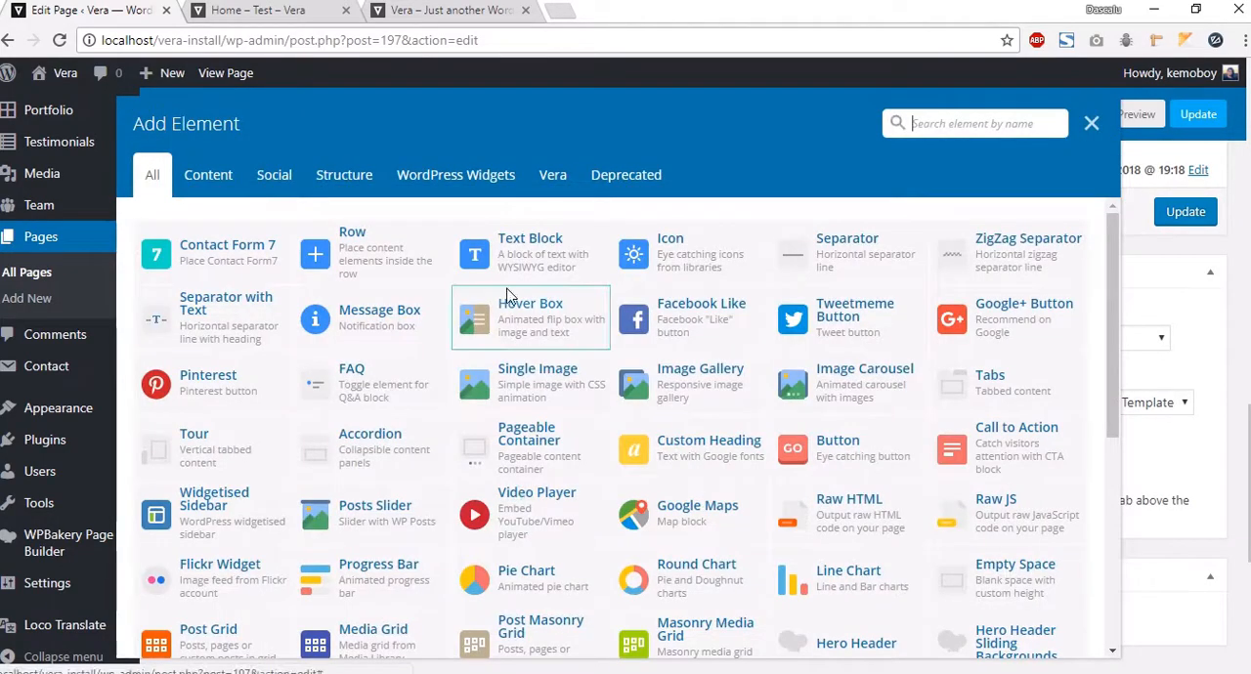
click(548, 174)
click(1013, 264)
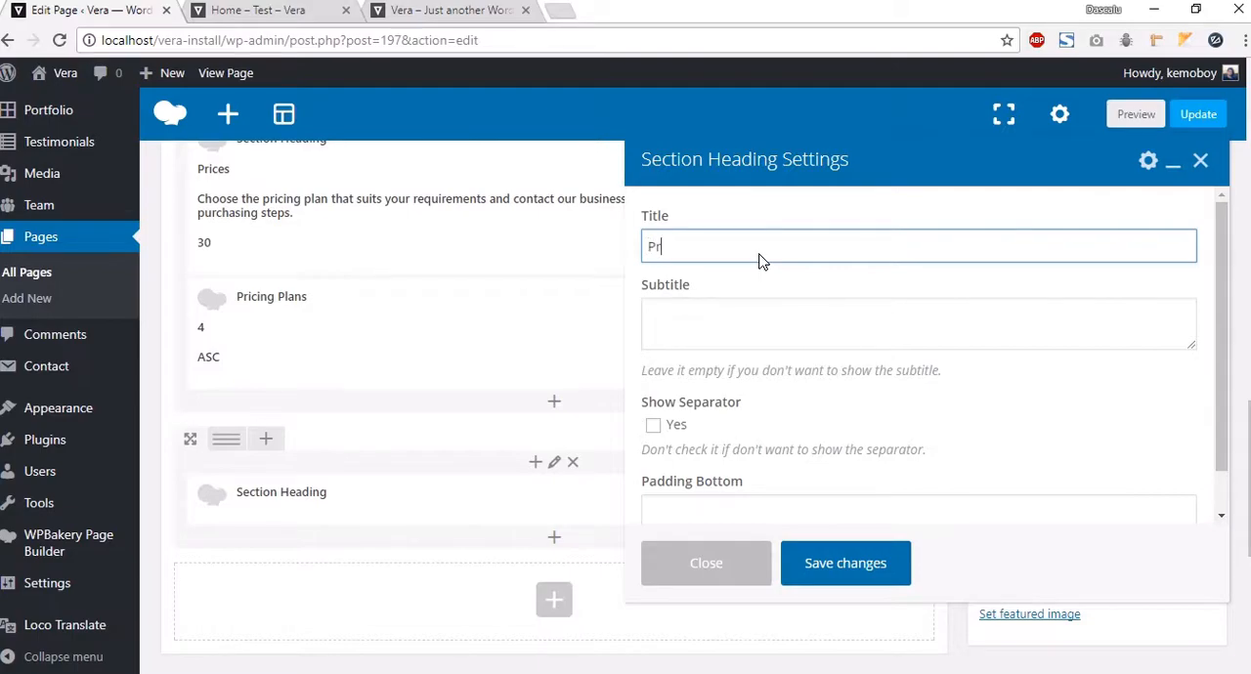
key(Tab)
click(682, 431)
click(719, 508)
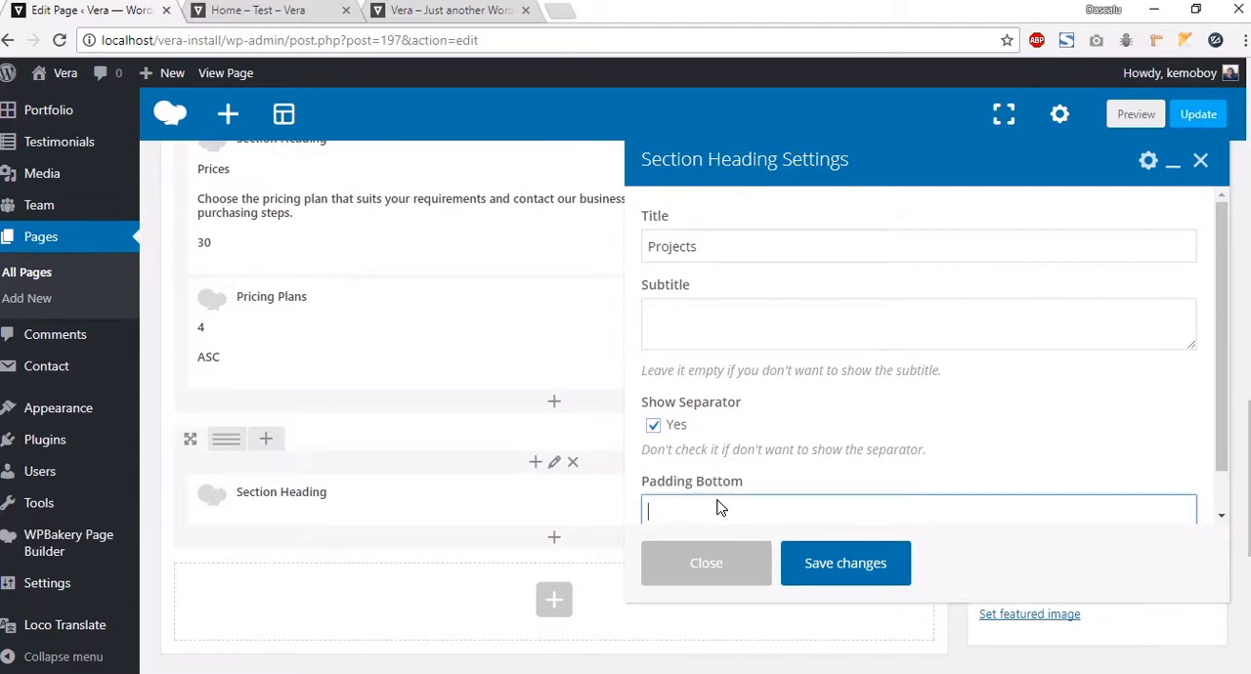
text(30px)
click(859, 558)
Step: Add a Portfolio element below the Projects heading showing 8 projects in Ascending order
scroll(575, 578, down, 1)
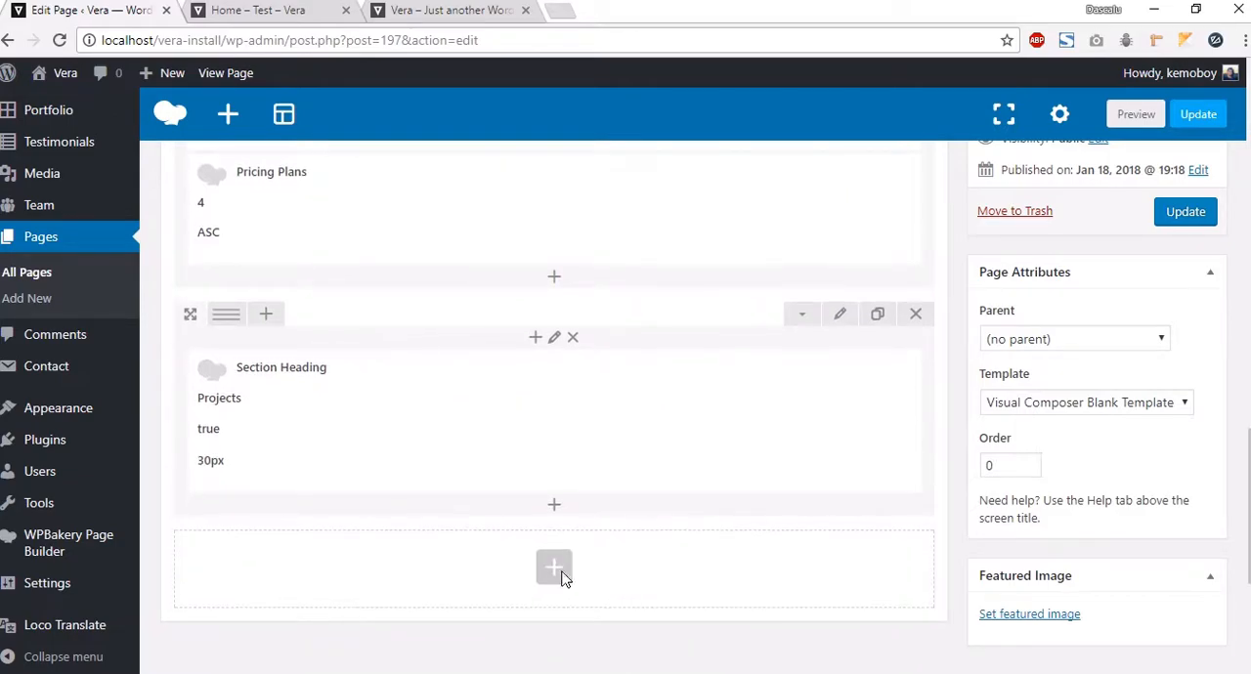
click(551, 503)
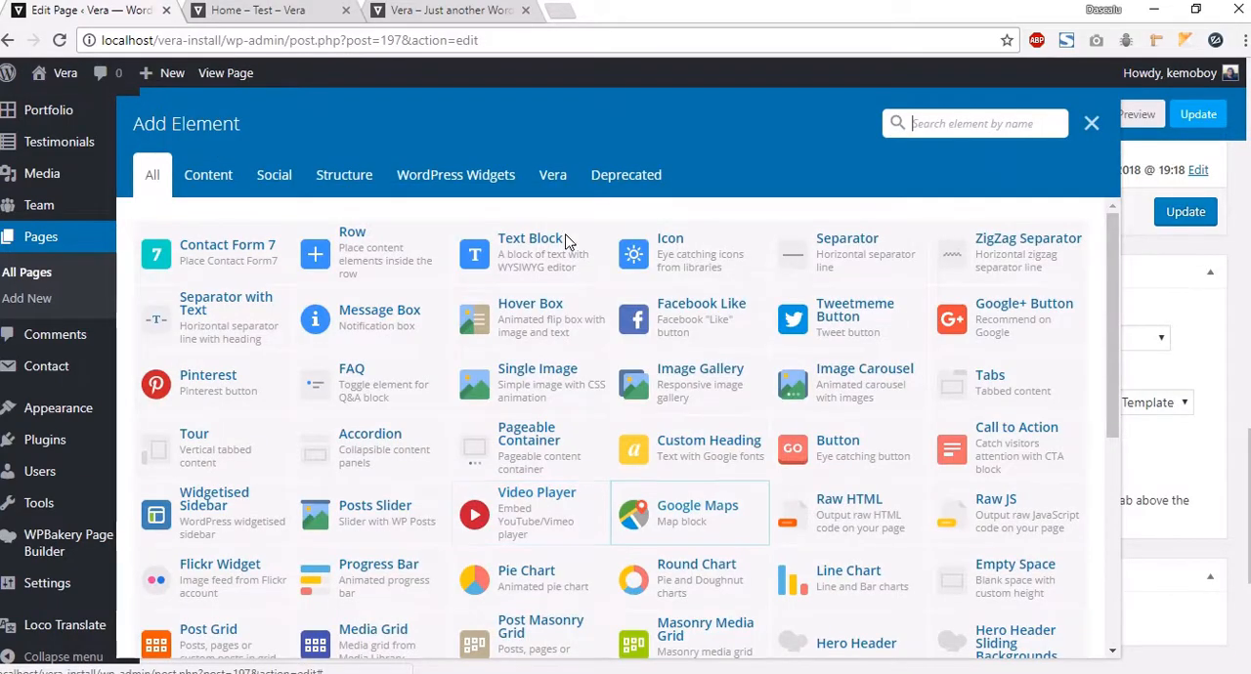
click(550, 175)
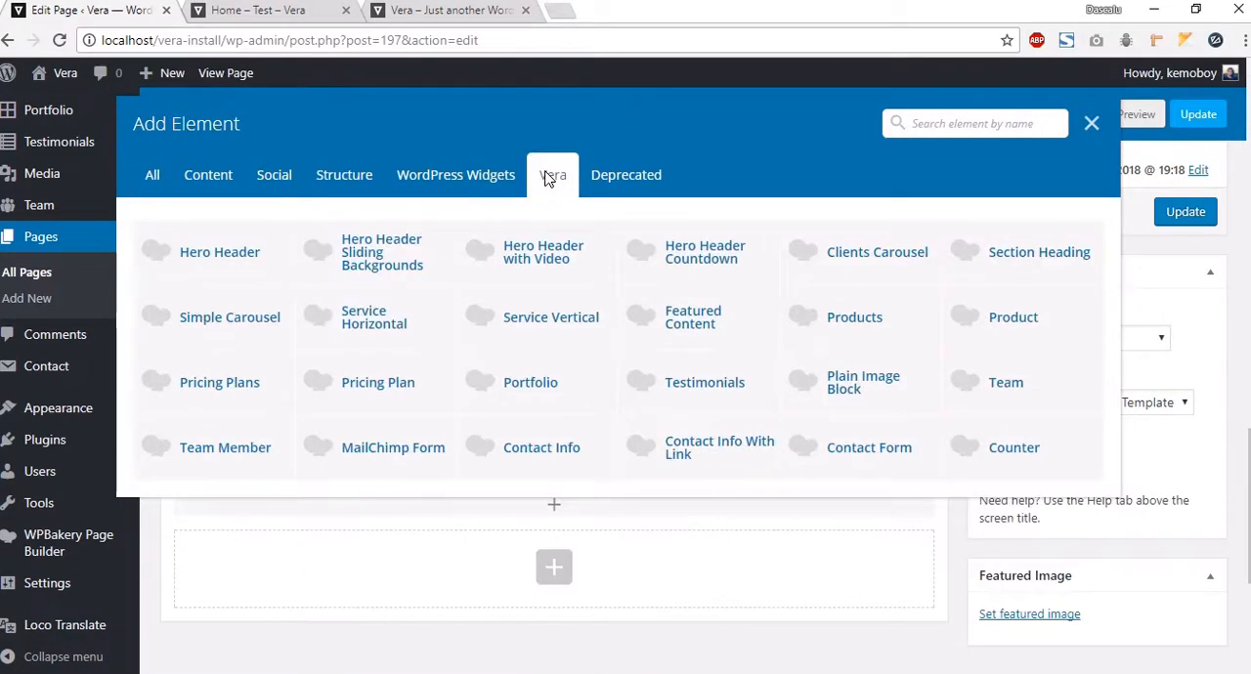
click(565, 400)
click(740, 245)
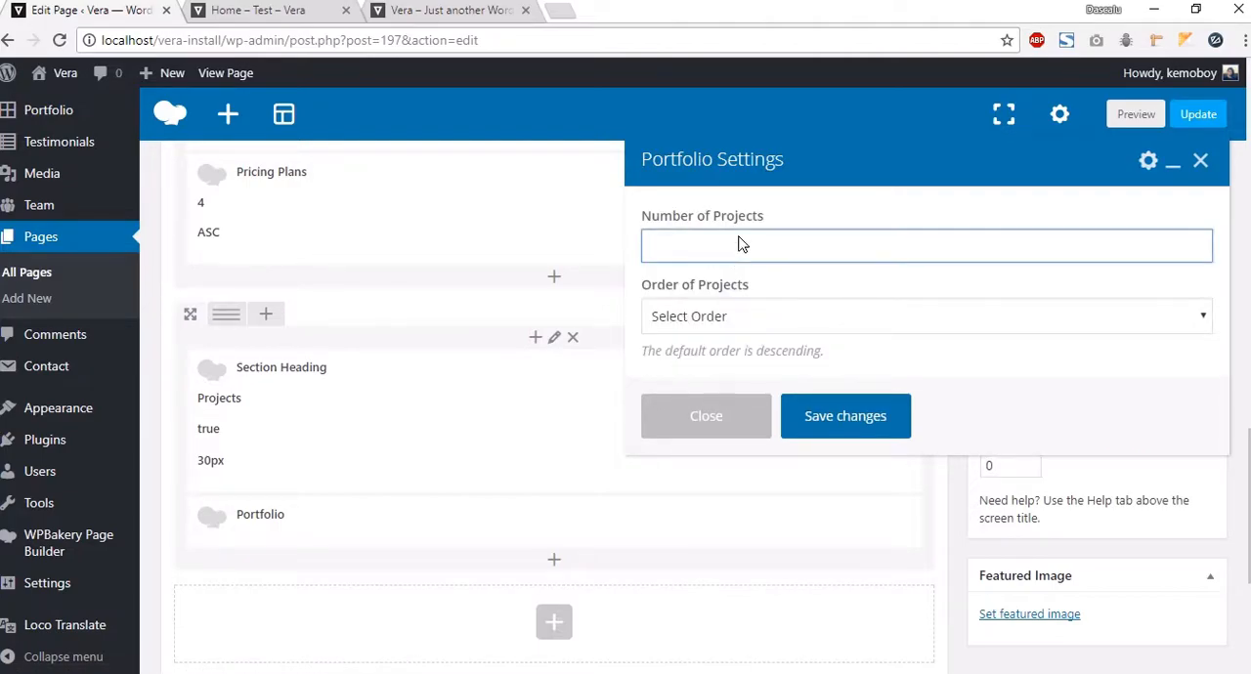
text(8)
click(751, 323)
click(715, 363)
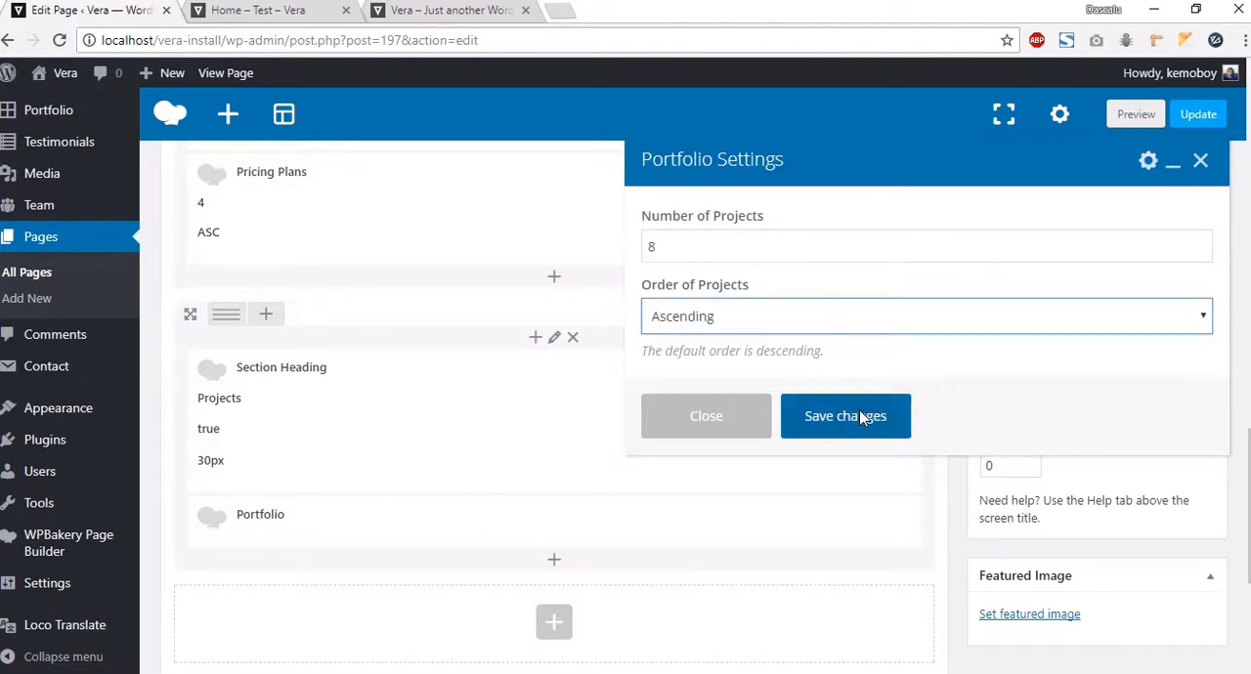
click(865, 415)
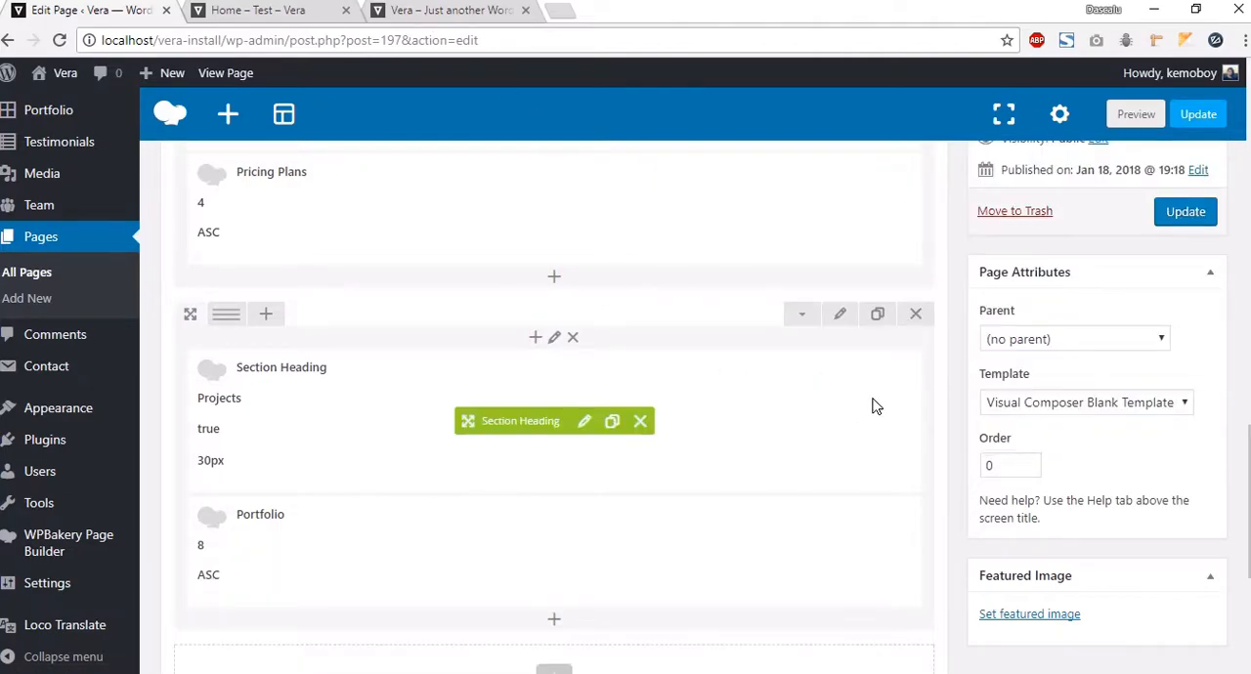
Step: Preview the Projects section, try its category filters, and return to the editor
click(309, 18)
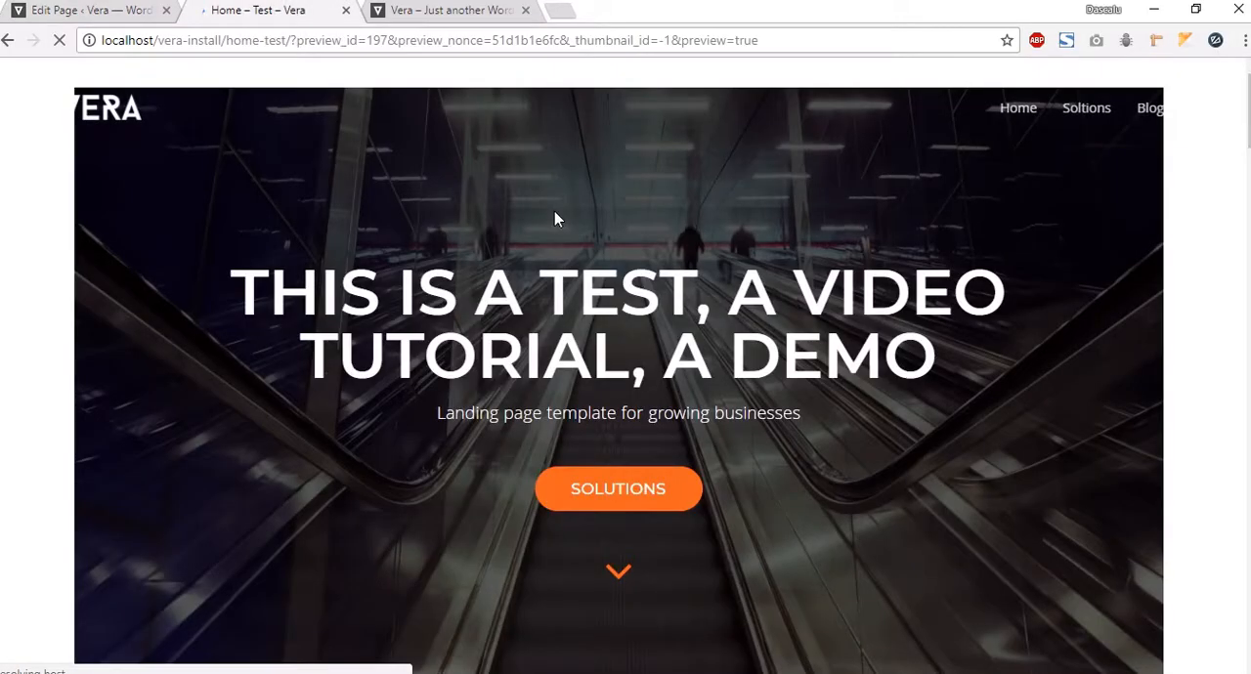
scroll(552, 235, down, 15)
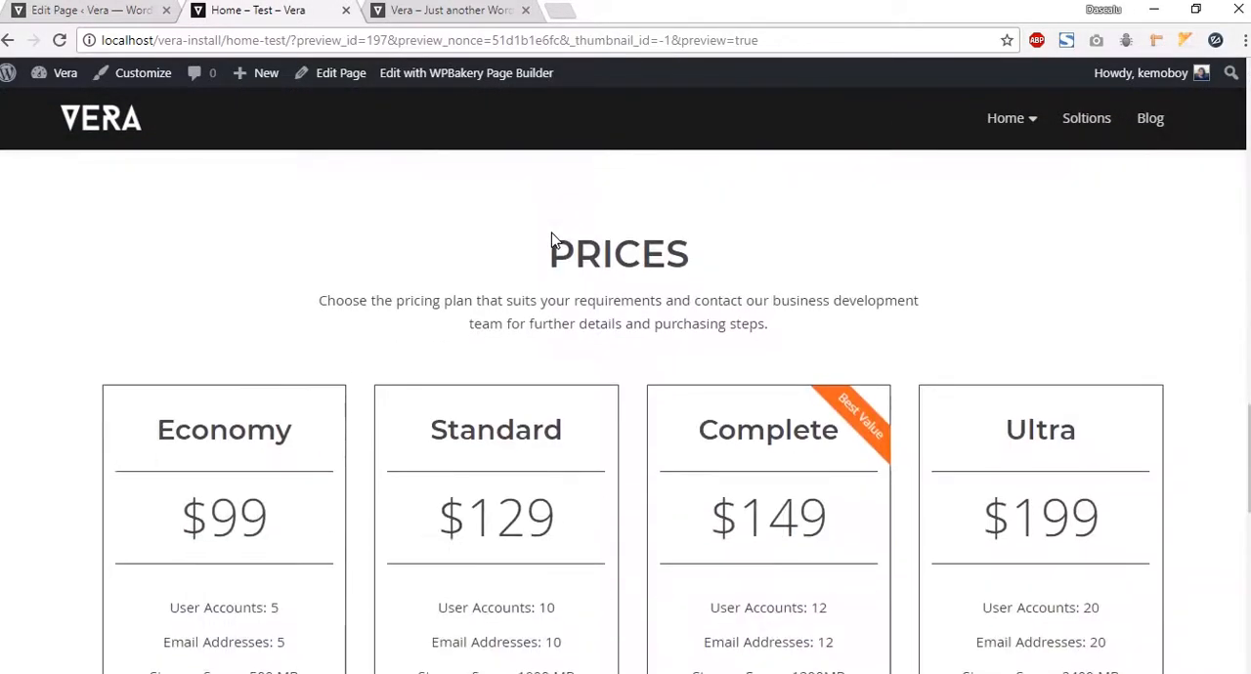
scroll(568, 245, down, 11)
scroll(519, 445, up, 3)
click(519, 443)
click(622, 436)
click(721, 438)
scroll(618, 344, up, 3)
scroll(618, 342, up, 5)
scroll(618, 341, down, 10)
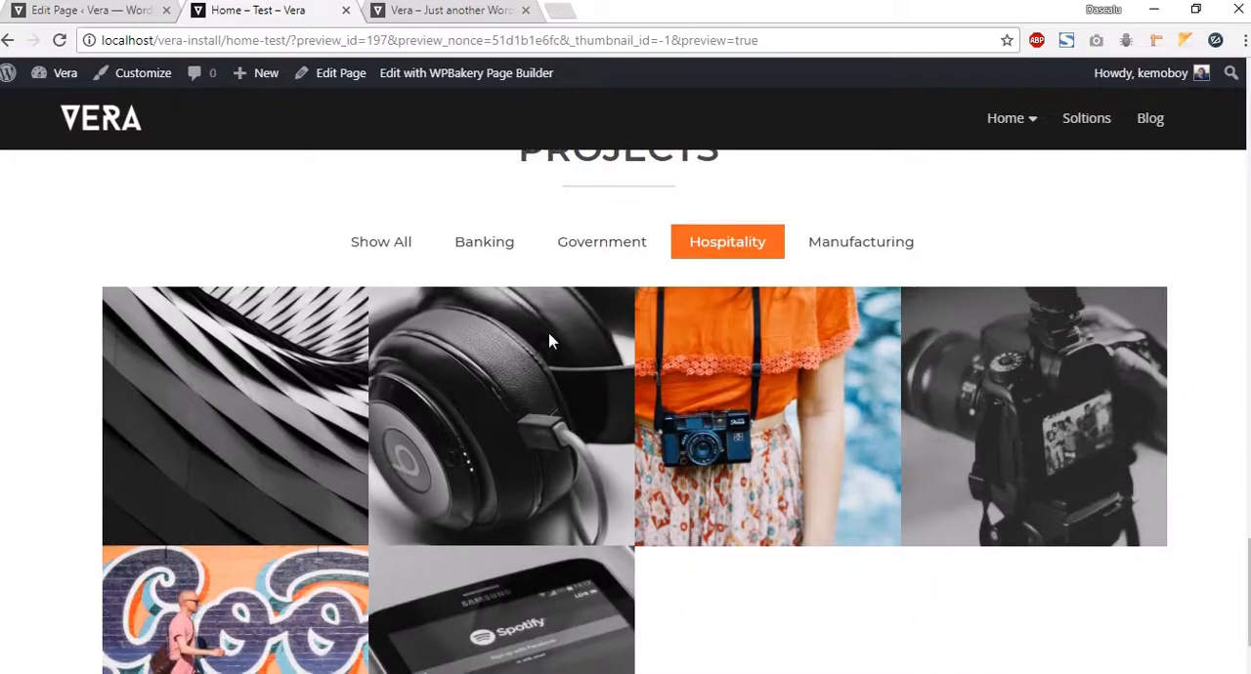
scroll(412, 305, up, 1)
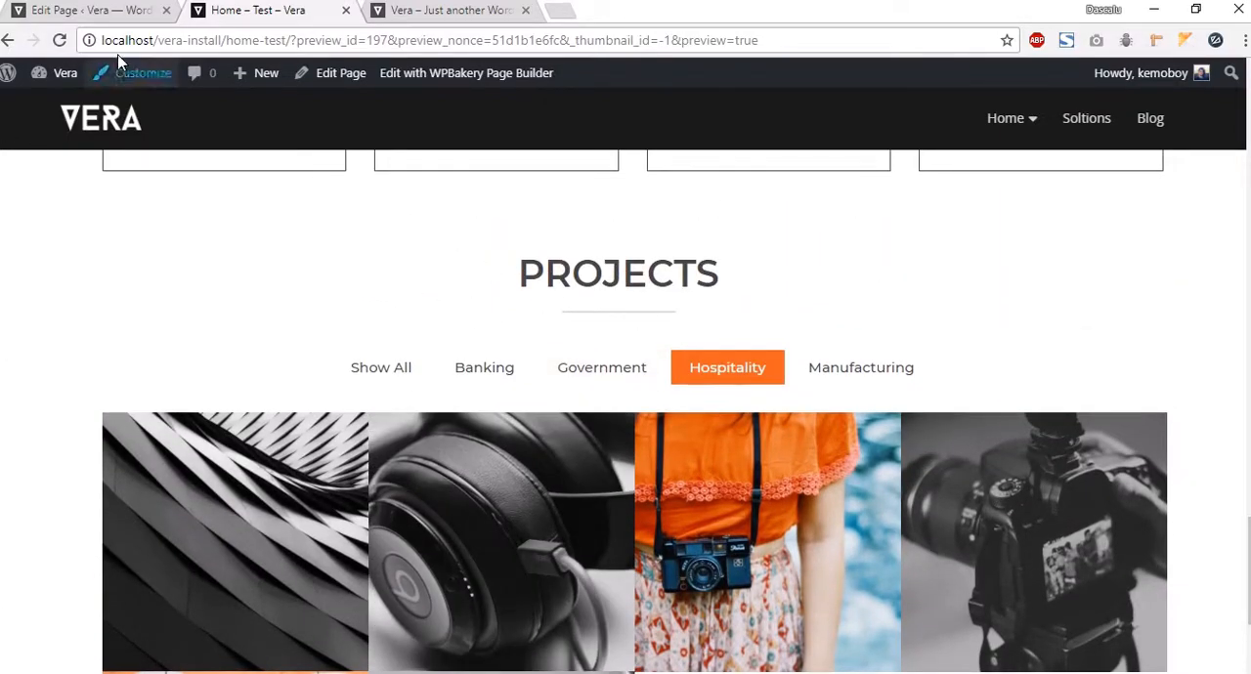
click(75, 12)
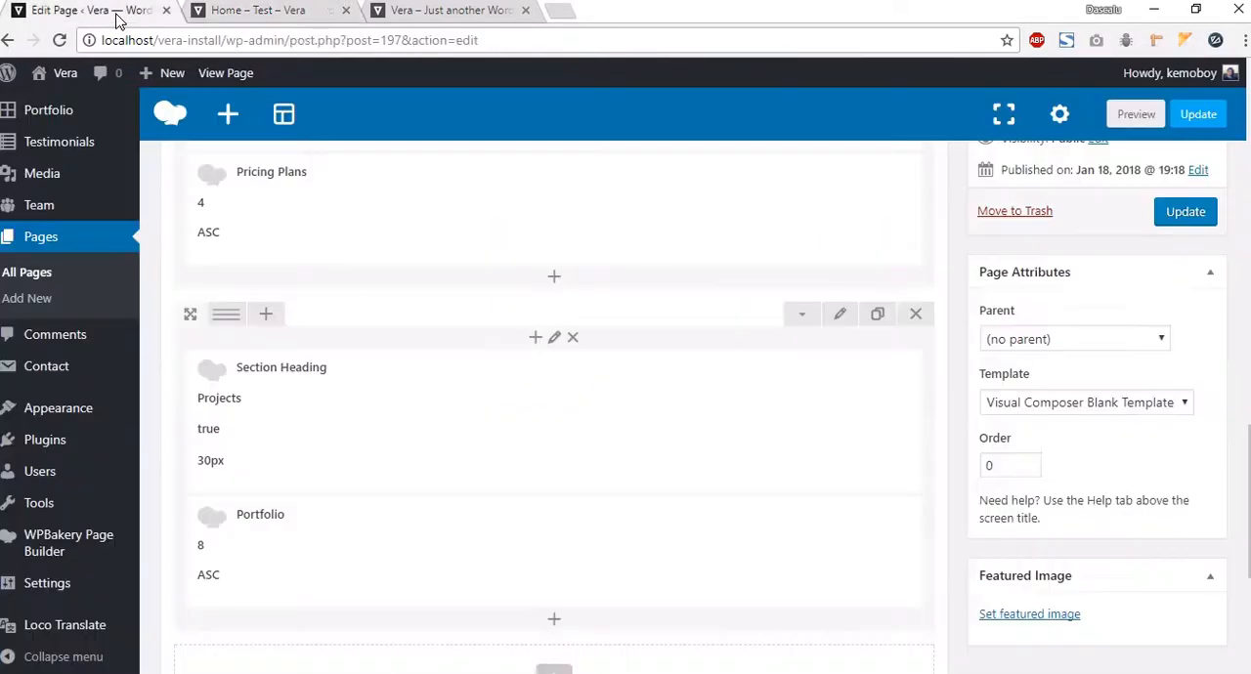
Step: Set the Projects row's background color to #f3f3f3 in its design options
click(841, 315)
click(761, 211)
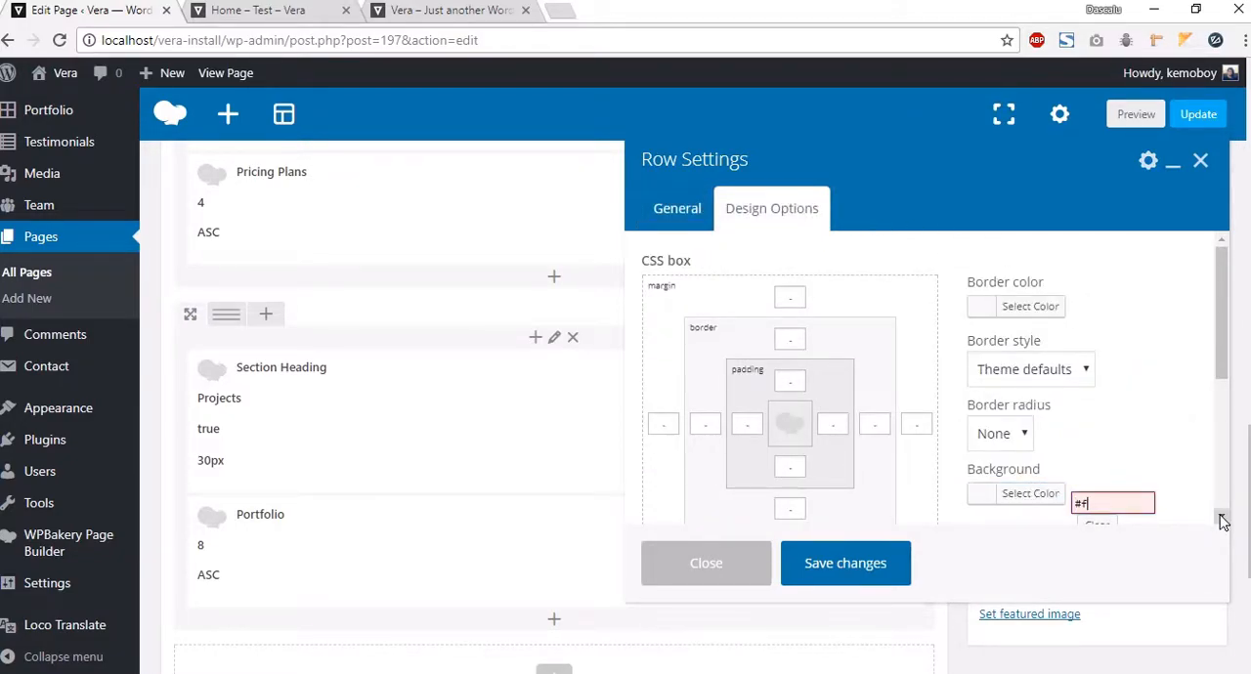
text(f3f3)
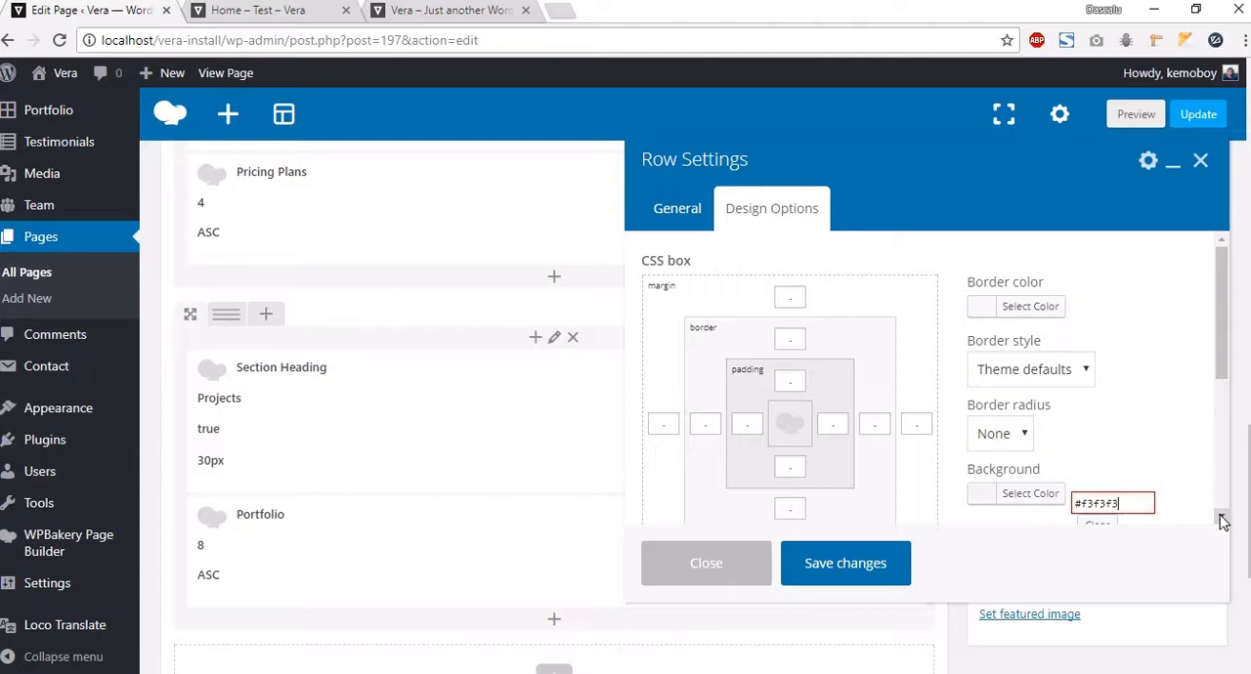
click(846, 577)
Step: Preview the updated Projects section and return to the editor
click(1134, 114)
click(269, 18)
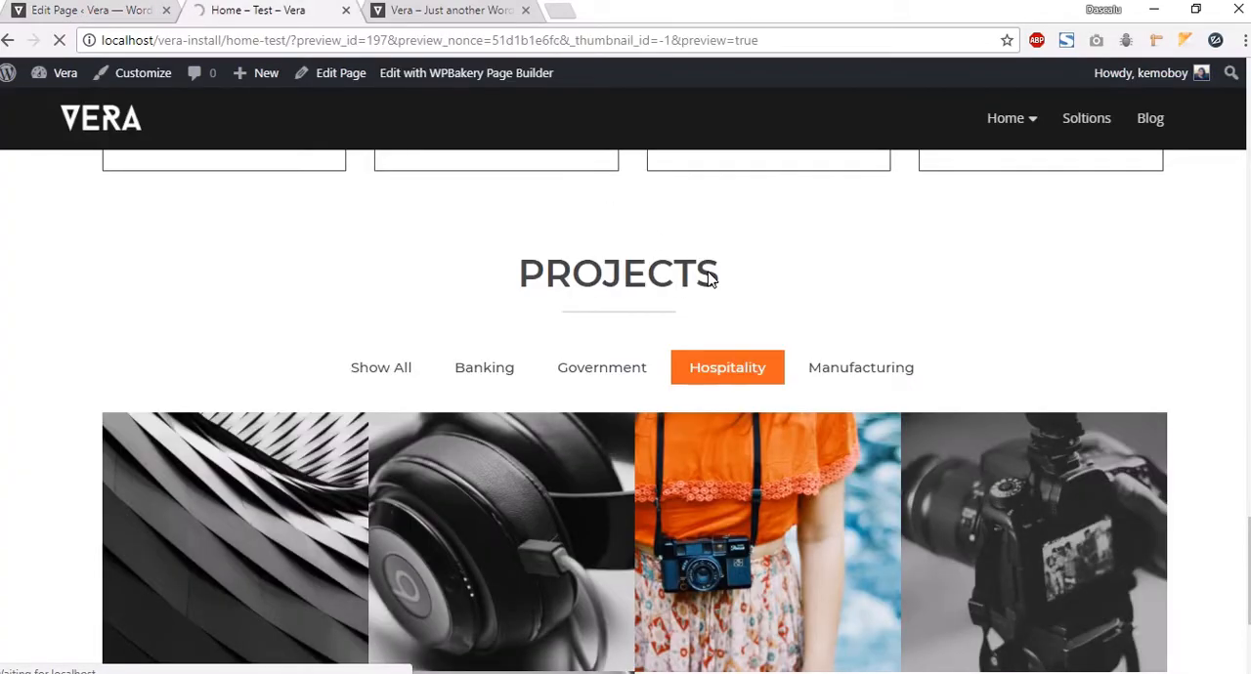
scroll(276, 254, down, 14)
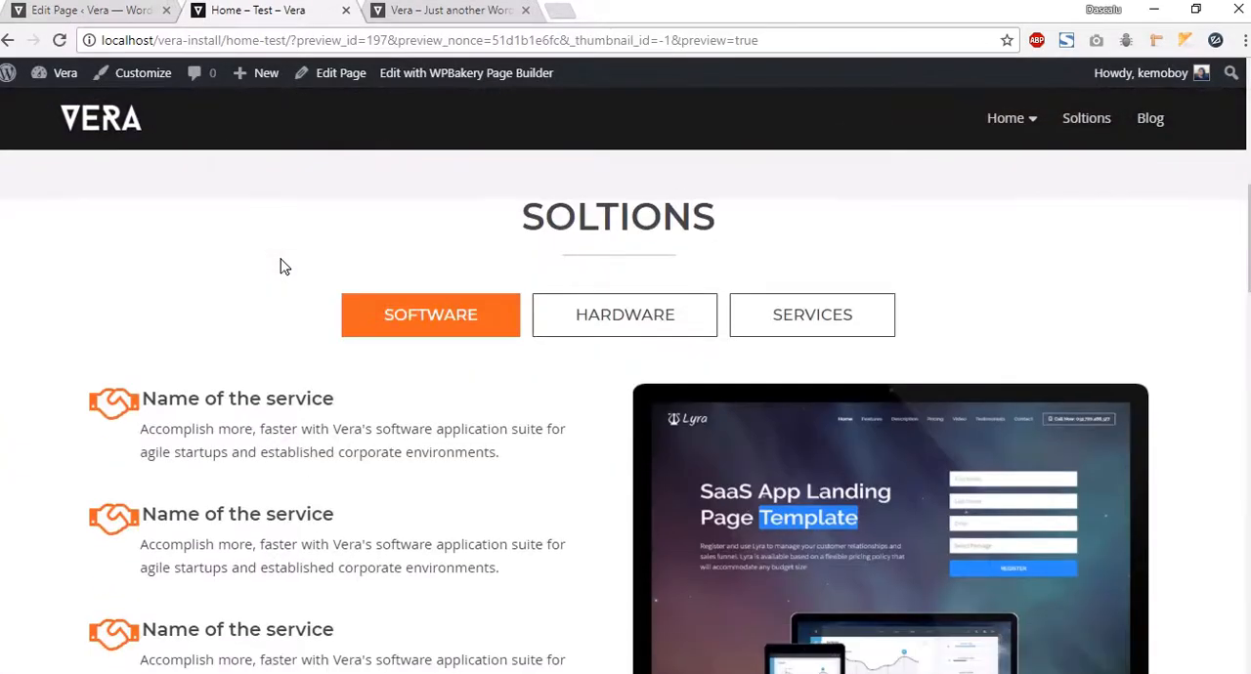
scroll(301, 262, down, 12)
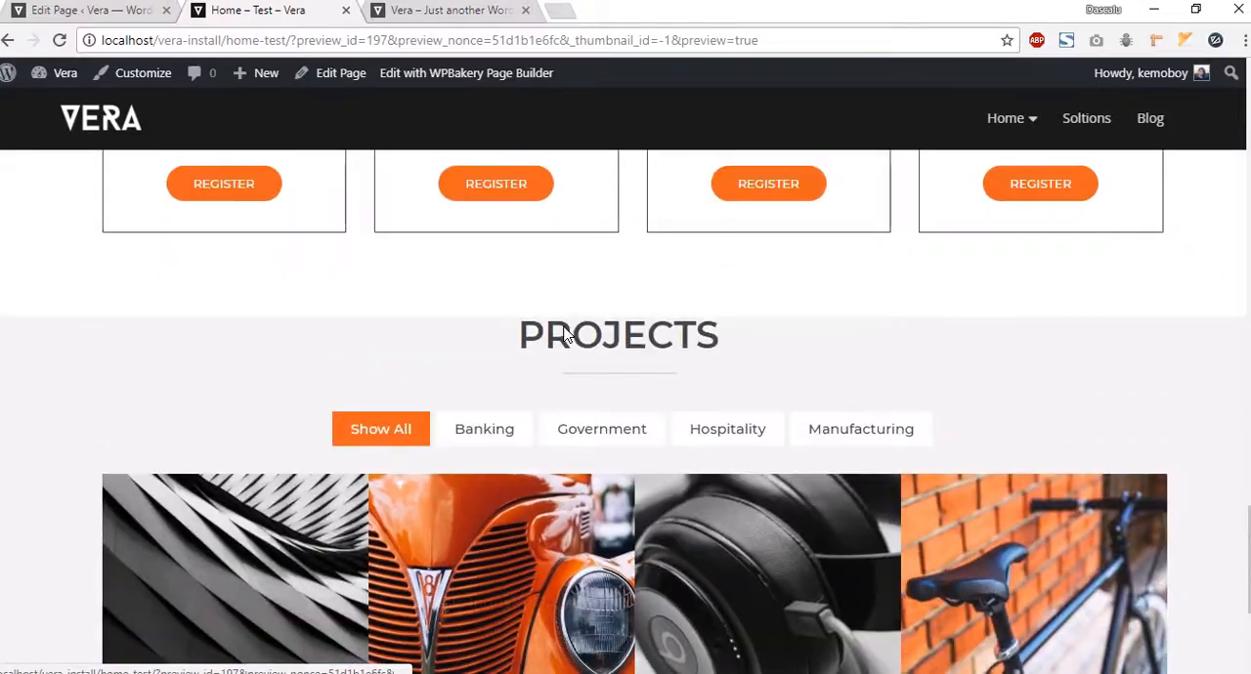
scroll(750, 460, down, 3)
scroll(441, 189, up, 1)
scroll(452, 201, up, 2)
click(83, 12)
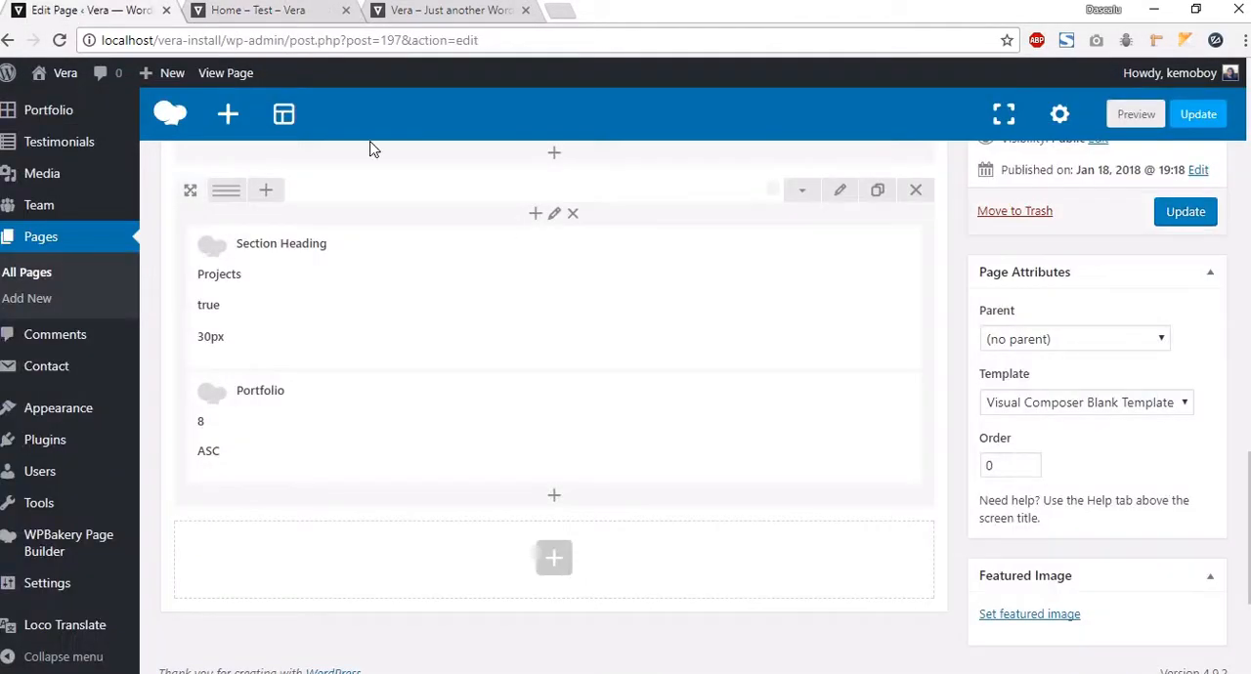
Step: Set the Projects row's top padding to 90 in its design options and save the row settings
click(837, 192)
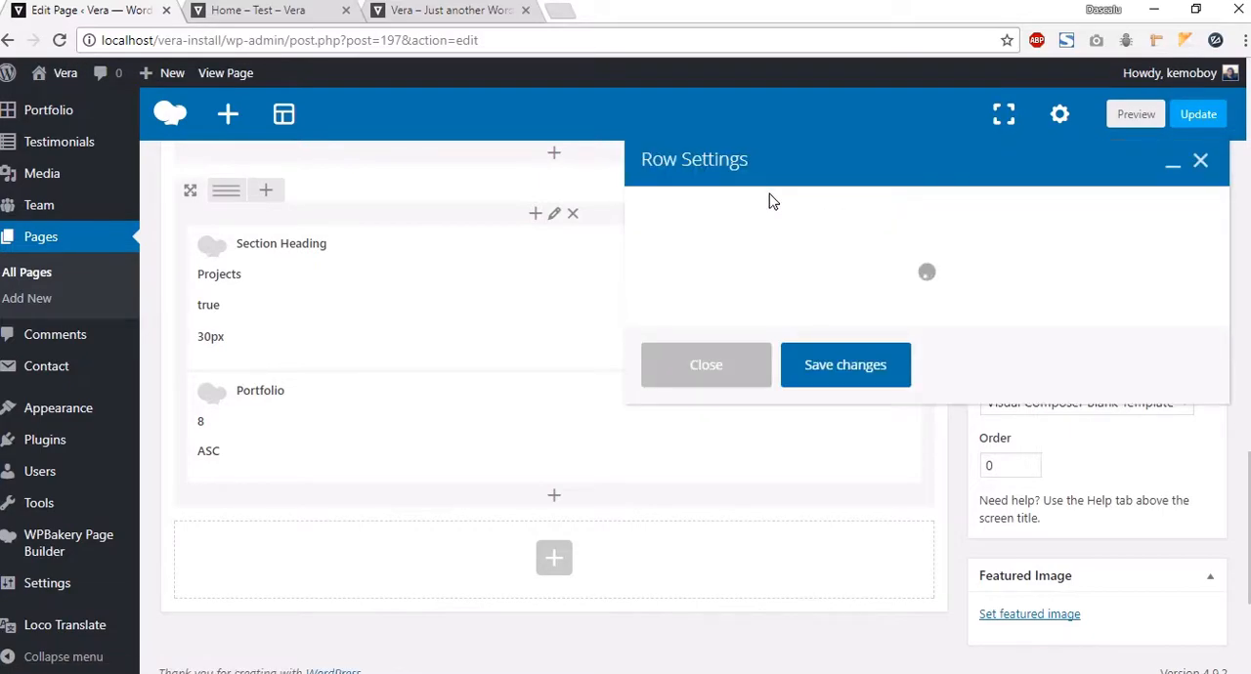
click(738, 211)
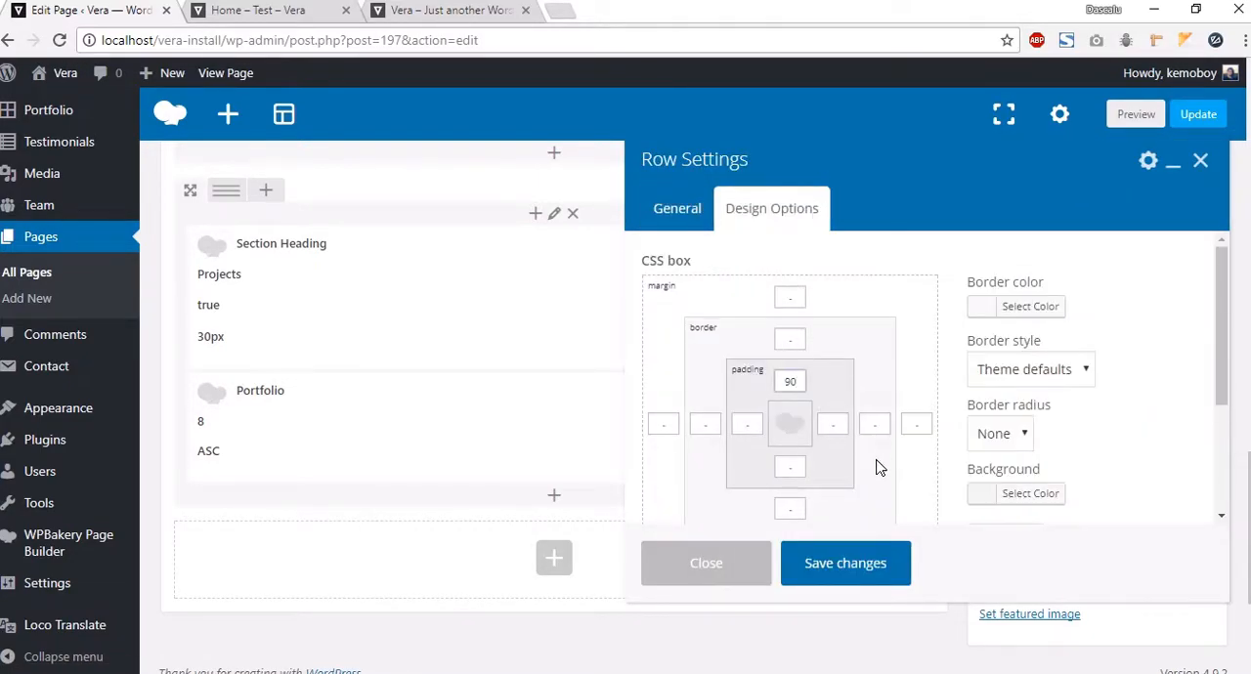
click(838, 557)
Step: Preview the Projects section again and test each of its category filters
click(1140, 116)
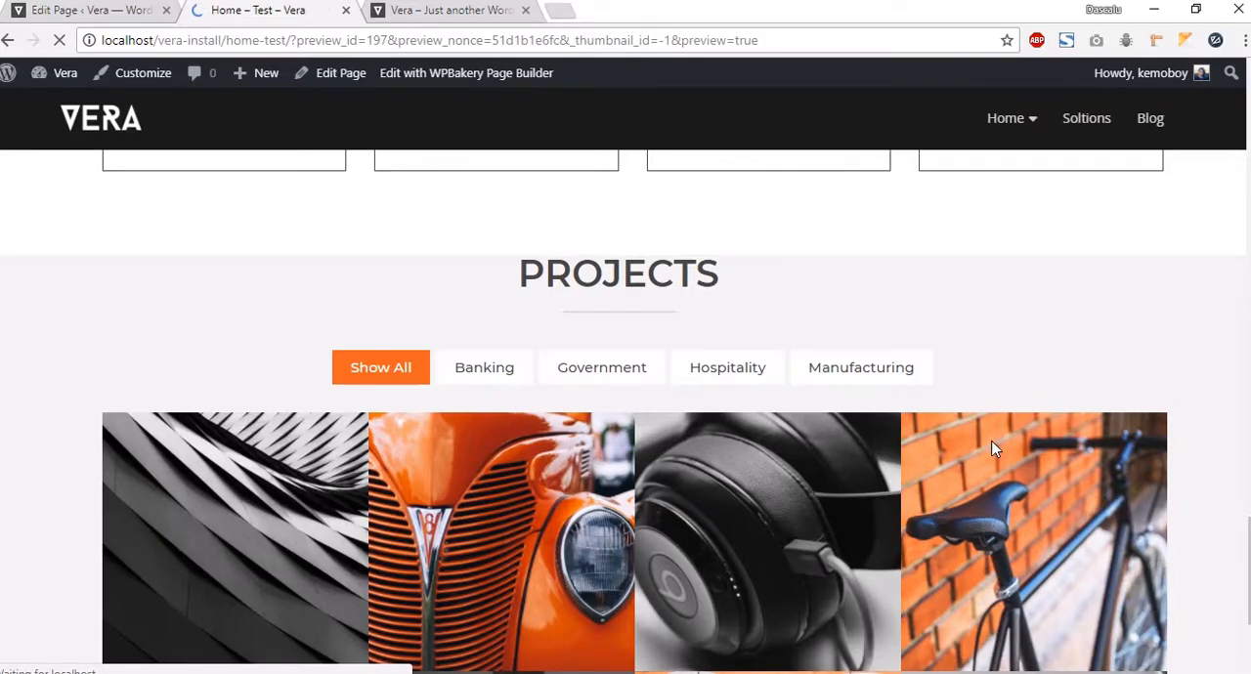
scroll(785, 420, down, 13)
scroll(798, 414, down, 15)
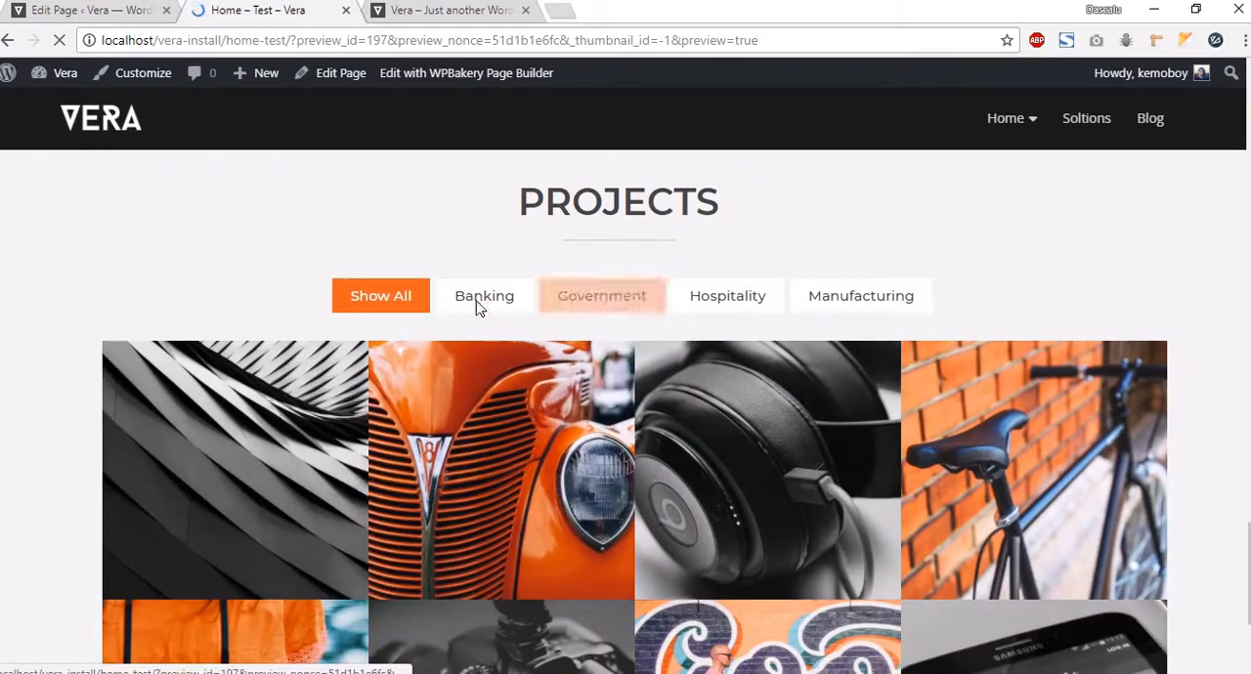
click(479, 307)
click(573, 301)
click(699, 297)
click(894, 313)
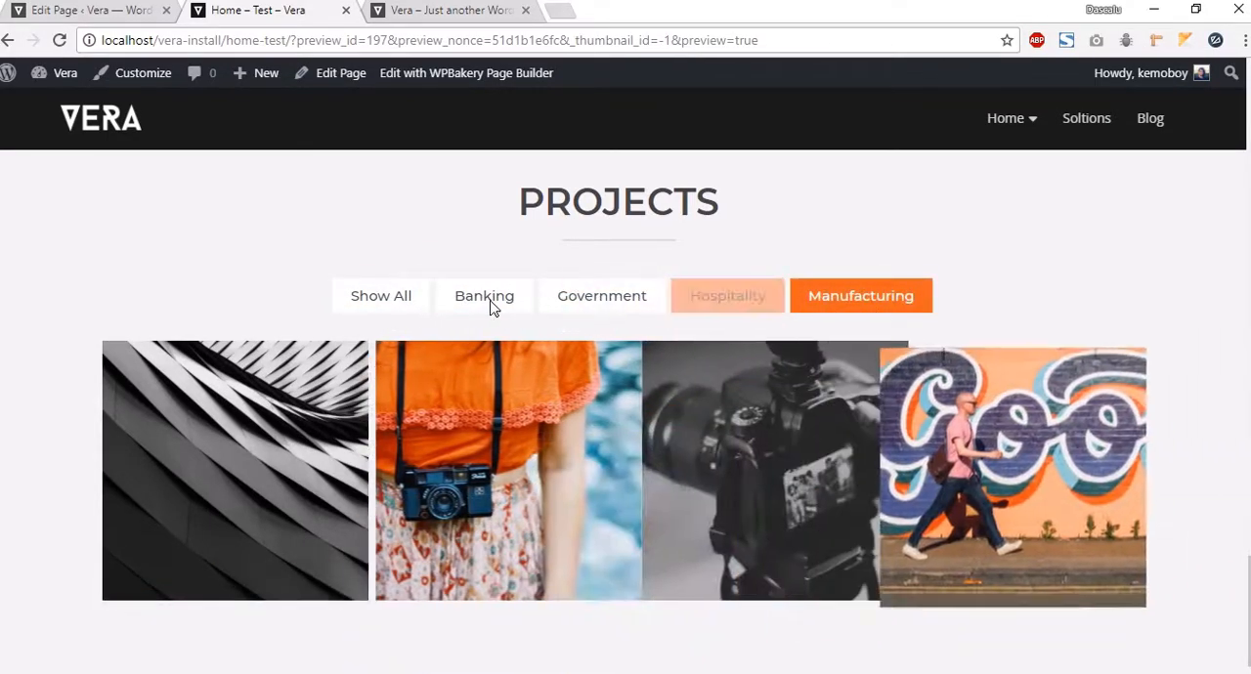
click(374, 295)
scroll(558, 304, down, 3)
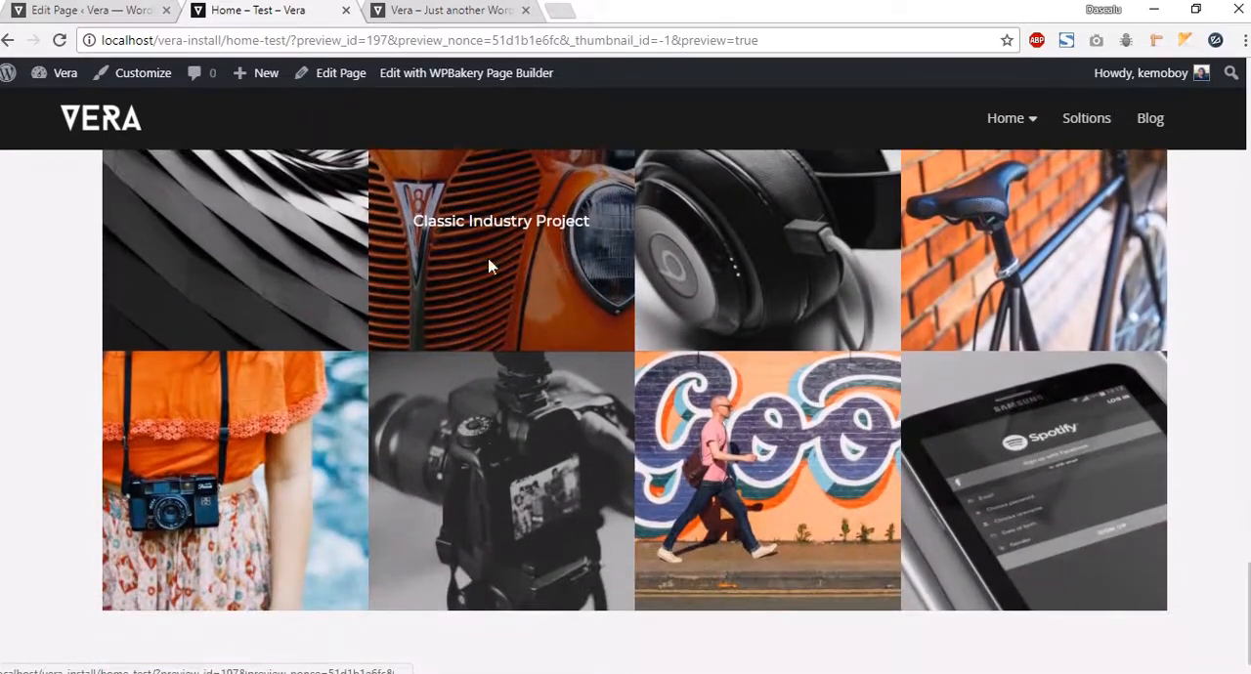
Step: Examine the Testimonials section on the Vera demo site, then return to the editor
click(436, 10)
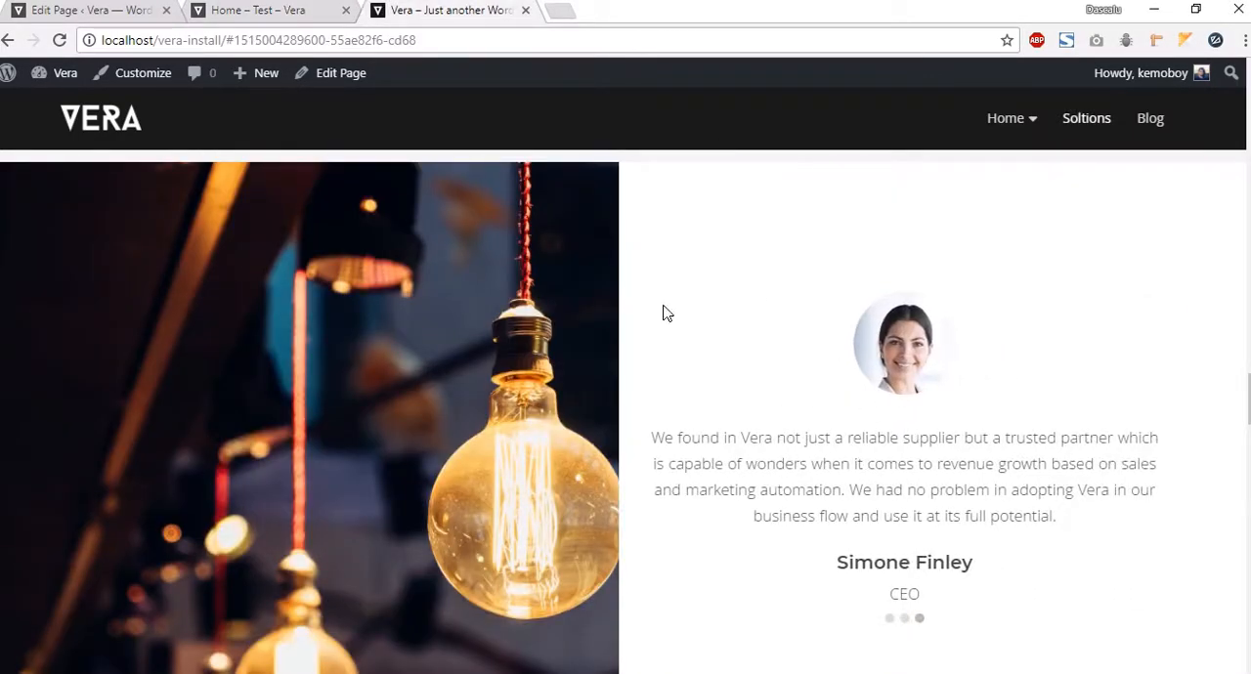
scroll(728, 352, down, 4)
scroll(719, 428, up, 3)
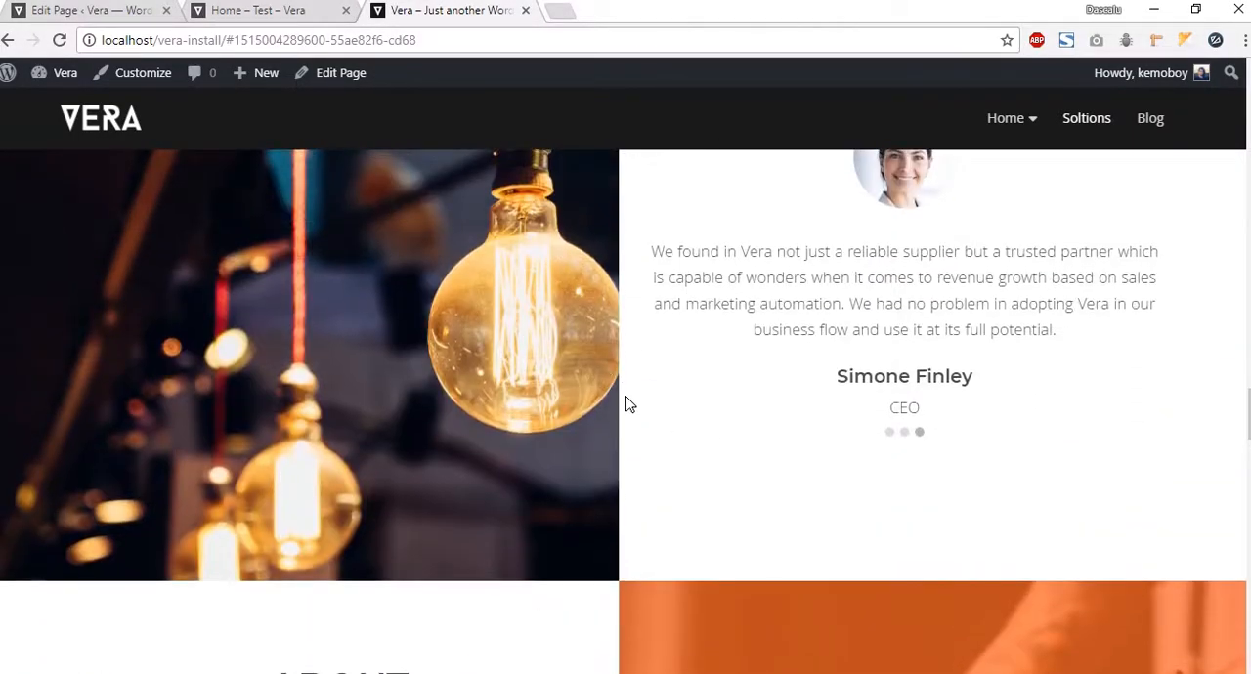
click(37, 12)
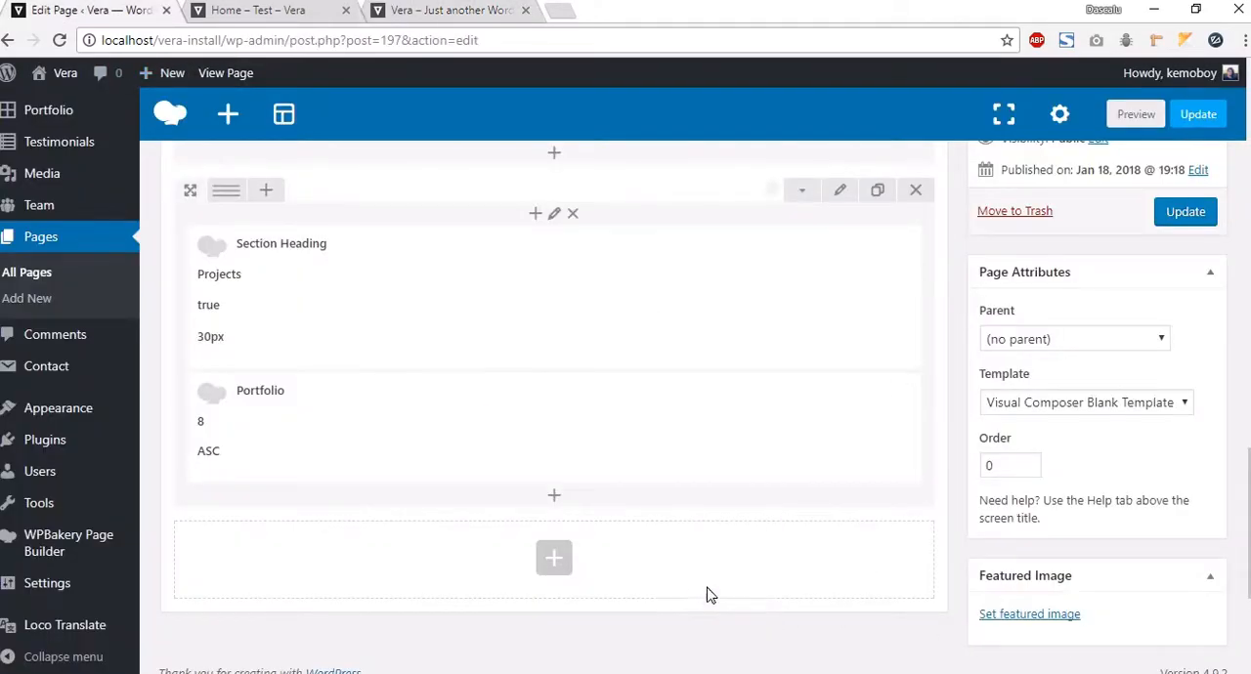
scroll(476, 472, down, 1)
scroll(476, 472, up, 1)
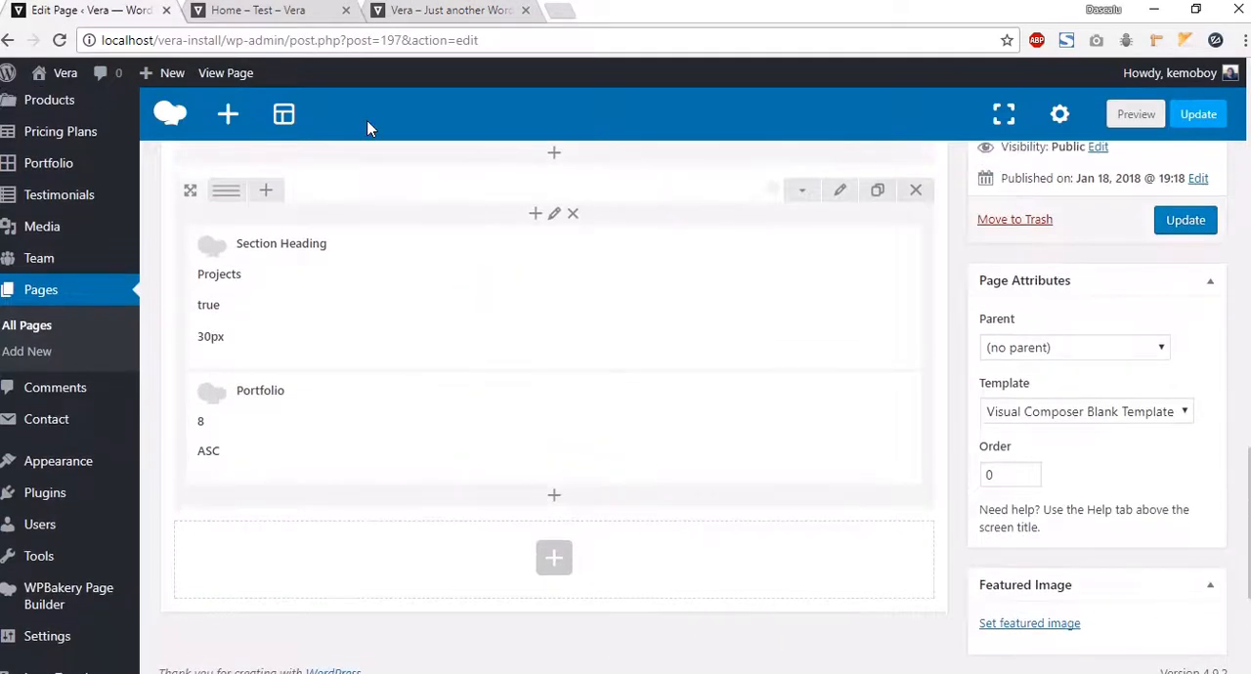
Step: Add a new row at the bottom of the page and set its row stretch to Stretch row and content (no paddings)
click(554, 559)
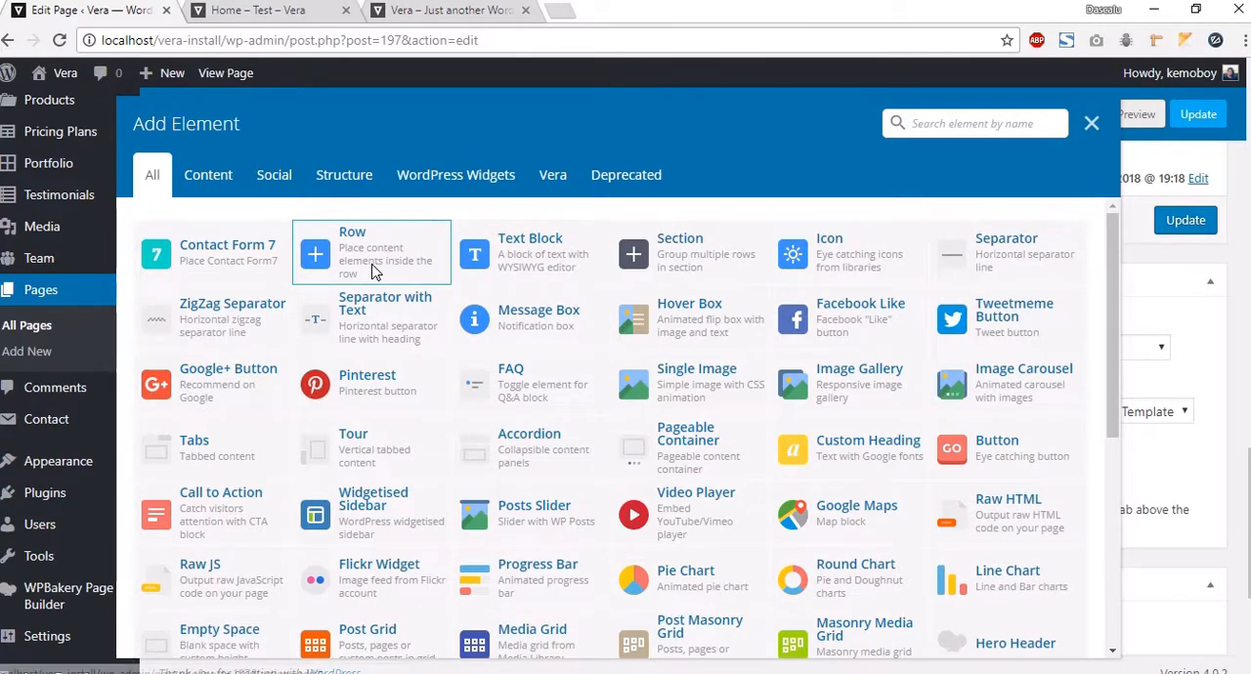
click(376, 239)
scroll(700, 504, down, 3)
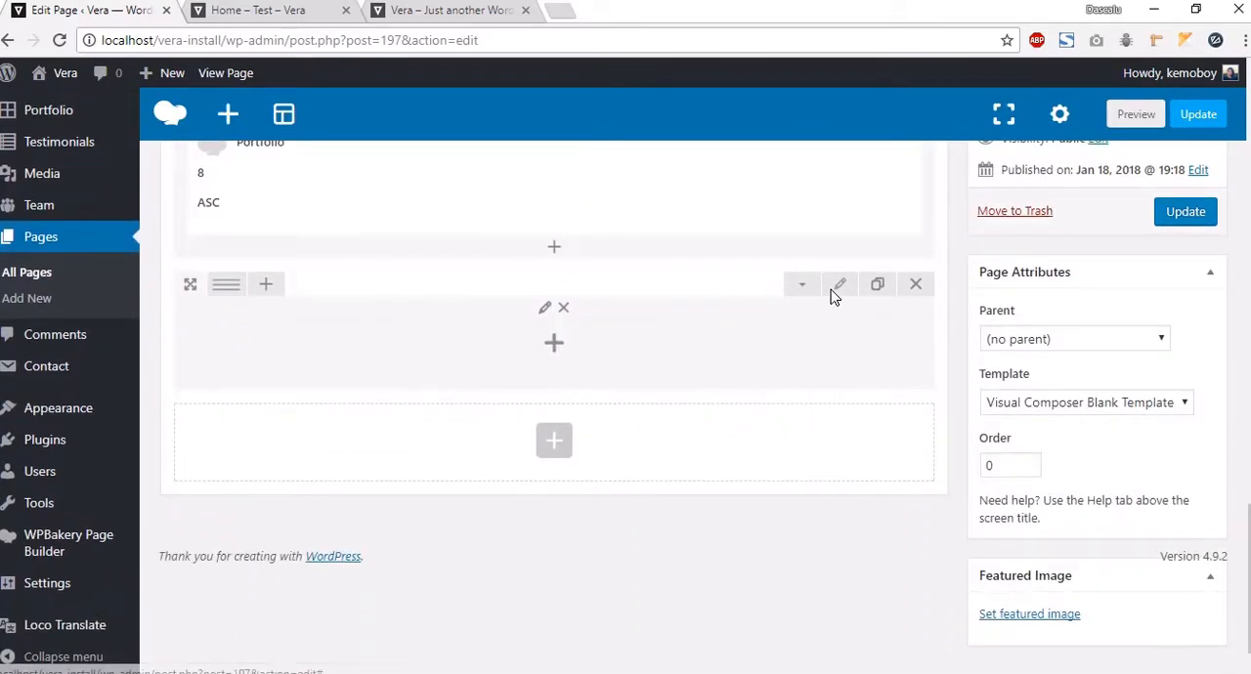
click(830, 288)
click(693, 291)
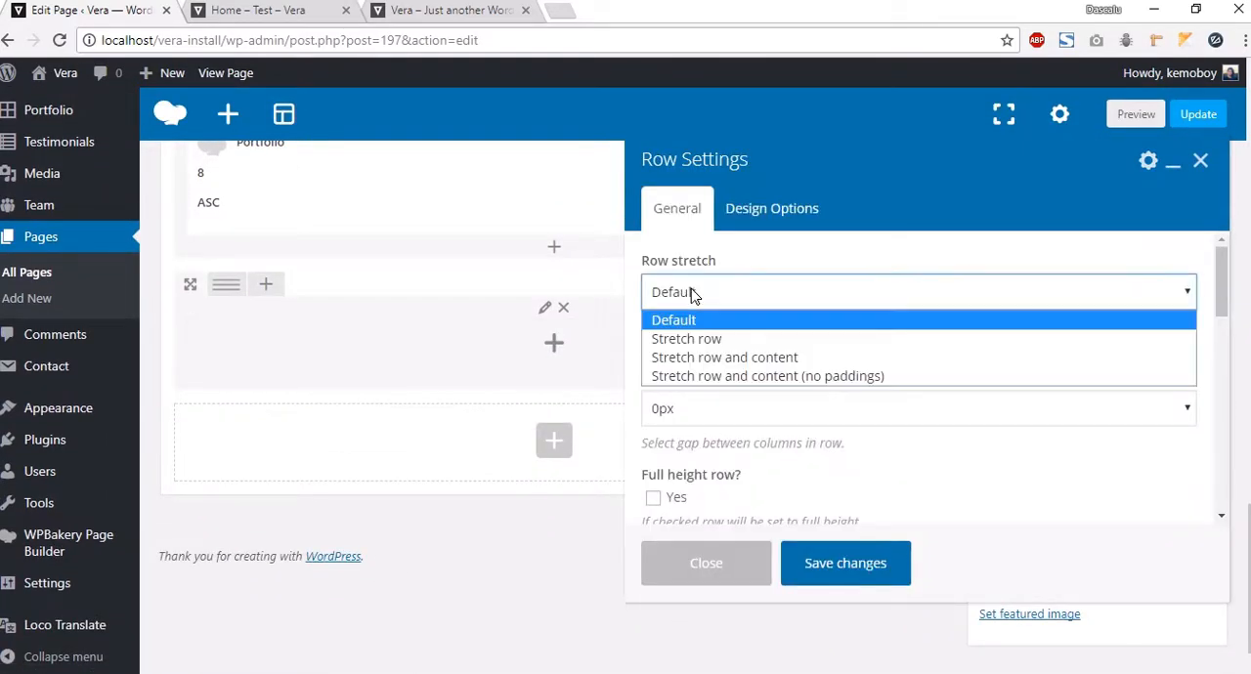
click(714, 382)
click(814, 567)
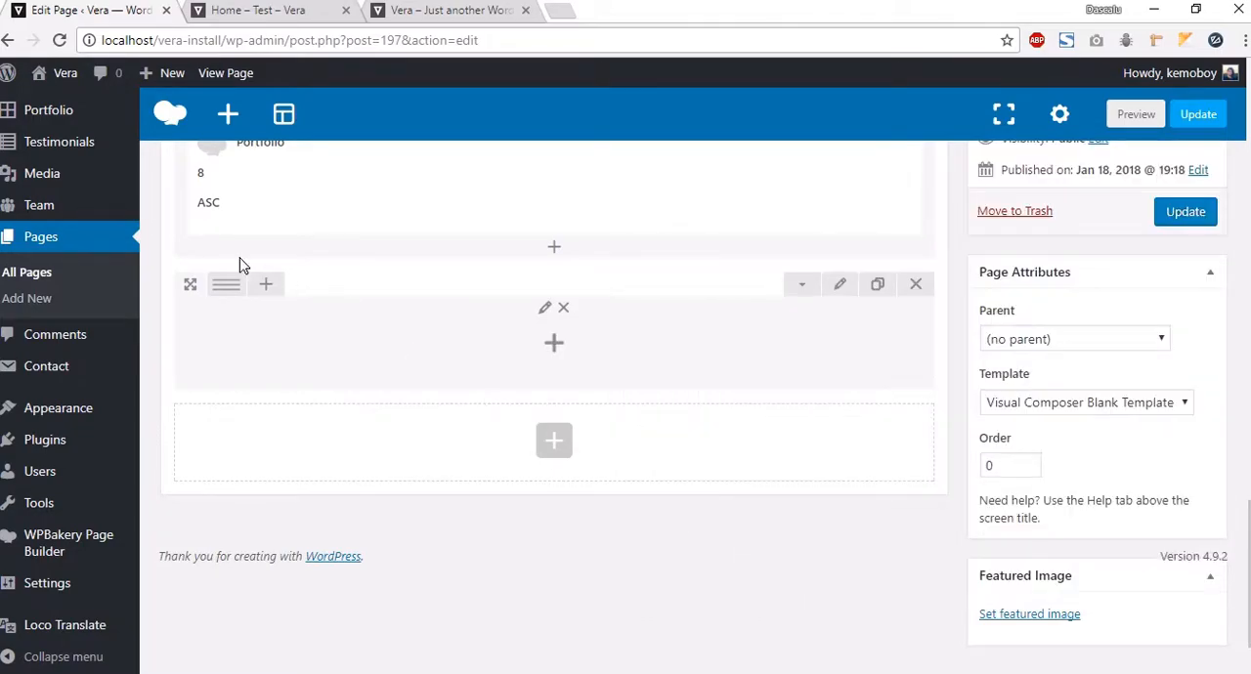
Step: Split the new row into two equal columns and add a Vera Plain Image Block to the left column
click(259, 285)
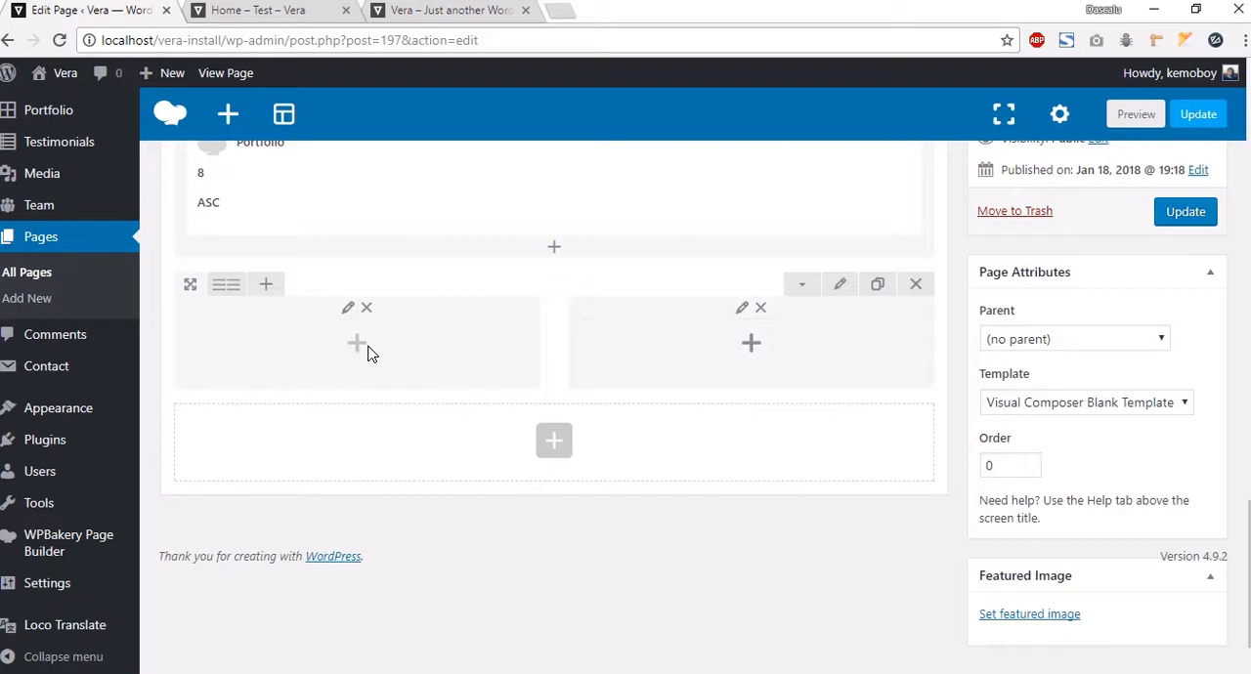
click(510, 369)
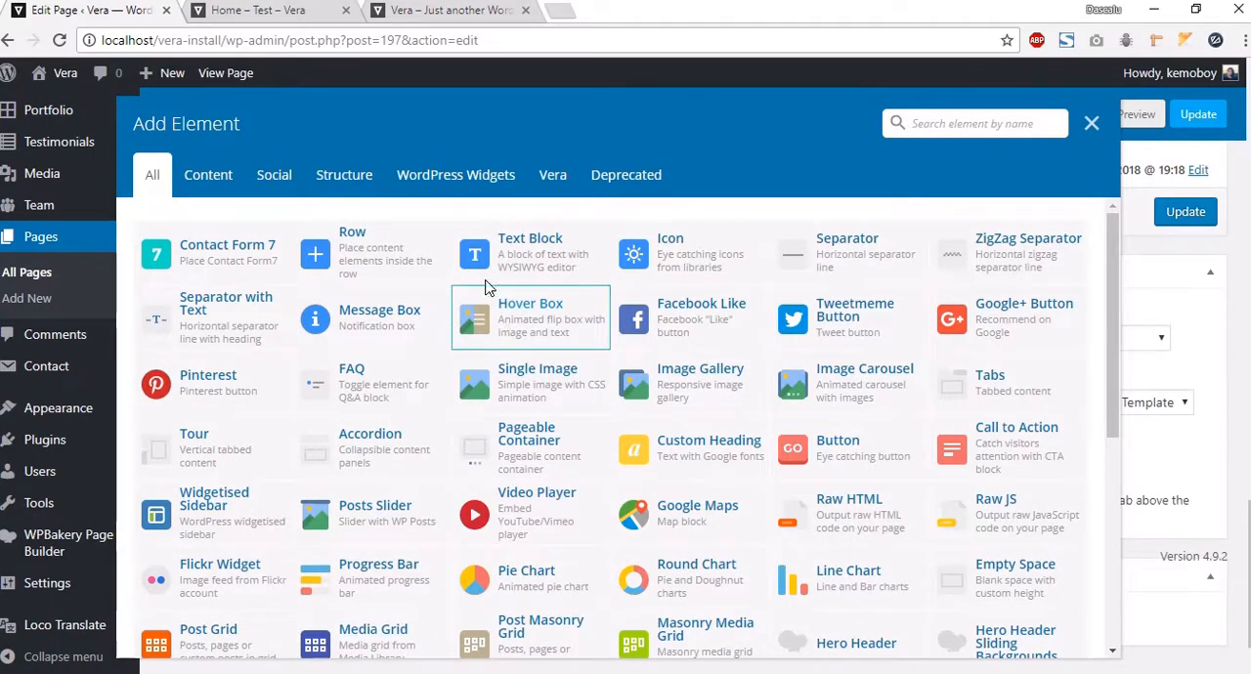
click(554, 184)
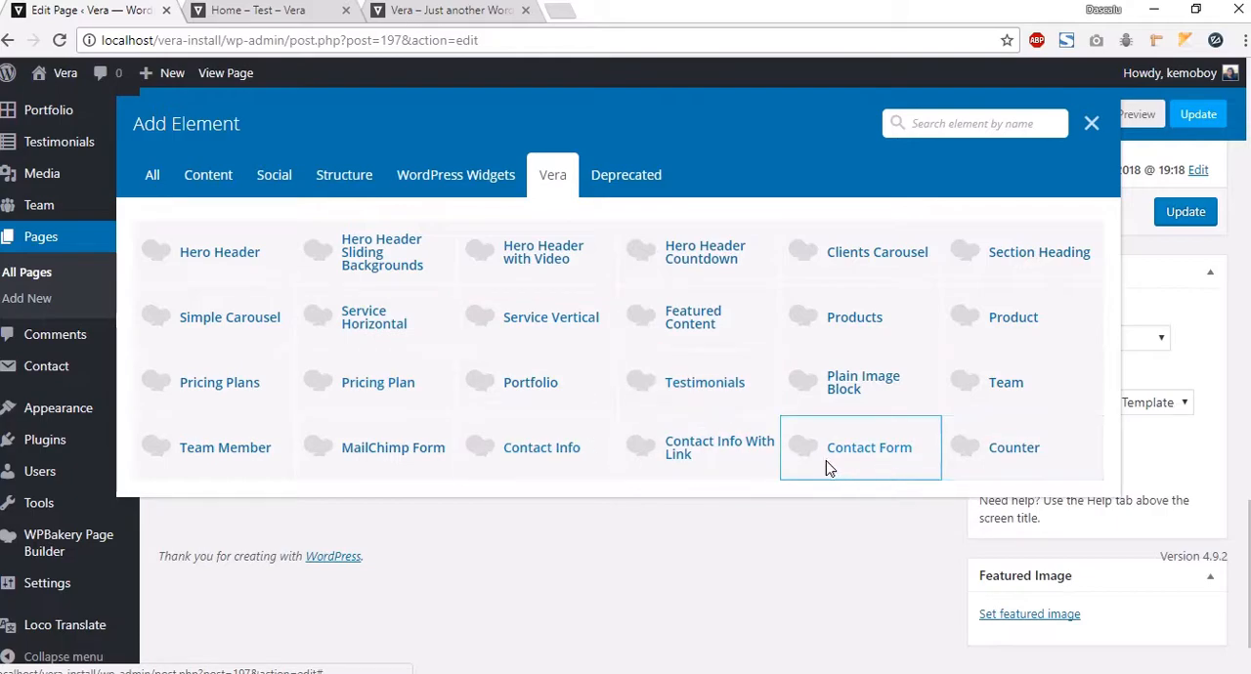
click(860, 384)
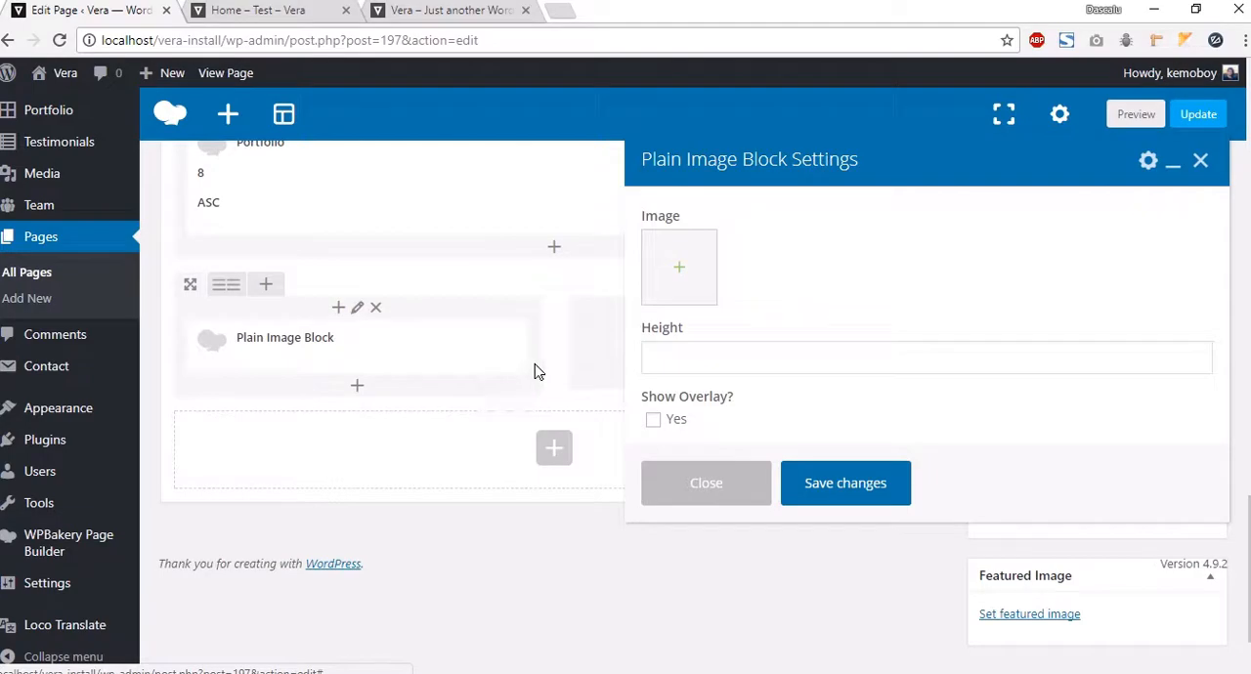
Step: Set the Plain Image Block's image to img-1-1.jpg from the media library
click(679, 267)
scroll(668, 366, down, 2)
scroll(684, 382, up, 6)
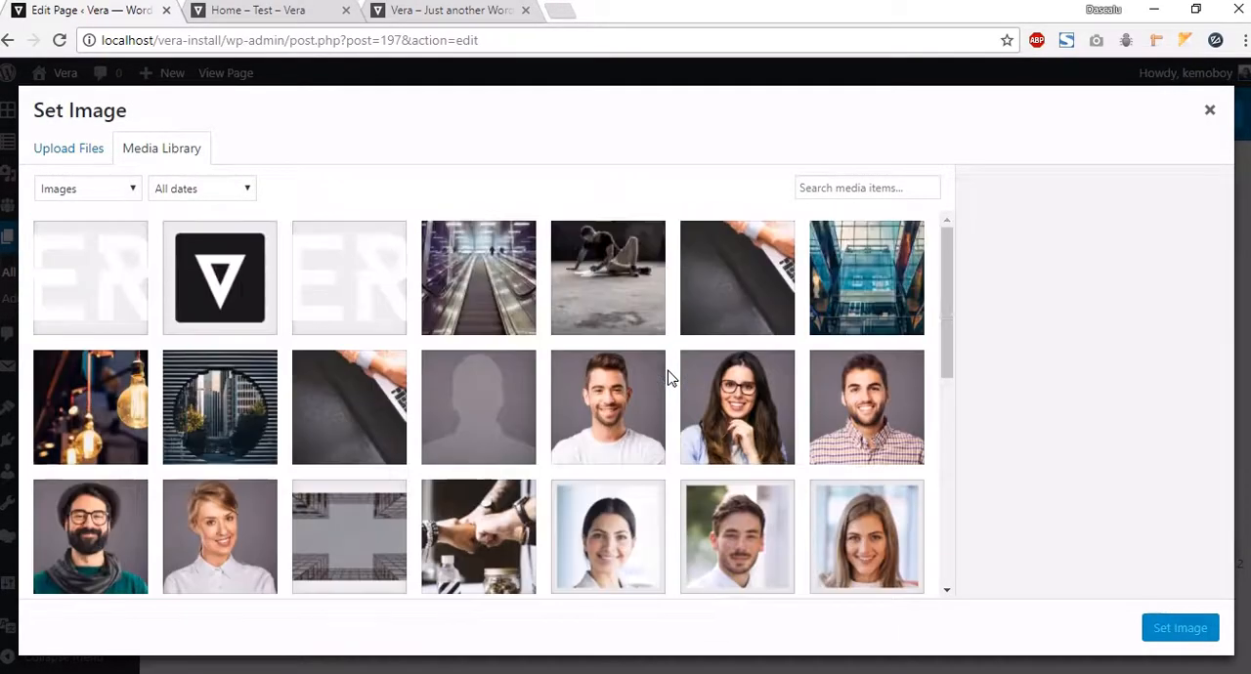
scroll(651, 377, down, 2)
click(90, 283)
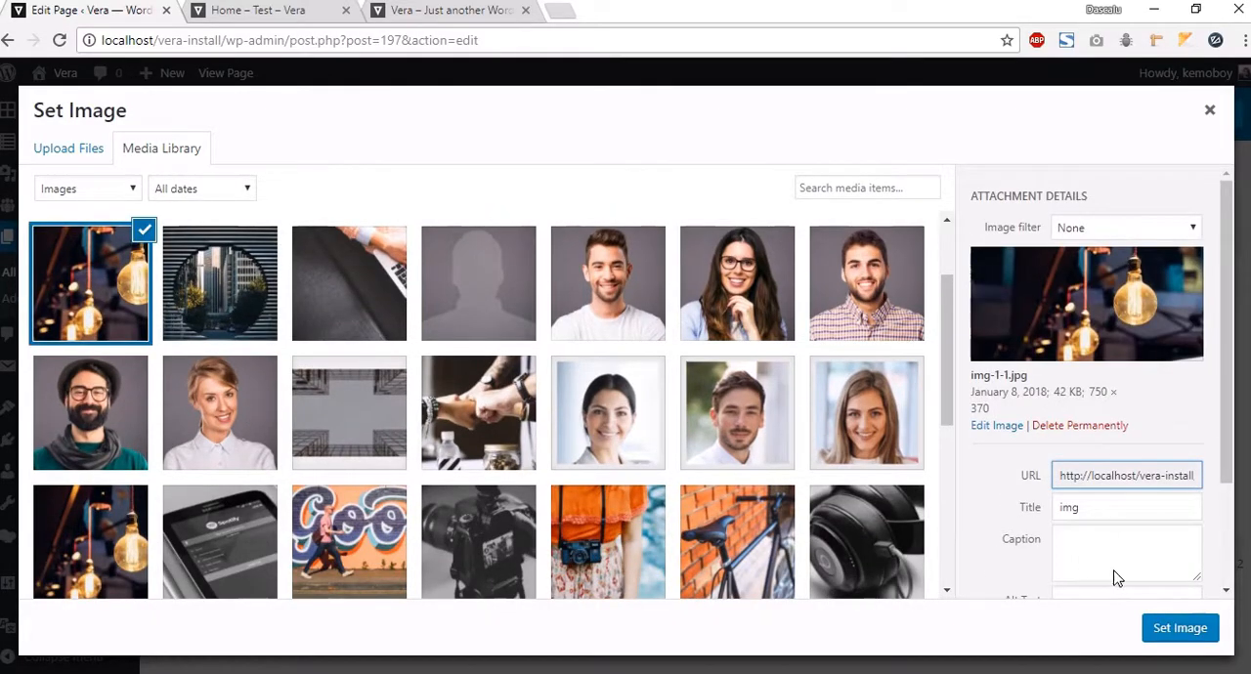
click(1179, 629)
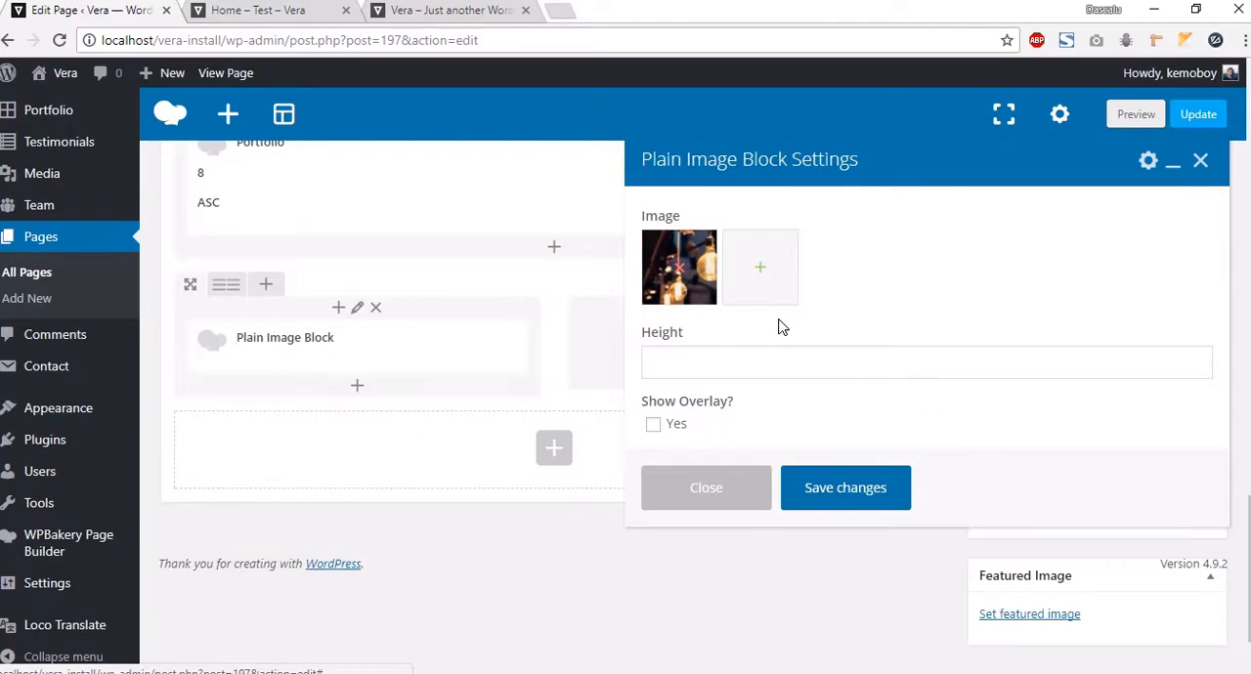
Step: Open the Plain Image Block's height for editing
click(761, 366)
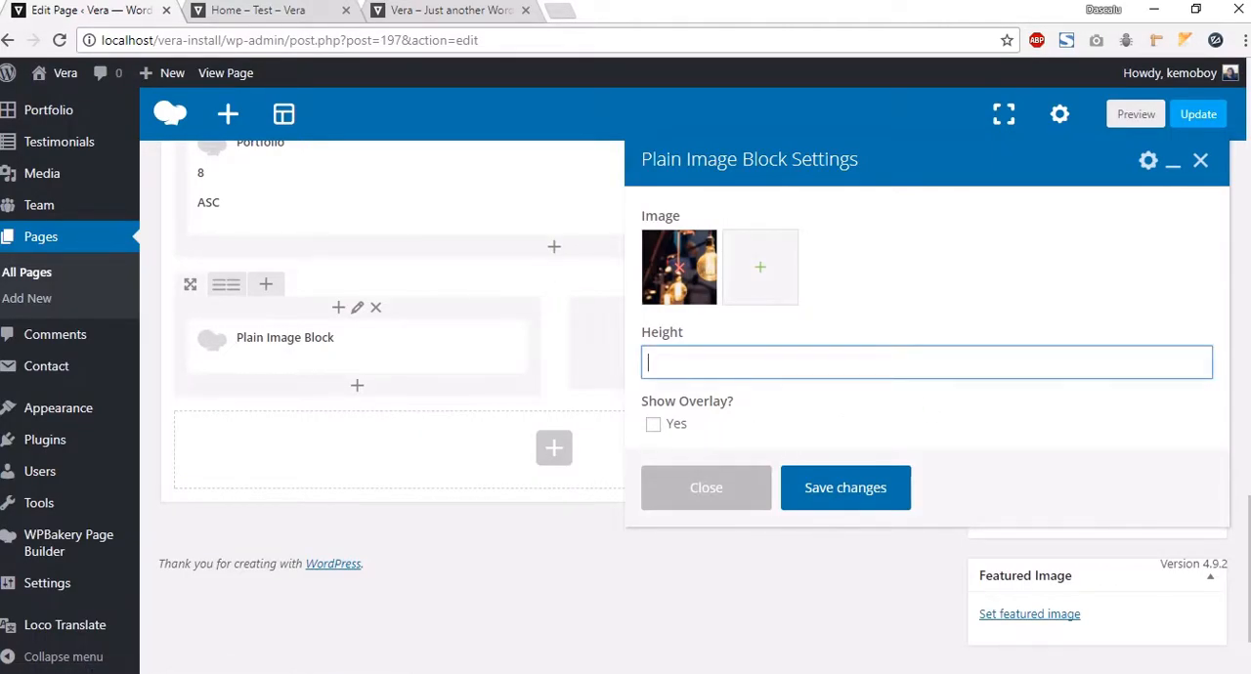
click(778, 364)
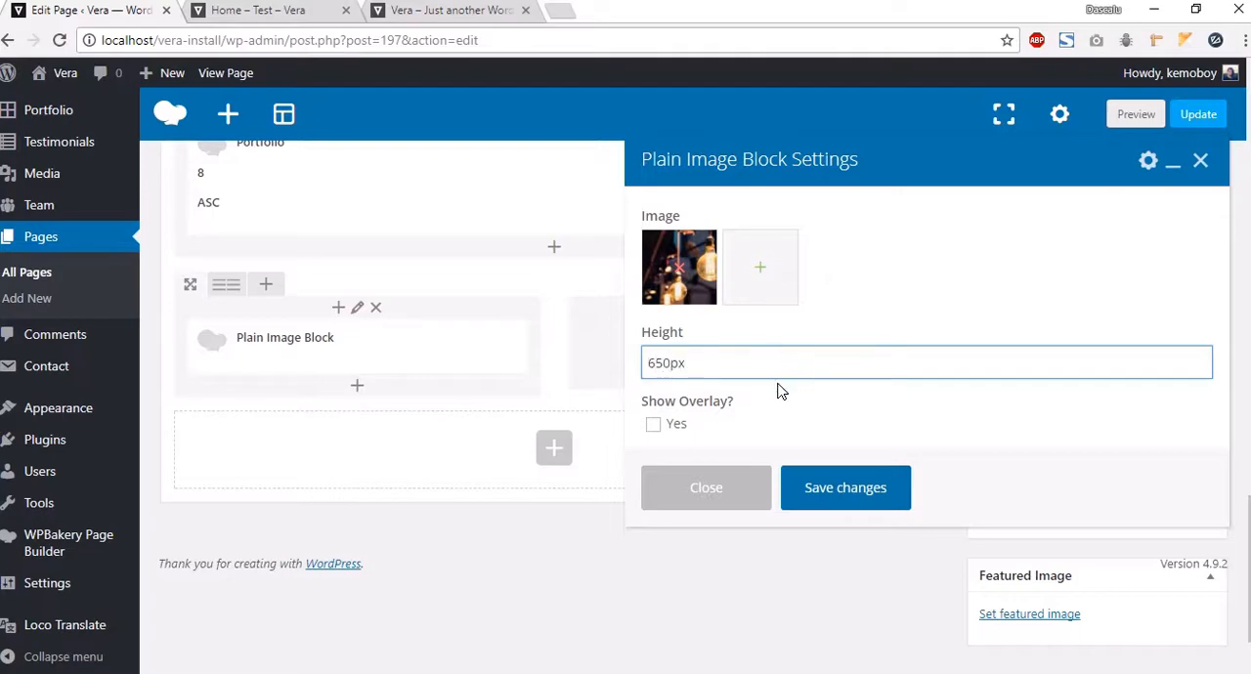
Step: Save the Plain Image Block settings and open the page preview to check the new image row
click(782, 429)
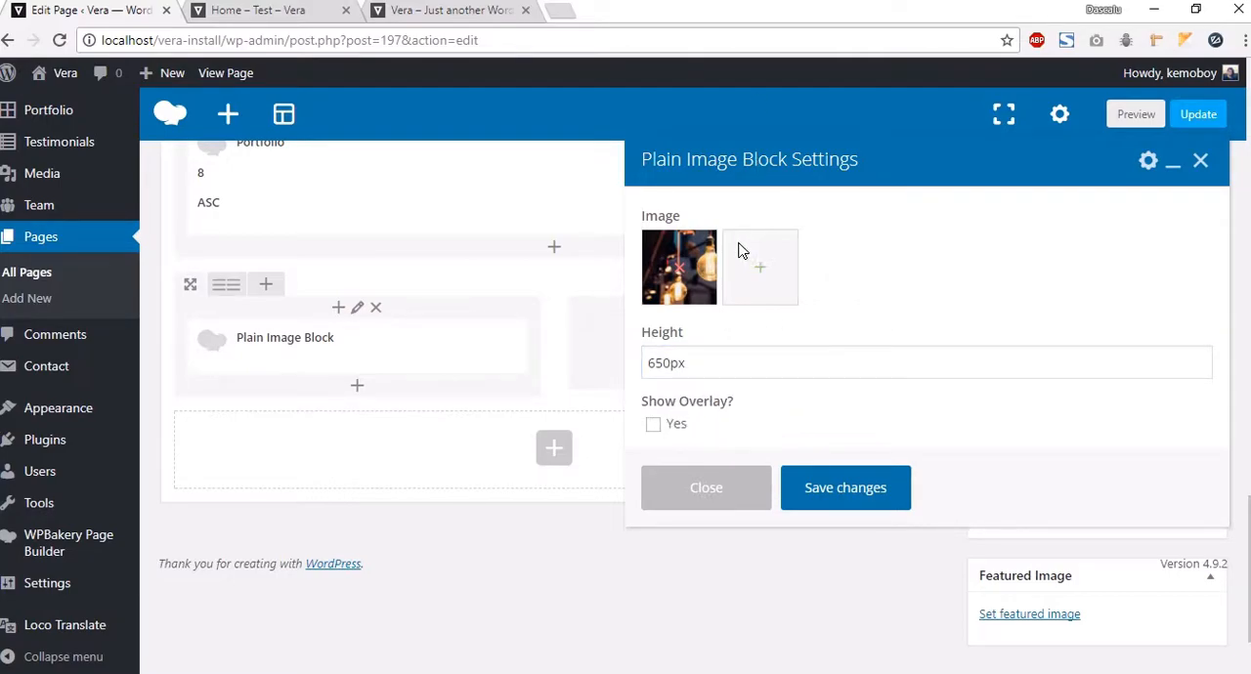
click(821, 494)
click(1136, 114)
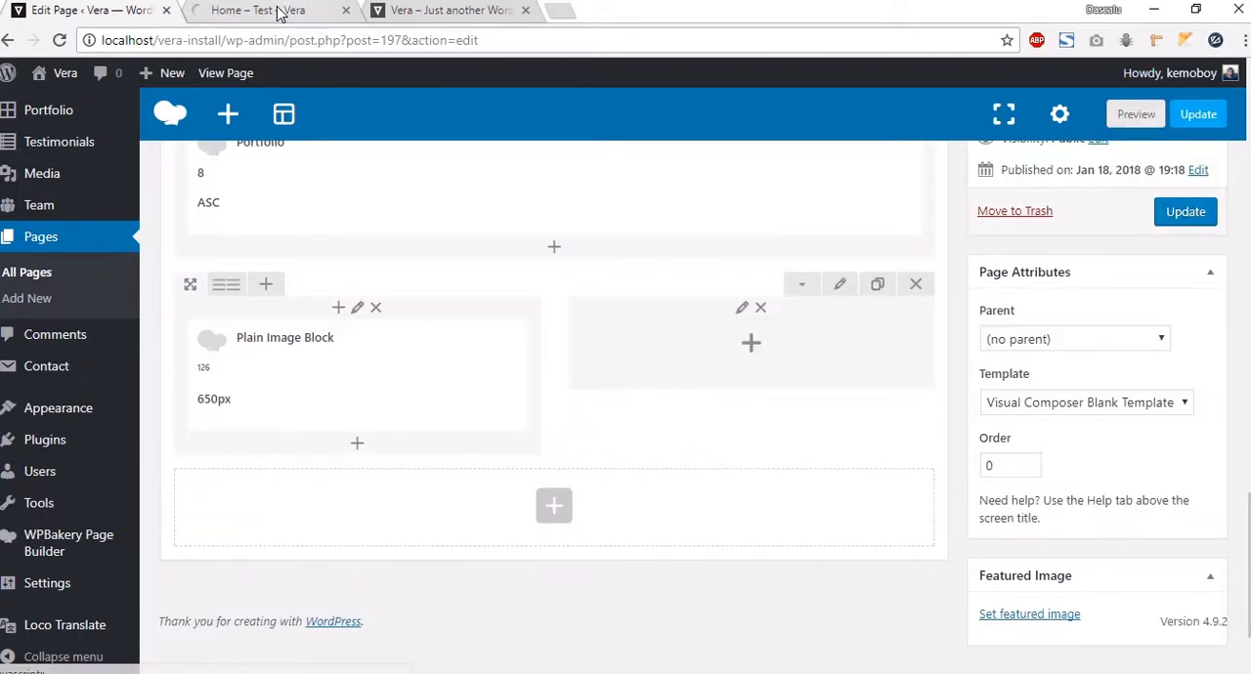
click(278, 12)
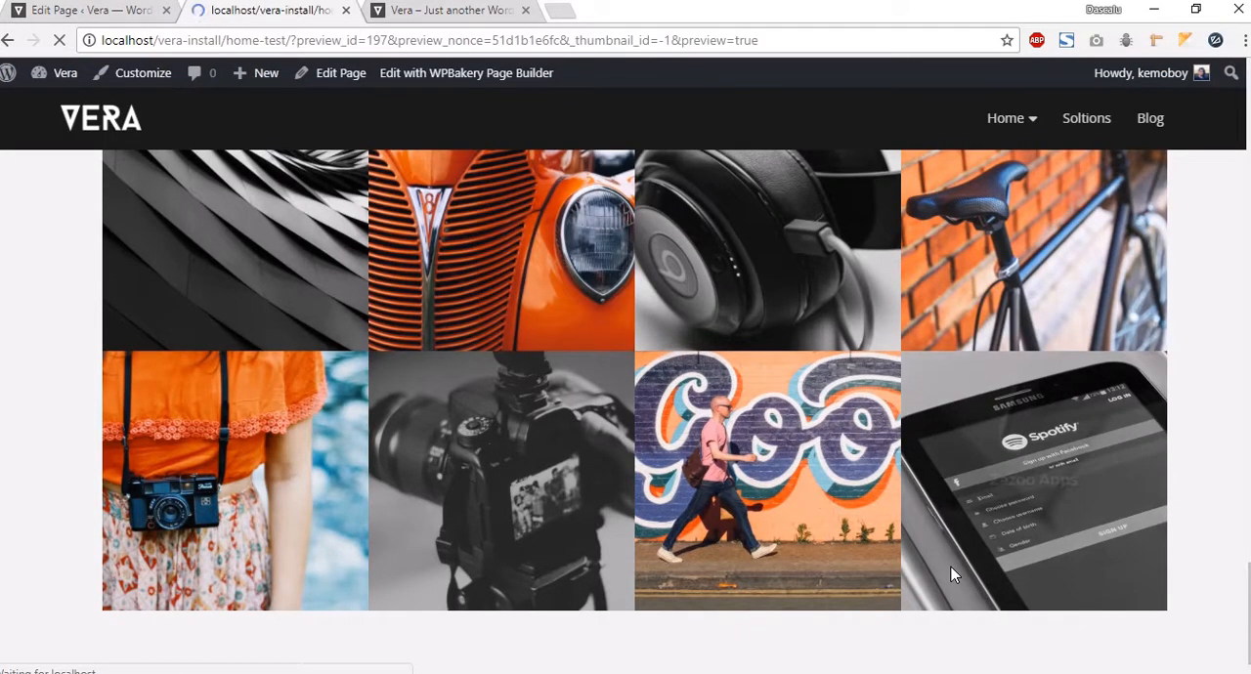
scroll(509, 433, down, 15)
scroll(500, 431, down, 15)
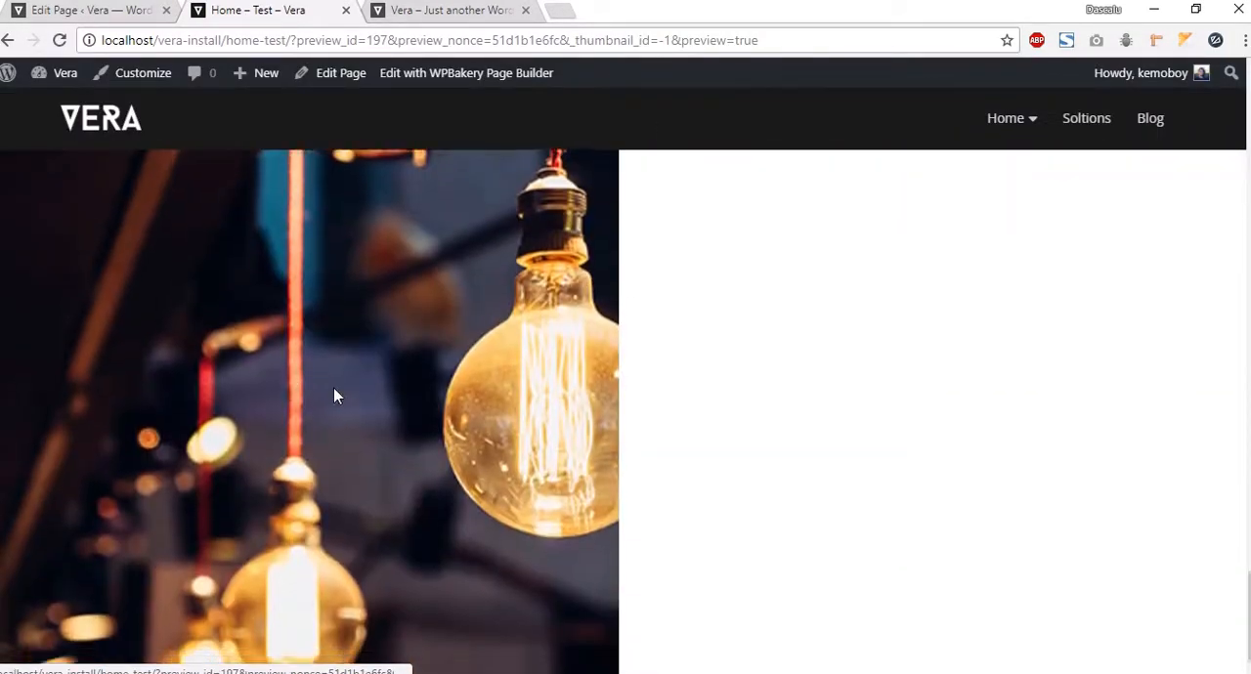
scroll(333, 396, down, 5)
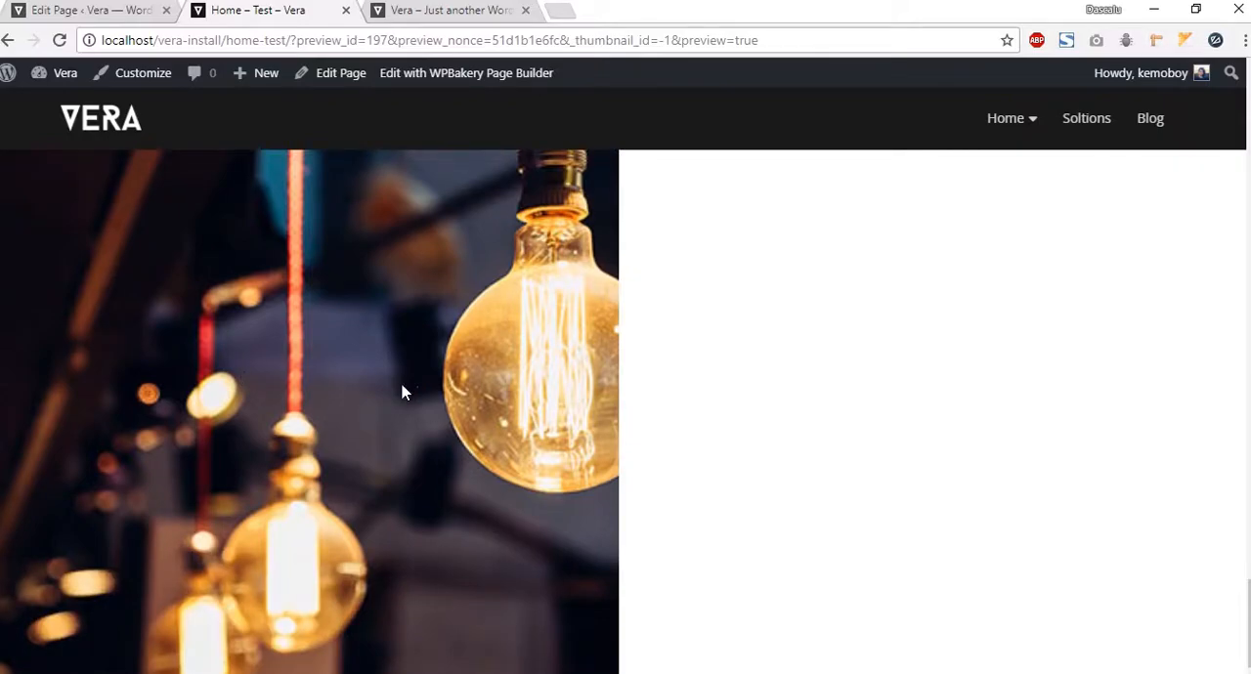
Step: Compare the preview's image row with the testimonials section of the Vera demo site
click(450, 11)
scroll(548, 477, up, 2)
scroll(549, 477, down, 2)
scroll(548, 479, up, 1)
scroll(548, 479, down, 1)
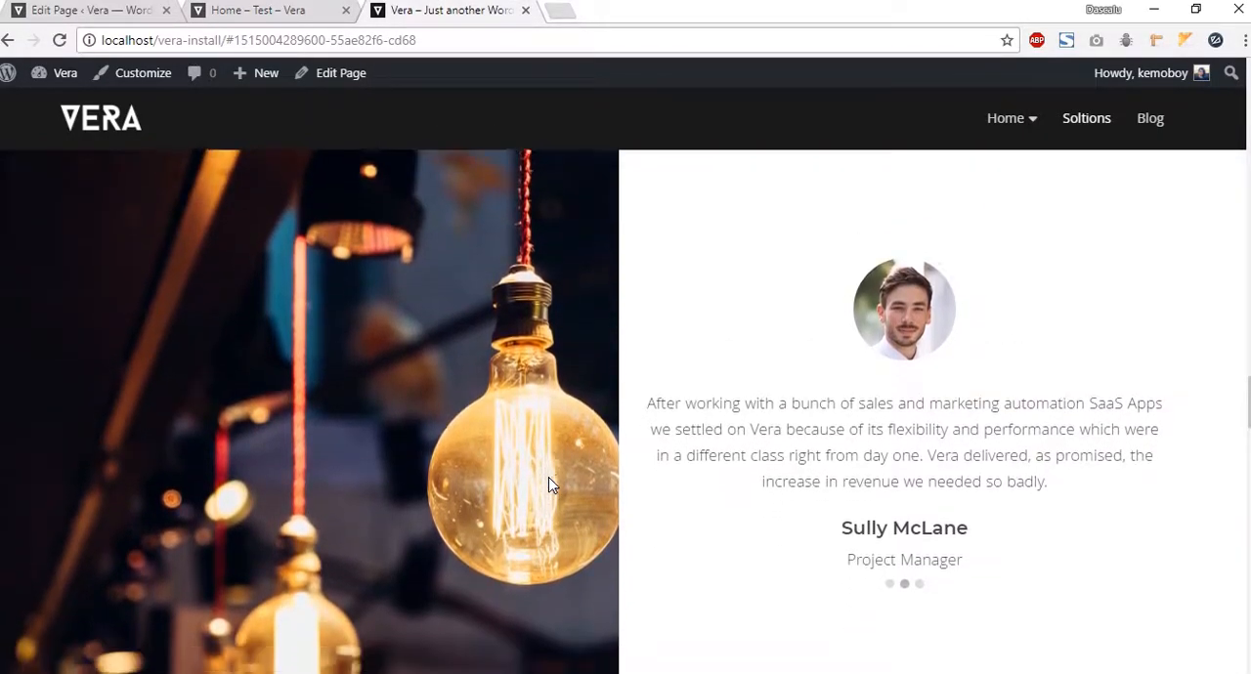
click(253, 11)
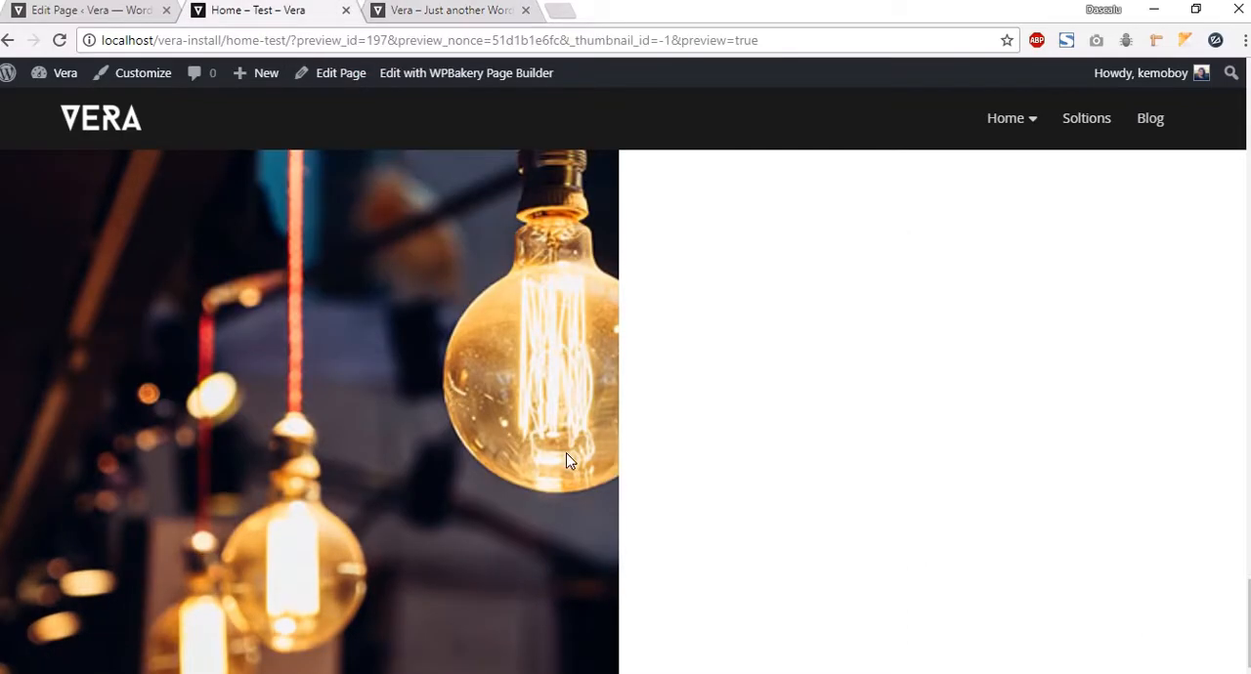
click(420, 14)
click(242, 17)
scroll(821, 352, up, 2)
scroll(860, 381, down, 2)
scroll(889, 457, up, 3)
click(93, 14)
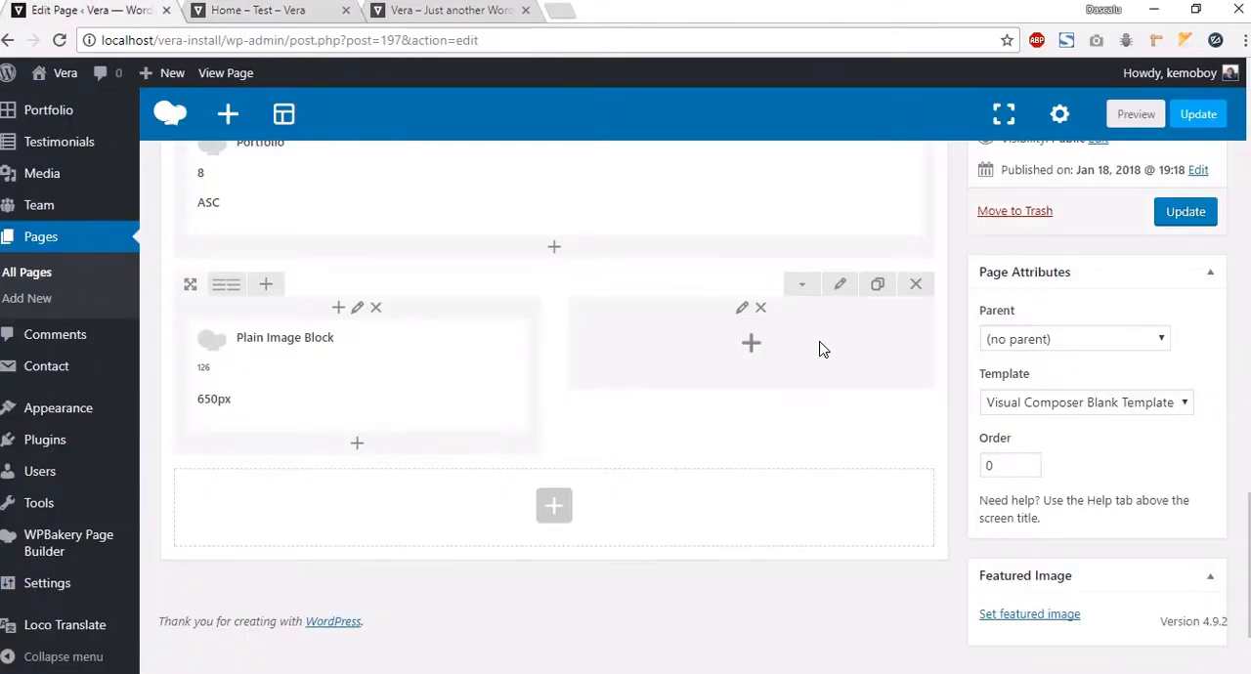
Step: Change the image row's content position option in its row settings and save
click(840, 283)
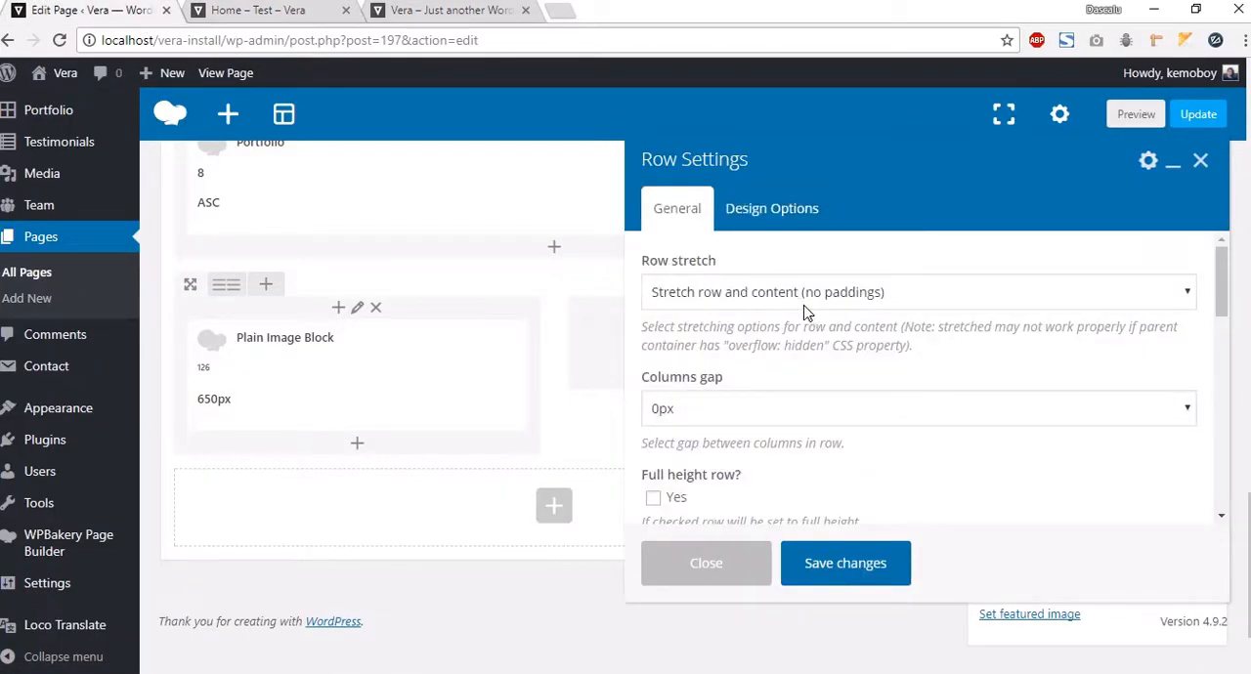
scroll(743, 428, down, 2)
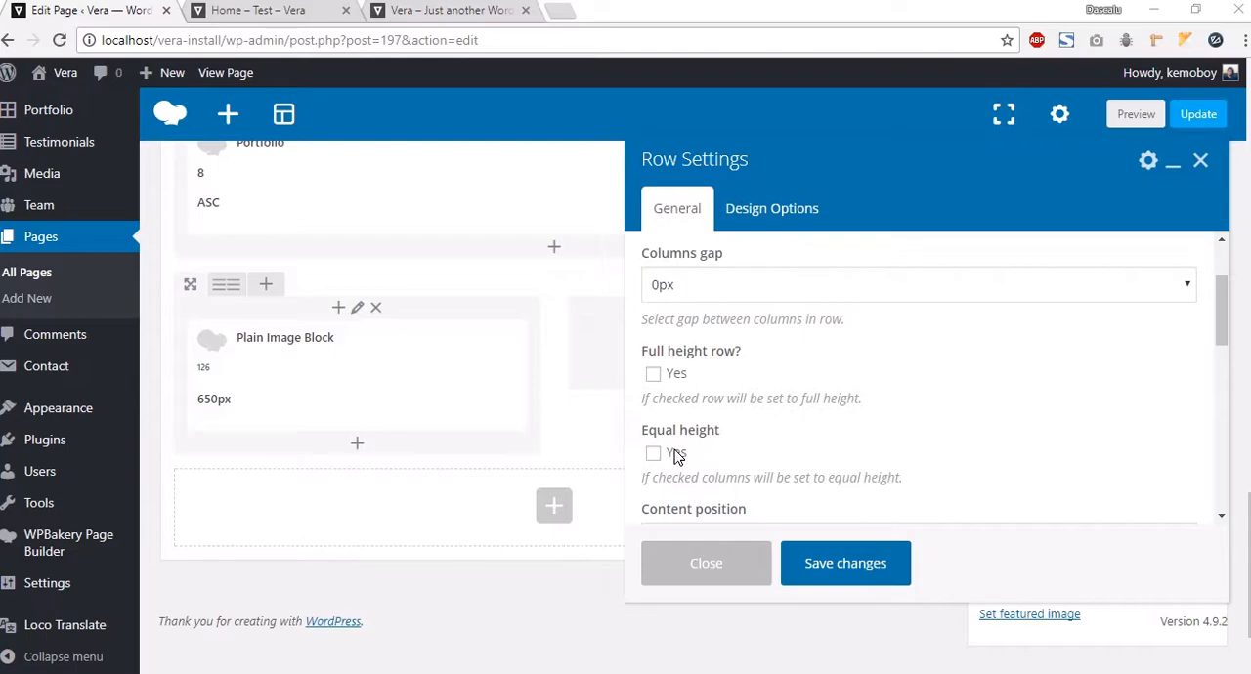
scroll(787, 427, down, 2)
click(734, 420)
click(704, 479)
click(843, 563)
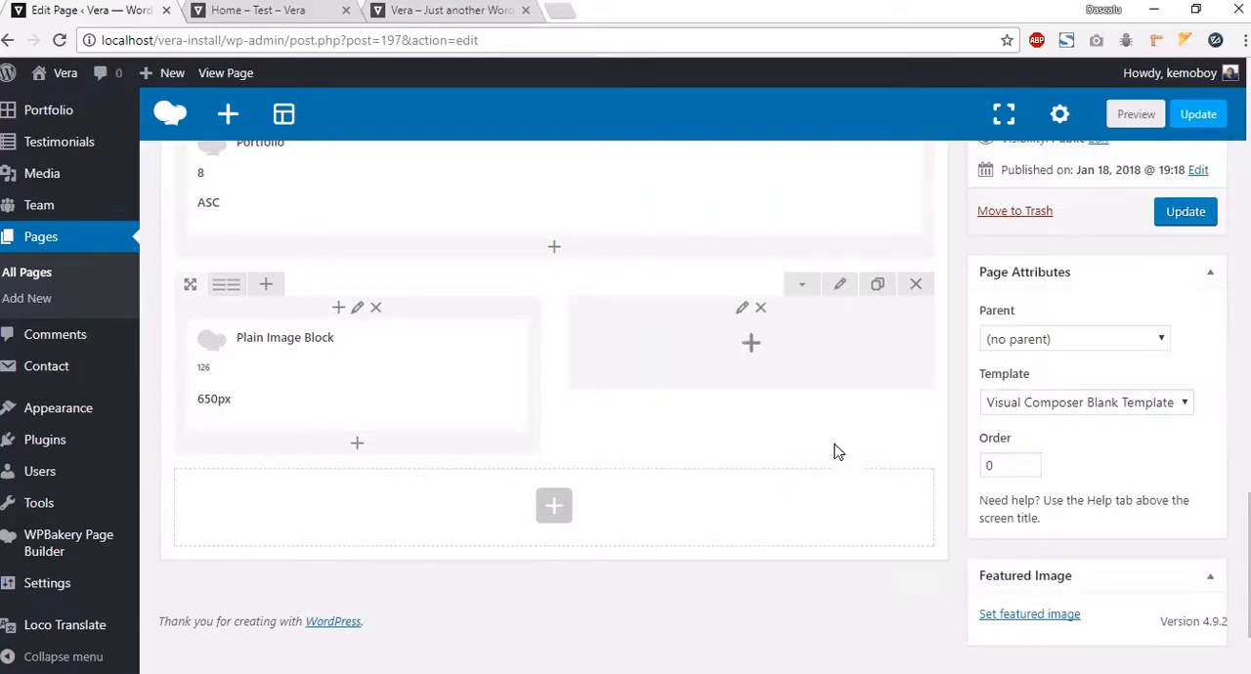
Step: Add an inner row to the right column and give it the extra class name details-box-right
click(731, 343)
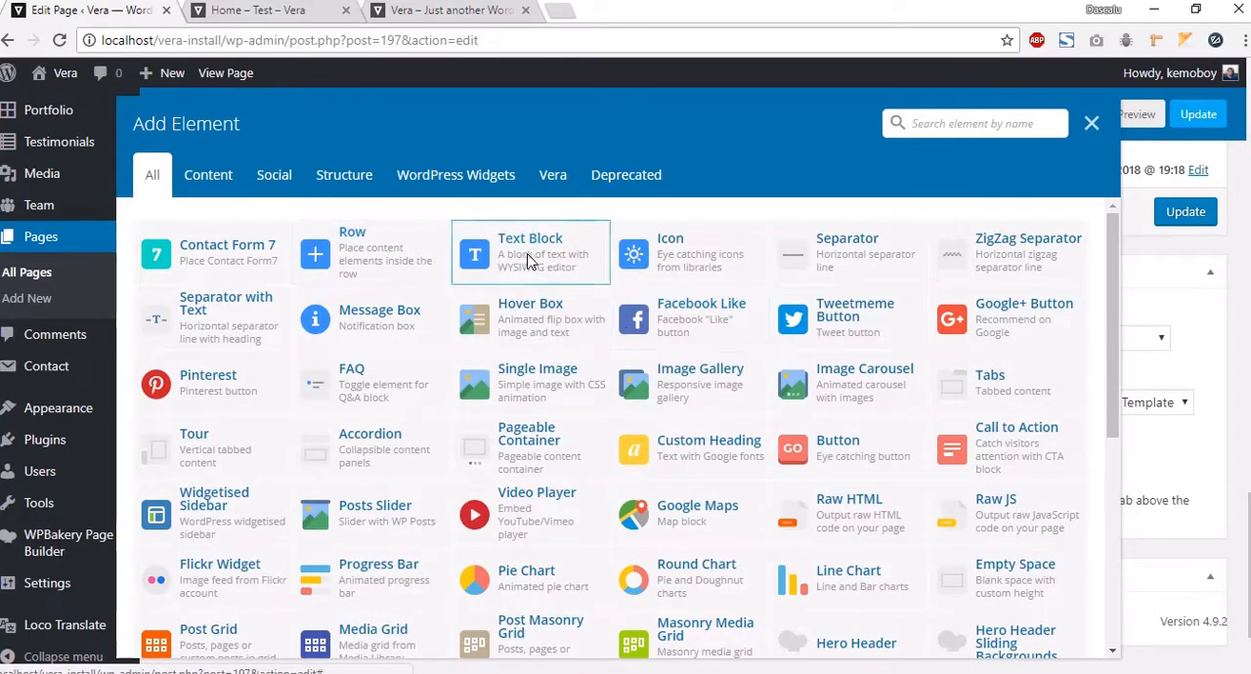
click(399, 248)
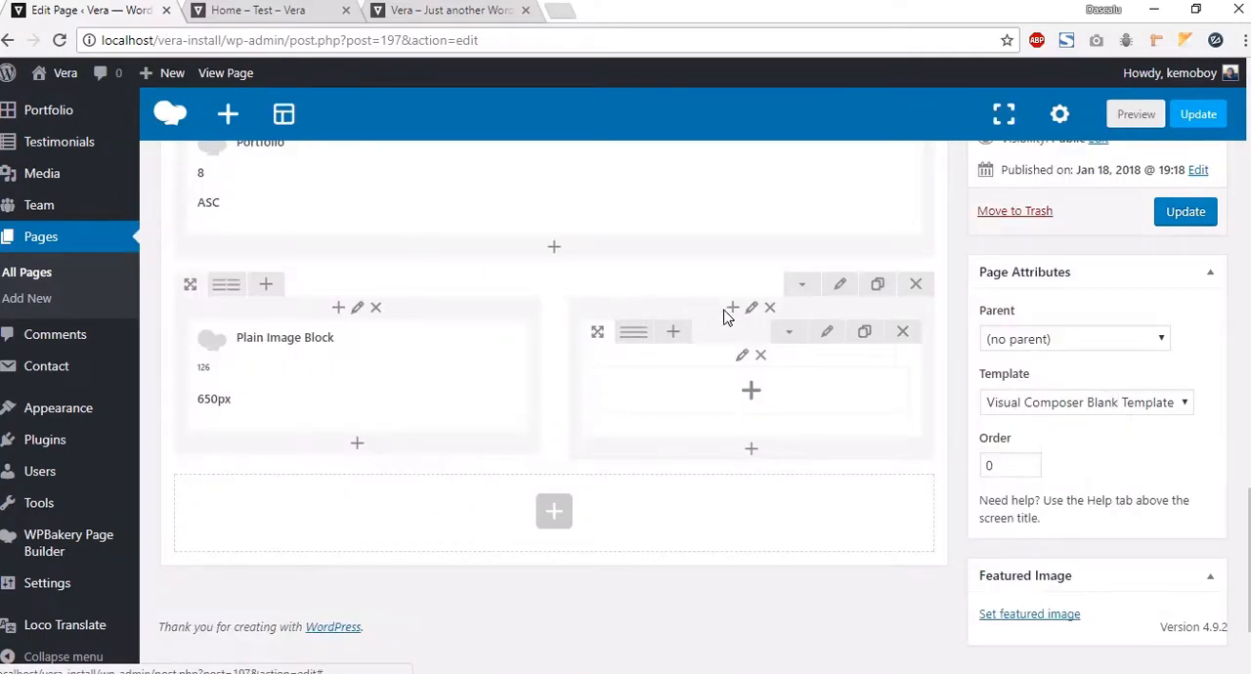
click(824, 331)
scroll(804, 293, down, 5)
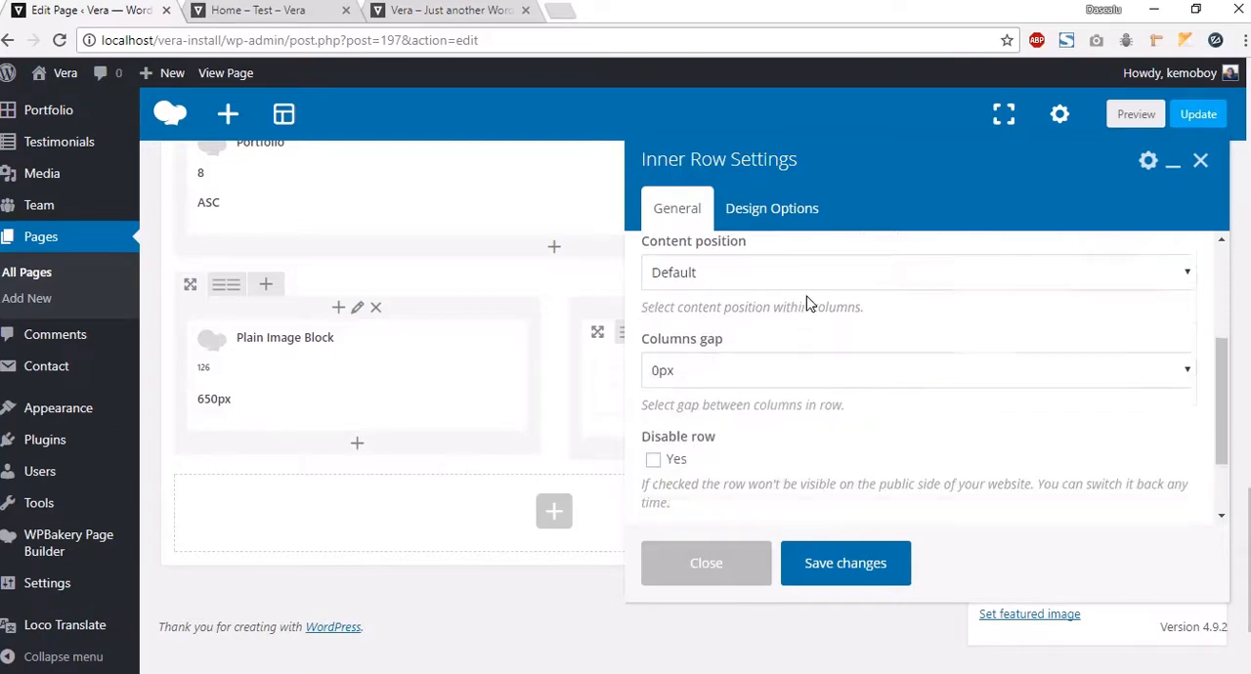
click(758, 467)
text(details-box-right)
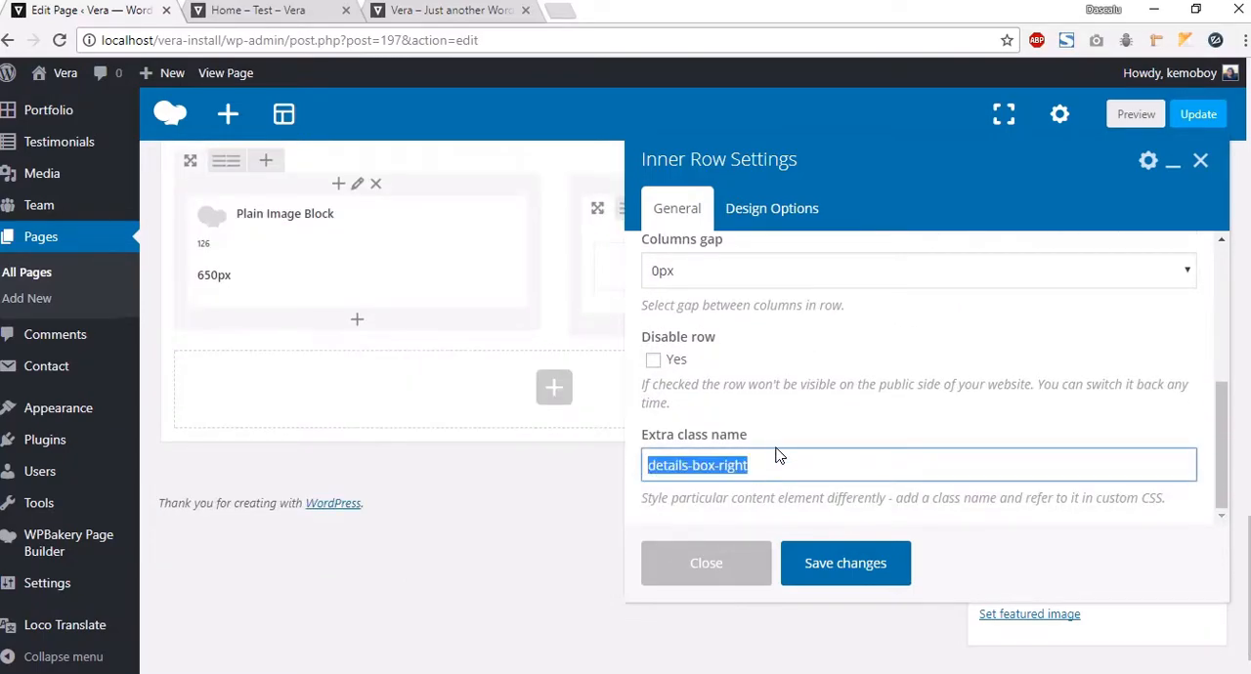
click(812, 564)
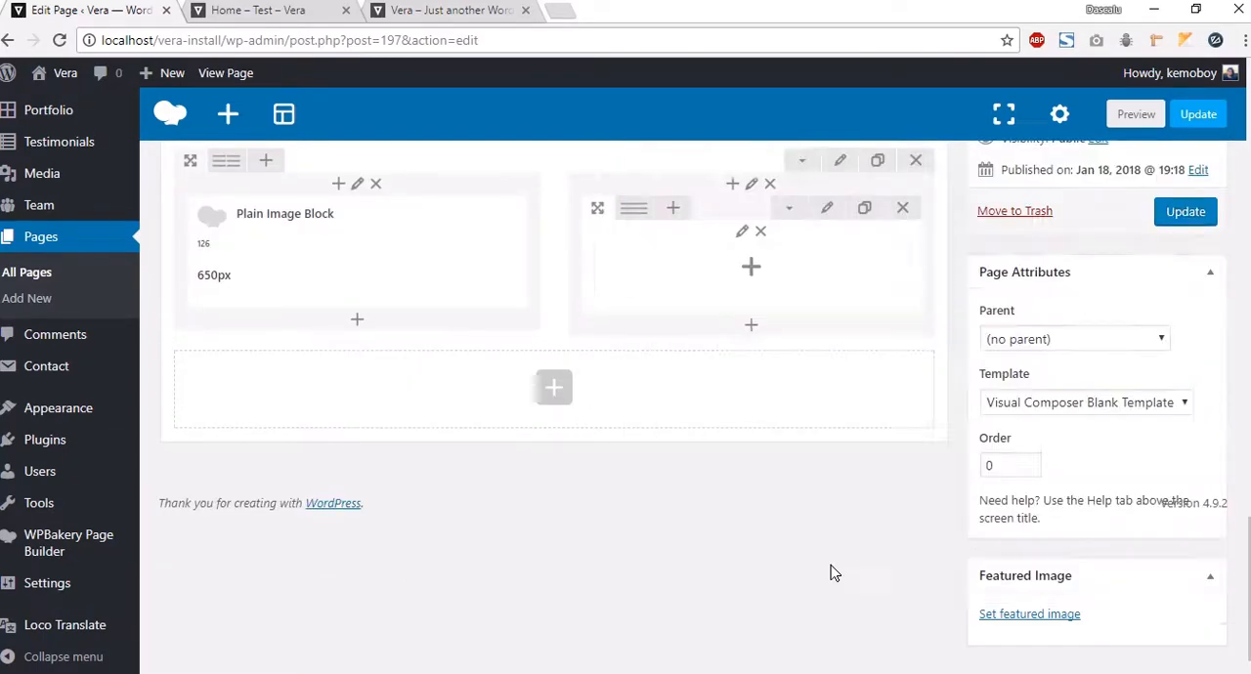
Step: Add a Vera Testimonials element inside the inner row with its order set to Ascending
click(751, 271)
click(553, 174)
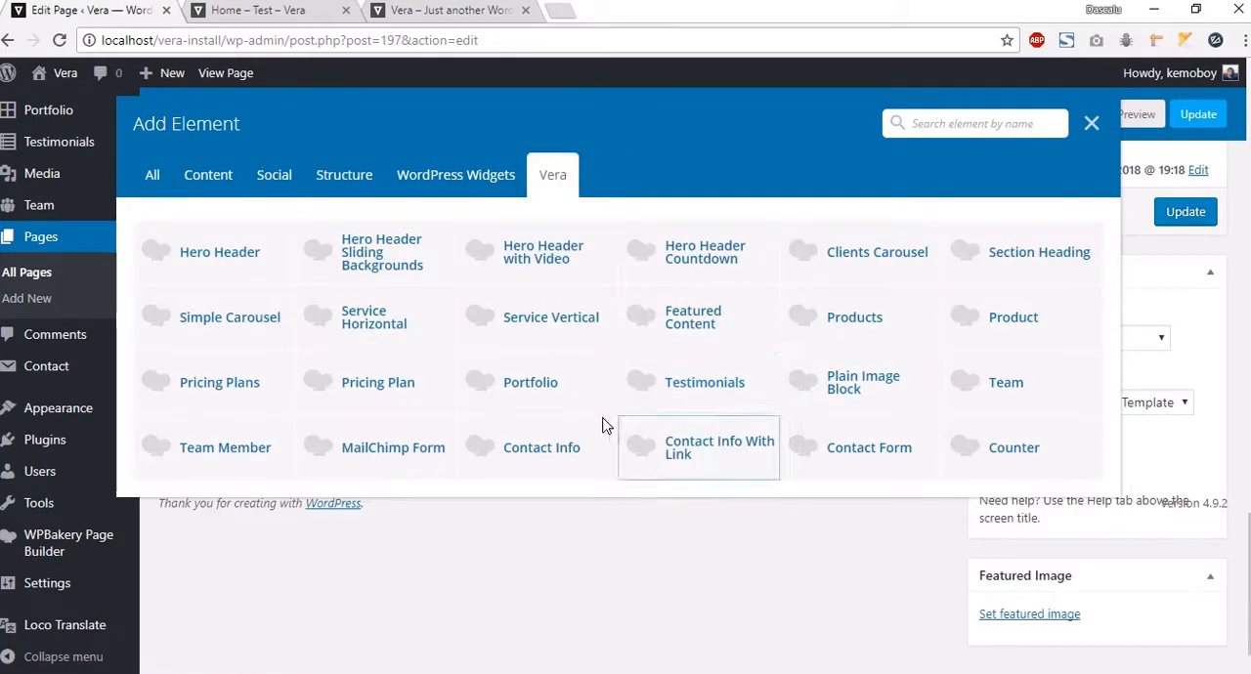
click(681, 383)
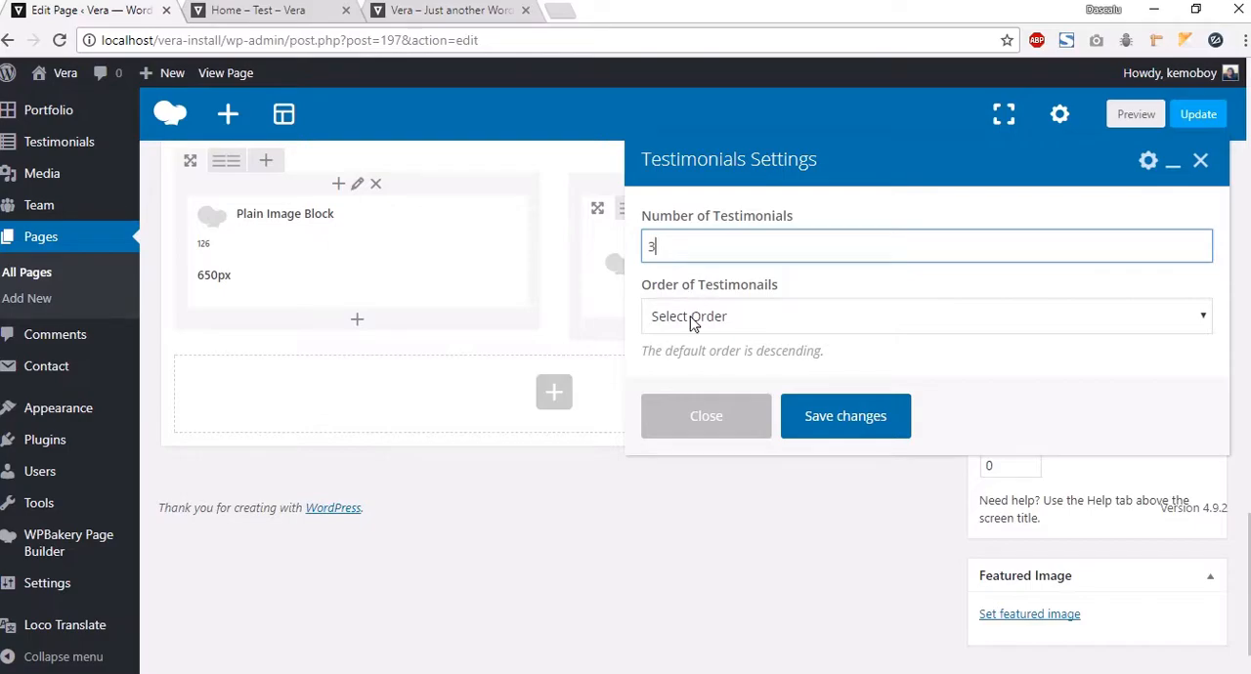
click(689, 311)
click(687, 363)
click(753, 318)
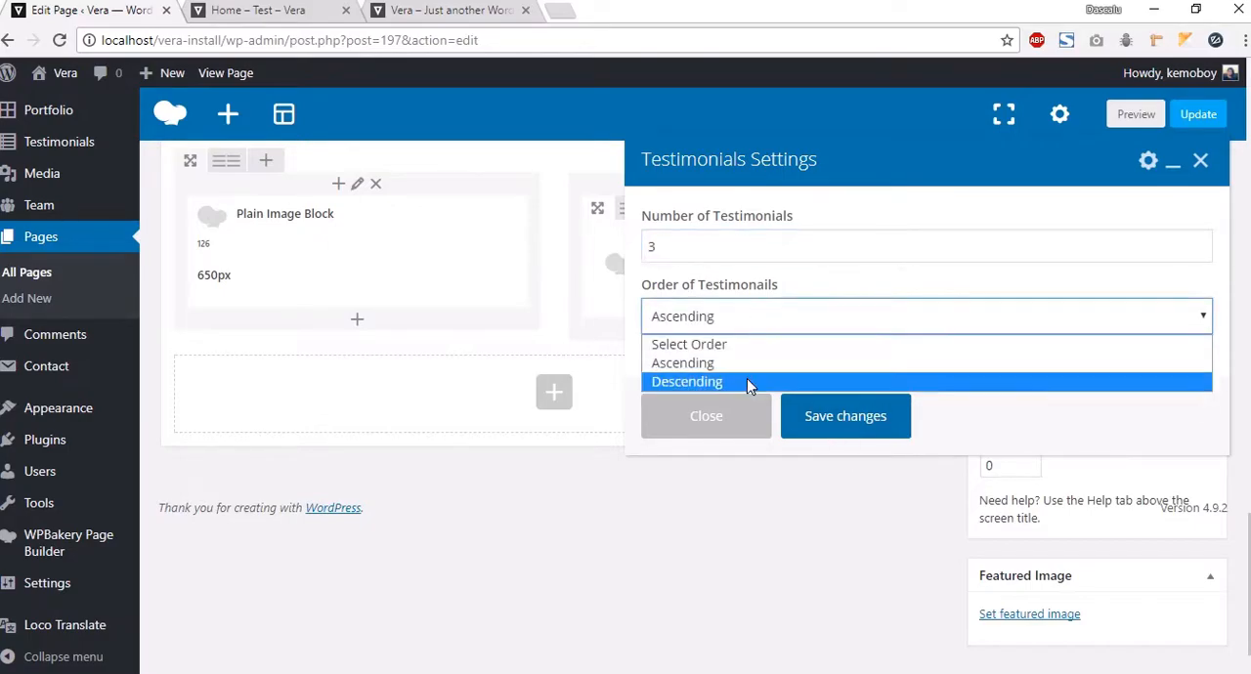
click(724, 363)
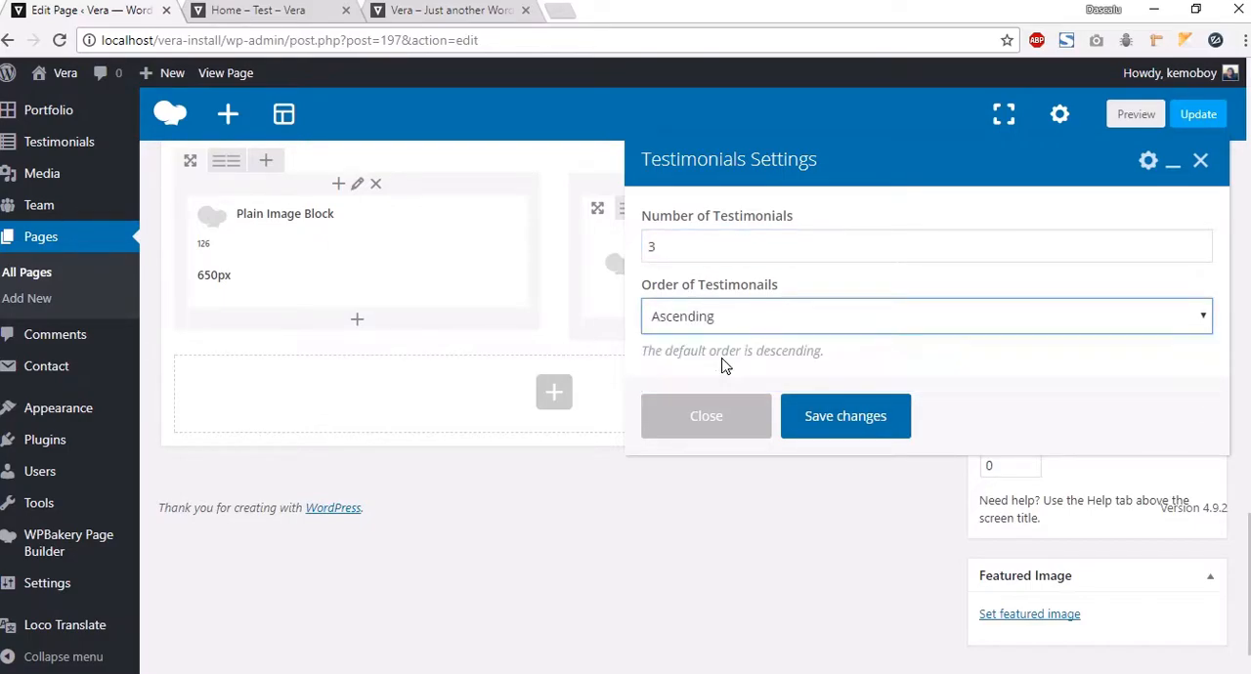
click(836, 423)
Step: Preview the page and browse through the new testimonials carousel beside the image
click(1132, 113)
click(281, 13)
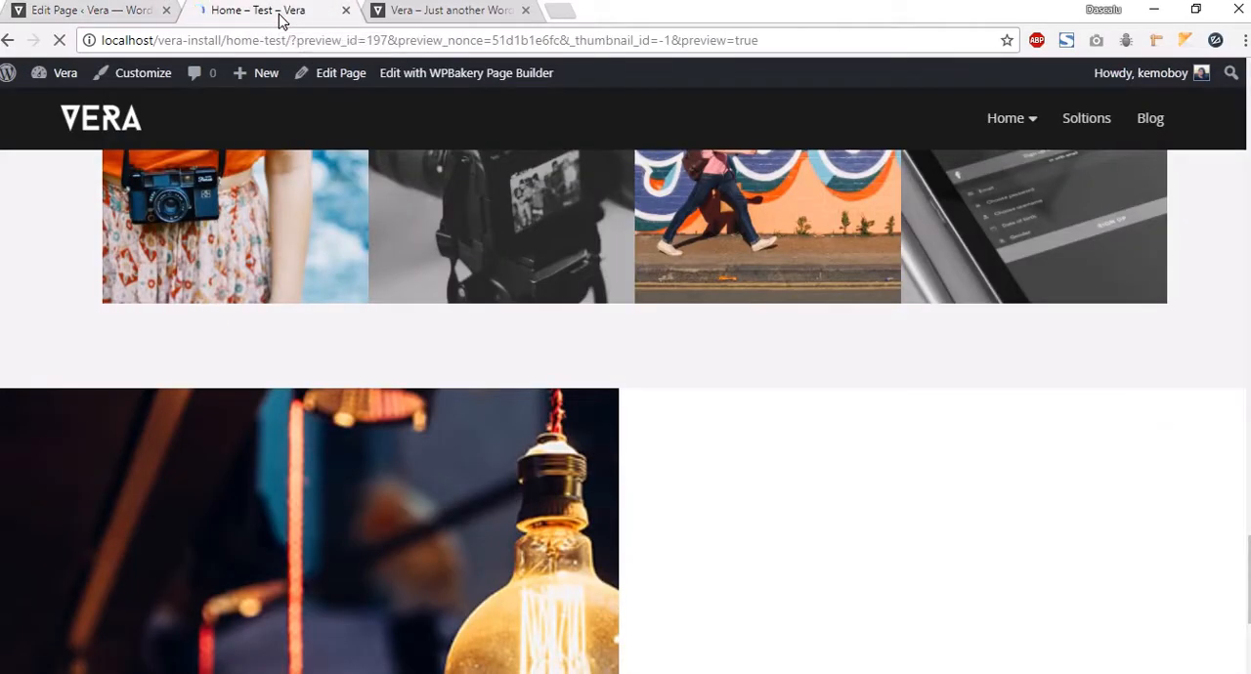
scroll(738, 421, down, 20)
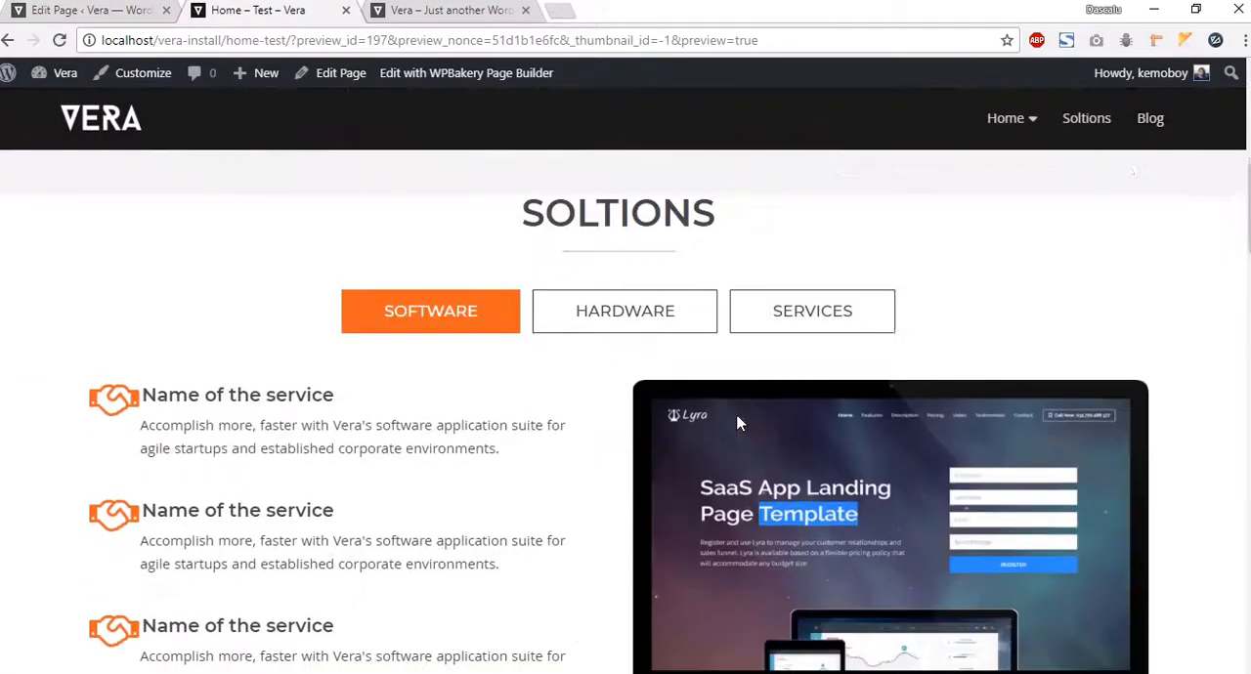
scroll(729, 418, down, 15)
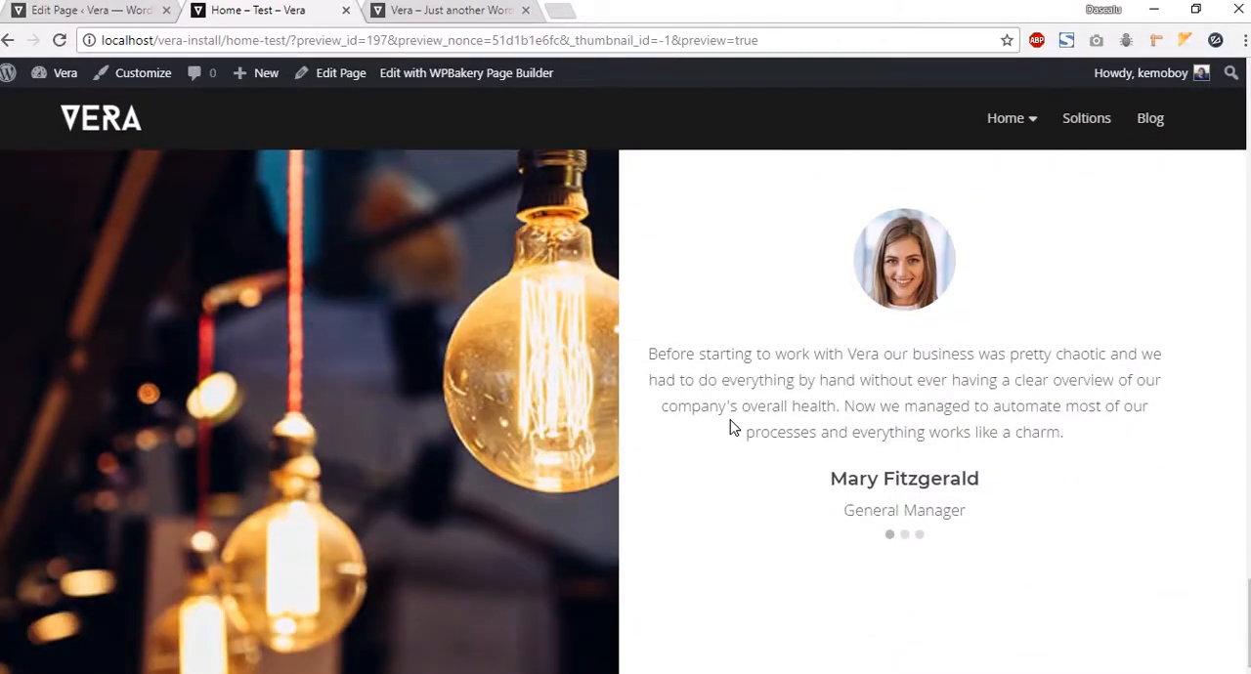
drag(833, 411, 943, 537)
click(933, 536)
click(919, 535)
click(891, 536)
drag(1033, 516, 907, 432)
click(1051, 479)
Step: Add a new row at the bottom of the page and give it a second column
click(153, 11)
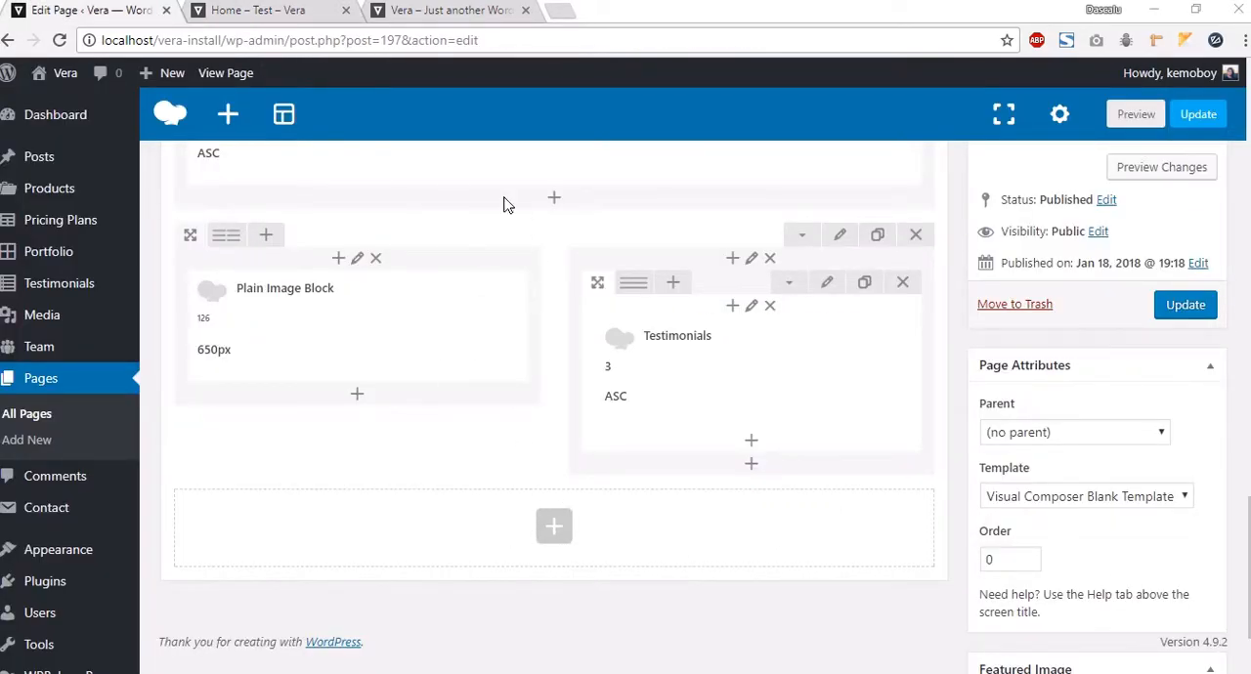
click(554, 527)
scroll(219, 207, down, 2)
scroll(218, 207, up, 3)
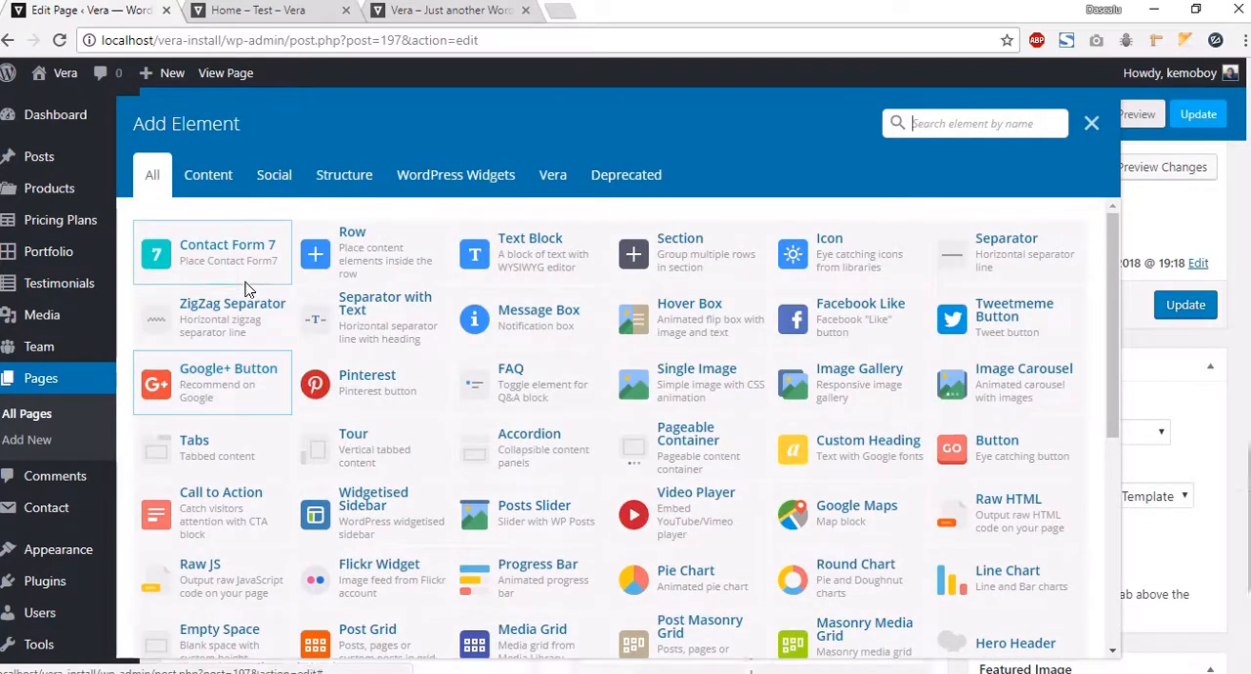
click(398, 266)
scroll(479, 565, down, 5)
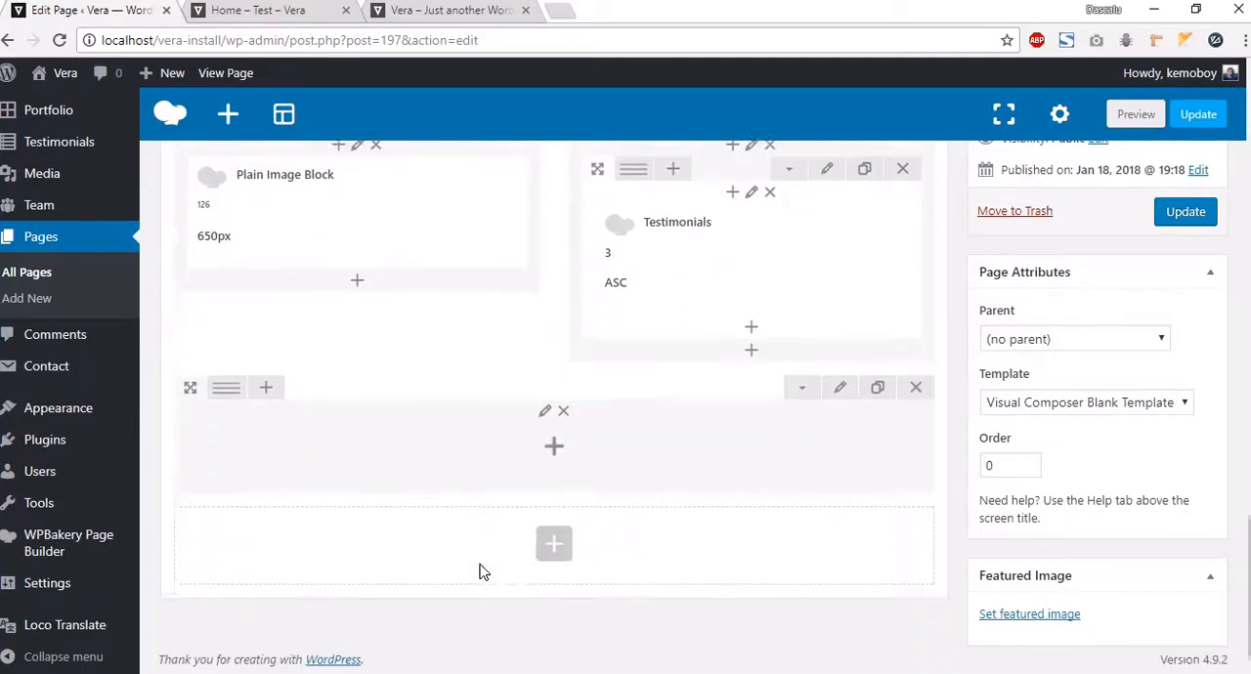
scroll(440, 544, up, 2)
scroll(361, 486, down, 2)
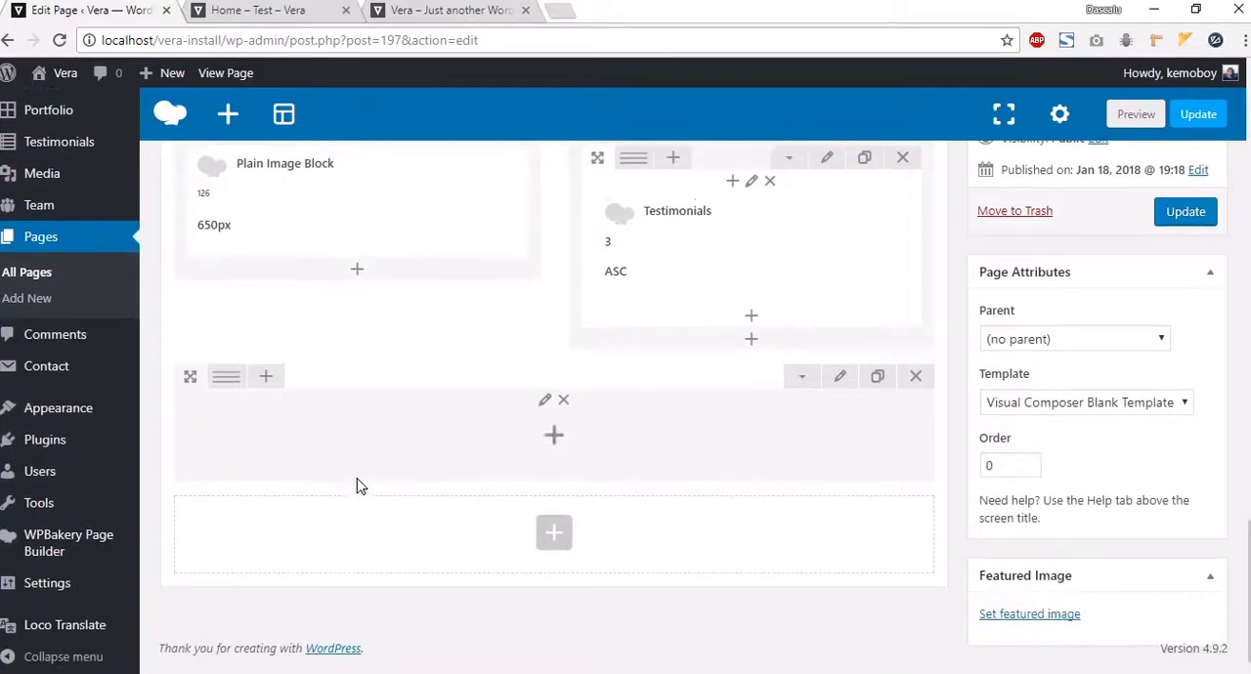
mouse_move(226, 377)
click(262, 382)
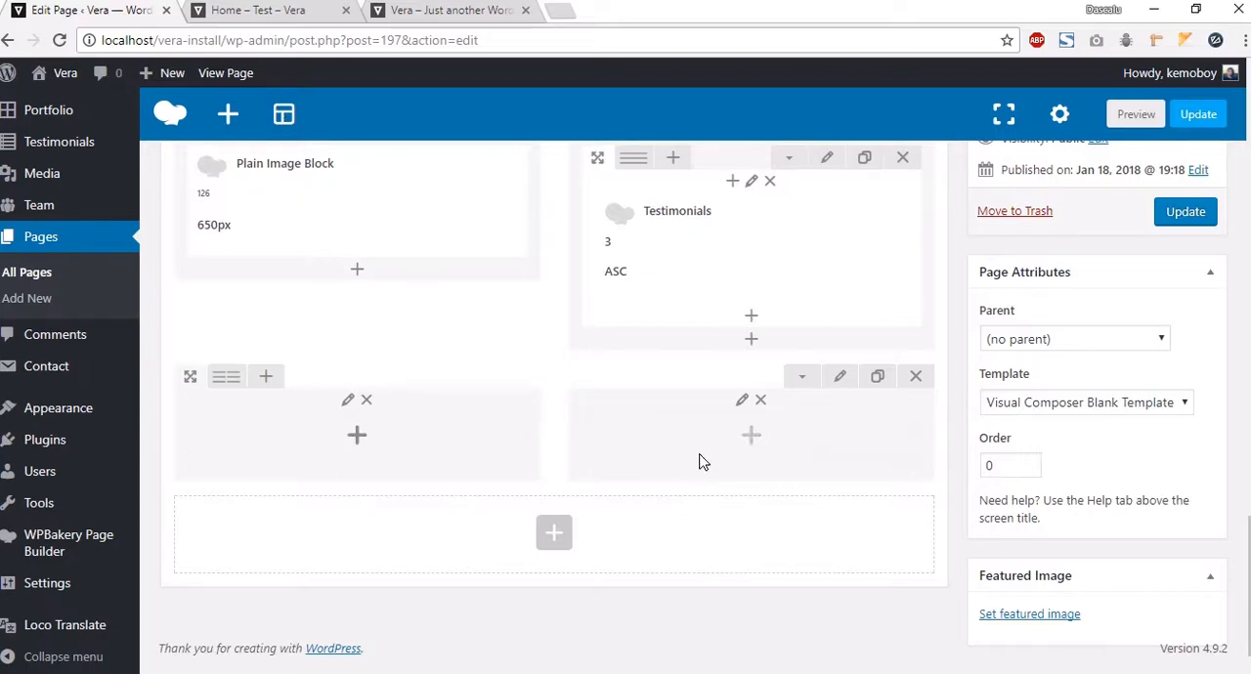
Step: Add a Plain Image Block to the new row's right column and set its image to about-background
click(750, 440)
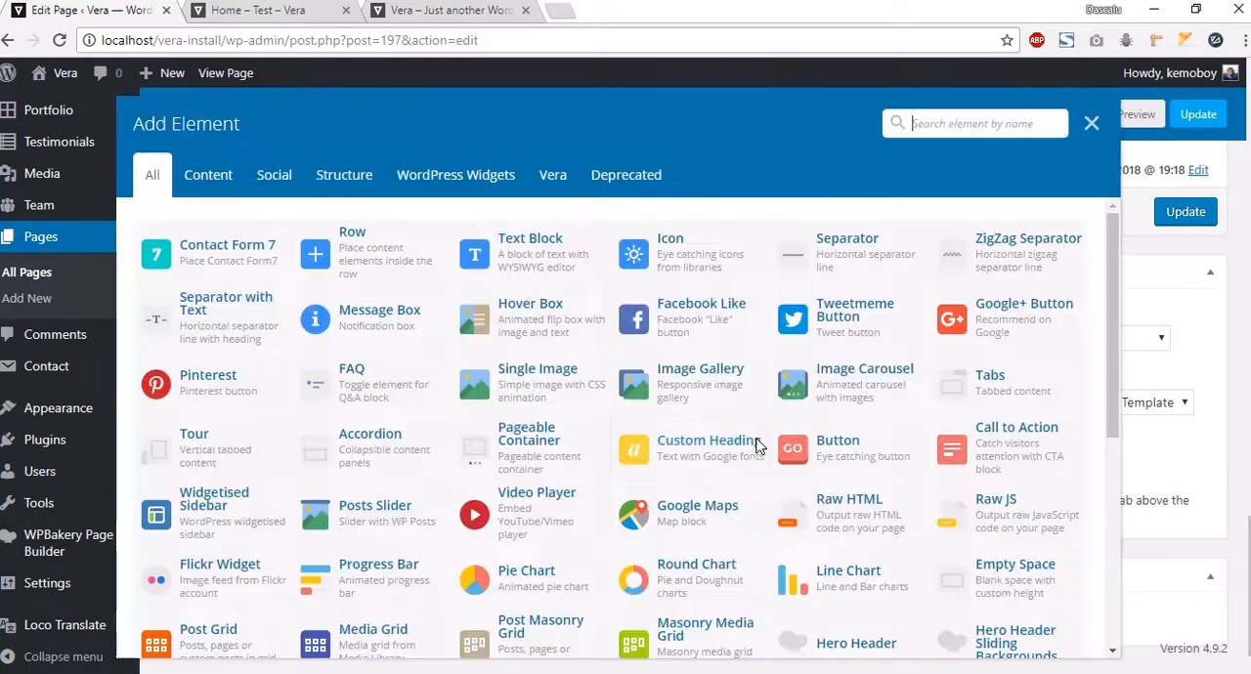
click(553, 175)
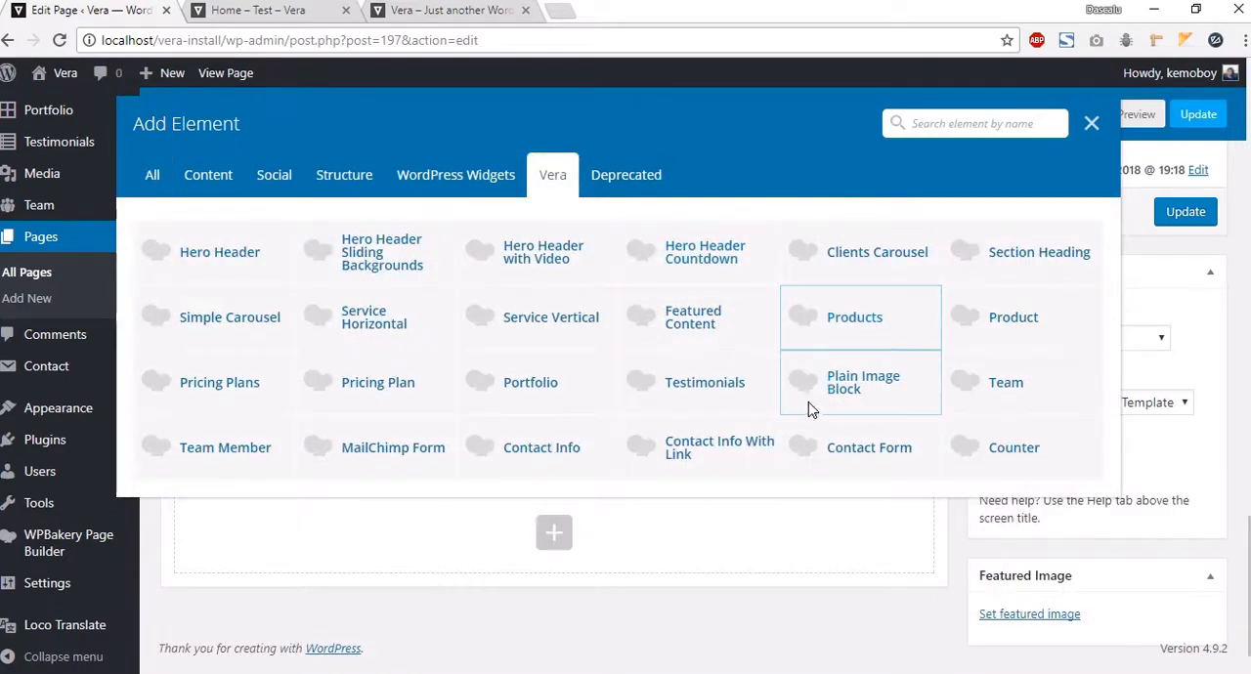
click(836, 389)
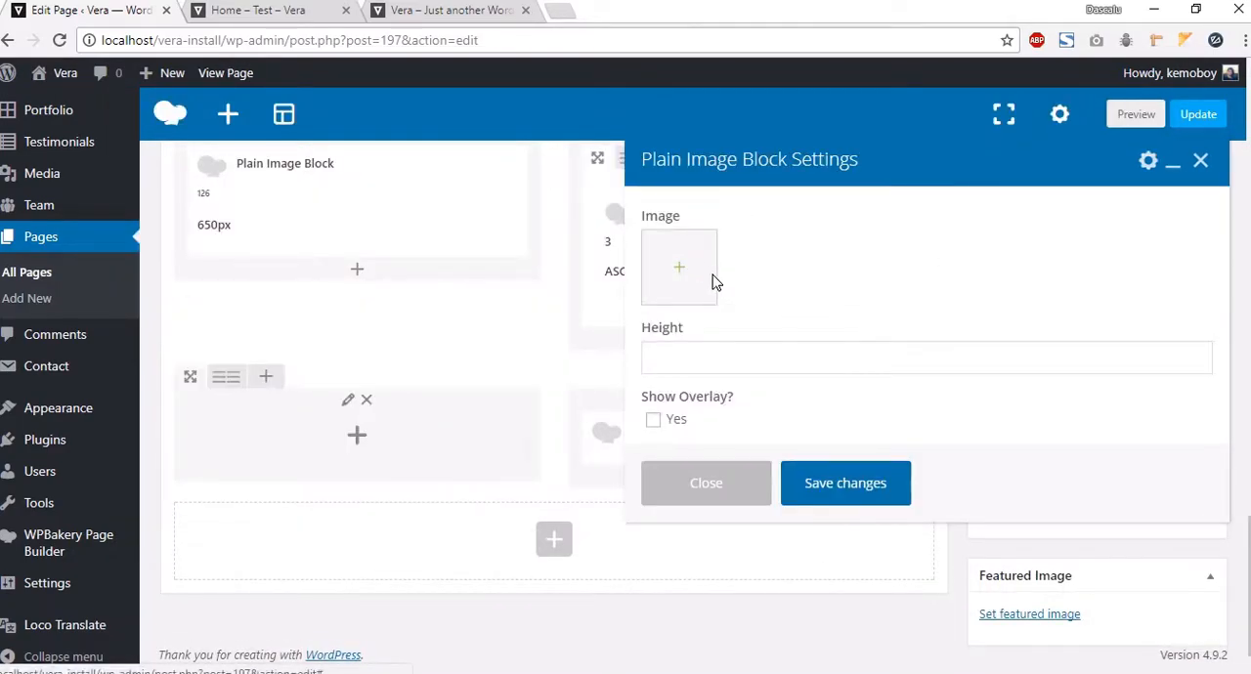
click(674, 256)
scroll(589, 451, down, 1)
scroll(463, 431, up, 3)
scroll(649, 405, down, 4)
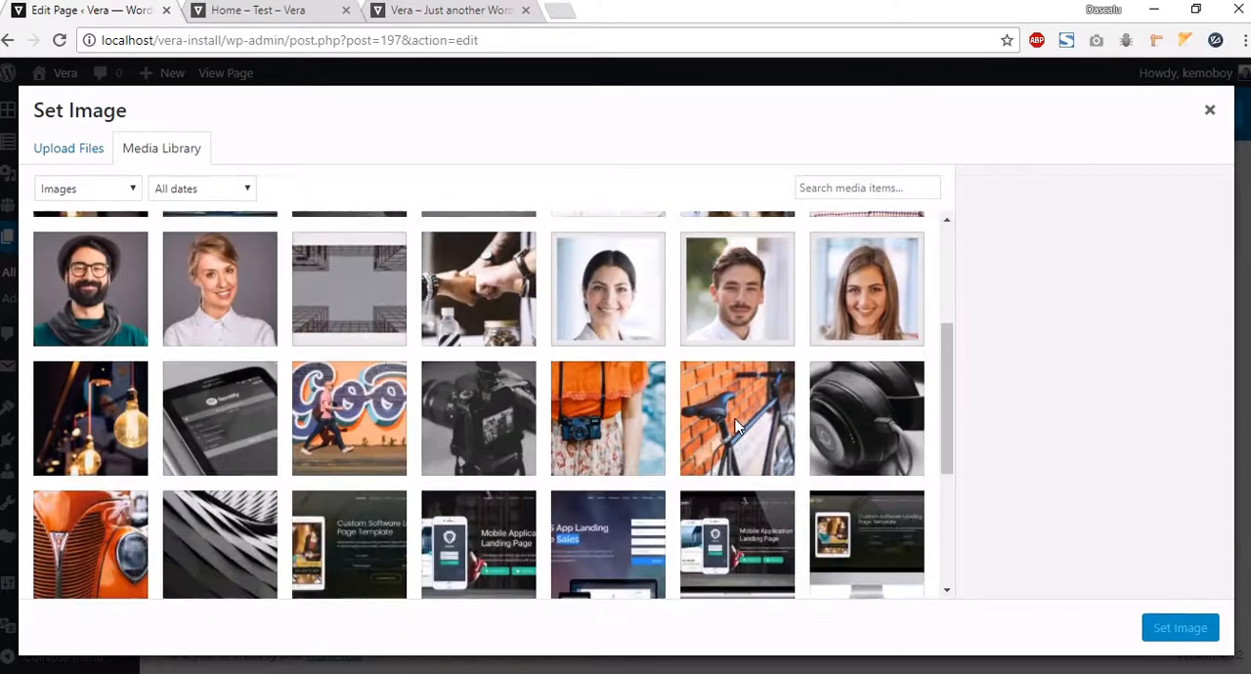
scroll(873, 460, up, 2)
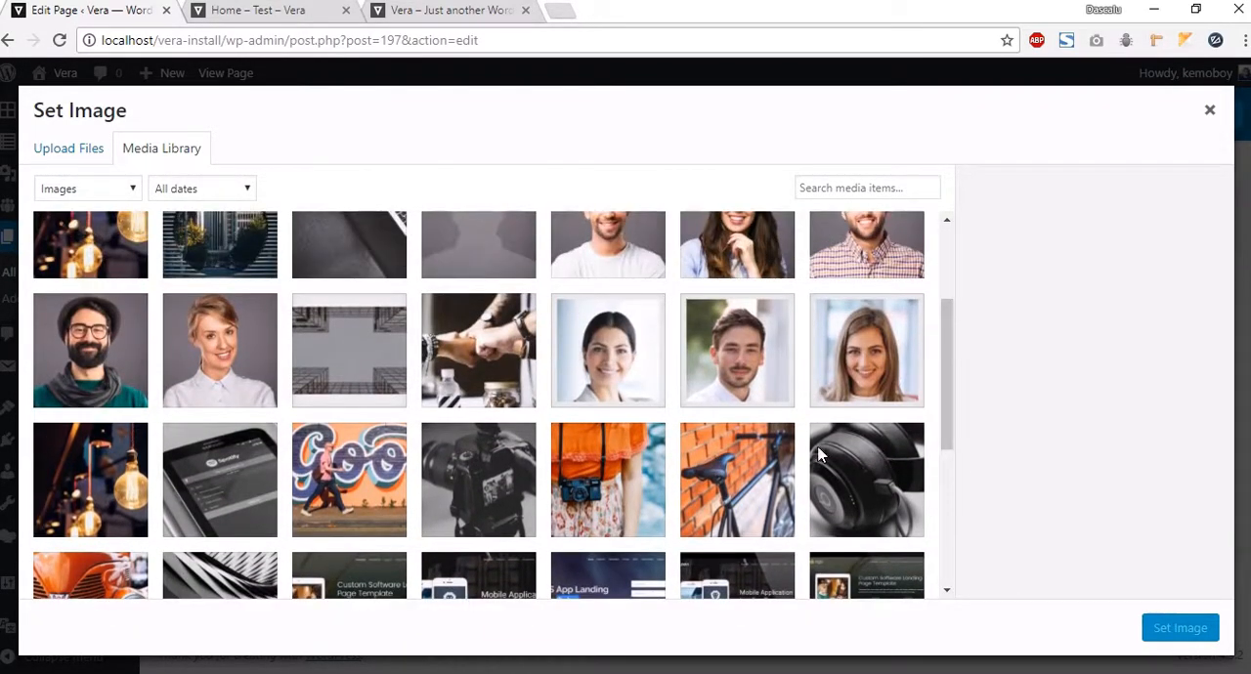
scroll(470, 415, down, 1)
scroll(471, 414, up, 2)
click(474, 415)
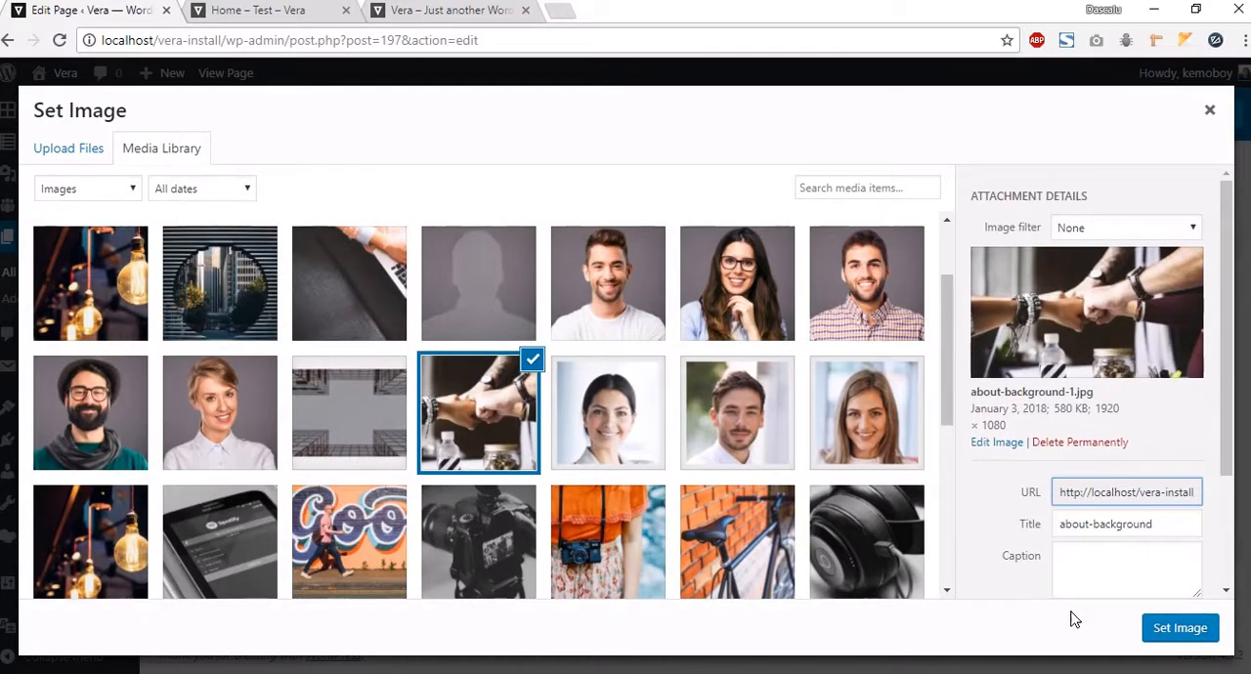
click(1180, 629)
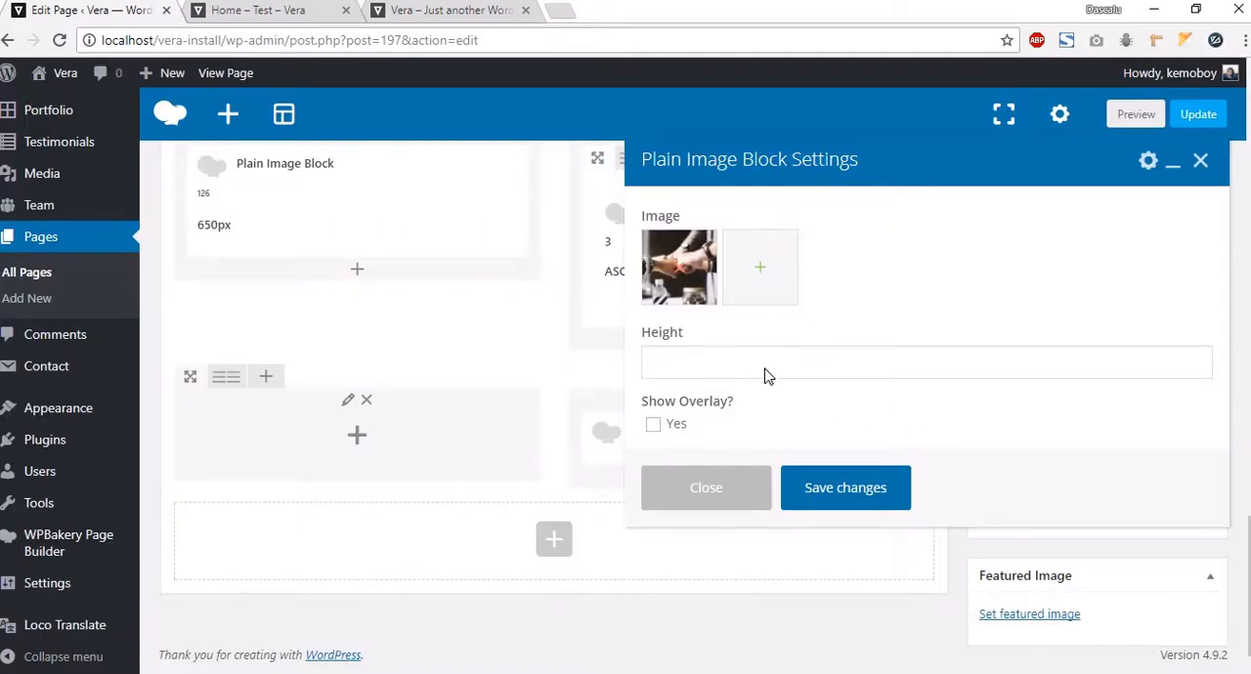
Step: Set the image block's height to 650px, enable Show Overlay, and save the block
click(767, 363)
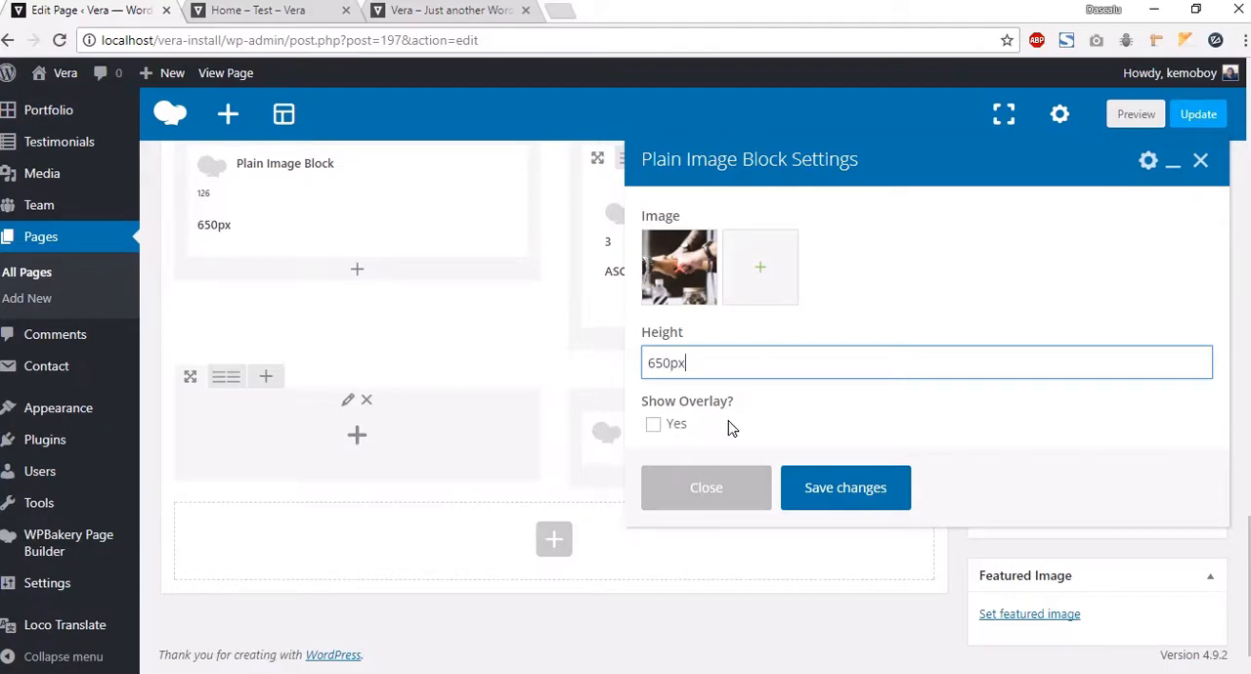
click(653, 425)
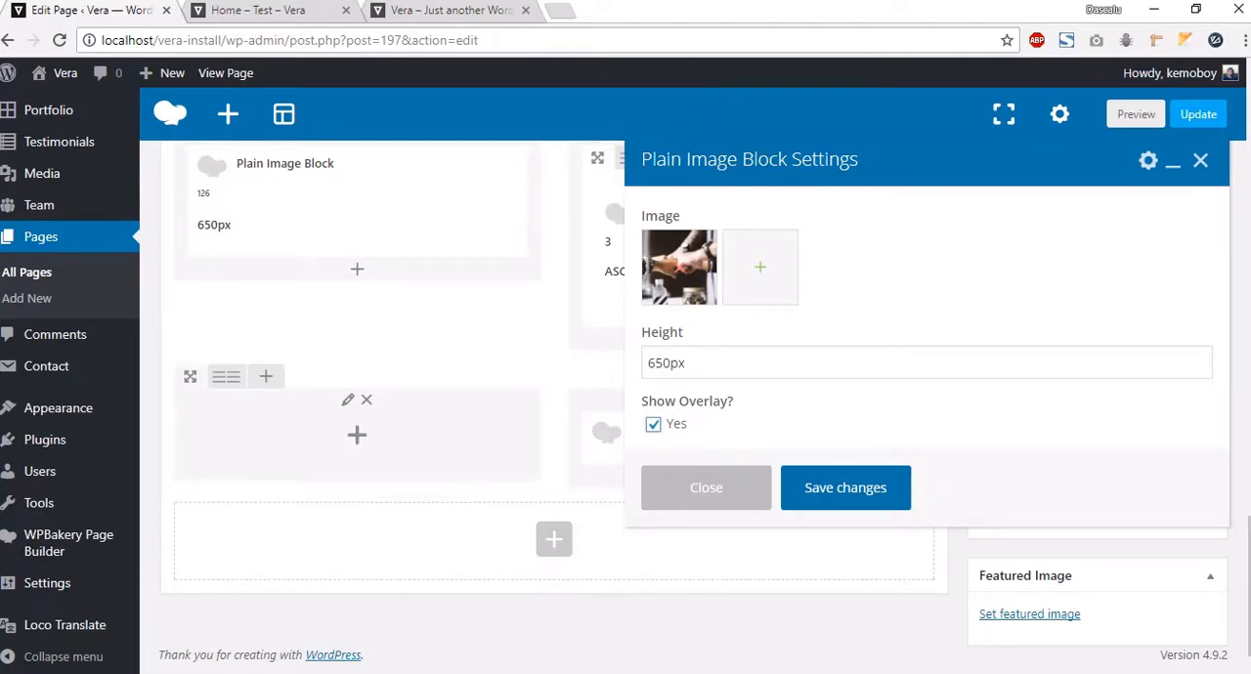
click(838, 502)
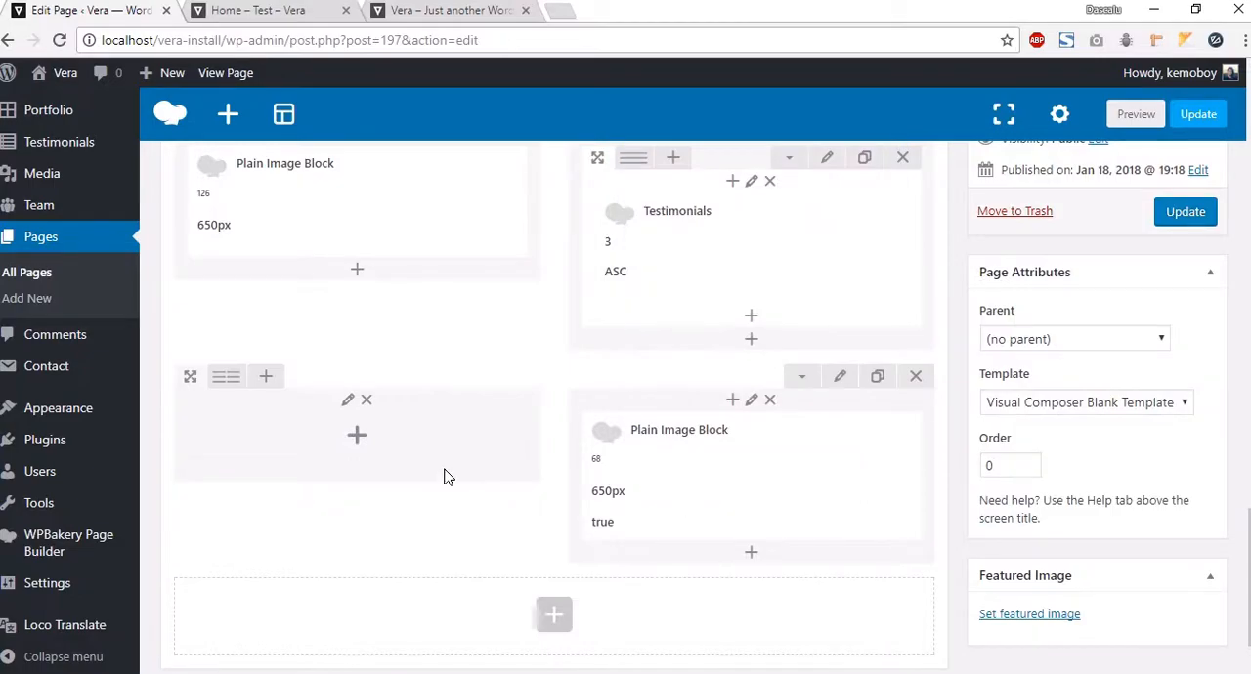
Step: Add an inner row to the left column and give it the extra class name details-box-left
click(354, 438)
click(369, 262)
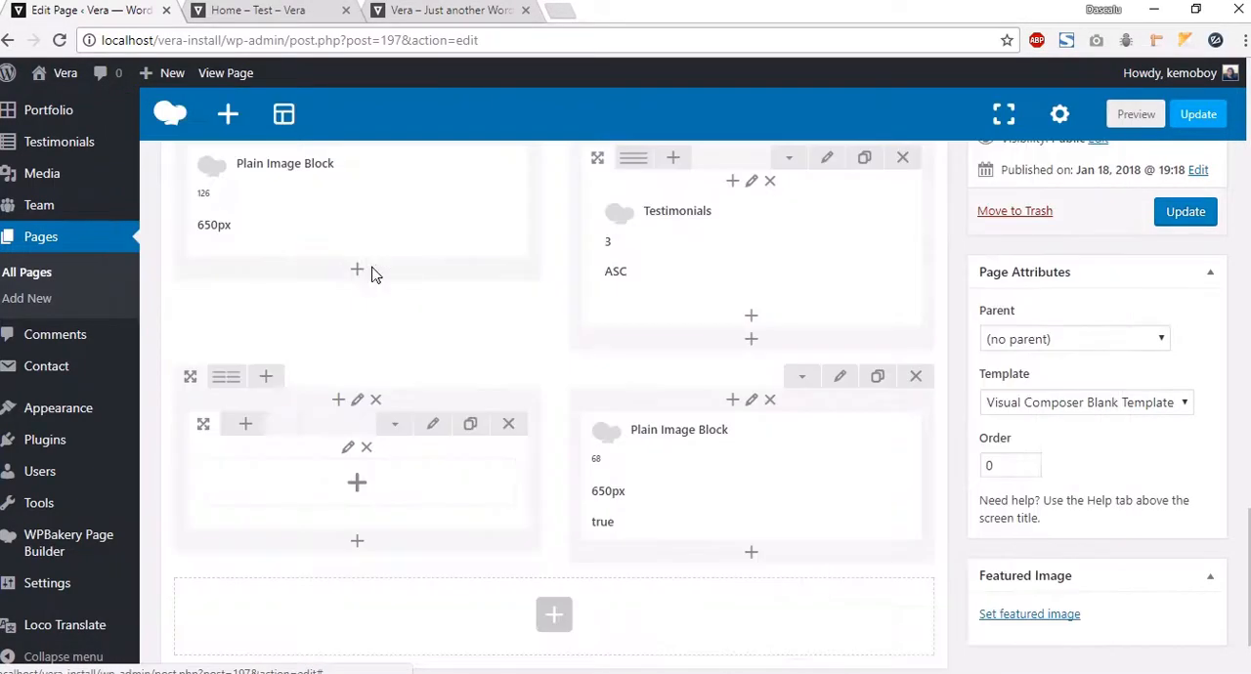
click(433, 424)
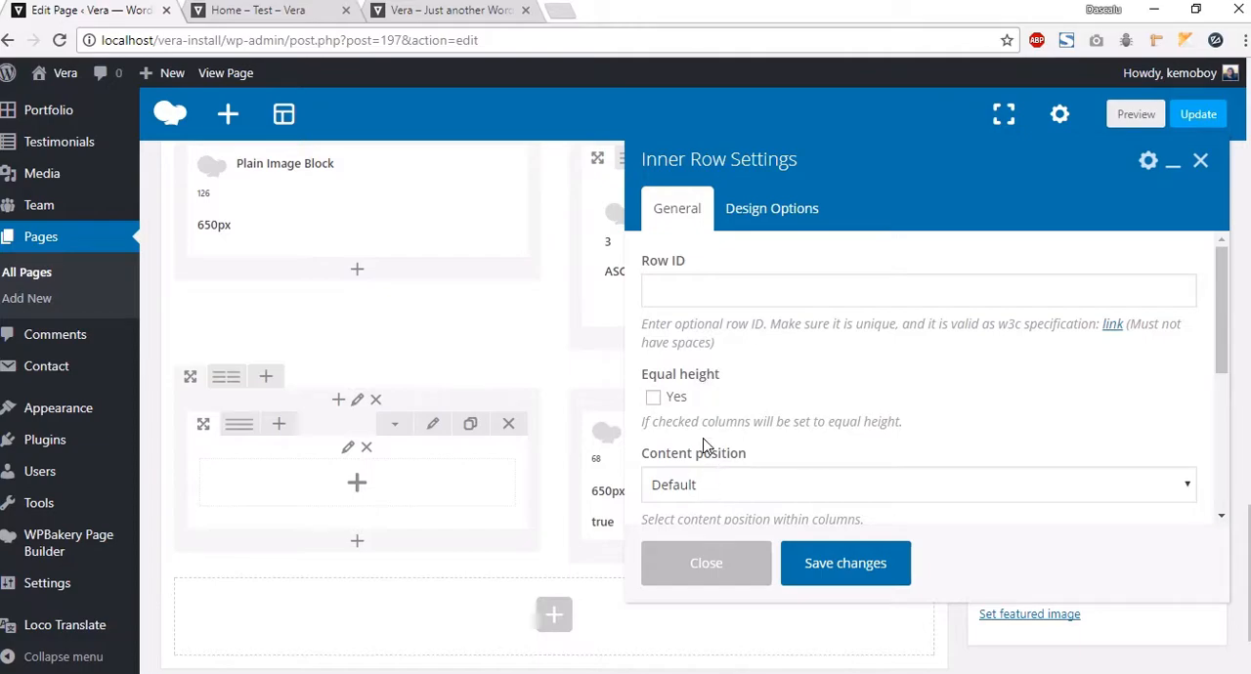
scroll(773, 404, down, 6)
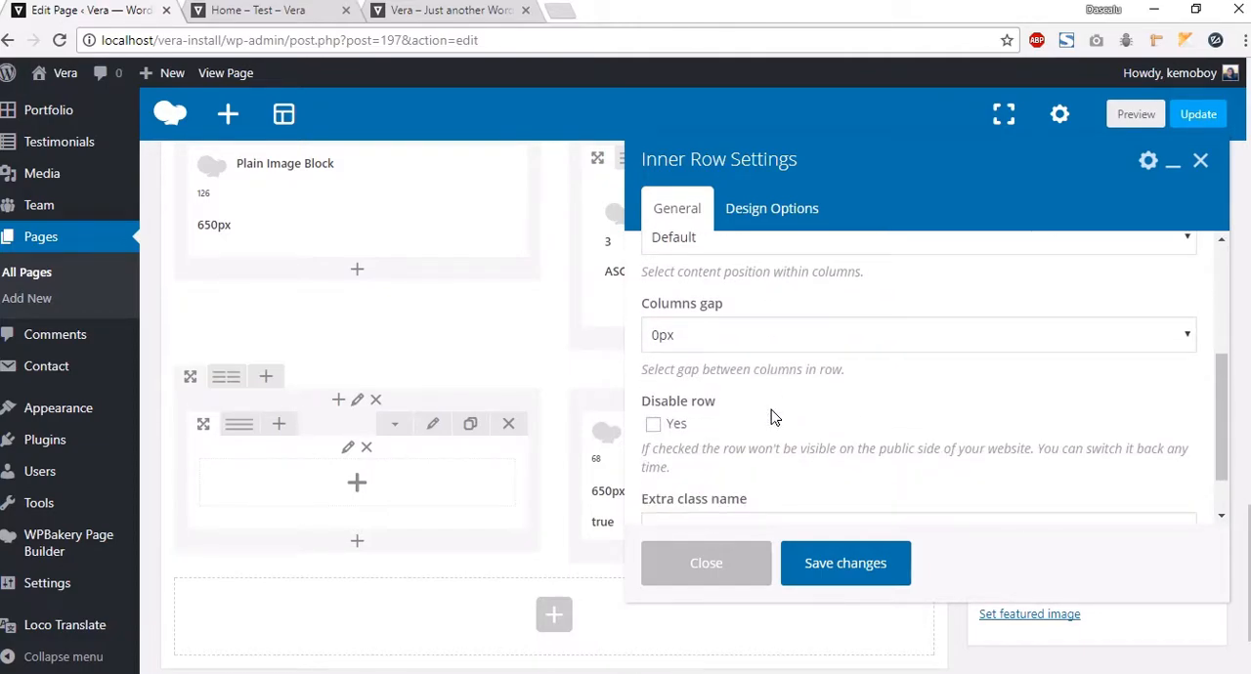
click(729, 466)
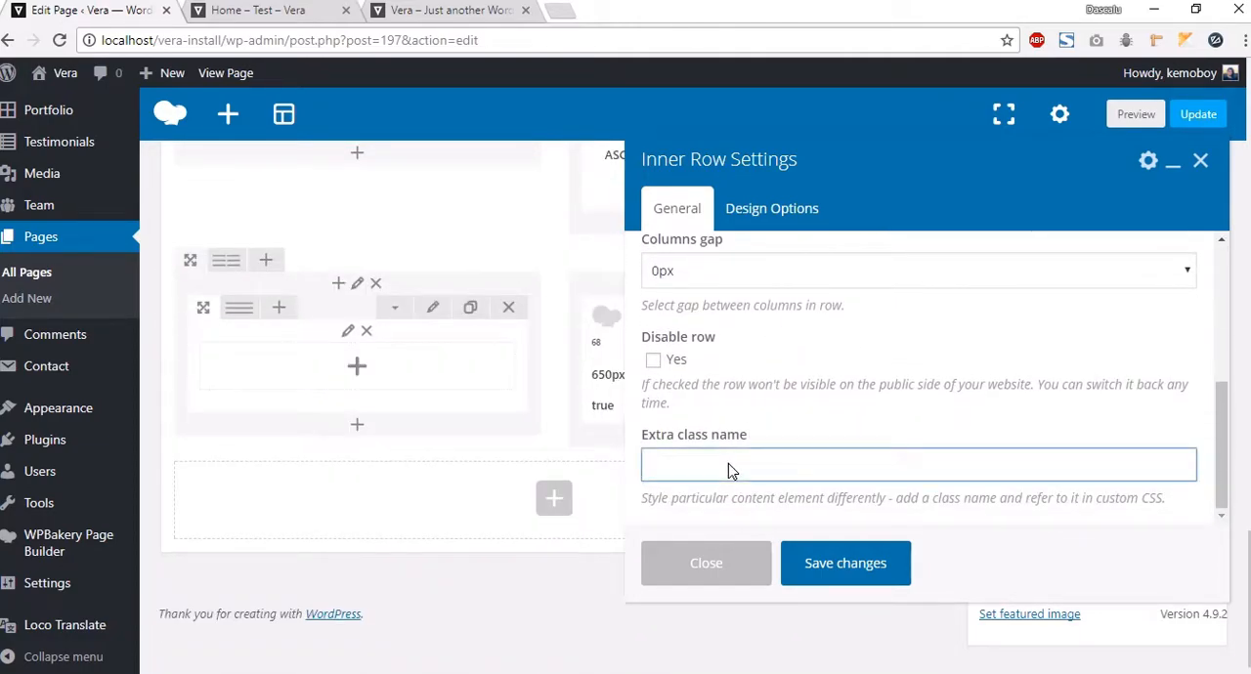
text(details-box-left)
drag(753, 476, 640, 479)
click(824, 565)
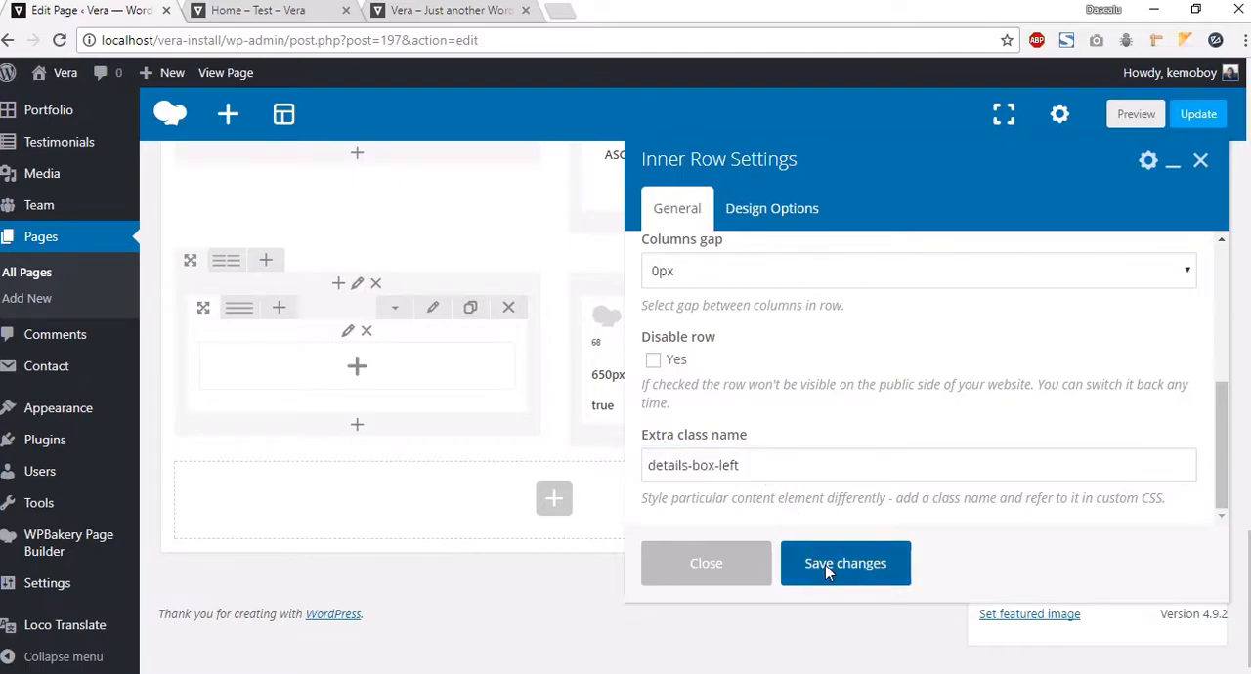
Step: Set the outer row to Stretch row and content (no paddings), equal height, and Middle content position
click(843, 263)
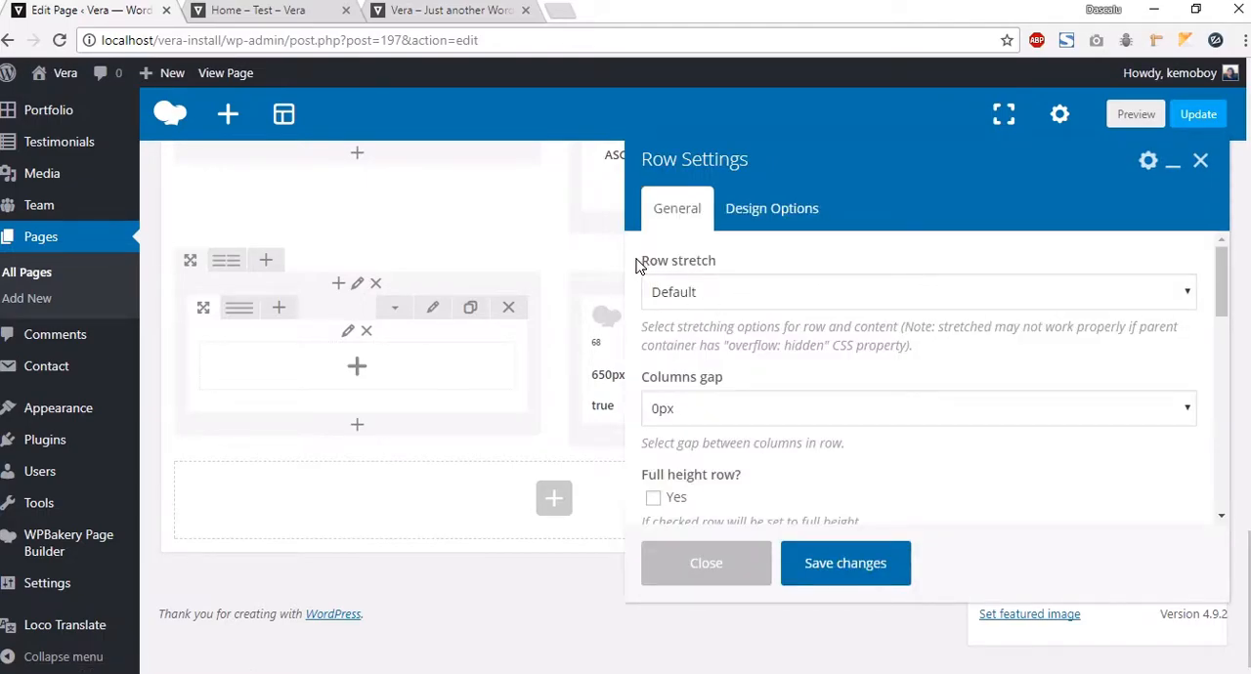
drag(638, 266, 768, 274)
click(726, 289)
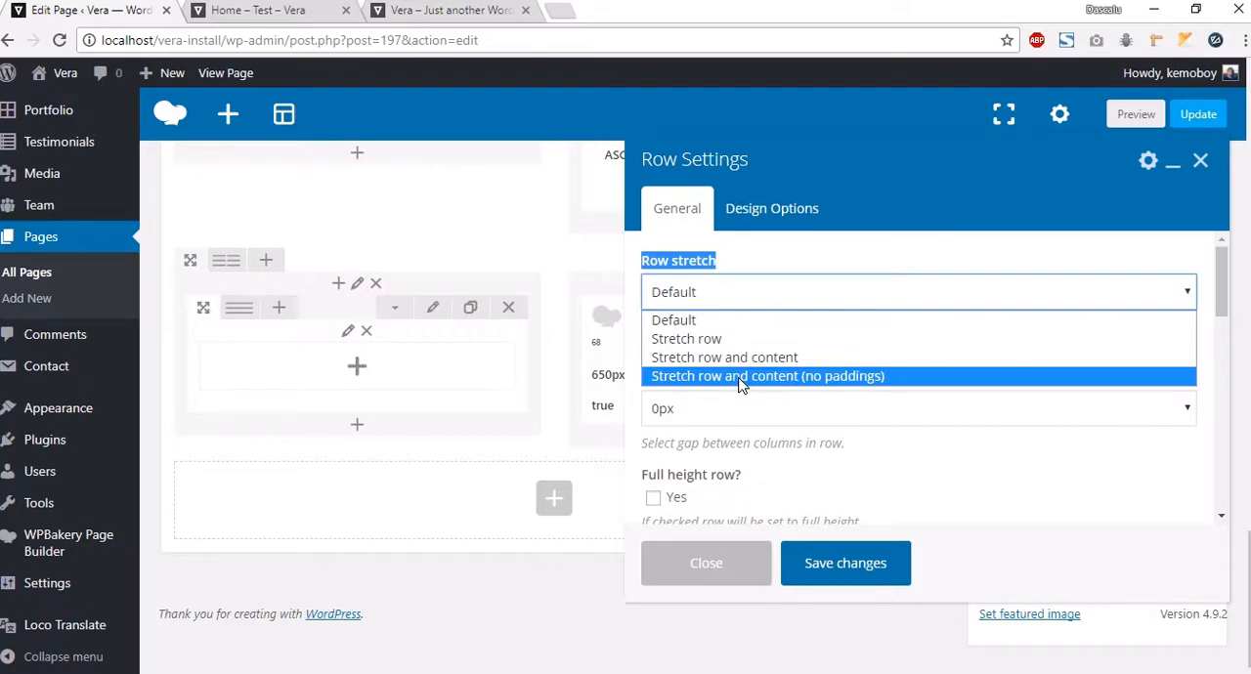
click(740, 378)
scroll(677, 500, down, 2)
click(676, 391)
click(718, 483)
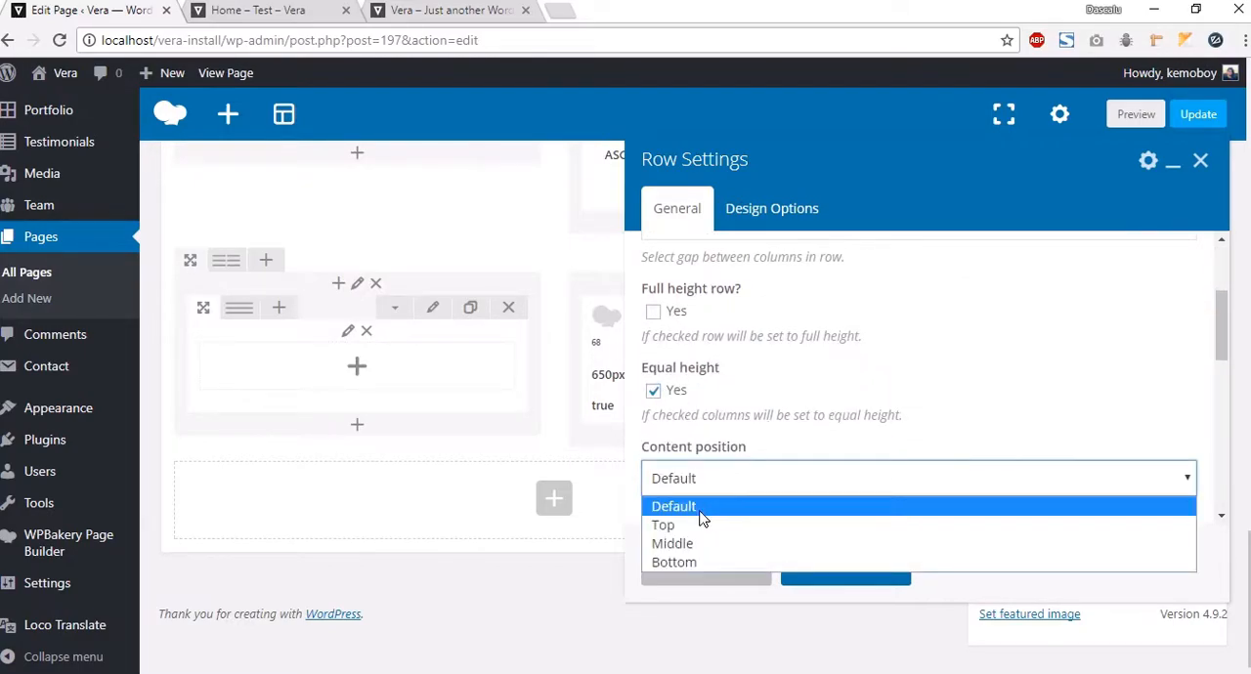
click(673, 543)
click(838, 562)
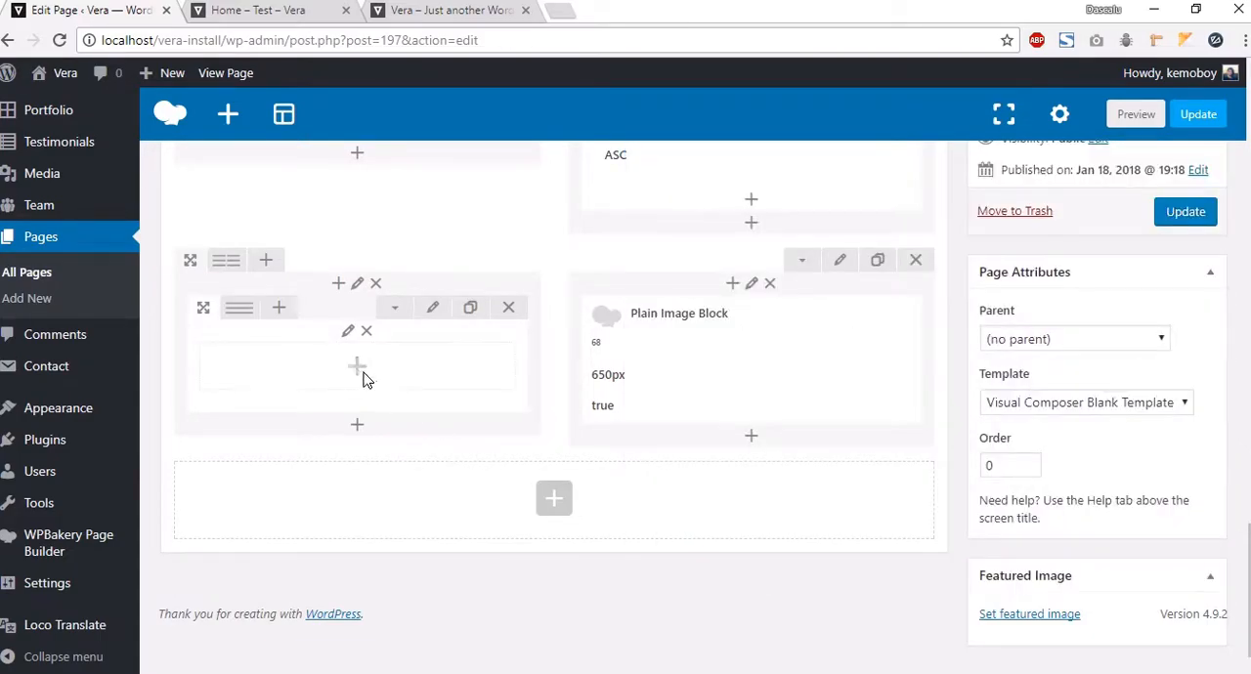
Step: Reopen the left inner row's settings to check its extra class name, then close them
click(433, 308)
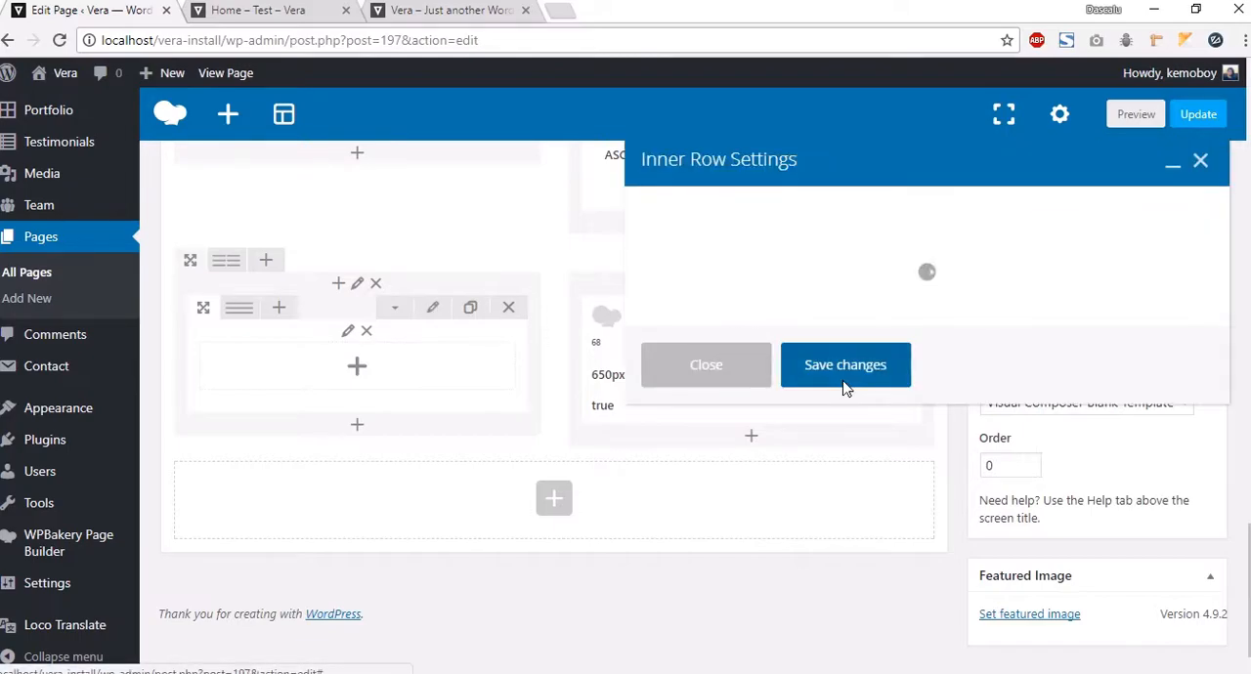
scroll(829, 446, down, 3)
scroll(829, 446, down, 2)
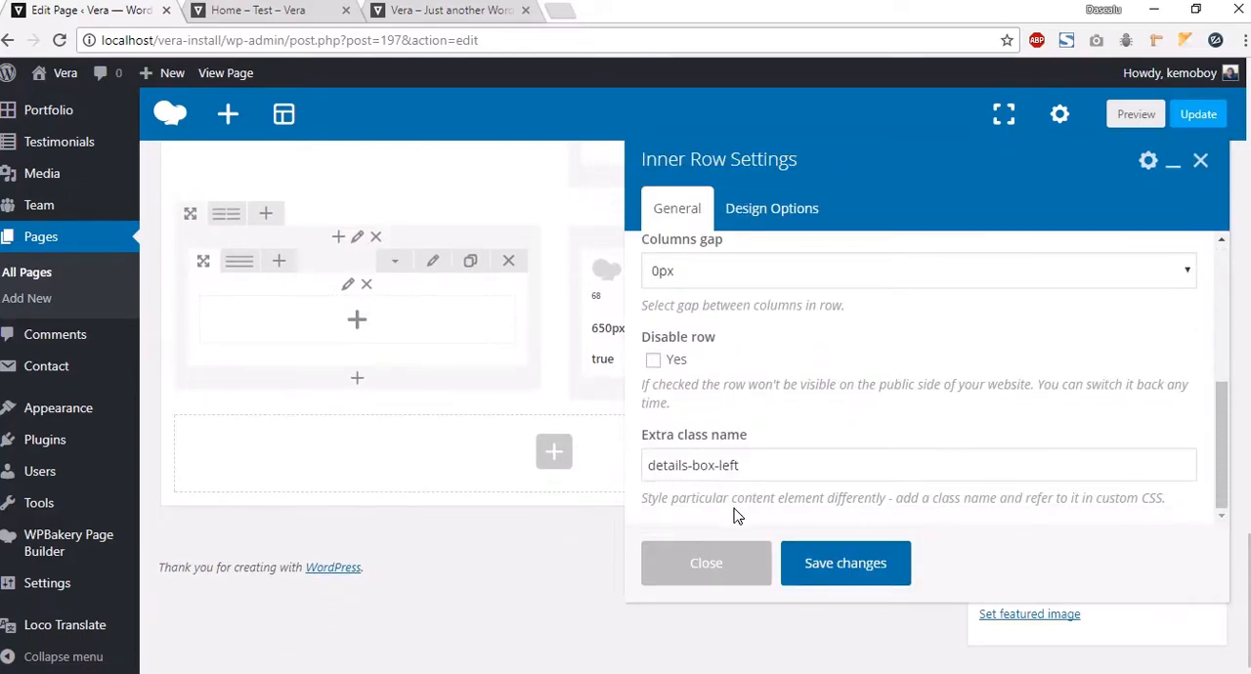
click(709, 557)
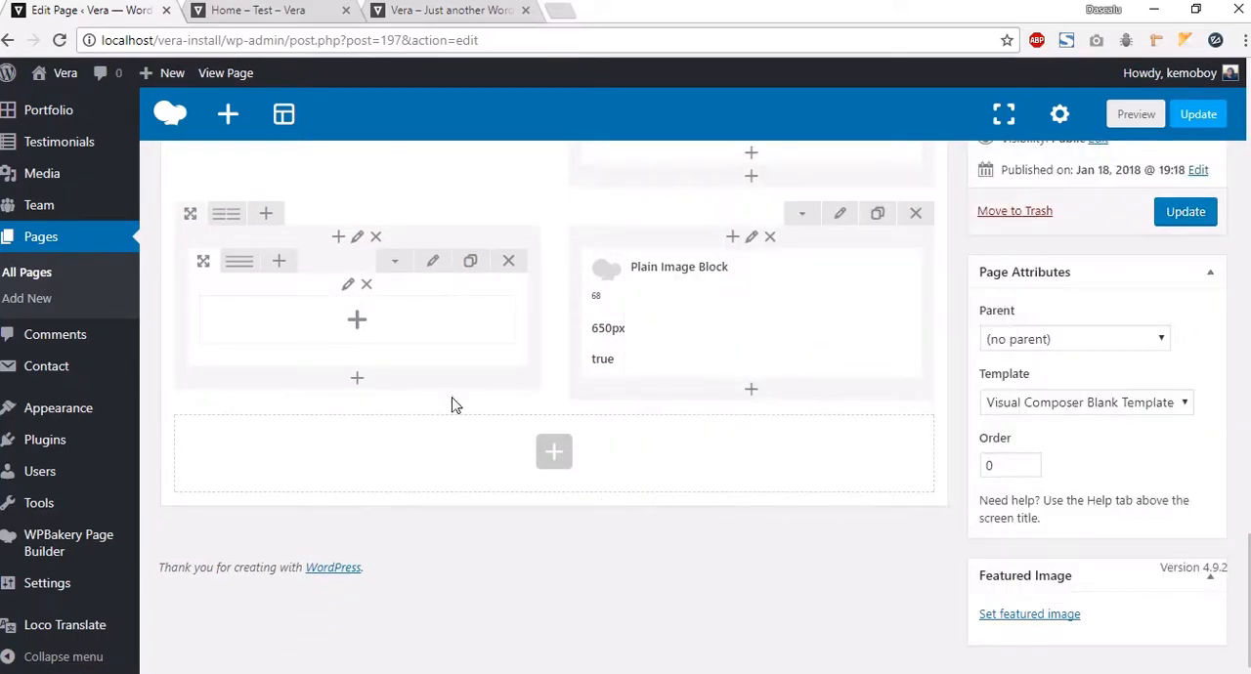
Step: Add a Section Heading titled About to the inner row, with separator shown and bottom padding 30
click(358, 326)
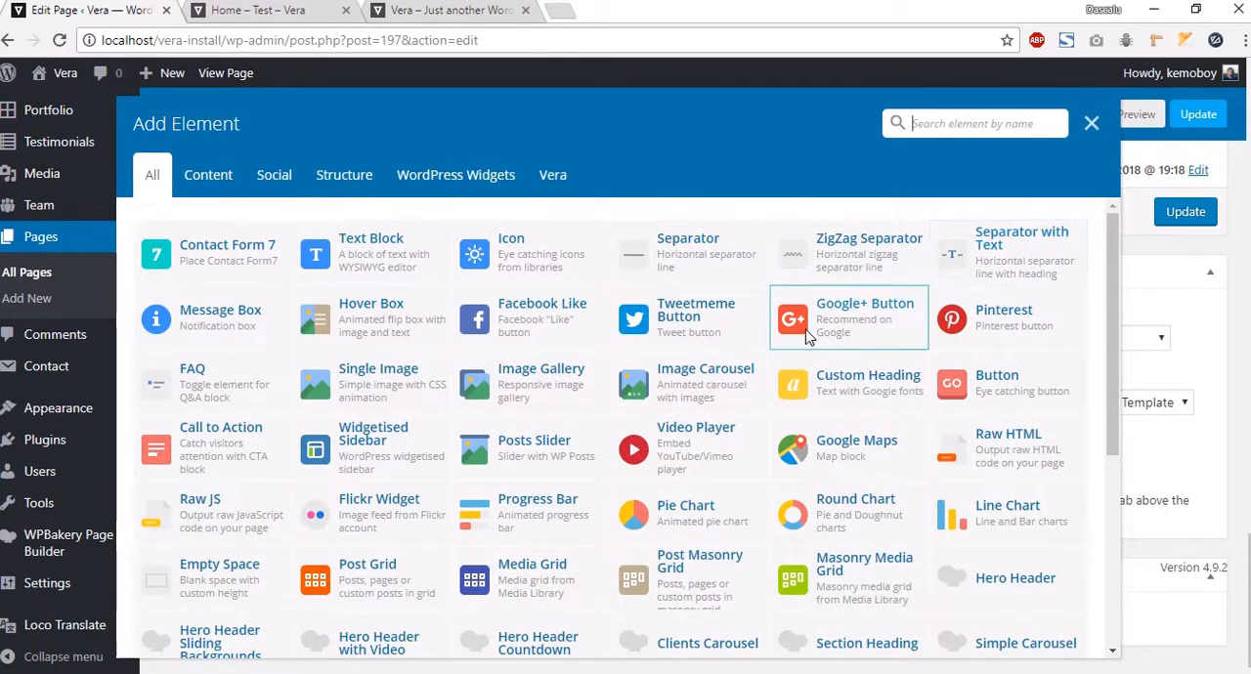
click(547, 177)
click(1053, 270)
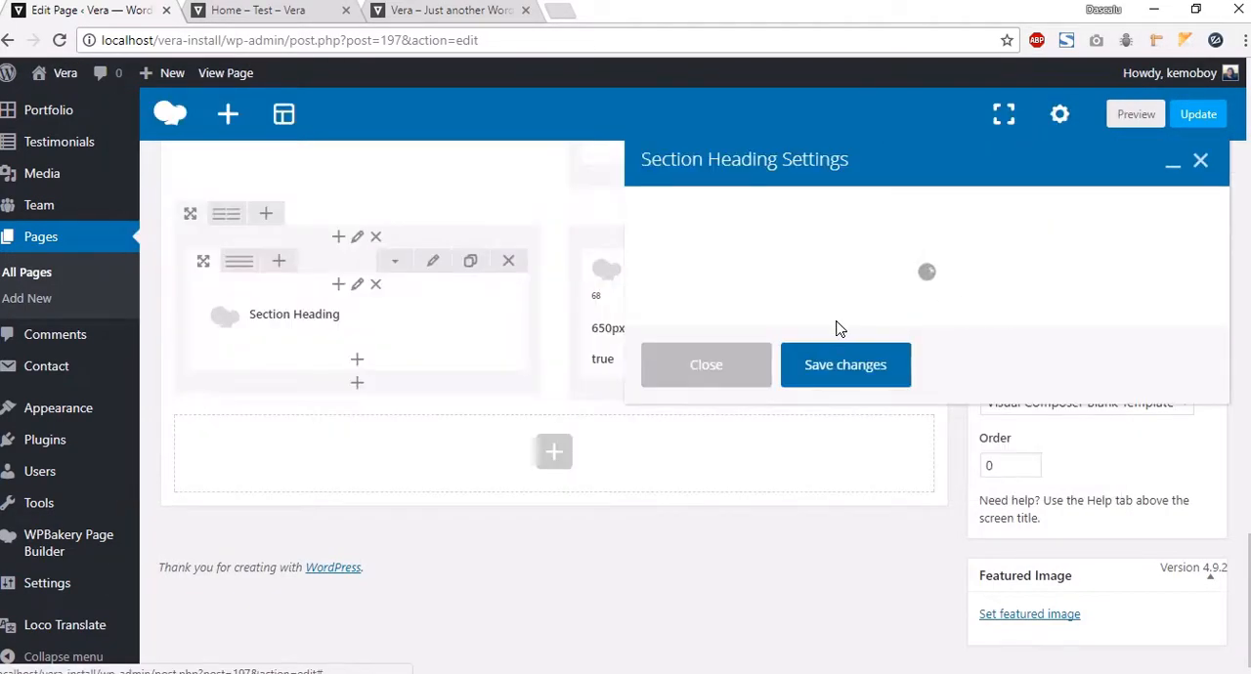
click(689, 250)
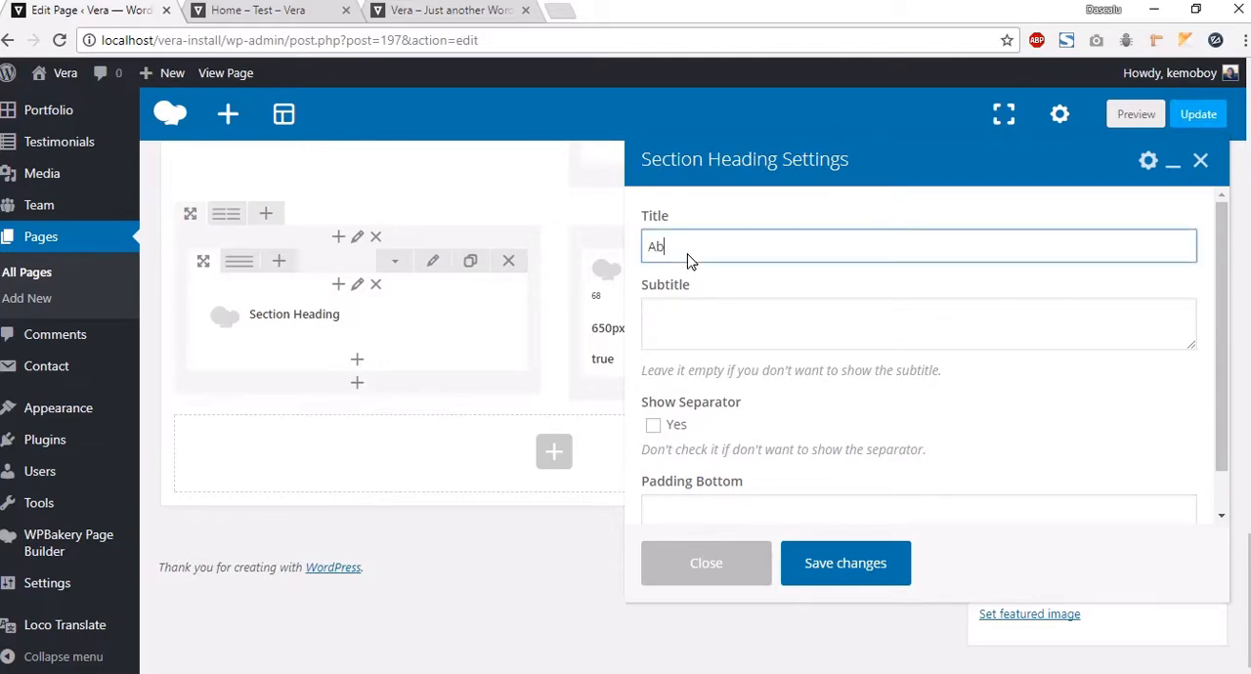
click(710, 339)
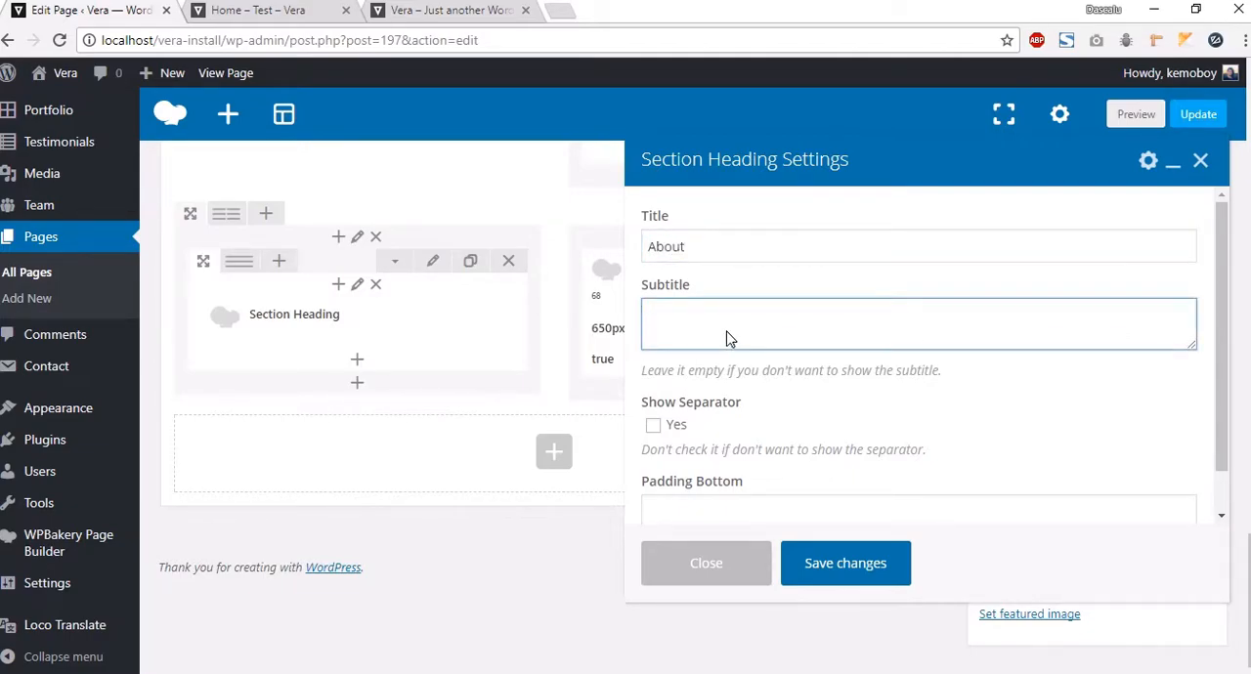
click(665, 429)
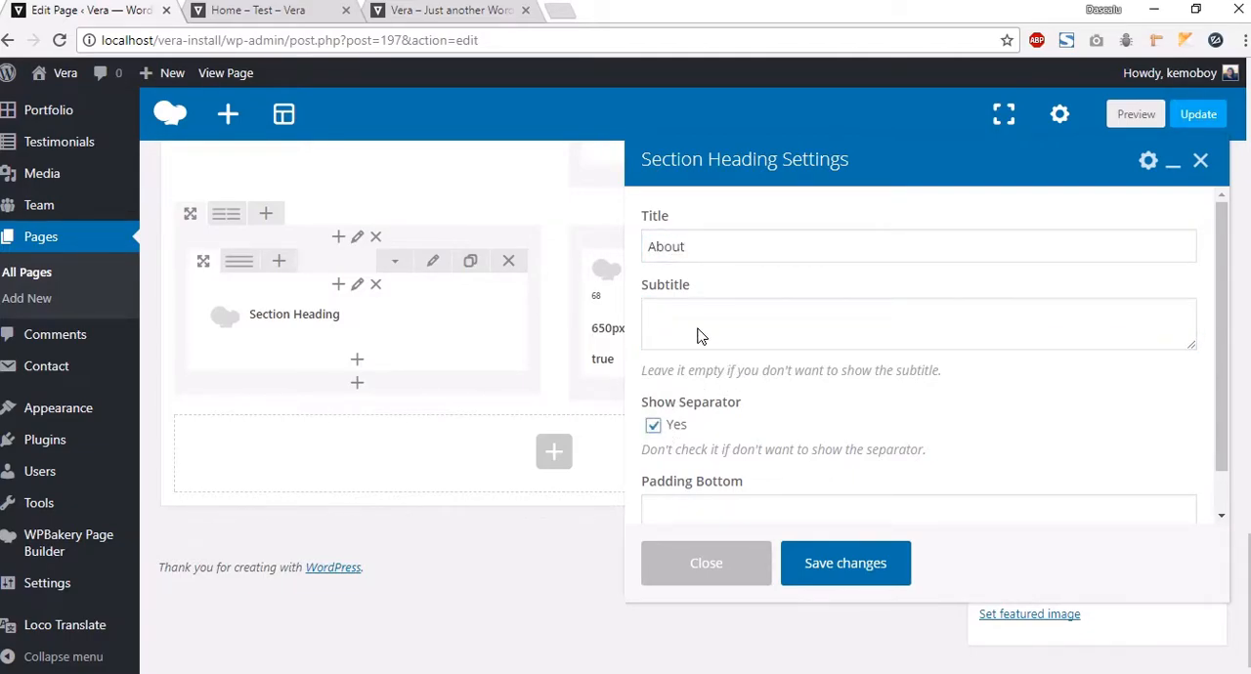
scroll(728, 450, down, 1)
click(726, 465)
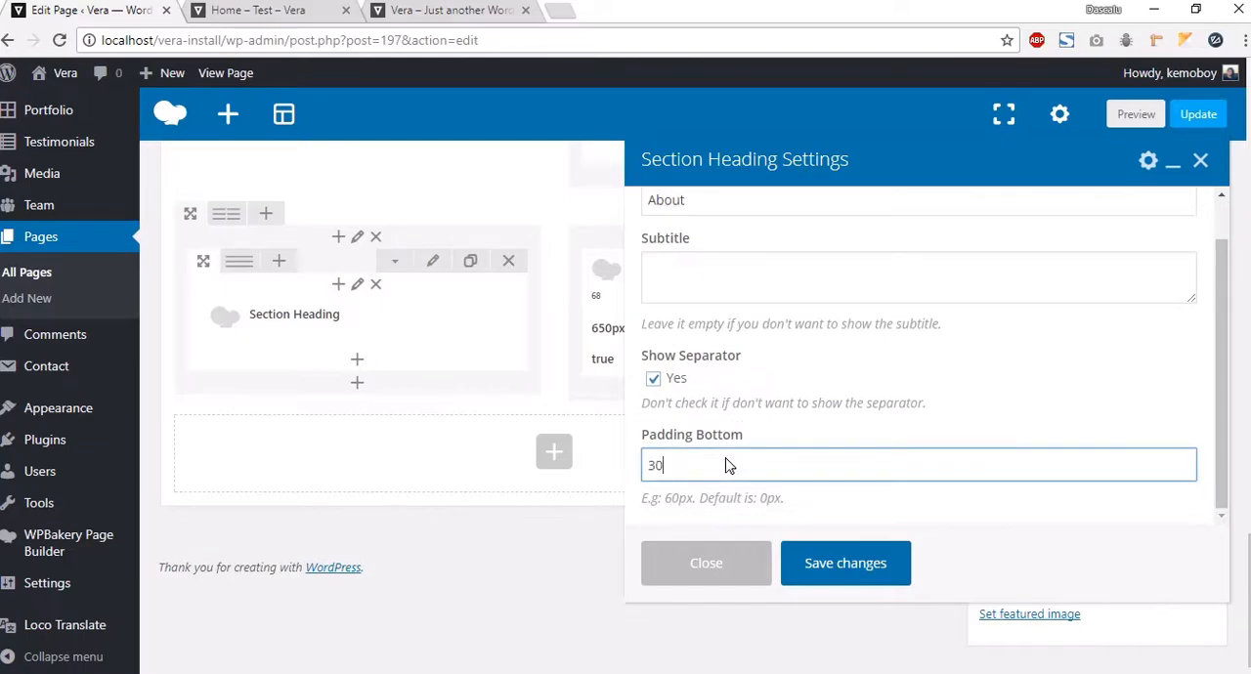
click(843, 564)
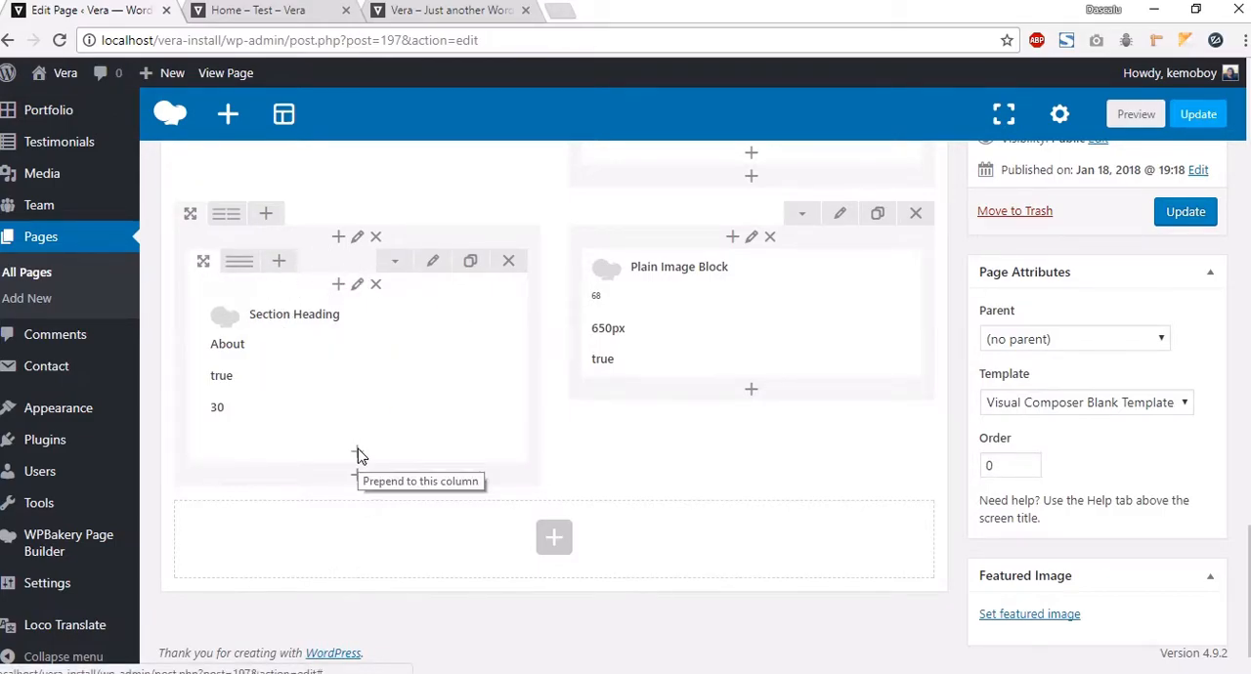
Step: Add a Text Block below the heading and copy the About paragraph and list from the Vera demo page
click(357, 450)
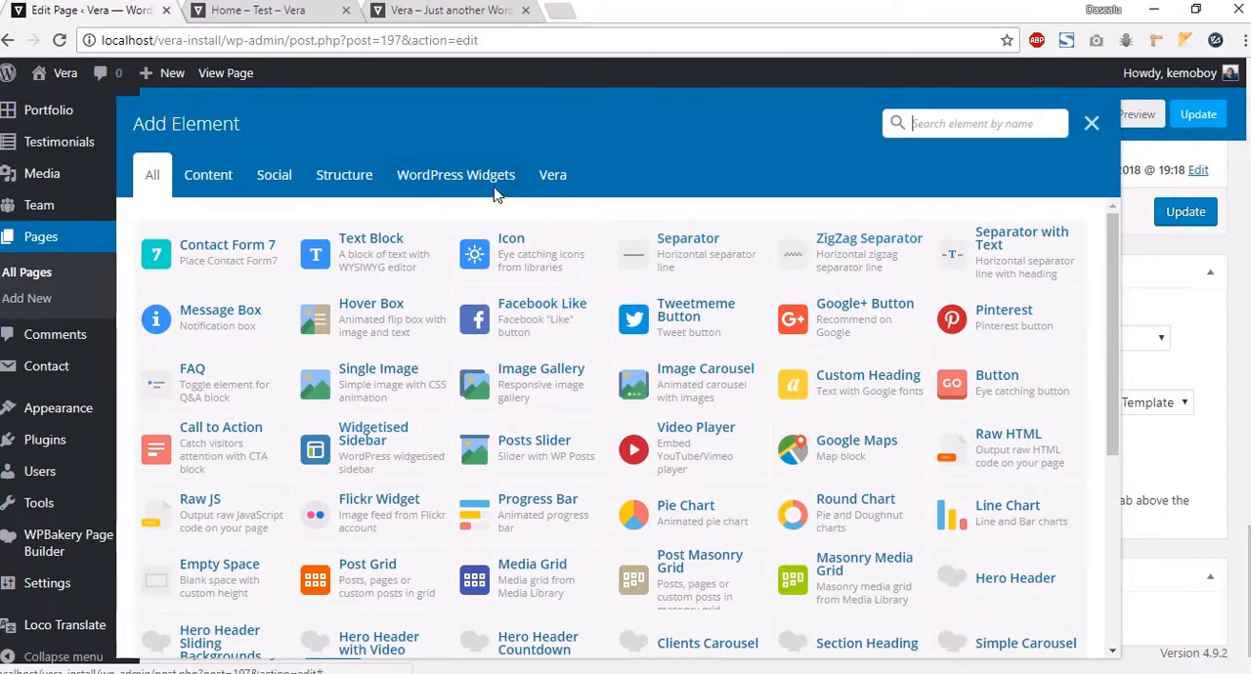
click(357, 245)
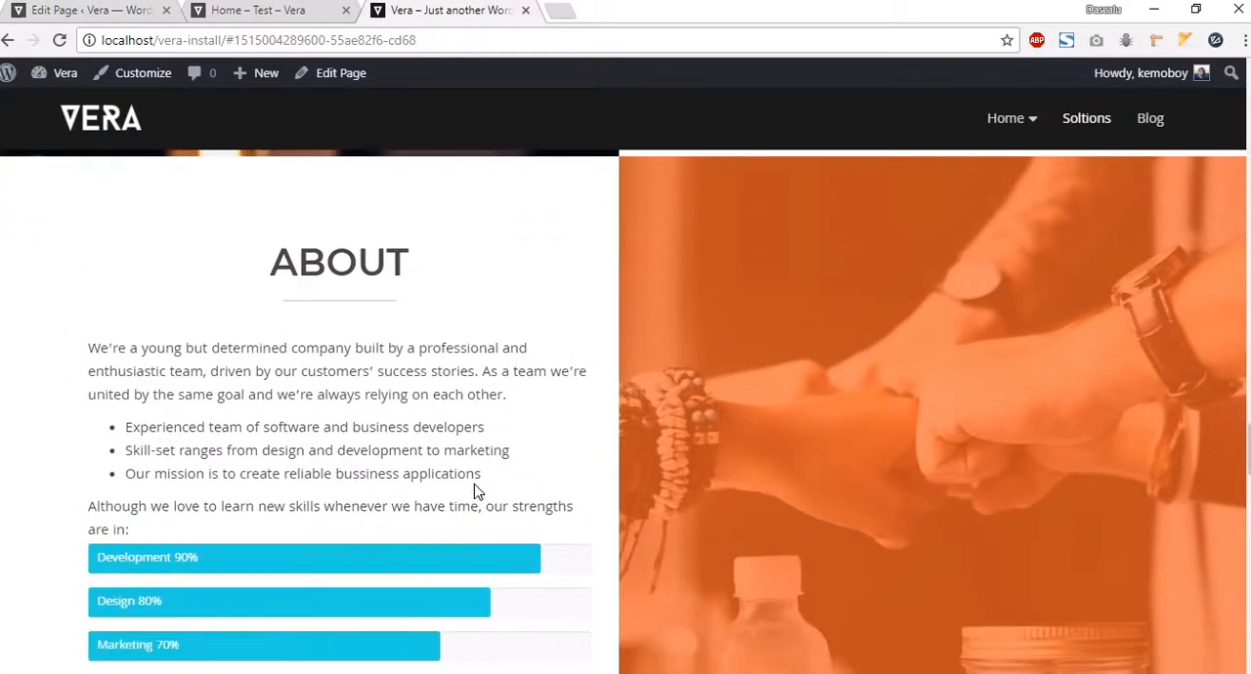
drag(166, 518, 88, 325)
key(ctrl+c)
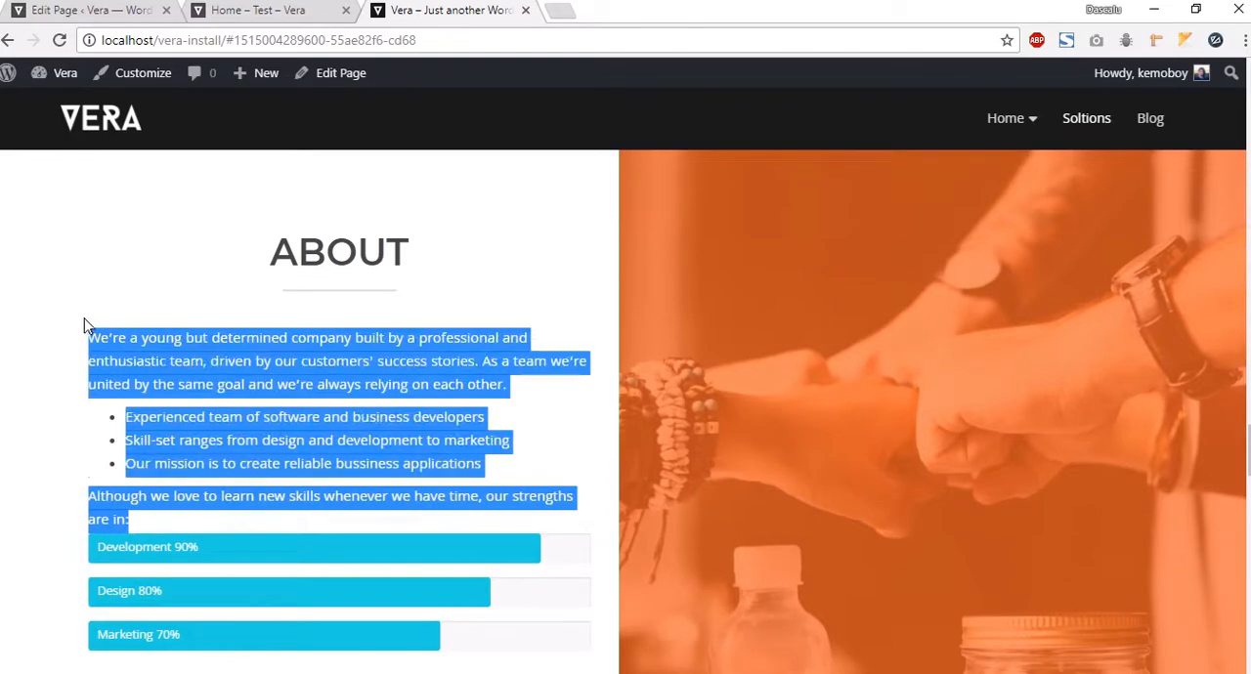
click(88, 11)
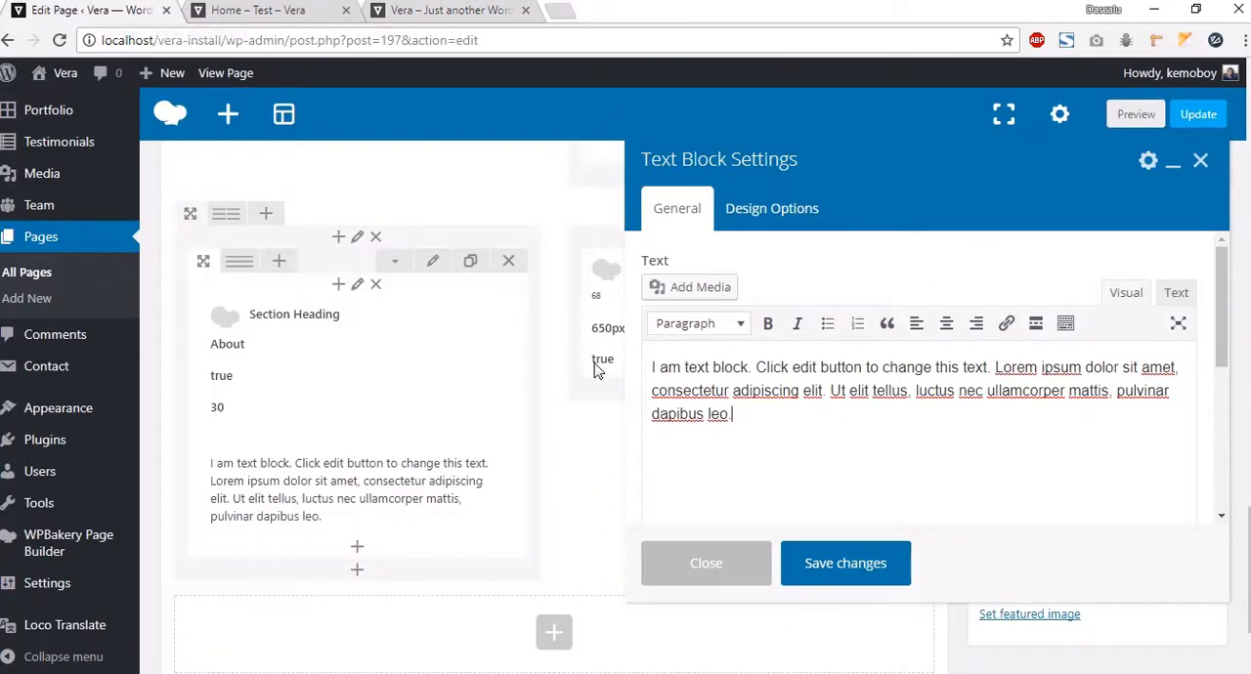
Step: Replace the Text Block's placeholder text with the copied About text and save it
drag(740, 433, 648, 362)
key(ctrl+v)
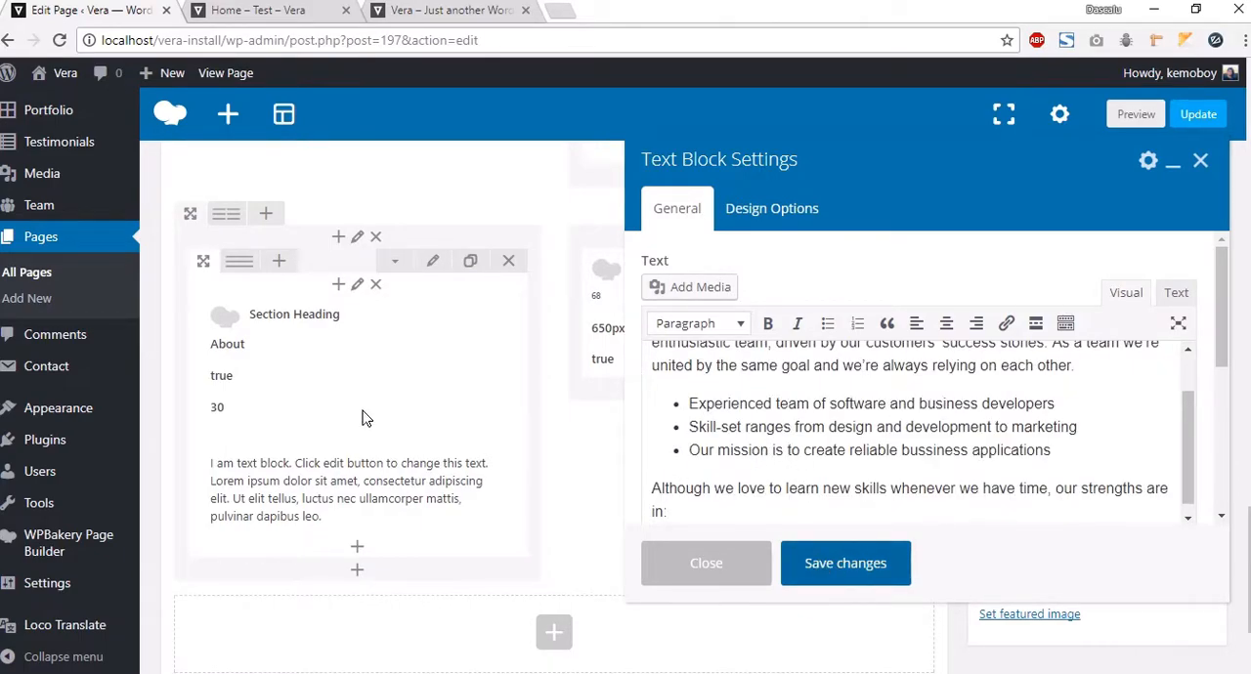
scroll(393, 459, down, 1)
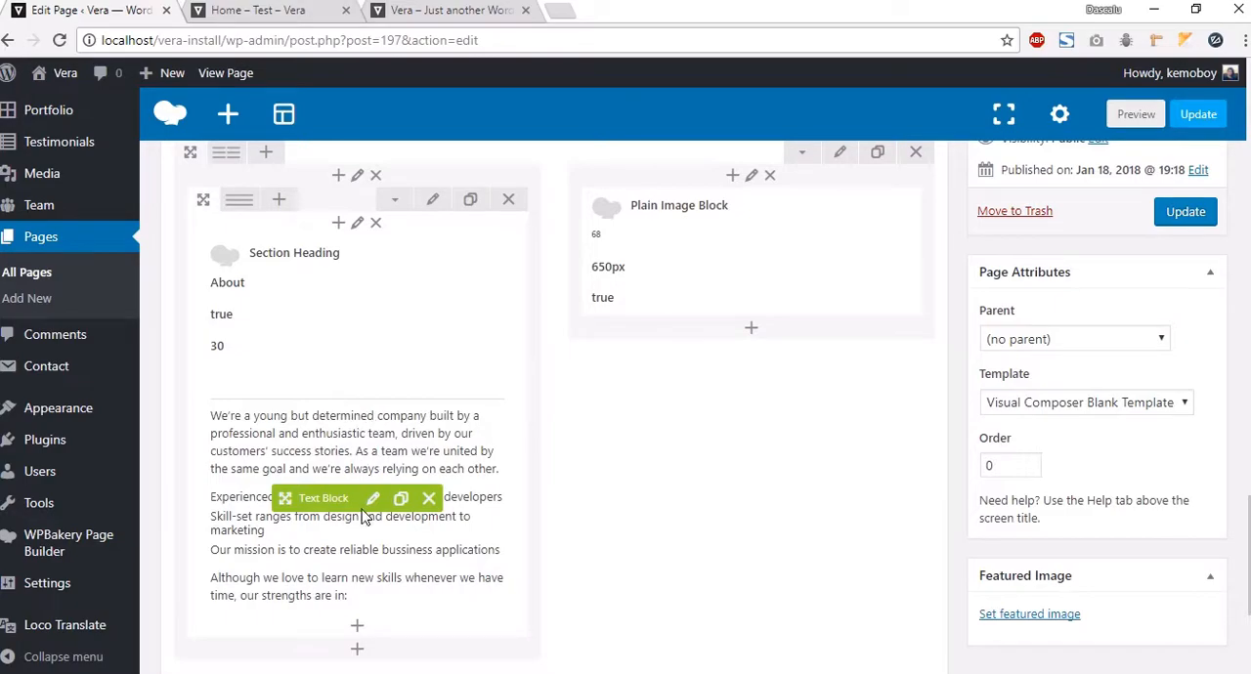
Step: Reopen the About Text Block to review its pasted text, then save it
click(372, 499)
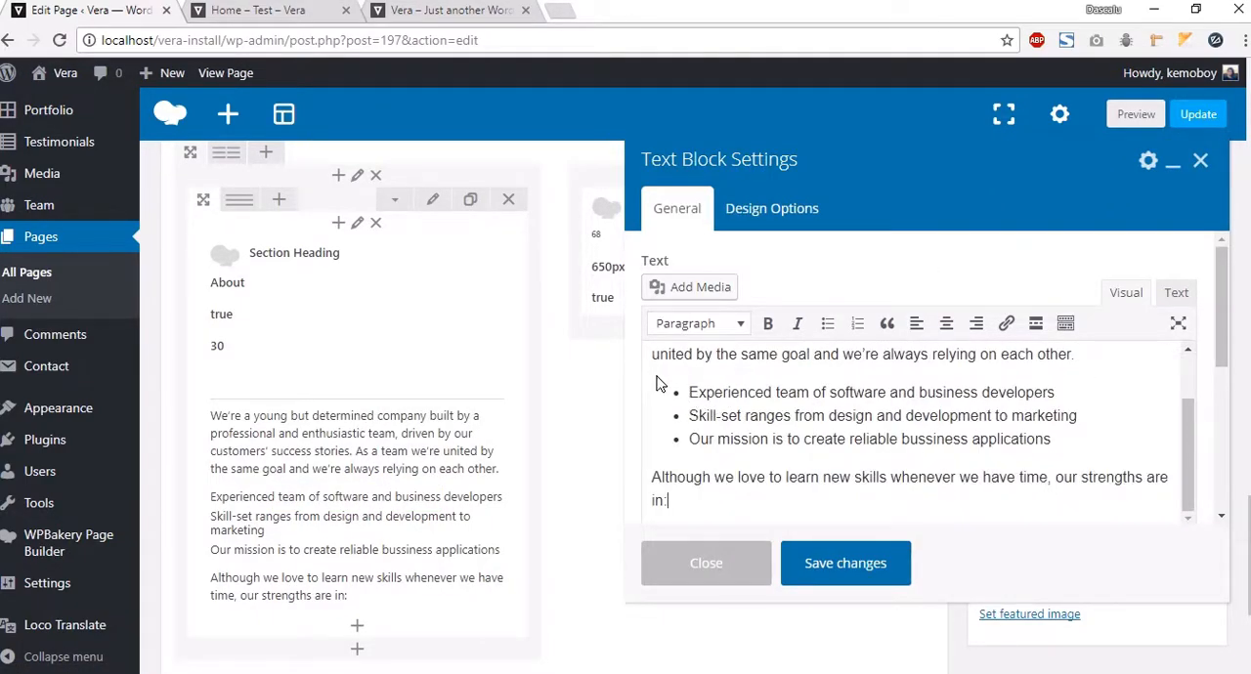
scroll(662, 384, down, 1)
scroll(655, 352, up, 2)
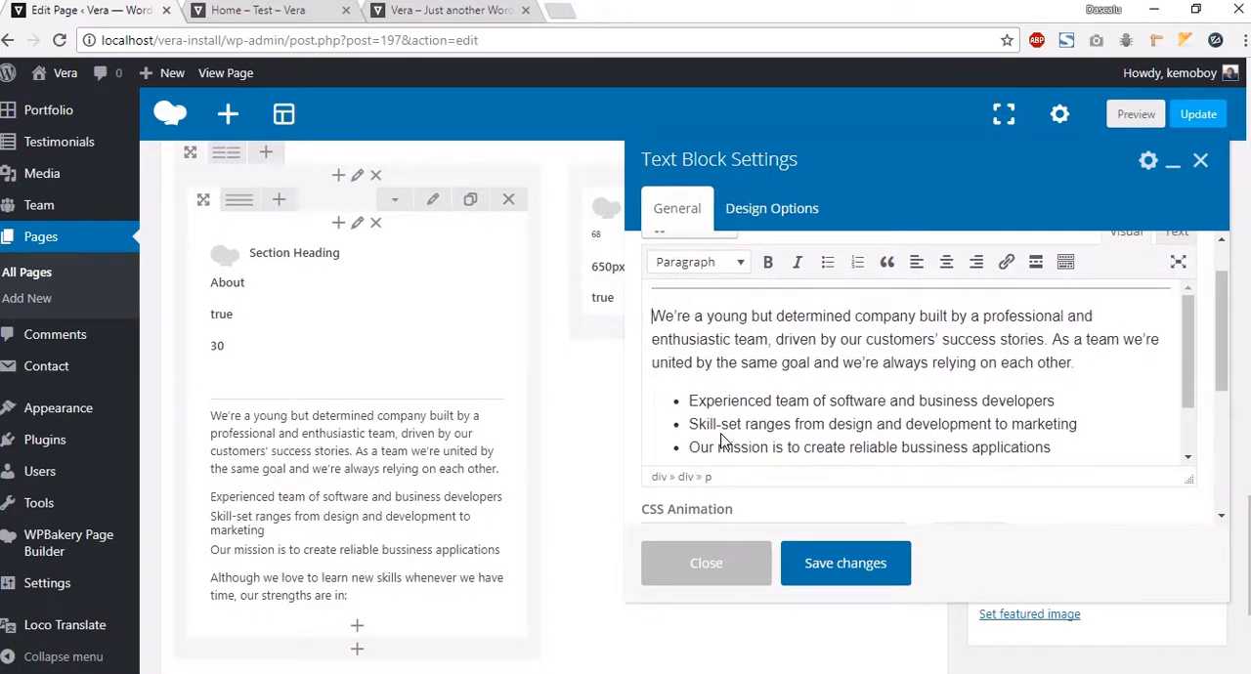
scroll(721, 442, down, 1)
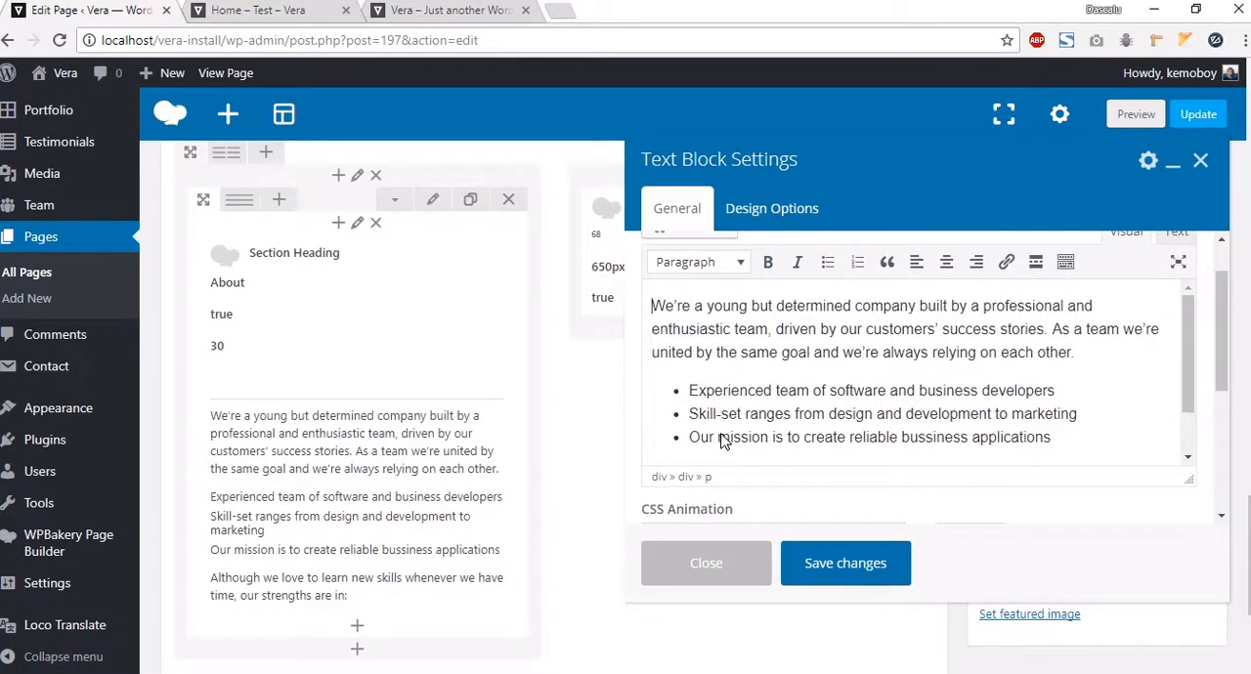
click(834, 565)
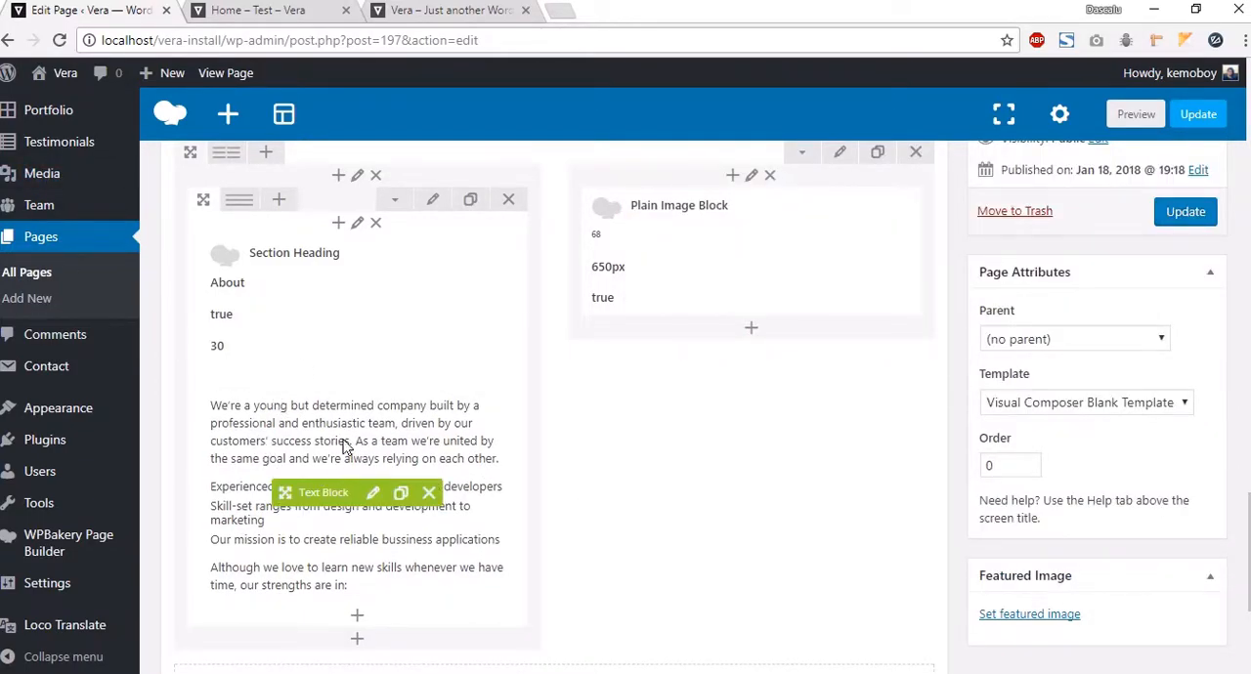
Step: Add a Progress Bar element below the About Text Block in the left inner column
scroll(361, 508, down, 1)
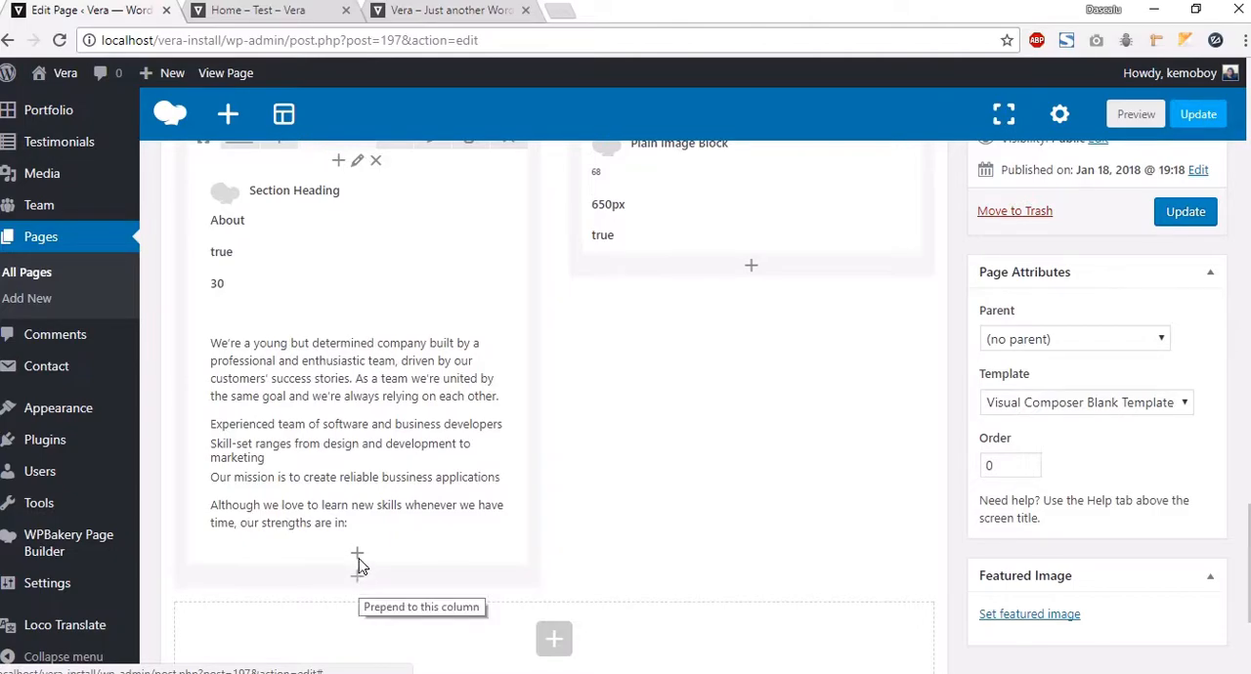
click(358, 557)
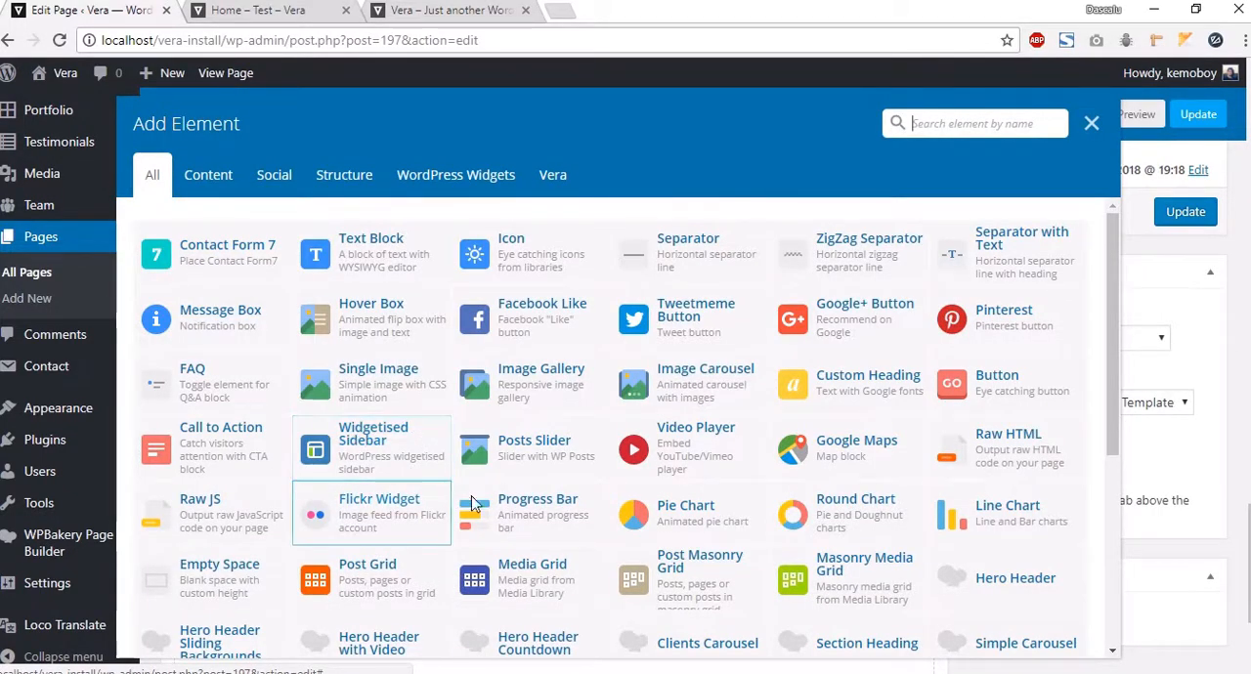
click(920, 125)
text(p)
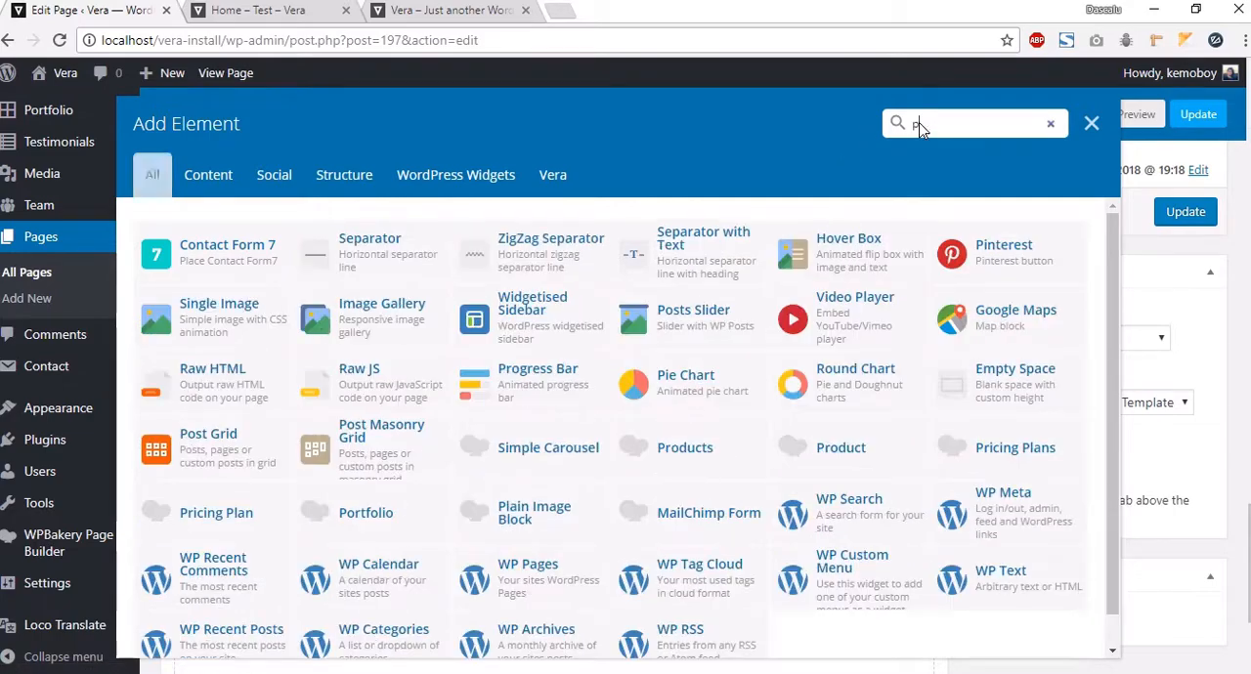
text(ro)
click(157, 249)
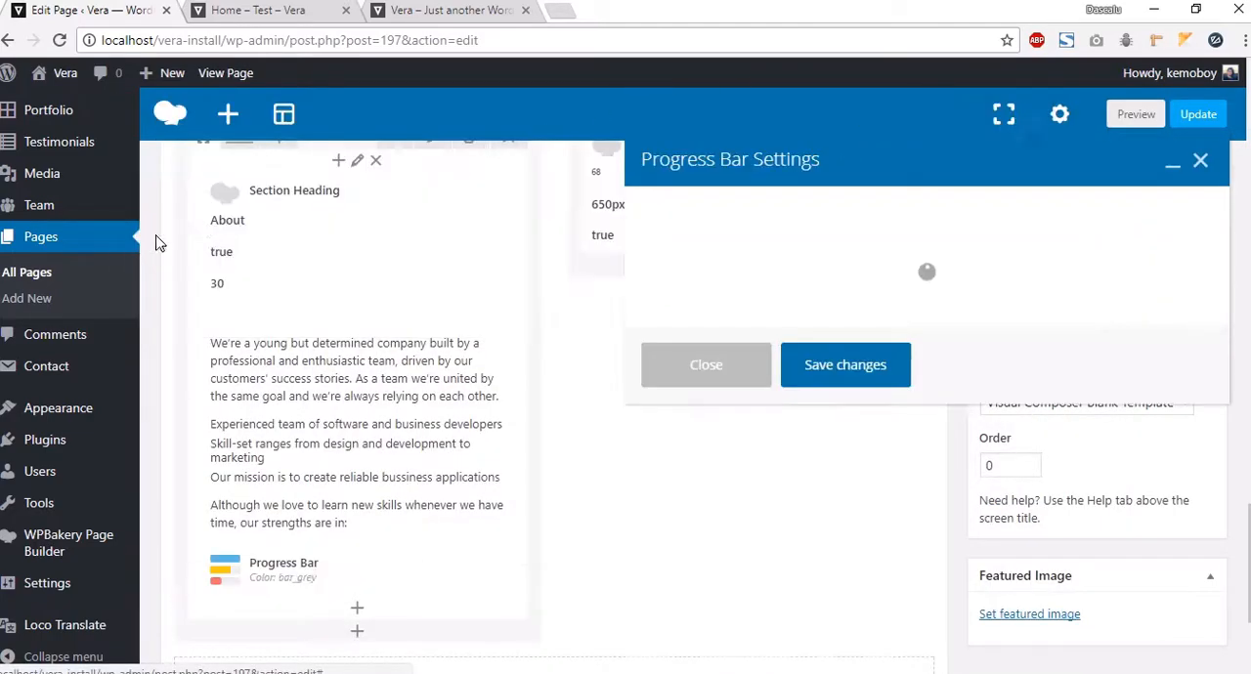
Step: Review the Progress Bar's default Development, Design and Marketing values and set its units to %
click(711, 294)
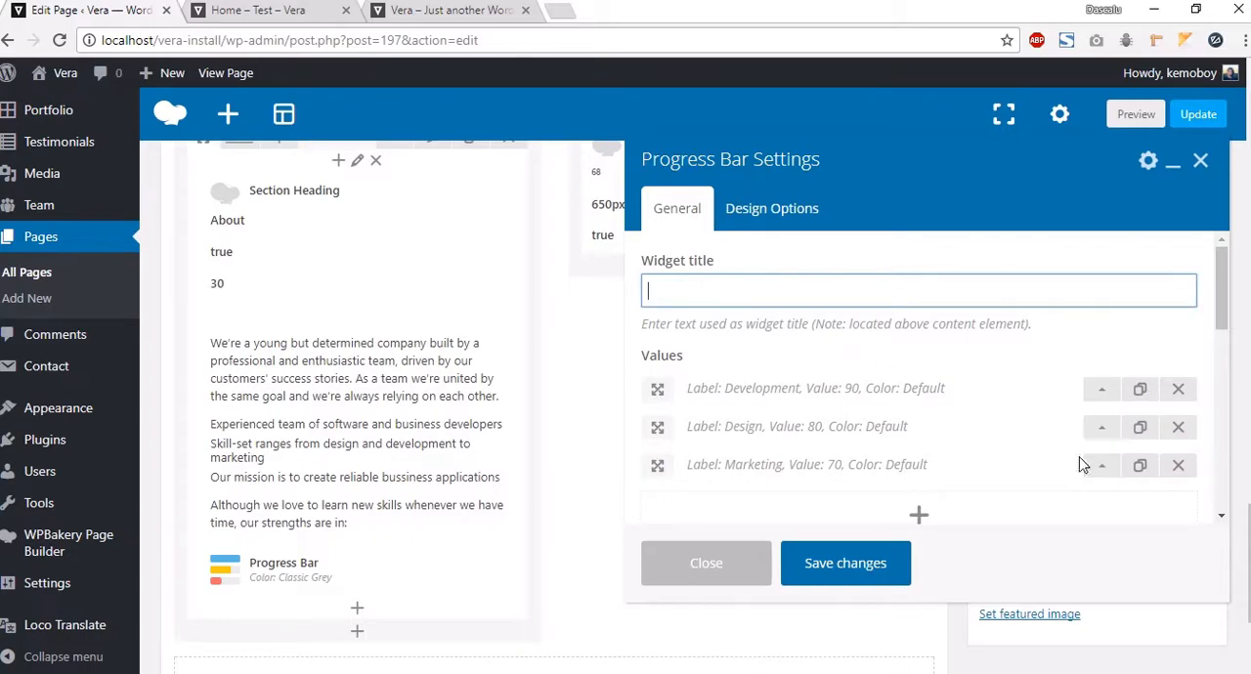
click(1111, 385)
scroll(821, 364, down, 1)
click(781, 385)
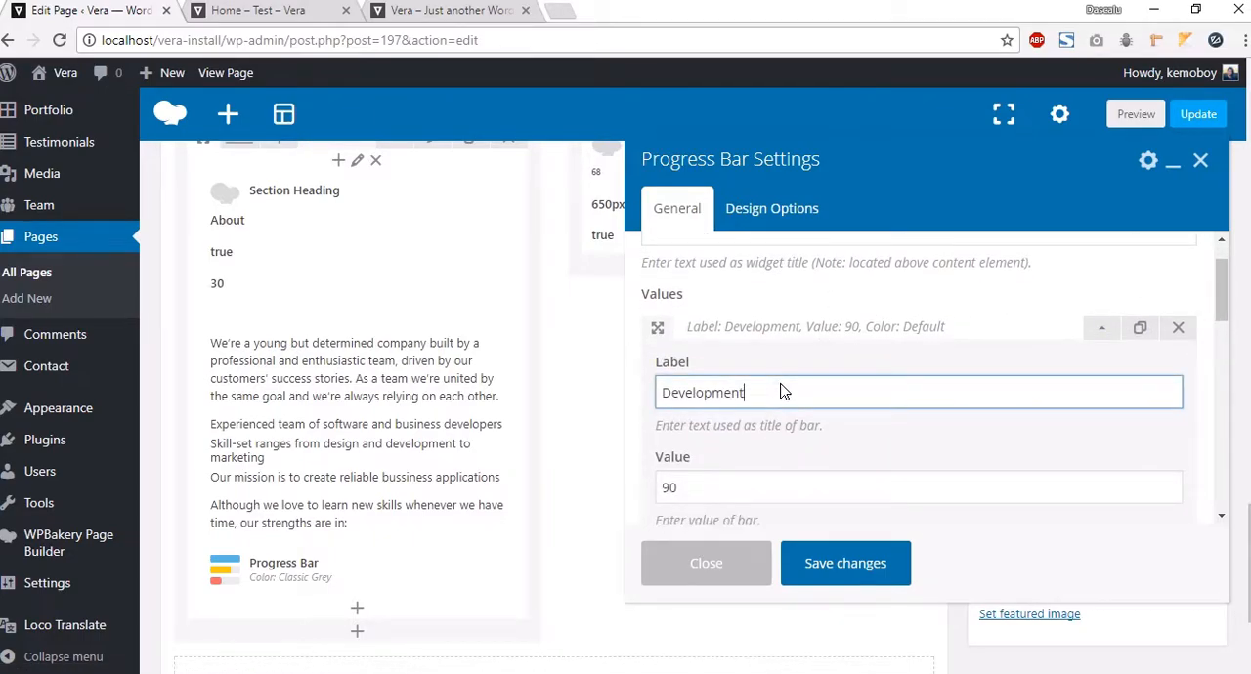
click(1060, 413)
click(1102, 330)
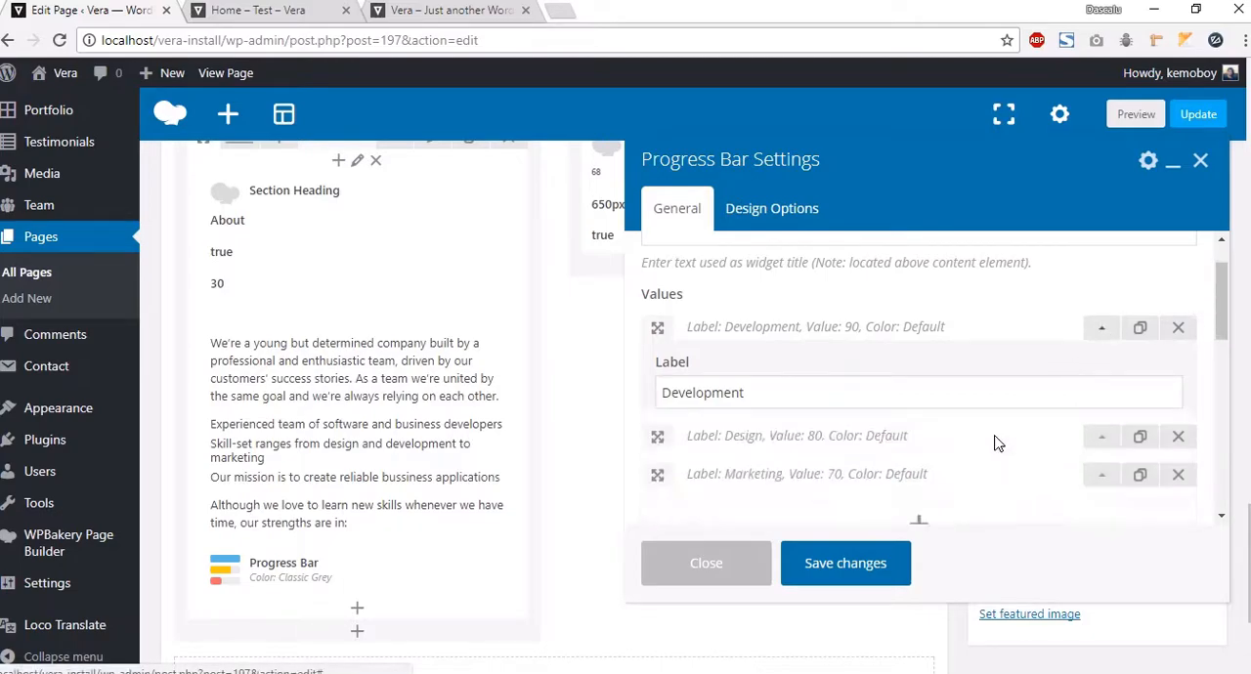
scroll(740, 452, down, 3)
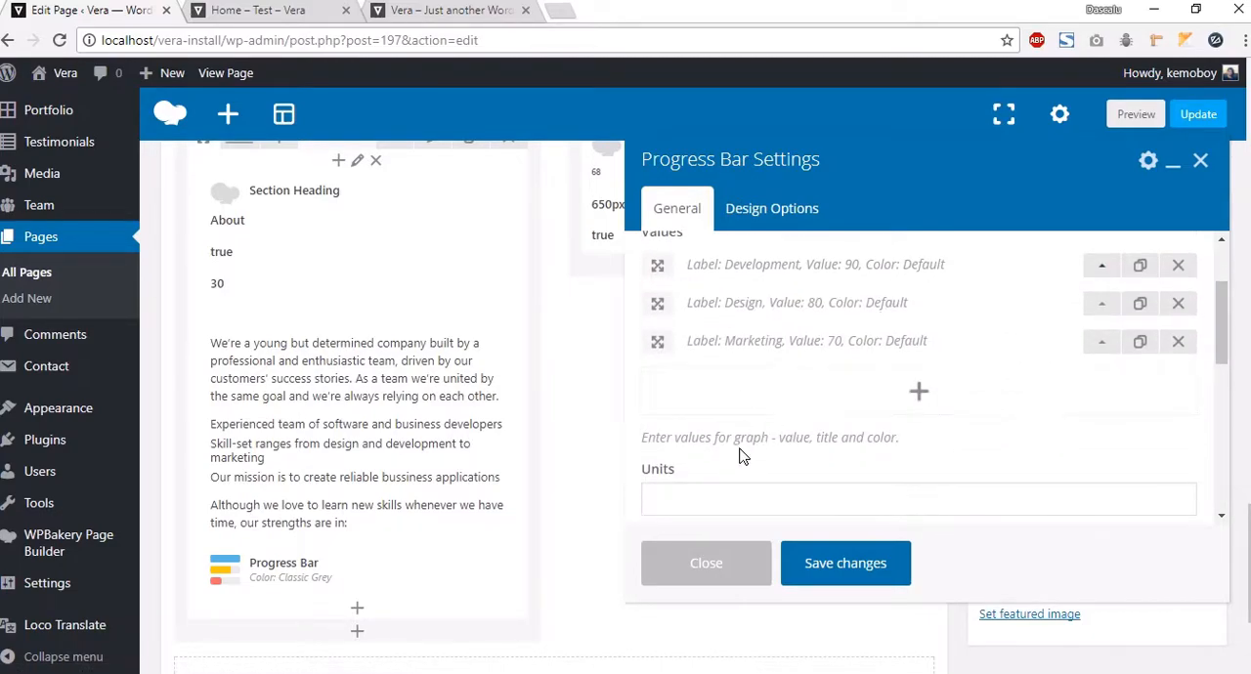
click(725, 442)
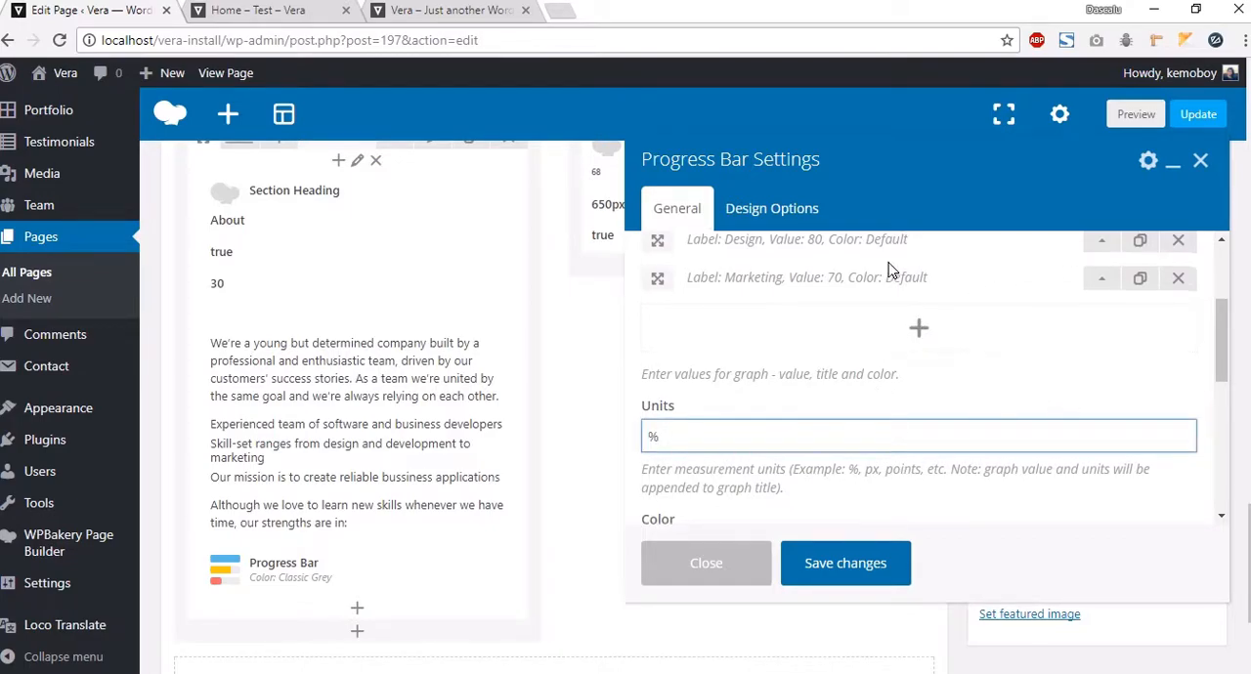
Step: Set the Progress Bar's color to Classic Orange and close its settings
scroll(707, 440, down, 2)
click(696, 430)
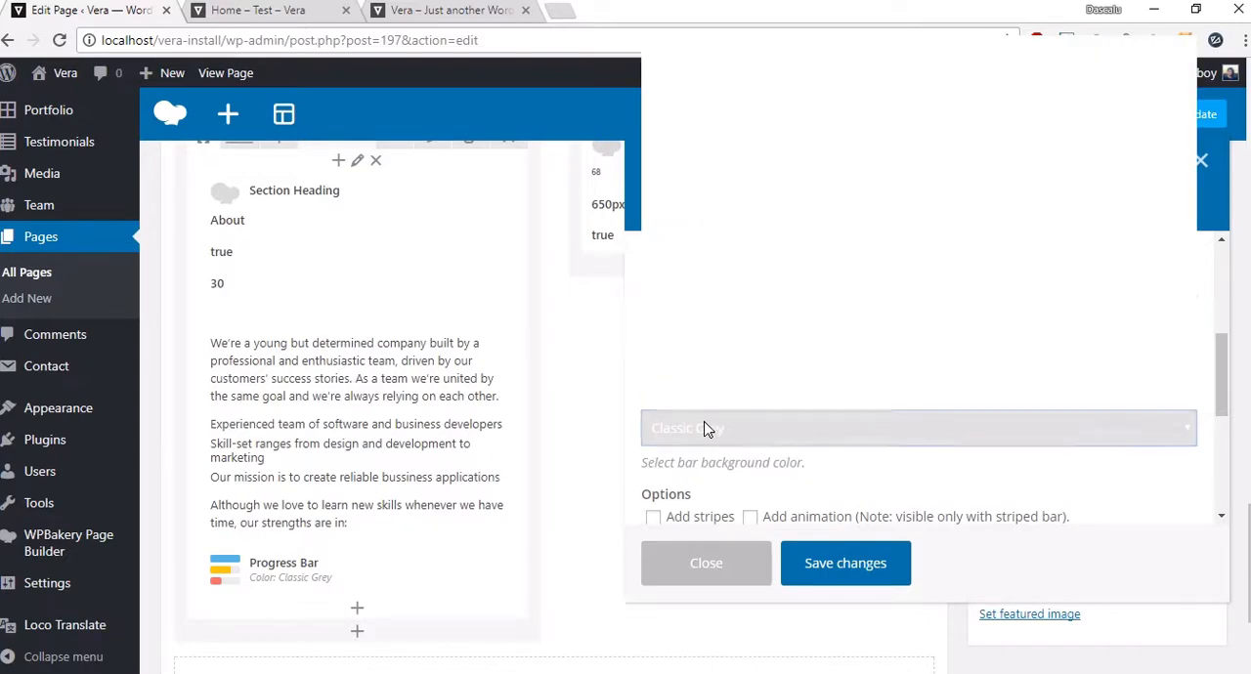
click(785, 420)
scroll(785, 422, down, 2)
scroll(746, 309, up, 1)
click(746, 305)
scroll(802, 549, down, 1)
scroll(792, 586, down, 1)
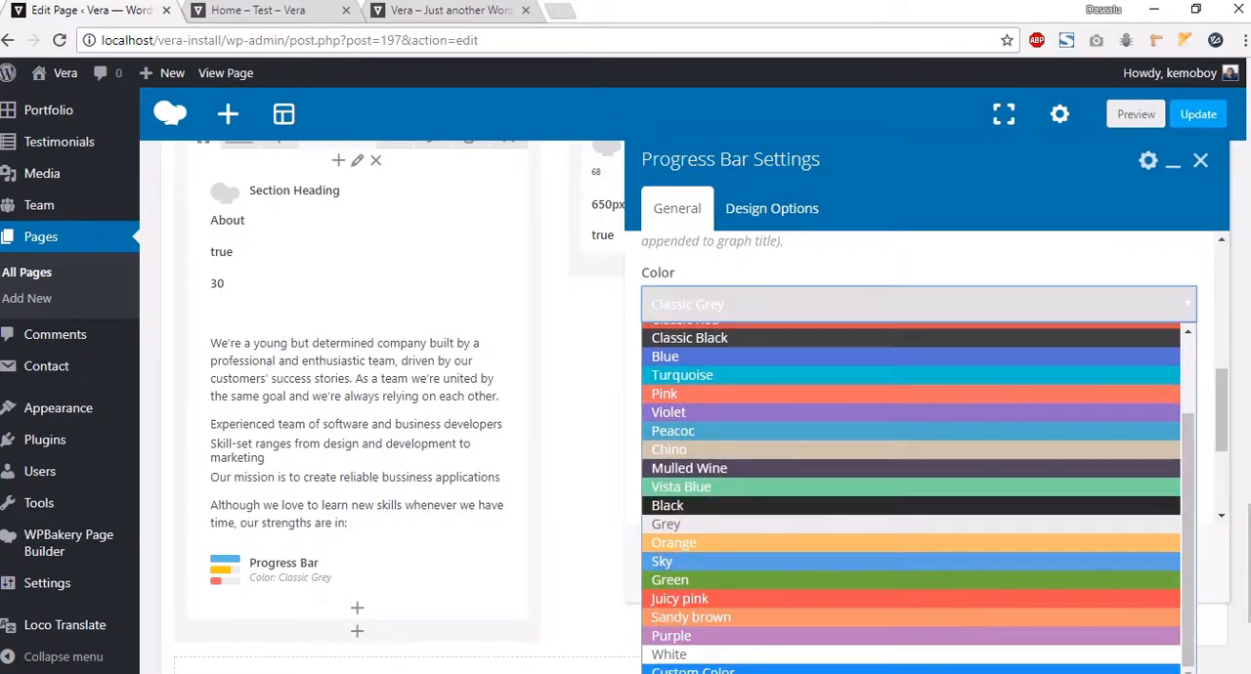
click(868, 247)
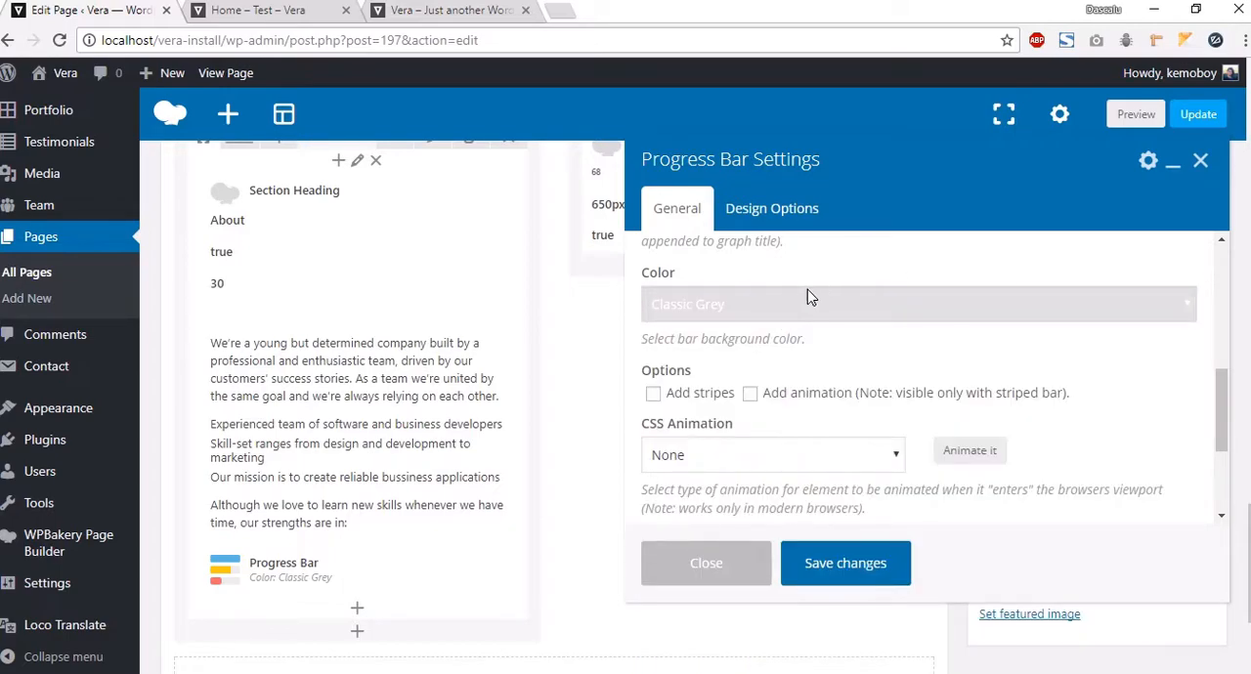
click(801, 309)
click(725, 406)
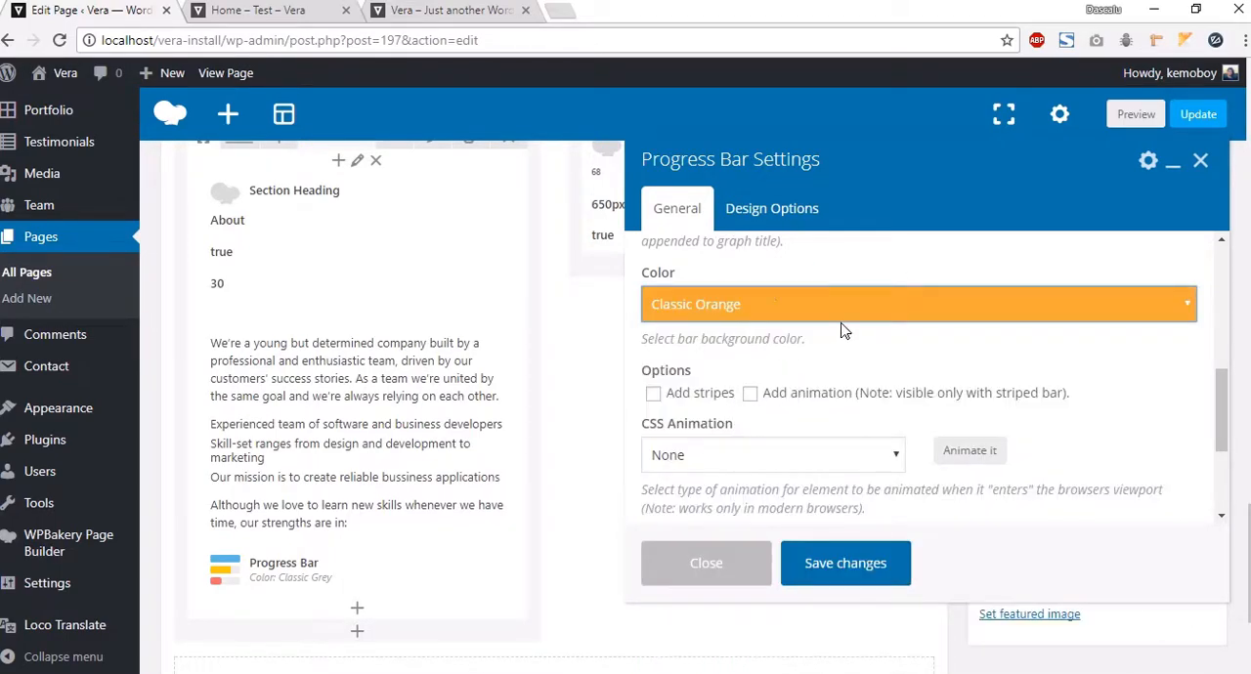
scroll(919, 411, down, 2)
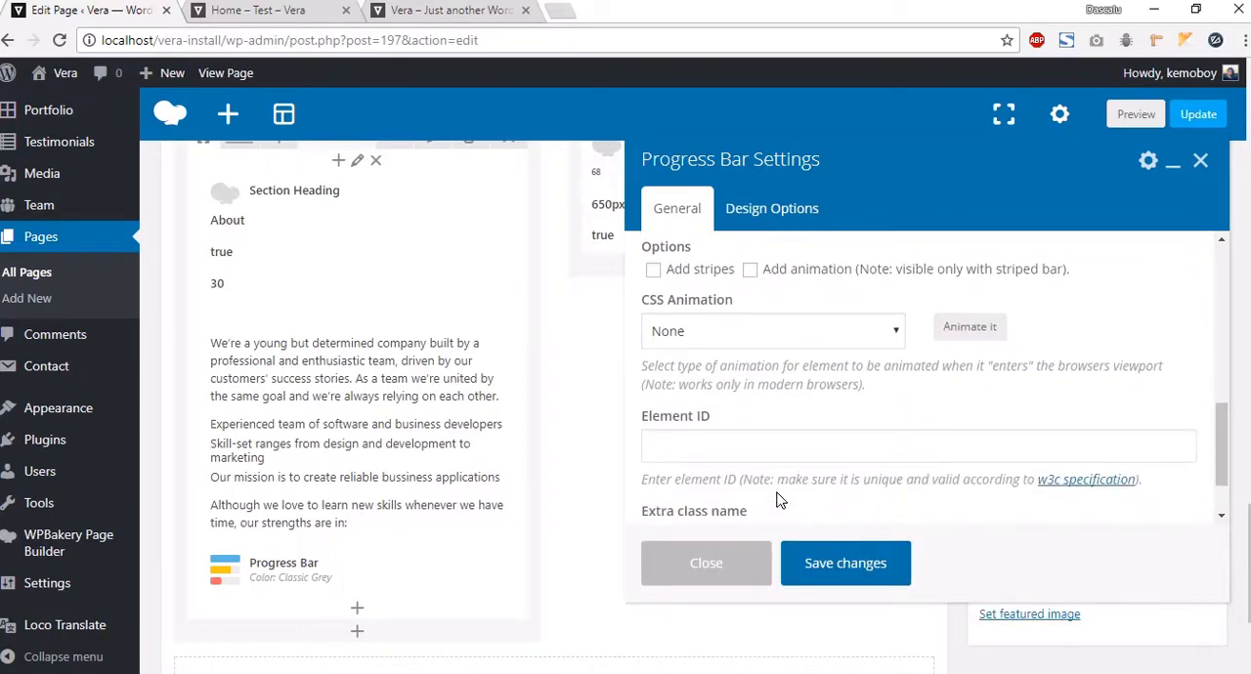
scroll(838, 567, down, 1)
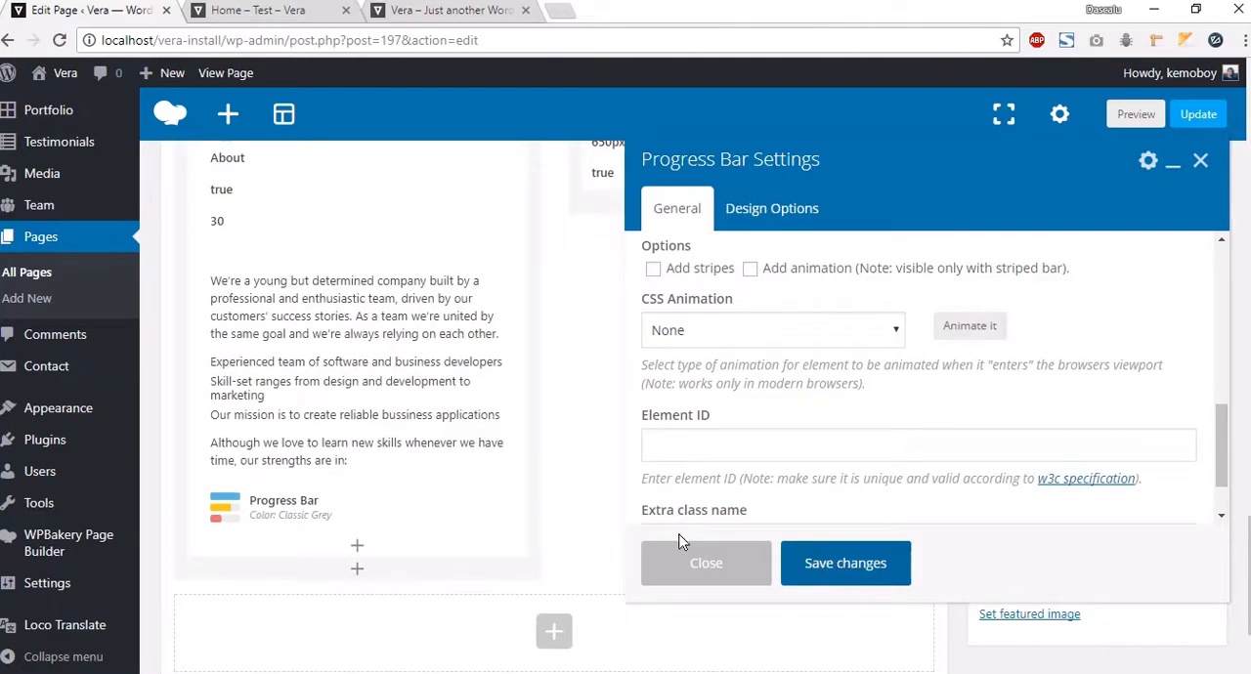
click(748, 548)
Step: Reopen the Progress Bar and set its top padding to 20 in the design options, then save
click(378, 506)
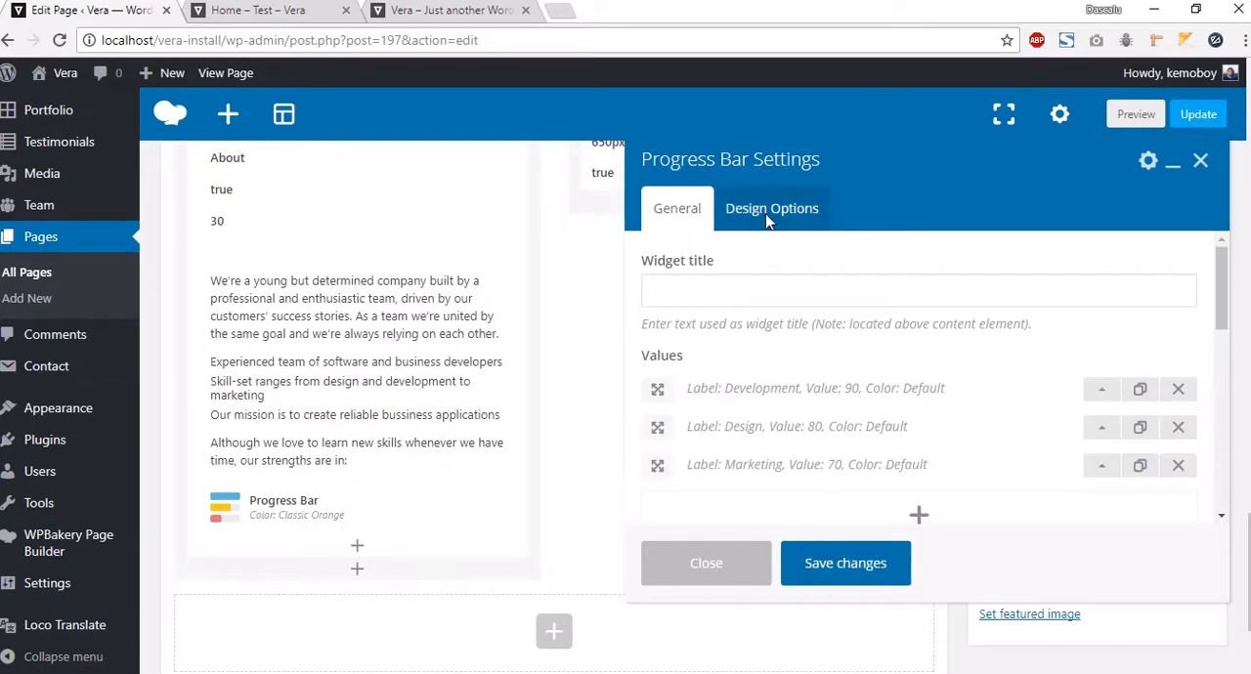
click(770, 210)
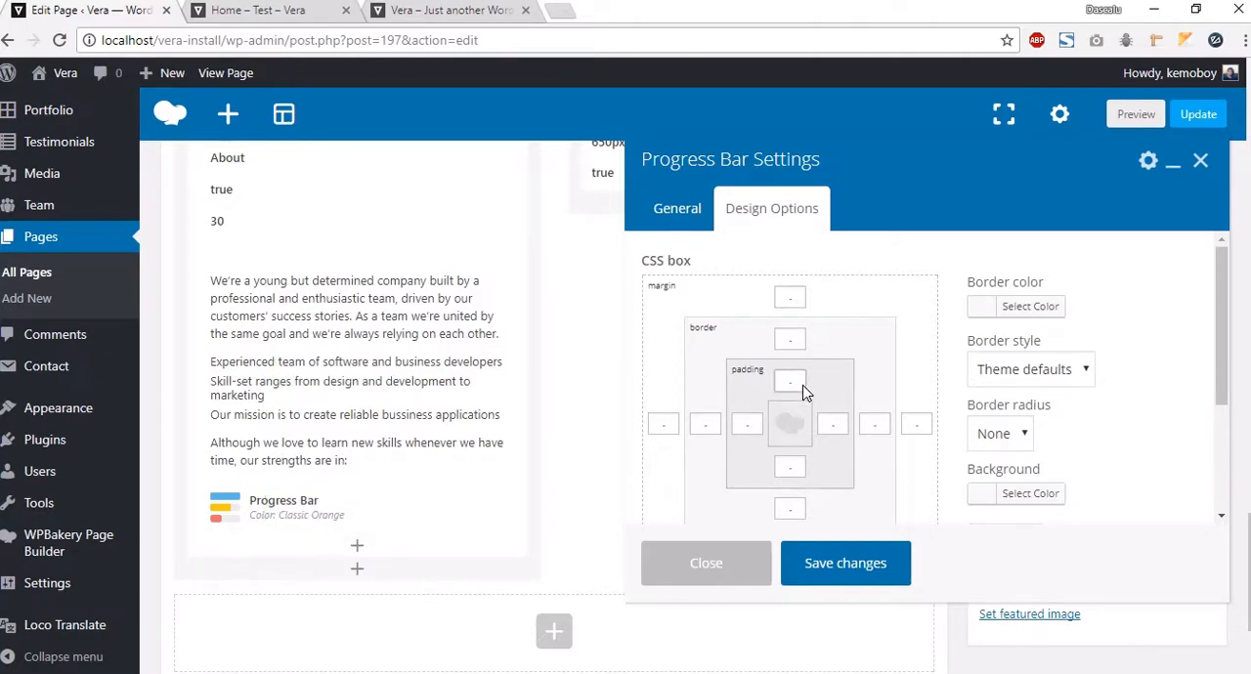
click(873, 565)
Step: Preview the Home - Test page and scroll down to inspect the About section with its progress bars
click(1136, 114)
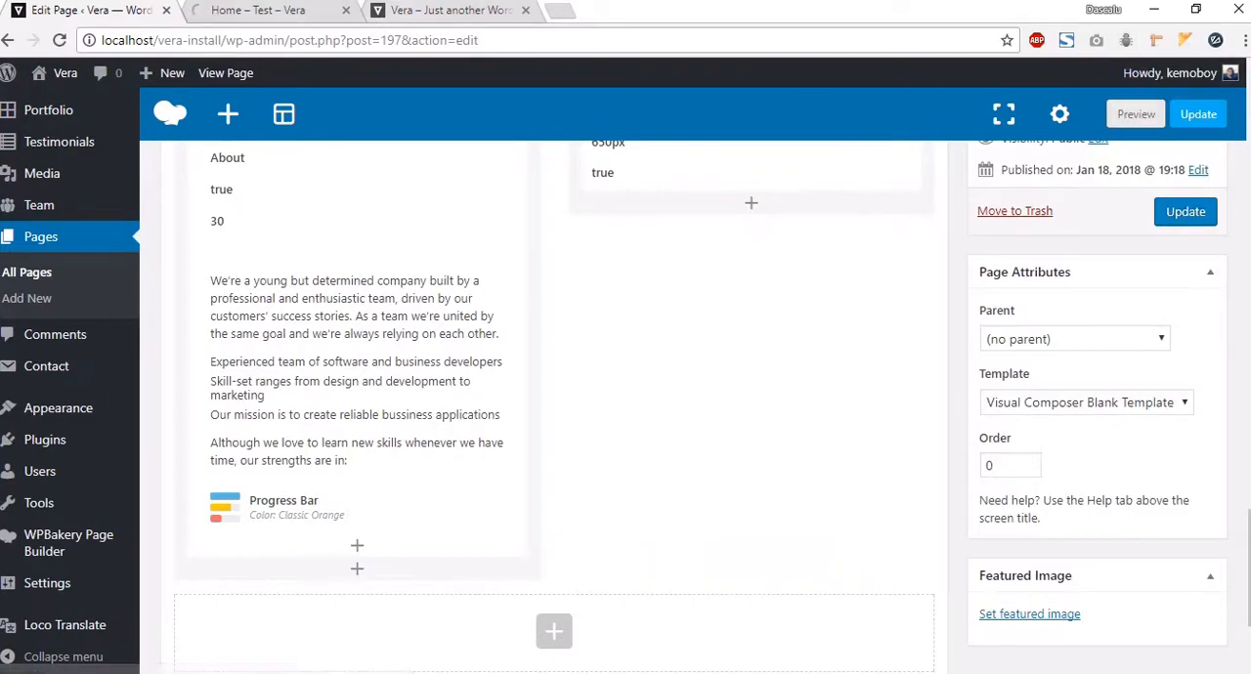
click(257, 20)
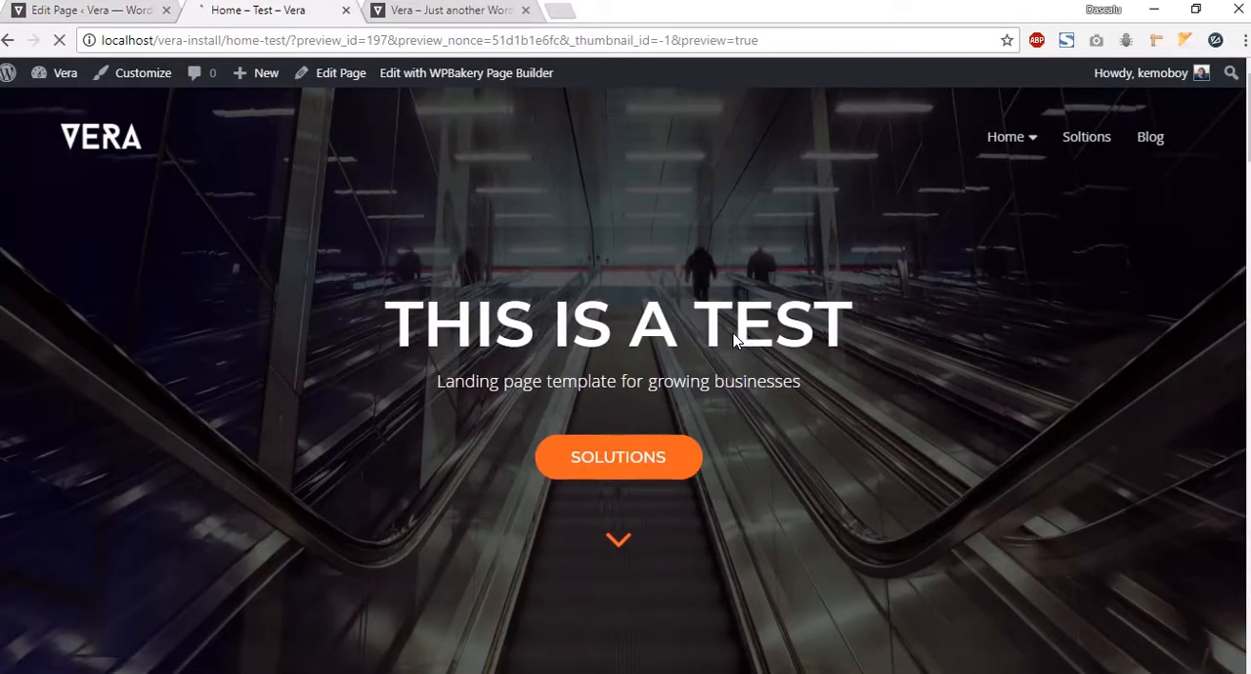
scroll(733, 334, down, 4)
scroll(733, 338, down, 20)
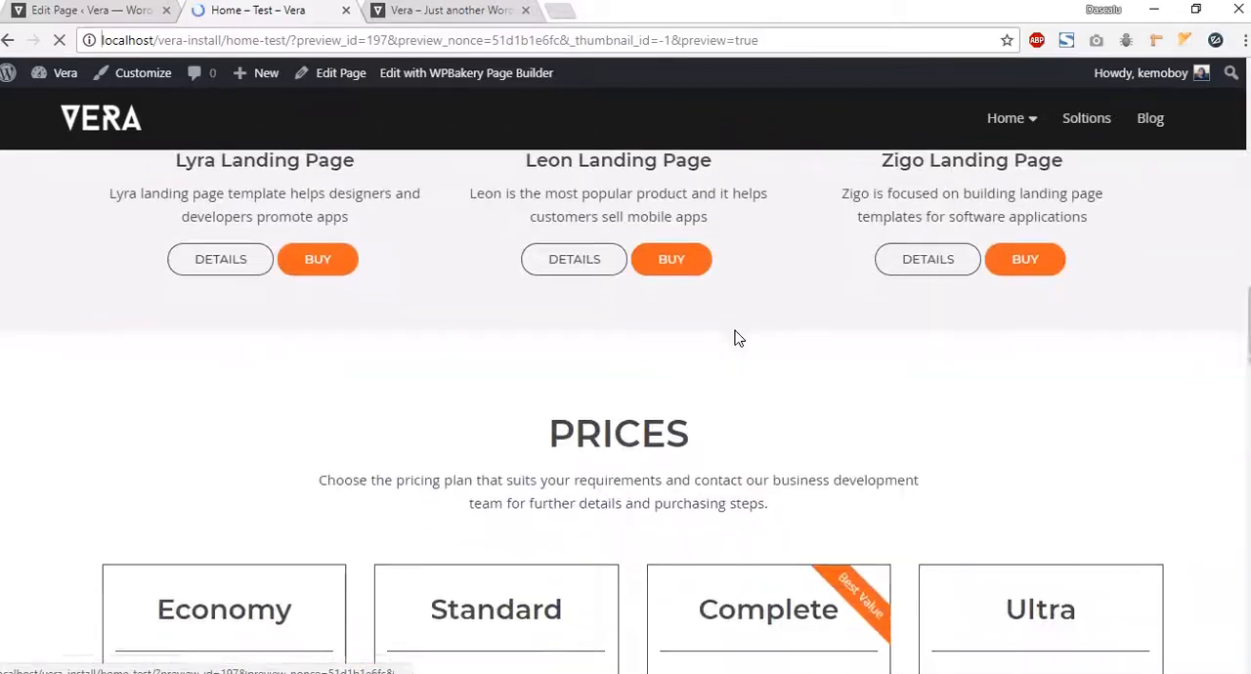
scroll(750, 333, down, 7)
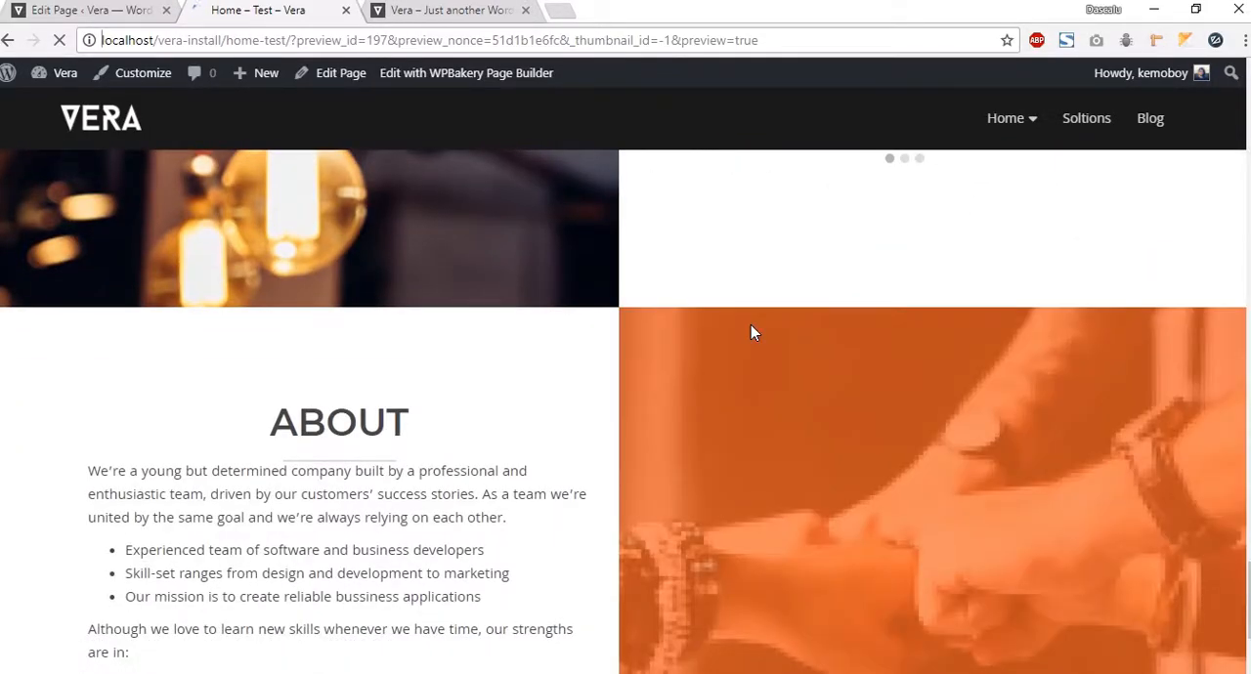
scroll(883, 356, up, 1)
scroll(626, 334, down, 2)
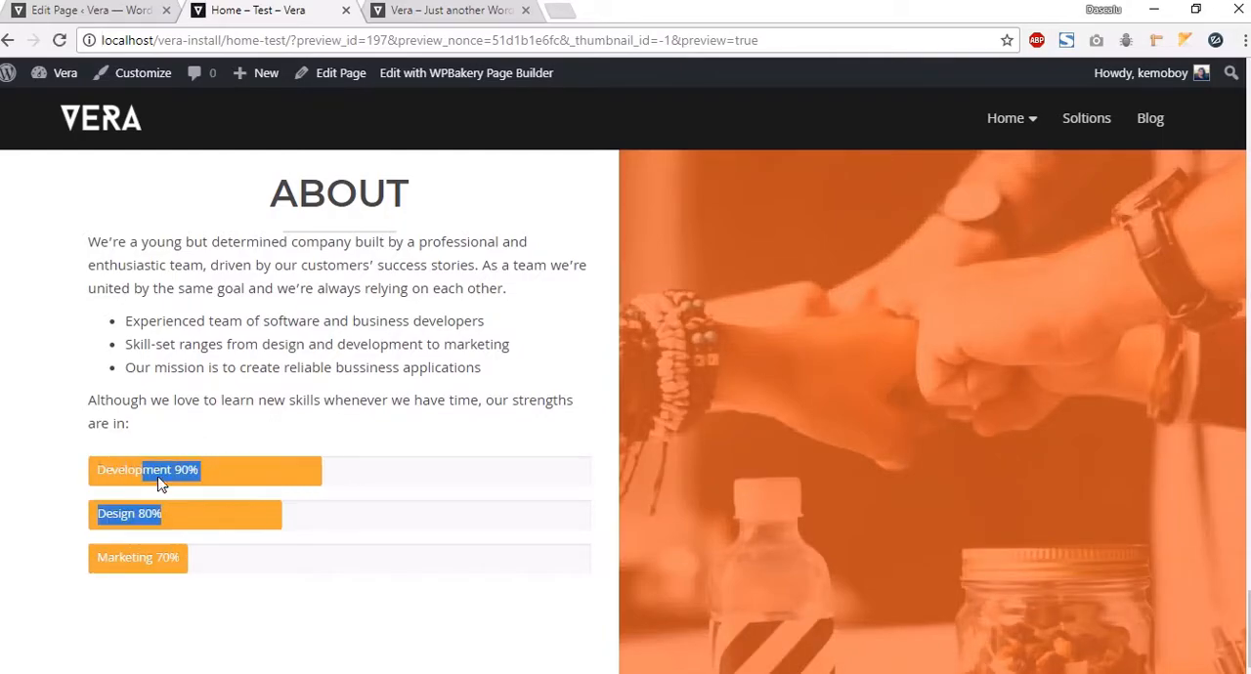
Step: Compare with the About section and the counters section below it on the Vera demo page
click(421, 10)
scroll(636, 356, down, 2)
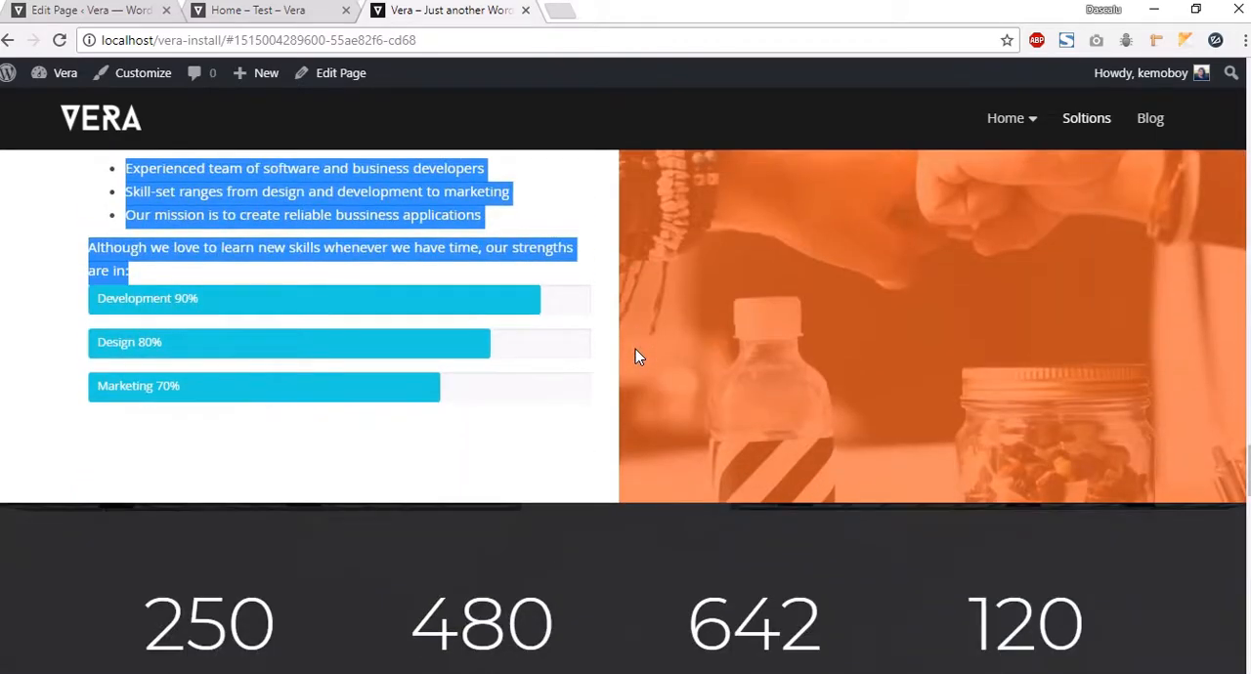
scroll(635, 350, down, 3)
drag(121, 341, 1124, 481)
click(1127, 482)
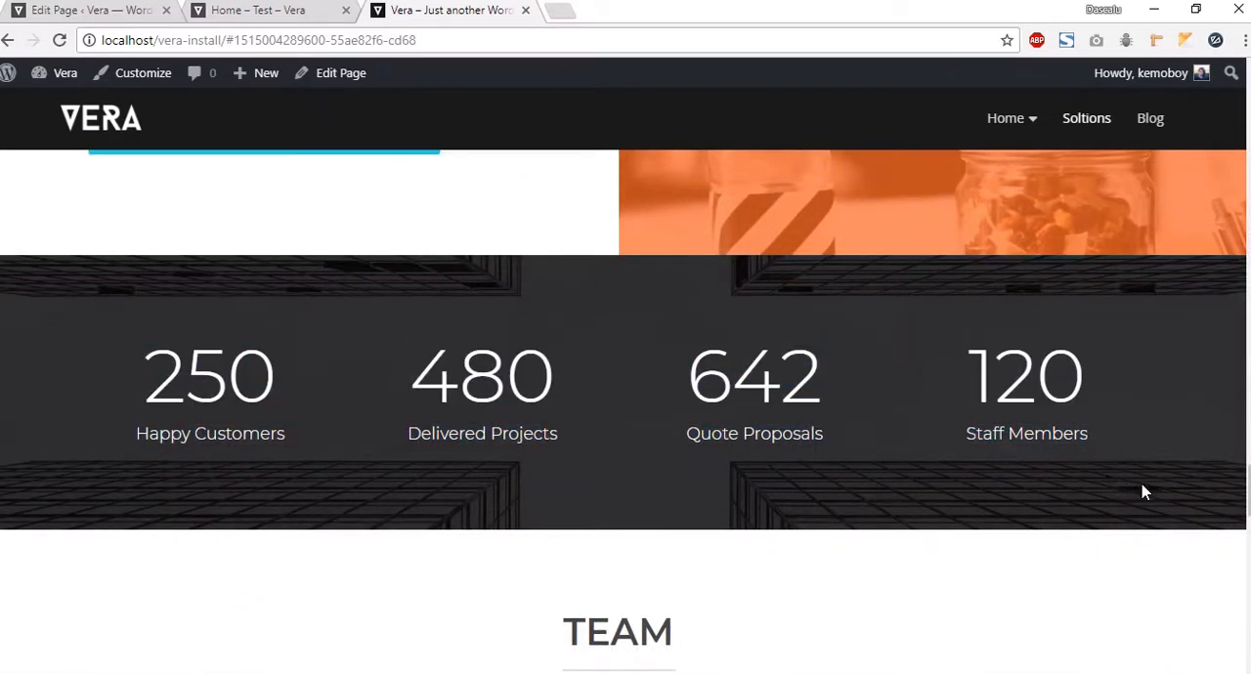
Step: Add a new Row below the About section in the page builder
click(112, 12)
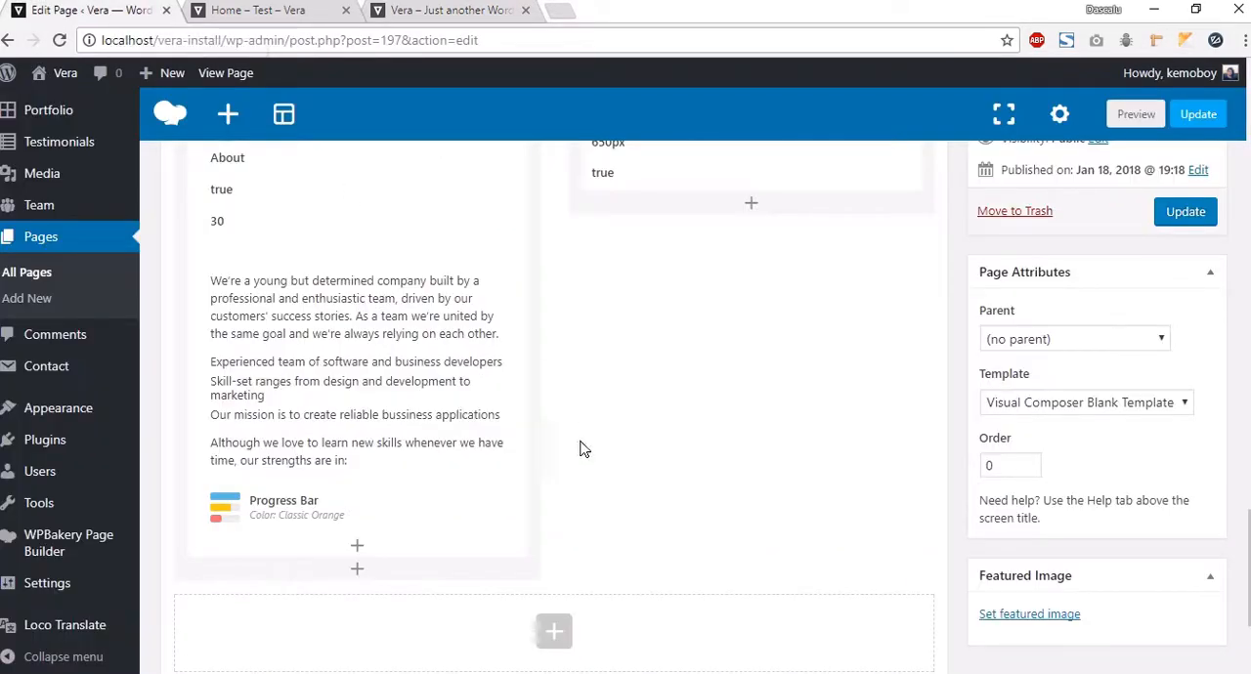
scroll(548, 509, down, 1)
click(550, 452)
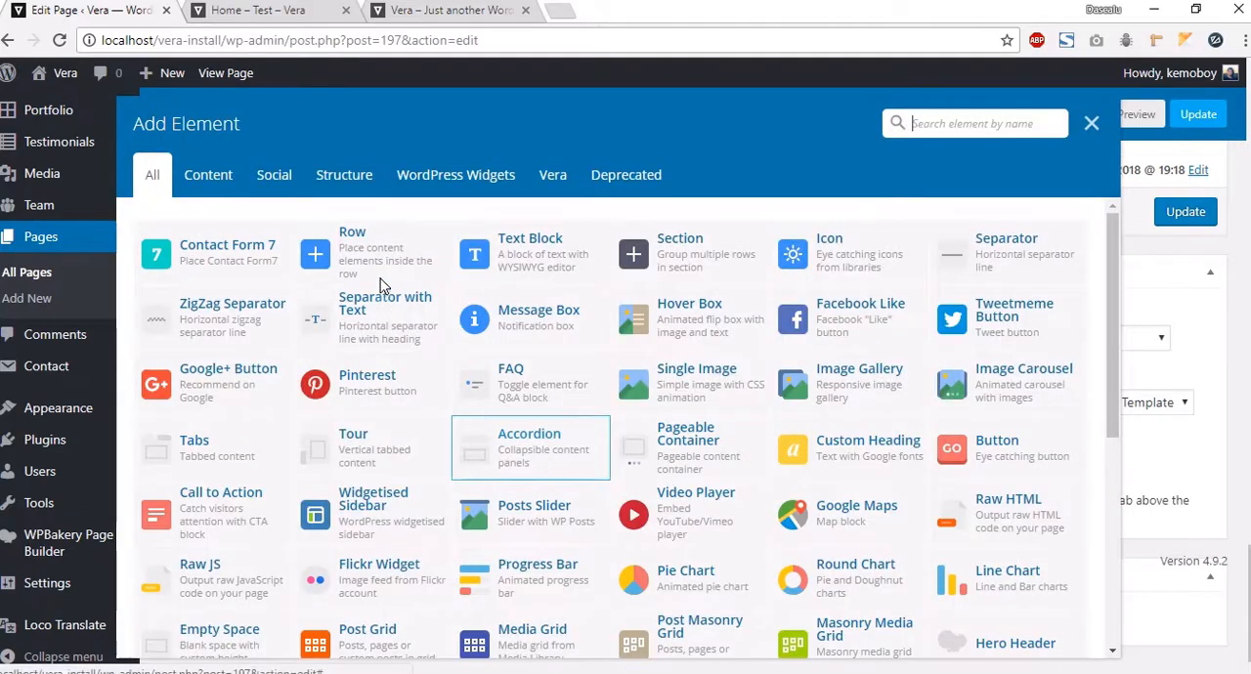
click(293, 242)
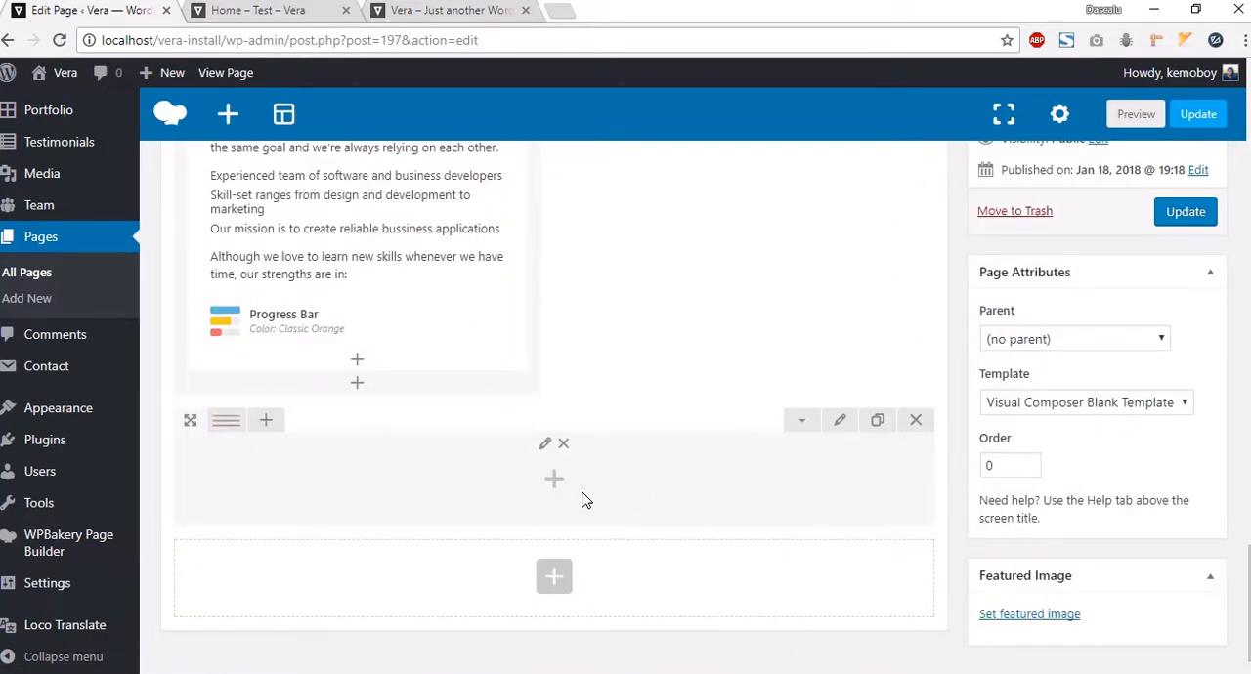
Step: Open the new row's settings and set its row stretch to Stretch row
click(833, 426)
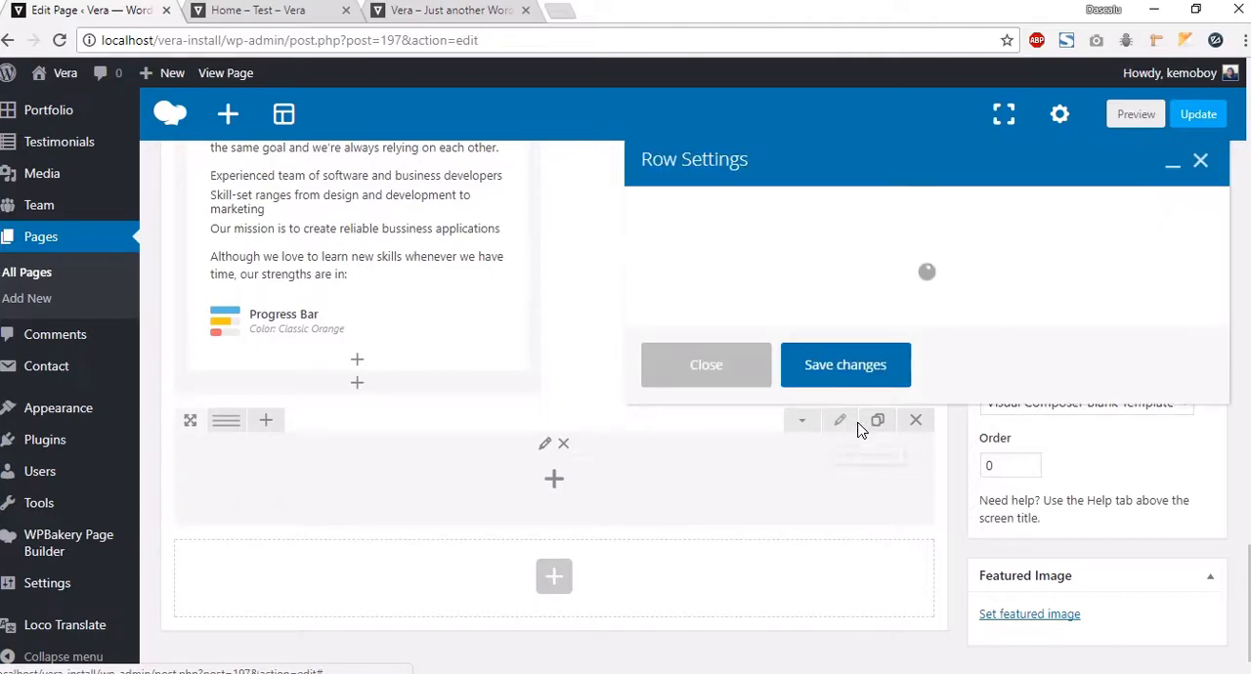
click(685, 293)
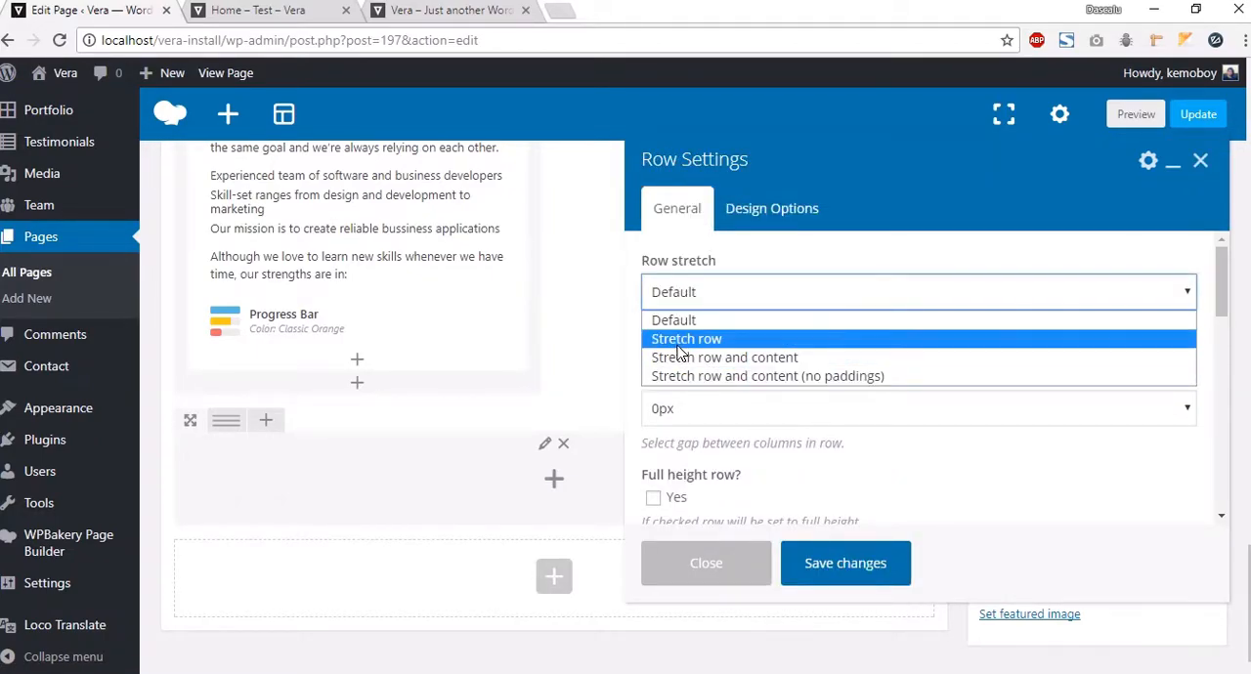
click(693, 342)
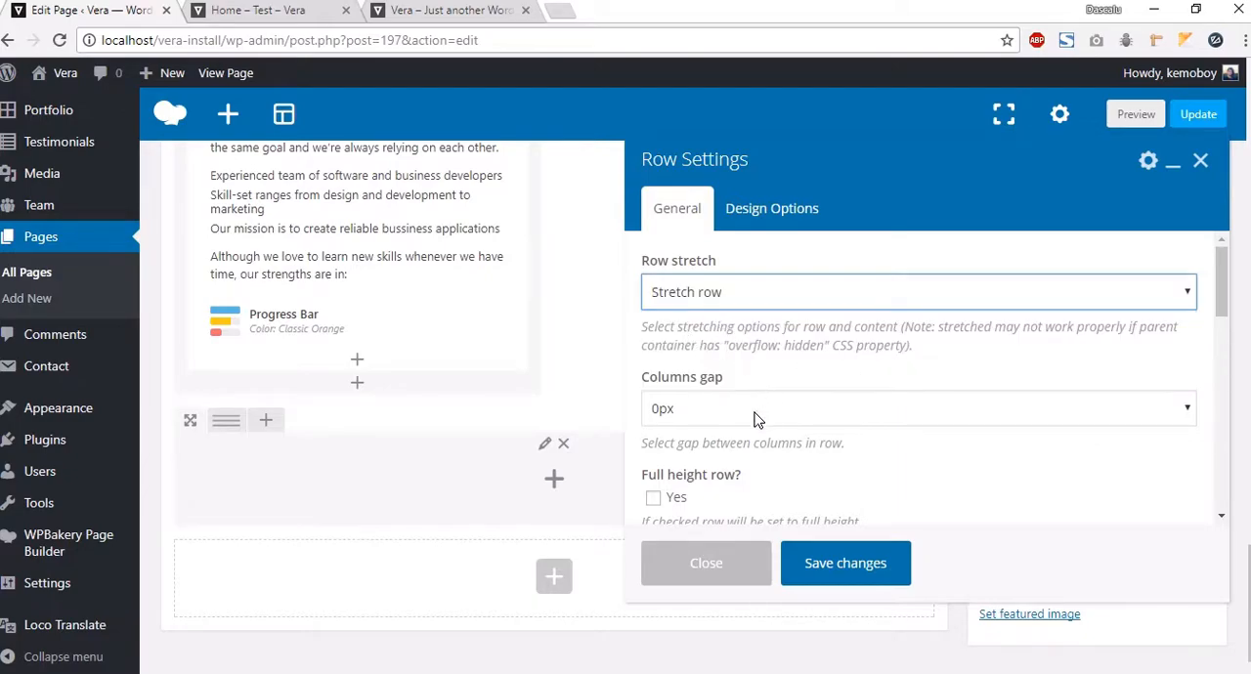
scroll(740, 293, down, 1)
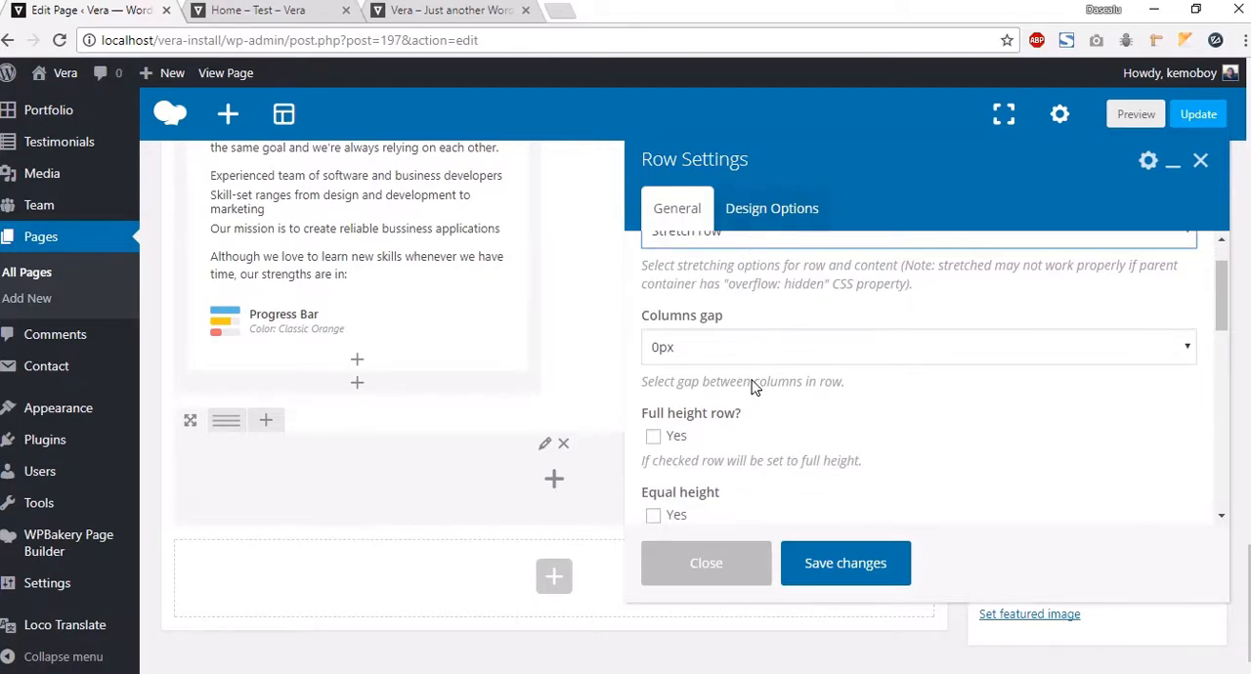
click(740, 219)
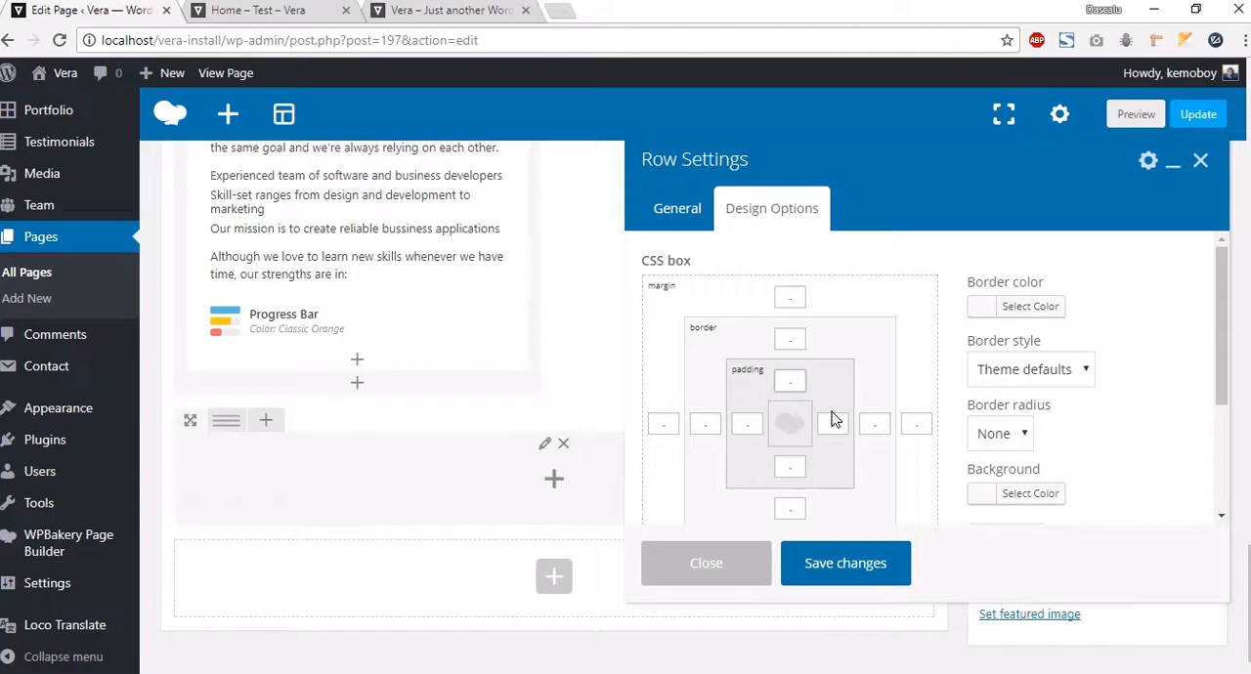
click(793, 468)
click(677, 208)
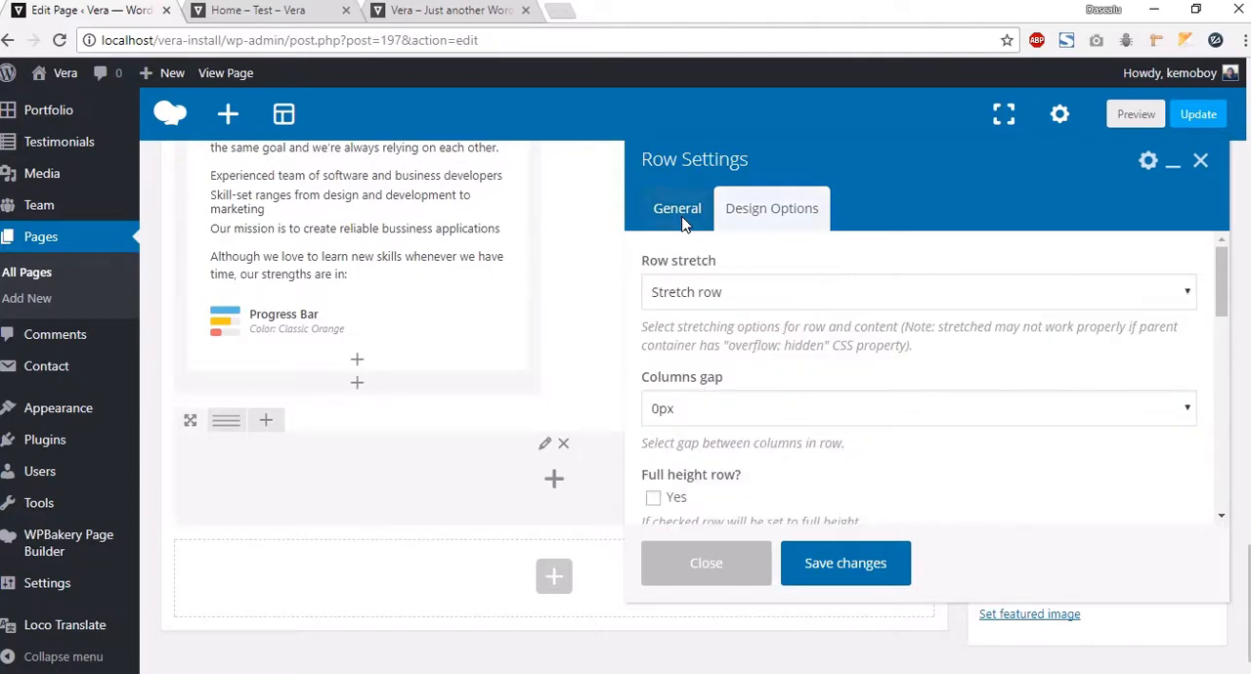
Step: Give the row a Simple parallax background using the grey texture image from the media library, and save the row settings
scroll(735, 442, down, 3)
scroll(731, 454, down, 5)
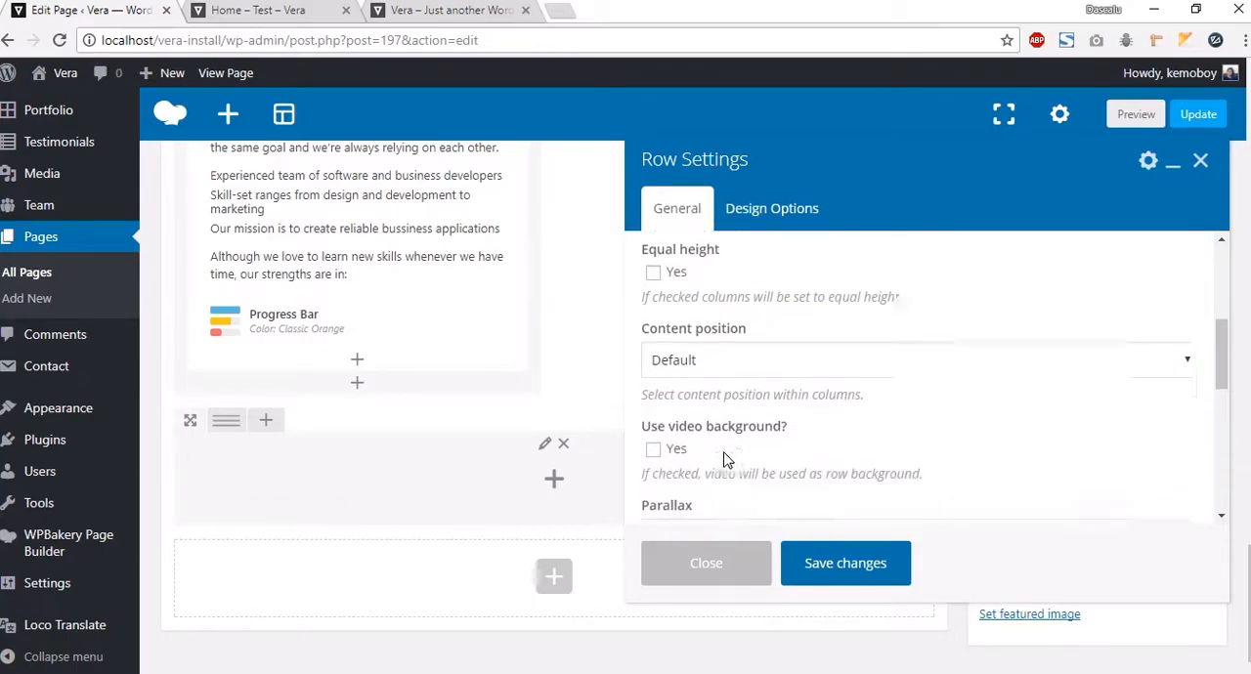
click(674, 407)
click(698, 456)
scroll(700, 463, down, 2)
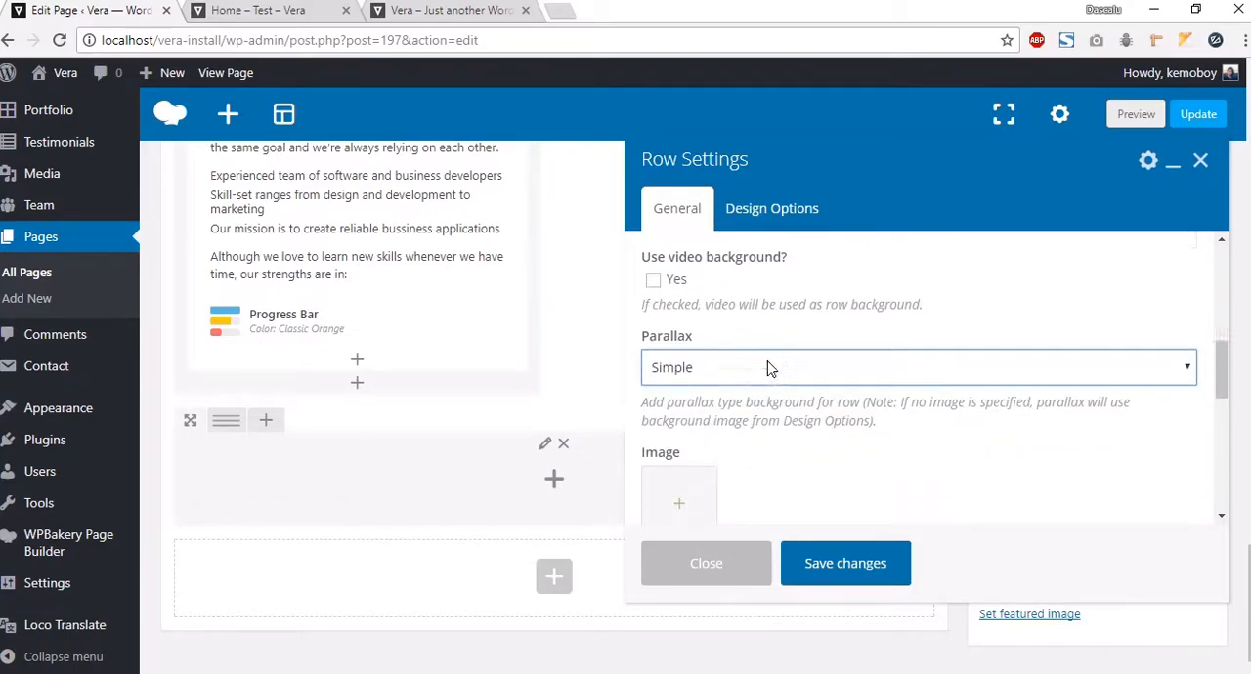
click(677, 415)
scroll(601, 410, down, 1)
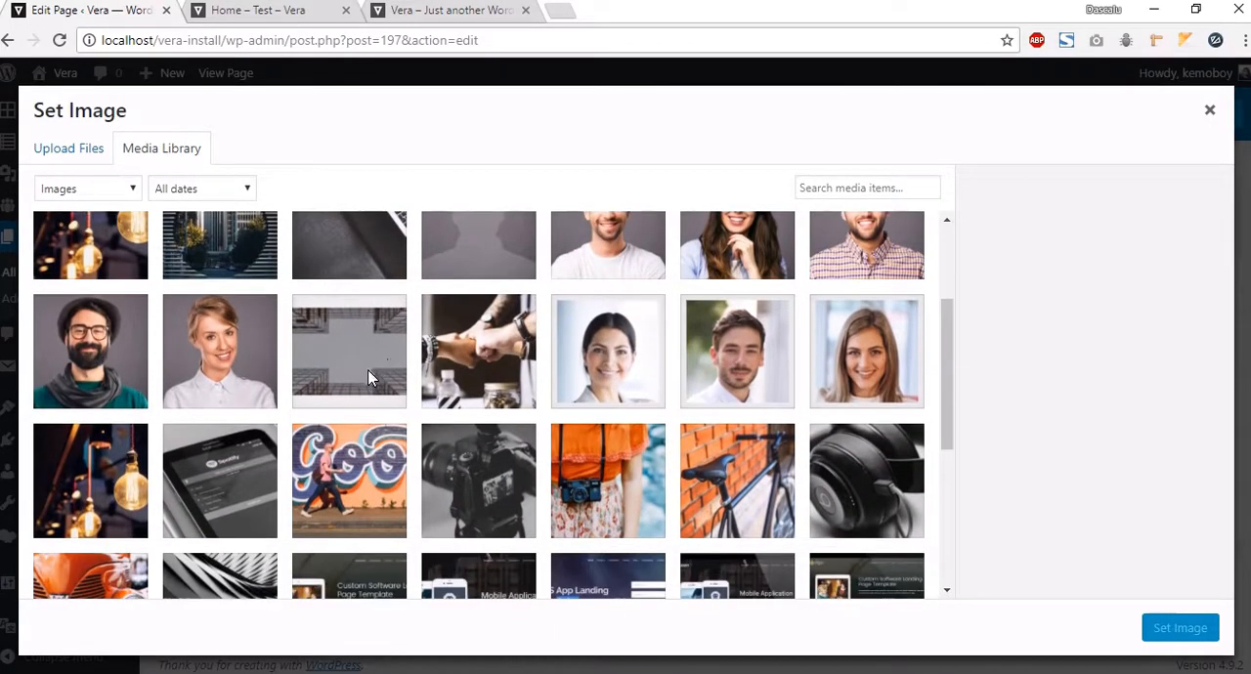
click(348, 352)
click(1181, 627)
scroll(836, 469, down, 3)
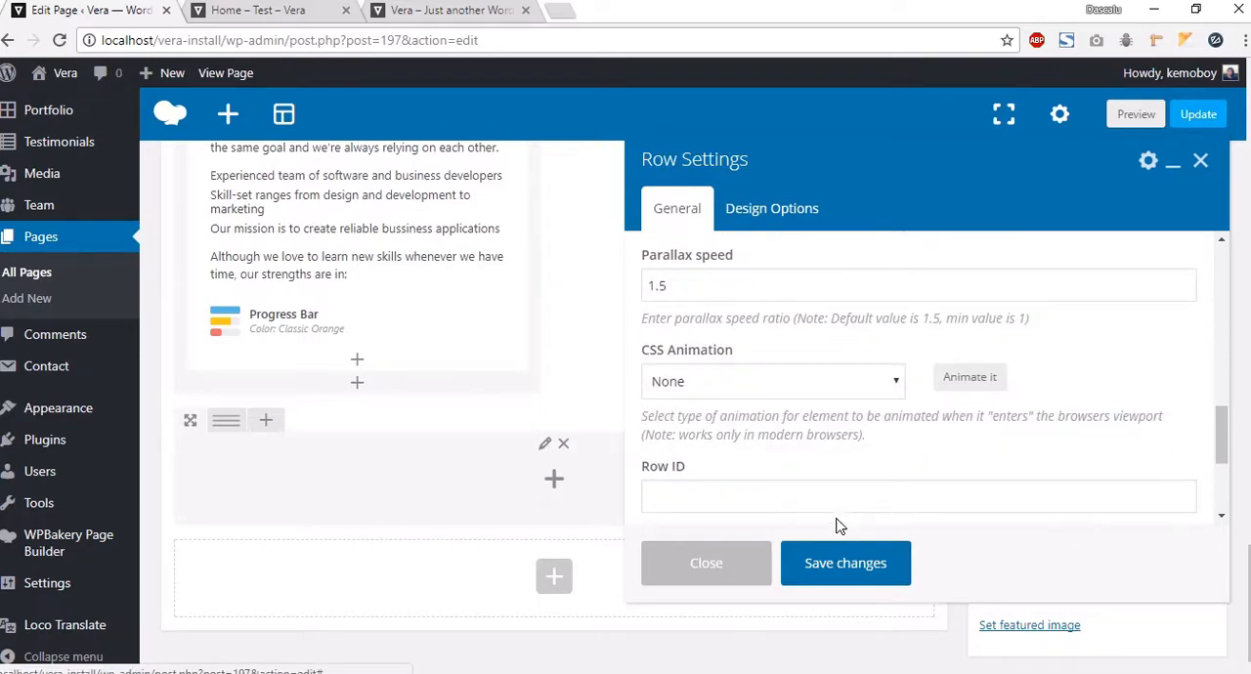
click(844, 560)
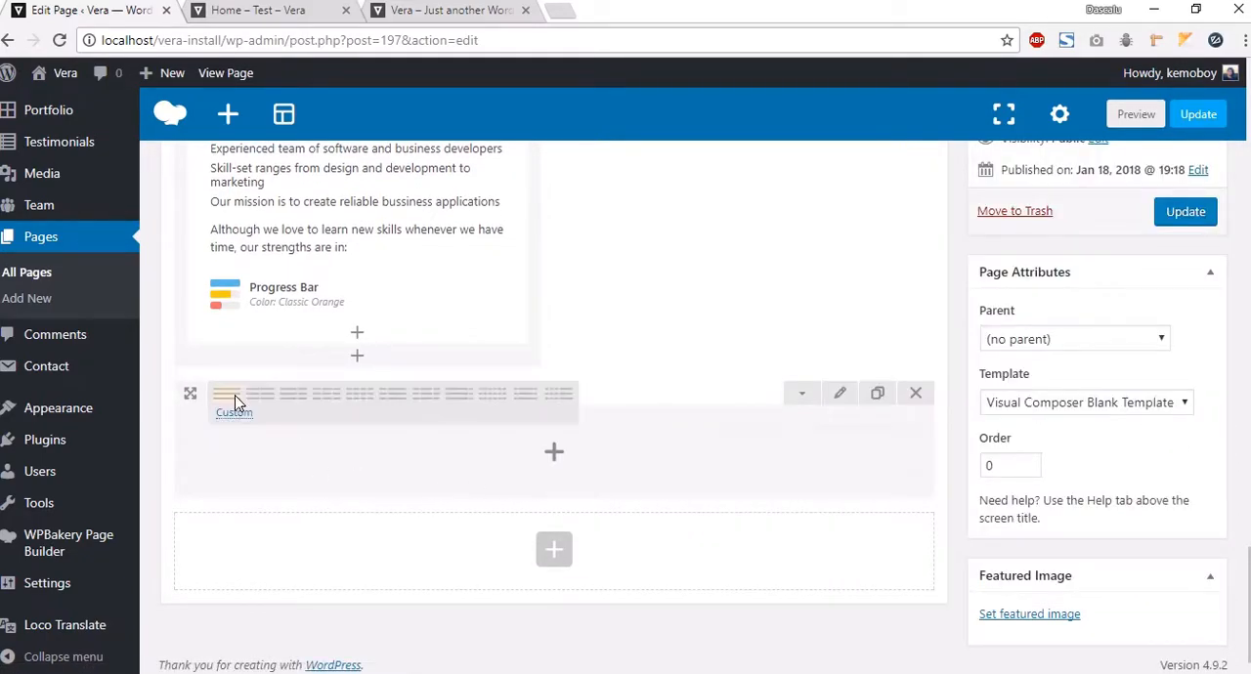
Step: Divide the new row into four equal columns to match the demo's counters section
click(361, 403)
click(424, 29)
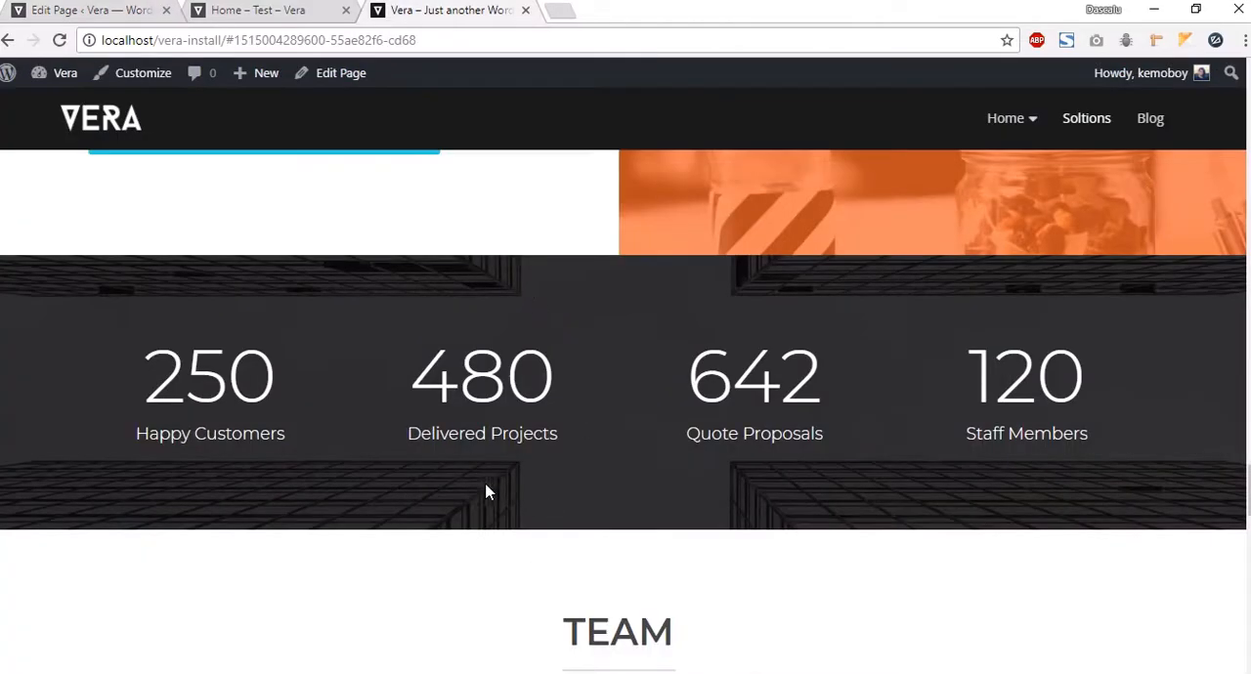
drag(303, 403, 138, 360)
click(107, 13)
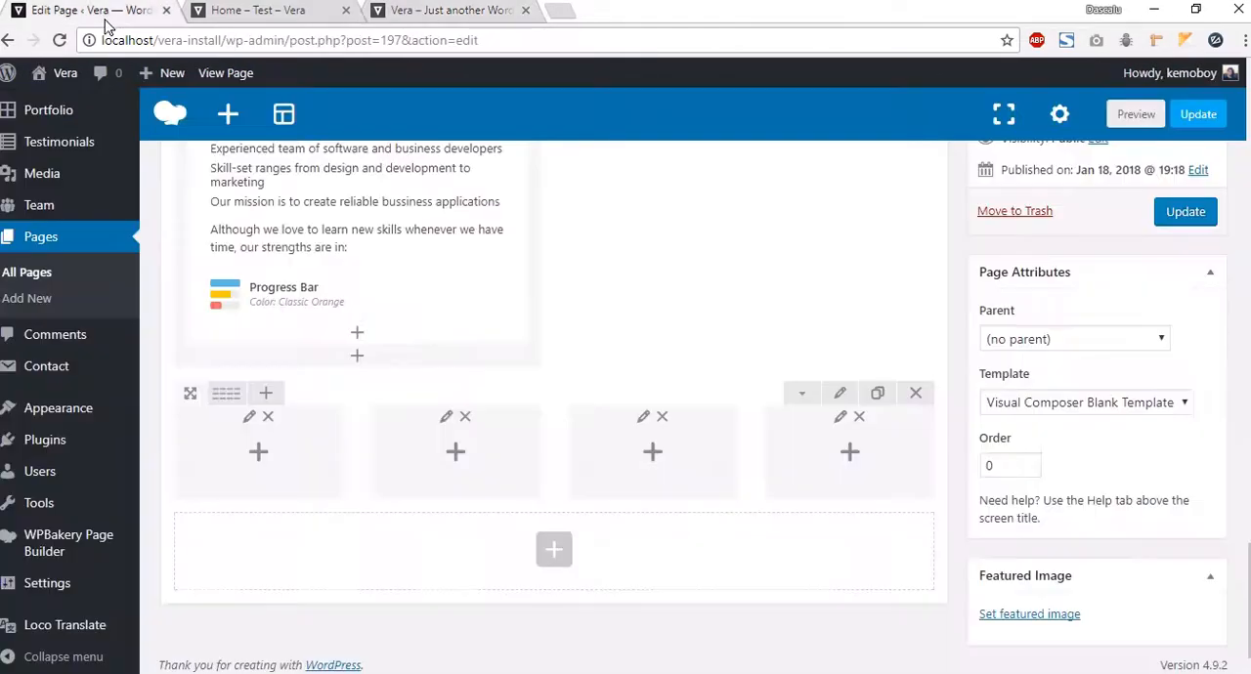
Step: Add a Vera Counter to the first column with number 250 and name Happy Customers, copied from the demo page
click(282, 498)
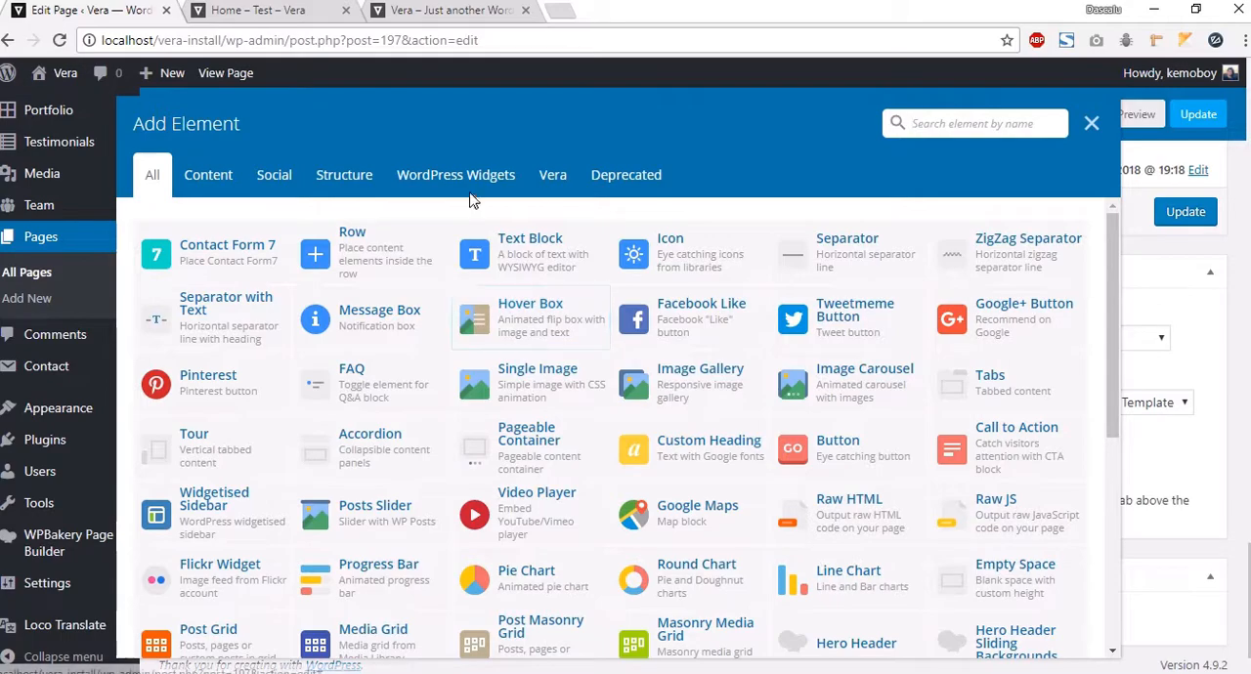
click(558, 173)
click(978, 448)
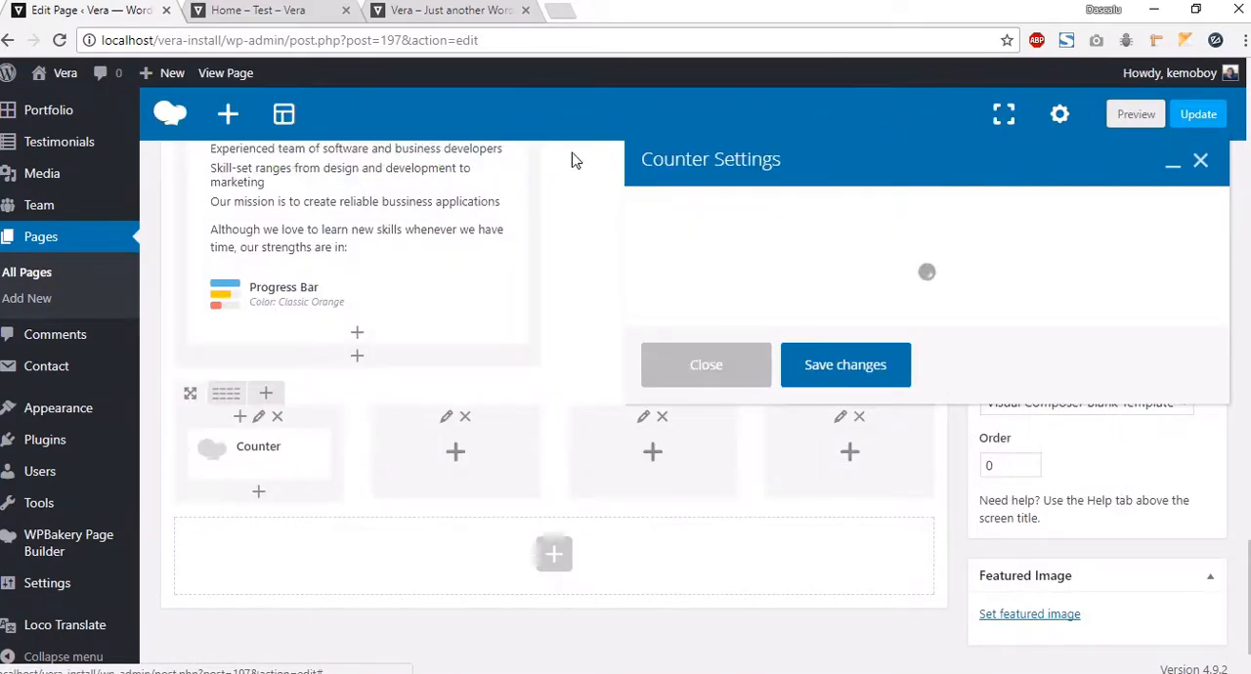
click(719, 245)
click(727, 305)
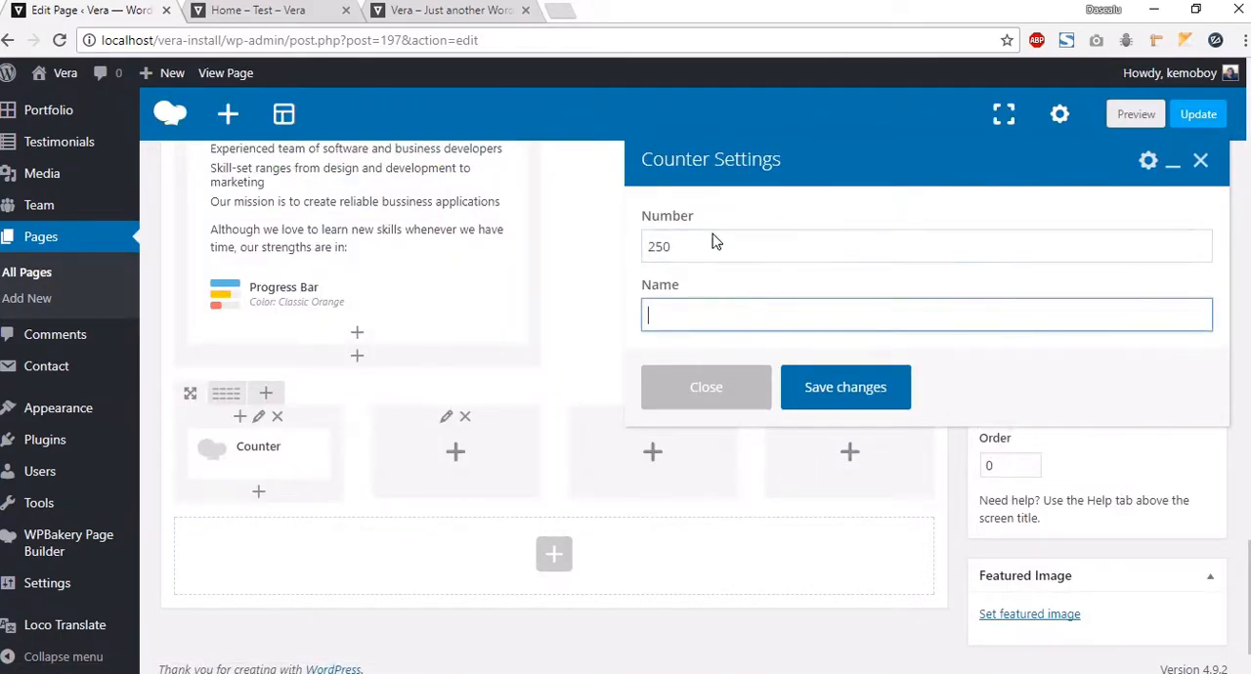
click(478, 9)
drag(299, 436, 120, 433)
key(ctrl+c)
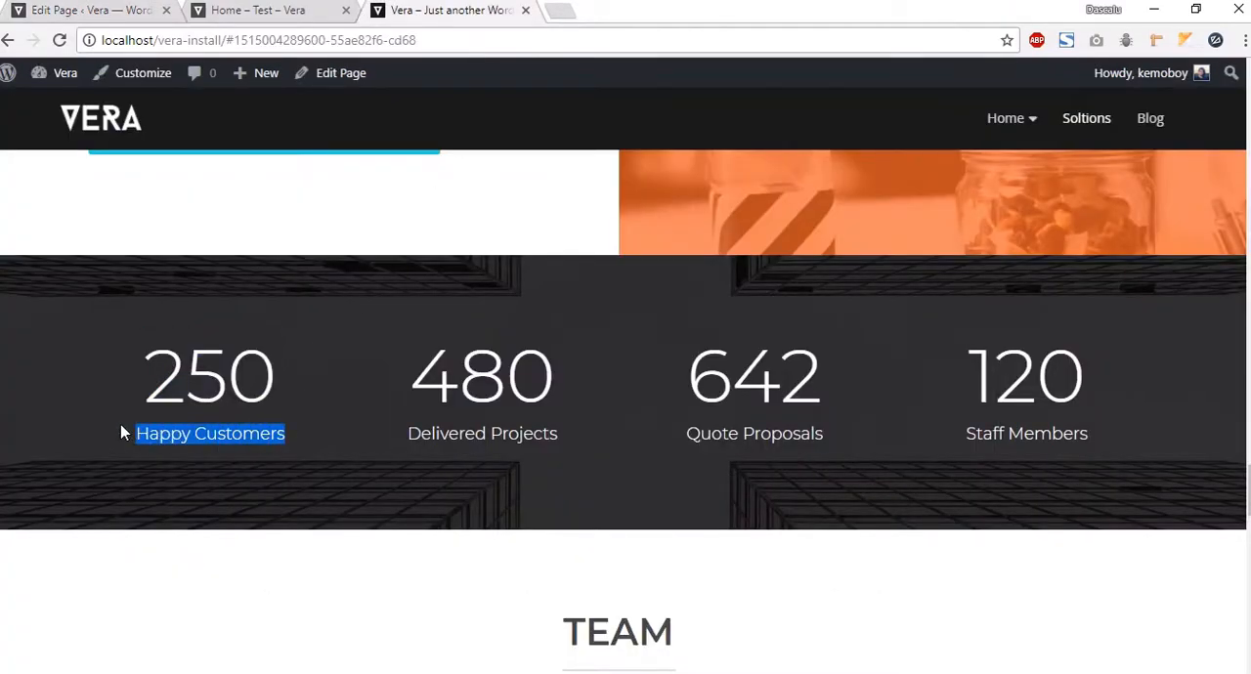
click(69, 12)
key(ctrl+v)
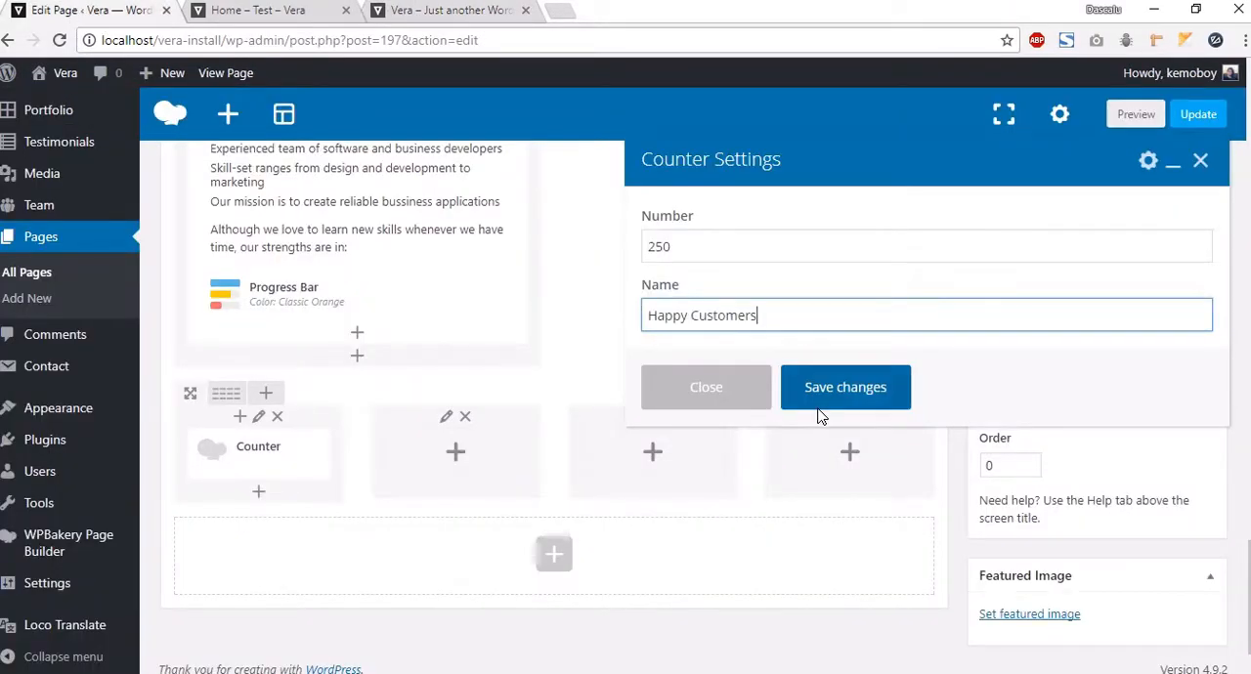
click(823, 391)
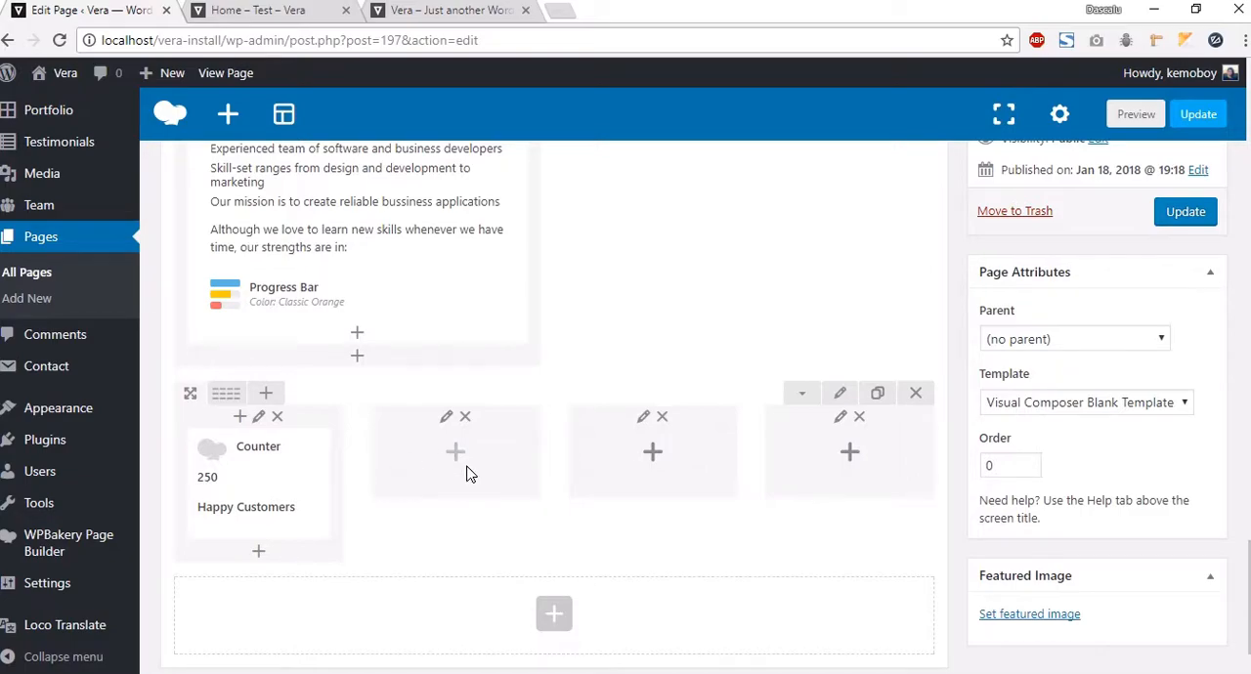
Step: Add a Counter to the second column with number 790 and name Delivered Projects, copied from the demo page
click(456, 453)
click(552, 175)
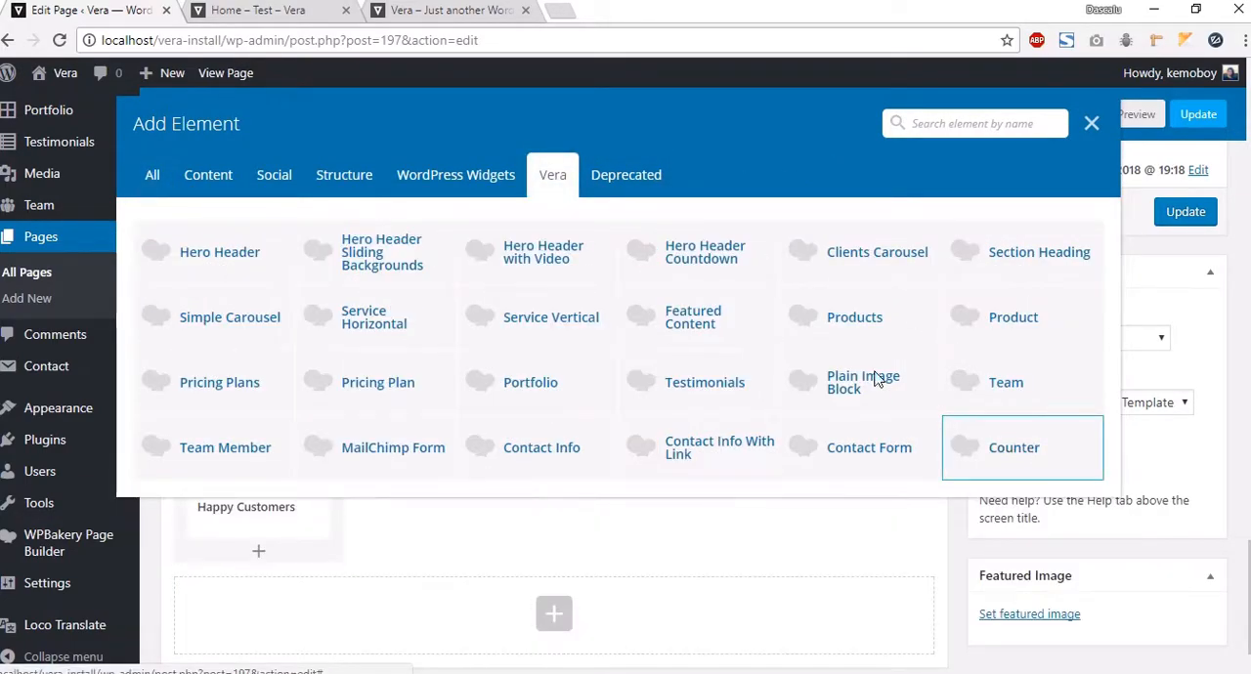
click(987, 446)
click(723, 247)
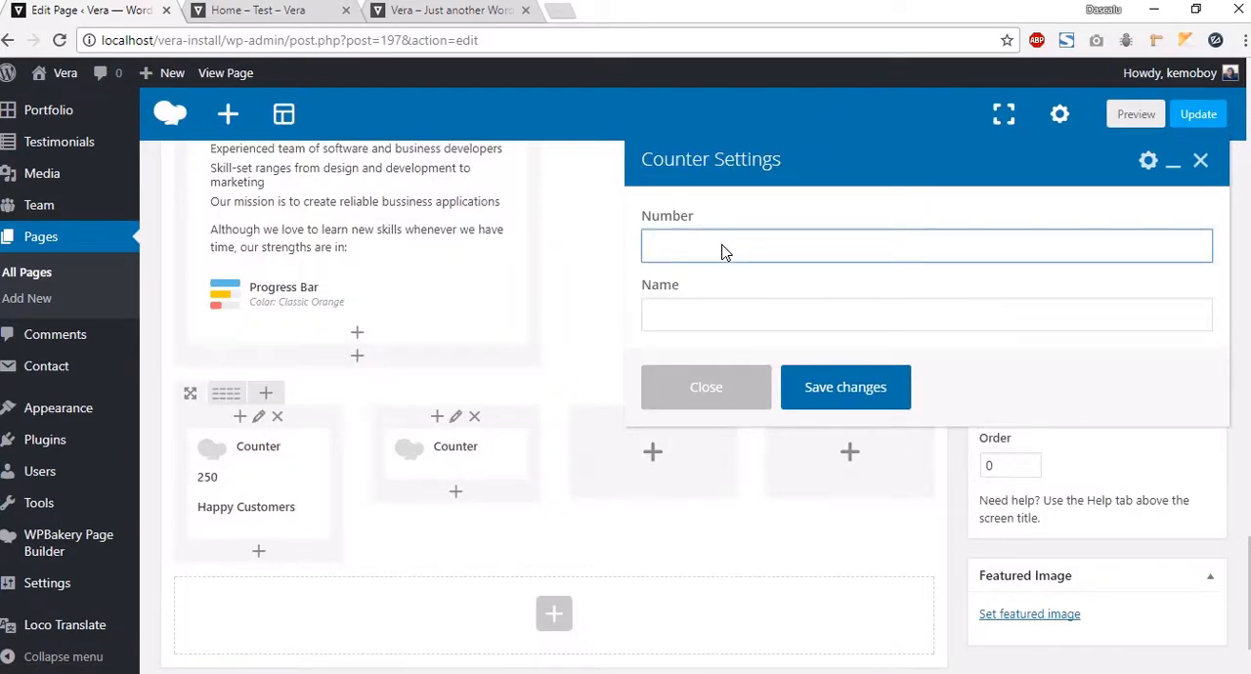
text(790)
click(718, 310)
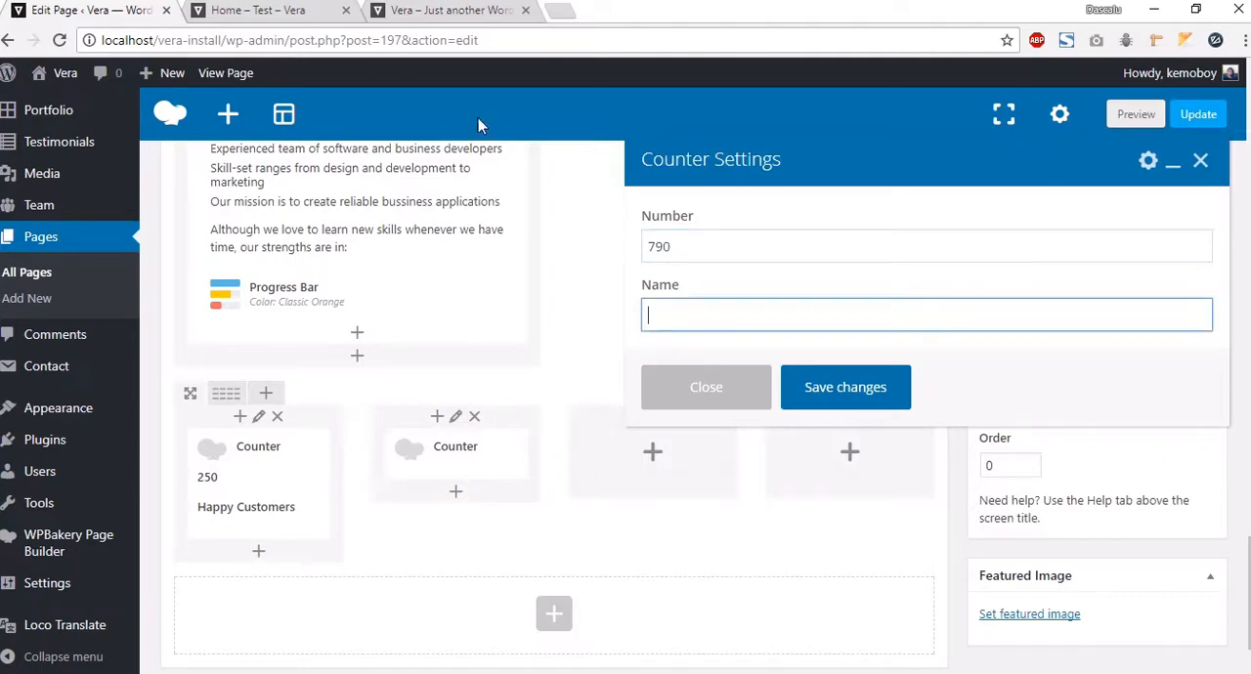
click(420, 12)
drag(559, 433, 418, 433)
key(ctrl+c)
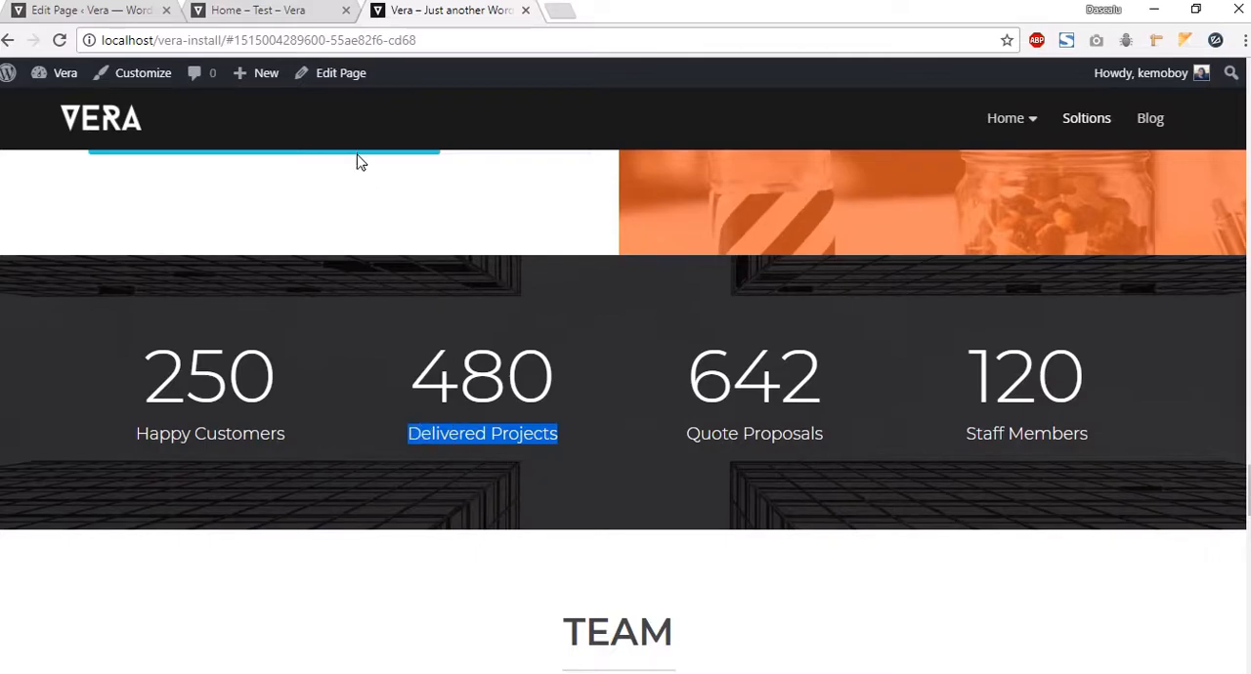
click(61, 12)
key(ctrl+v)
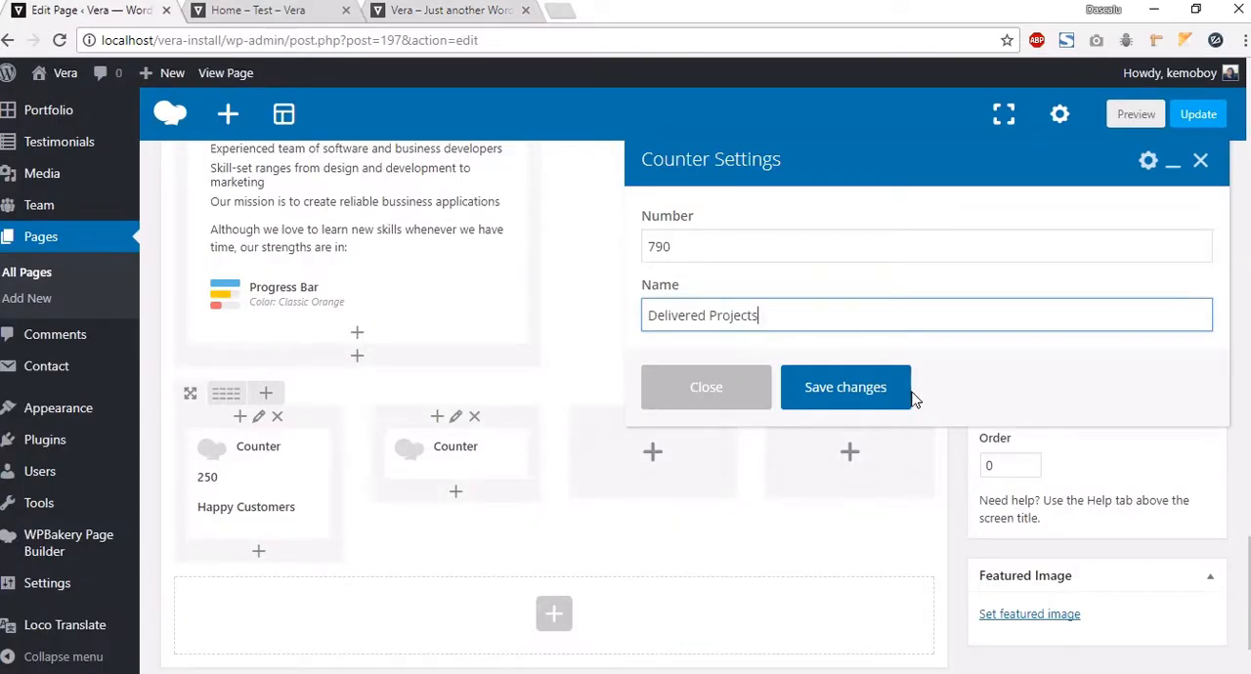
click(847, 383)
Step: Duplicate the second counter into the third and fourth columns
click(493, 484)
scroll(433, 557, down, 1)
drag(585, 408, 625, 416)
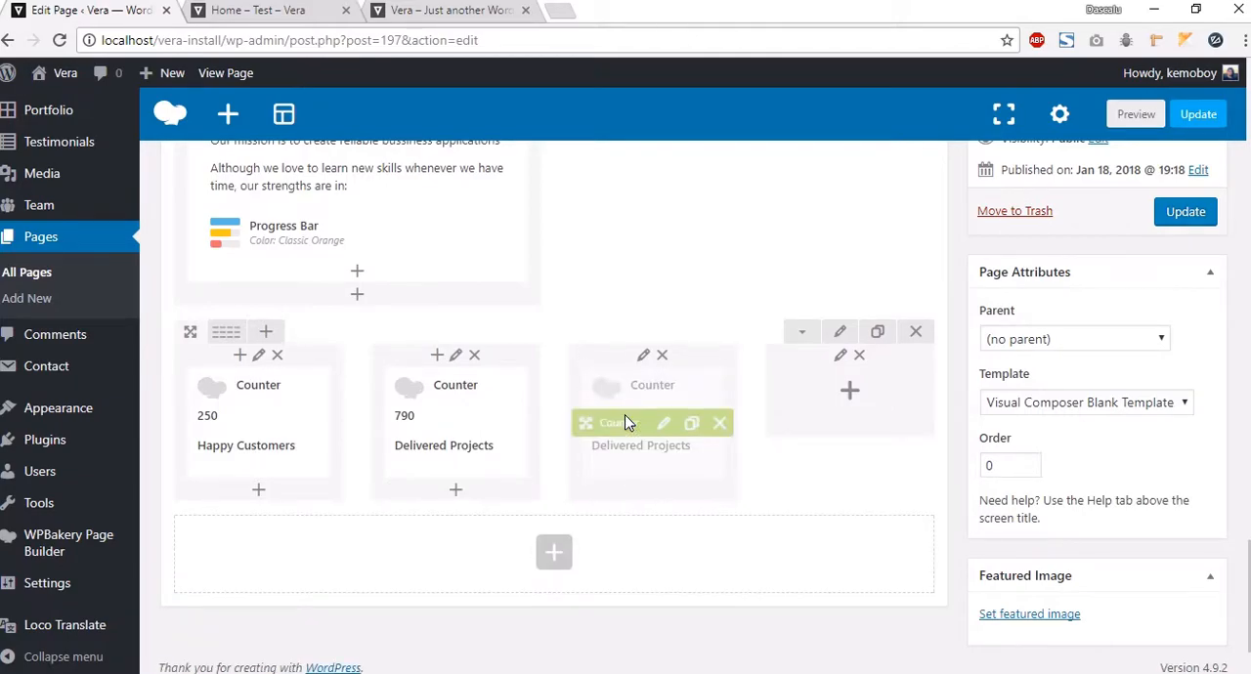
click(692, 423)
drag(613, 539, 853, 416)
Step: Preview the page and scroll down to inspect the new counters row below the About section
click(1136, 115)
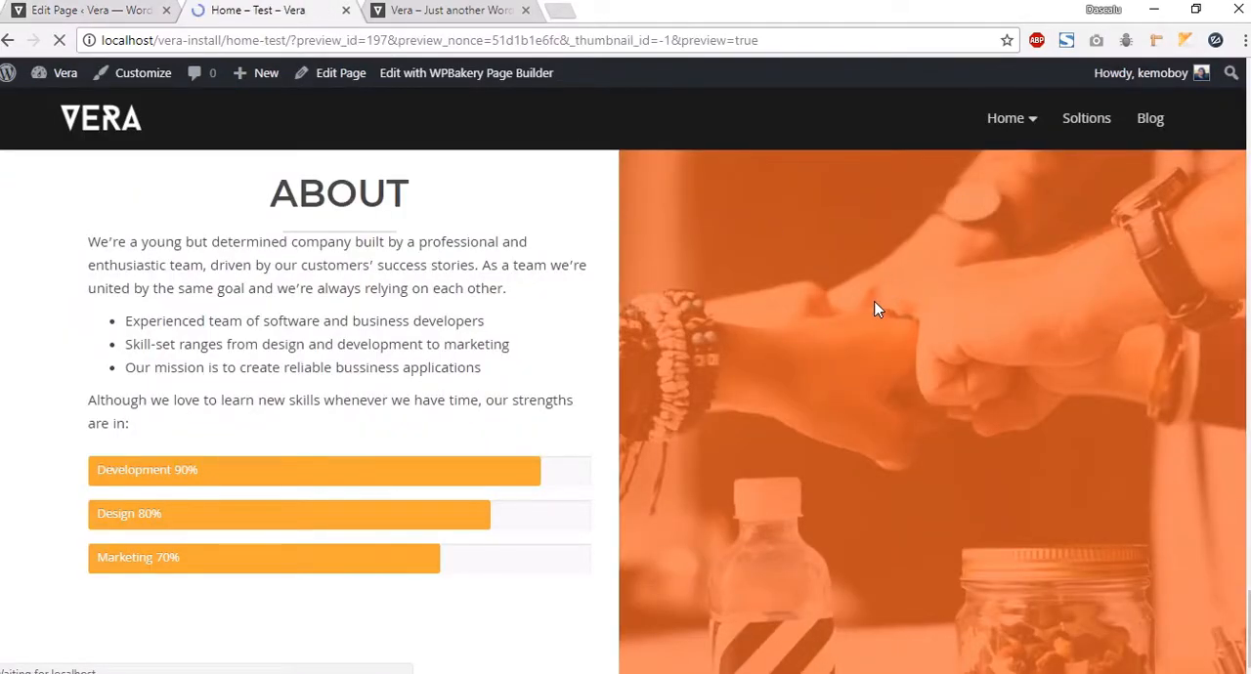
scroll(866, 322, down, 20)
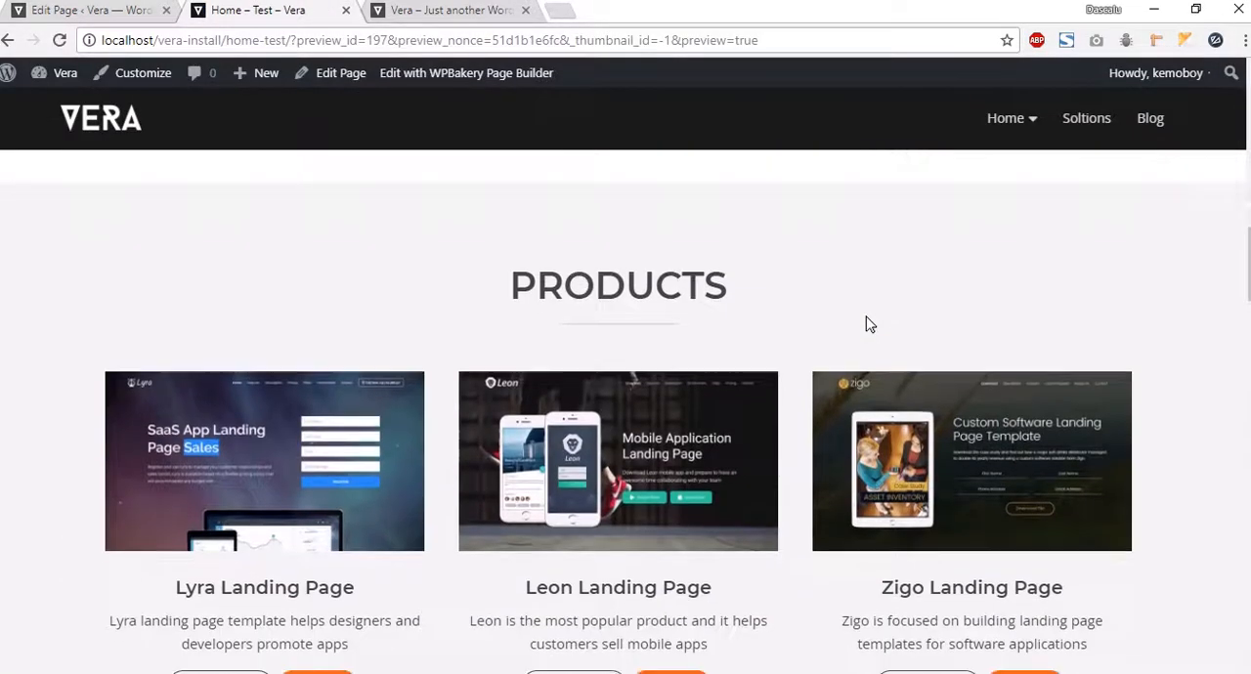
scroll(868, 322, down, 20)
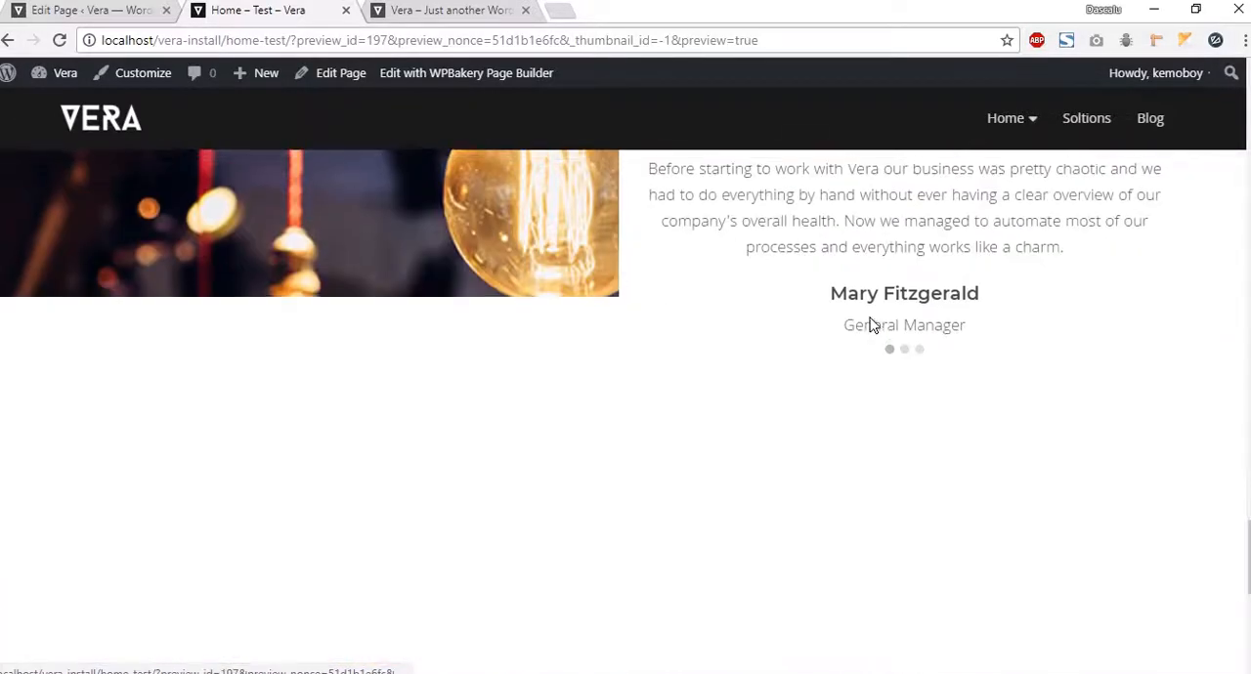
scroll(871, 325, down, 1)
drag(399, 573, 962, 659)
click(1041, 605)
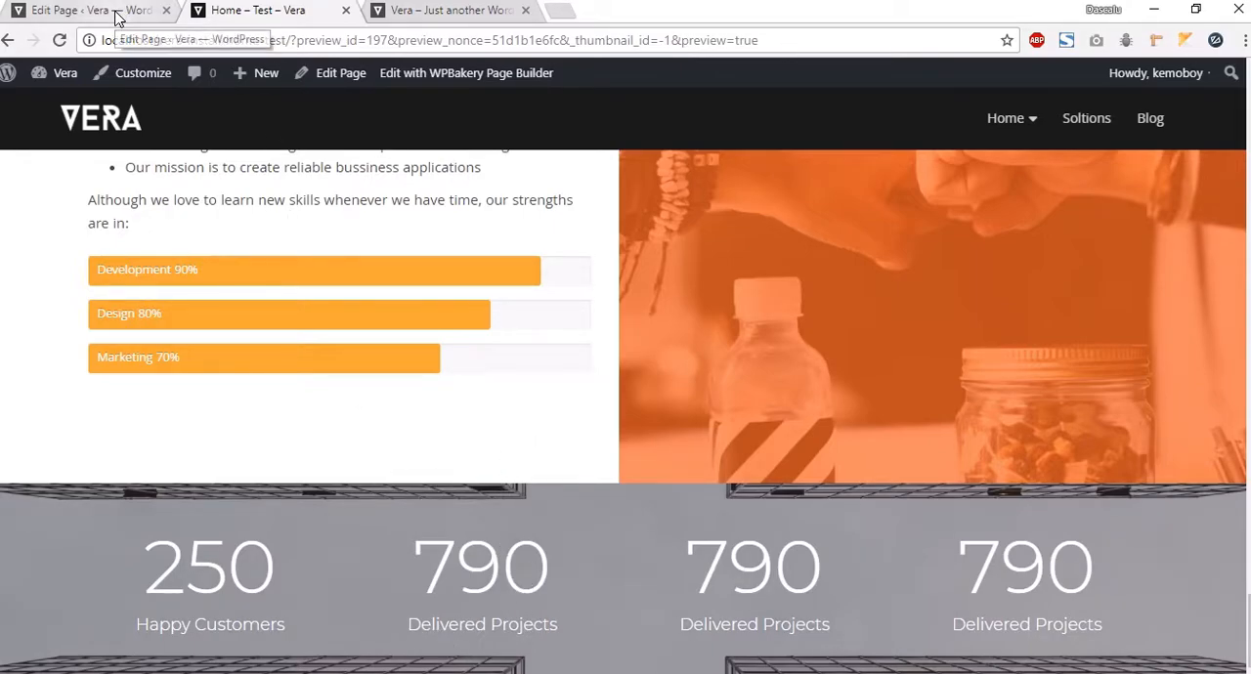
click(83, 11)
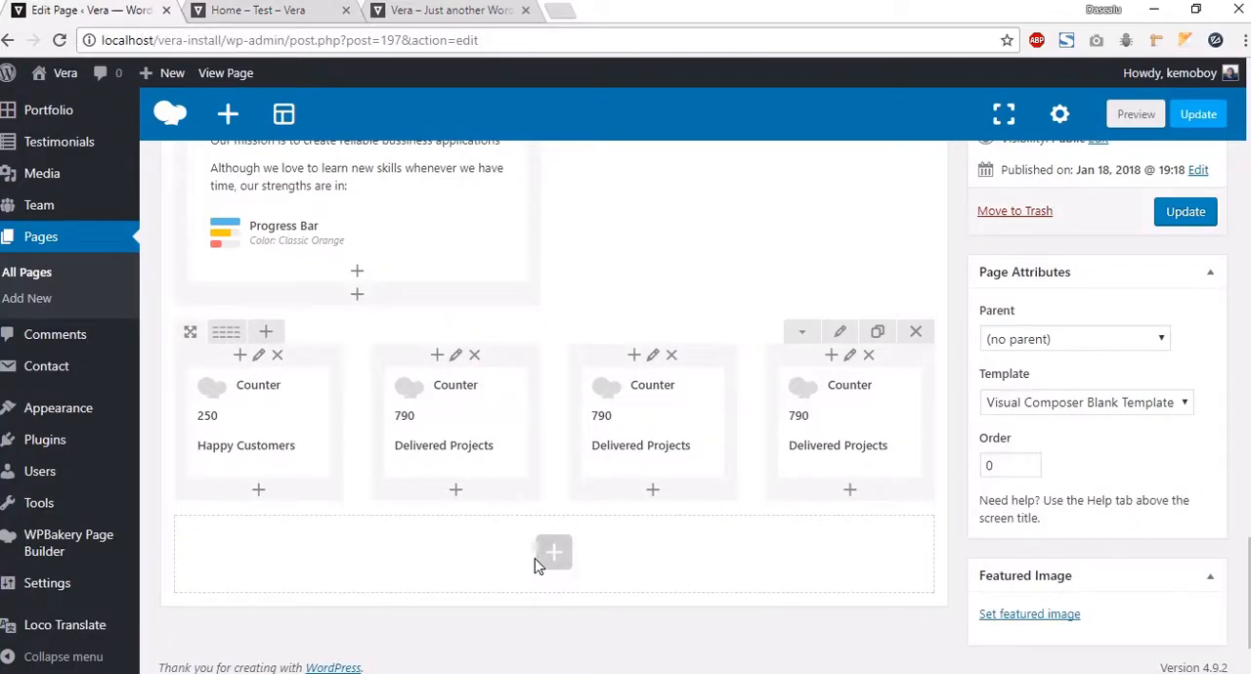
Step: Check the demo's Team section, then add a new row below the counters row in the page builder
click(396, 11)
scroll(655, 420, down, 5)
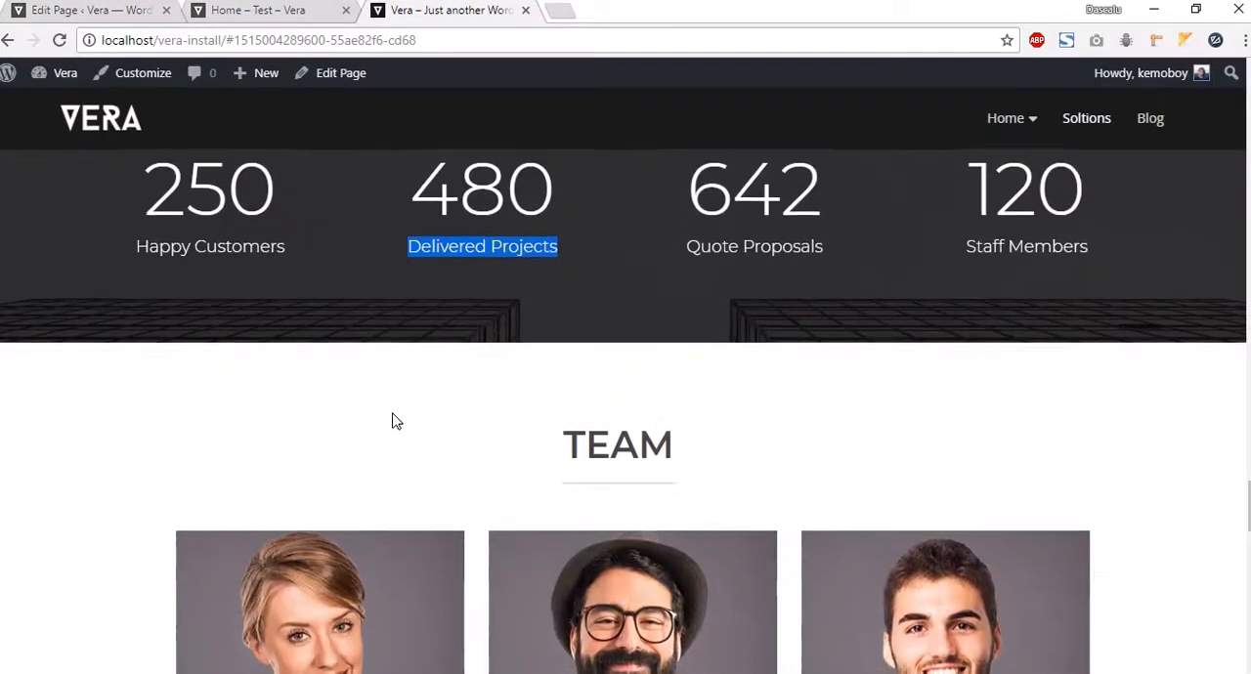
scroll(801, 489, down, 2)
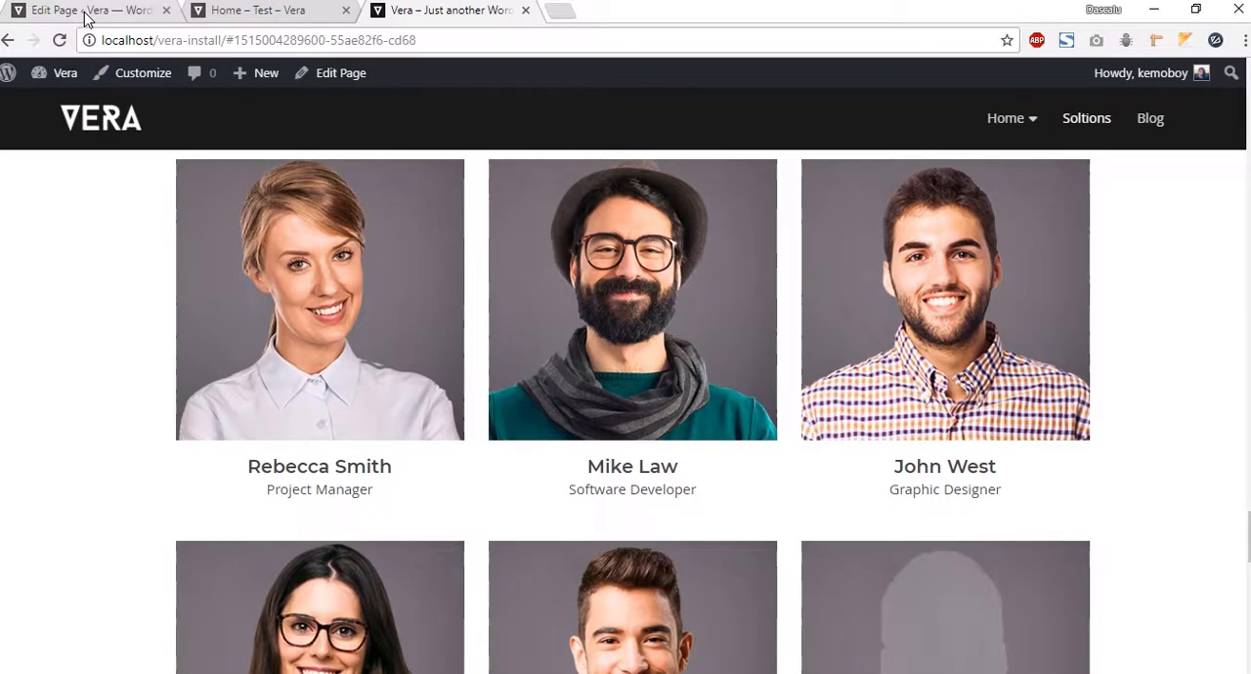
click(86, 14)
click(554, 553)
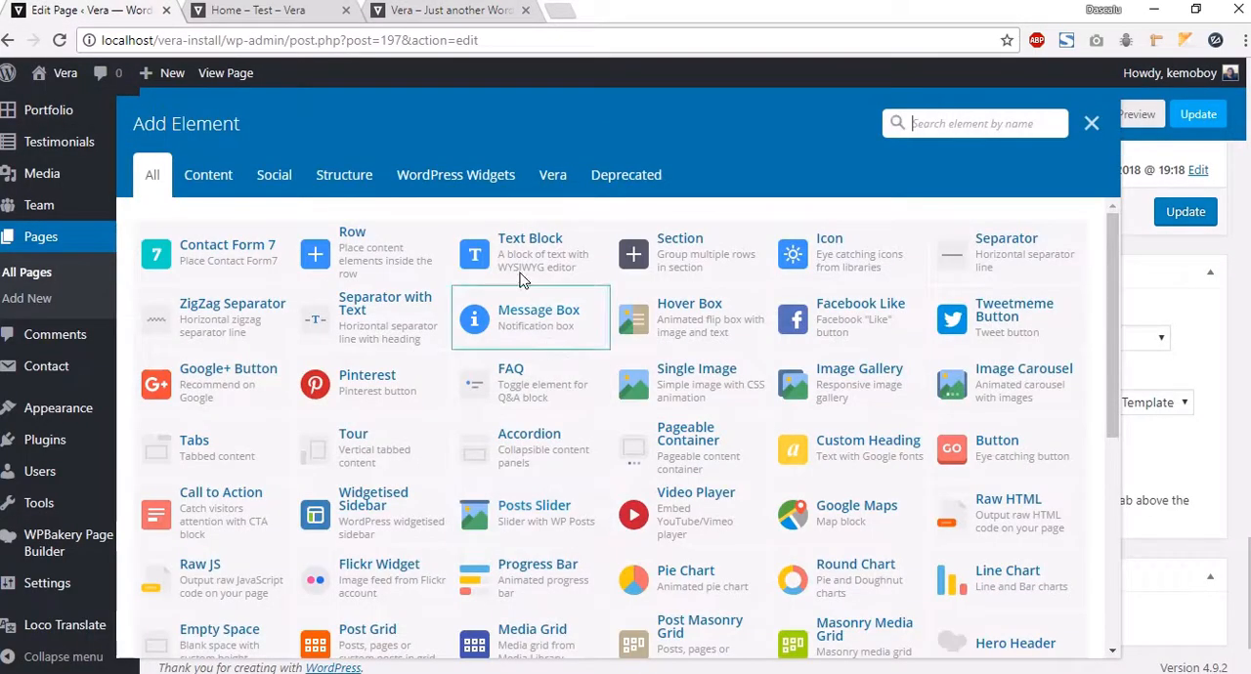
click(391, 244)
Step: Add a Vera Section Heading to the new row titled Team, with the separator shown and bottom padding 30
scroll(543, 597, down, 3)
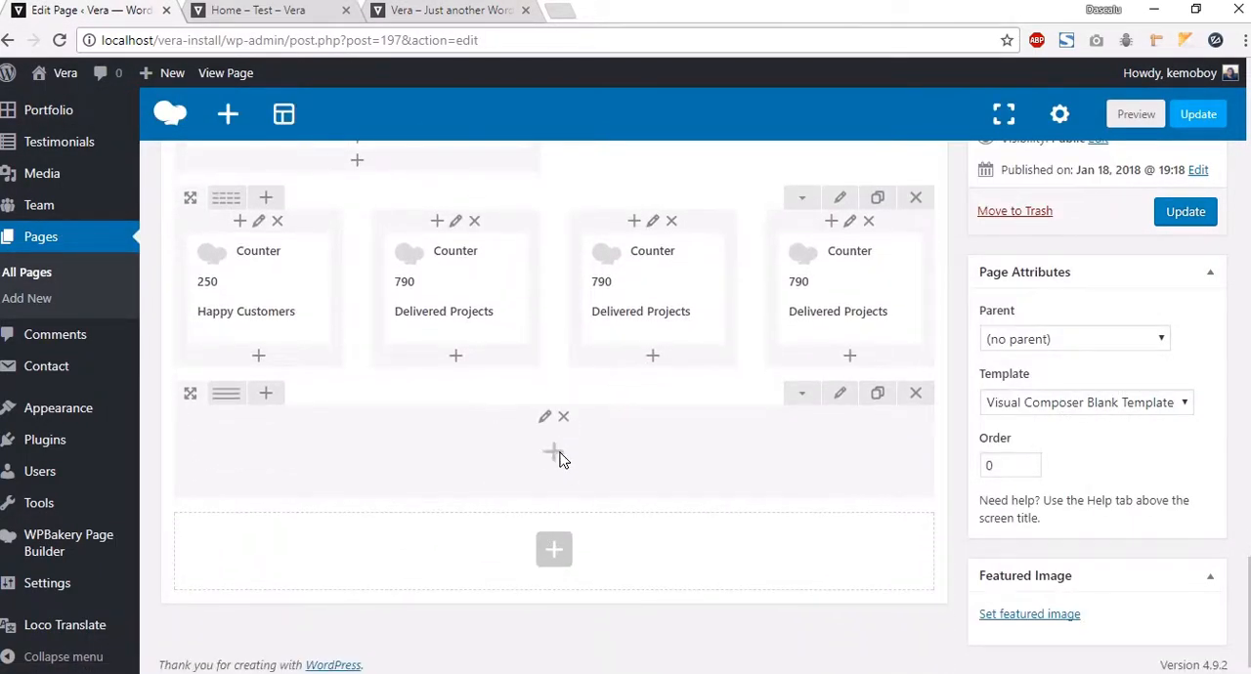
click(557, 455)
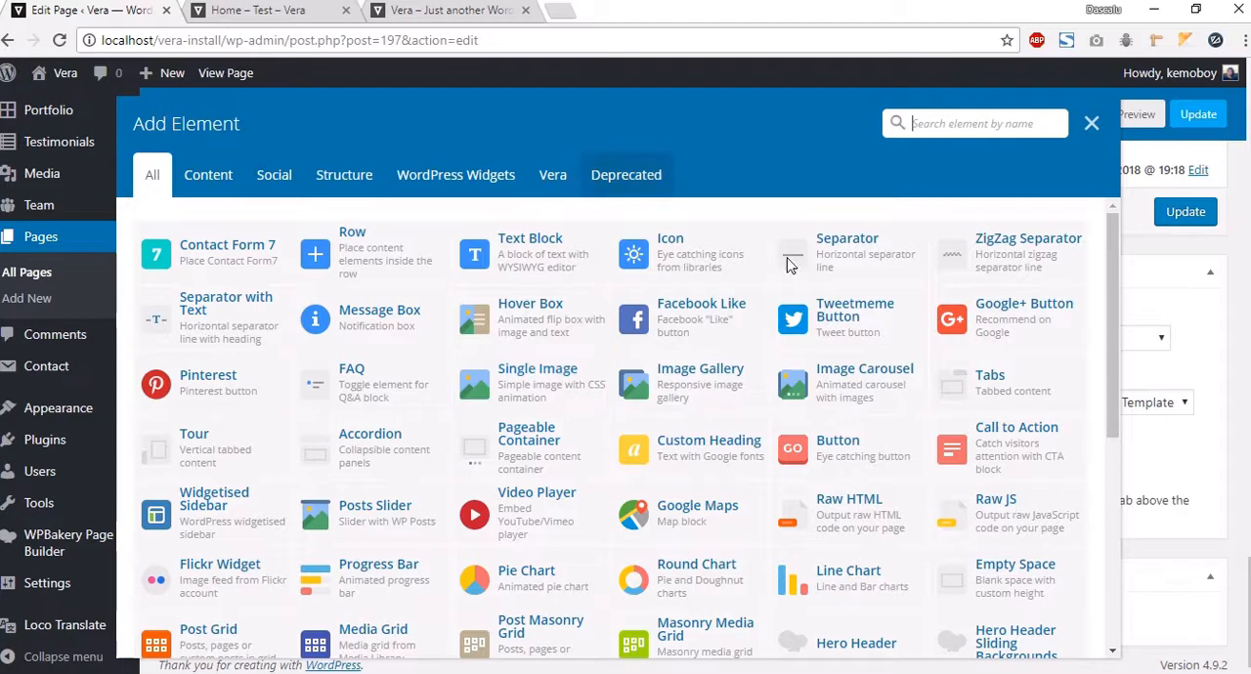
click(556, 174)
click(987, 257)
click(682, 258)
text(Team)
click(653, 426)
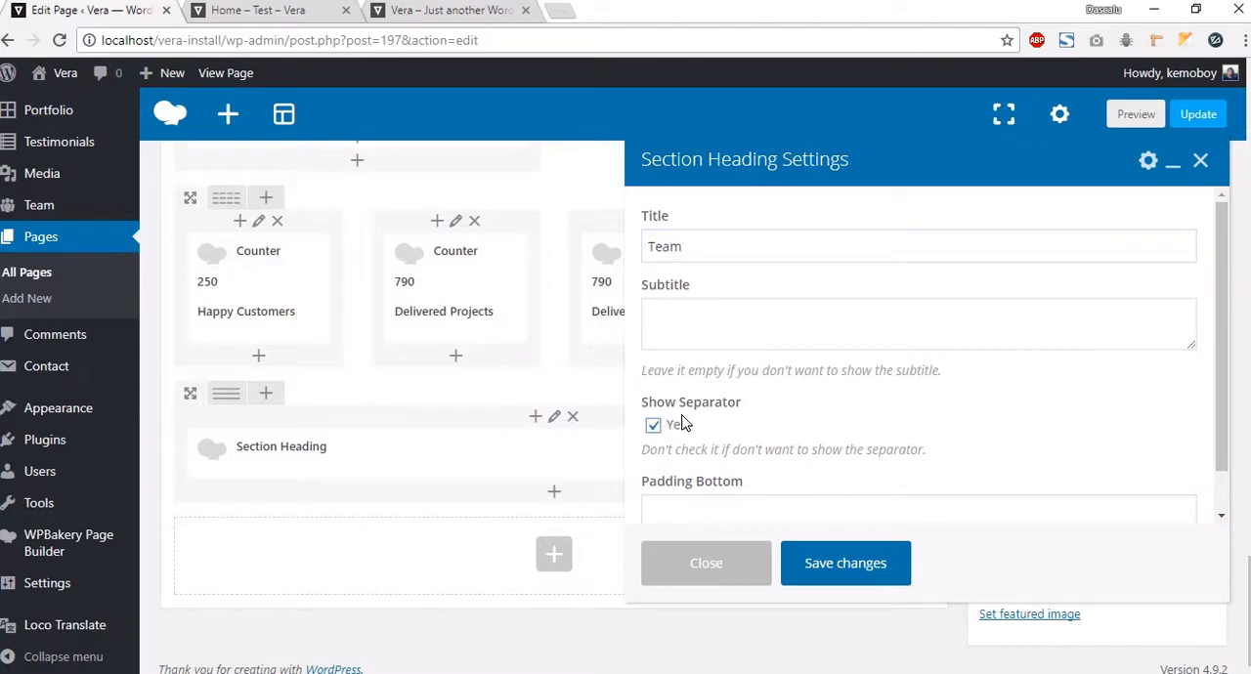
scroll(724, 445, down, 1)
click(705, 472)
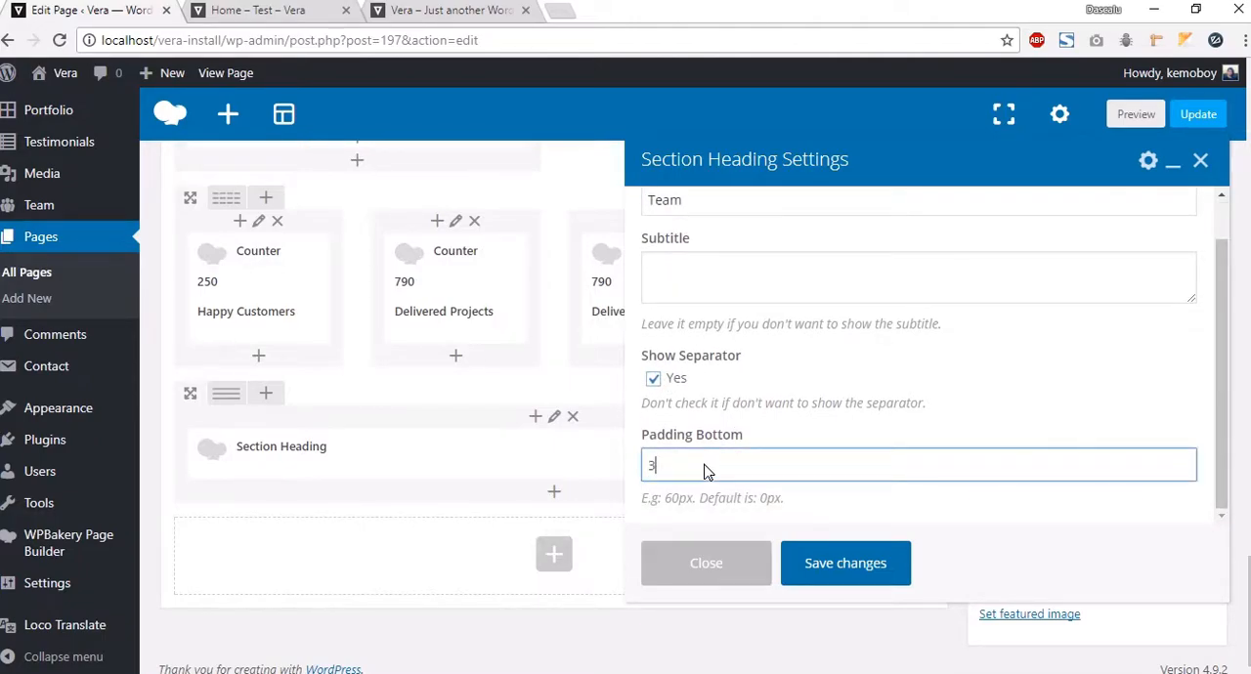
click(842, 561)
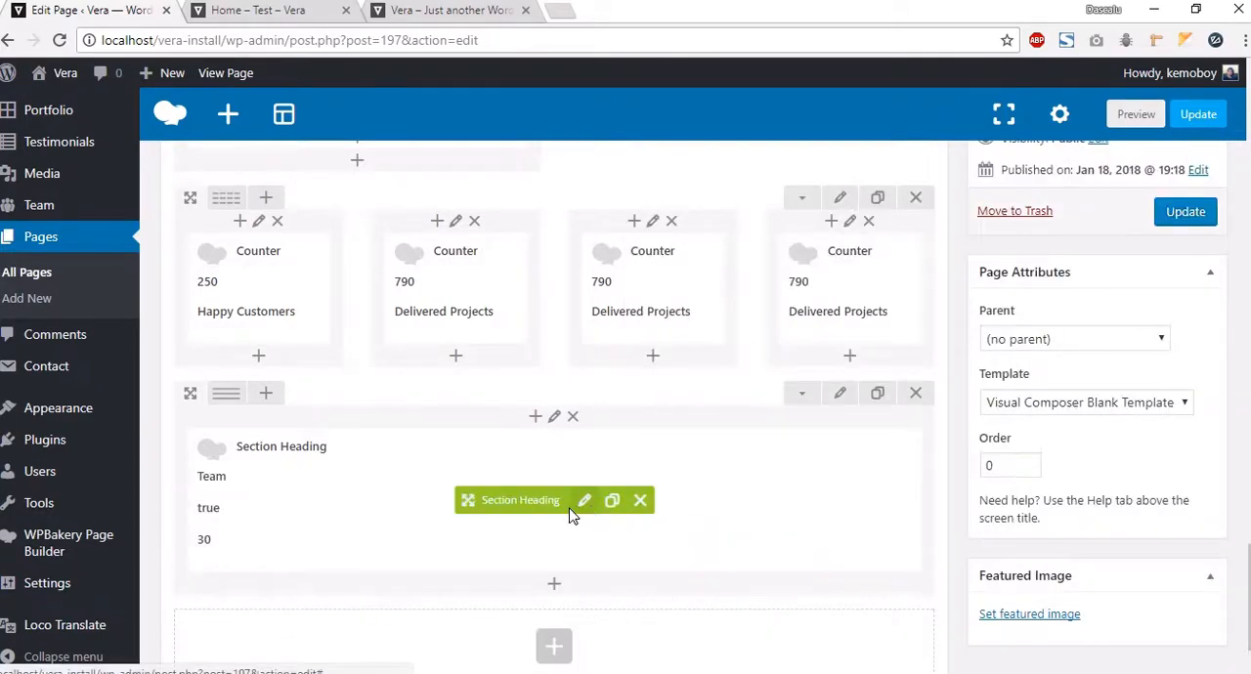
Step: Add a Vera Team element below the heading showing 6 members in ascending order
scroll(508, 527, down, 2)
click(556, 489)
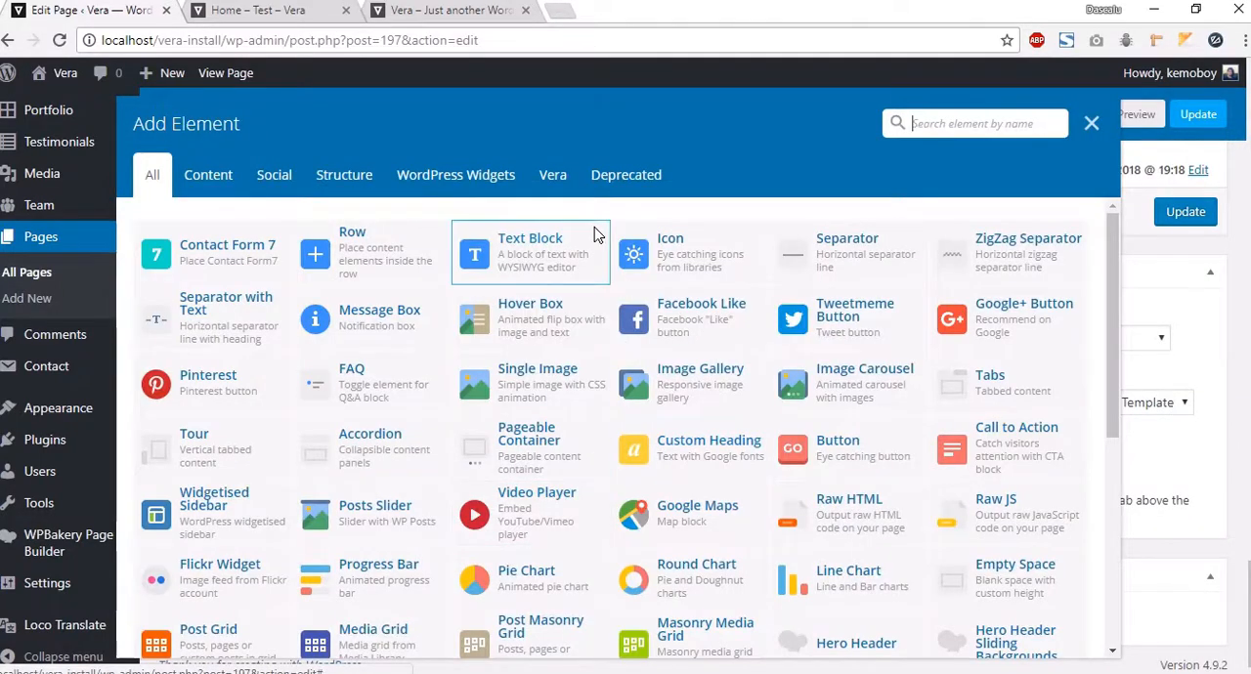
click(557, 174)
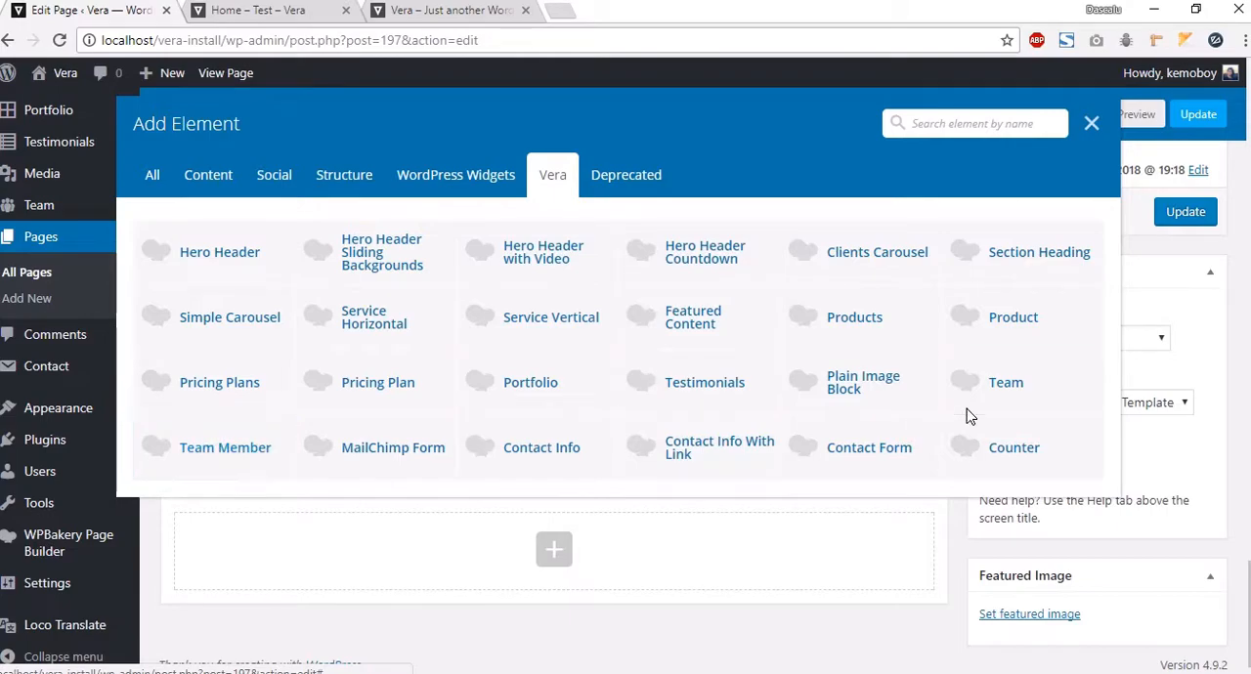
click(995, 389)
click(724, 246)
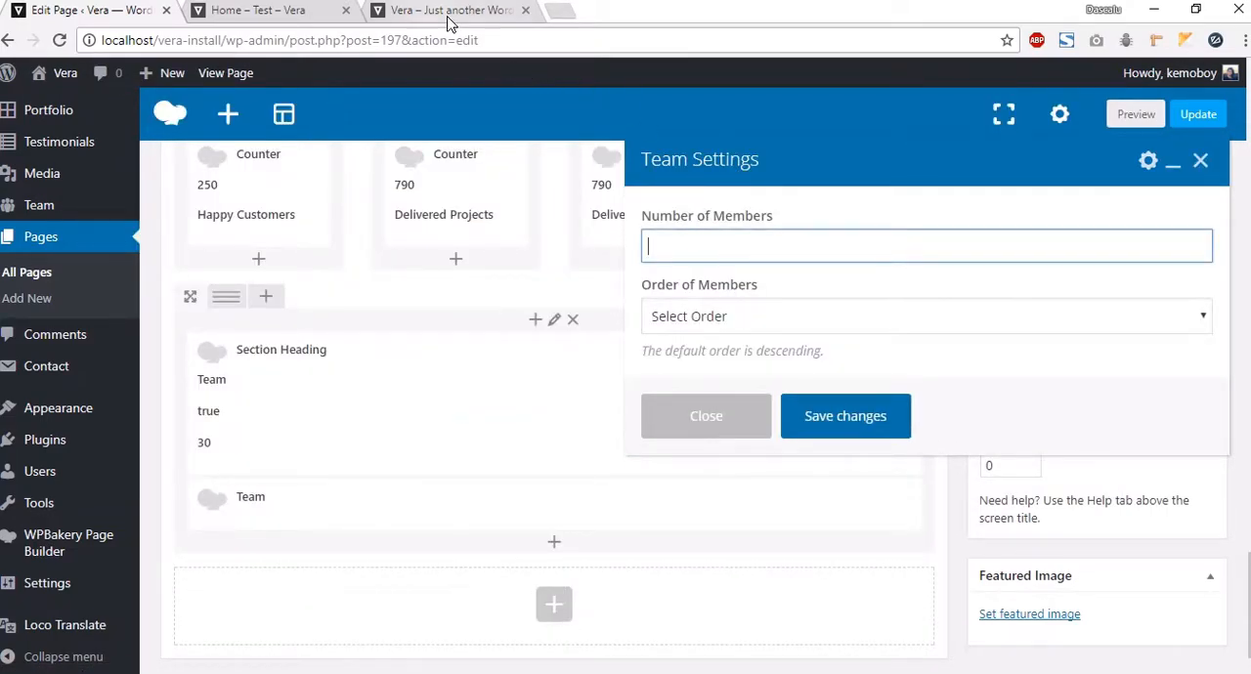
text(6)
click(722, 316)
click(684, 361)
click(836, 420)
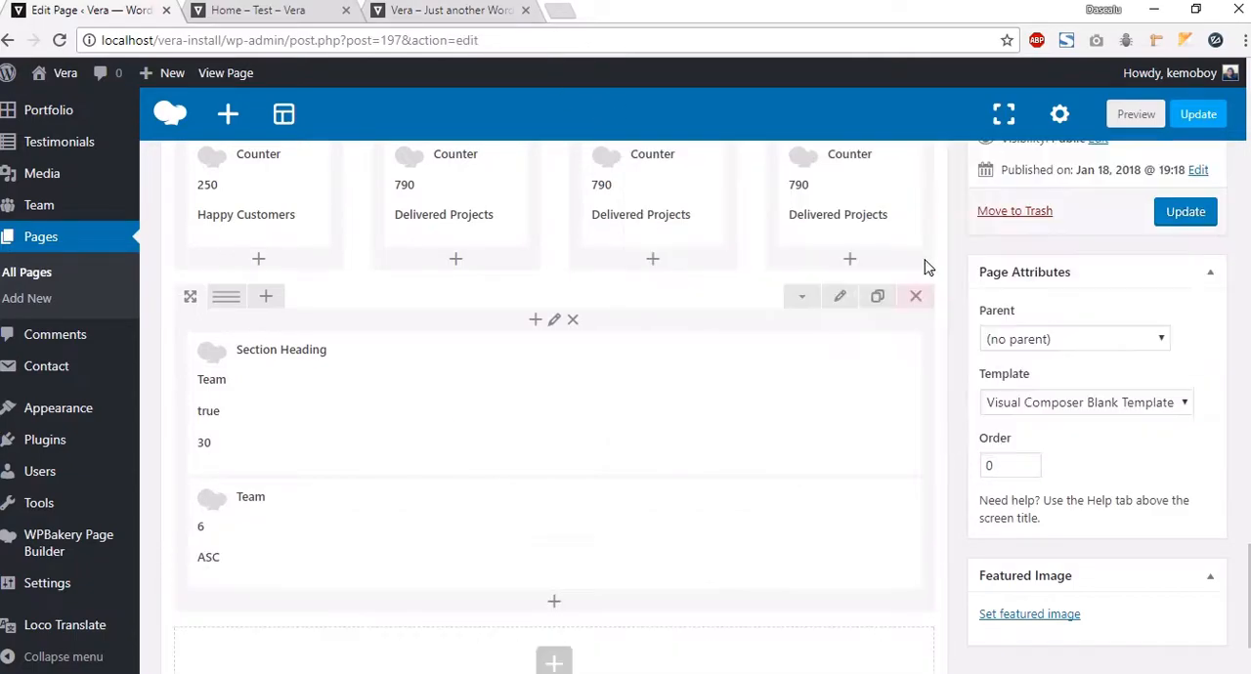
Step: Preview the page and scroll down to inspect the new Team section
click(1136, 115)
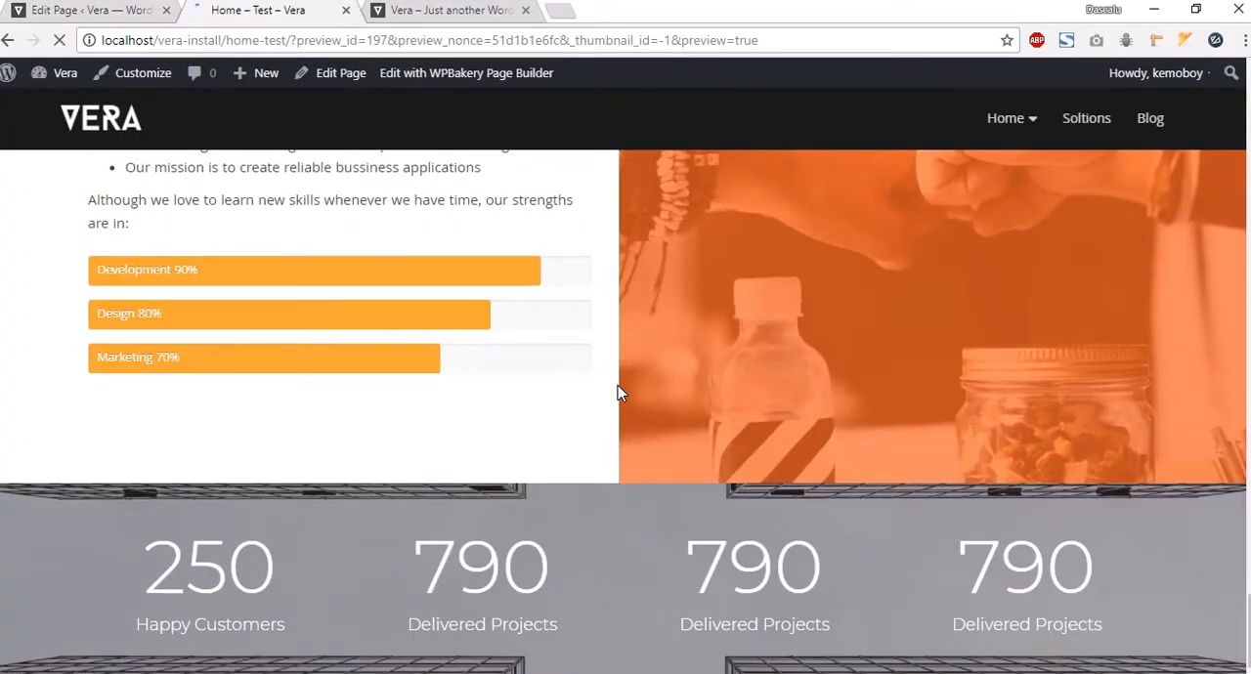
scroll(616, 405, down, 10)
scroll(610, 404, down, 15)
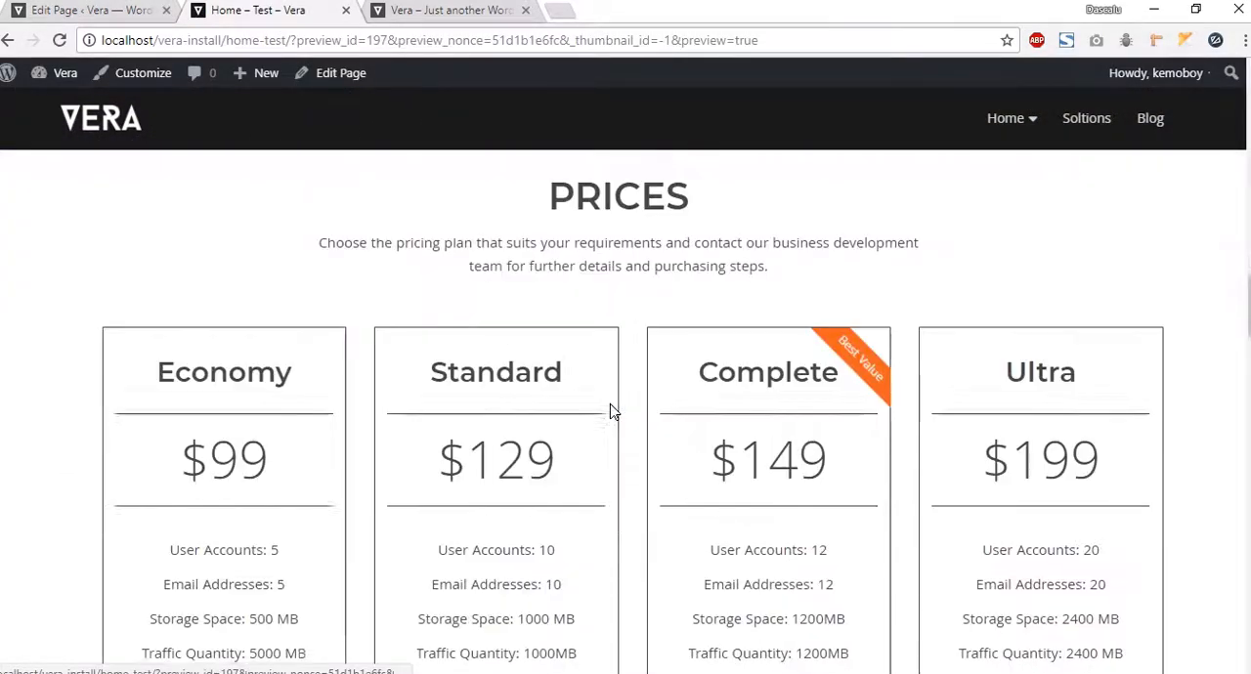
scroll(613, 411, down, 10)
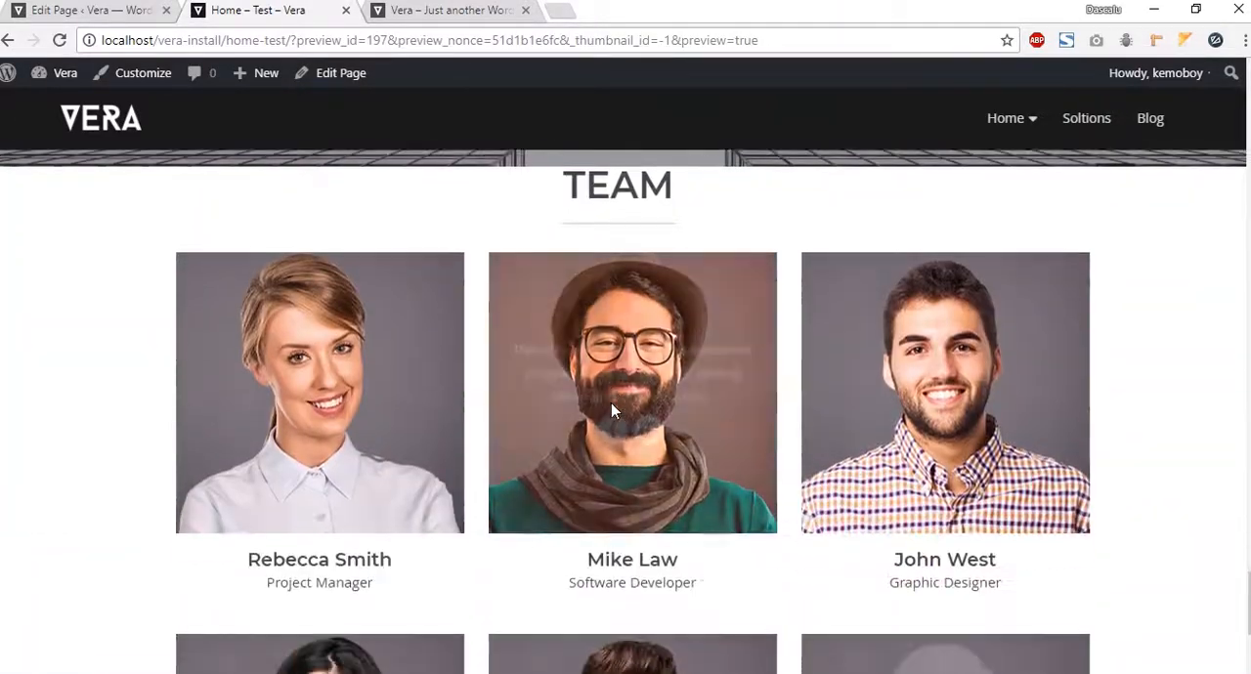
scroll(419, 318, up, 4)
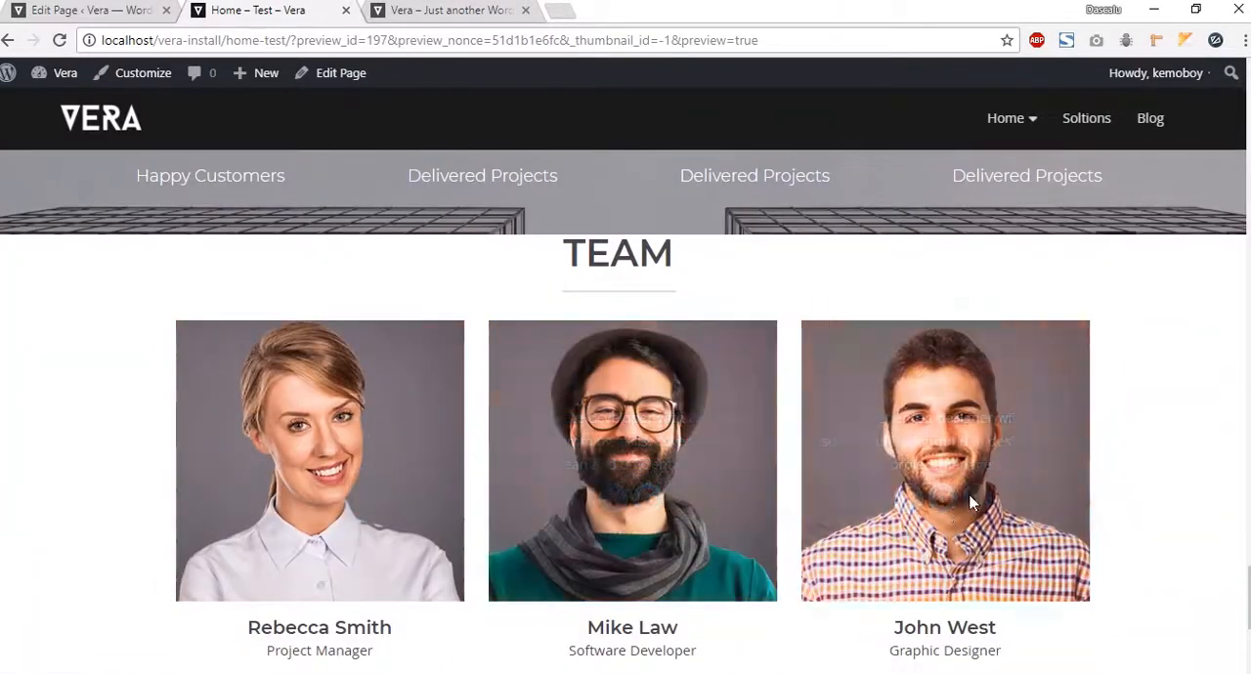
click(97, 11)
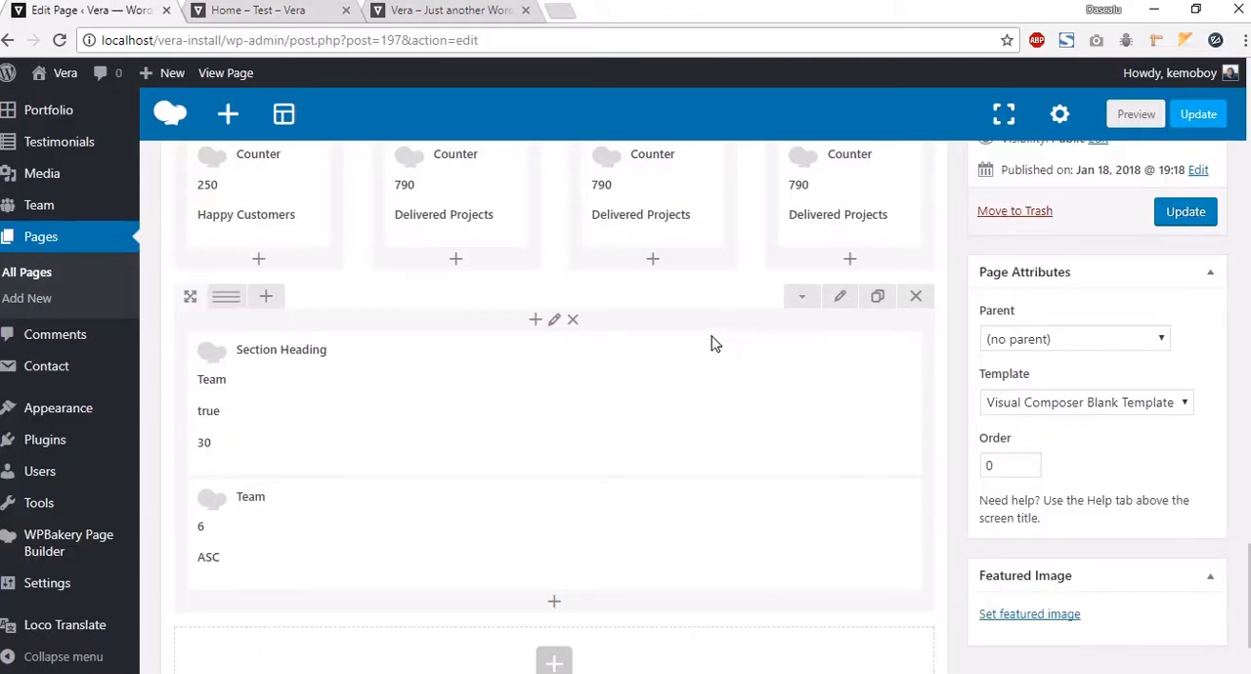
Step: Set the Team row's top and bottom padding to 90px in its design options
click(837, 299)
scroll(767, 390, down, 1)
scroll(767, 390, down, 1)
click(763, 209)
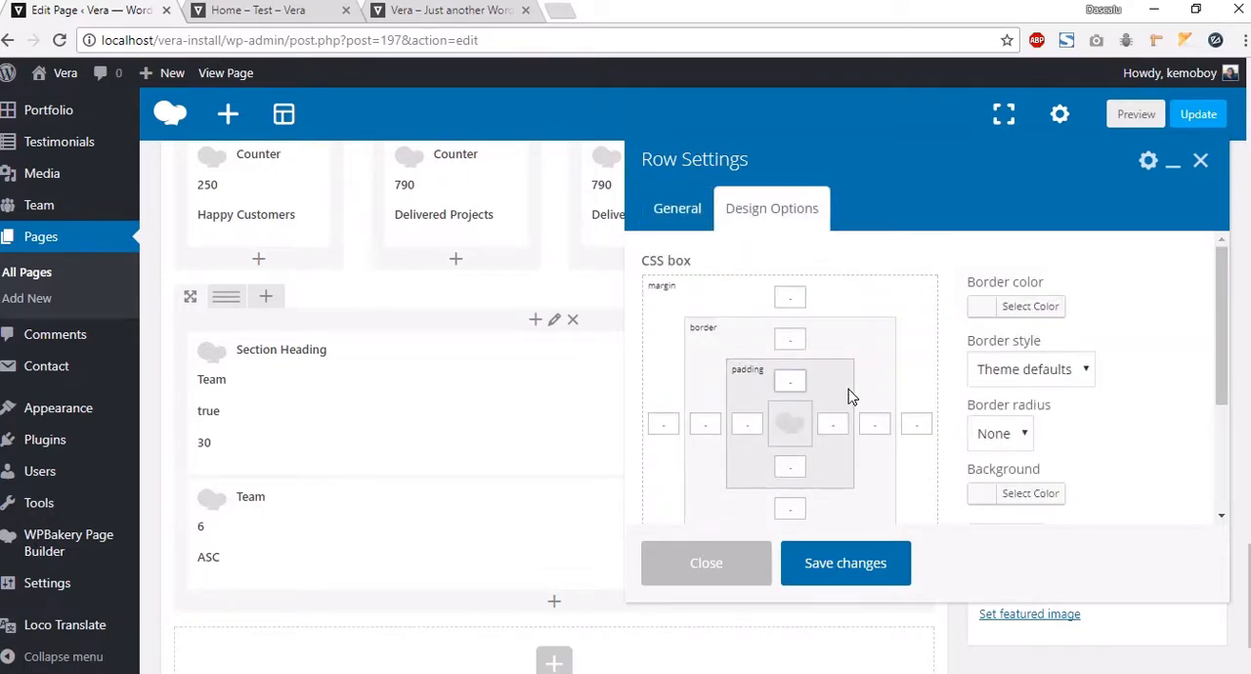
text(90)
click(797, 469)
text(90)
click(860, 575)
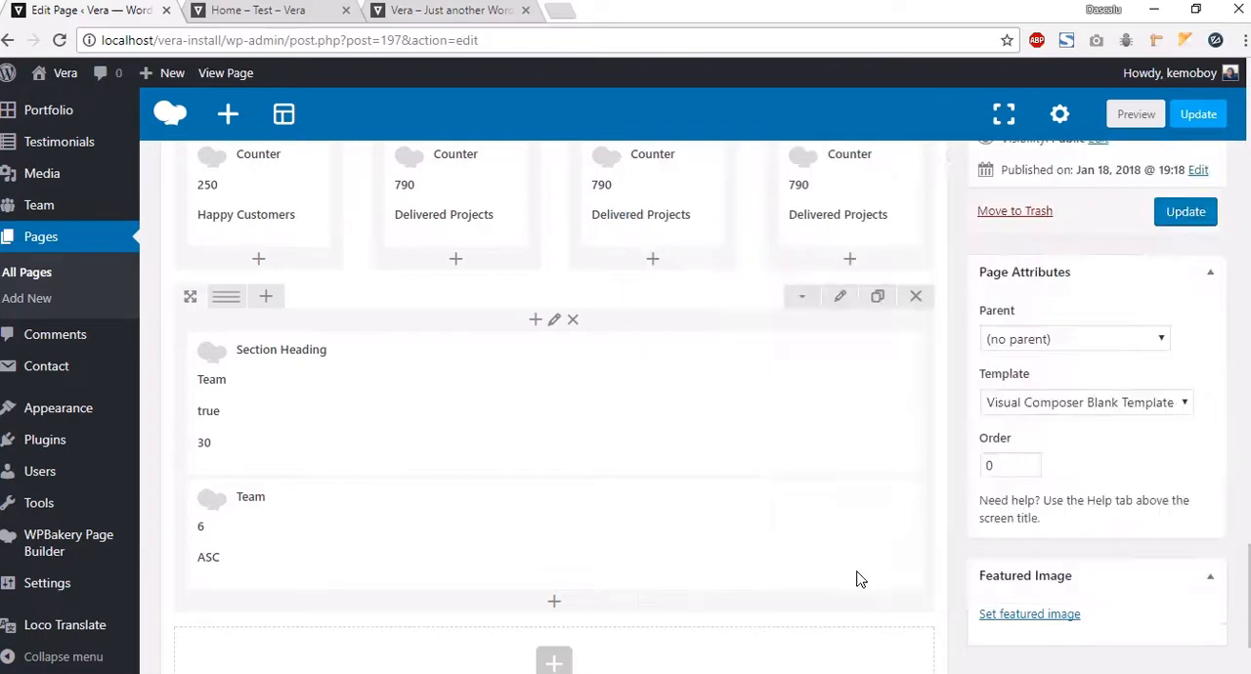
Step: Preview the page again and reopen the Team row's design options to check its padding
click(1133, 114)
click(293, 22)
scroll(1013, 455, down, 4)
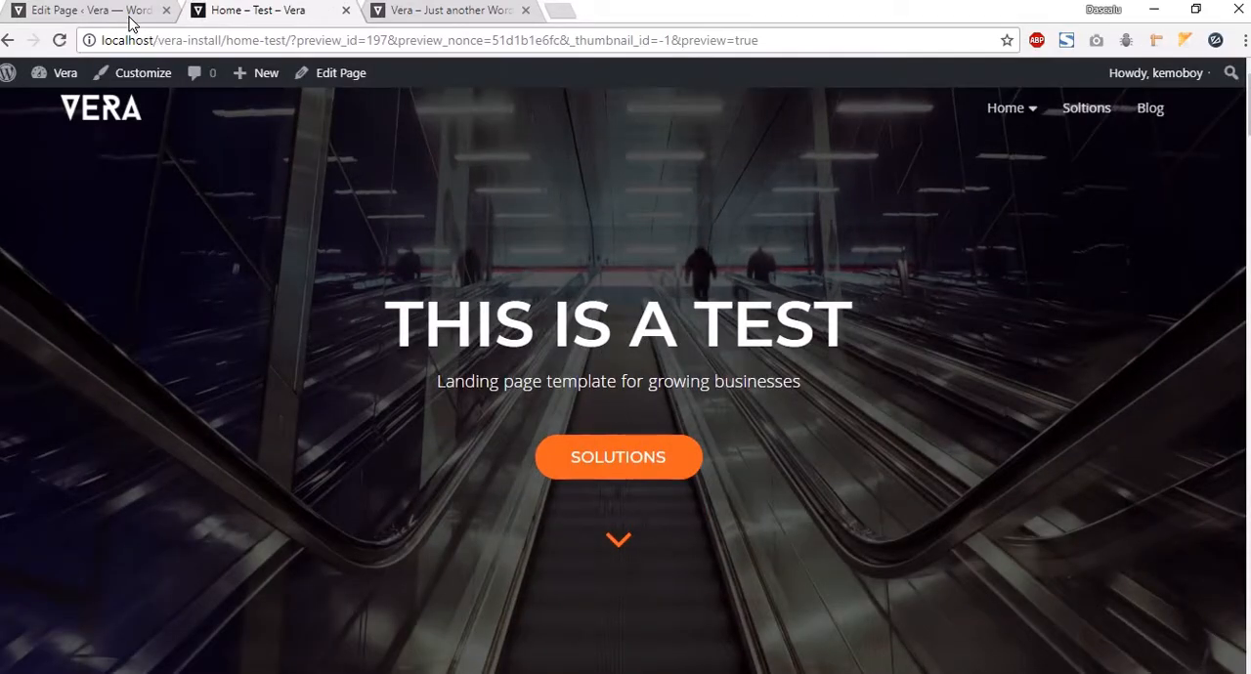
click(132, 20)
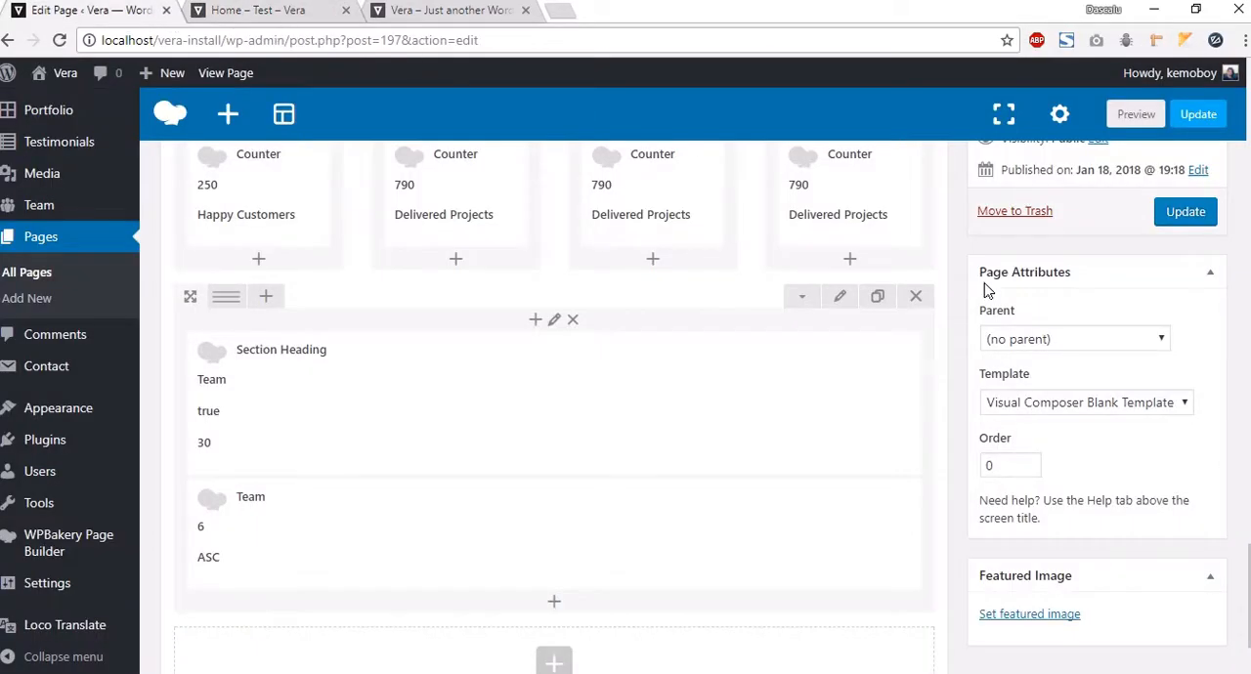
click(839, 297)
scroll(760, 294, down, 3)
click(772, 208)
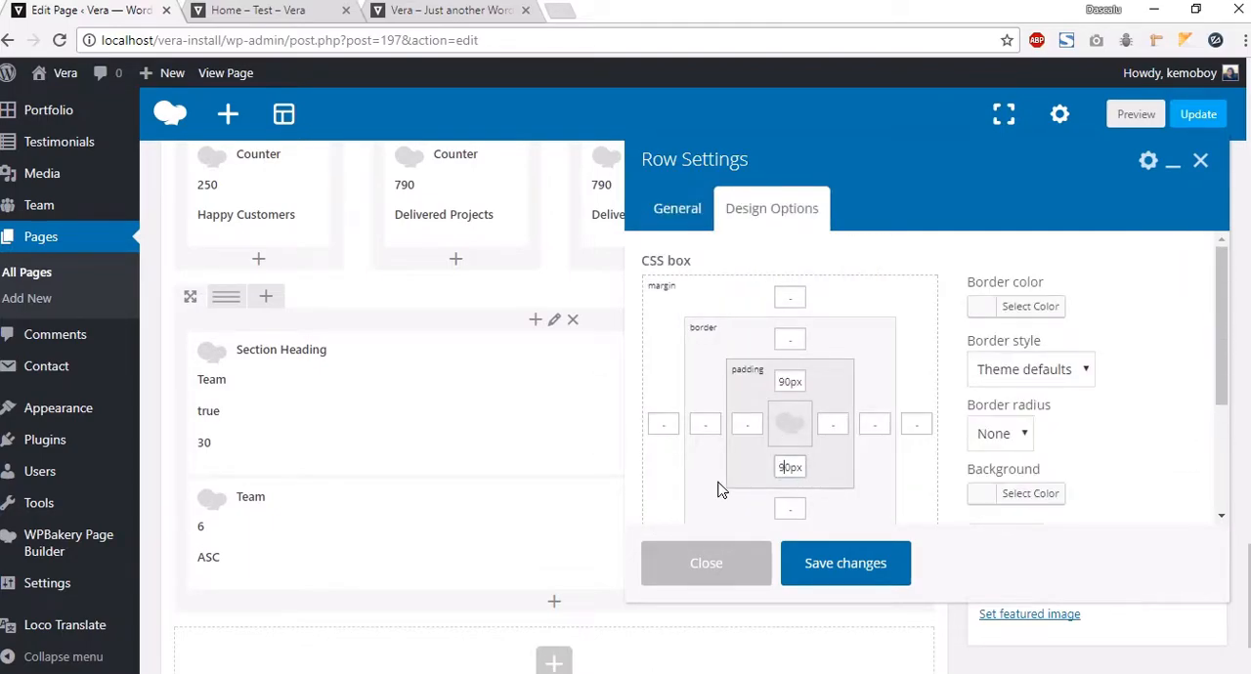
click(880, 564)
Step: Compare the previewed Team section with the demo page and inspect the demo's Updates section below it
click(1132, 115)
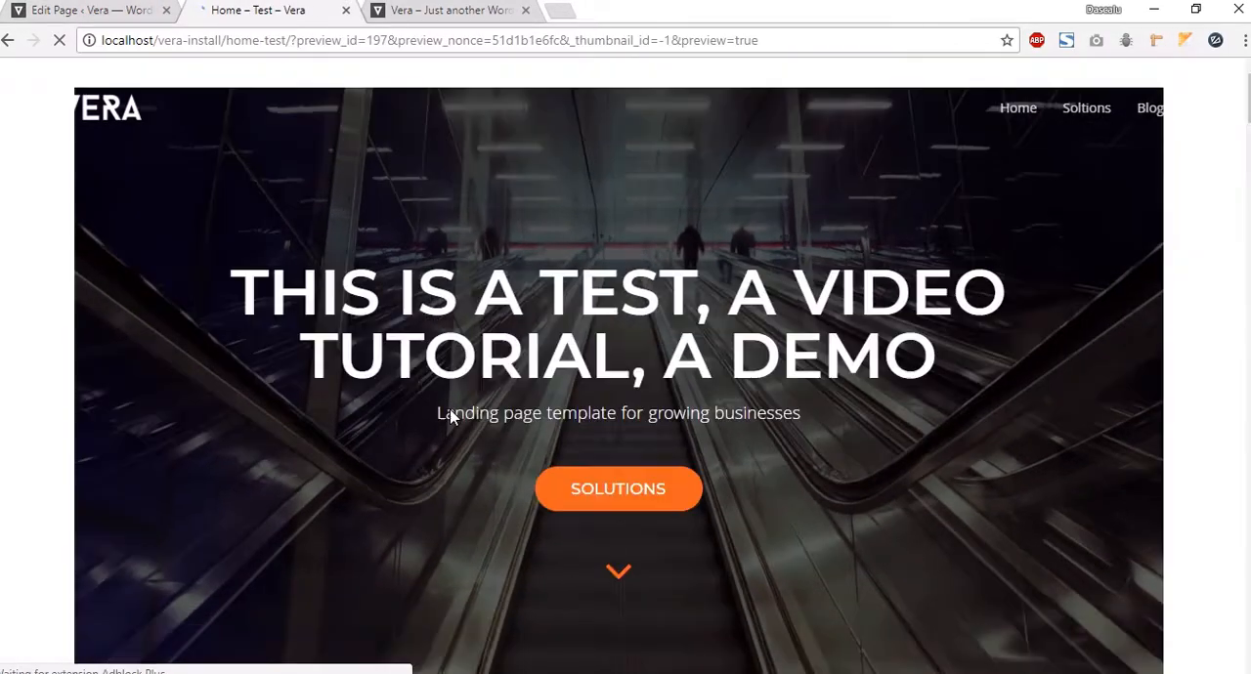
scroll(472, 385, down, 10)
scroll(459, 383, down, 20)
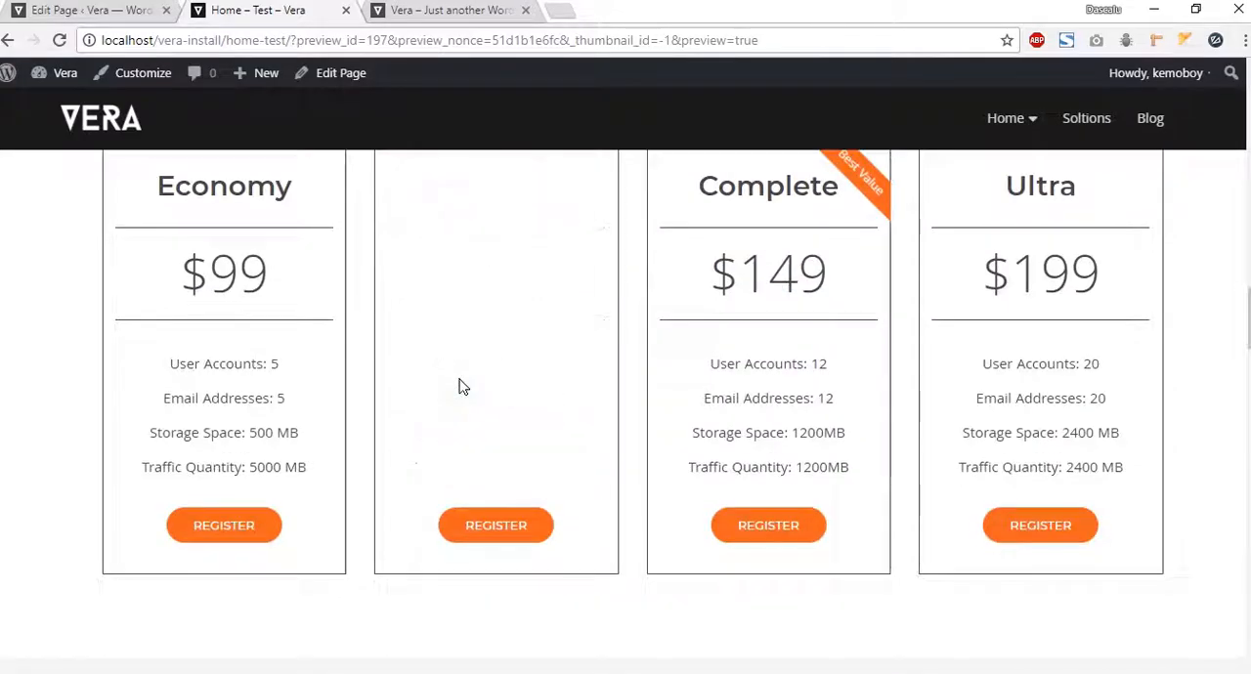
scroll(460, 386, down, 15)
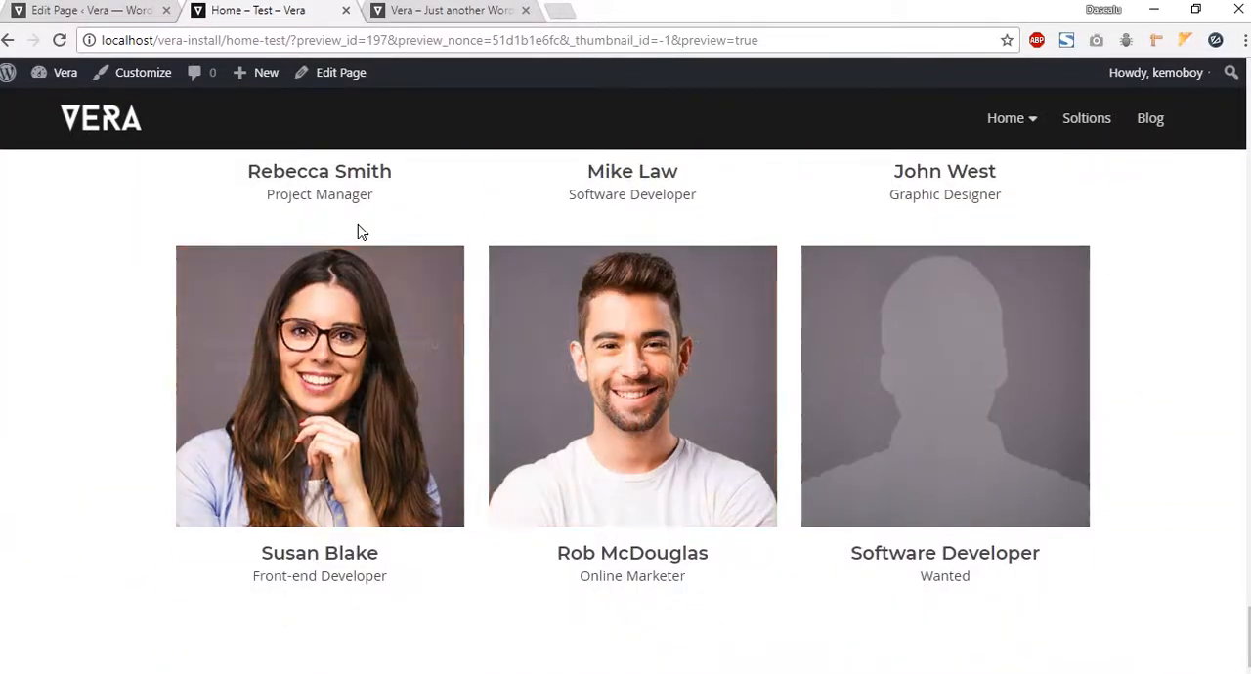
scroll(358, 232, up, 3)
key(ctrl+Tab)
scroll(656, 347, down, 8)
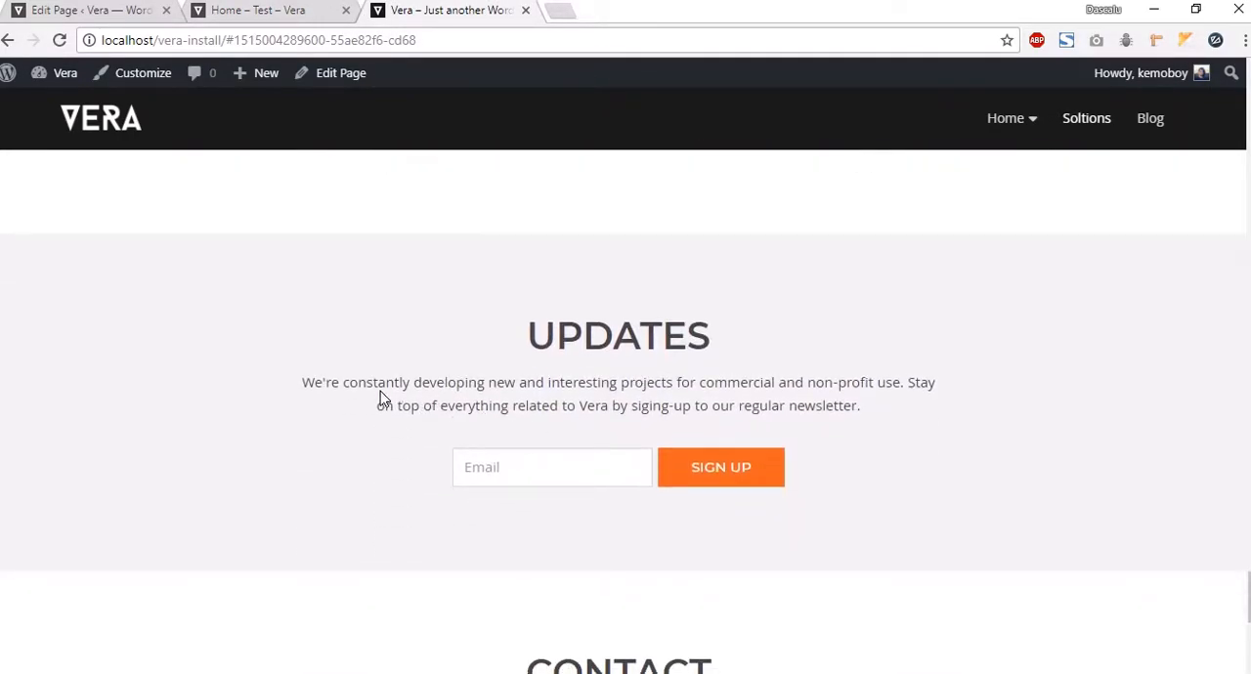
drag(294, 381, 533, 317)
click(922, 424)
click(530, 329)
Step: Add another new row below the Team row for the Updates section
click(114, 10)
scroll(355, 517, down, 2)
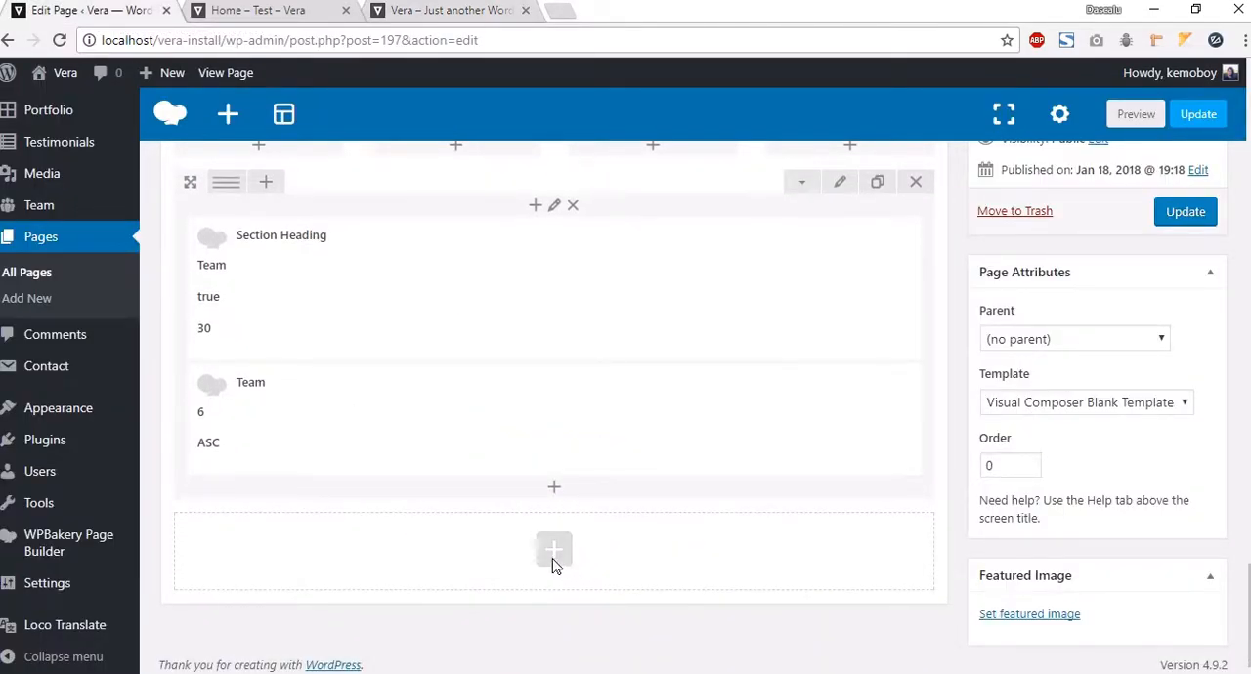
click(555, 558)
click(350, 157)
scroll(573, 662, down, 2)
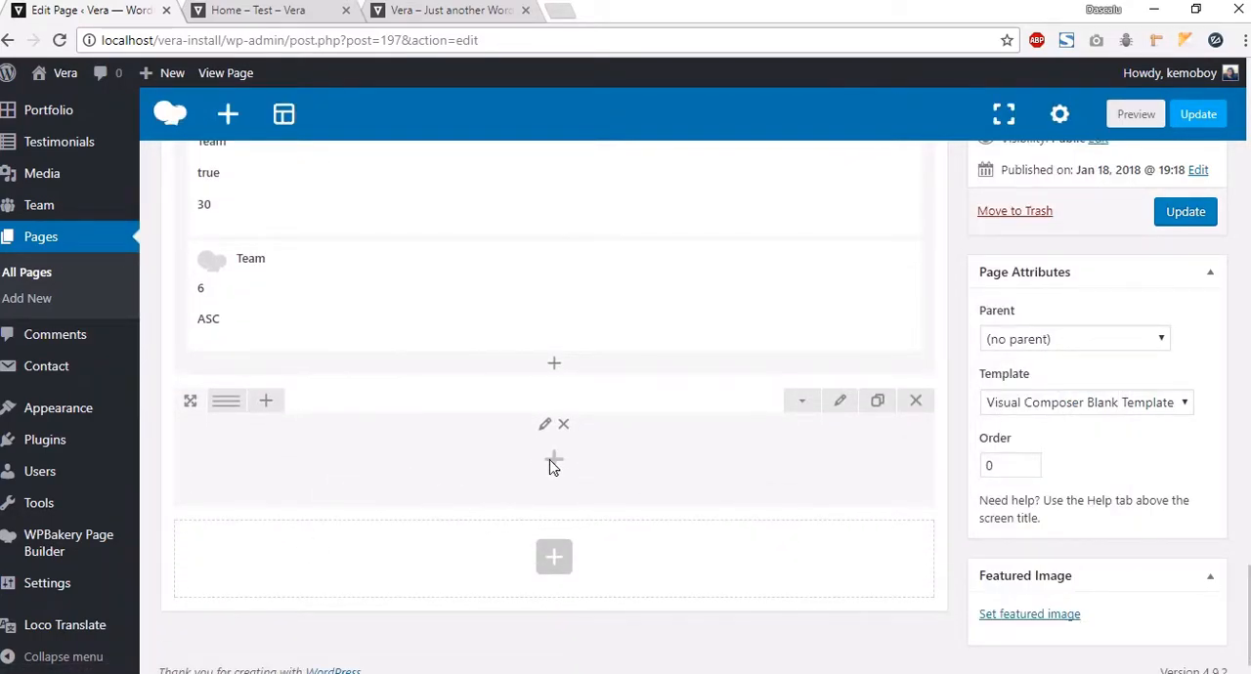
Step: Configure the new row as Stretch row with a light grey background, 70 top padding and bottom padding
click(845, 402)
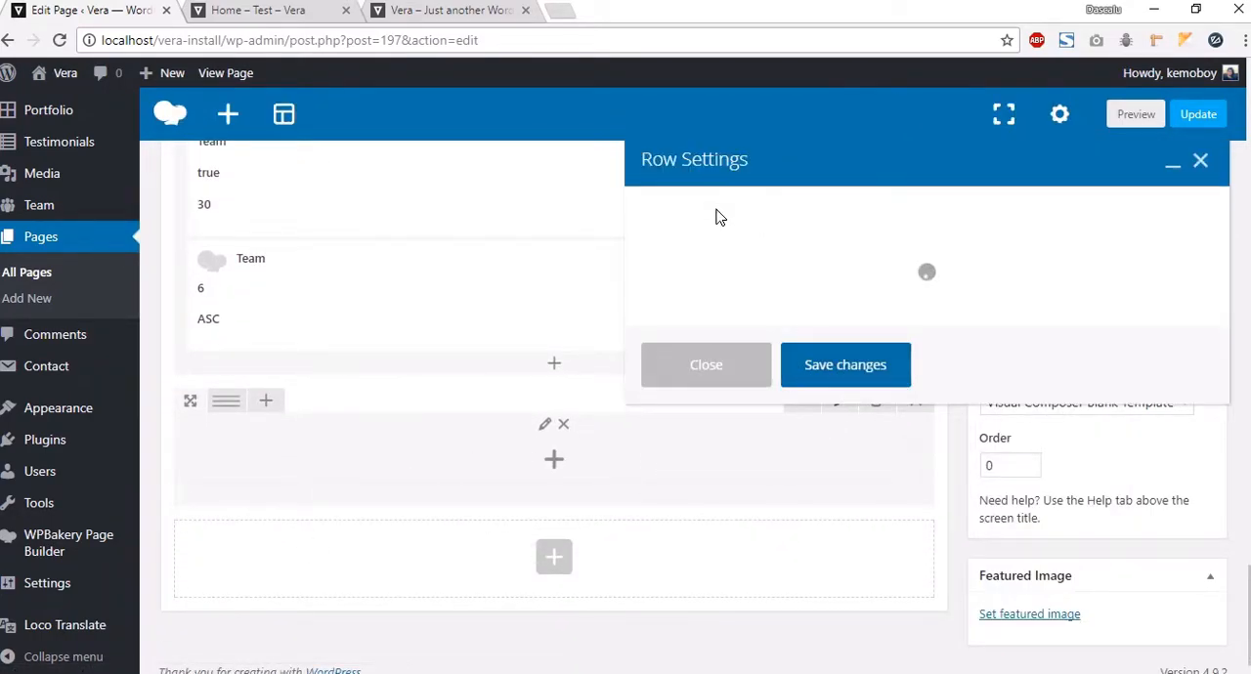
click(708, 295)
click(705, 339)
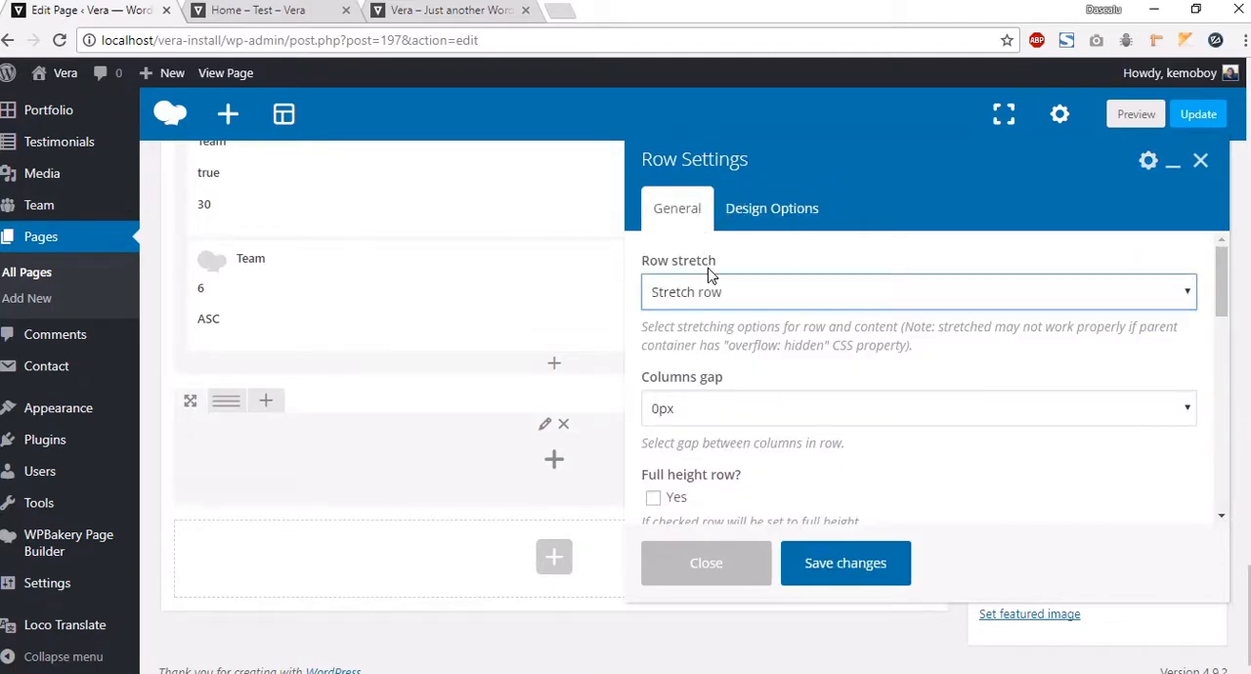
click(766, 225)
click(1004, 496)
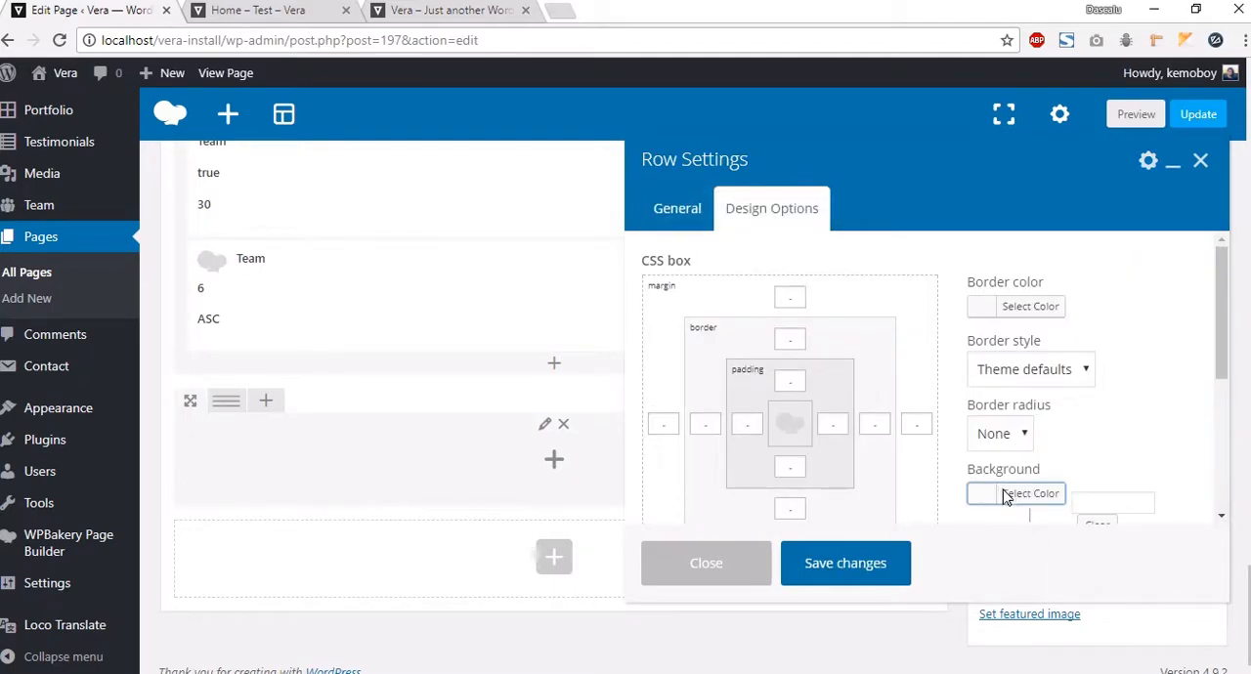
click(1110, 504)
text(#f3f3f3)
click(1150, 405)
click(790, 373)
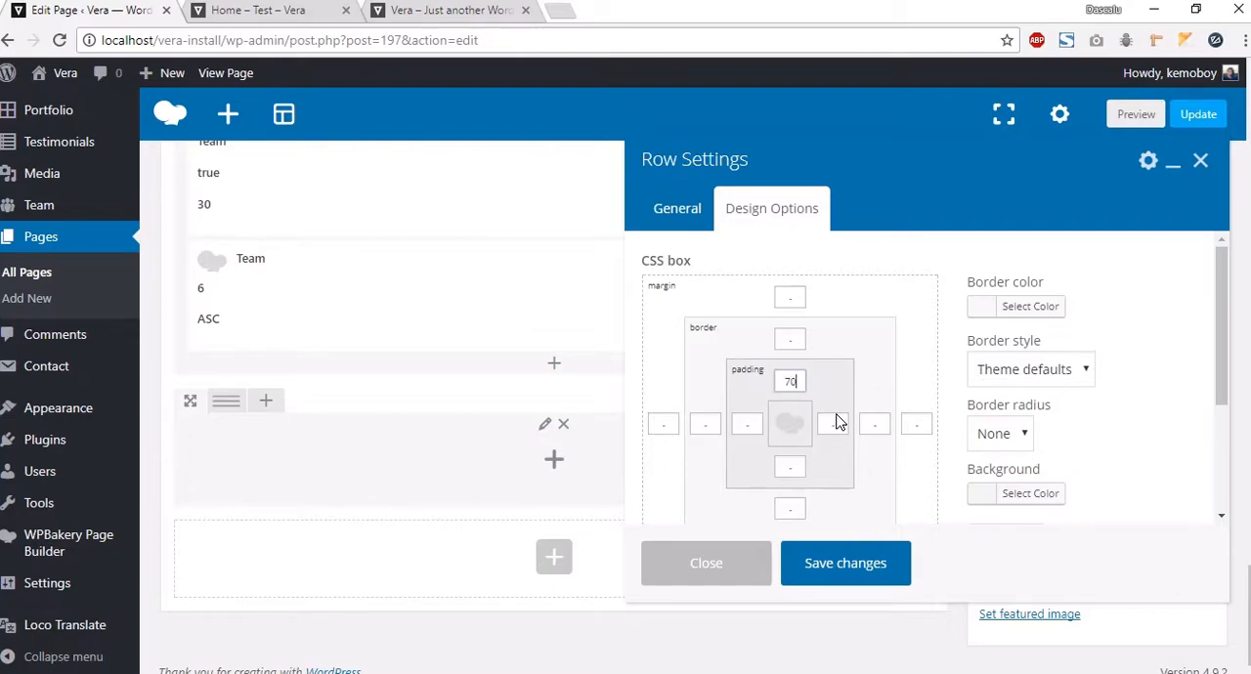
click(780, 471)
click(847, 569)
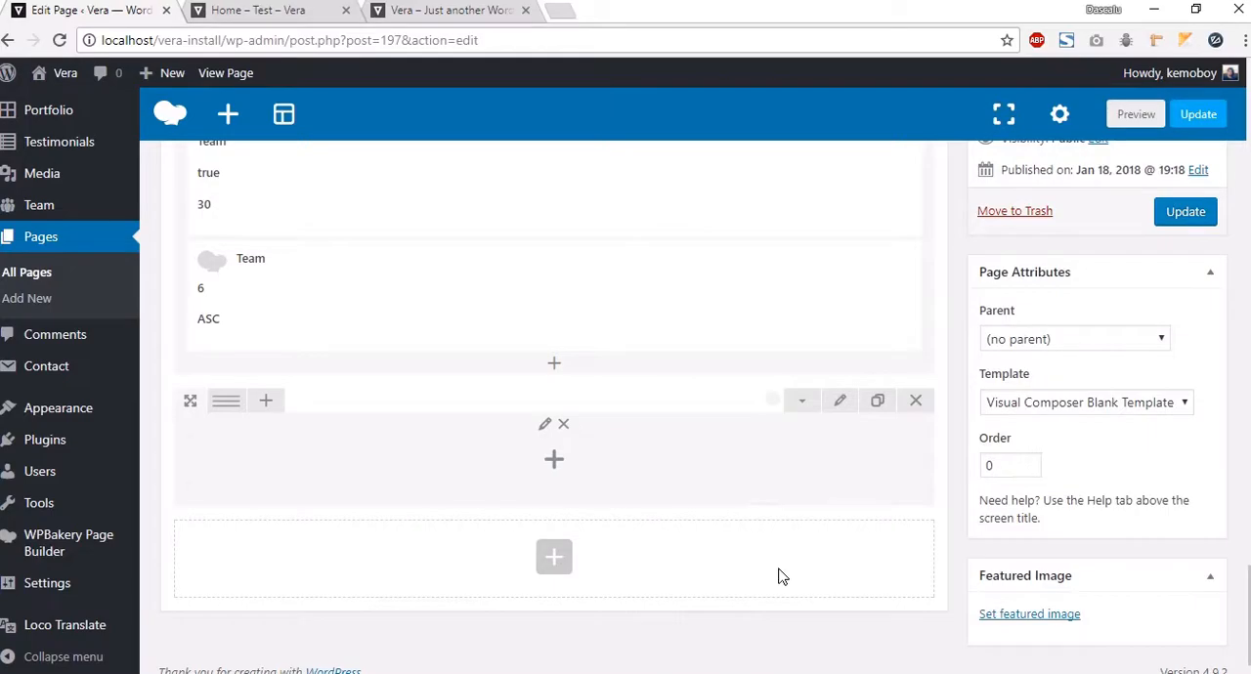
Step: Add a MailChimp Form element to the new row with input placeholder "Email Text" and button text "Subscribe"
click(557, 460)
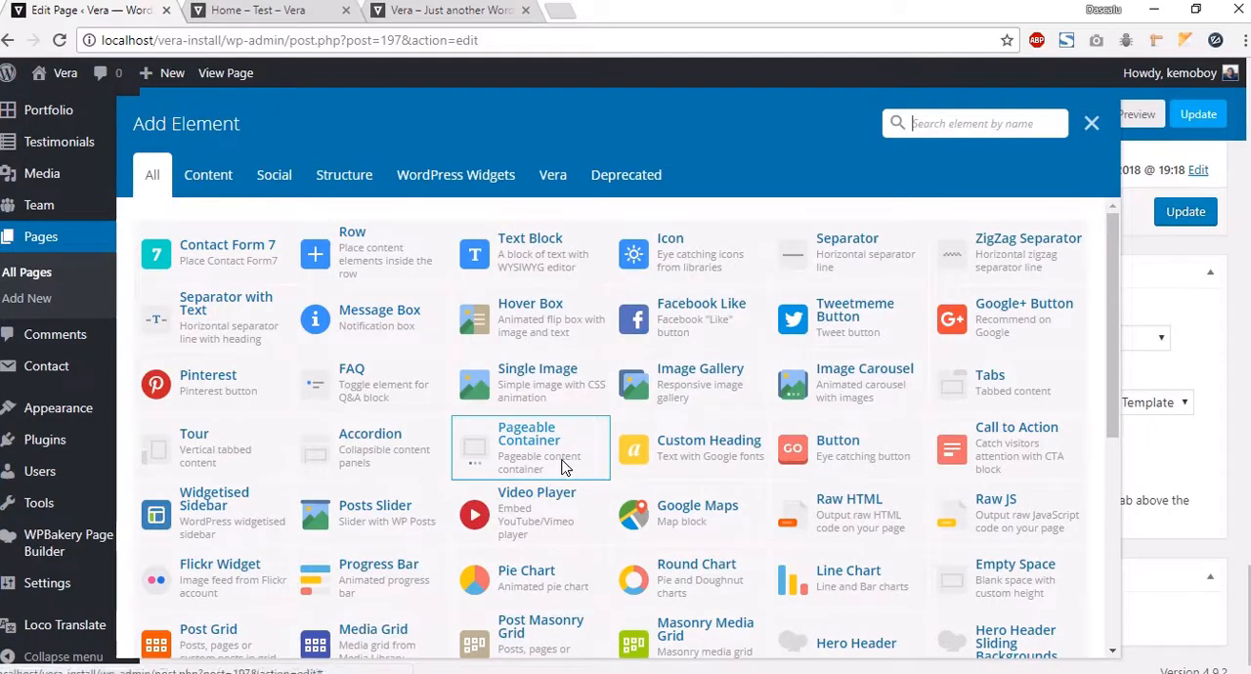
click(545, 186)
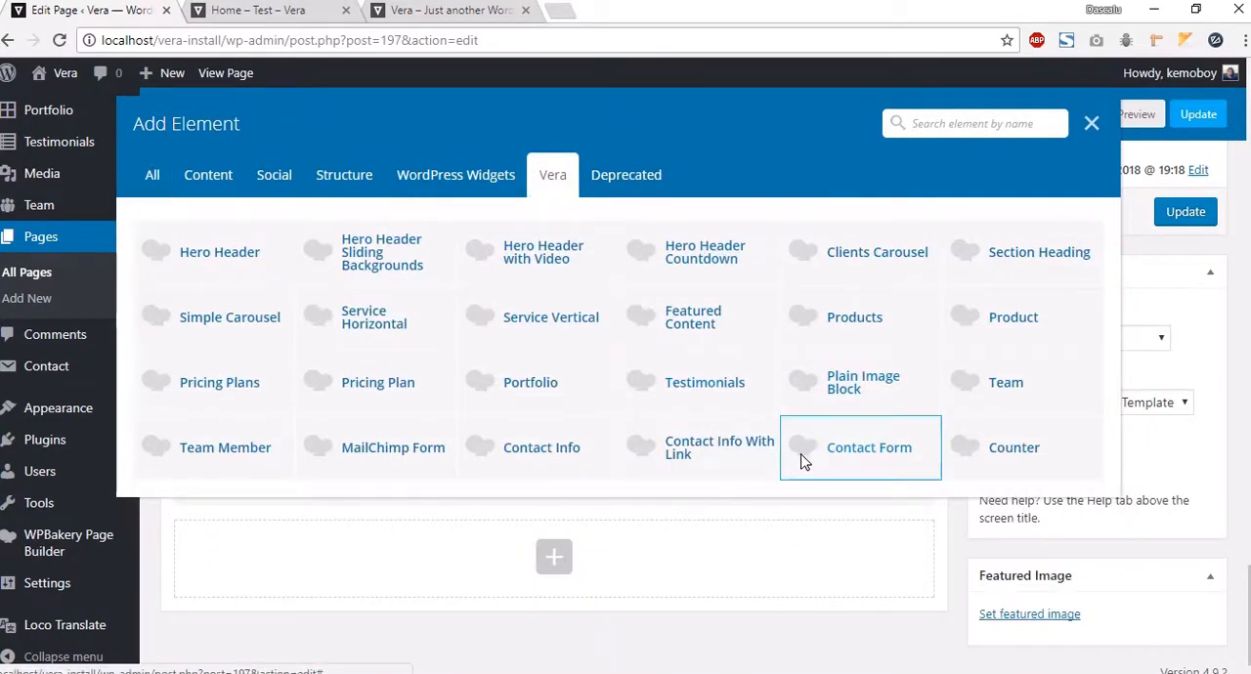
click(393, 448)
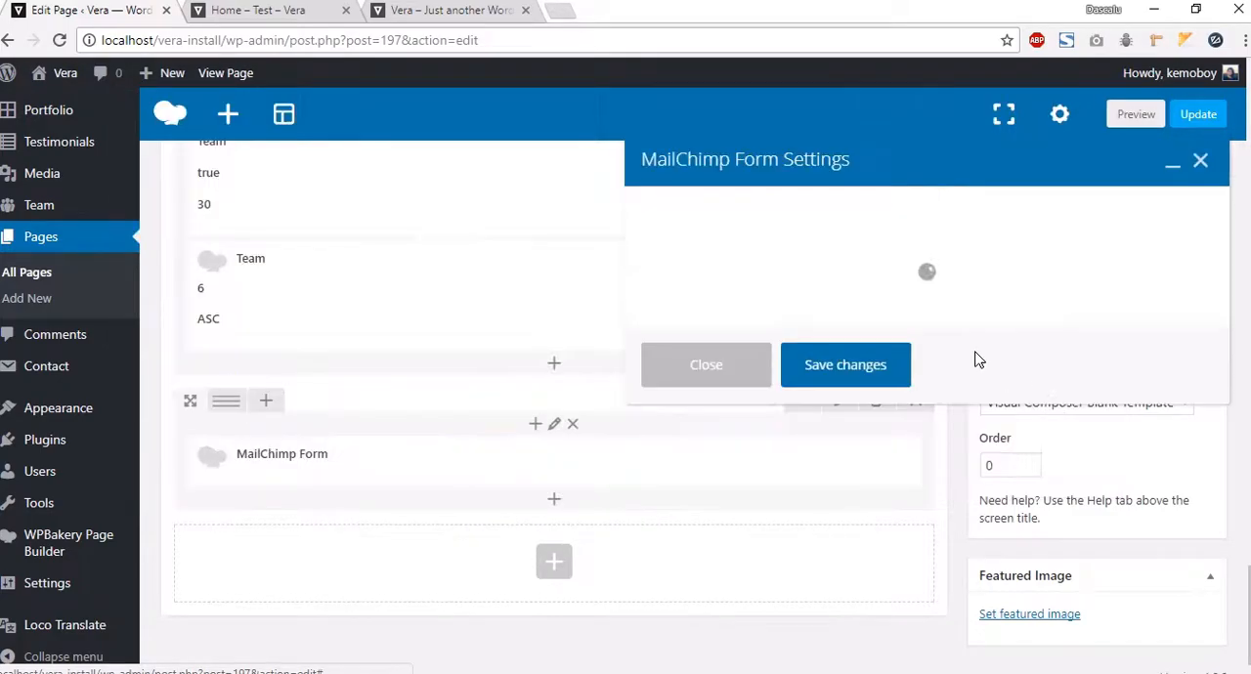
click(794, 251)
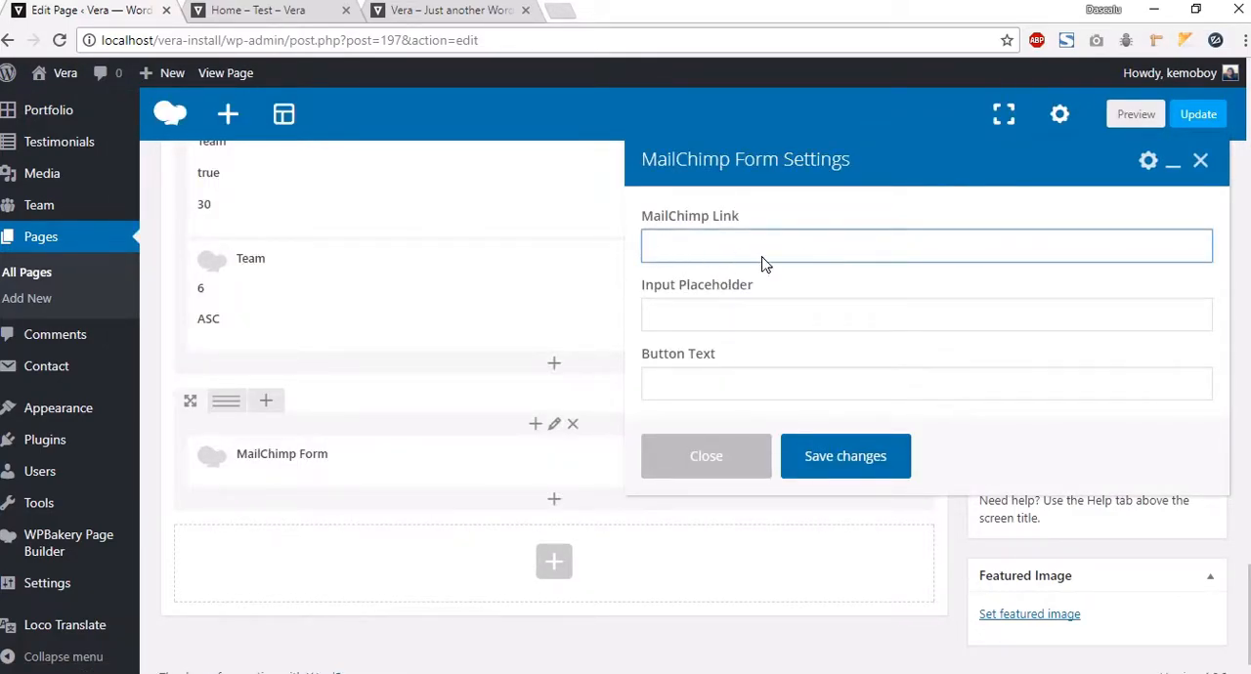
drag(711, 218, 643, 216)
click(718, 216)
drag(762, 216, 610, 222)
click(722, 260)
click(694, 318)
click(715, 381)
click(718, 323)
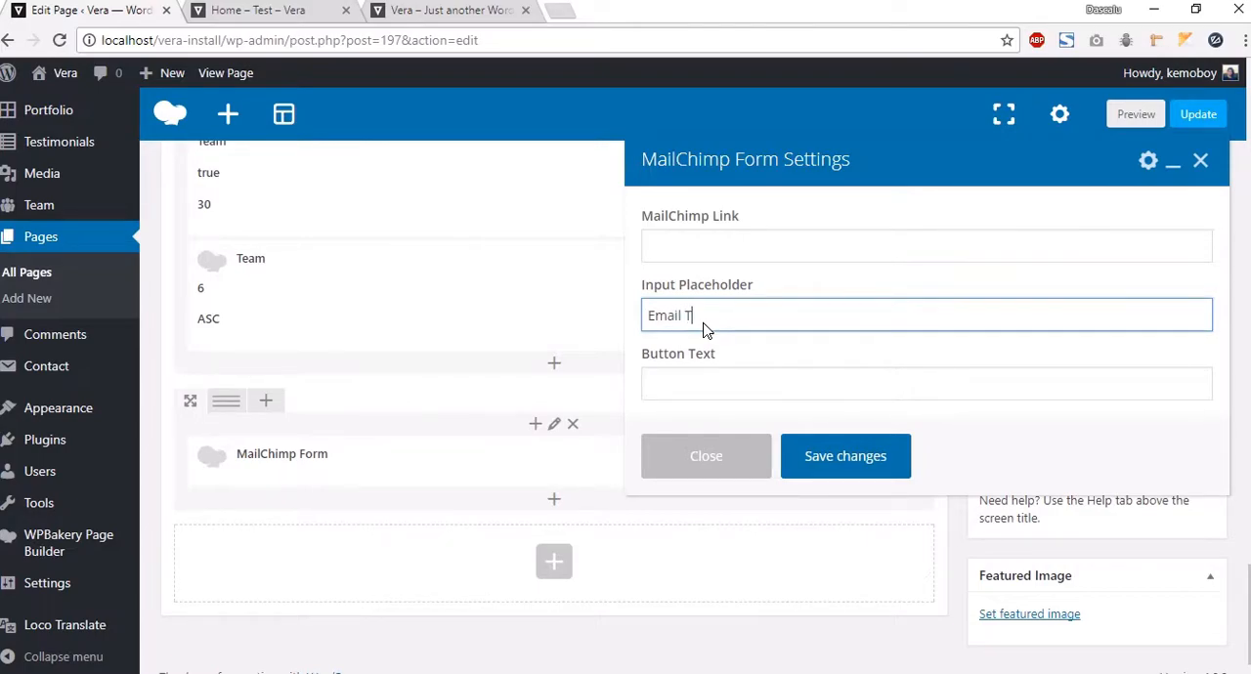
click(662, 382)
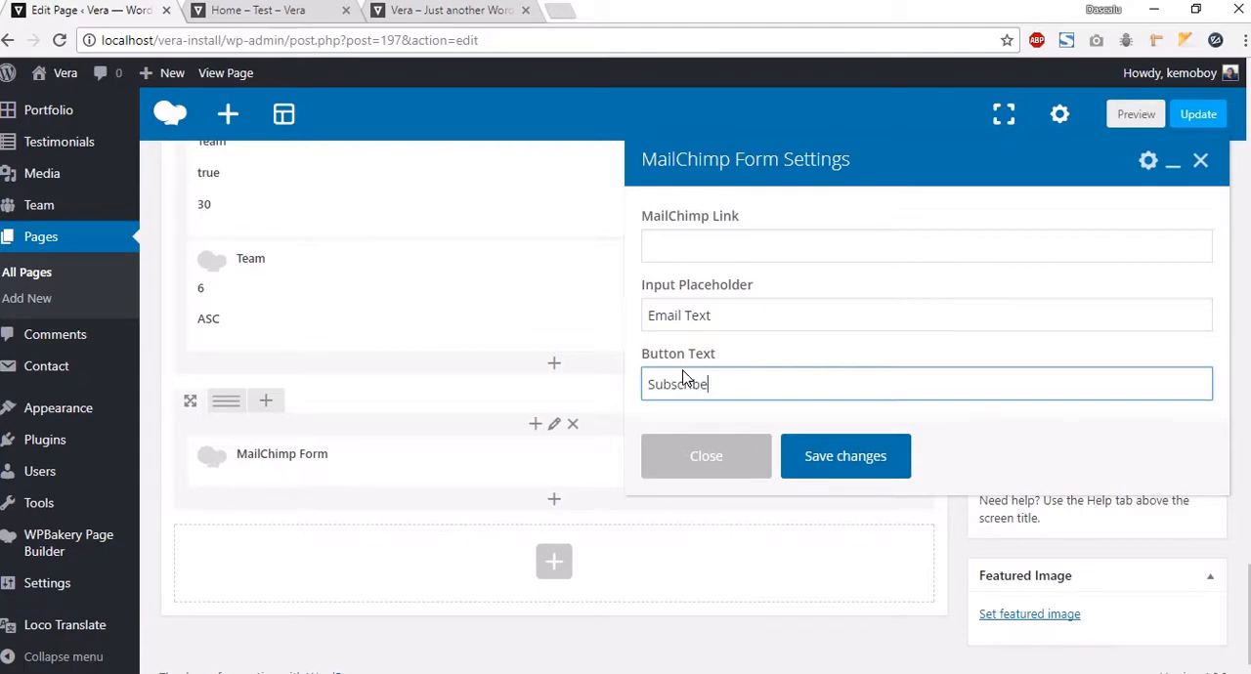
click(846, 465)
Step: Preview the page and inspect the new subscribe form below the Team section
click(1137, 130)
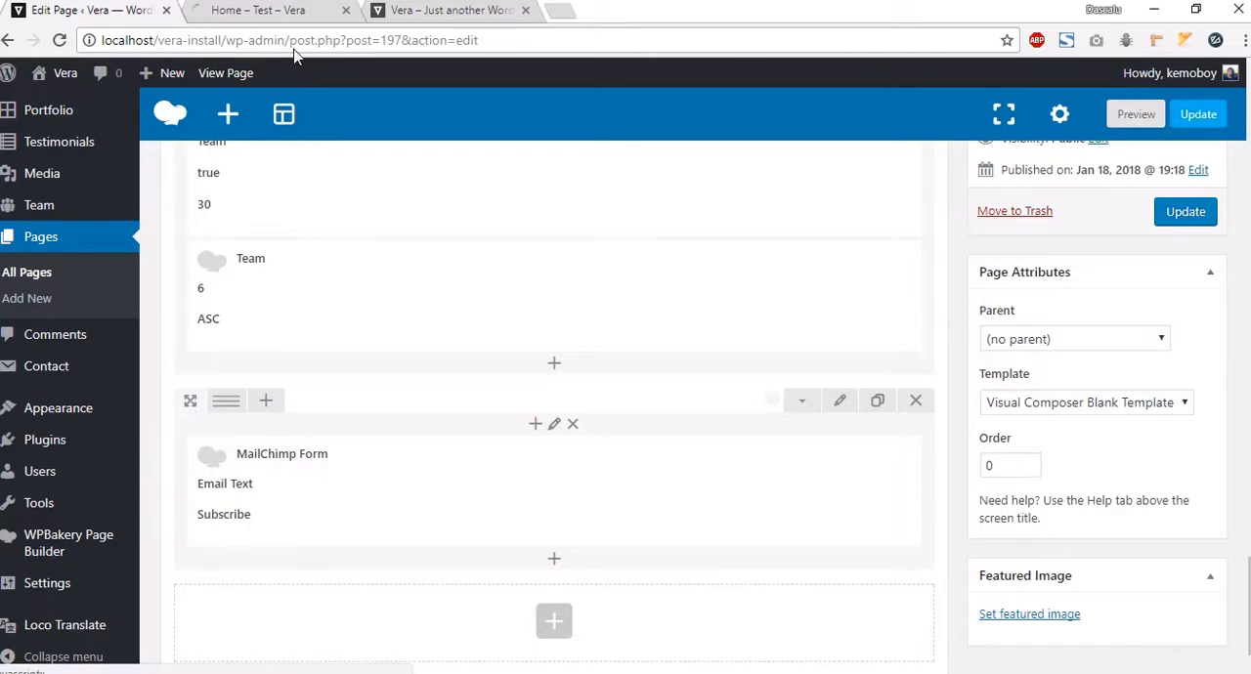
click(240, 22)
scroll(810, 436, down, 15)
scroll(810, 431, down, 20)
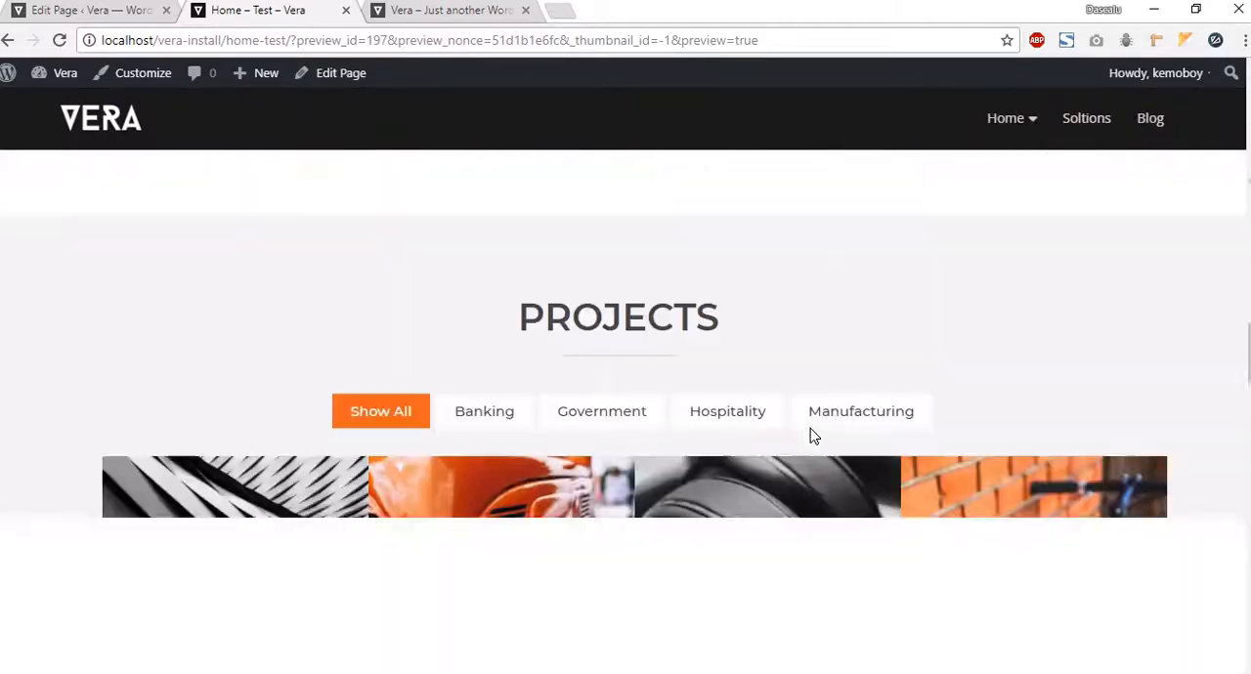
scroll(810, 428, down, 4)
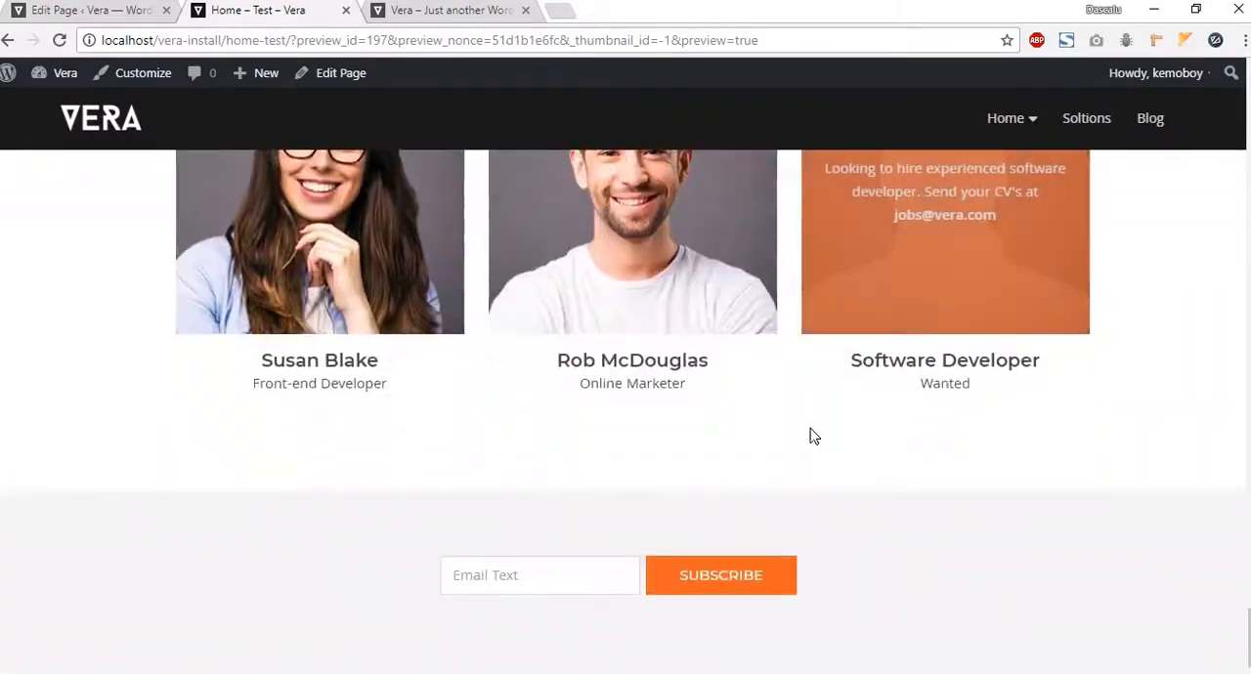
click(541, 584)
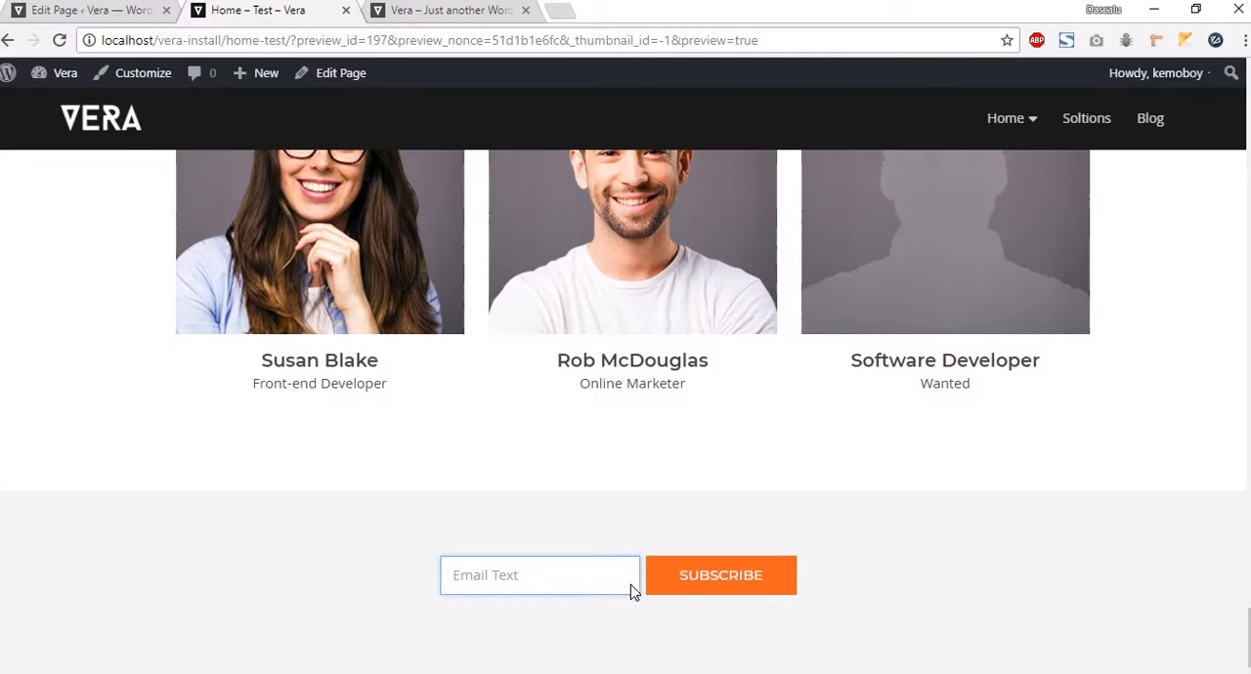
click(365, 531)
Step: Add a Section Heading to the Updates row titled "Updates" with the demo's subtitle text copied into it
click(125, 17)
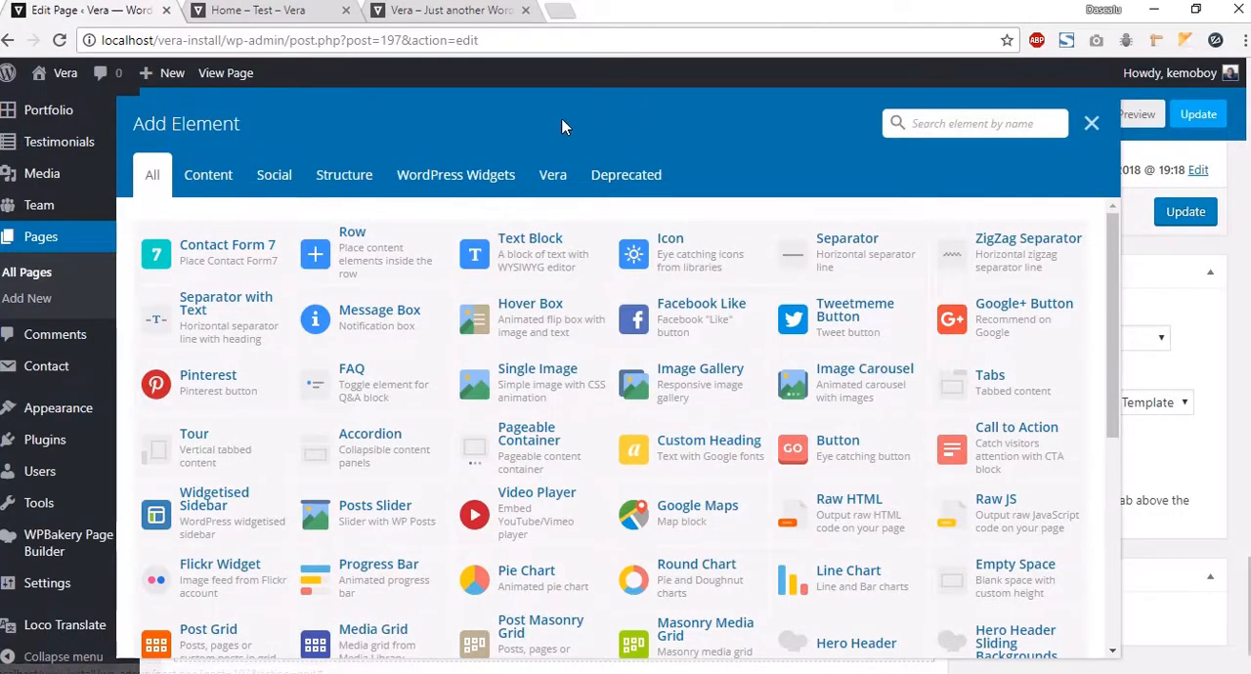
click(547, 178)
click(1013, 254)
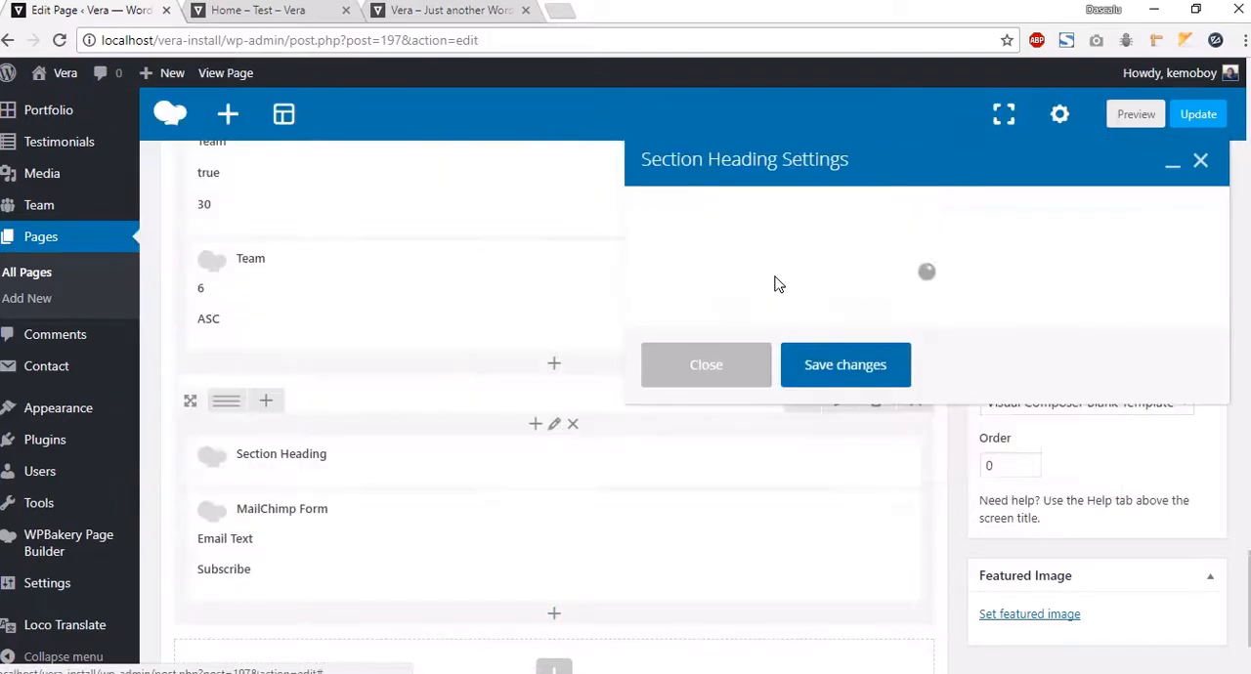
click(723, 256)
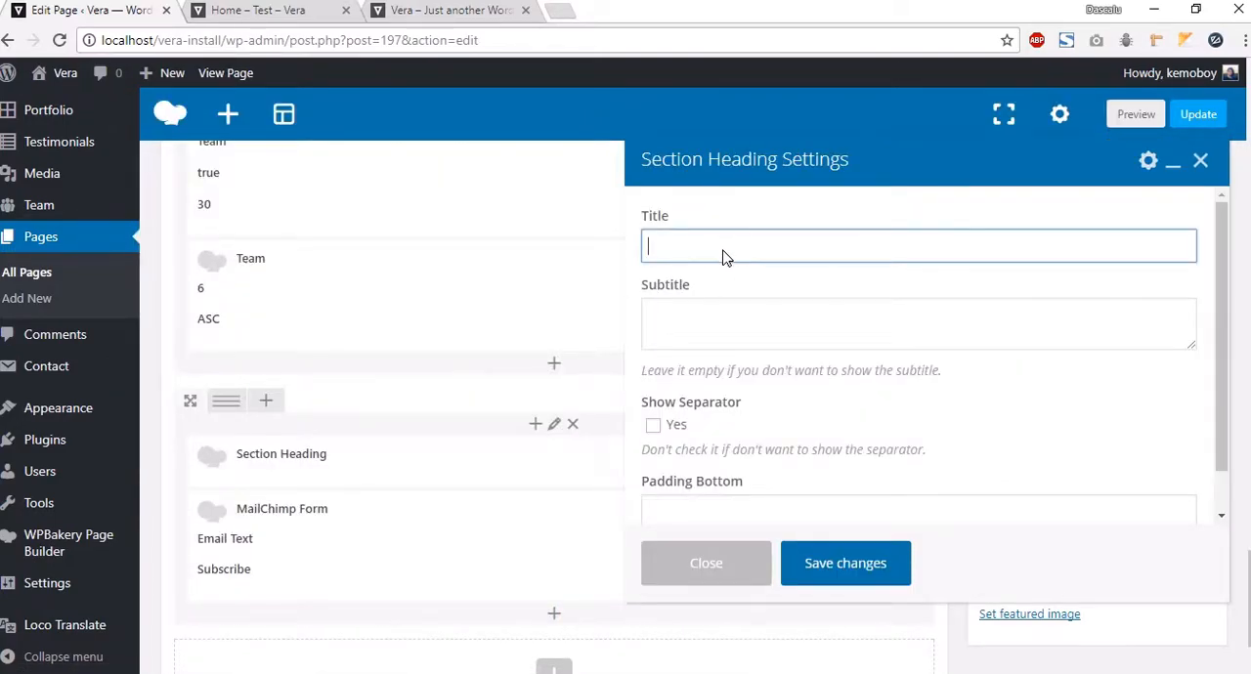
click(425, 17)
drag(721, 348, 410, 319)
key(ctrl+c)
click(81, 12)
key(ctrl+v)
click(420, 12)
drag(877, 411, 279, 382)
key(ctrl+c)
click(68, 12)
click(757, 305)
key(ctrl+v)
double_click(660, 252)
text(Updat)
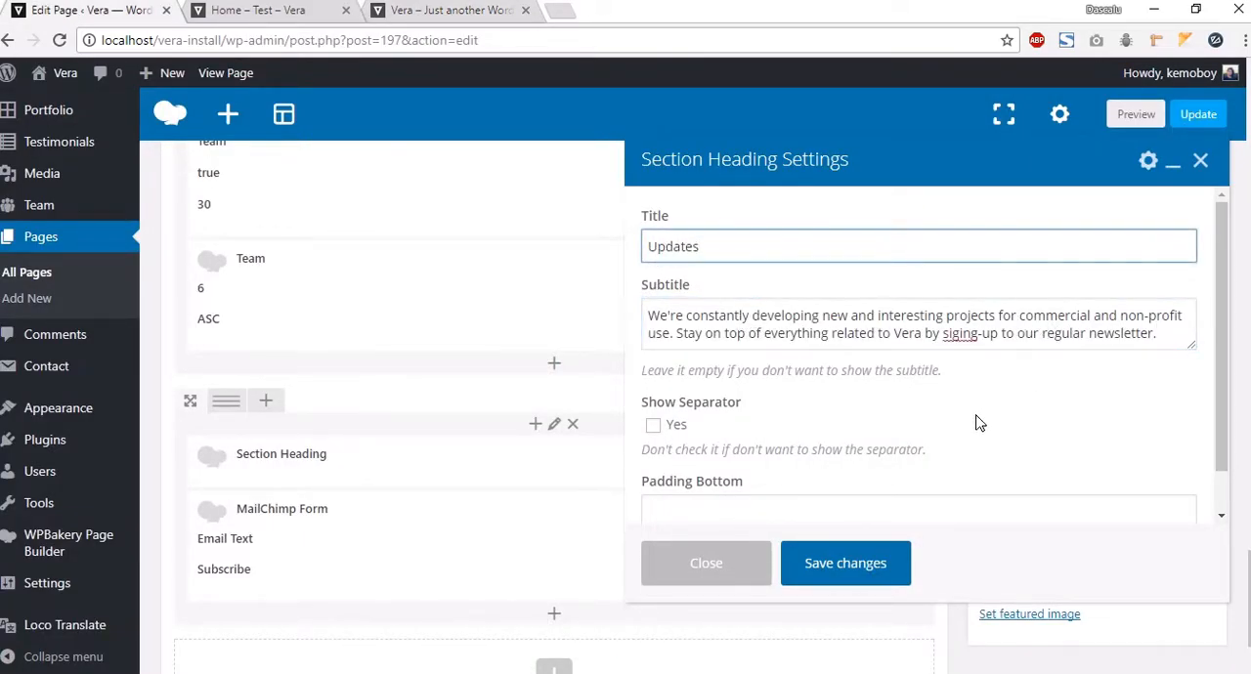
Step: Set the section heading's bottom padding to 30 and save it
scroll(679, 425, down, 1)
click(734, 457)
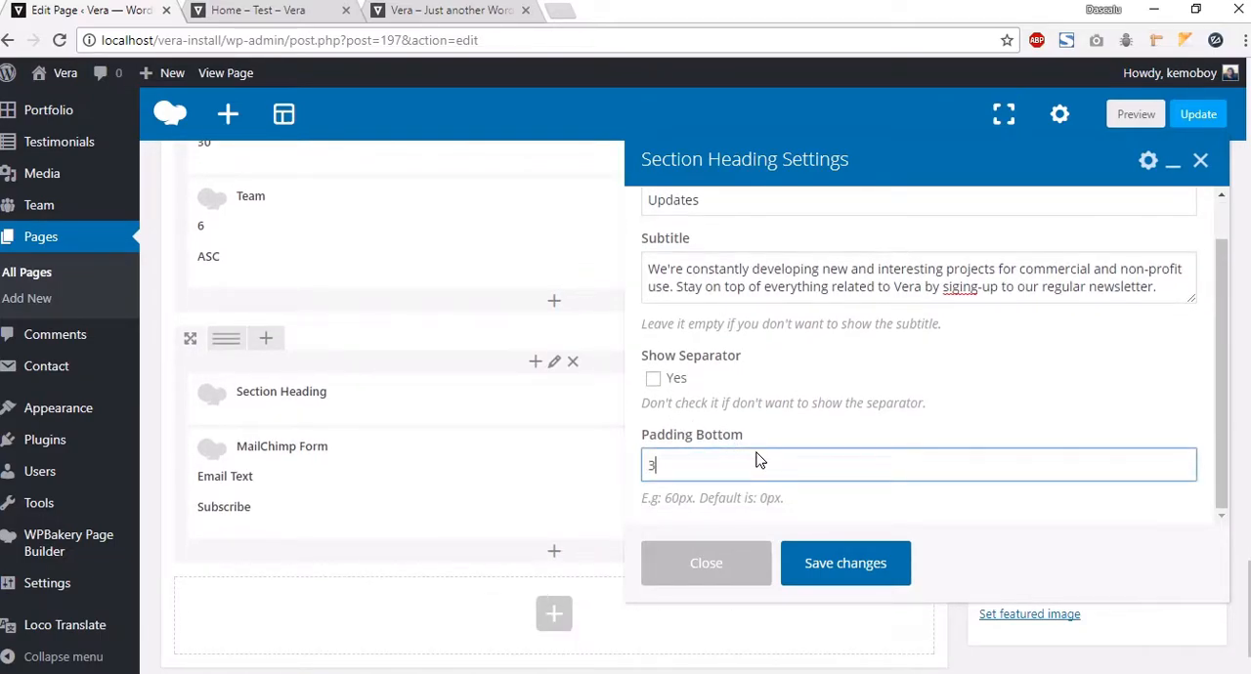
click(880, 561)
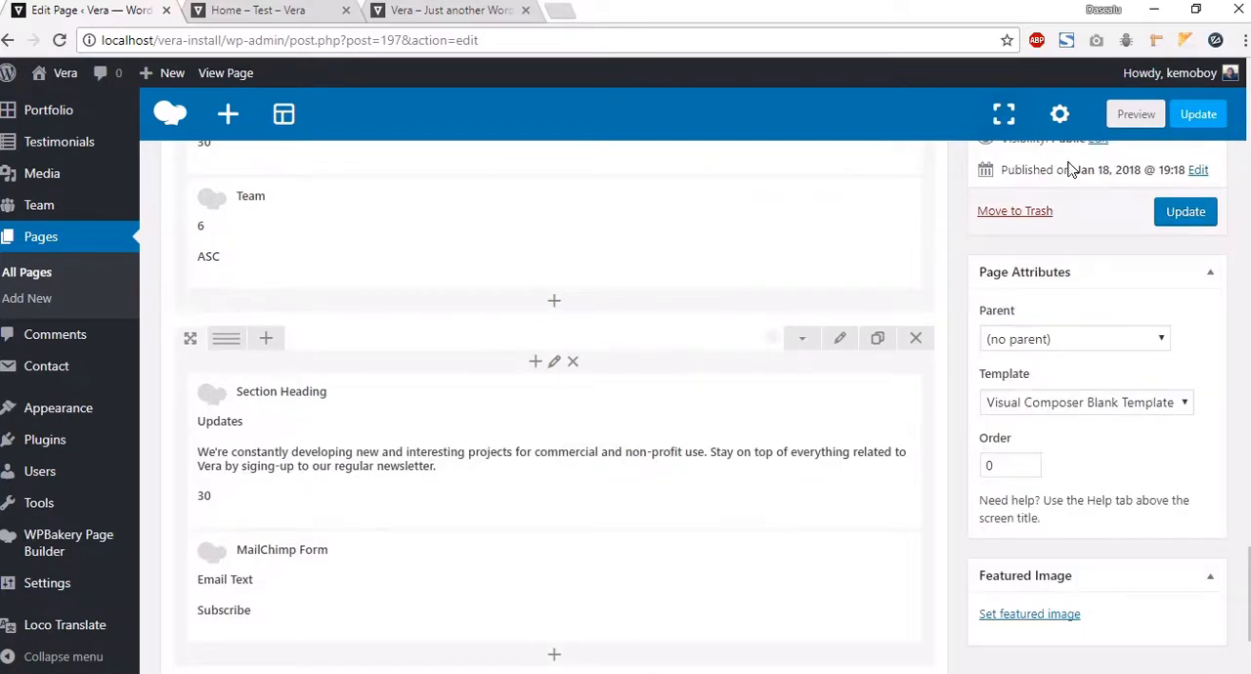
Step: Preview the page and compare the Updates section with the demo's version
click(1134, 114)
click(299, 23)
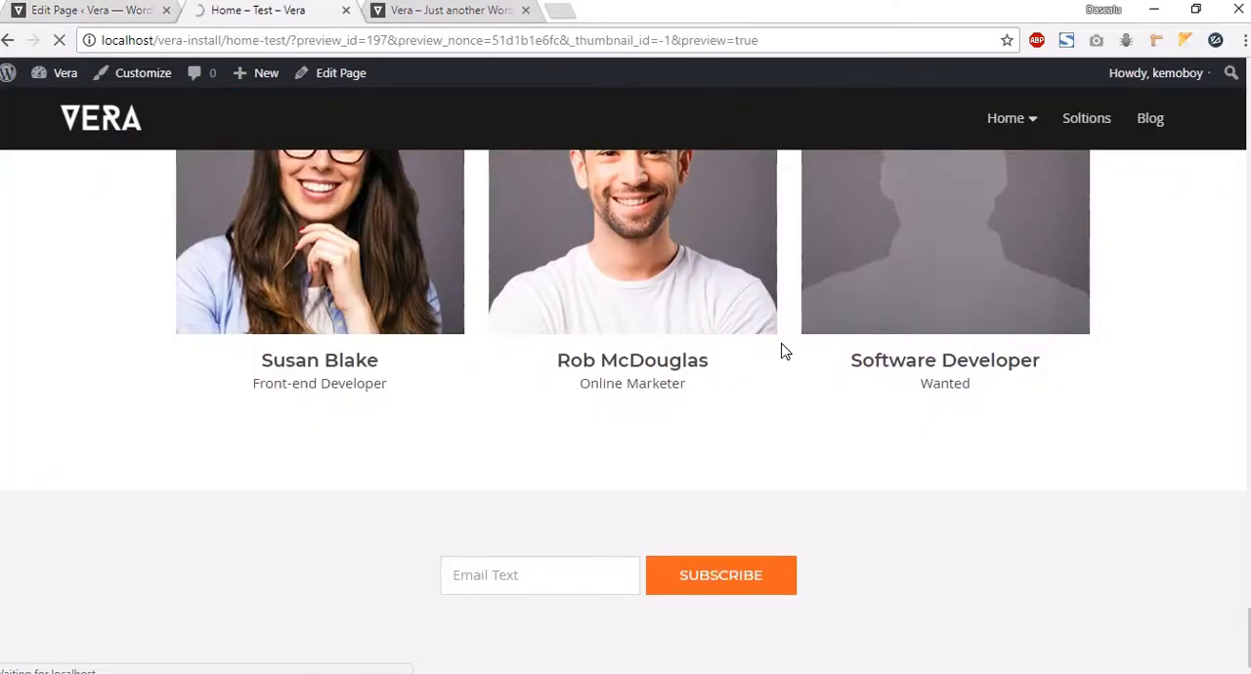
scroll(1065, 616, down, 5)
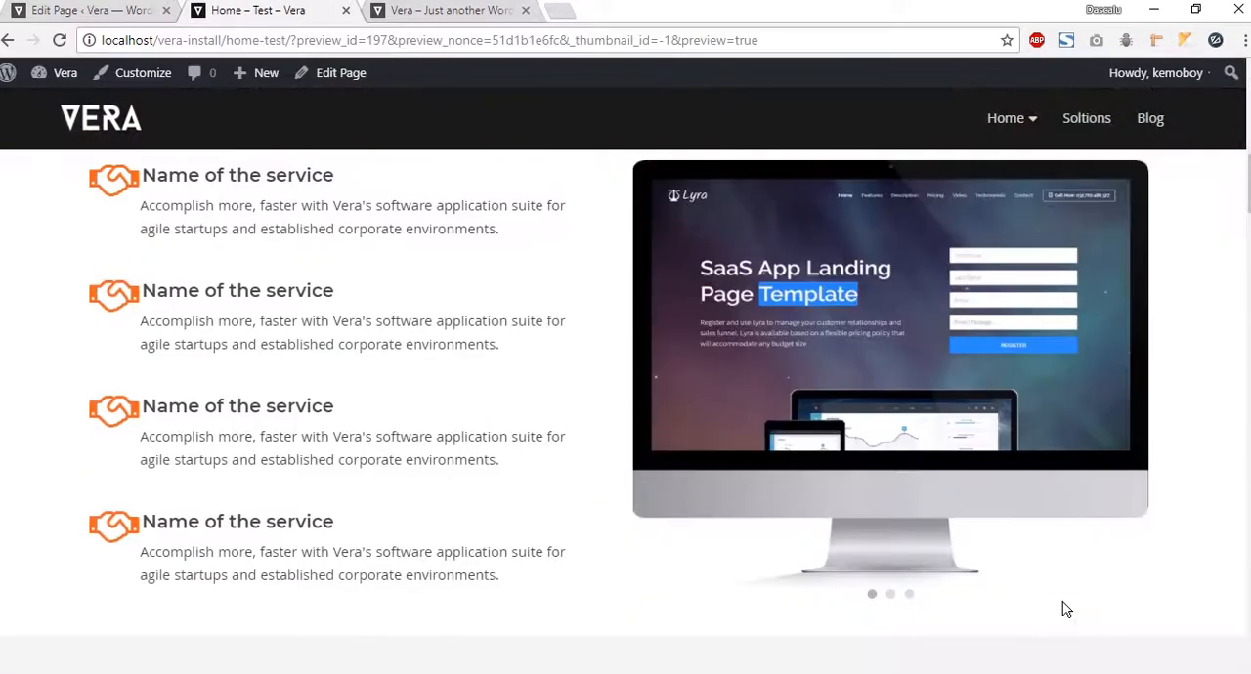
scroll(1062, 603, down, 15)
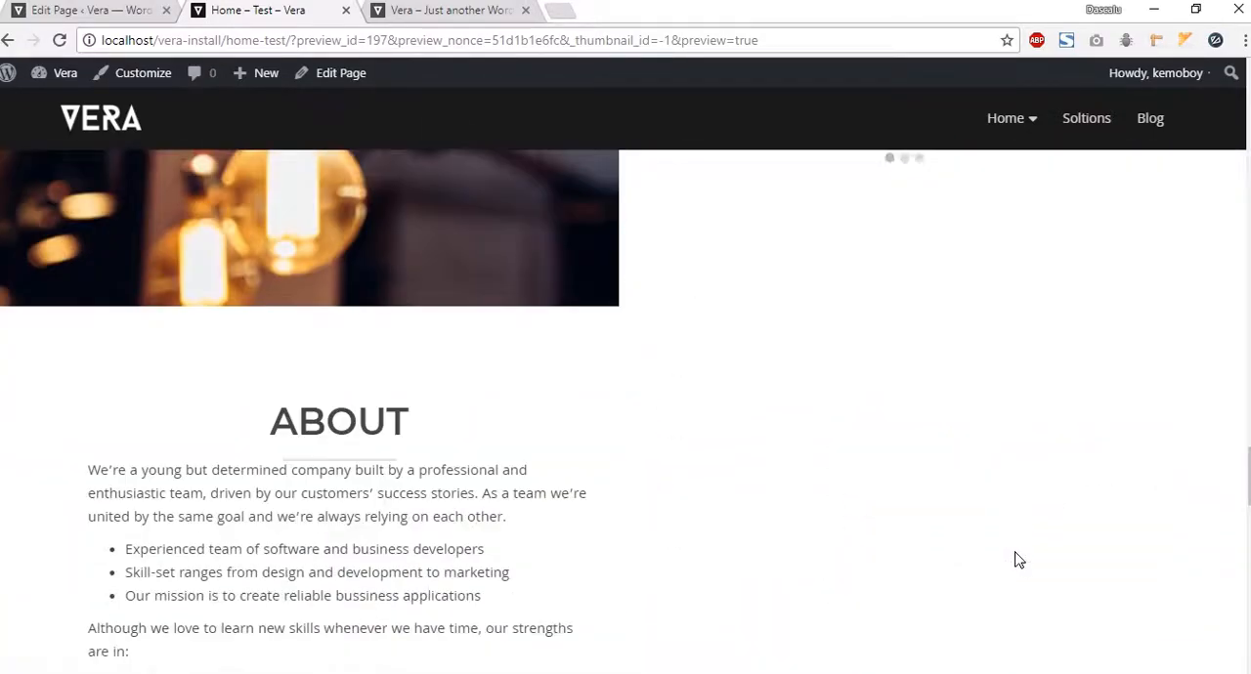
scroll(1017, 559, down, 15)
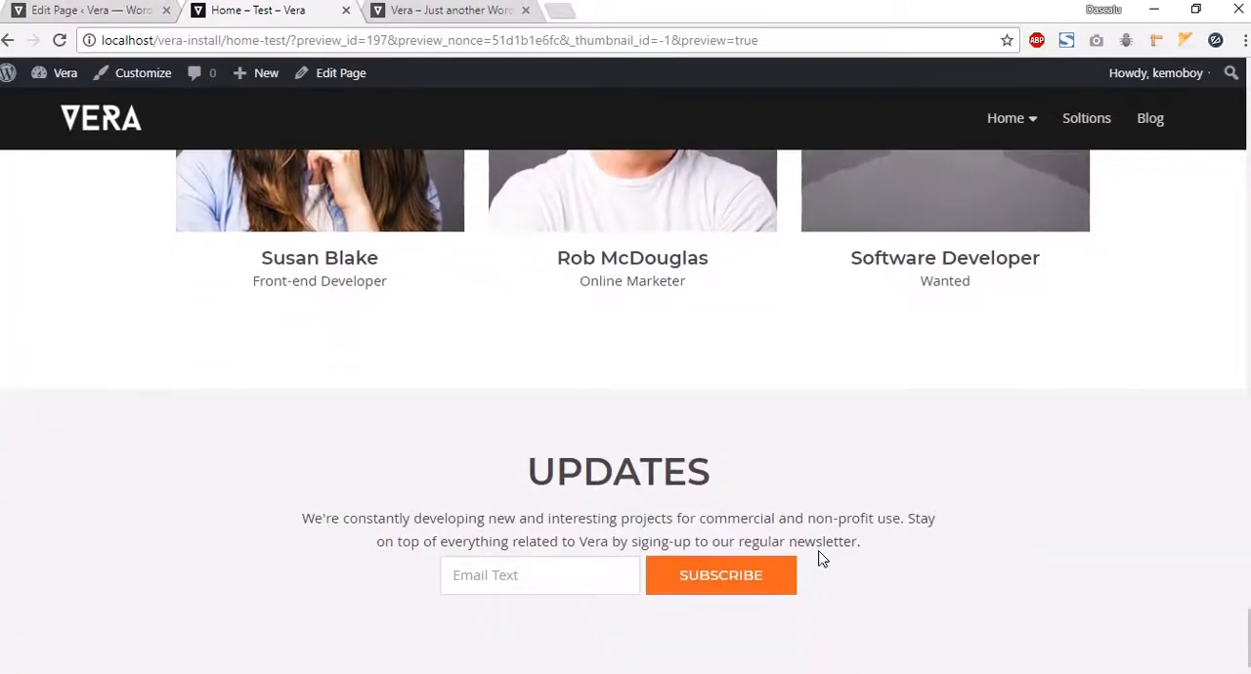
drag(882, 551, 466, 456)
click(708, 523)
drag(927, 556, 494, 467)
click(516, 458)
Step: Set the section heading's bottom padding to 30px
click(96, 12)
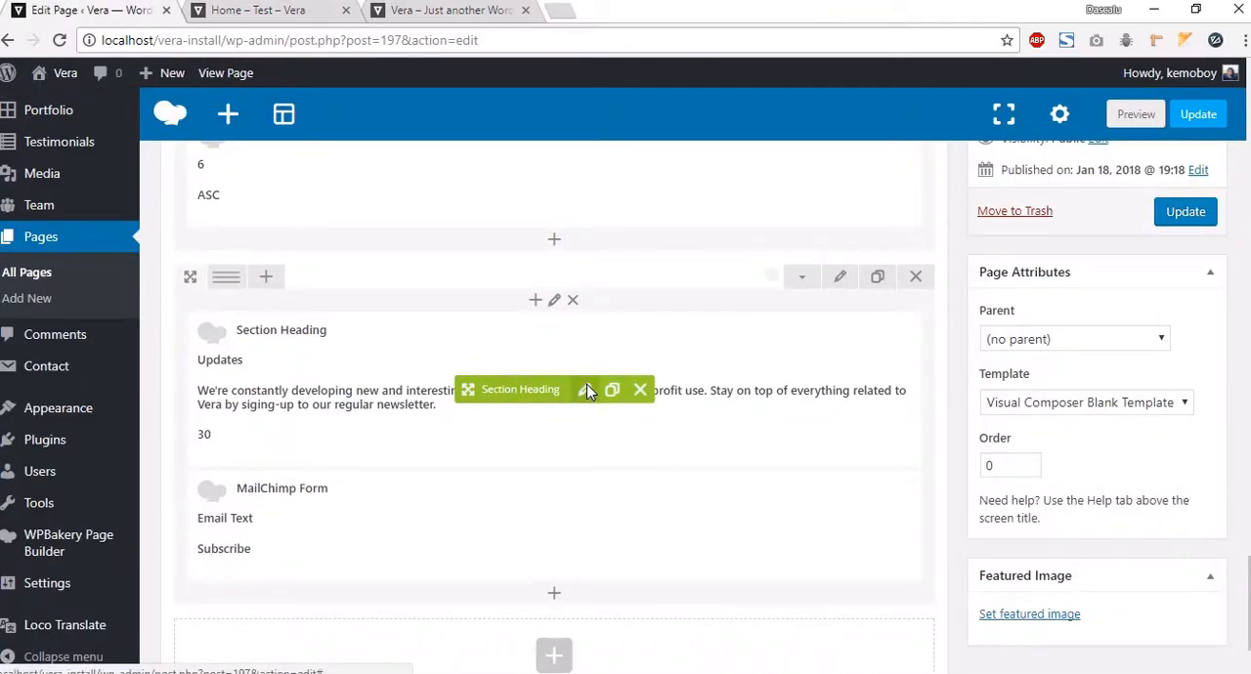
click(587, 391)
scroll(755, 381, down, 3)
click(714, 466)
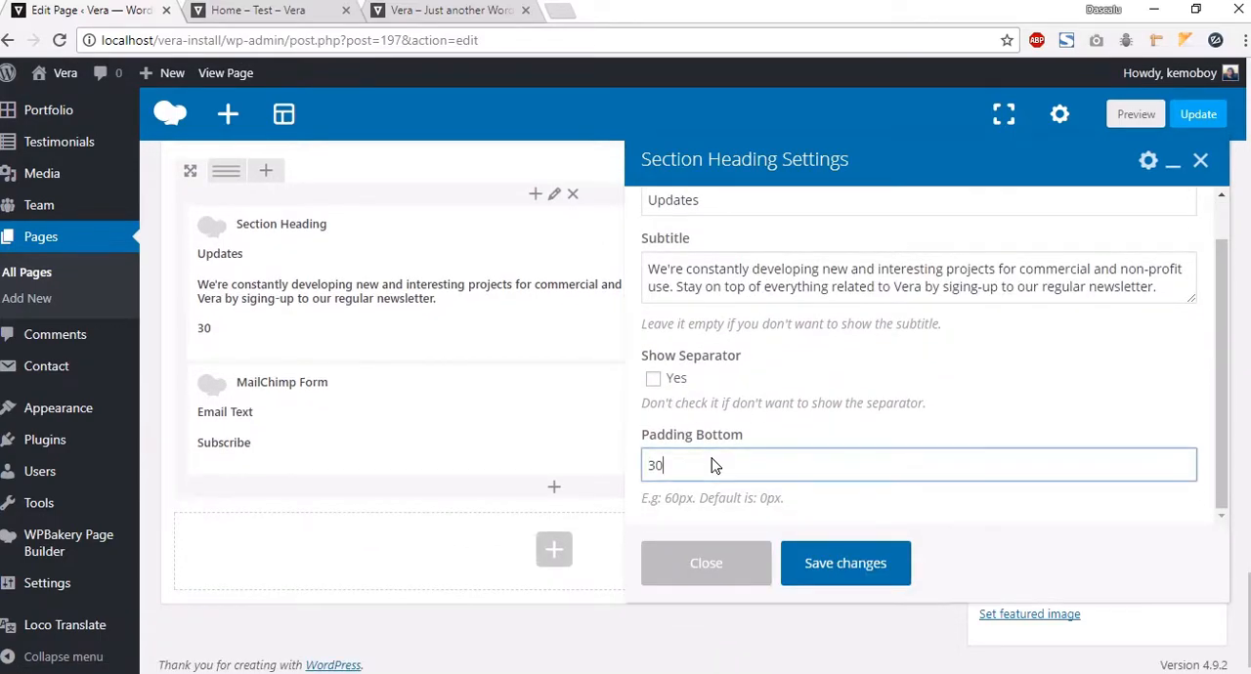
click(868, 555)
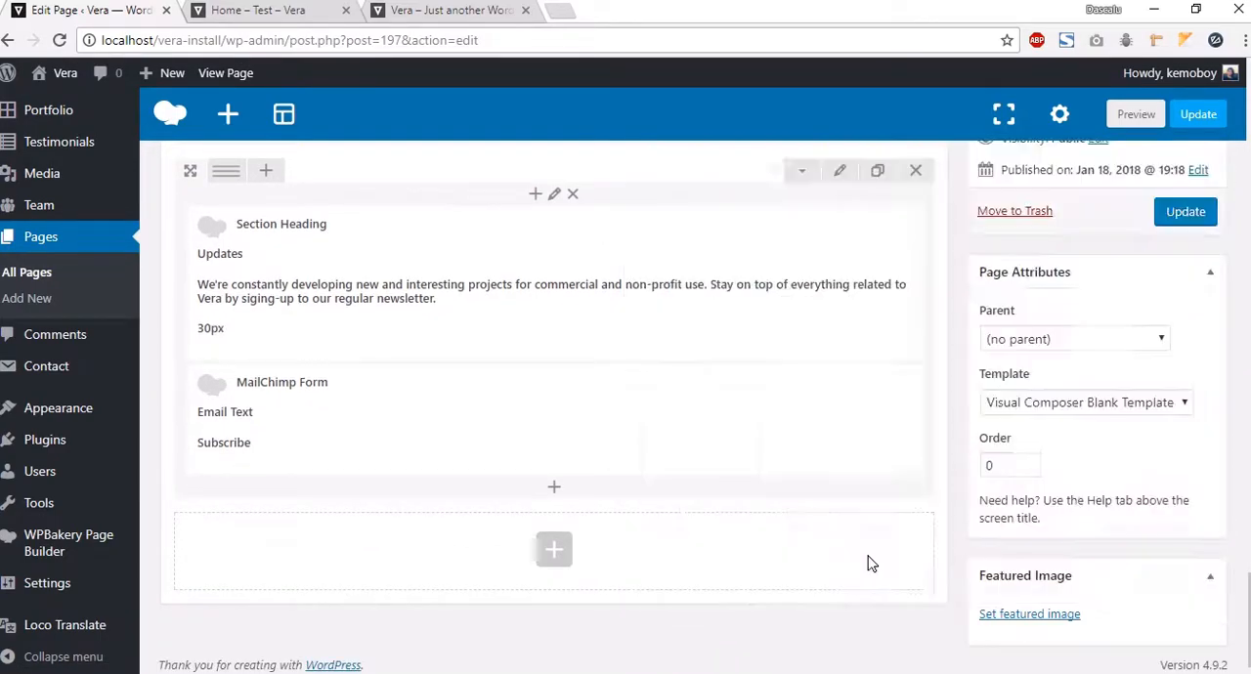
Step: Preview the Updates section again, then inspect the demo's Contact section below it
click(1133, 116)
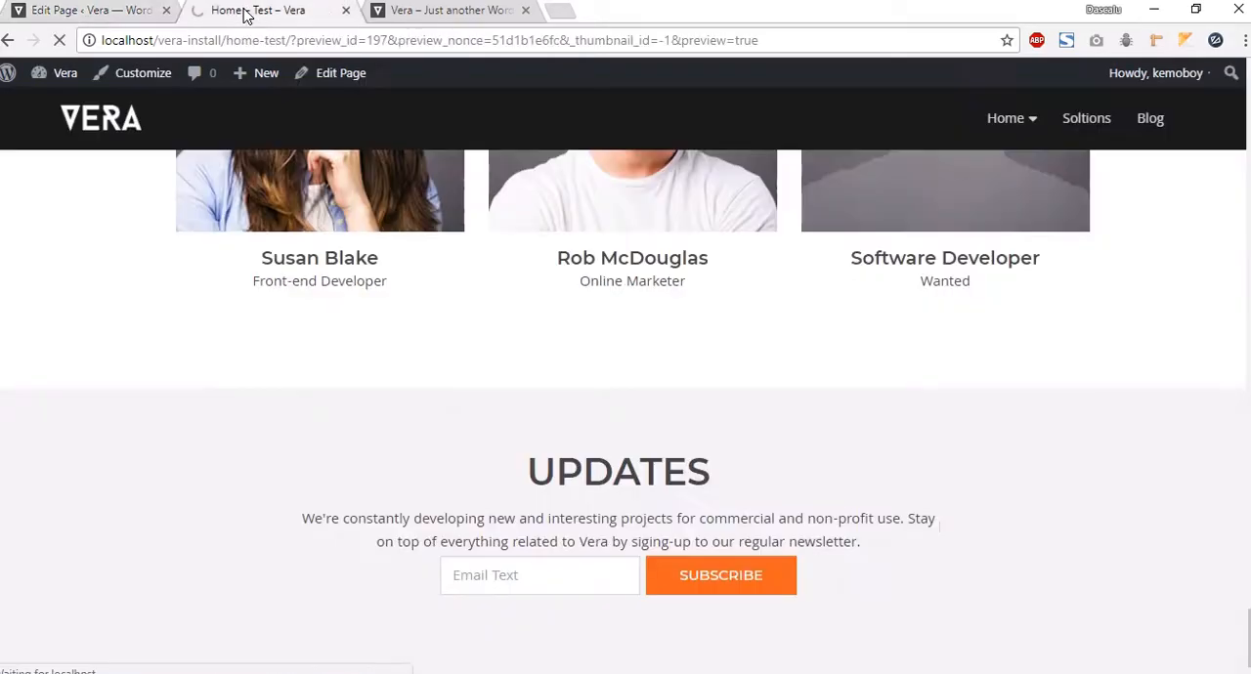
scroll(1, 276, down, 6)
scroll(1, 276, down, 15)
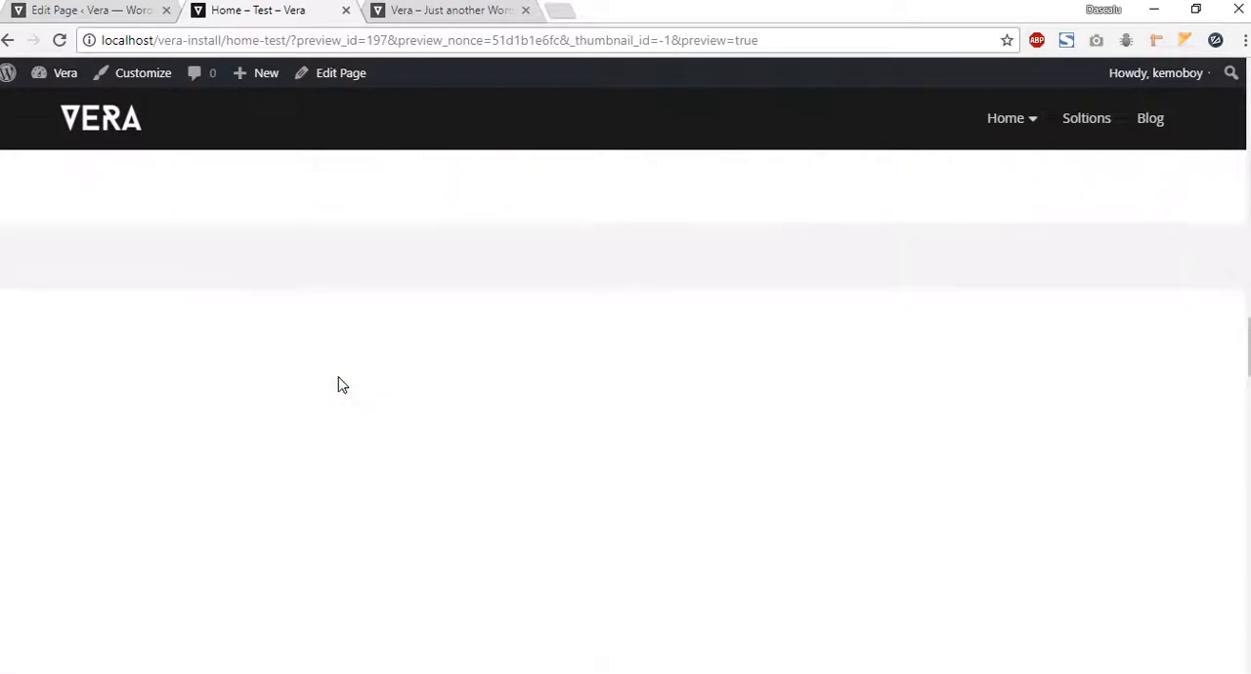
scroll(342, 384, down, 15)
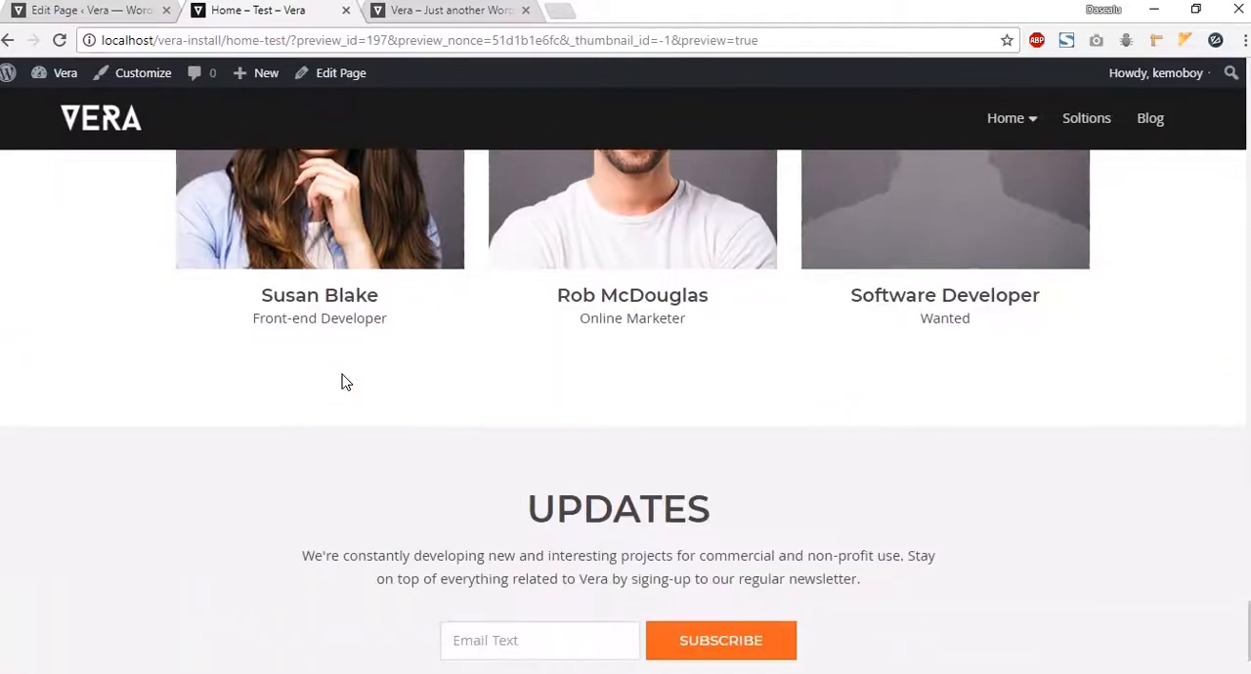
click(460, 14)
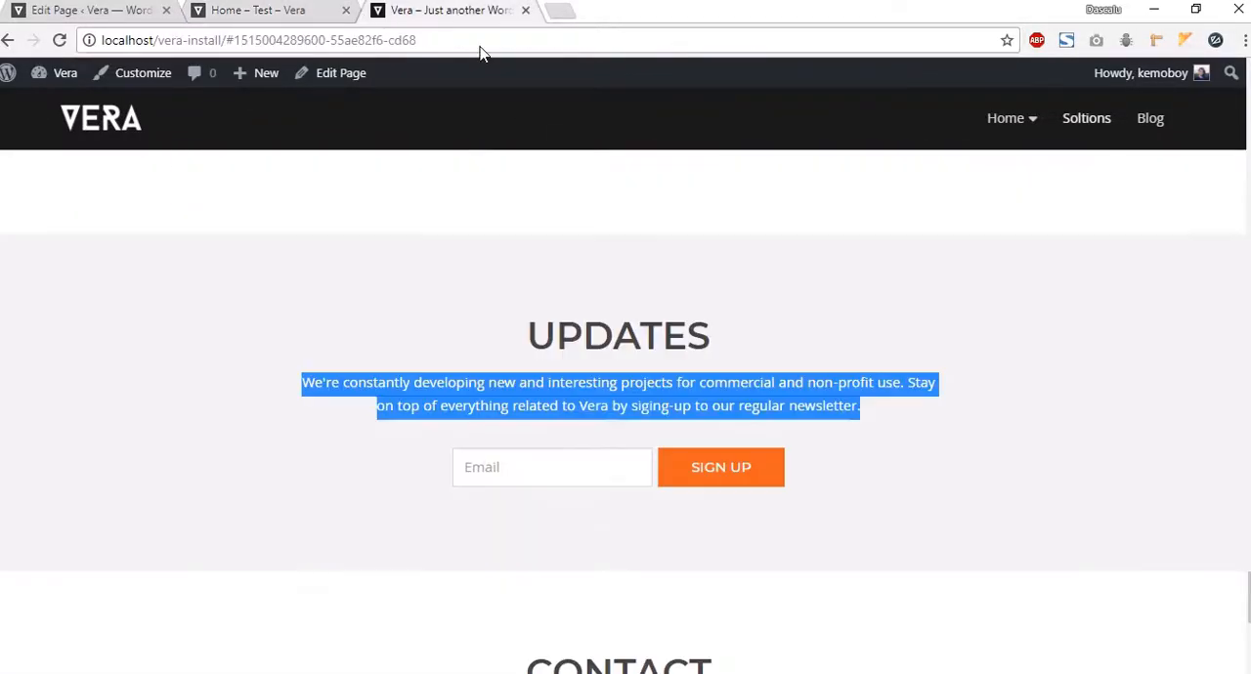
scroll(659, 573, down, 3)
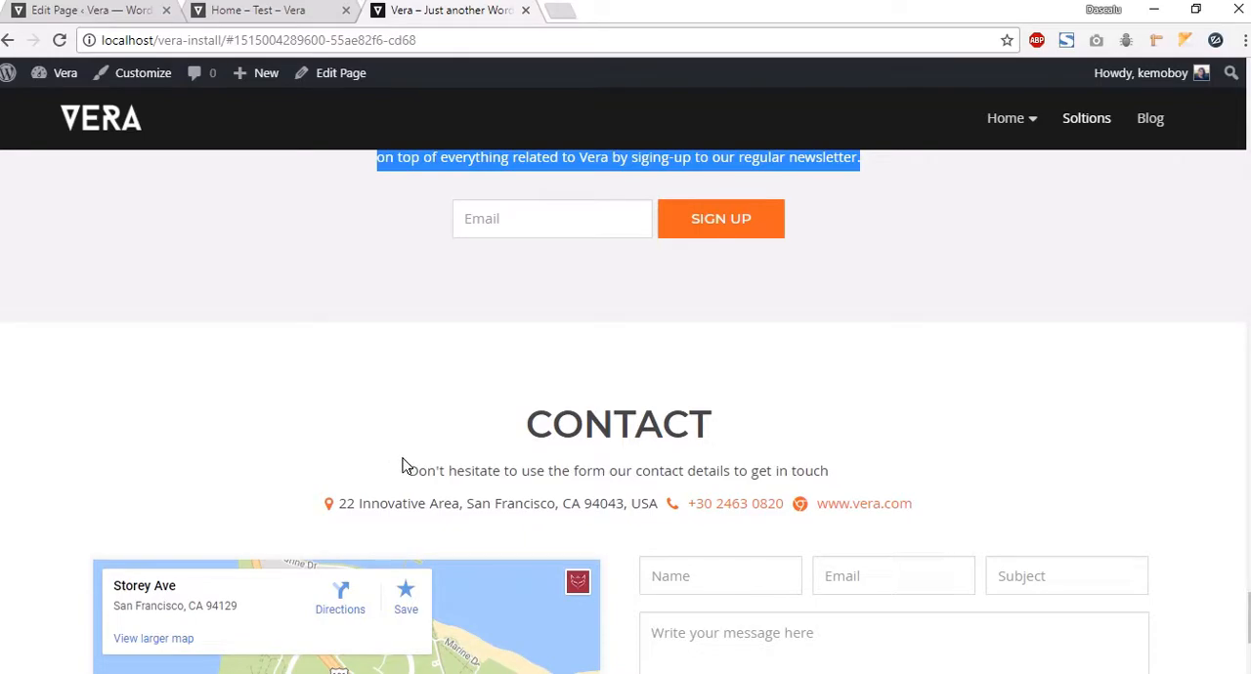
drag(496, 418, 769, 472)
click(593, 464)
scroll(478, 472, down, 1)
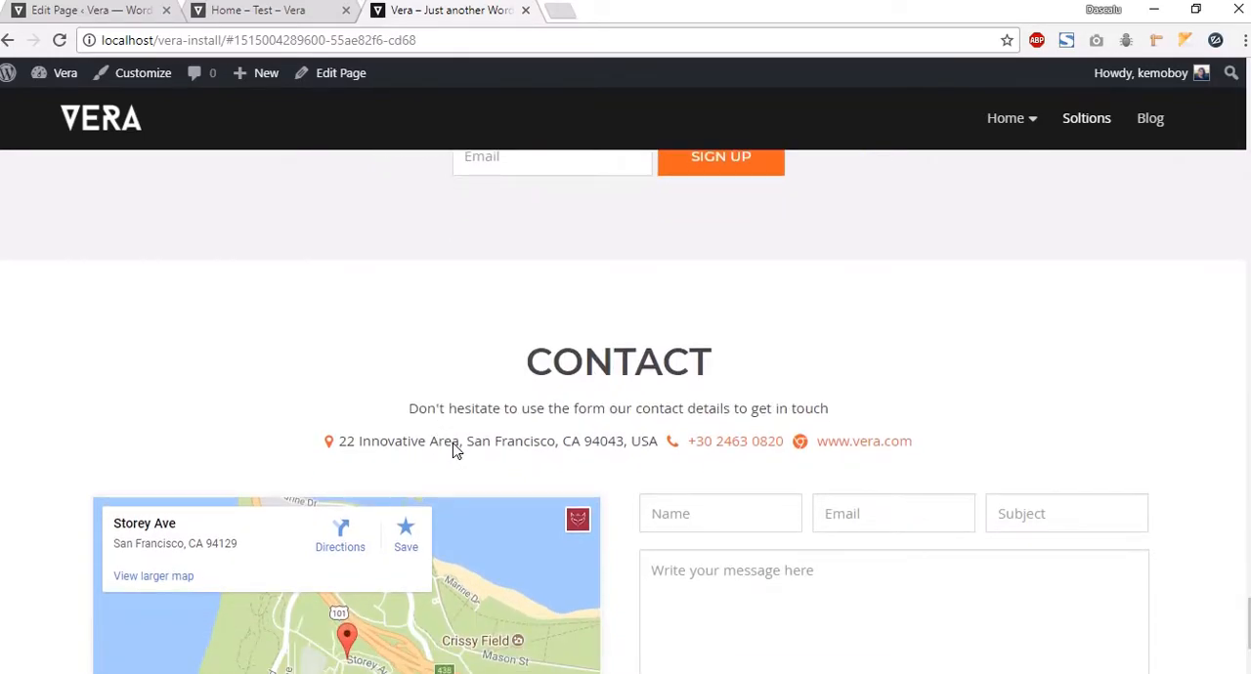
scroll(585, 497, down, 3)
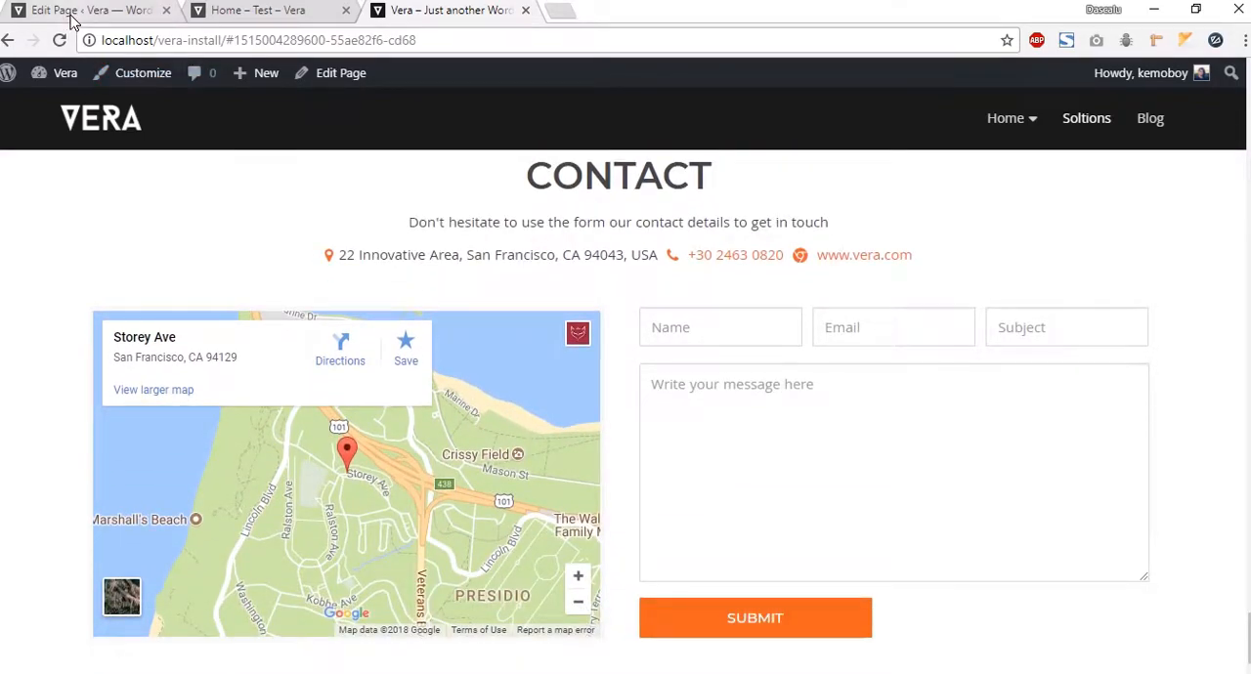
Step: Add a new row at the bottom of the page containing a nested inner row
click(39, 12)
click(554, 549)
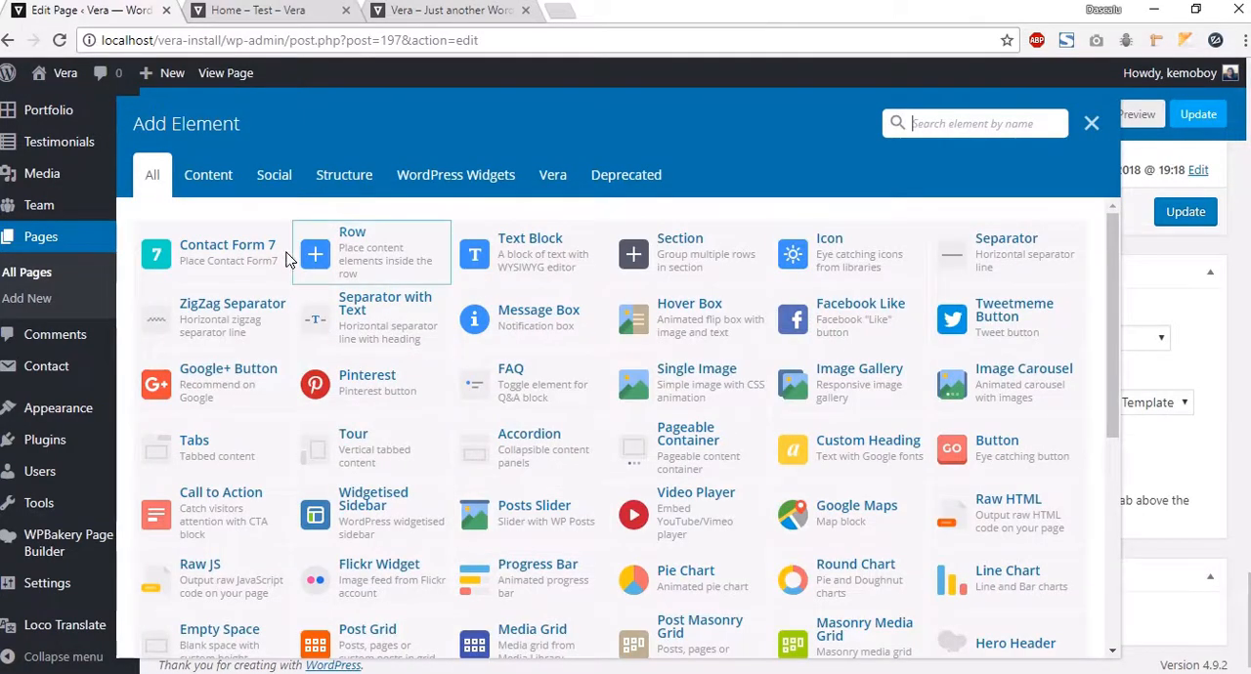
click(381, 262)
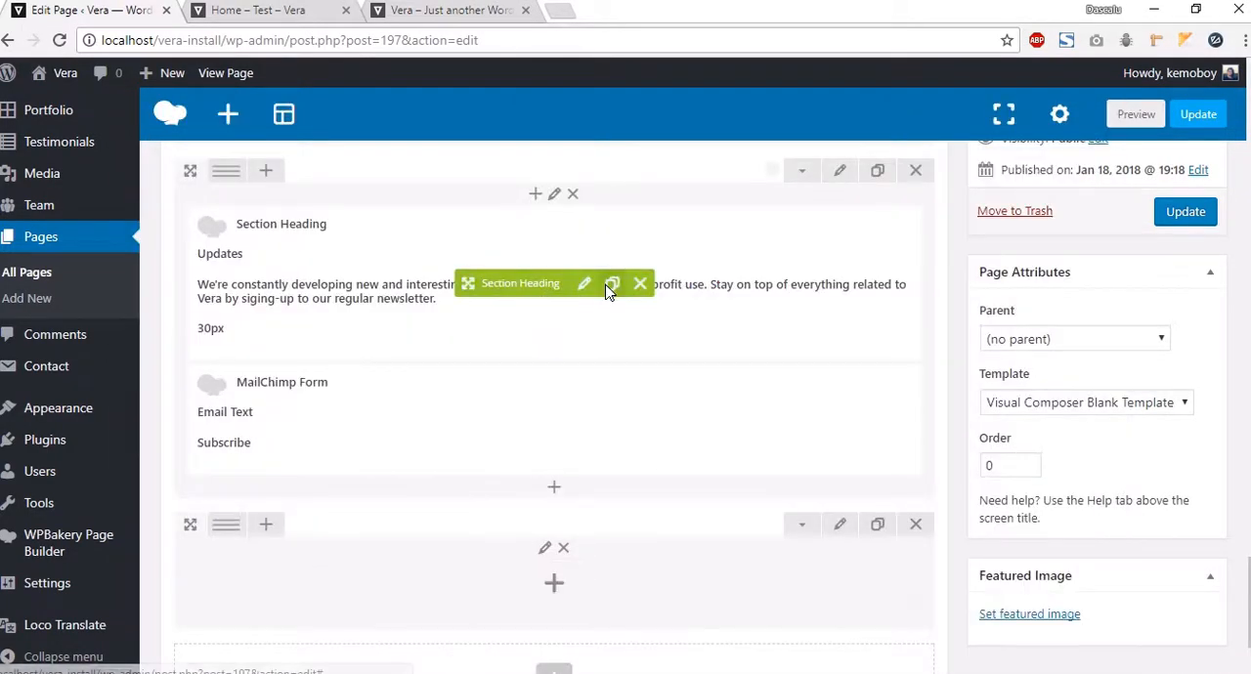
click(555, 578)
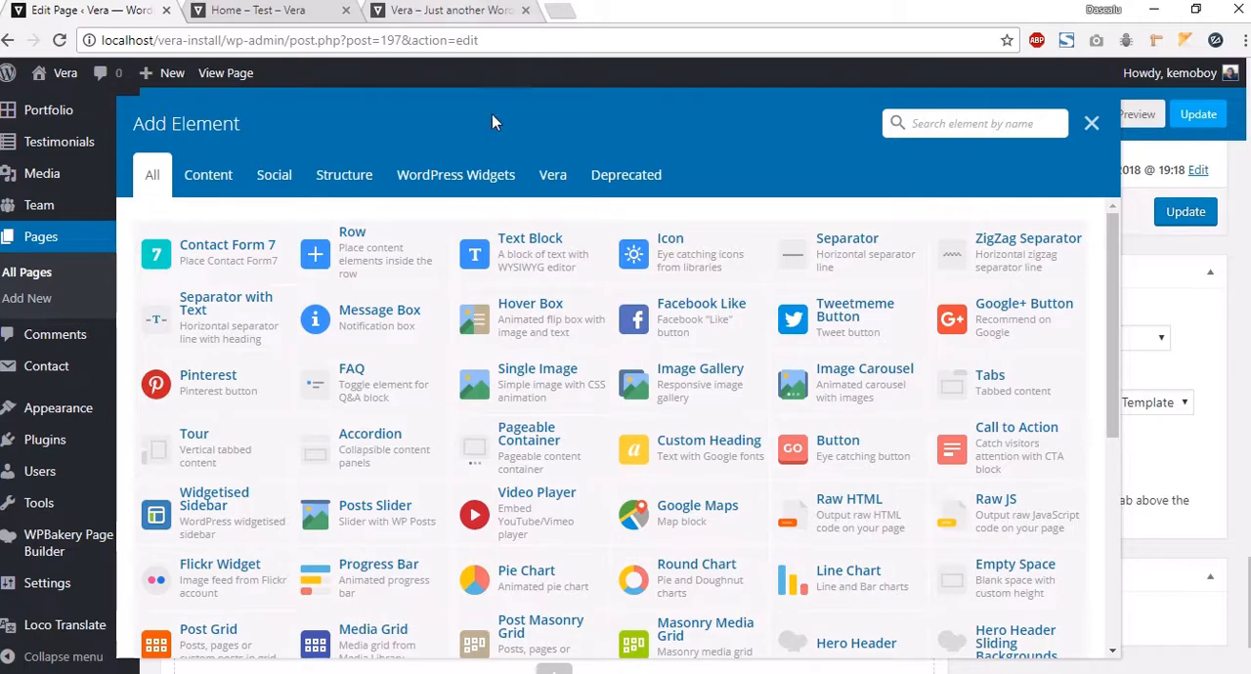
click(362, 266)
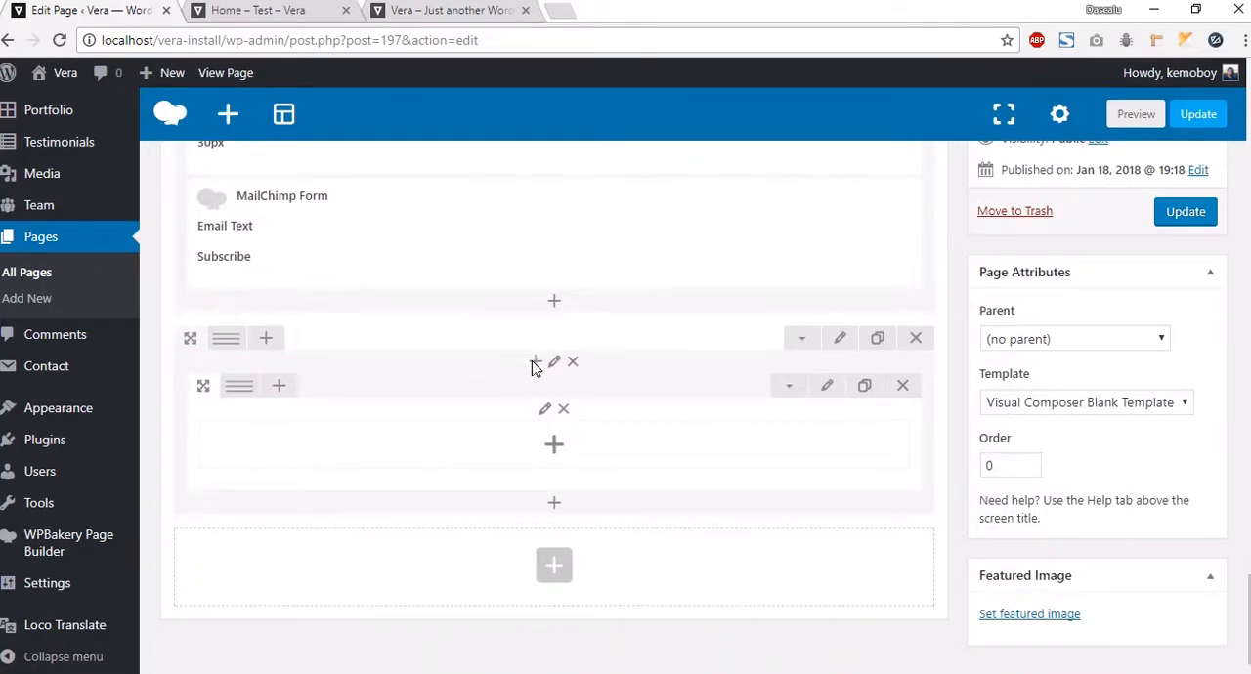
Step: Add a Section Heading element to the new row and title it "Contact"
click(534, 362)
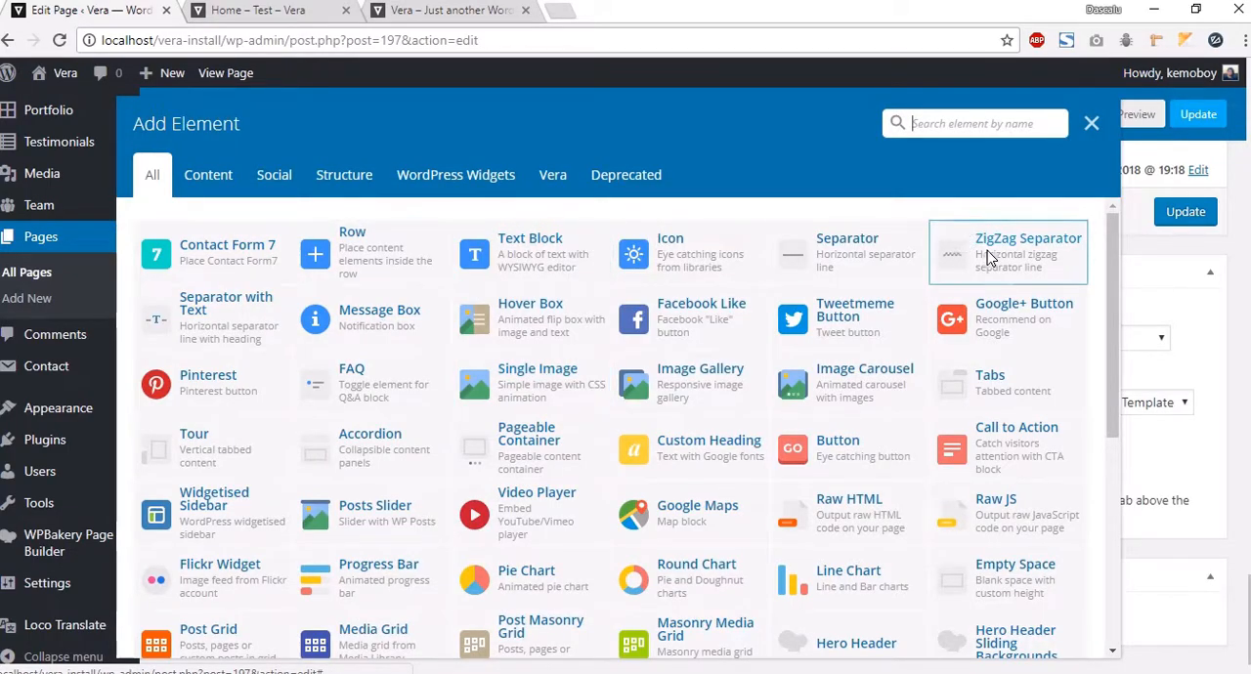
click(535, 172)
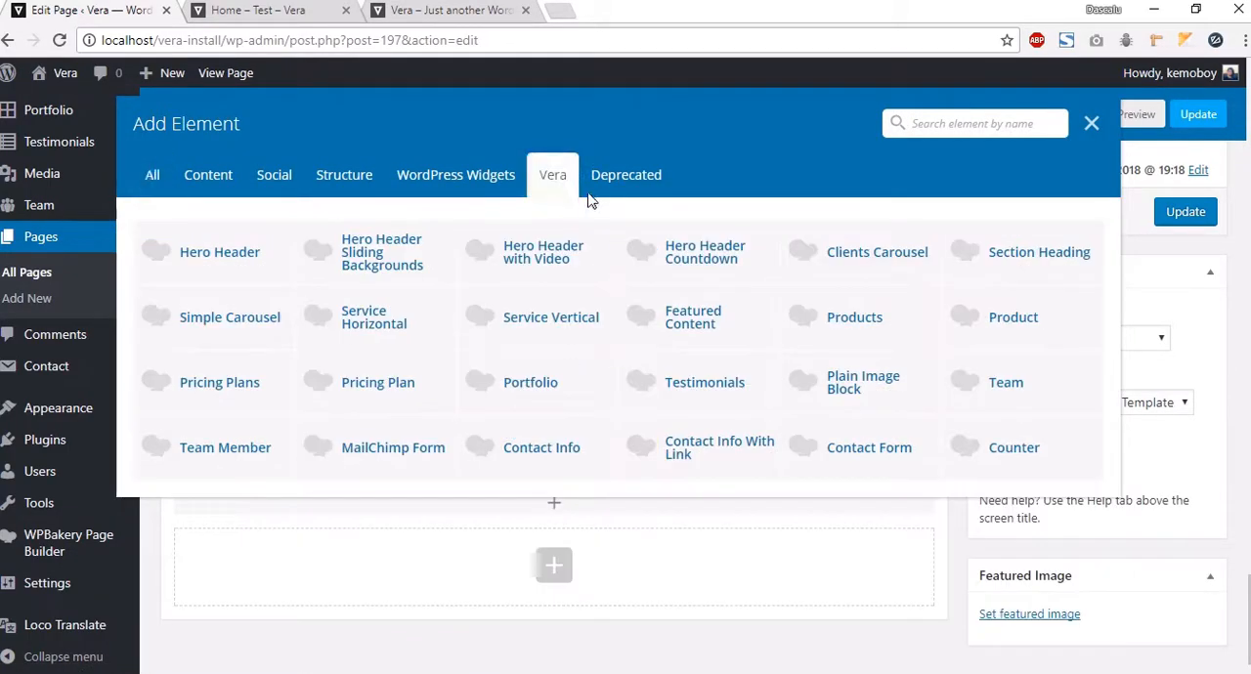
click(978, 274)
click(709, 257)
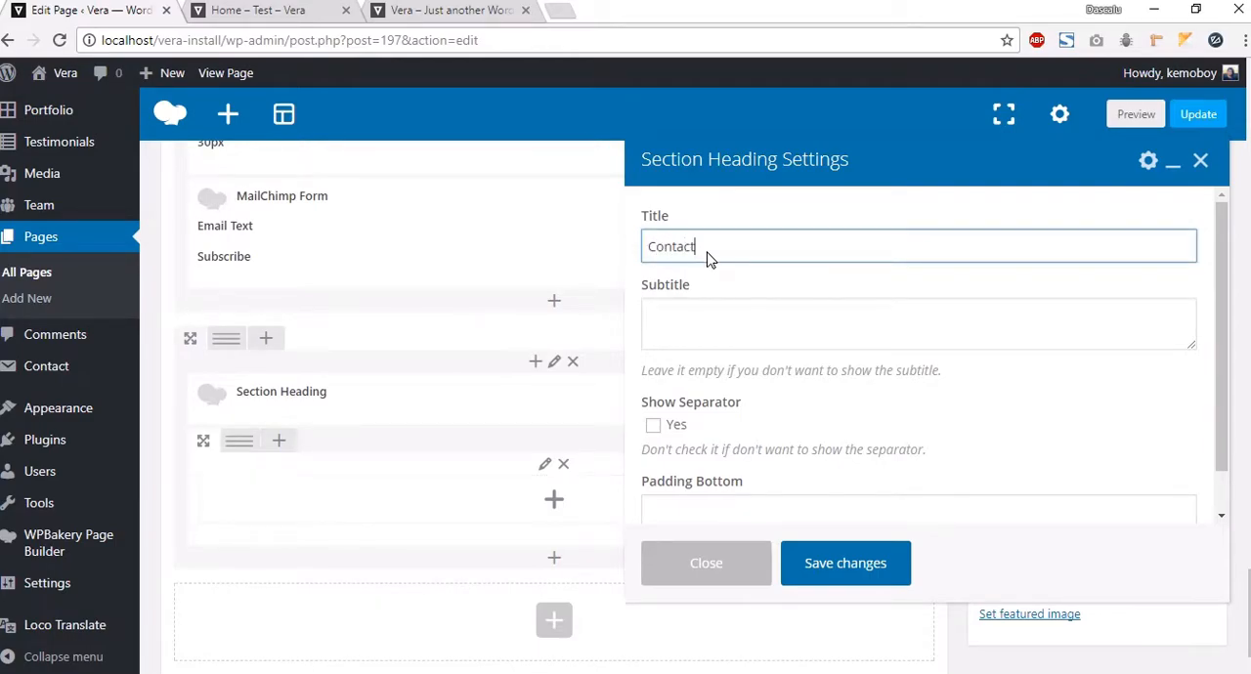
click(684, 353)
click(723, 306)
Step: Copy the demo's Contact subtitle and paste it as the heading's subtitle, then save the heading
click(430, 12)
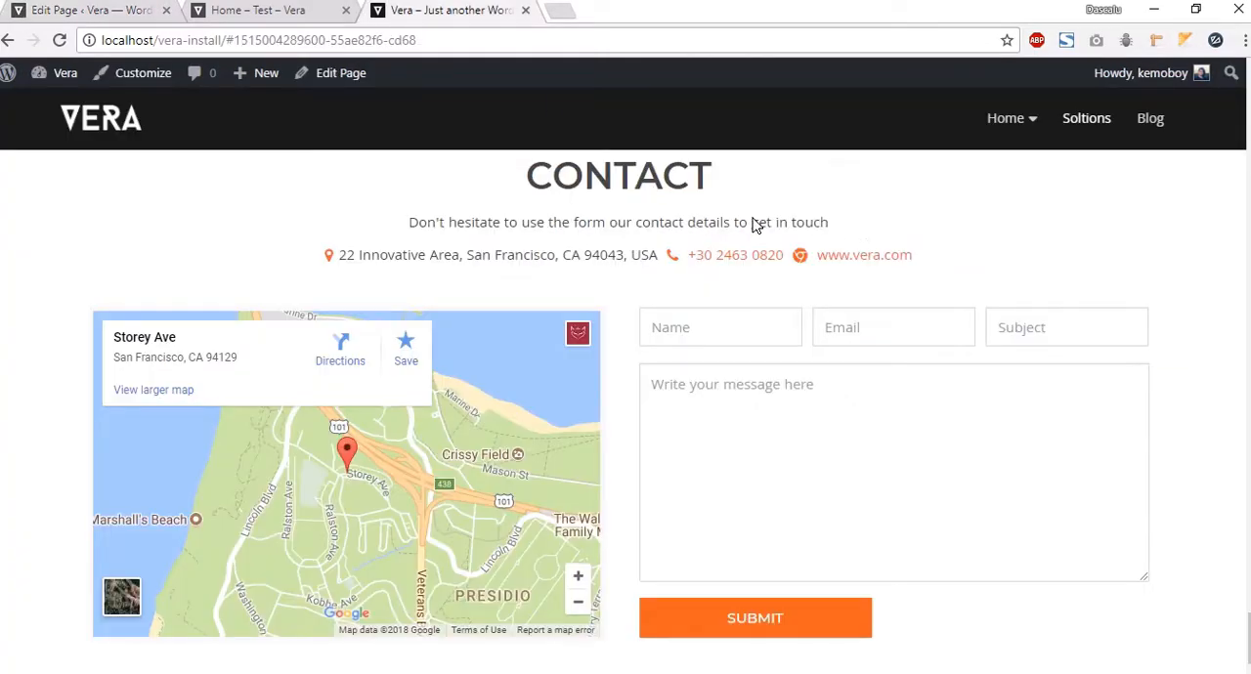
drag(833, 228, 411, 223)
key(ctrl+c)
click(88, 10)
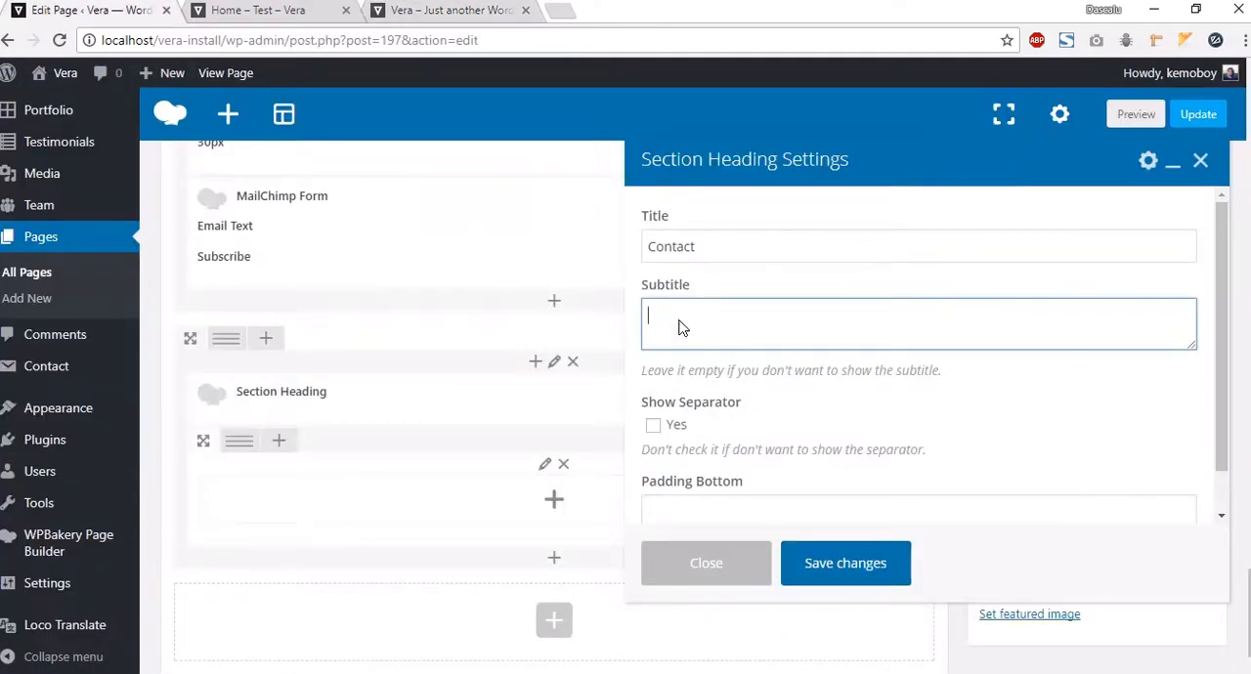
key(ctrl+v)
click(847, 564)
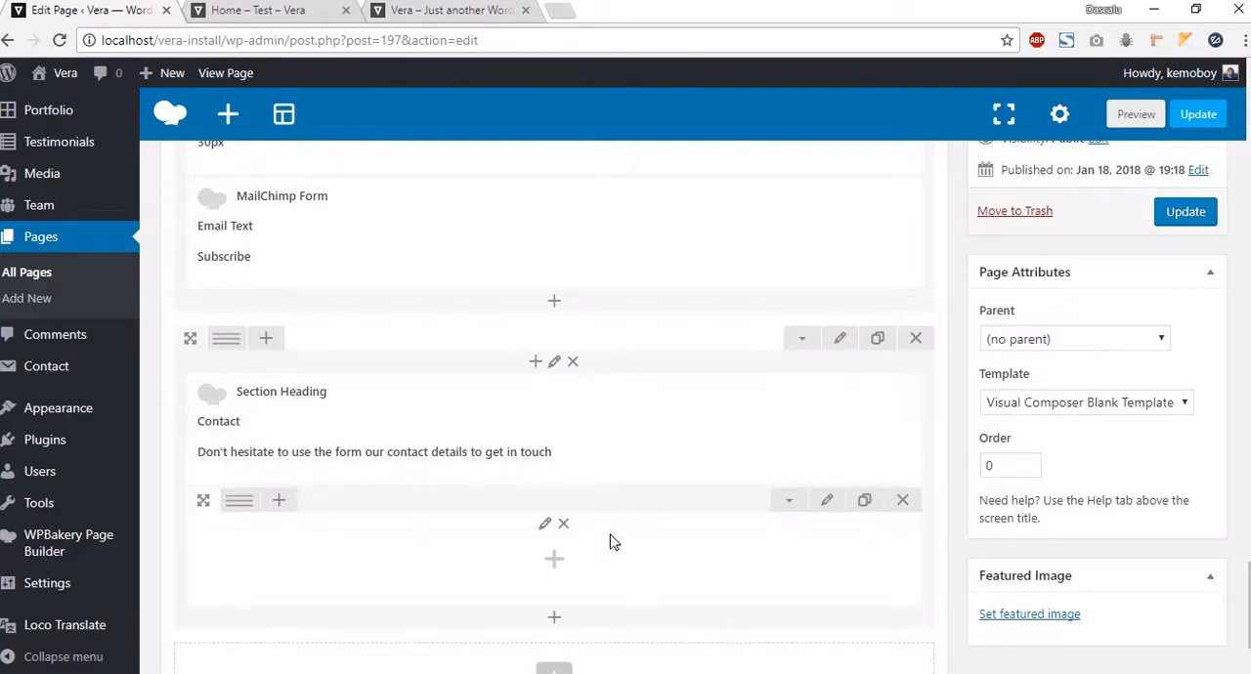
Step: Add a Contact Info element with text "Adsress, some address no.78" and a map-marker icon
mouse_move(563, 456)
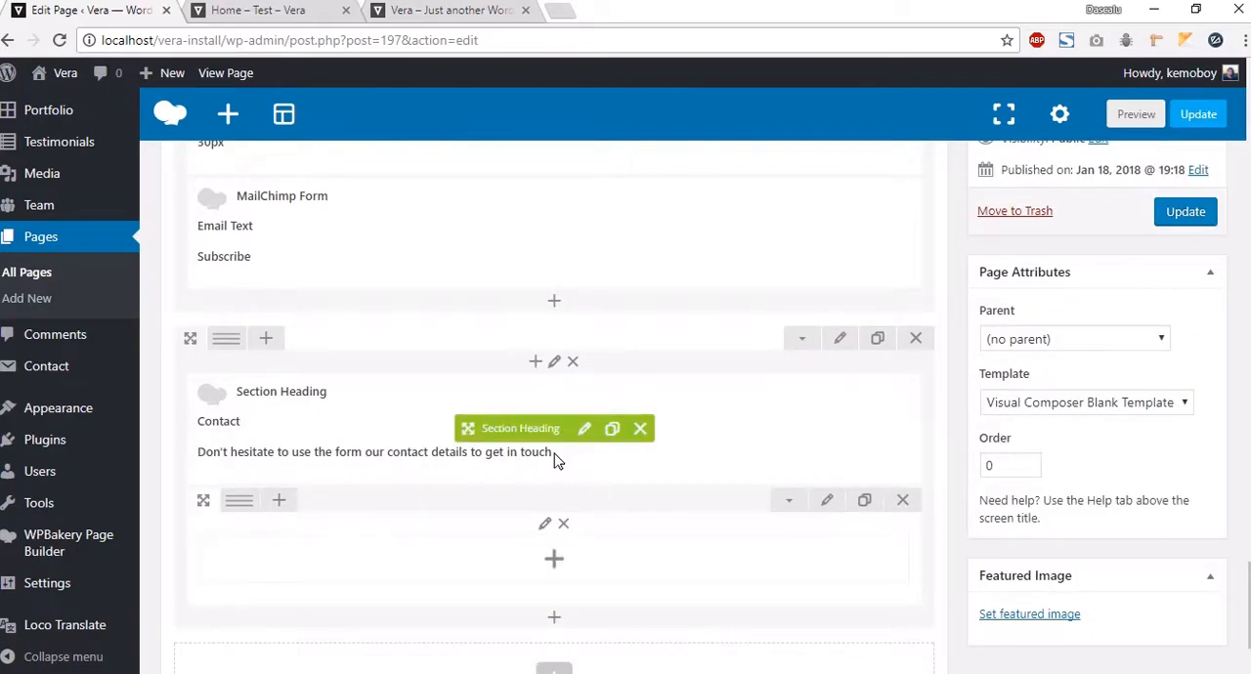
click(435, 10)
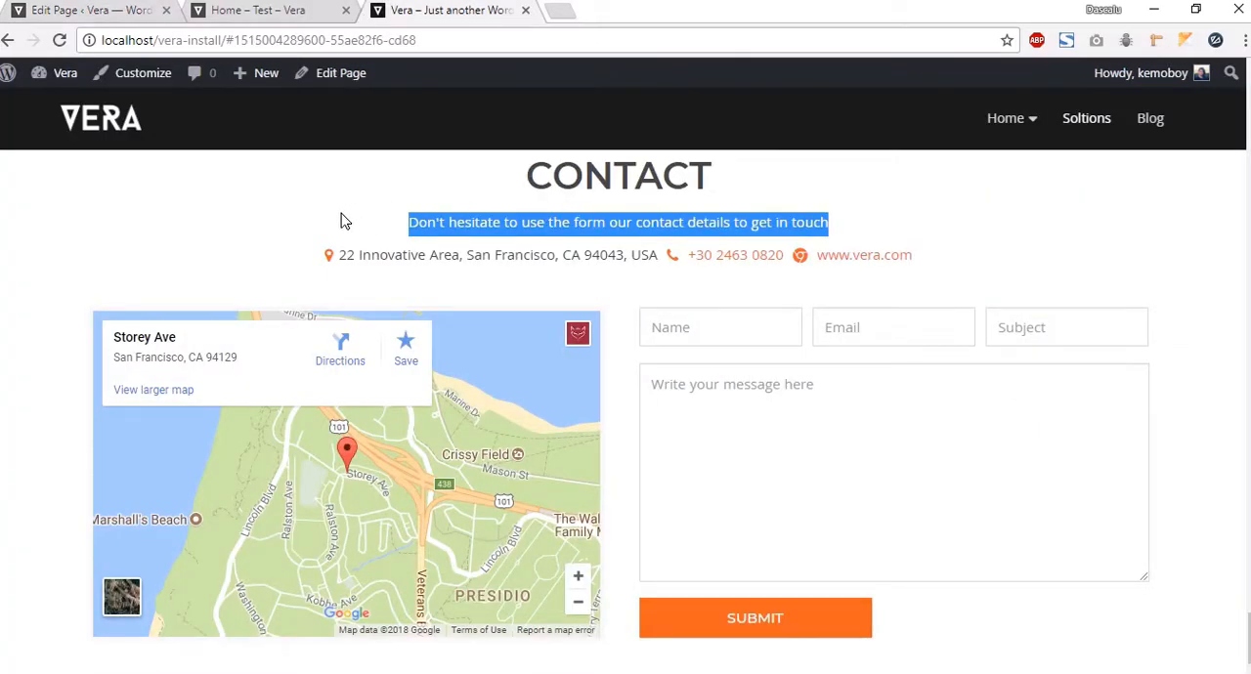
click(73, 10)
scroll(532, 410, down, 1)
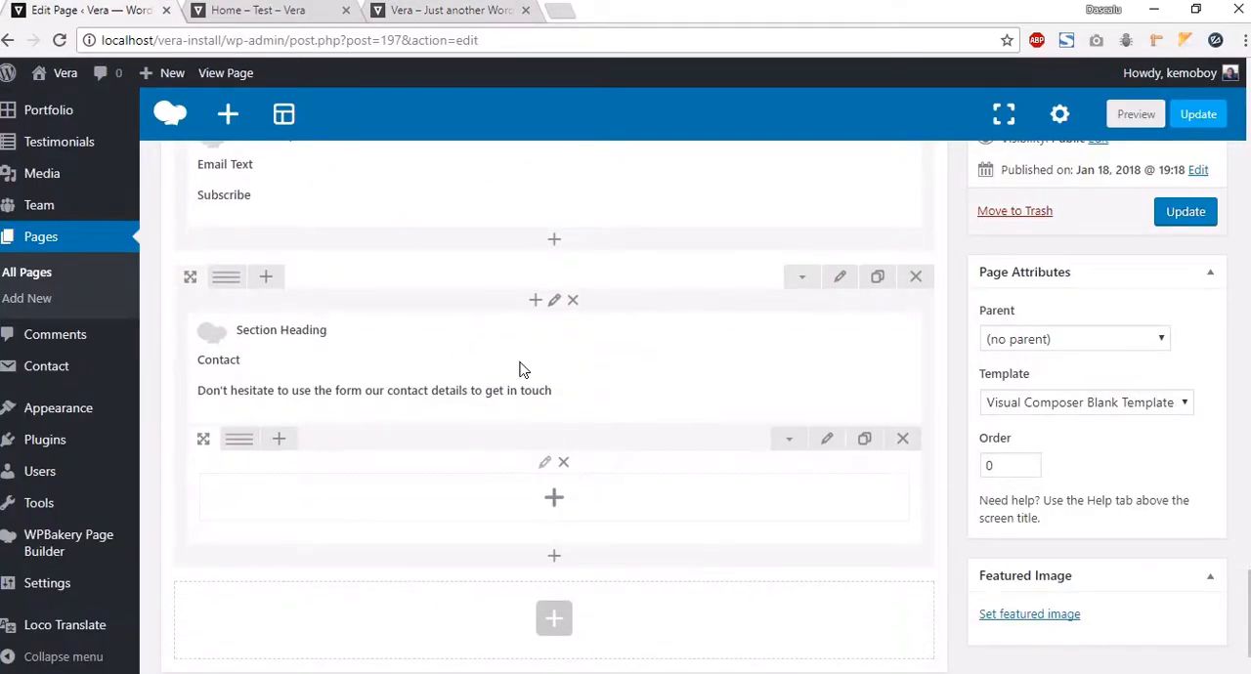
click(533, 301)
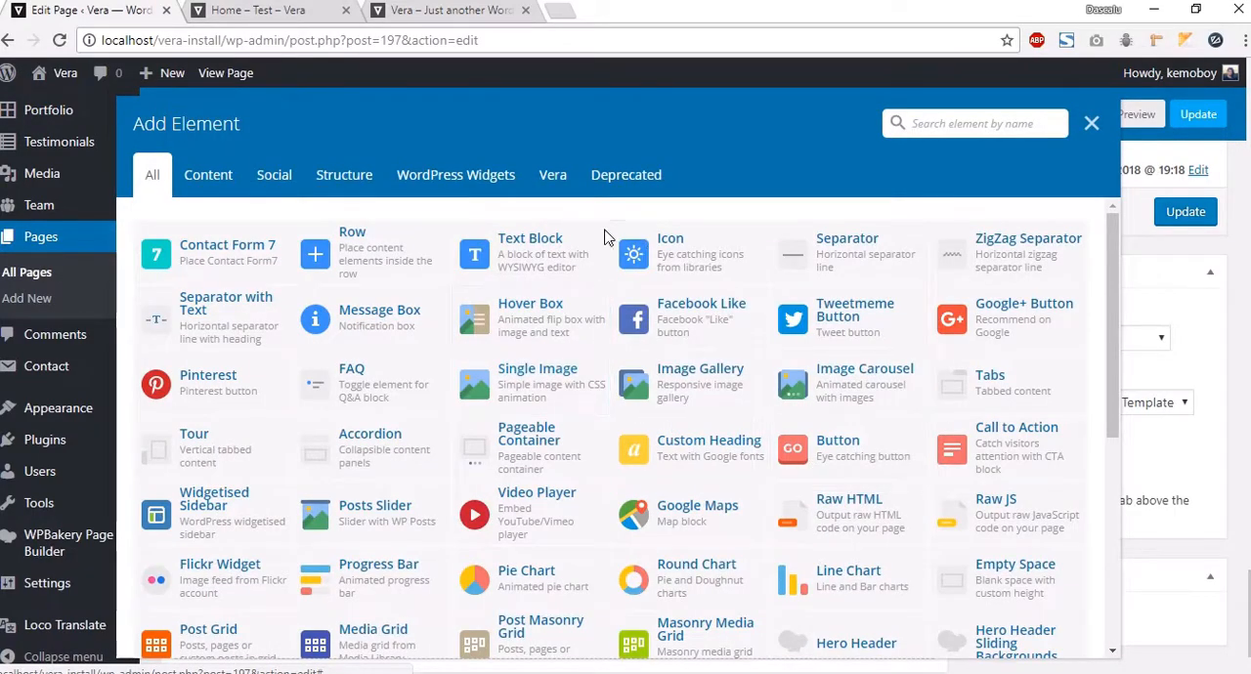
click(558, 188)
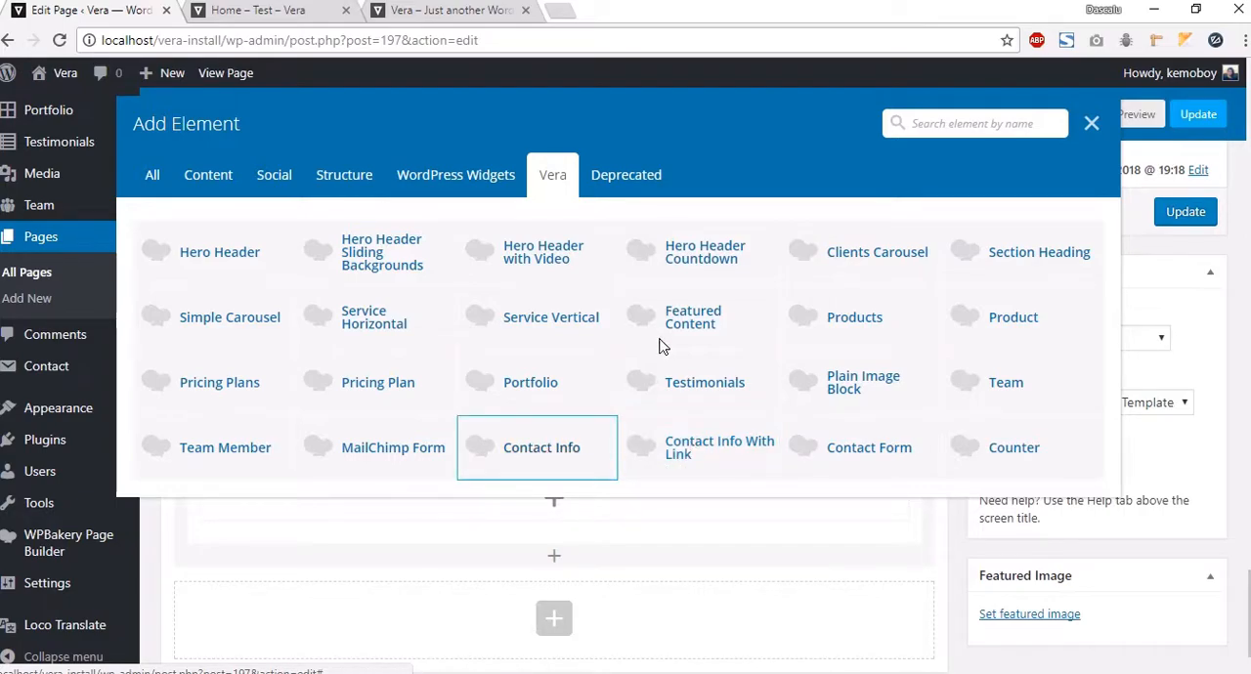
click(699, 252)
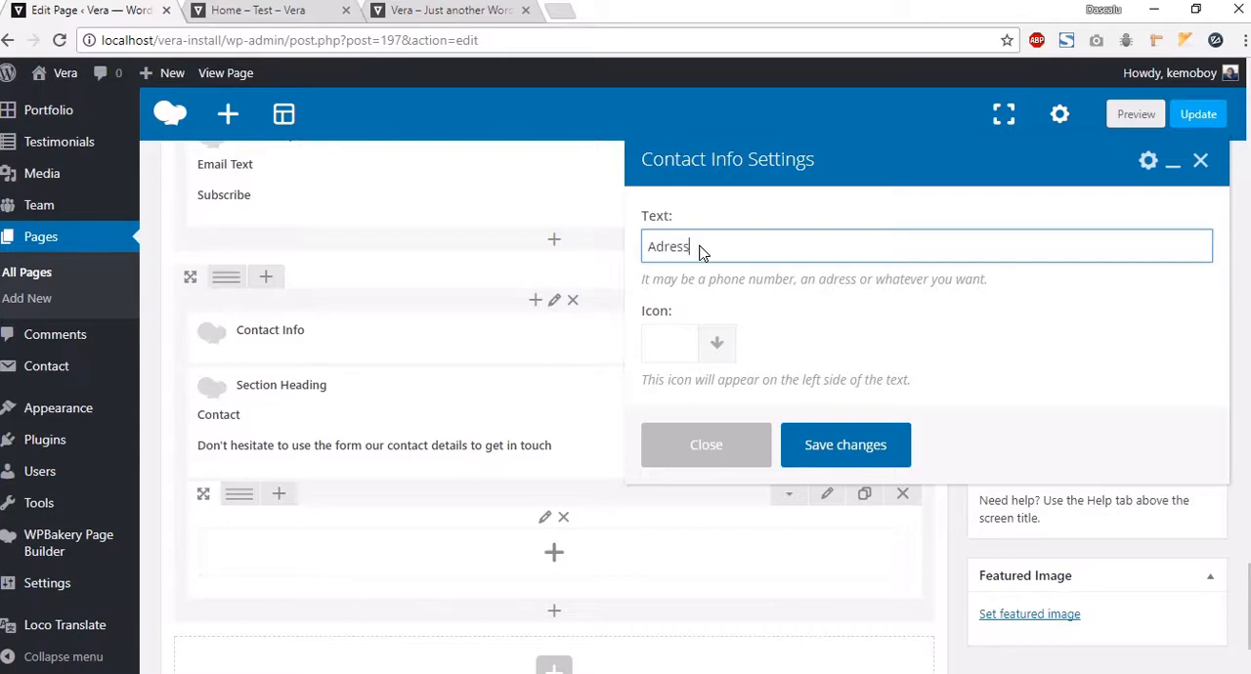
text(Adsress, some address no.78)
click(724, 344)
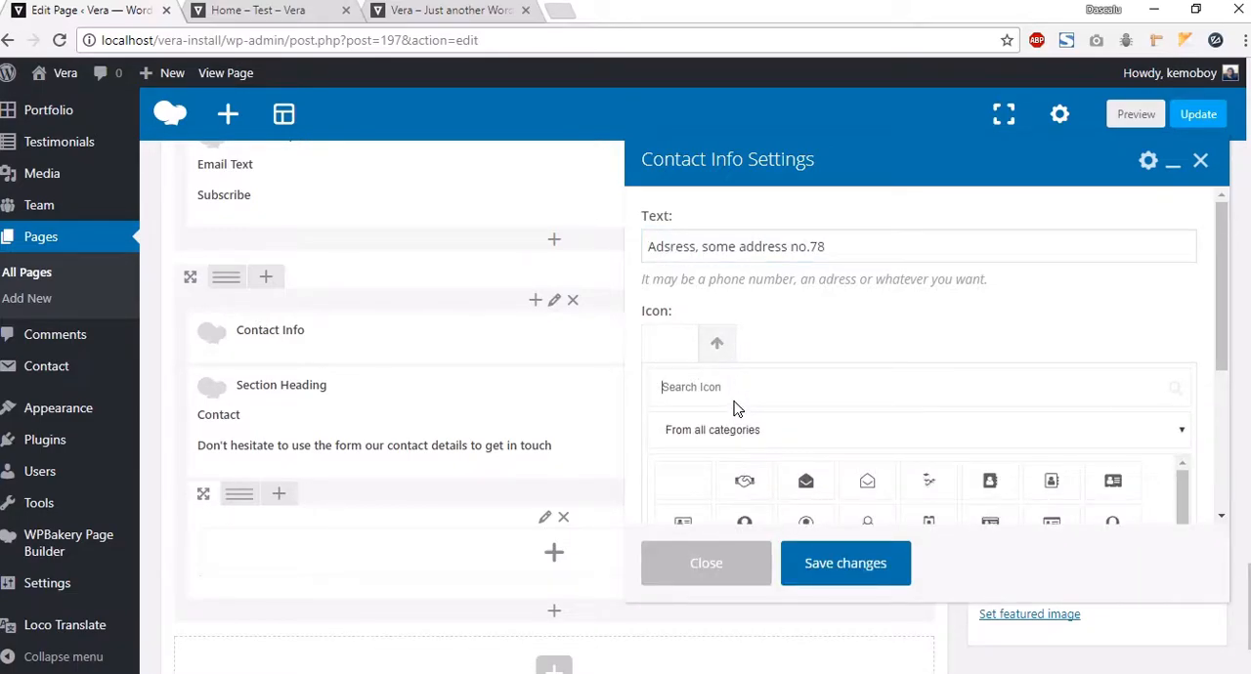
text(Pin)
click(744, 483)
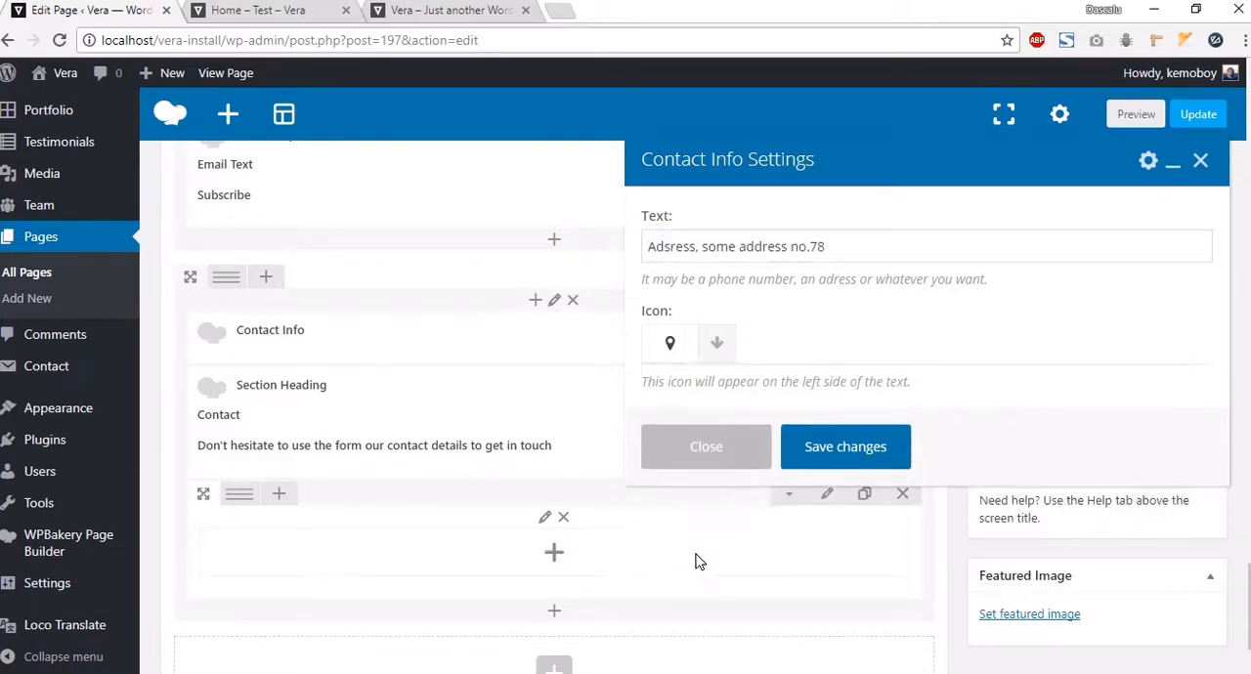
click(864, 457)
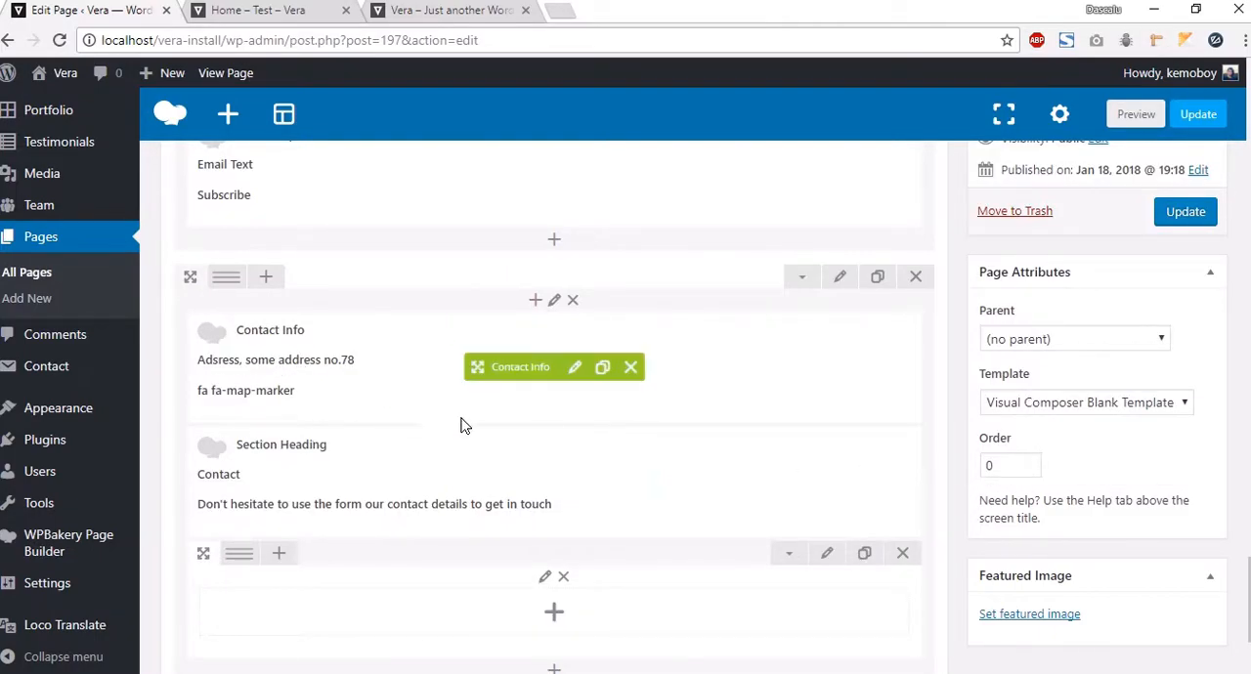
Step: Move the Contact Info element below the Contact section heading
mouse_move(508, 413)
mouse_down()
mouse_move(474, 474)
mouse_move(471, 516)
mouse_up()
scroll(581, 441, down, 2)
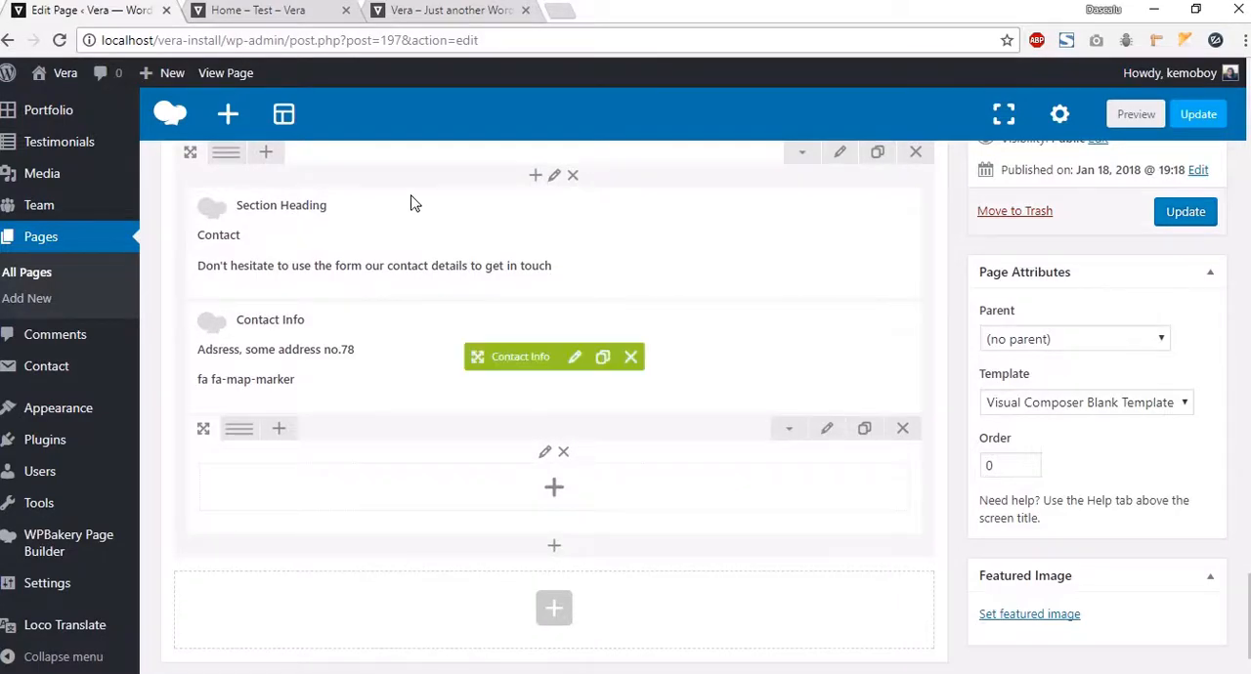
click(534, 175)
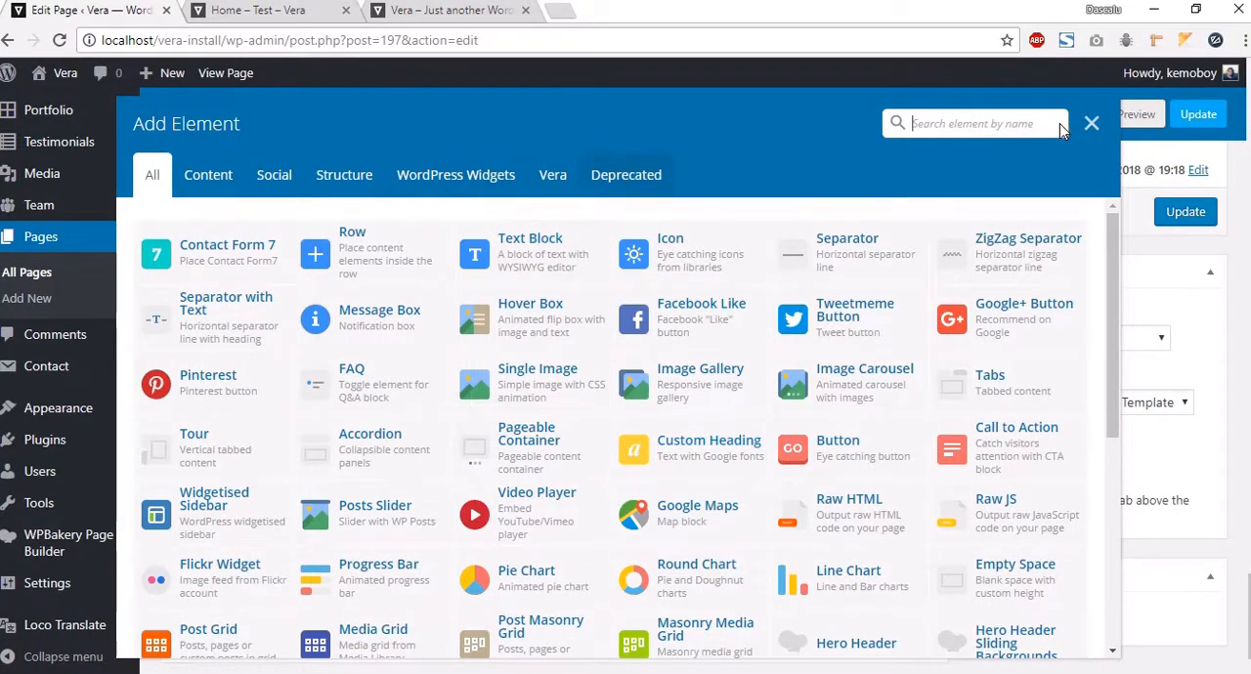
click(1095, 123)
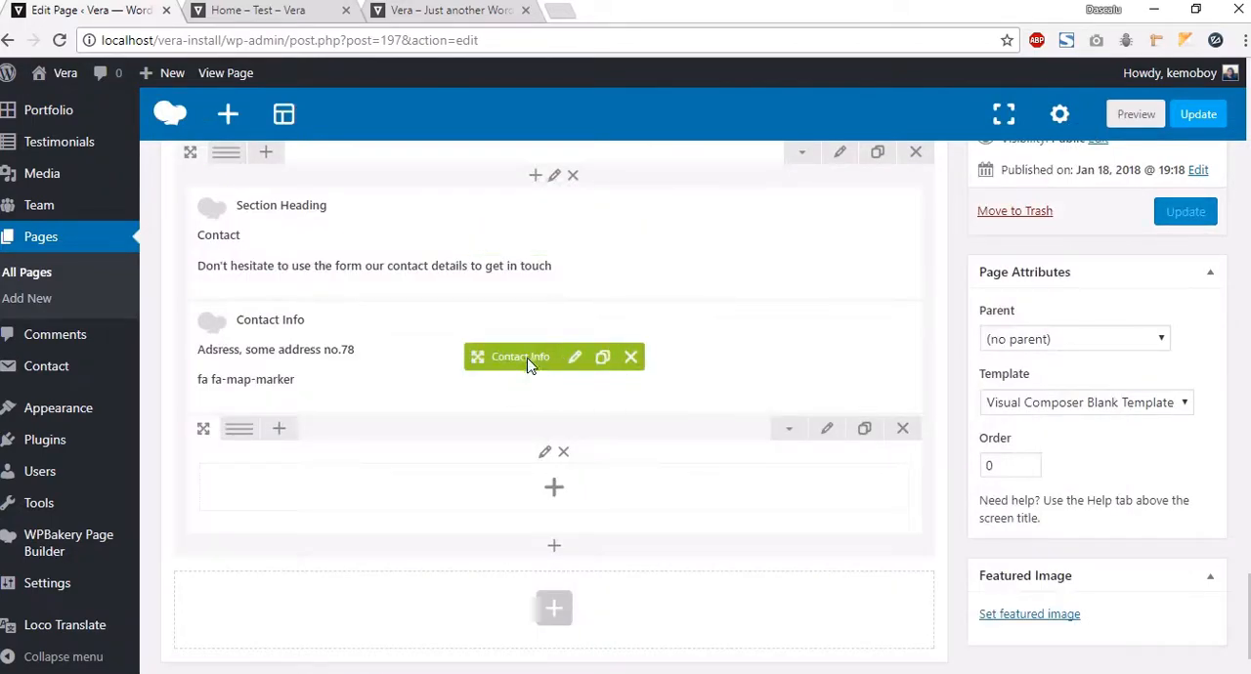
Step: Duplicate the Contact Info element and set the copy's text to "Second Address no.8"
click(603, 358)
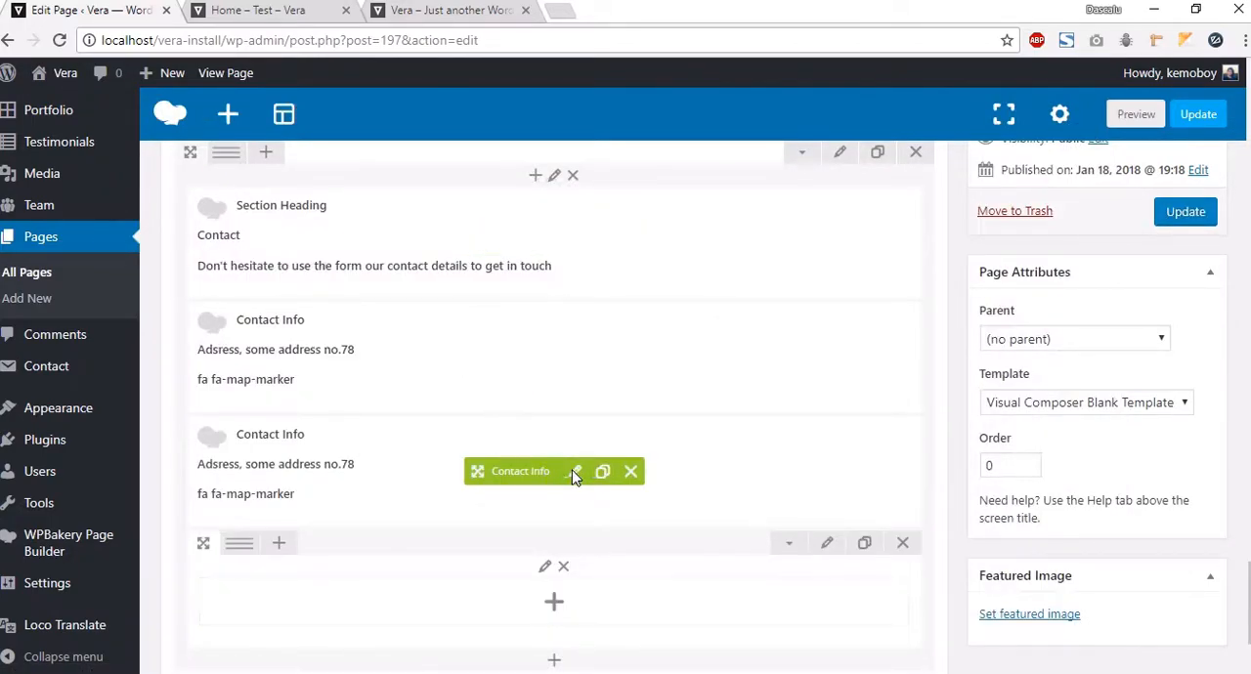
click(575, 471)
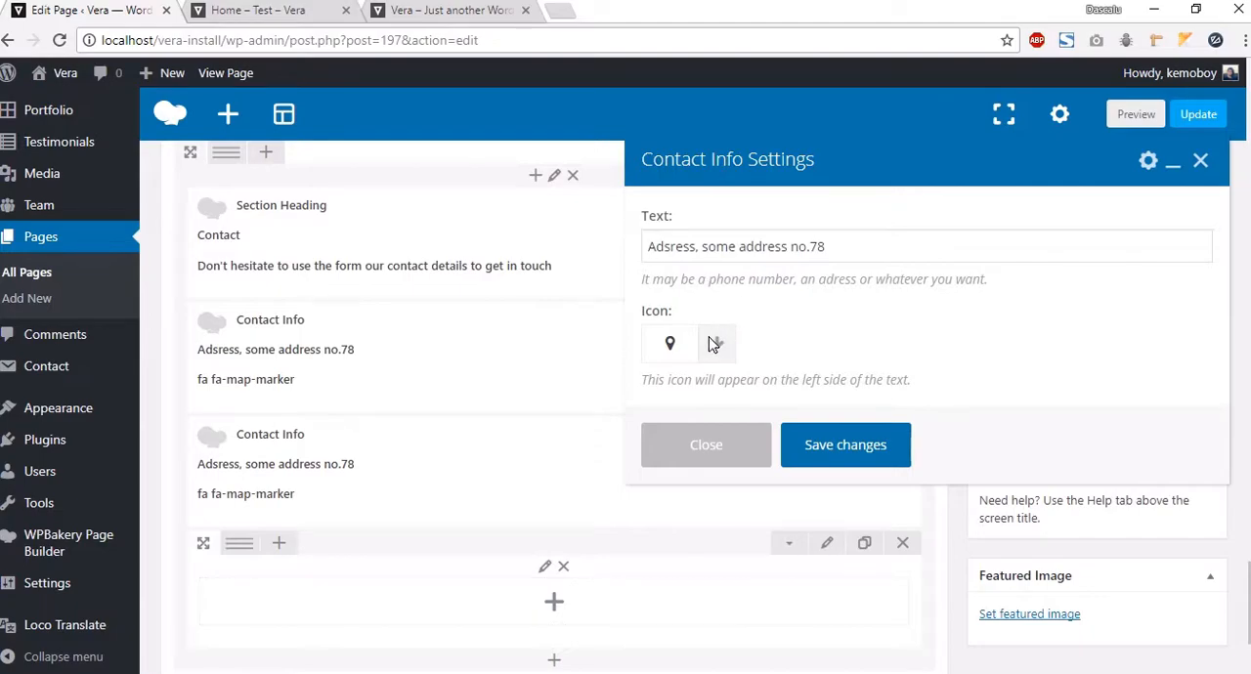
drag(853, 259, 665, 249)
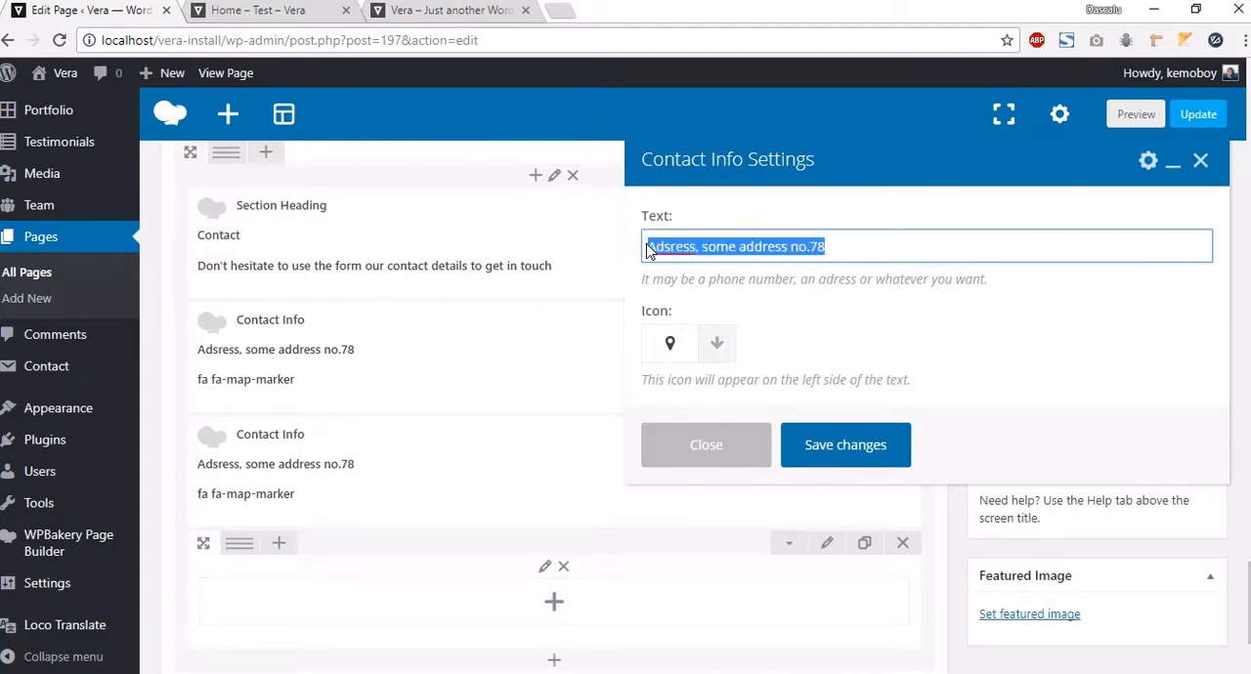
click(493, 11)
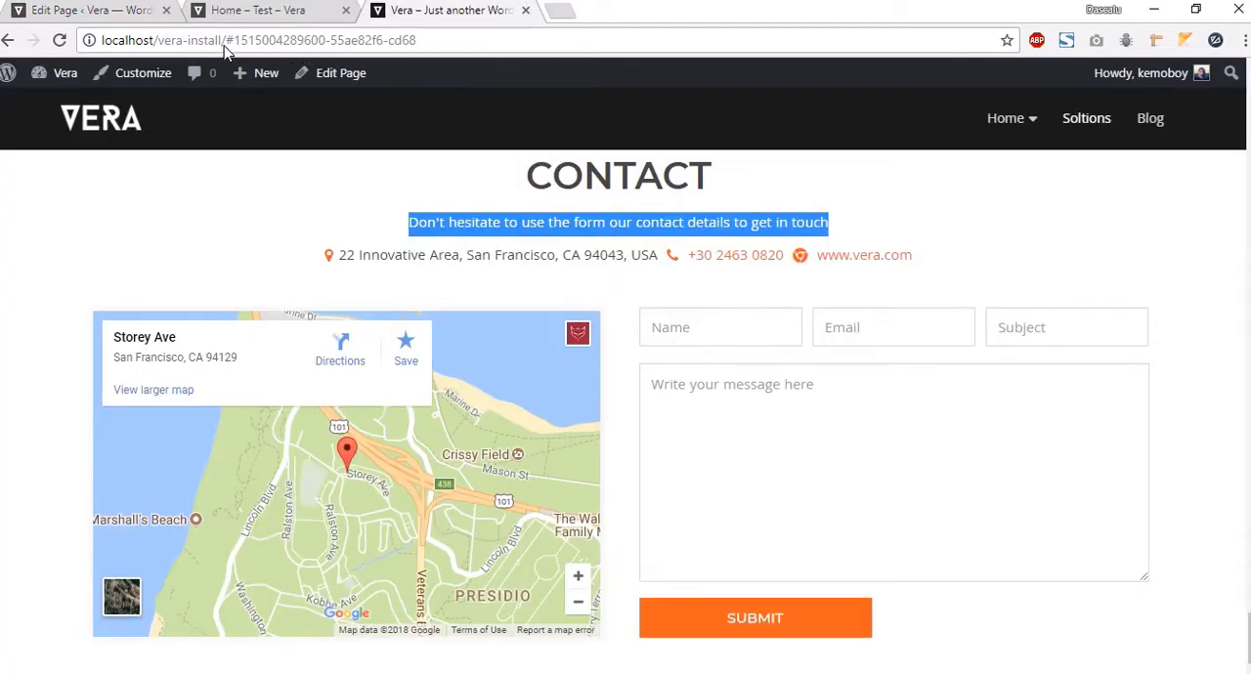
click(93, 11)
text(Second Address no.8)
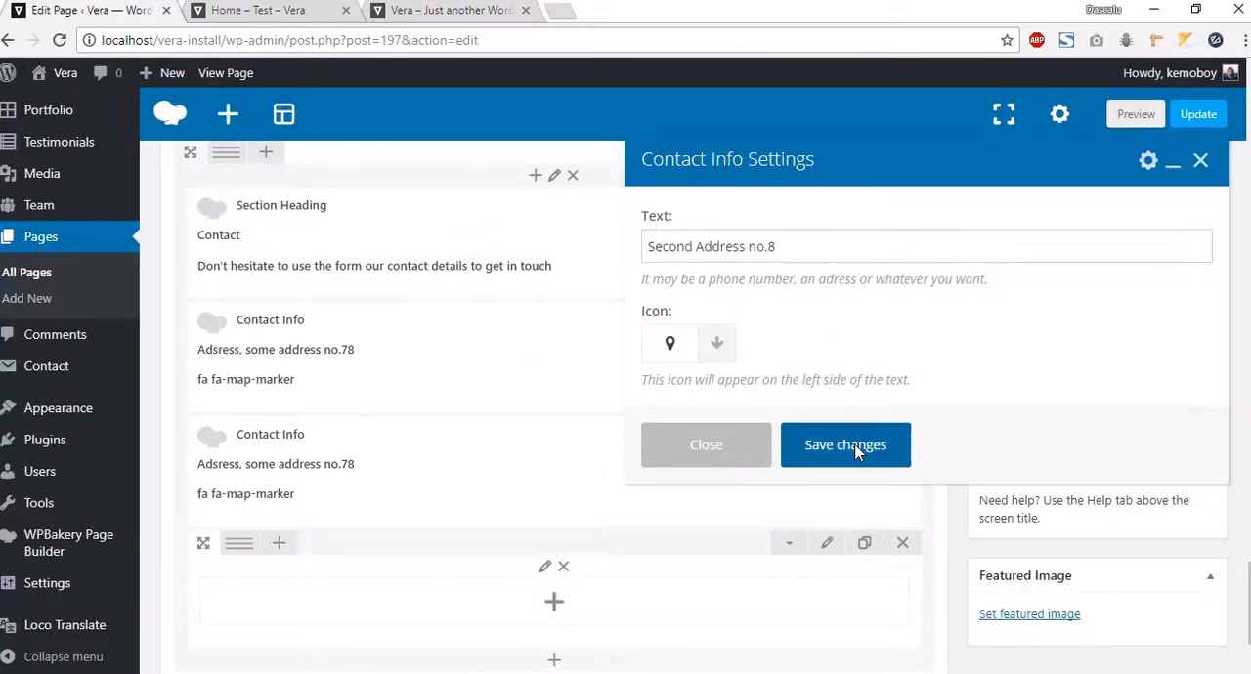
click(844, 442)
Step: Add a Contact Info With Link element and enter a placeholder e-mail address as its text
click(535, 175)
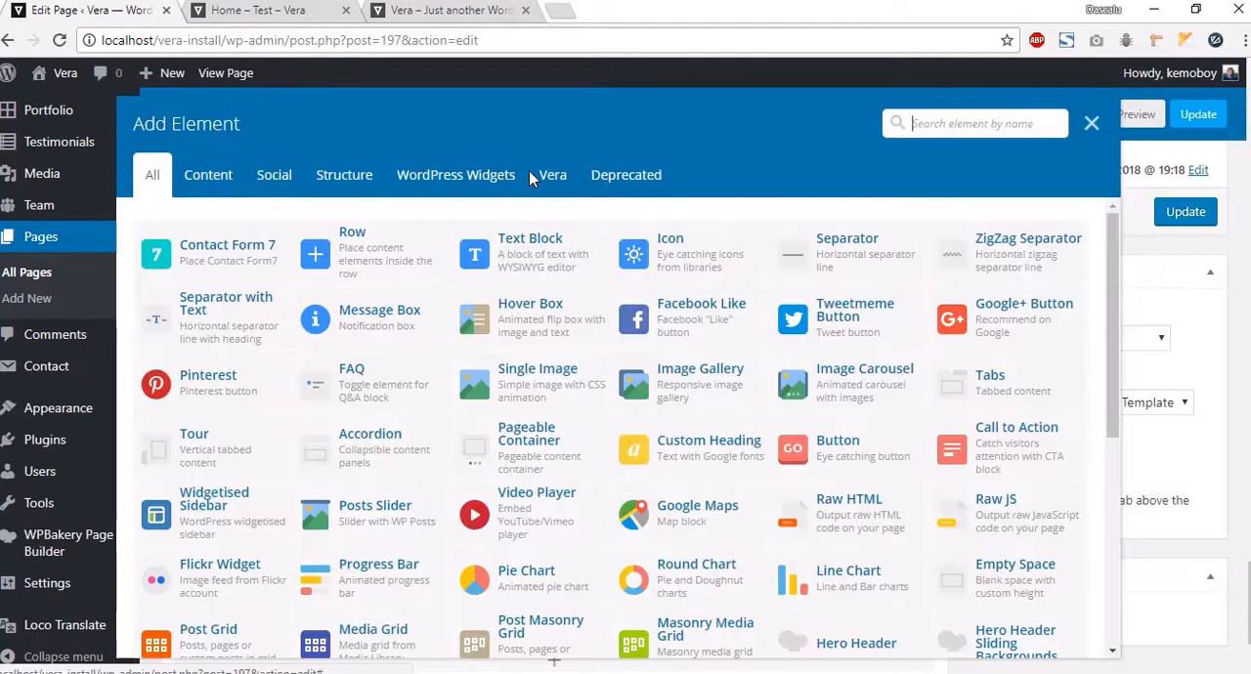
click(547, 175)
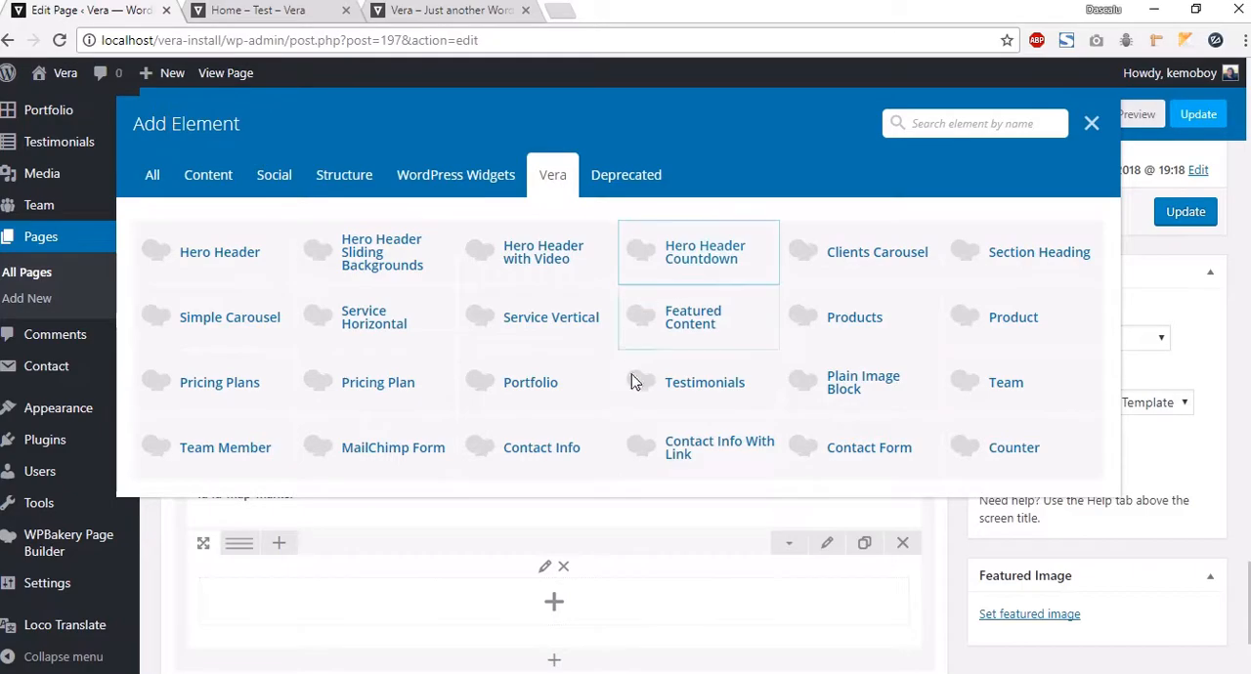
click(707, 451)
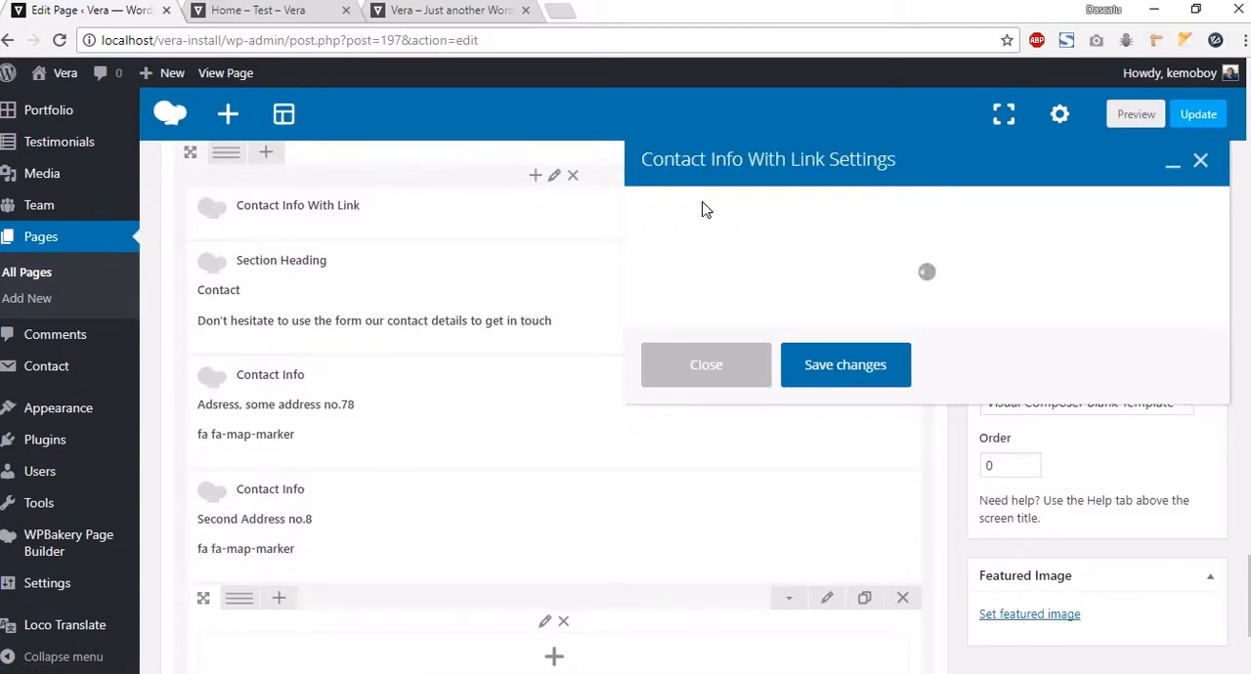
click(673, 252)
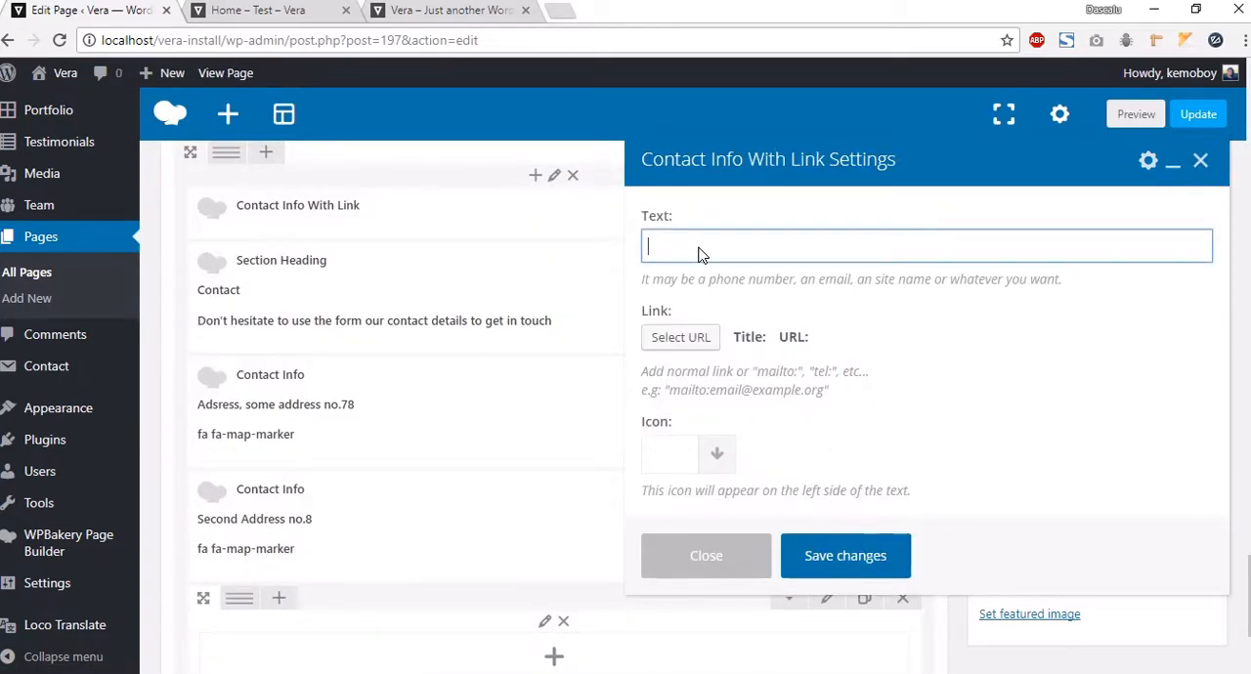
text(ema)
text(ema)
text(il@email.com)
double_click(775, 372)
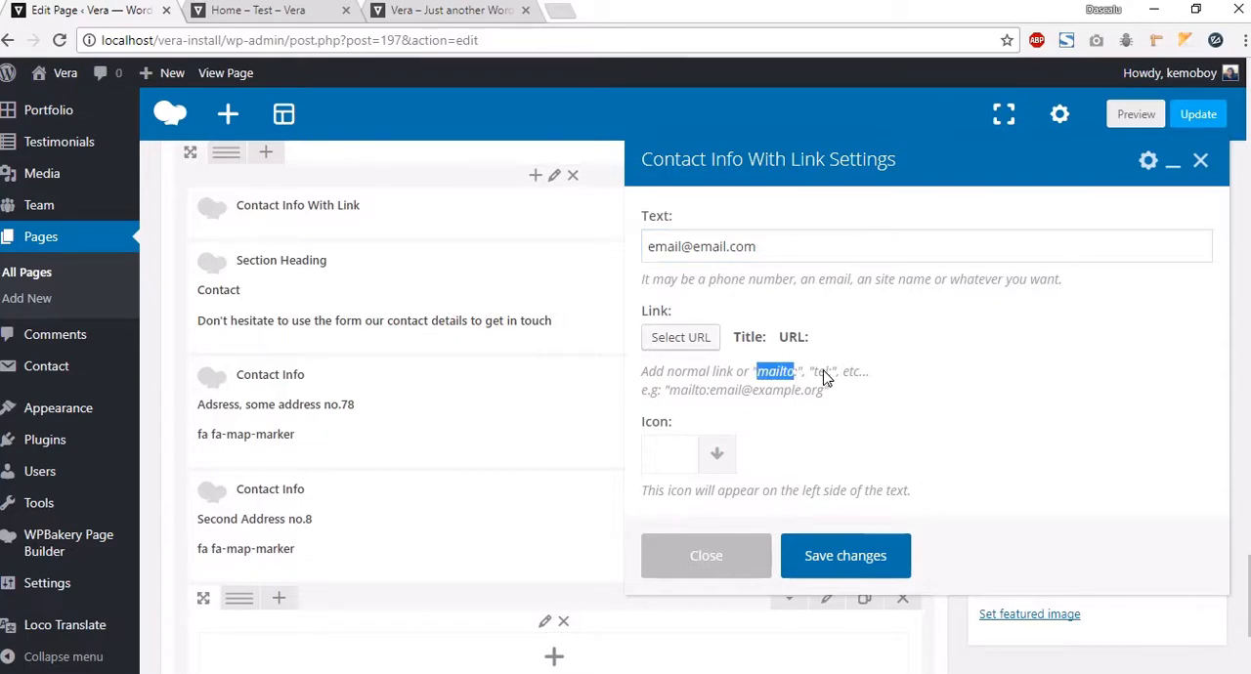
double_click(819, 371)
drag(668, 391, 826, 398)
key(ctrl+c)
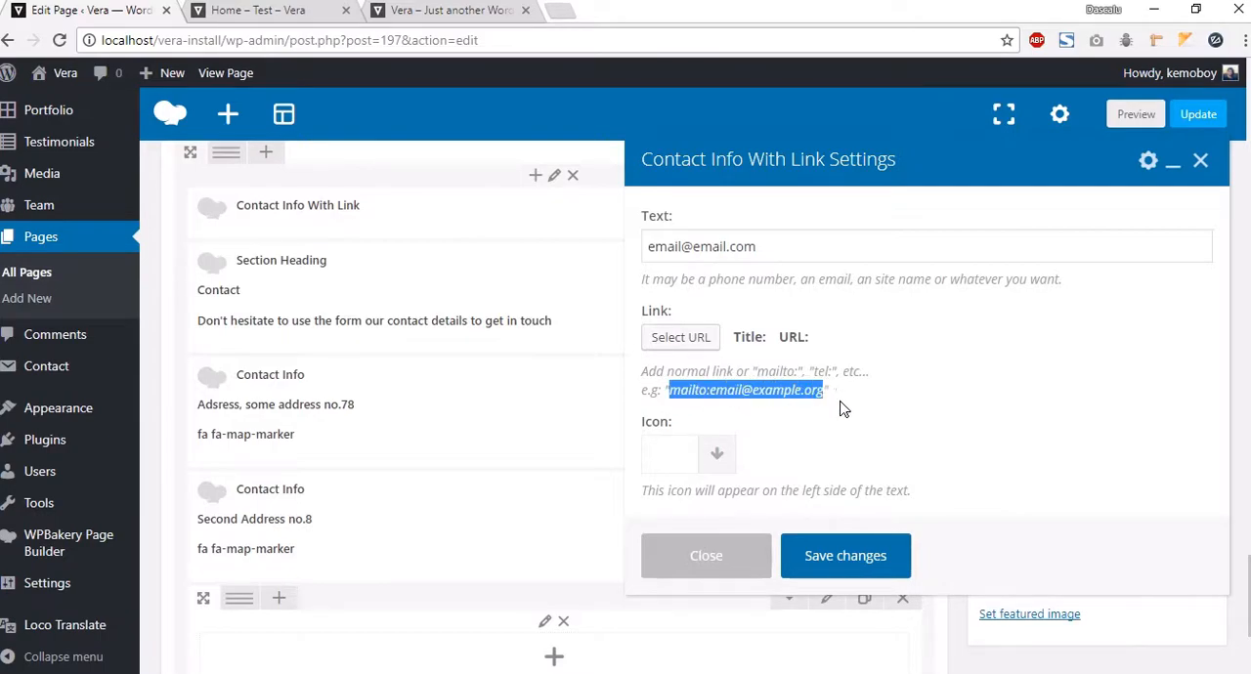
click(681, 338)
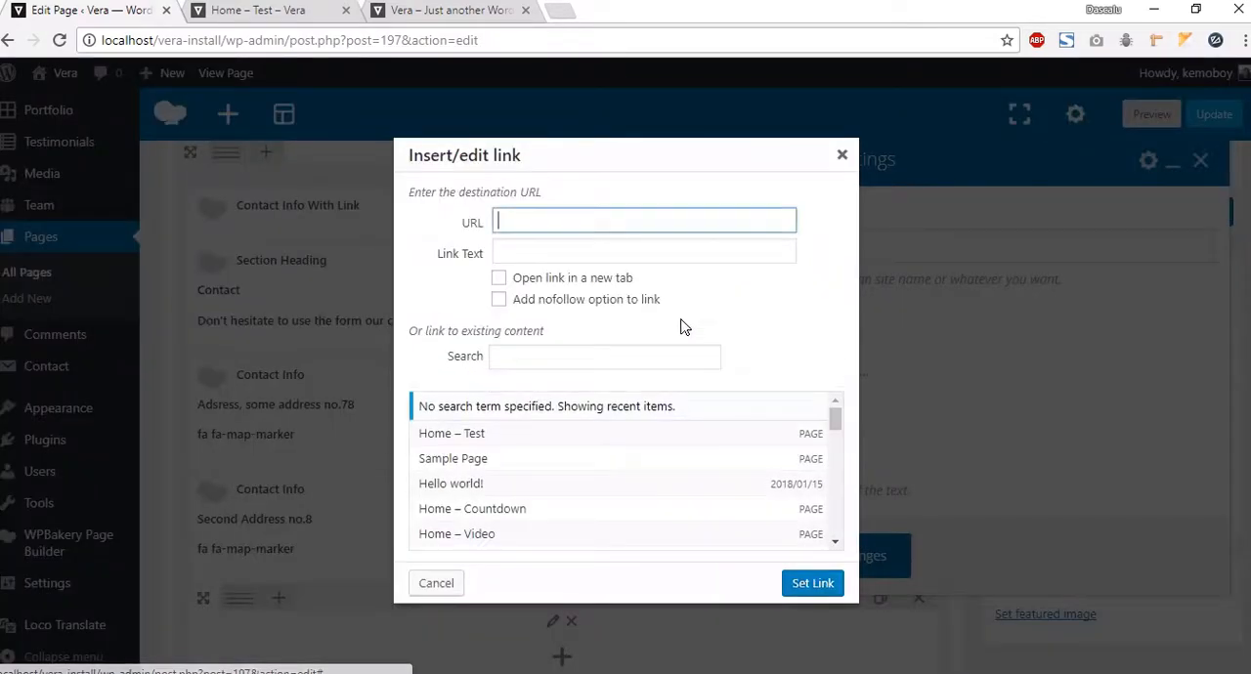
click(551, 228)
key(ctrl+v)
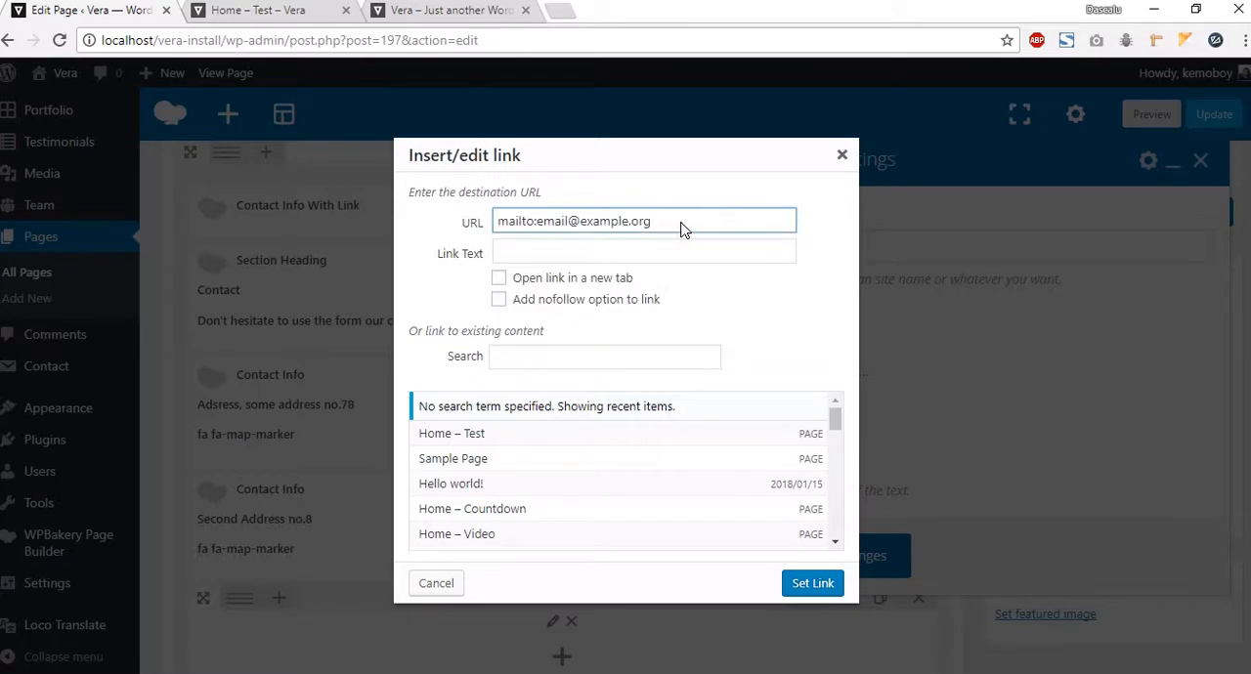
drag(682, 229, 493, 227)
click(798, 583)
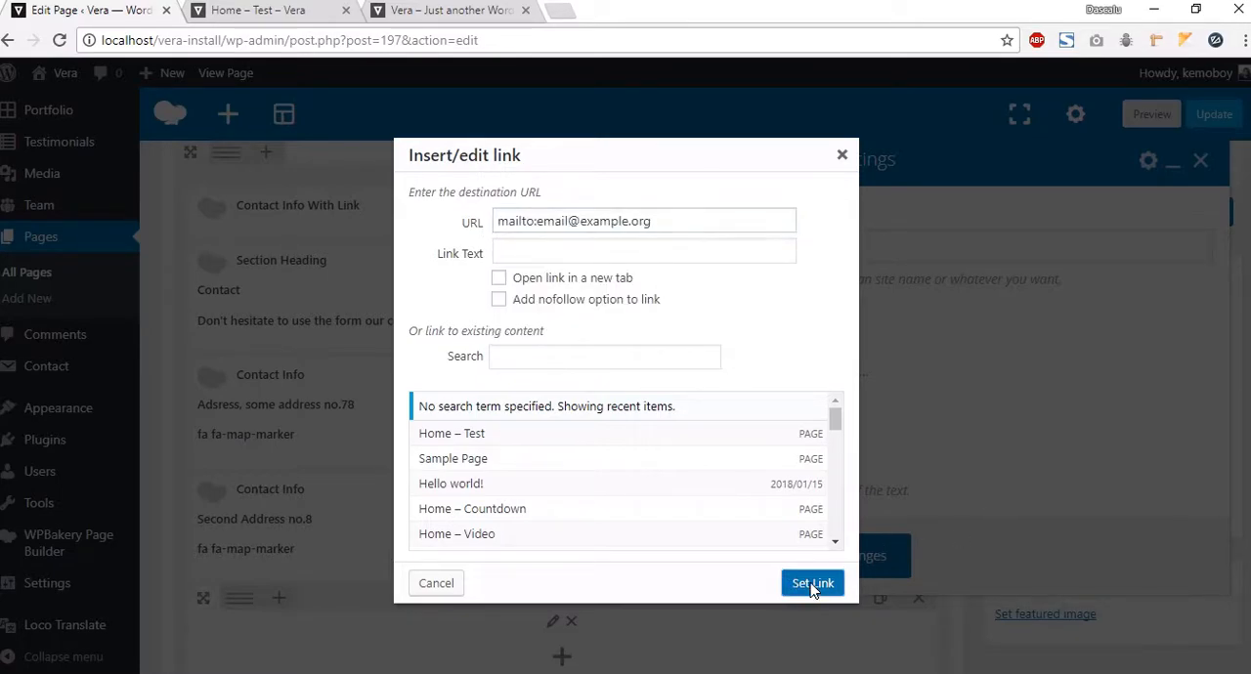
Step: Search for and choose the envelope-open-o icon, then save the Contact Info With Link element
click(716, 456)
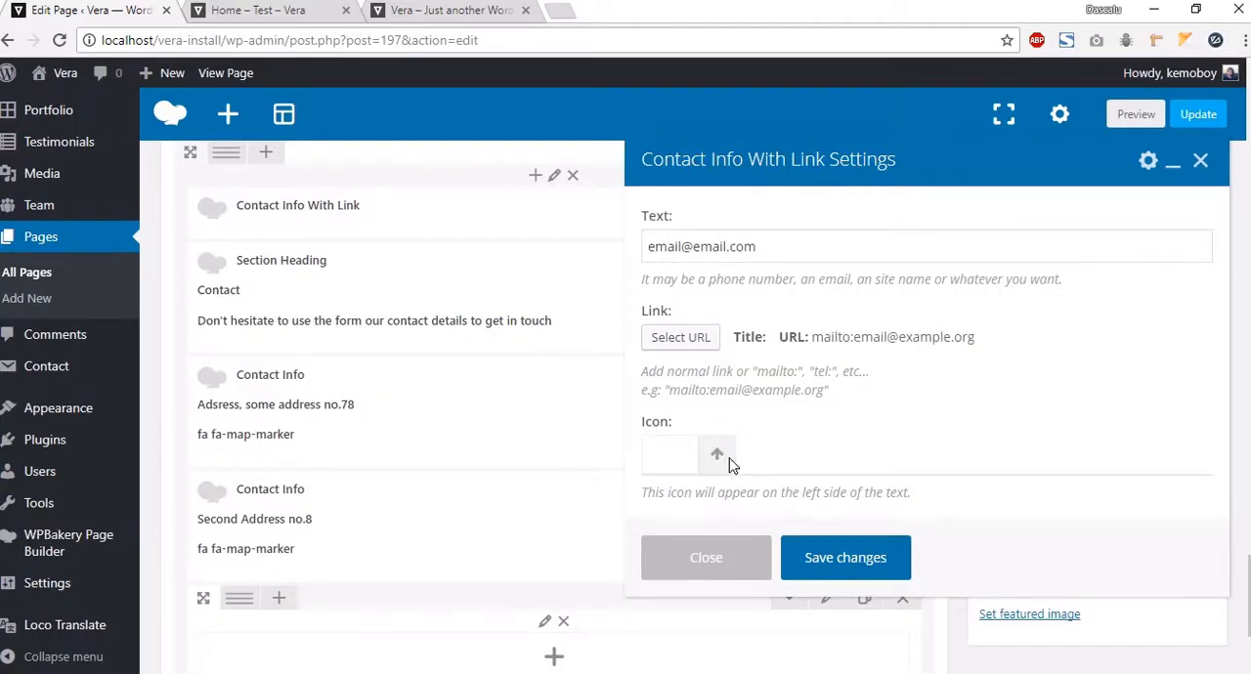
text(en)
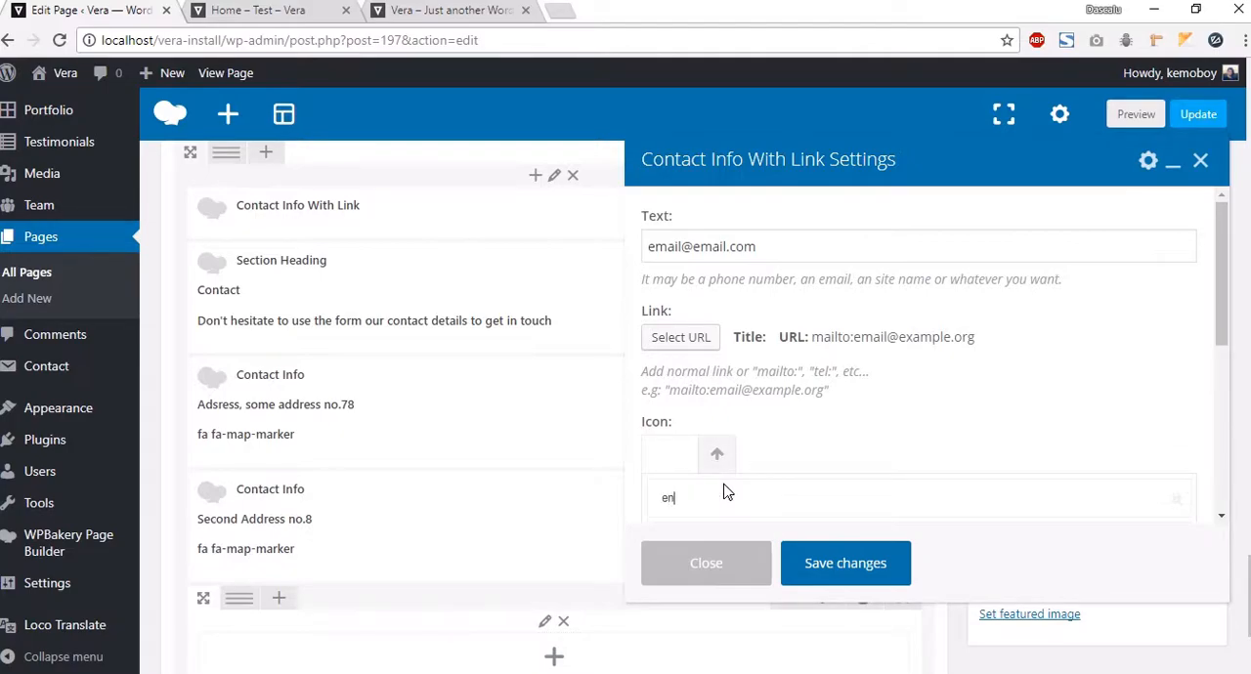
scroll(743, 450, down, 2)
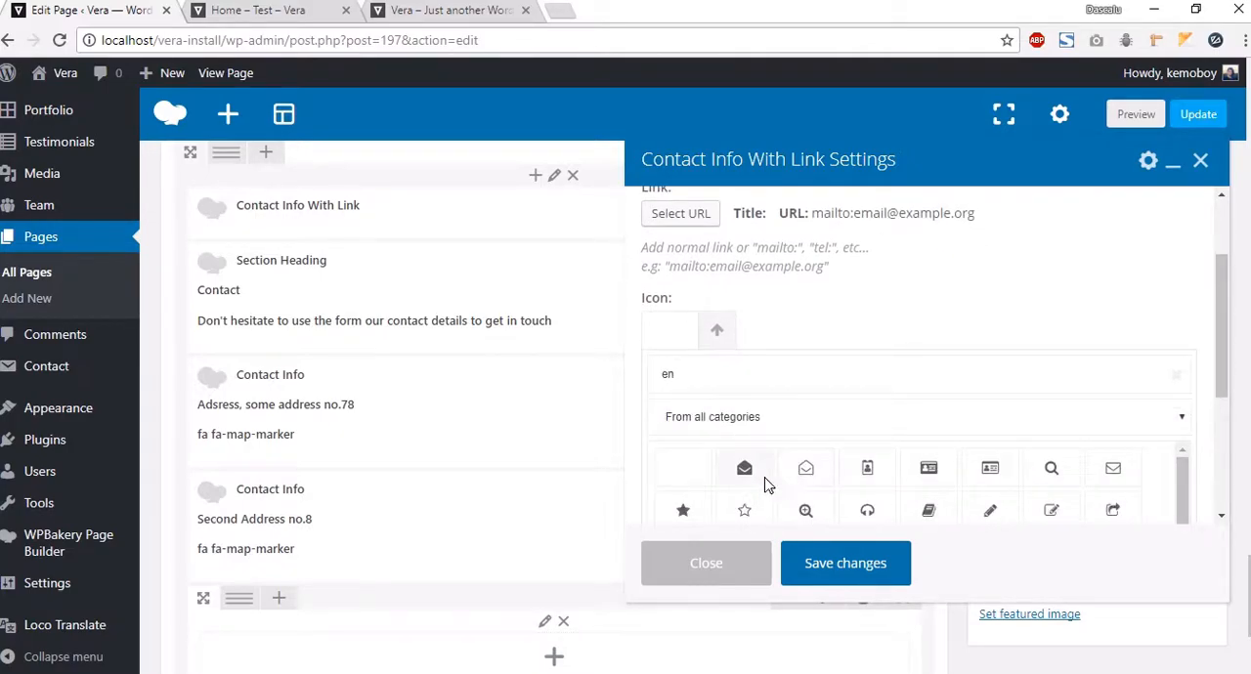
scroll(863, 495, down, 1)
scroll(810, 492, up, 1)
click(806, 467)
click(845, 564)
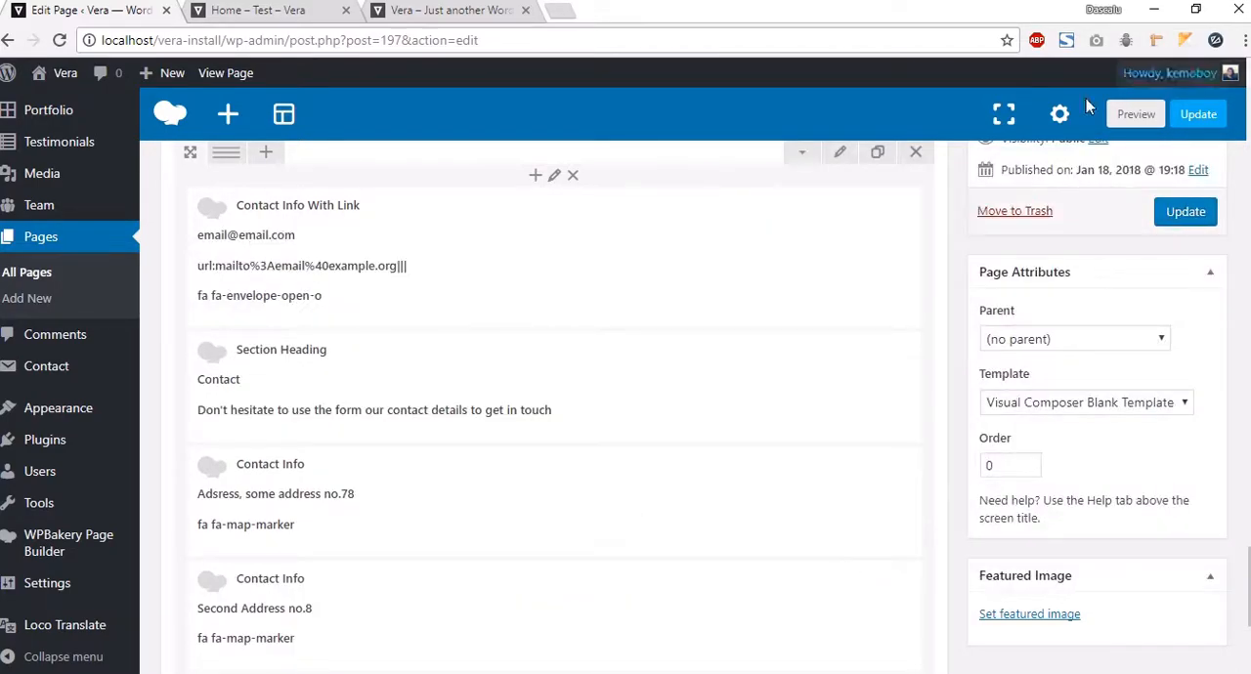
Step: Move the Contact Info With Link element below the second Contact Info element and recheck its text and link settings
mouse_move(501, 274)
mouse_down()
mouse_move(467, 503)
mouse_move(400, 635)
mouse_move(395, 478)
mouse_move(367, 510)
mouse_up()
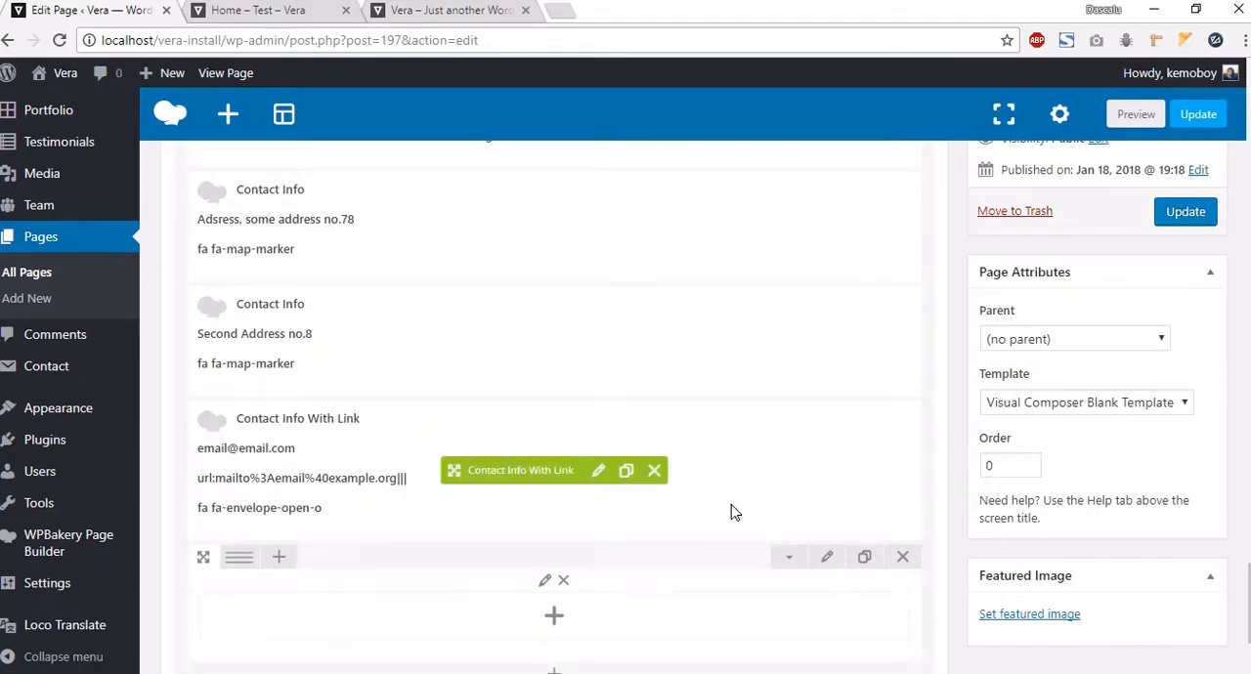
click(598, 470)
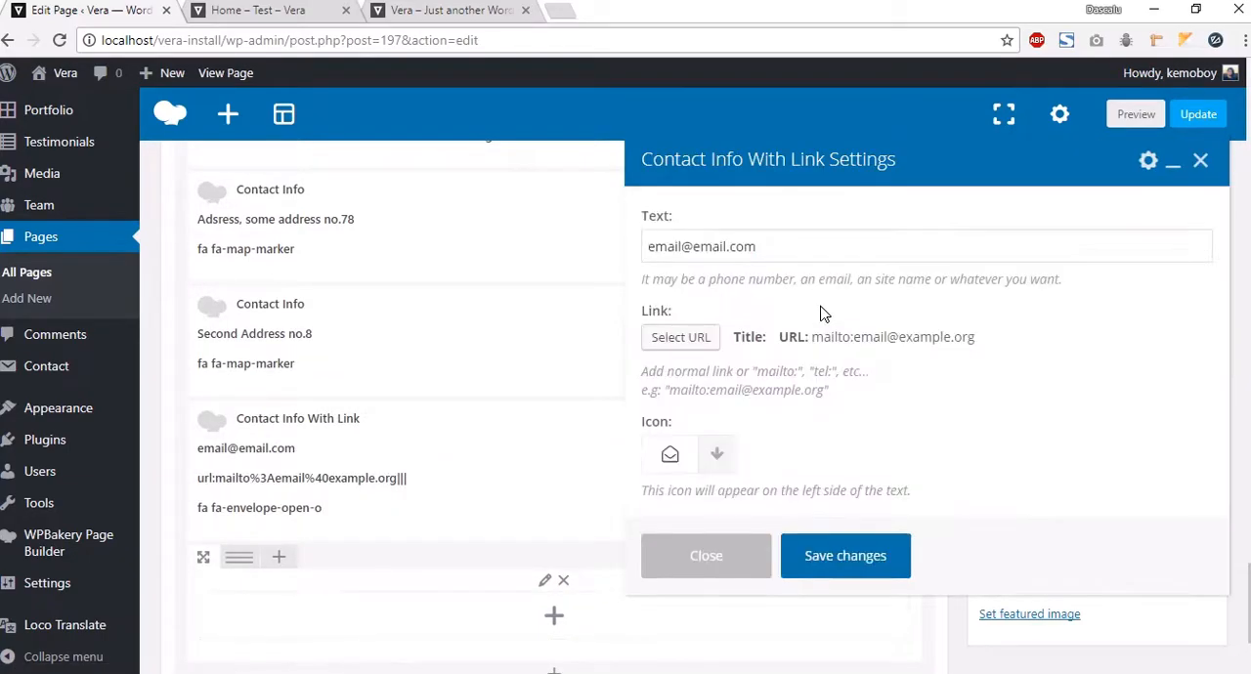
drag(787, 248, 646, 250)
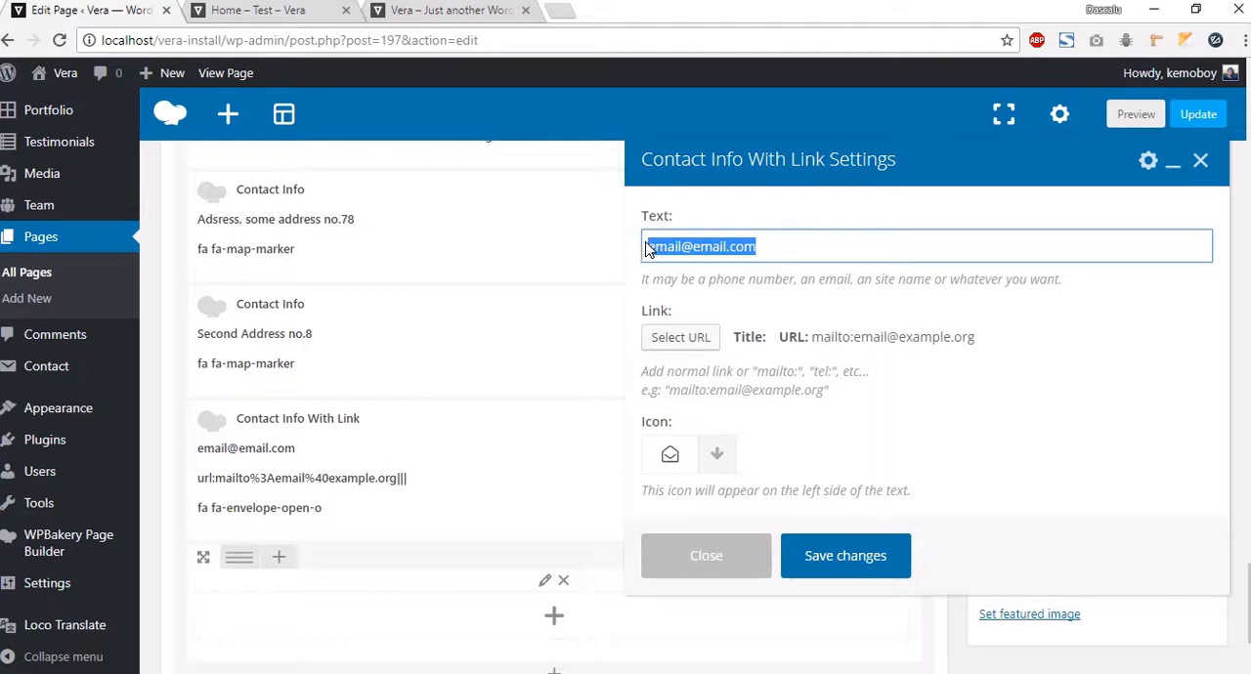
click(829, 260)
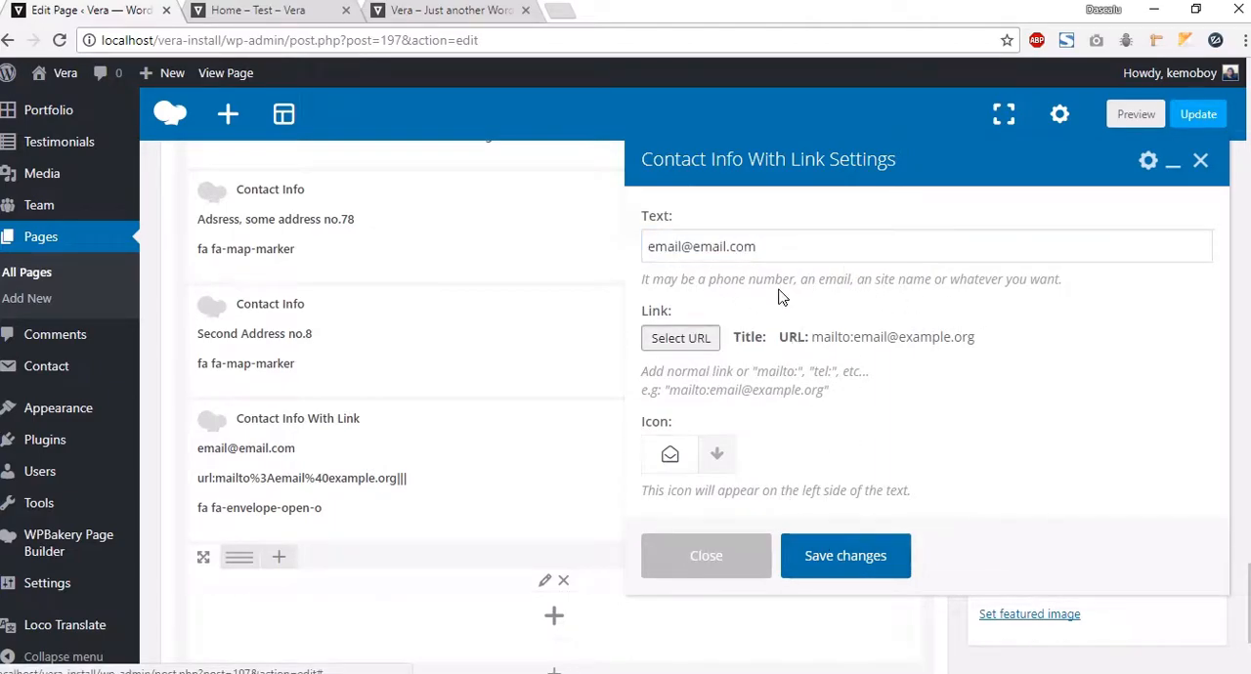
click(681, 336)
click(656, 225)
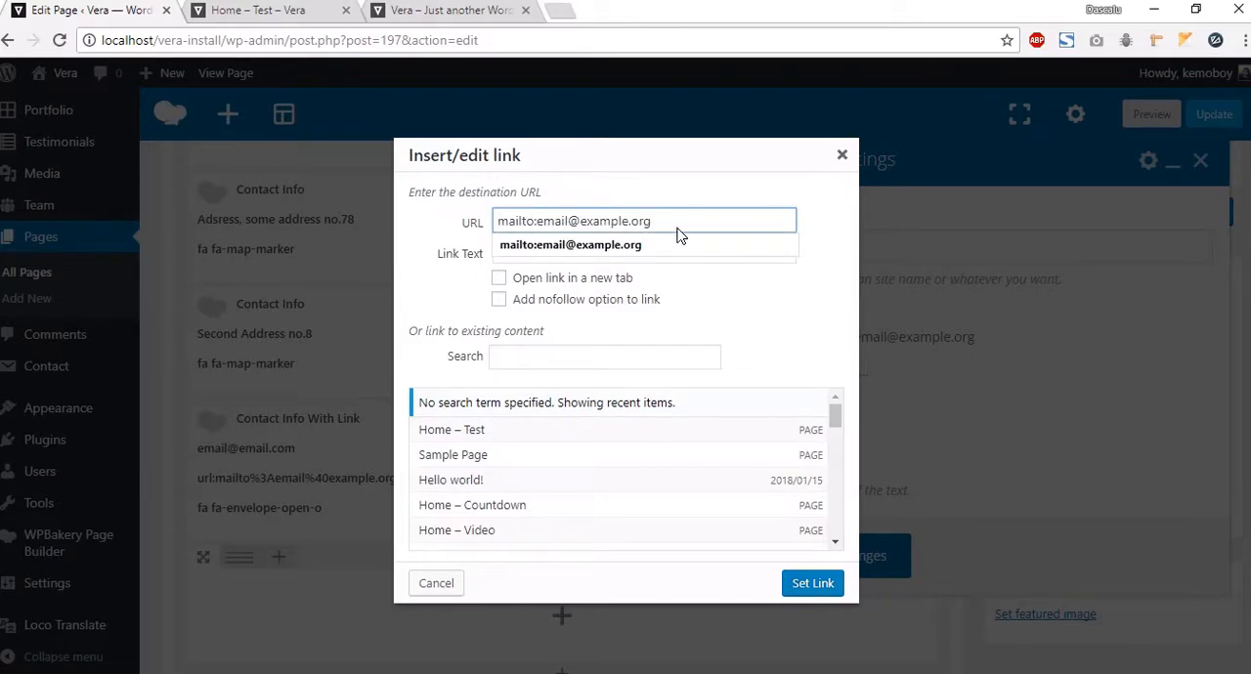
click(842, 155)
click(831, 561)
Step: Preview the page and scroll down to the Contact section
click(1136, 115)
click(288, 11)
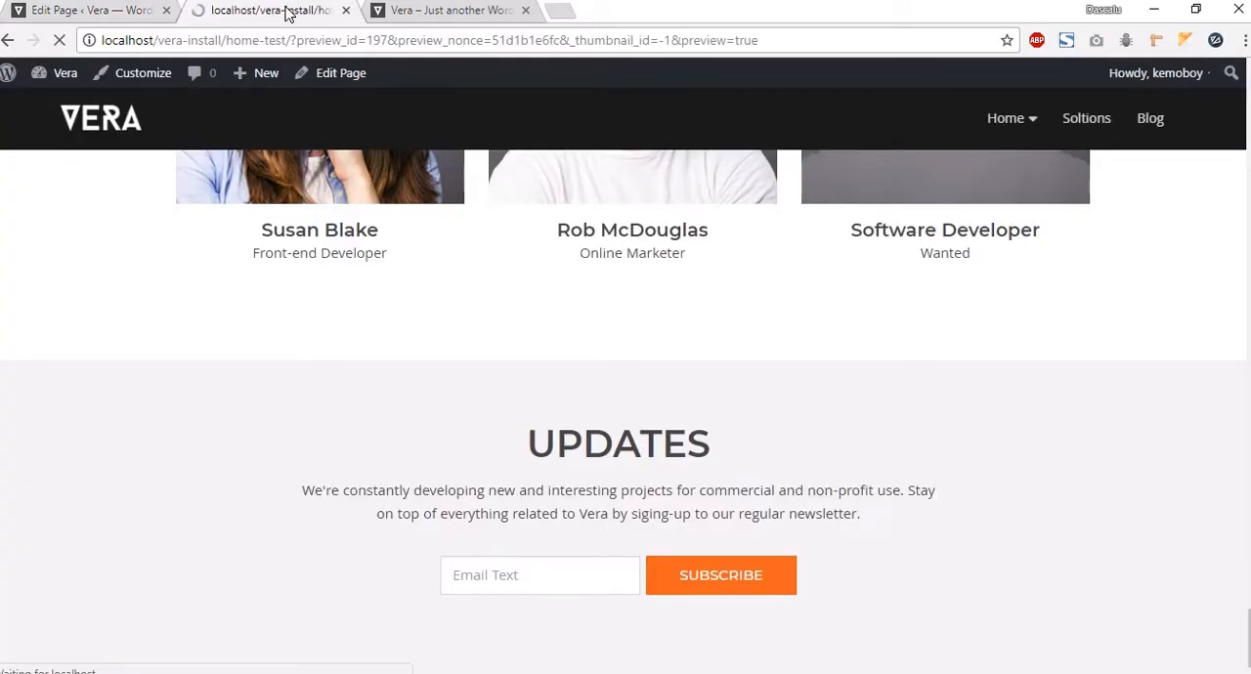
scroll(824, 594, down, 15)
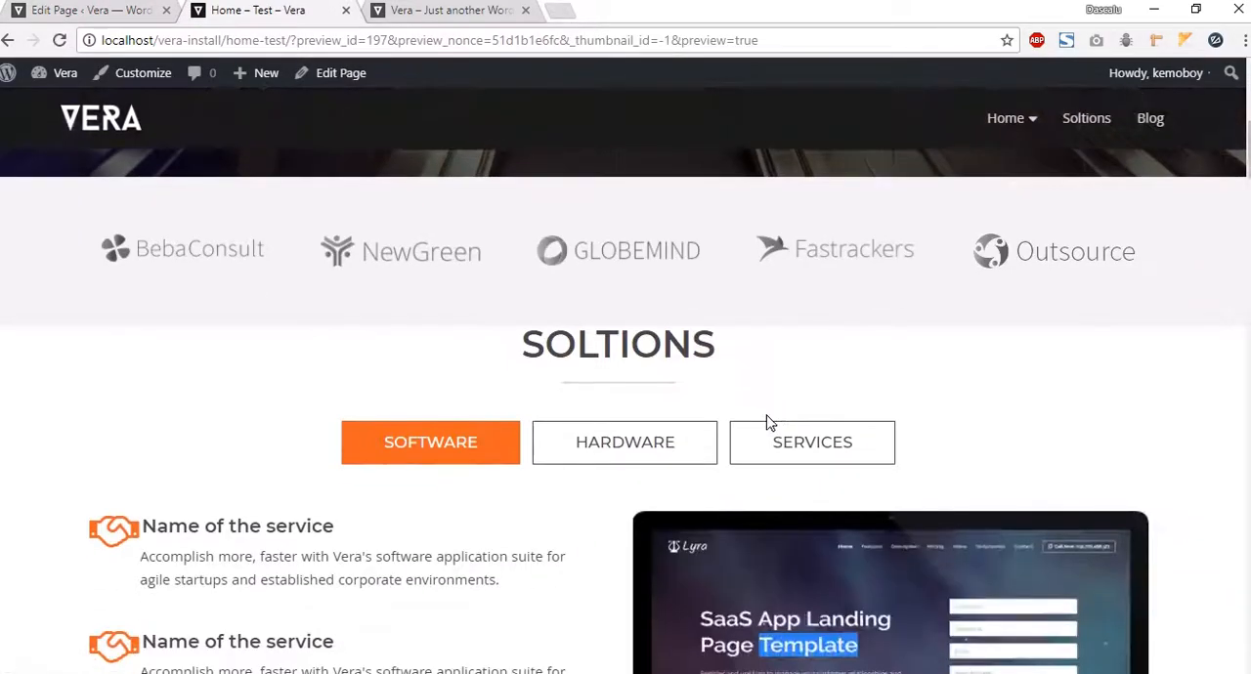
scroll(864, 471, down, 15)
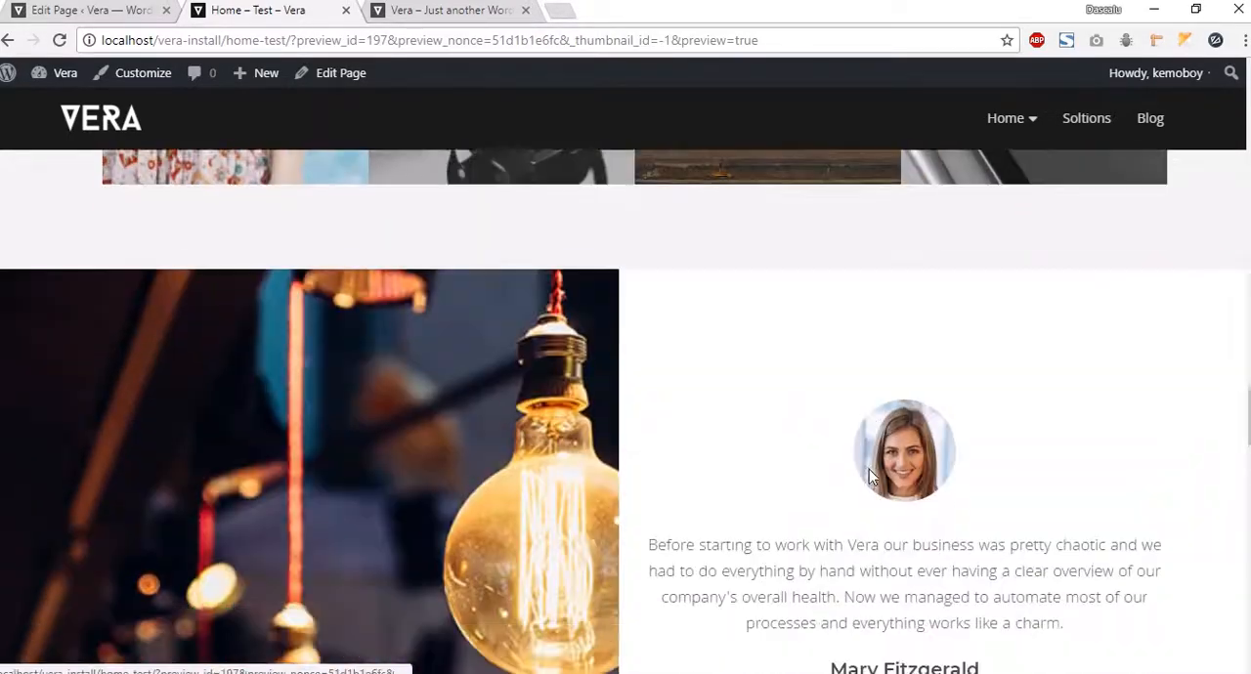
scroll(865, 479, down, 2)
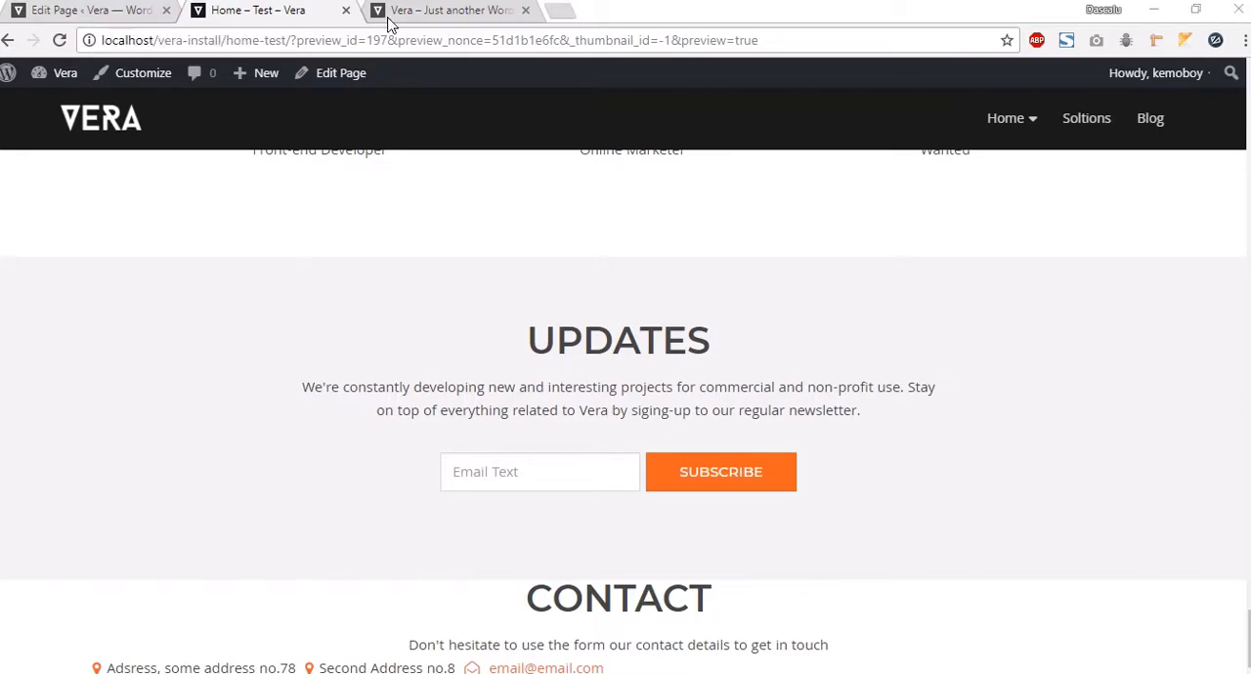
Step: Give the Contact section's row the extra class name text-center and save the row settings
click(93, 11)
scroll(586, 450, up, 1)
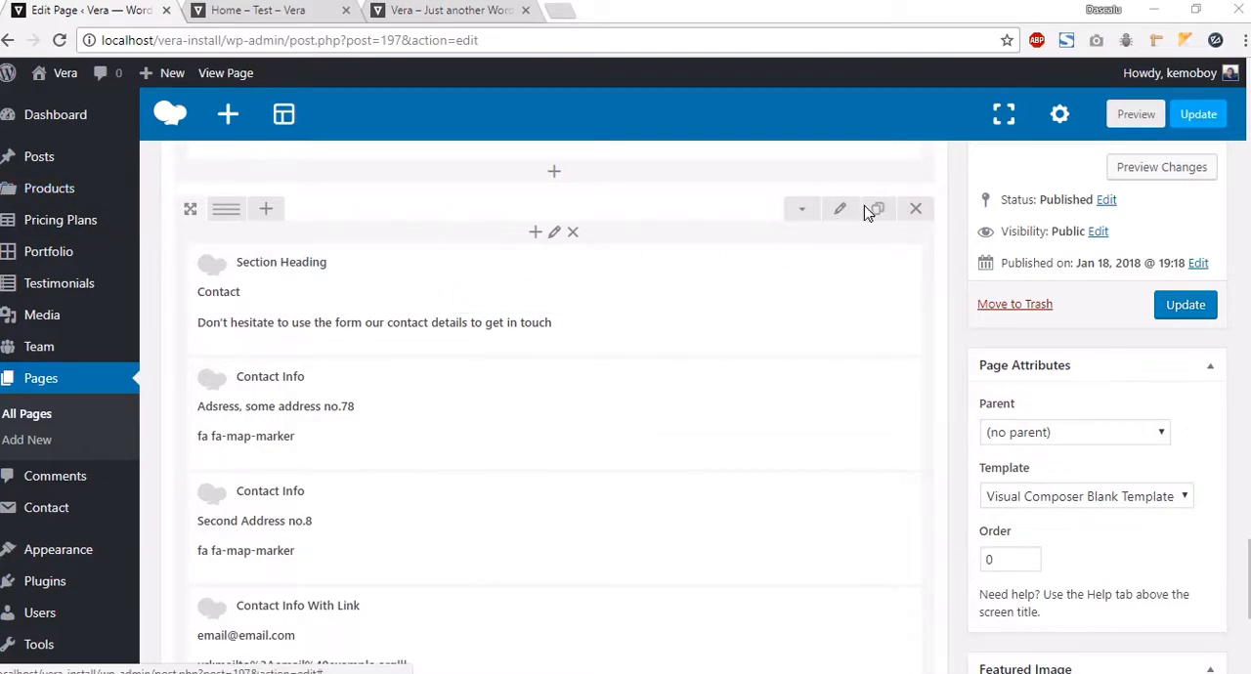
click(838, 210)
scroll(753, 207, down, 1)
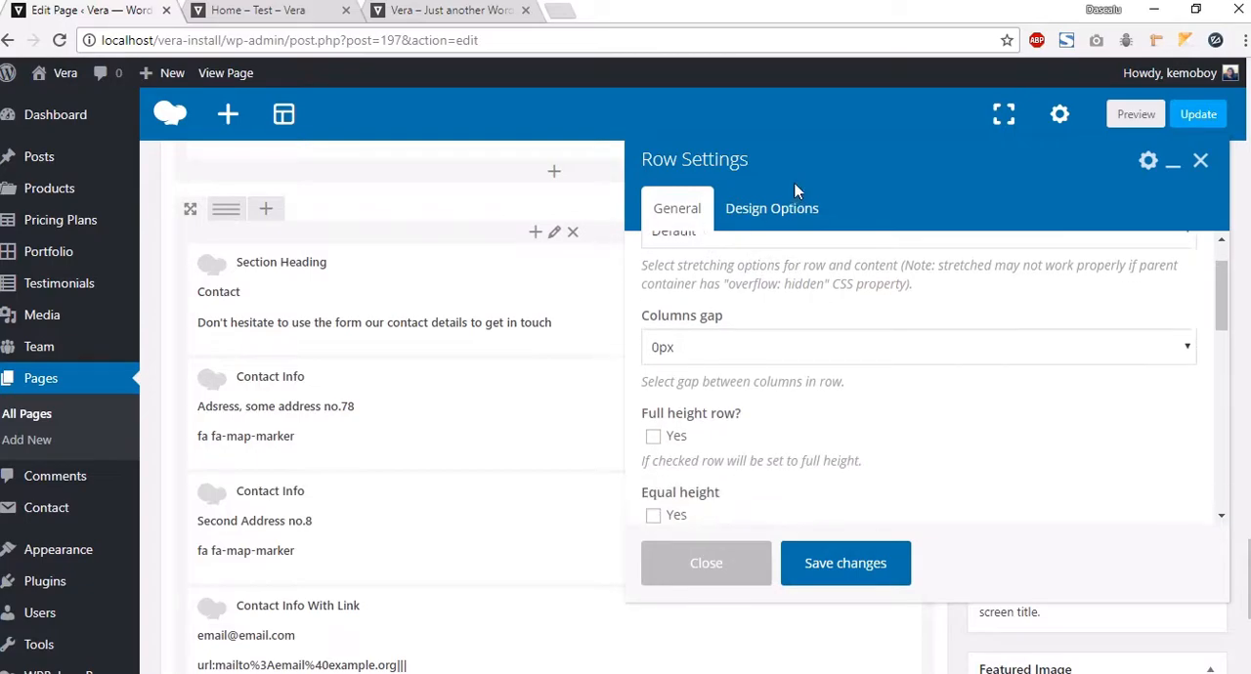
scroll(733, 394, down, 5)
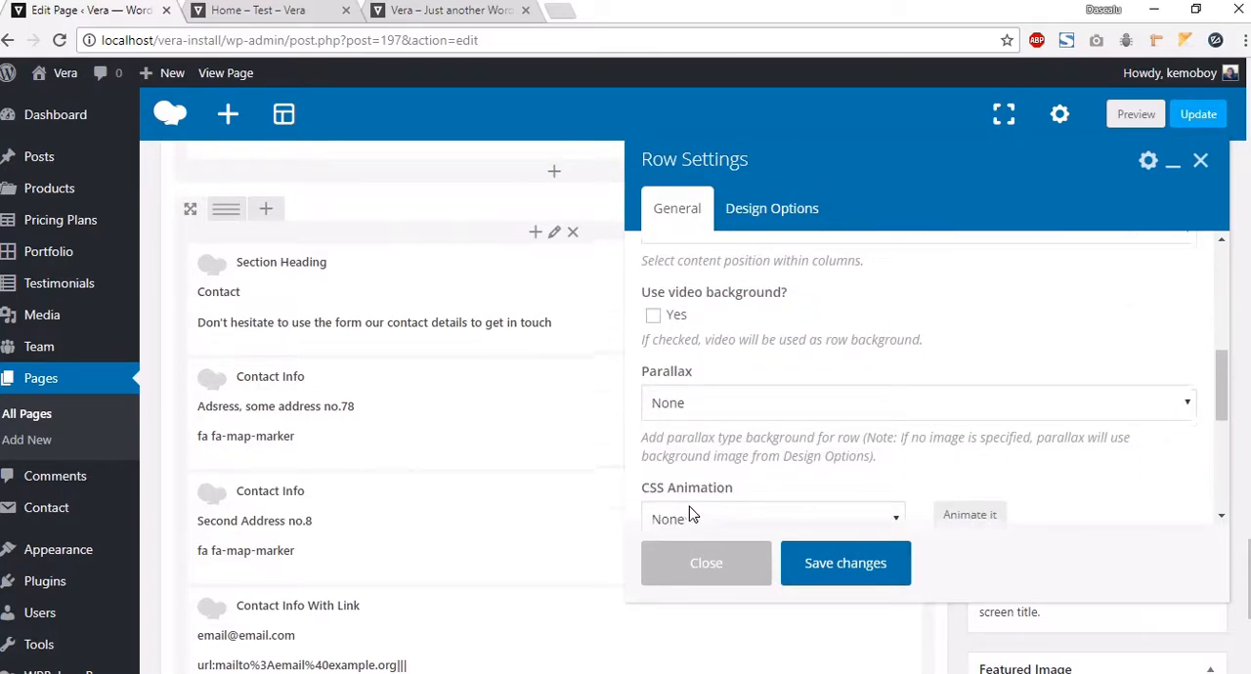
scroll(709, 507, down, 3)
click(726, 467)
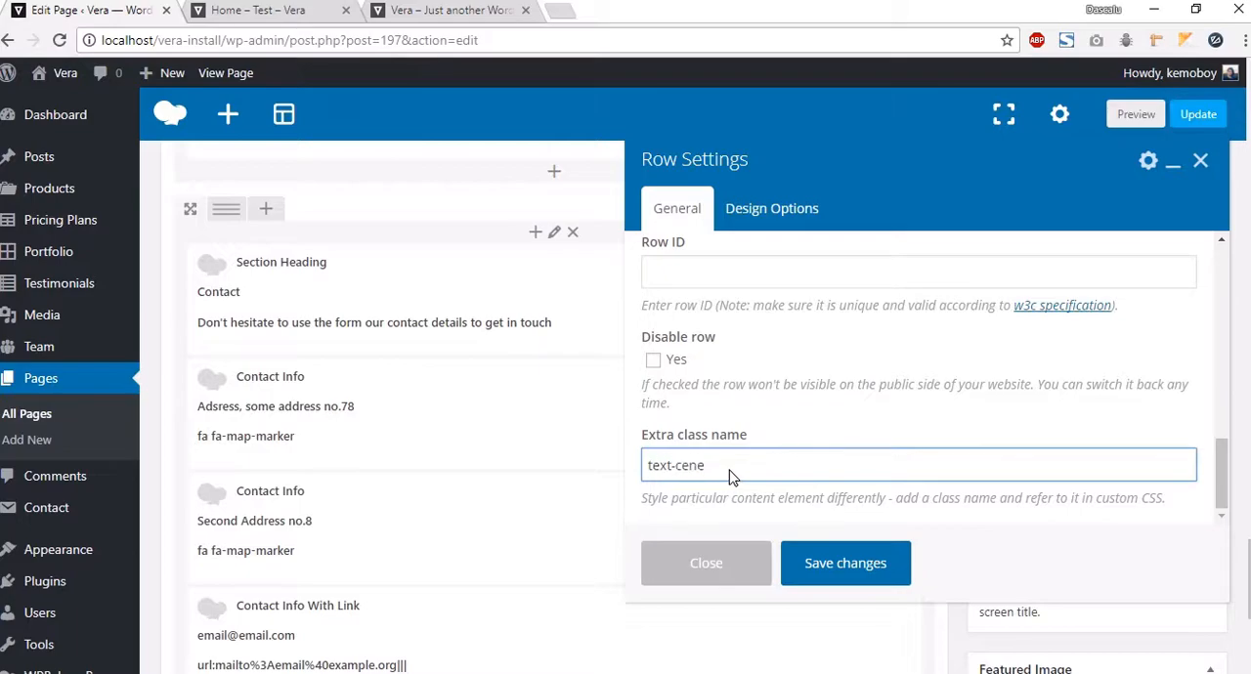
click(803, 566)
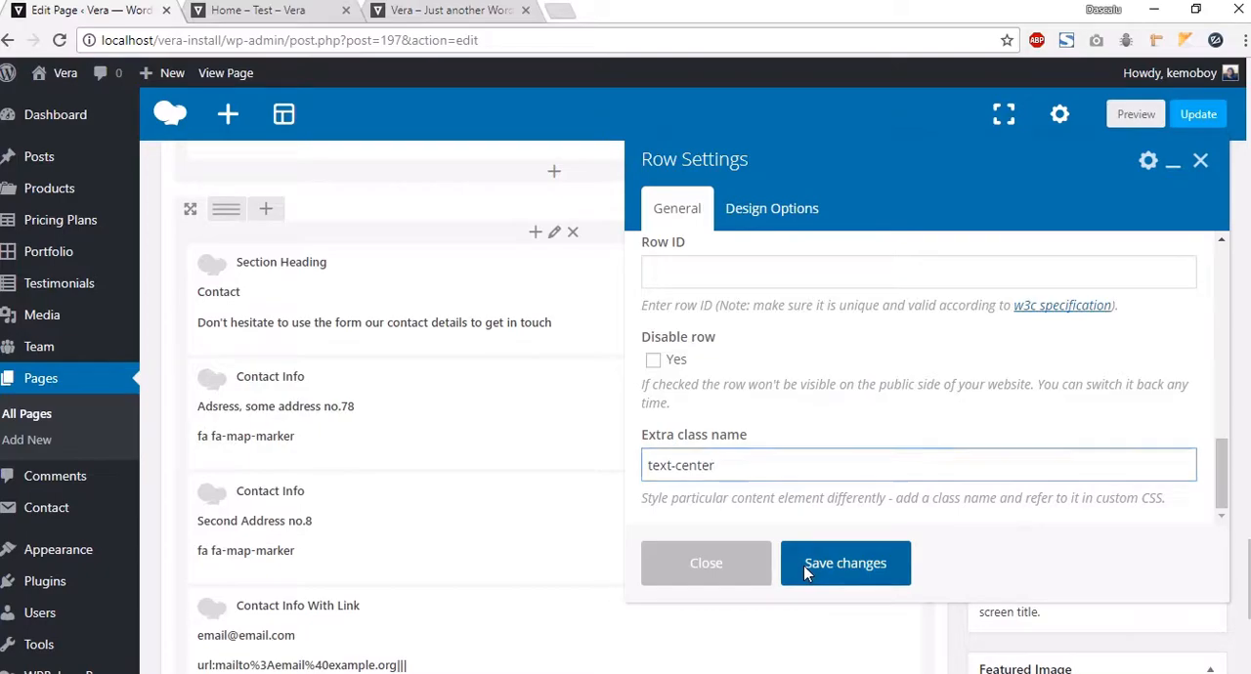
Step: Preview the changes and scroll to the Contact section's info line
click(1190, 168)
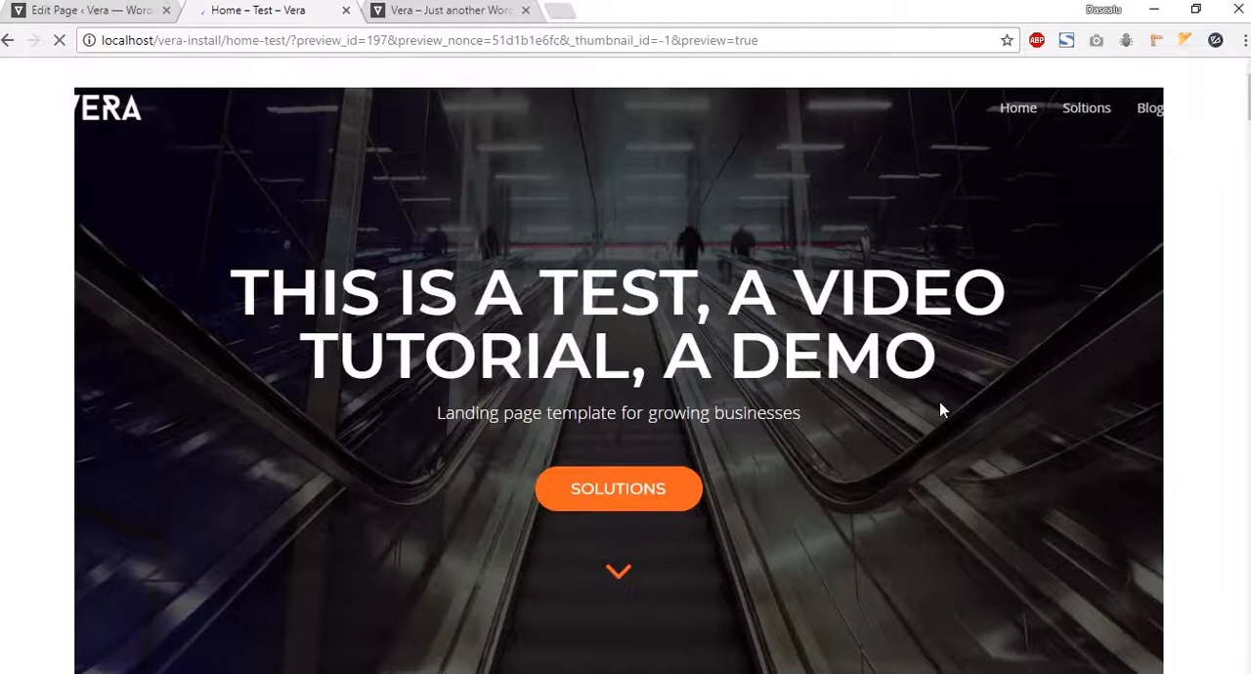
scroll(938, 408, down, 10)
scroll(938, 409, down, 10)
drag(1249, 334, 1249, 653)
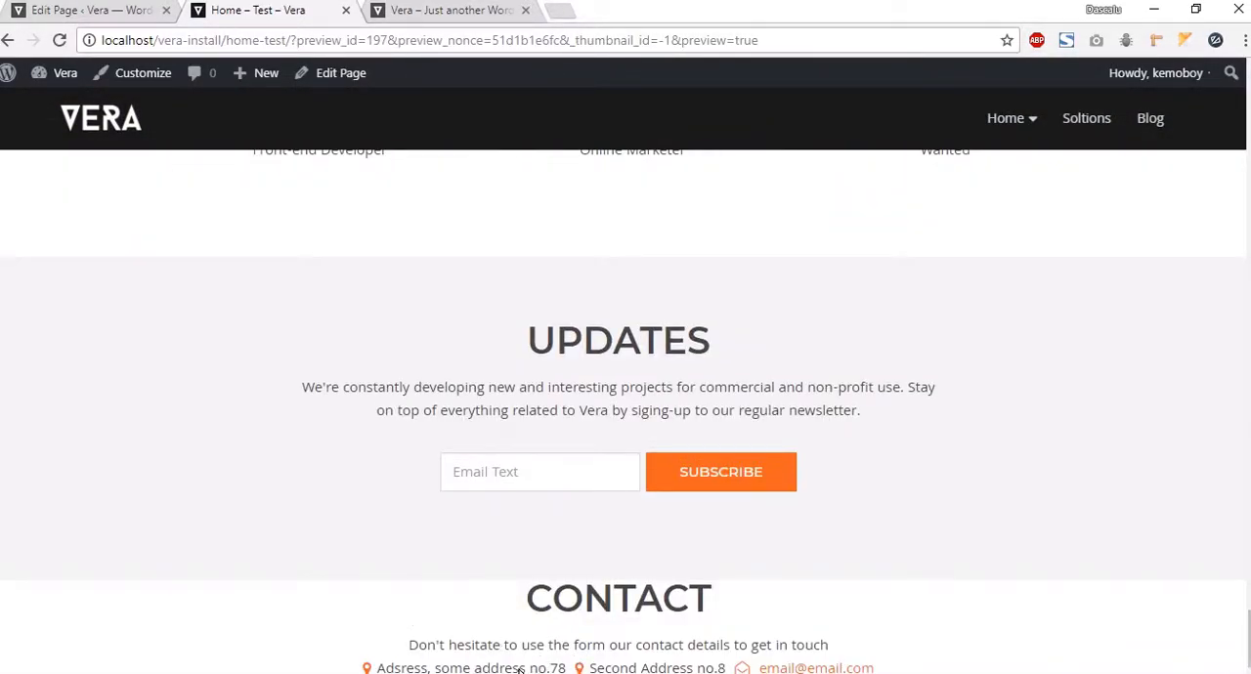
Step: Split the empty row below the contact details into two equal columns
click(133, 12)
scroll(427, 455, down, 3)
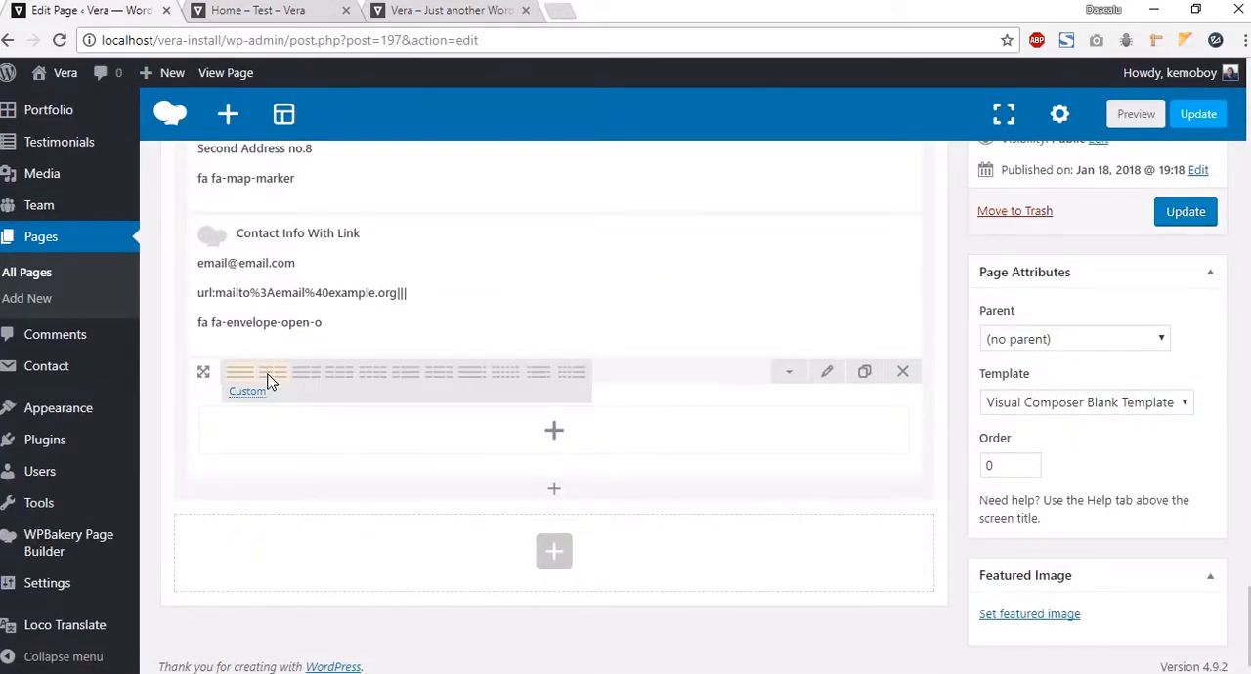
click(272, 376)
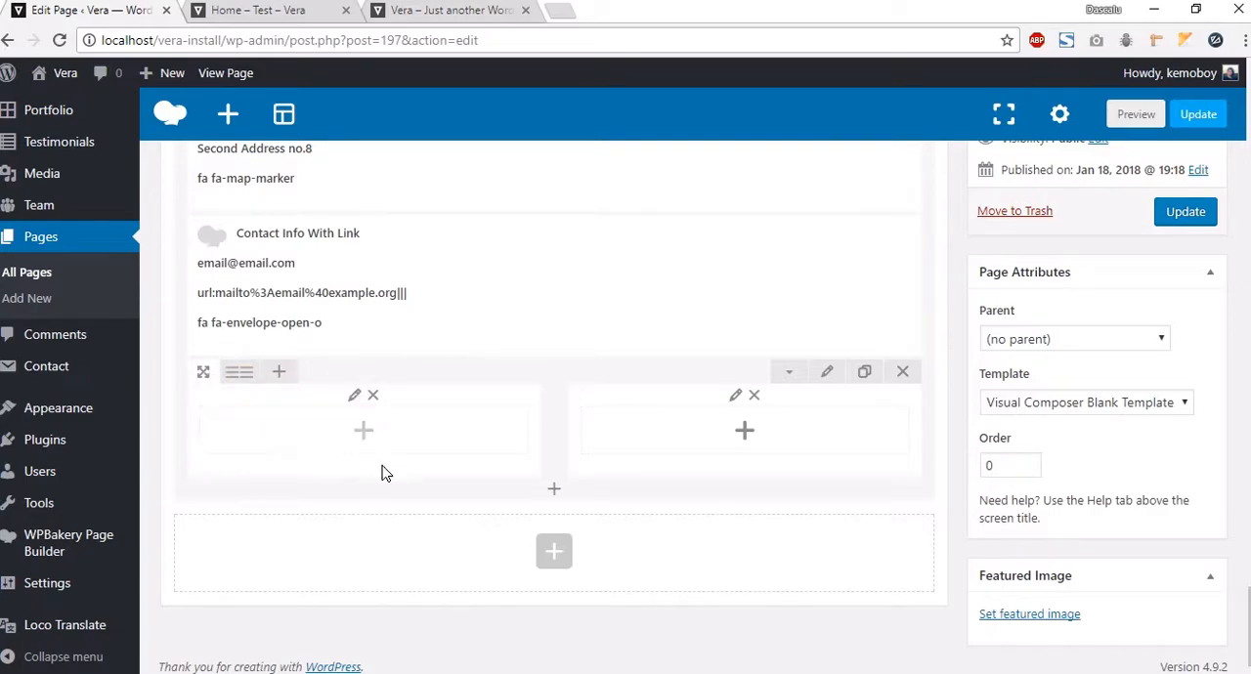
Step: Add a Contact Form element to the row's second column
click(723, 454)
click(553, 169)
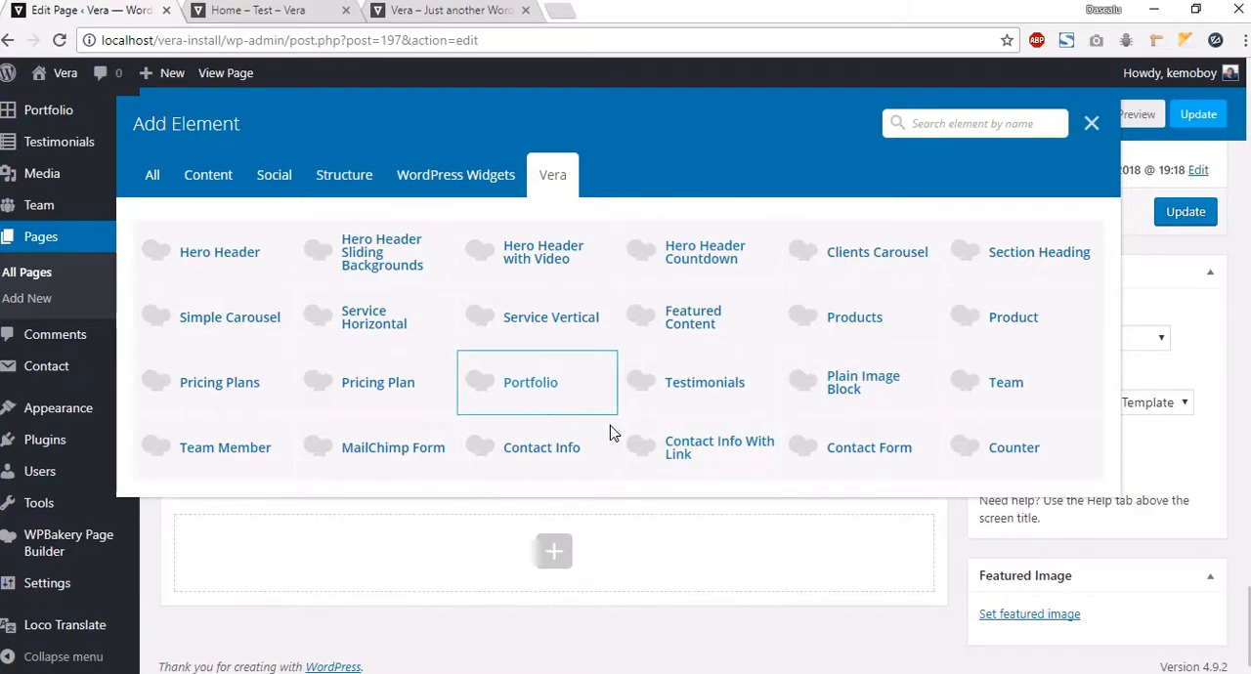
click(848, 447)
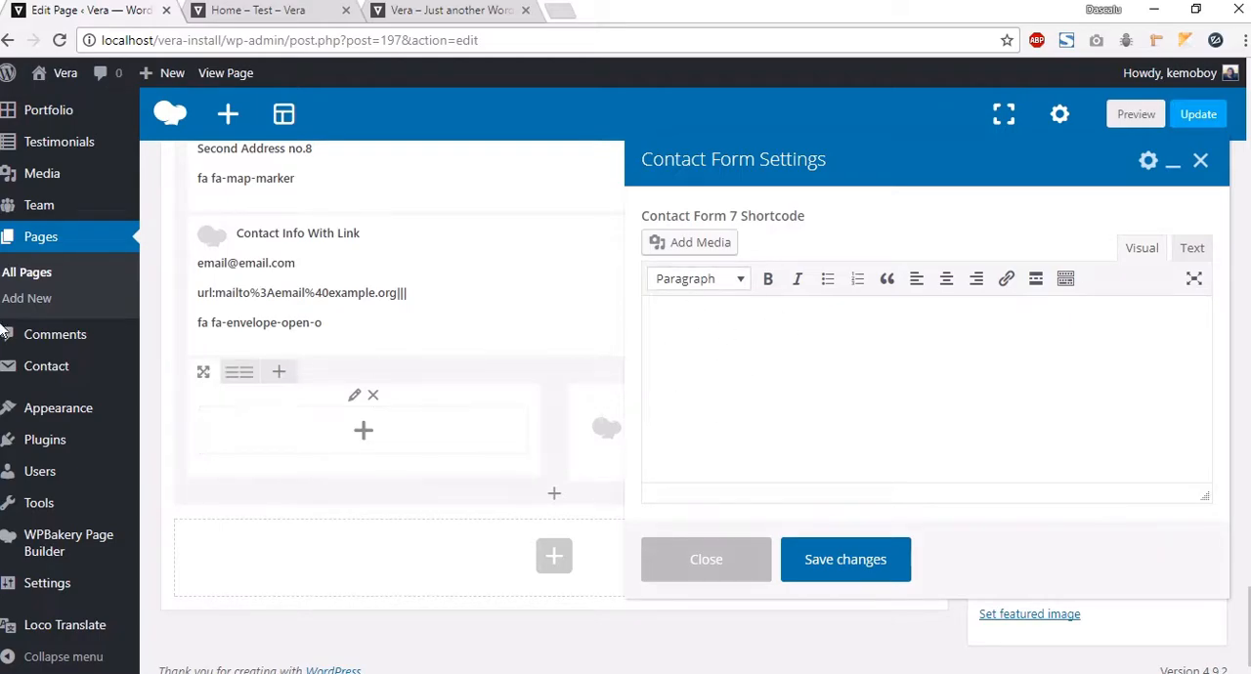
Step: Open the Contact Forms list in a new tab and copy the Footer Contact Form shortcode
right_click(42, 367)
click(98, 381)
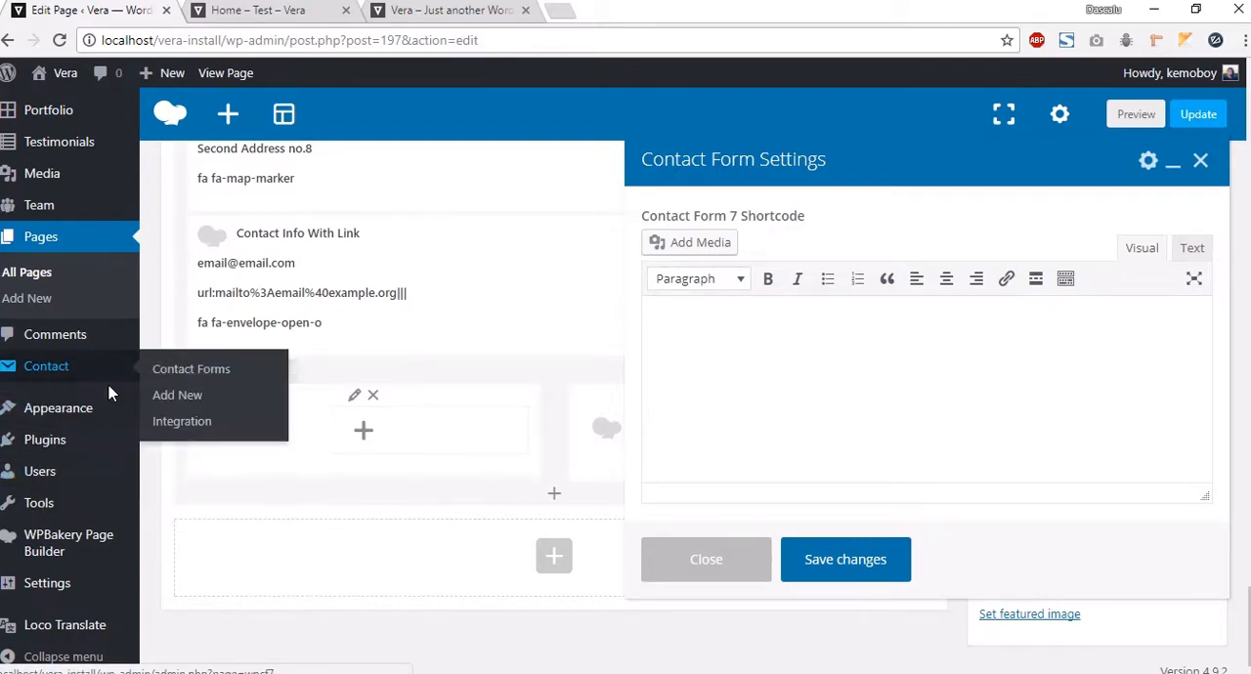
click(232, 12)
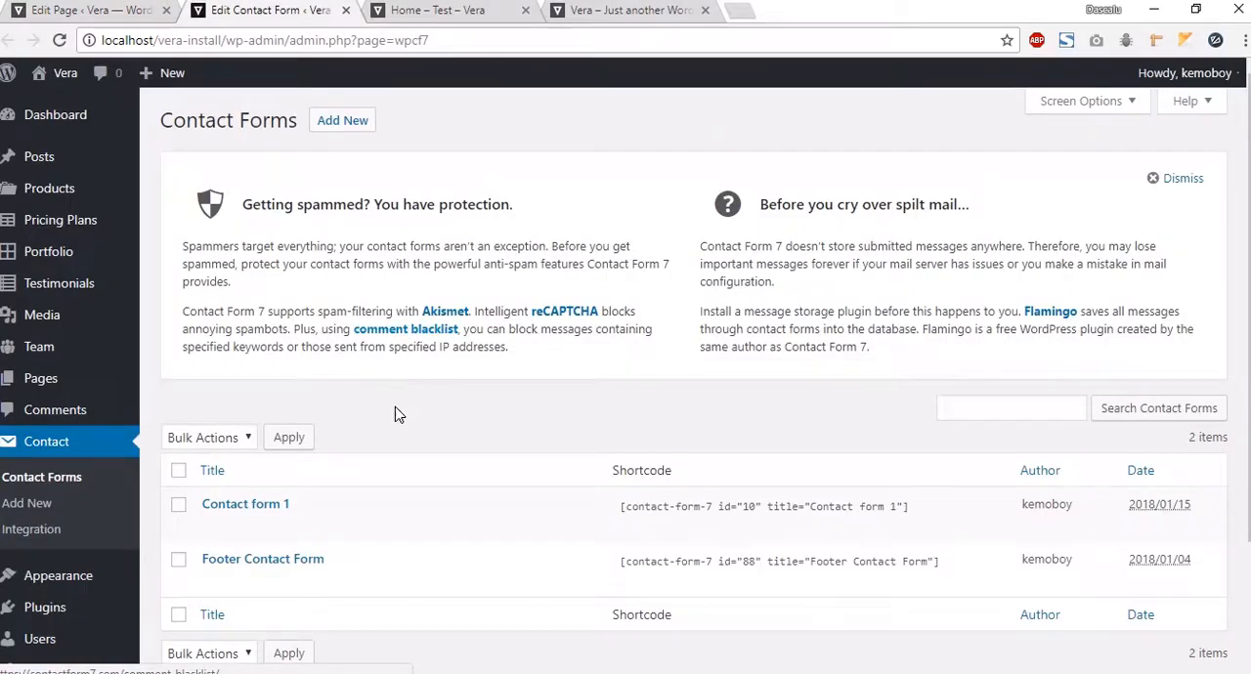
scroll(394, 406, down, 2)
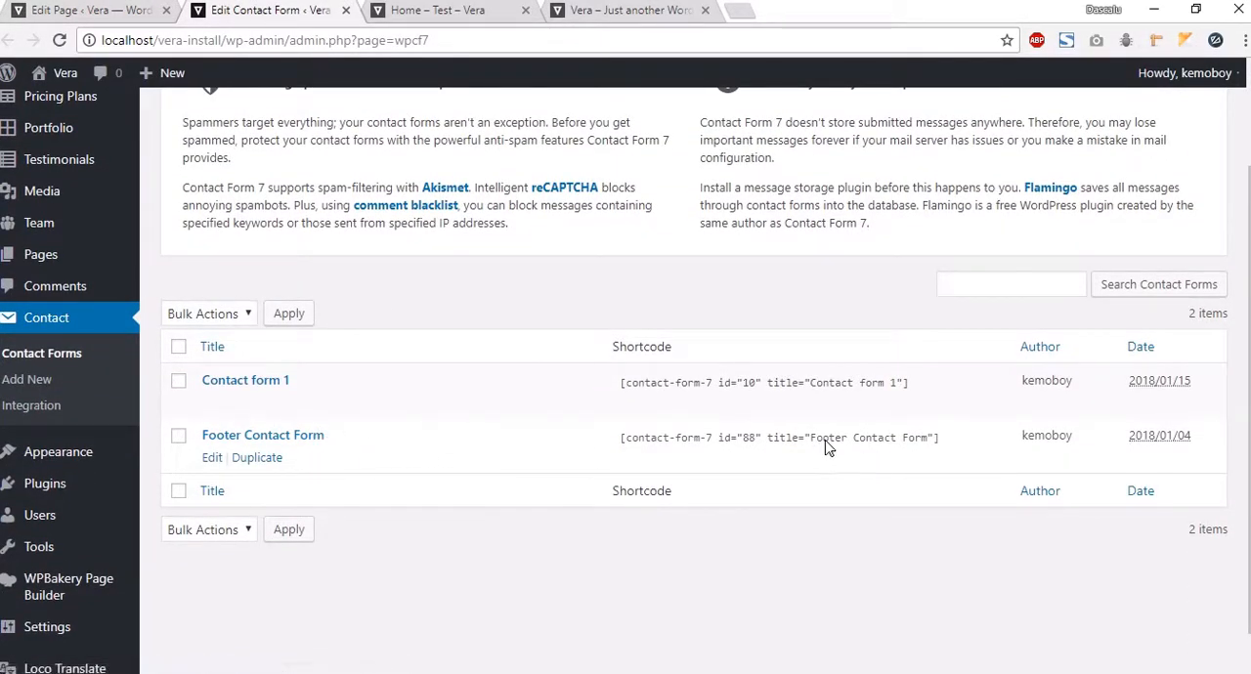
drag(966, 439, 544, 442)
key(ctrl+c)
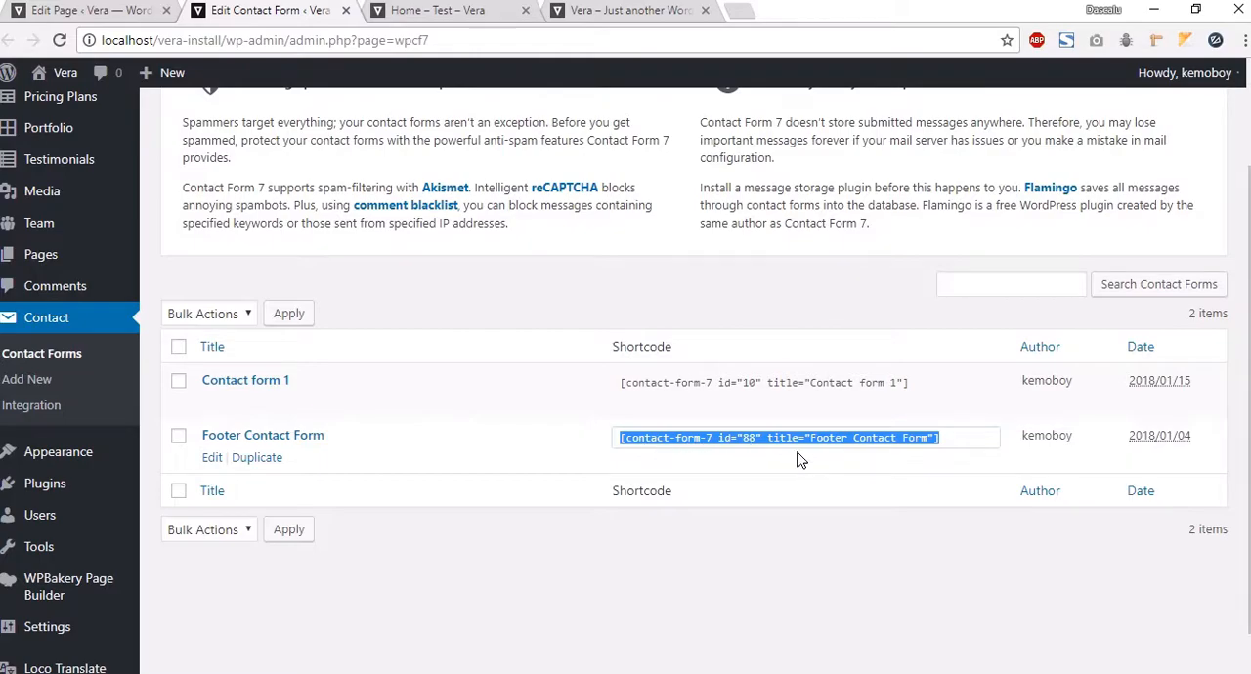
right_click(746, 440)
click(840, 442)
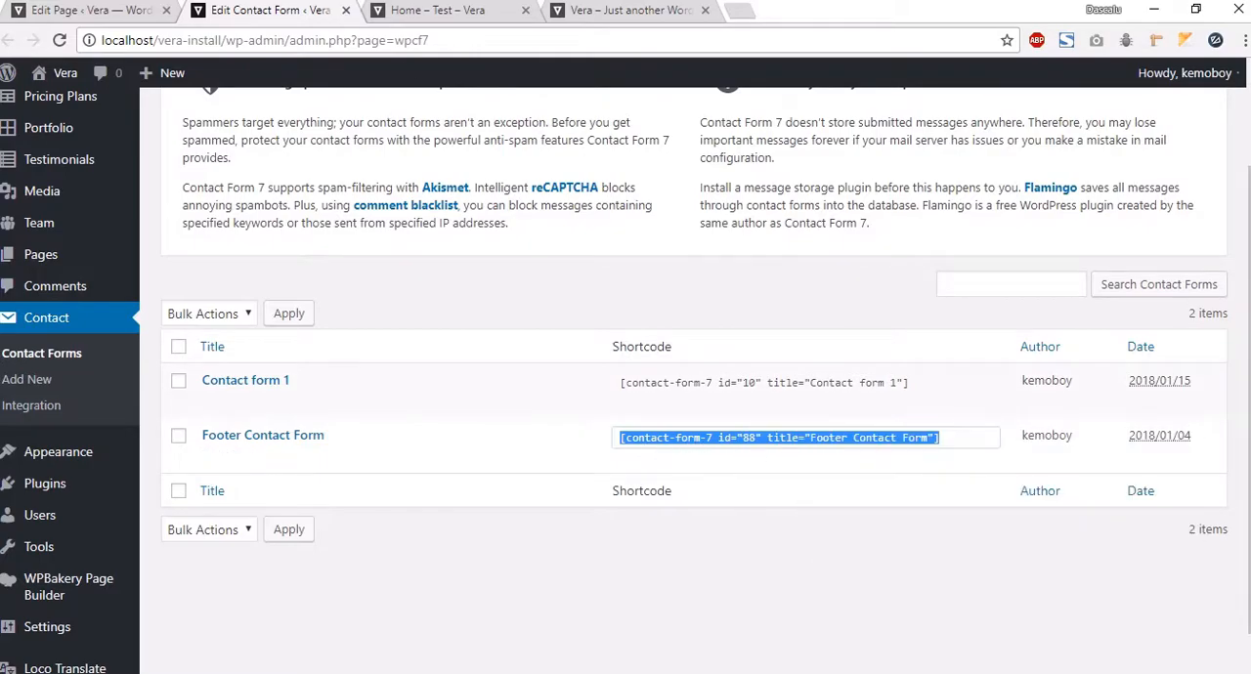
Step: Paste the copied Footer Contact Form shortcode into the Contact Form element's settings and save
click(54, 12)
right_click(772, 350)
click(709, 365)
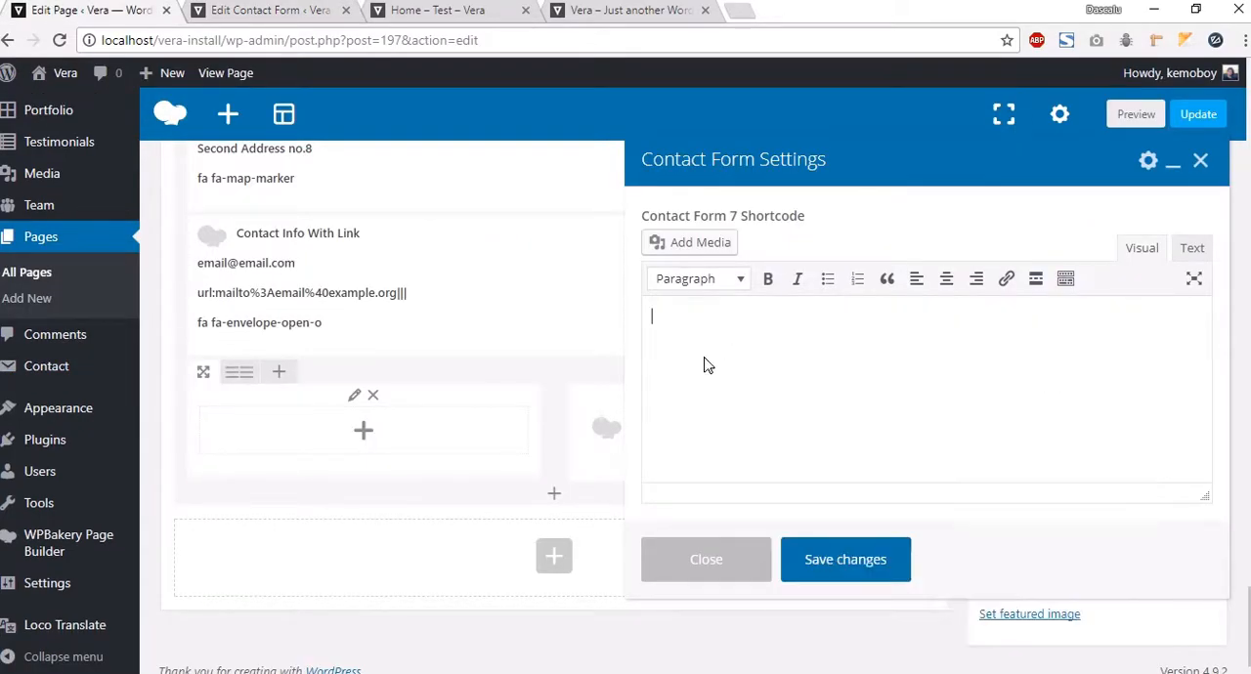
key(ctrl+v)
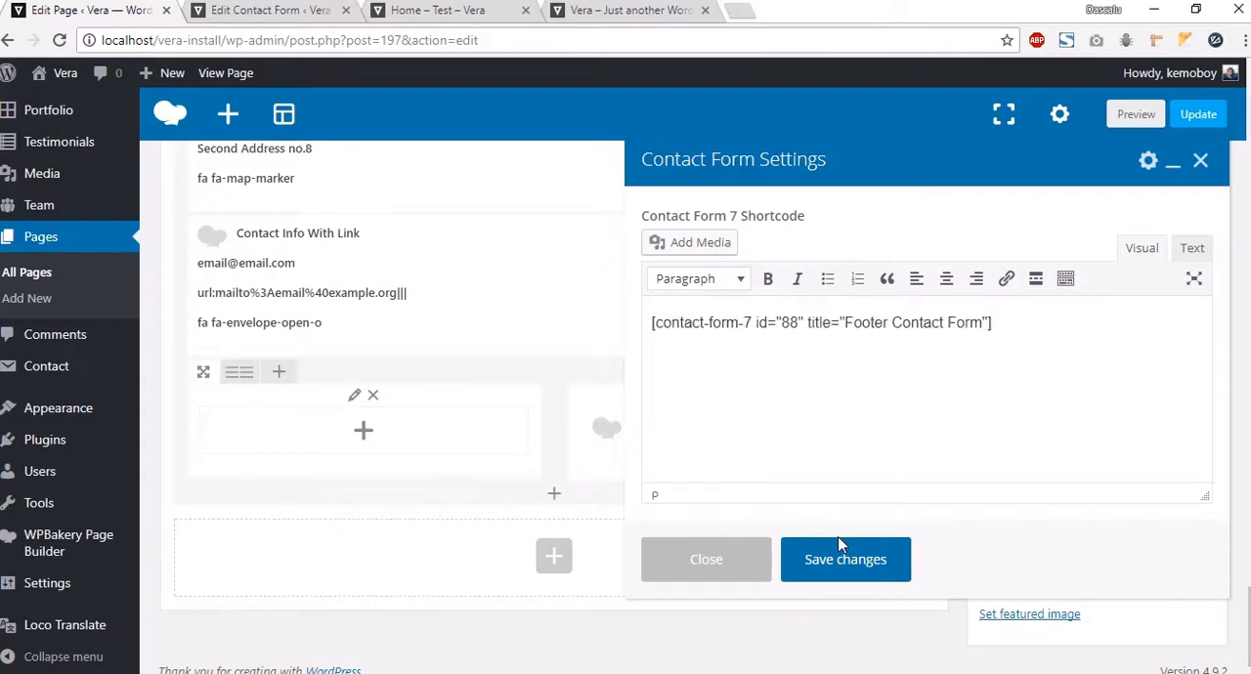
click(822, 561)
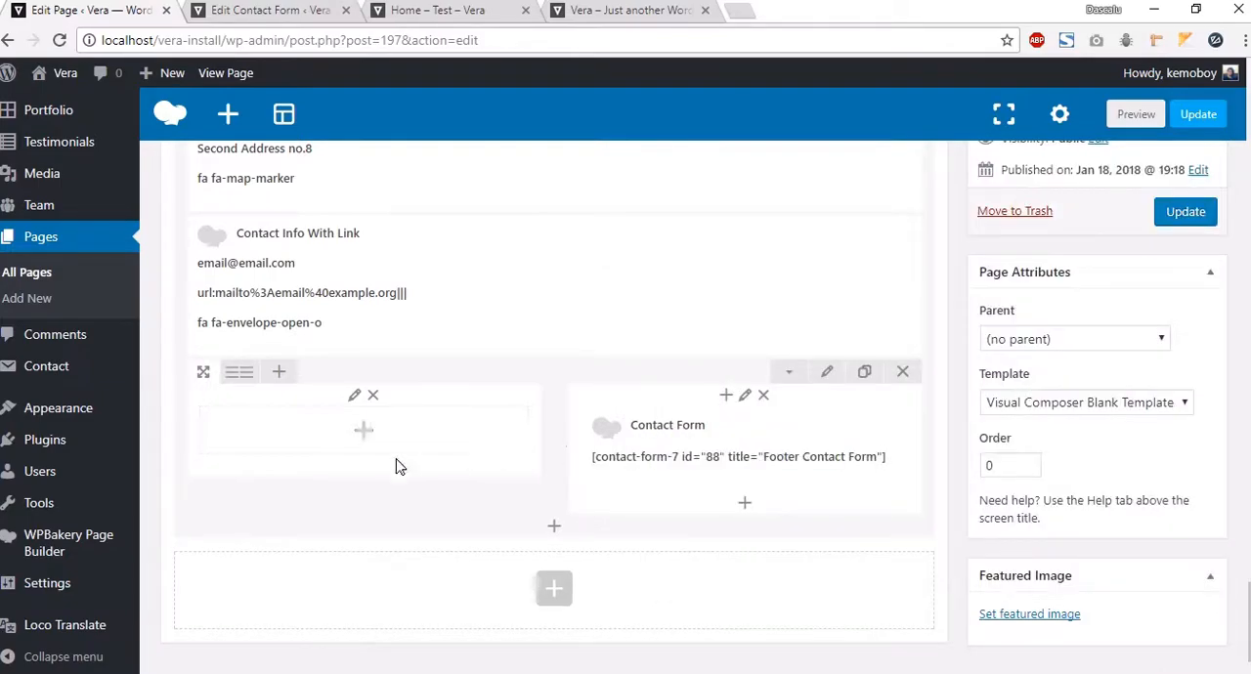
Step: Add a Google Maps element to the row's first column, keeping the default embed iframe and standard map height
click(352, 436)
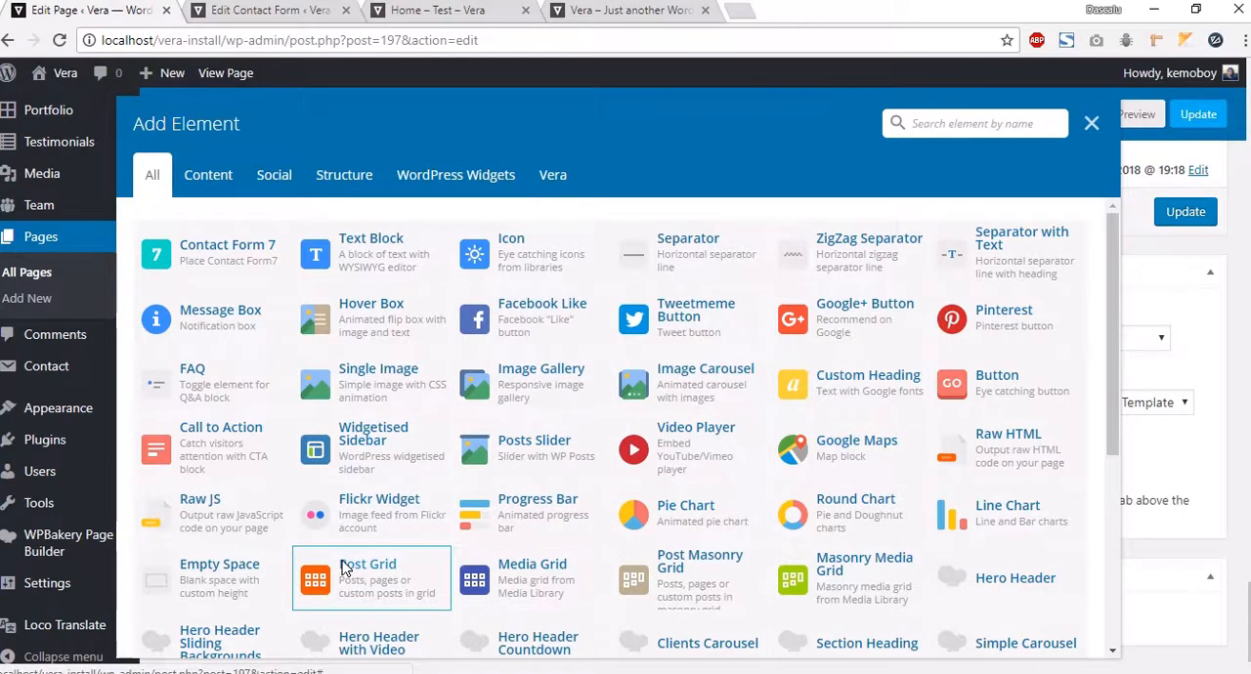
scroll(488, 557, down, 1)
click(1009, 129)
text(map)
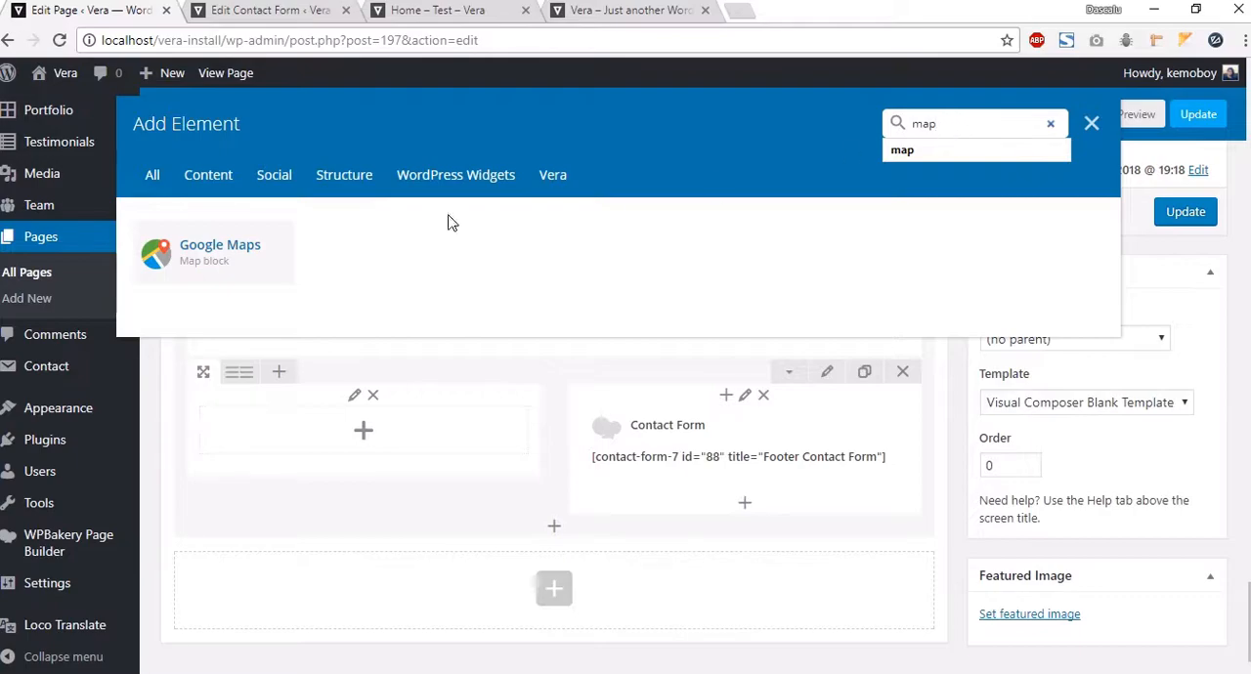
click(280, 260)
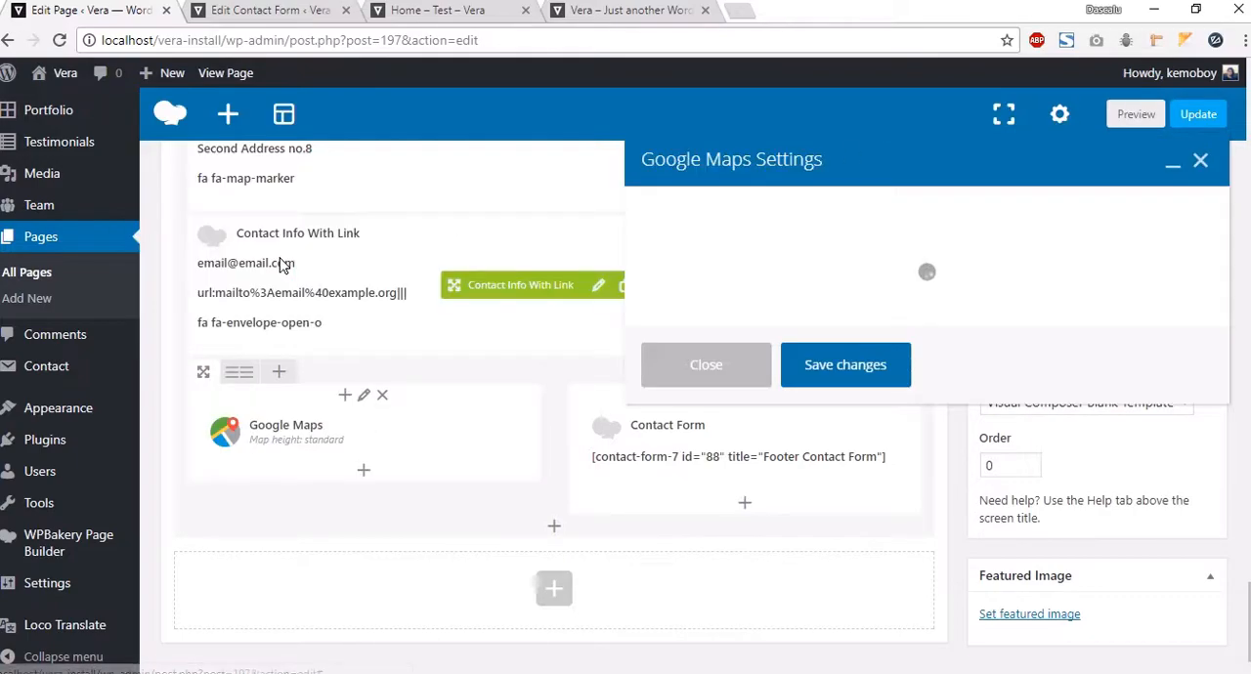
scroll(807, 400, down, 3)
scroll(791, 400, up, 5)
scroll(779, 401, up, 3)
click(779, 401)
key(ctrl+a)
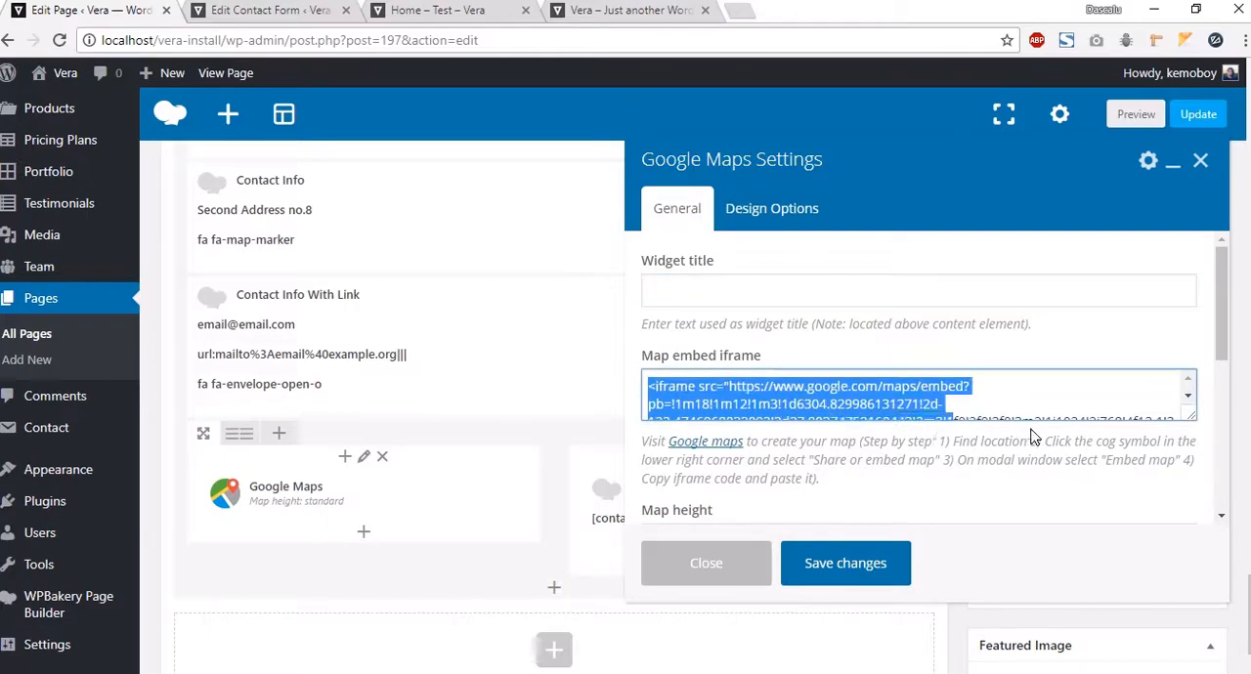
click(1121, 414)
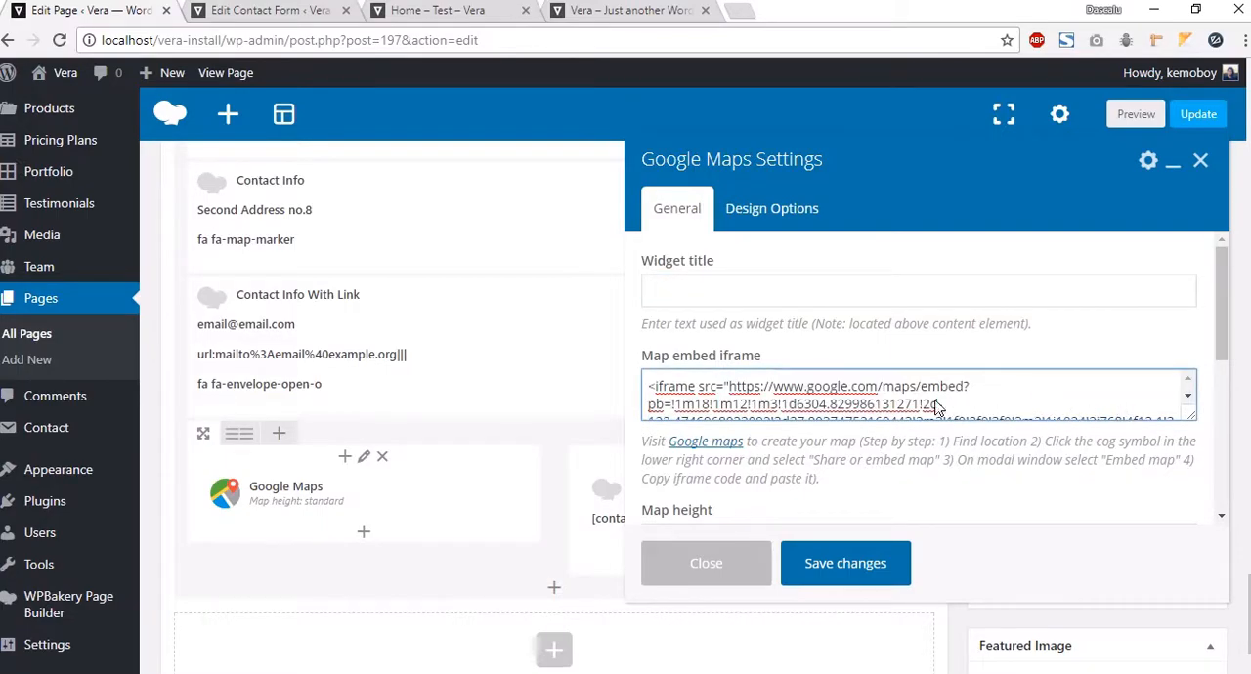
scroll(779, 463, up, 1)
scroll(779, 463, down, 3)
click(773, 350)
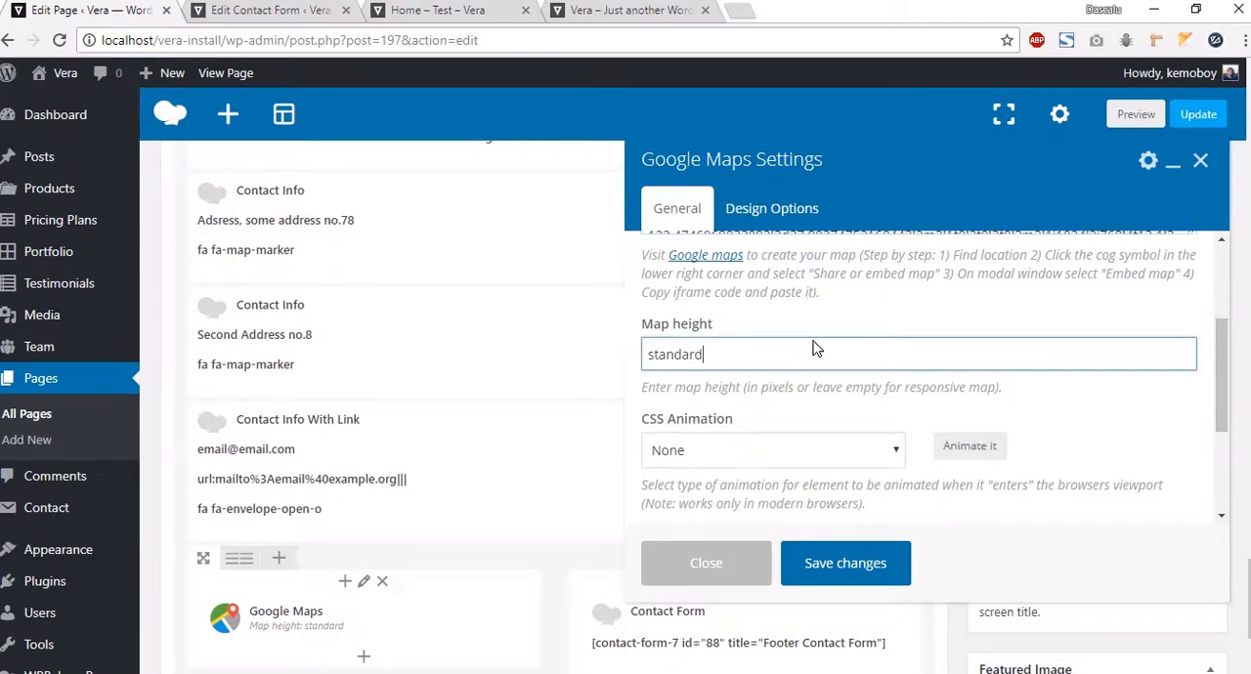
scroll(489, 391, down, 2)
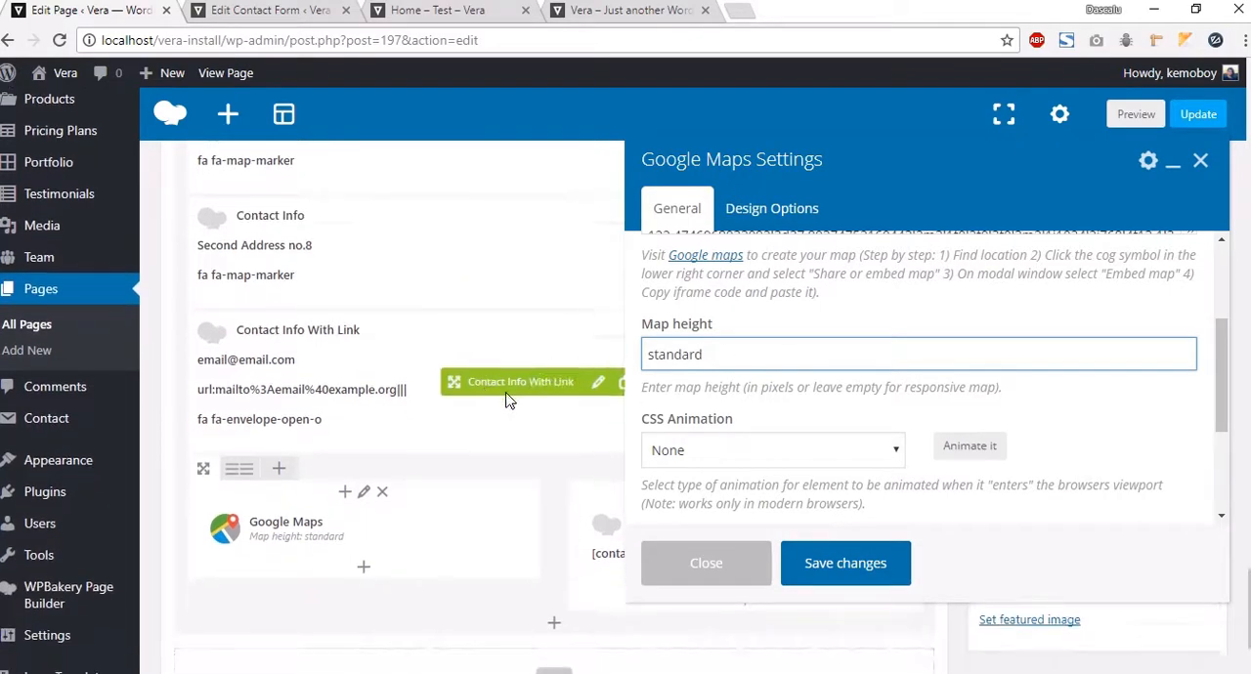
click(863, 568)
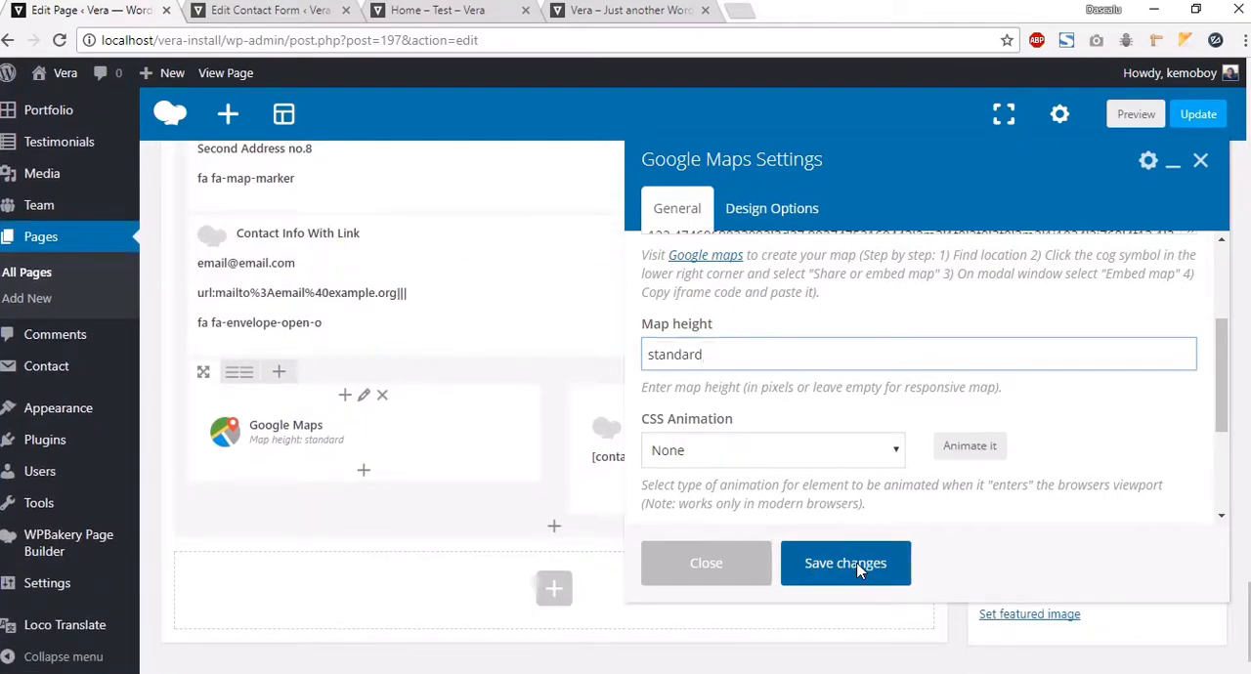
Step: Open the inner row's settings, look through its General and Design Options, and save
click(829, 370)
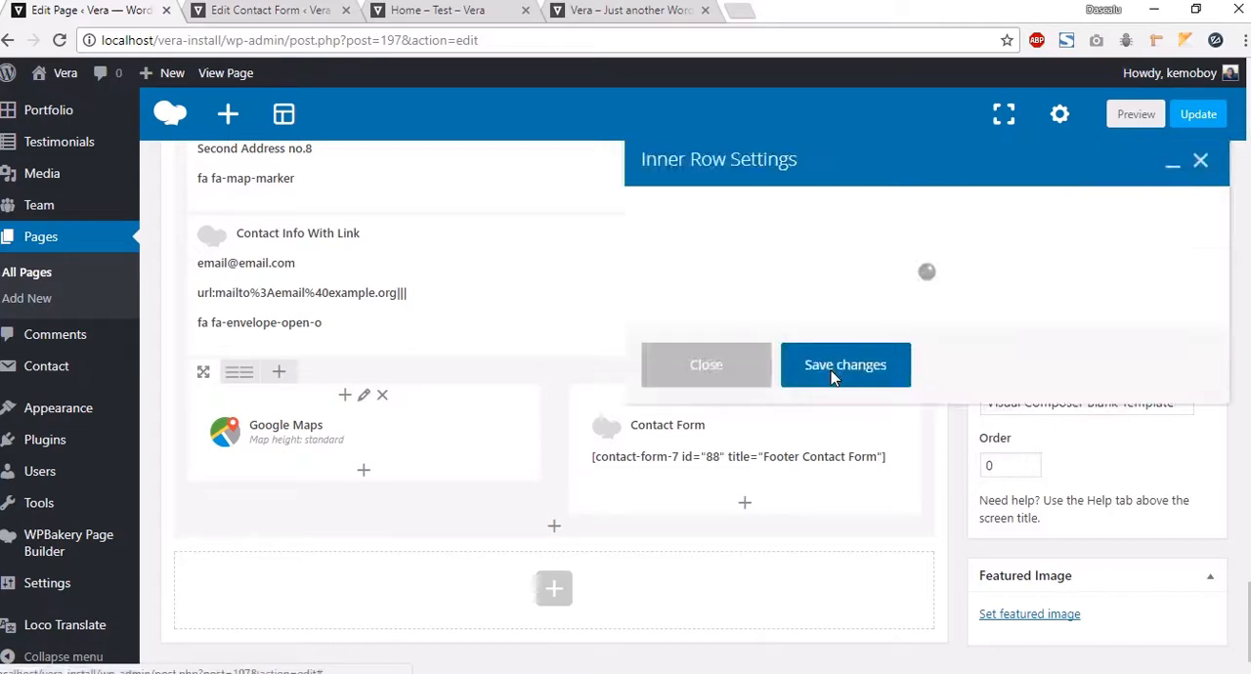
scroll(712, 441, down, 2)
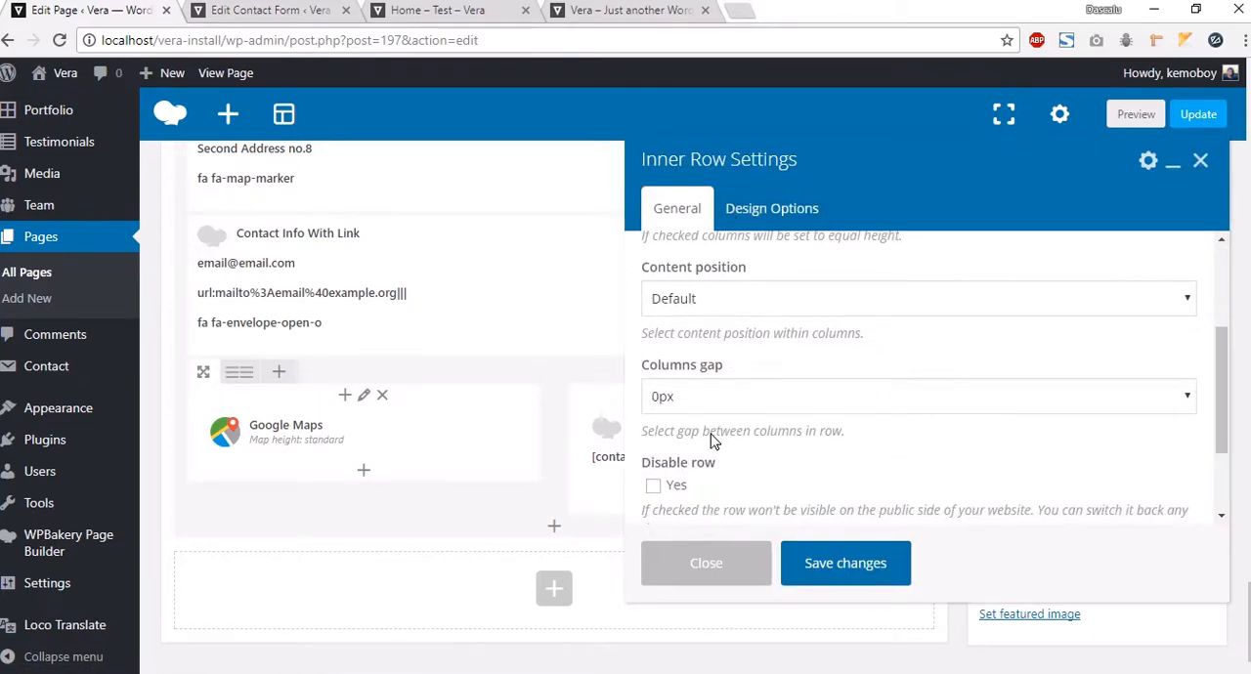
scroll(709, 437, up, 1)
click(771, 208)
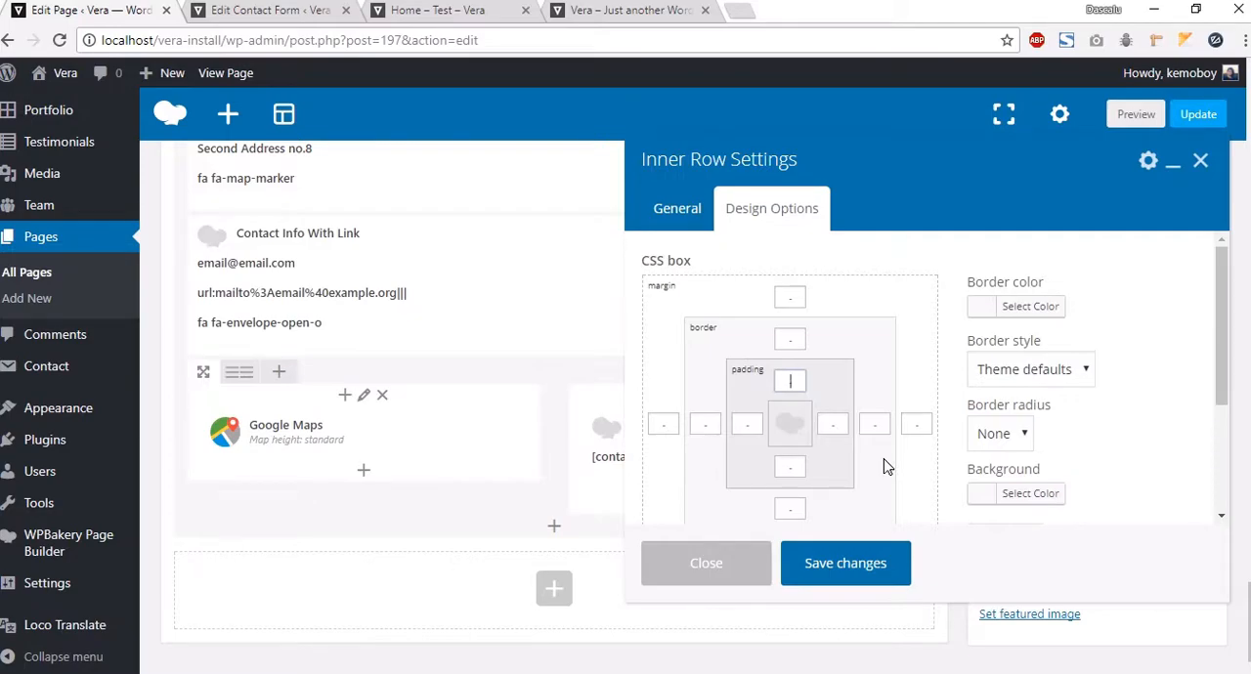
click(845, 563)
Step: Preview the page and scroll down to the Contact section's map and form
click(1136, 114)
click(417, 10)
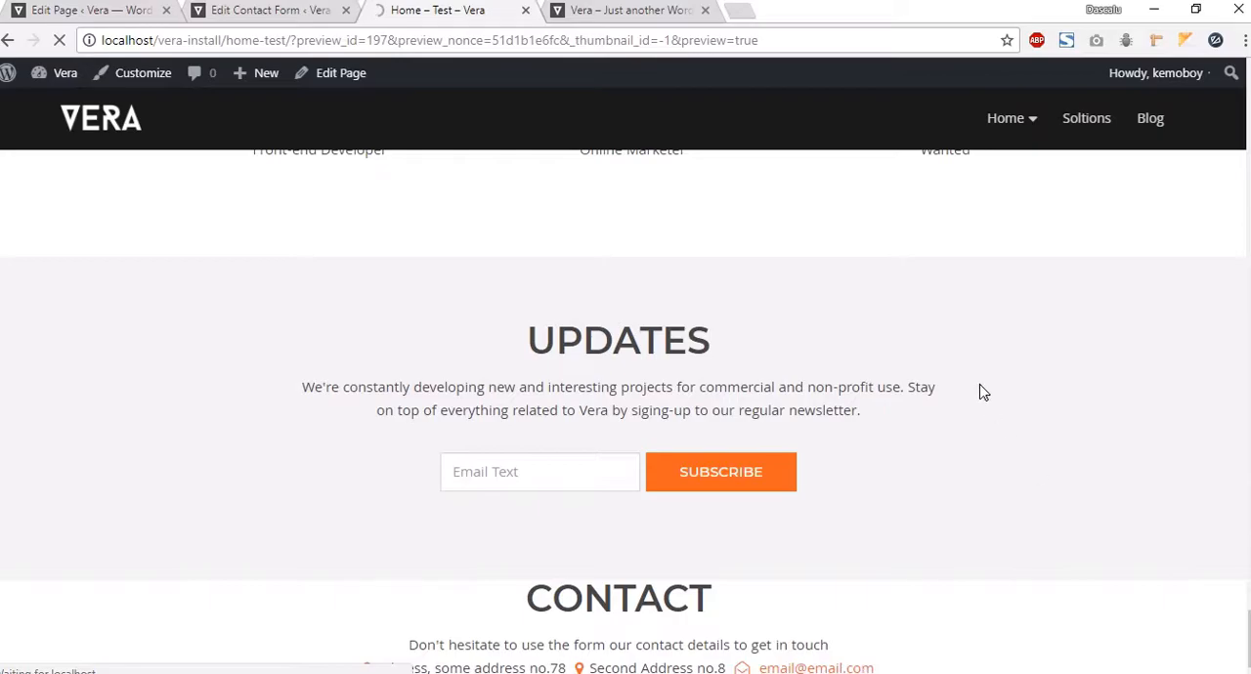
scroll(819, 345, down, 20)
scroll(842, 343, down, 20)
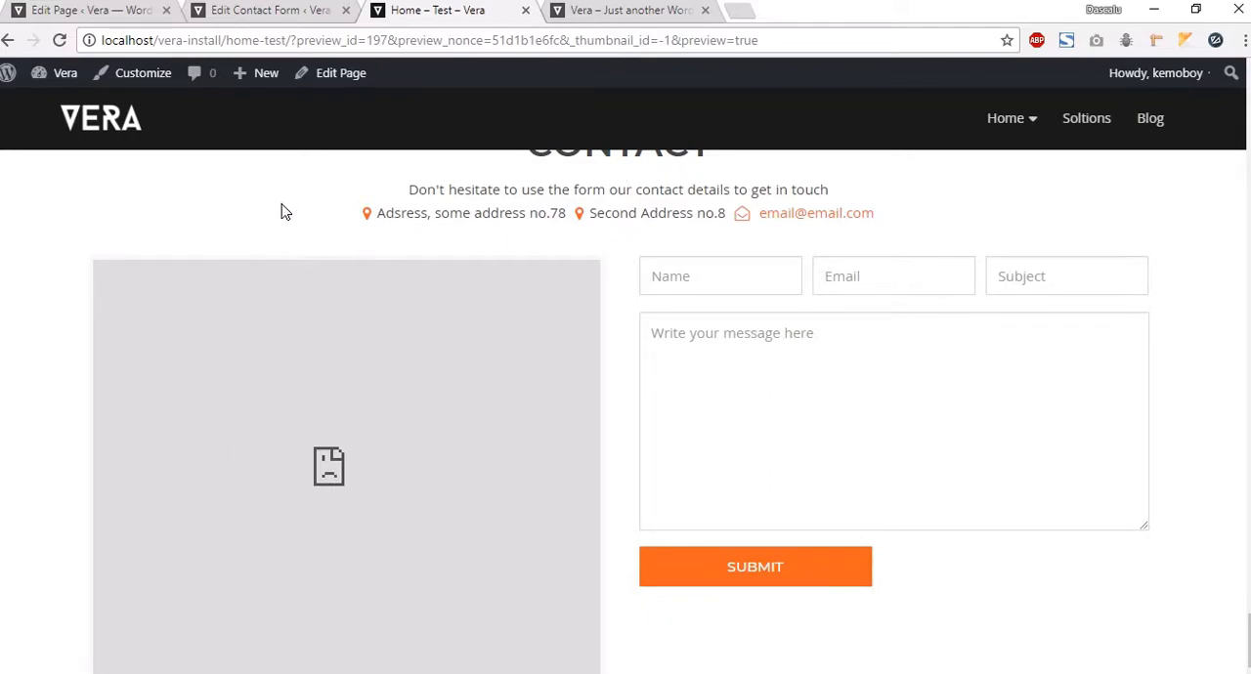
Step: Examine the Contact form's message field and the Team and Updates sections above it in the preview
click(963, 405)
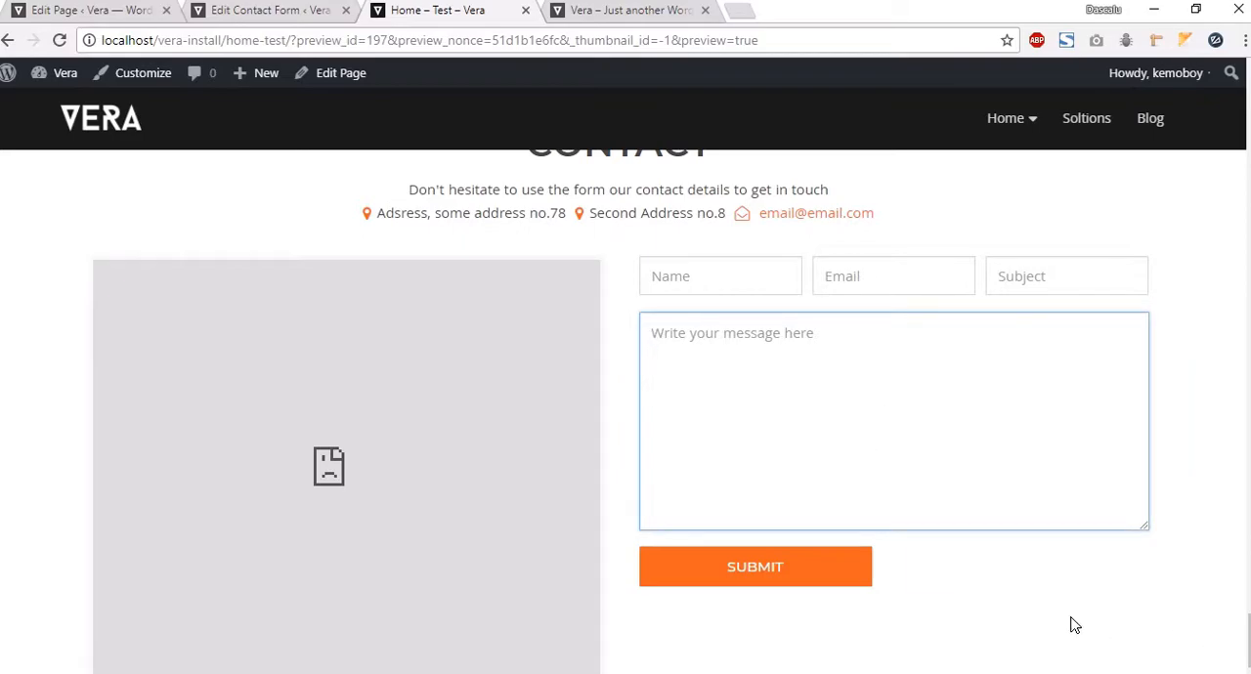
scroll(674, 349, up, 5)
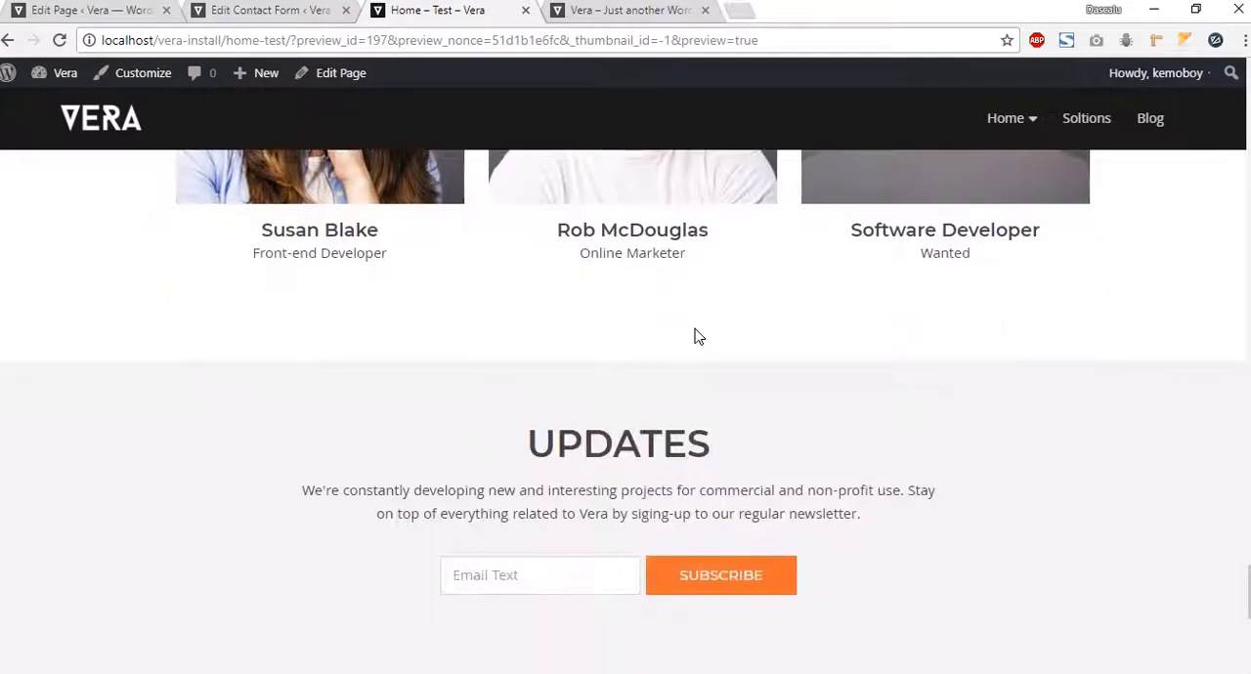
scroll(696, 332, down, 3)
Step: Return to the page editor, open the Contact section row's settings, review its Design Options padding, and save
click(61, 13)
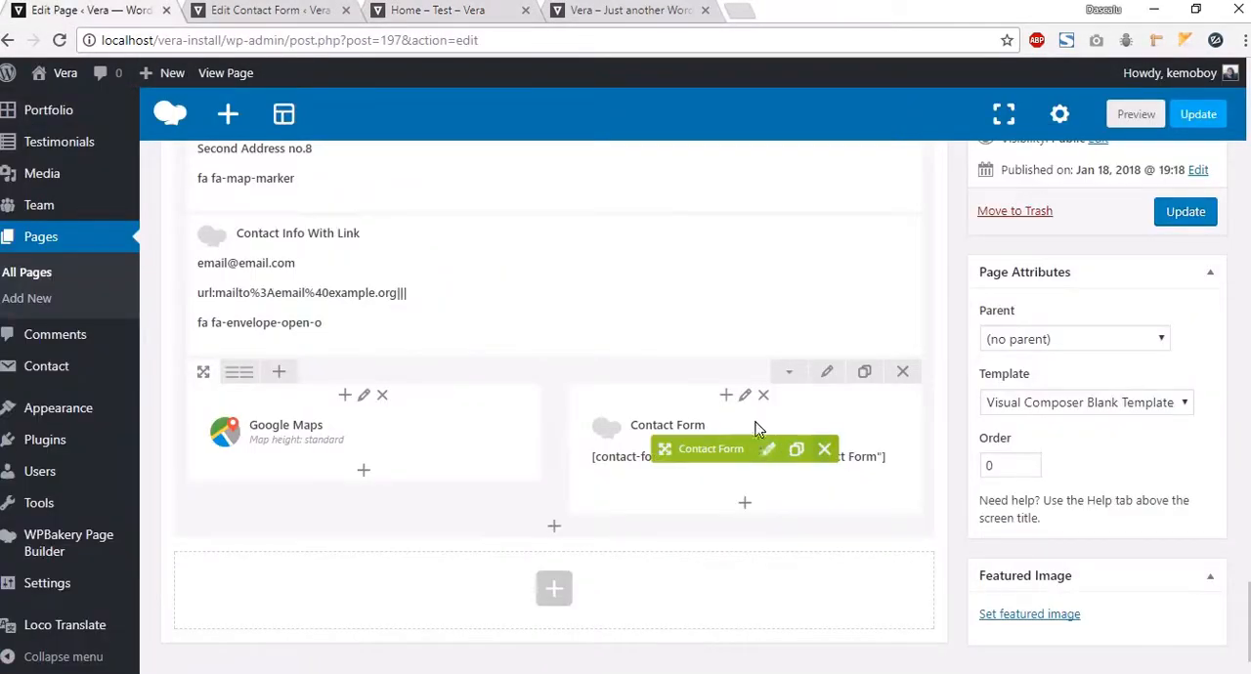
scroll(838, 298, up, 4)
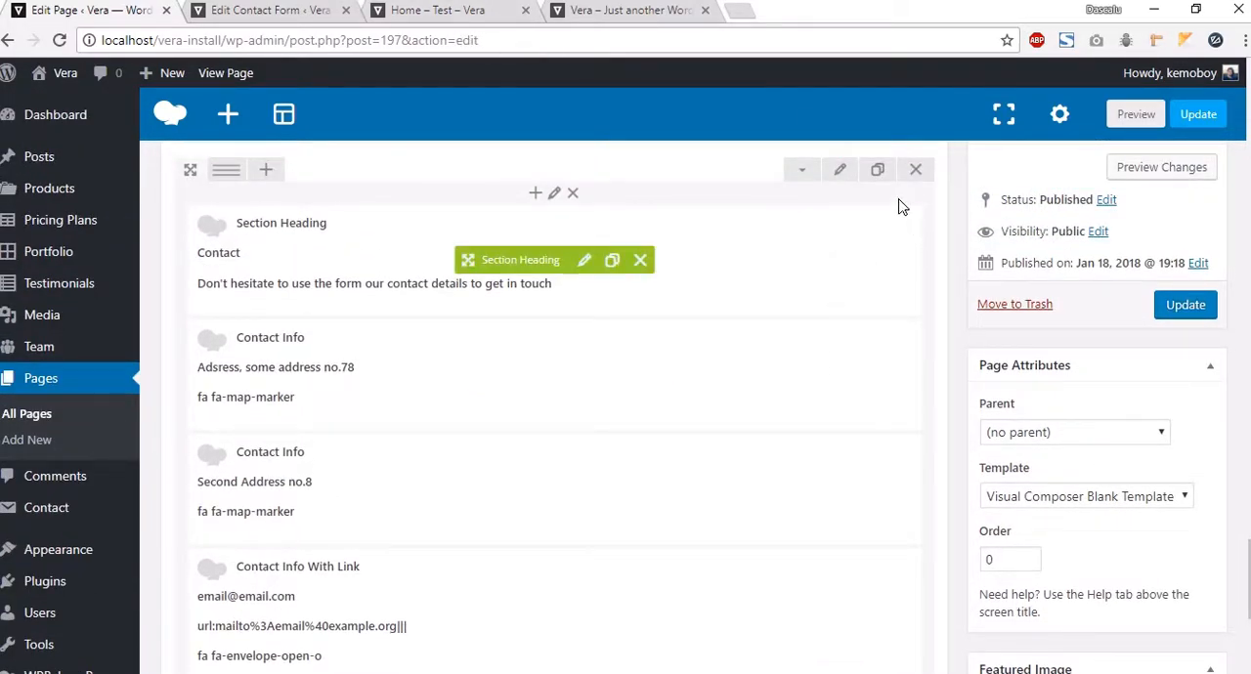
click(840, 172)
scroll(811, 333, down, 1)
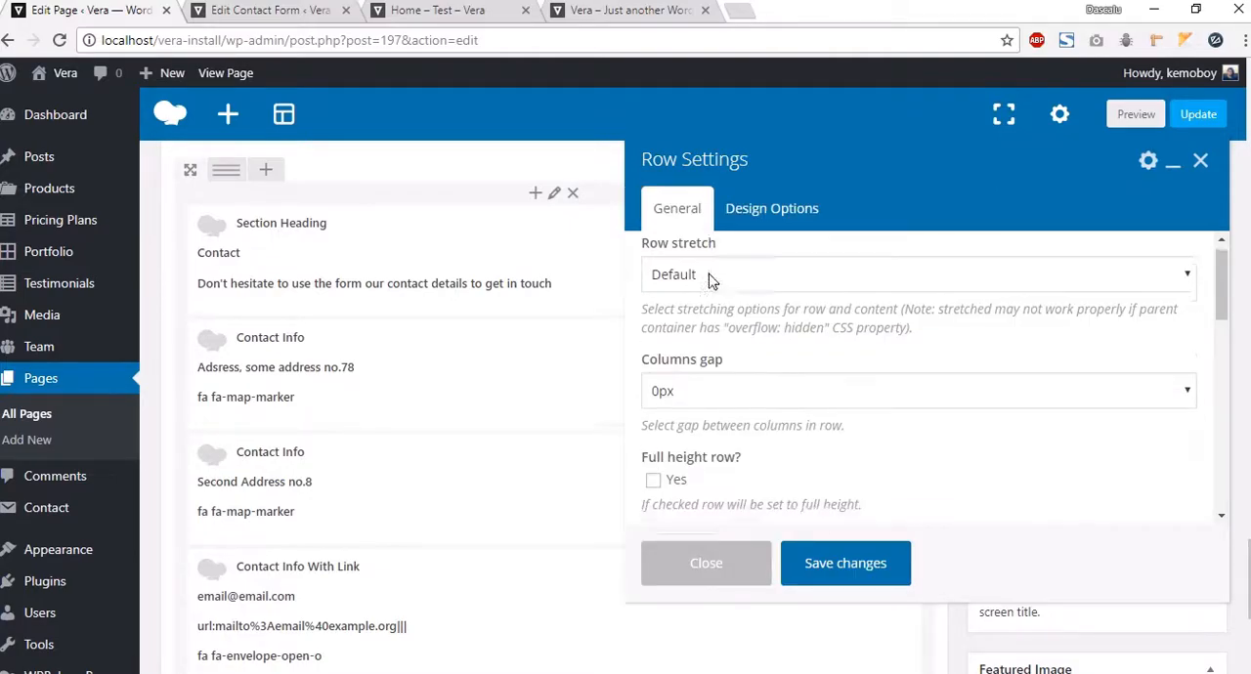
click(773, 207)
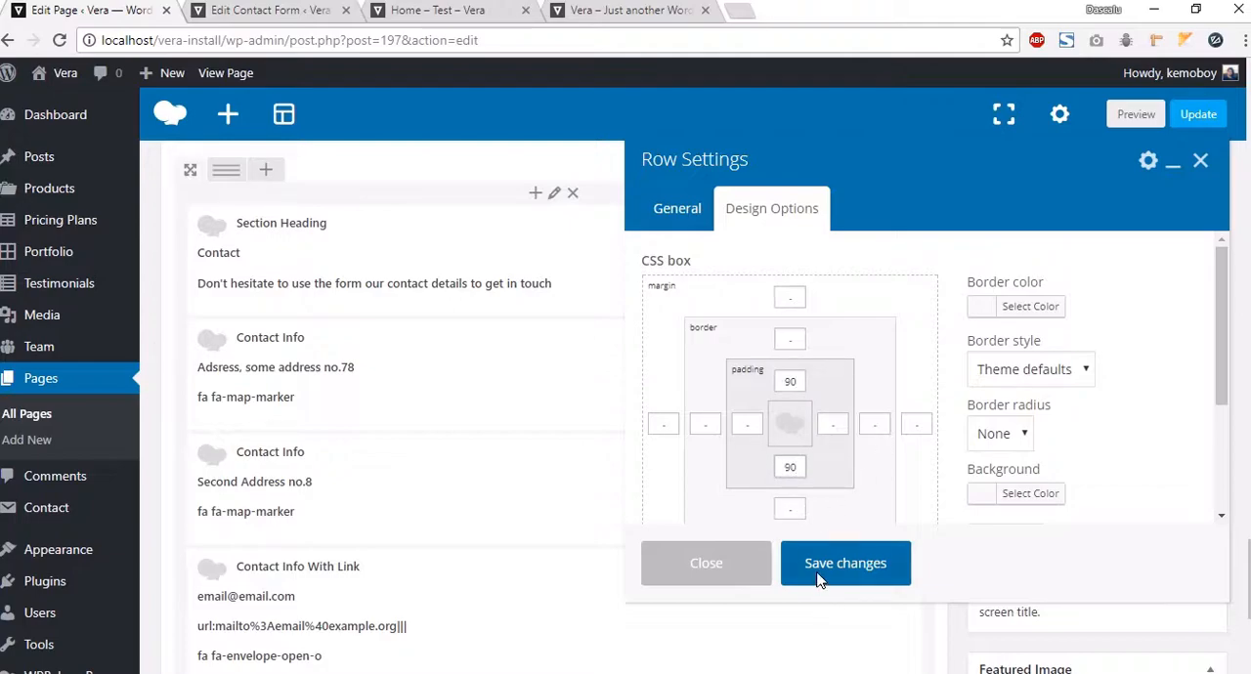
click(845, 563)
Step: Preview the page again and scroll through it from the Contact section to the hero, Solutions, Prices and Projects sections
click(1136, 114)
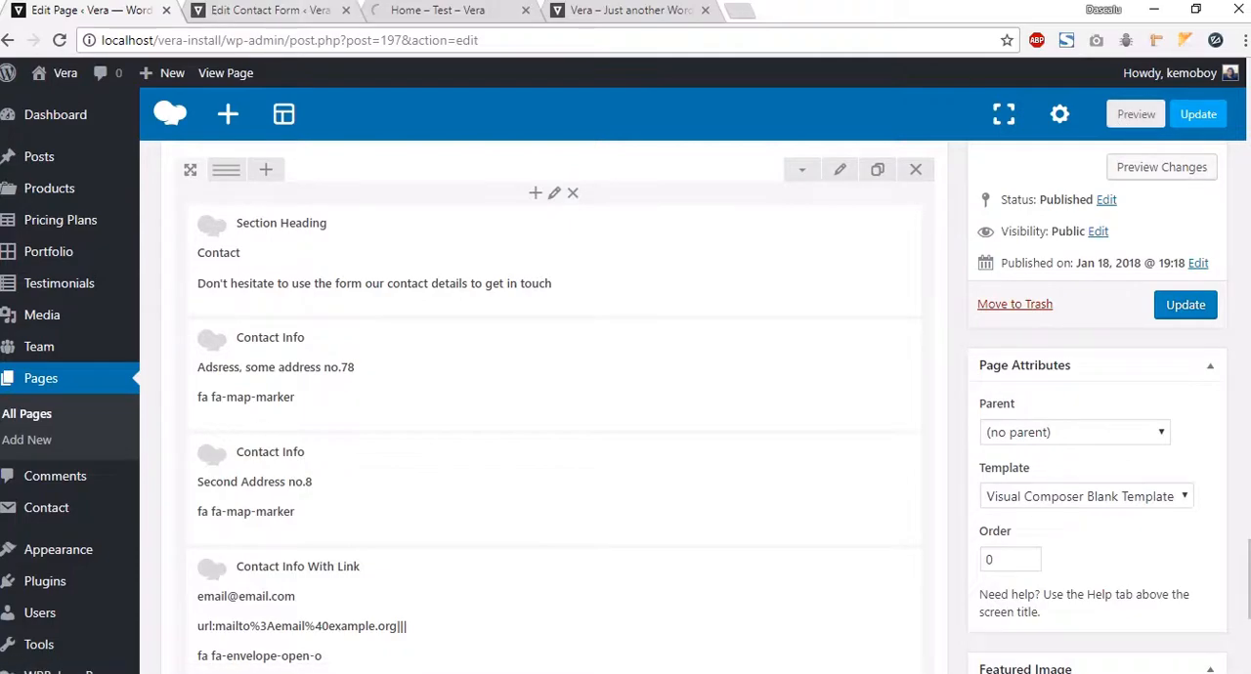
click(411, 12)
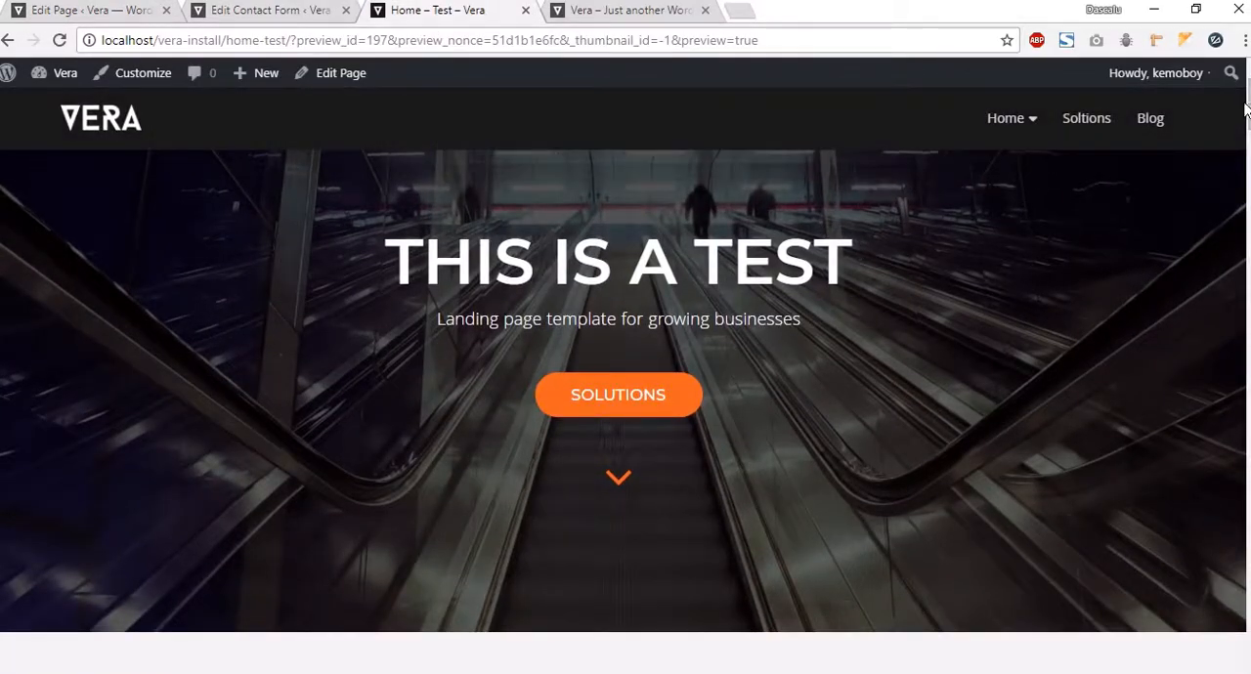
drag(1248, 111, 1241, 645)
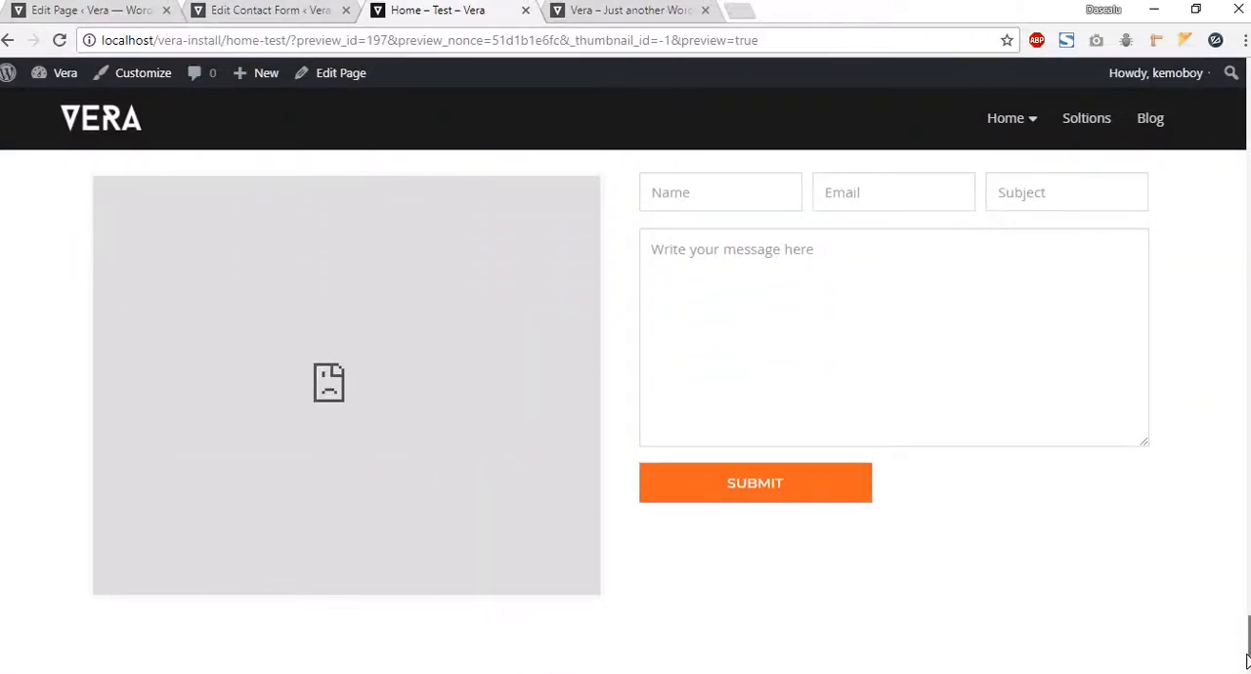
scroll(687, 374, up, 3)
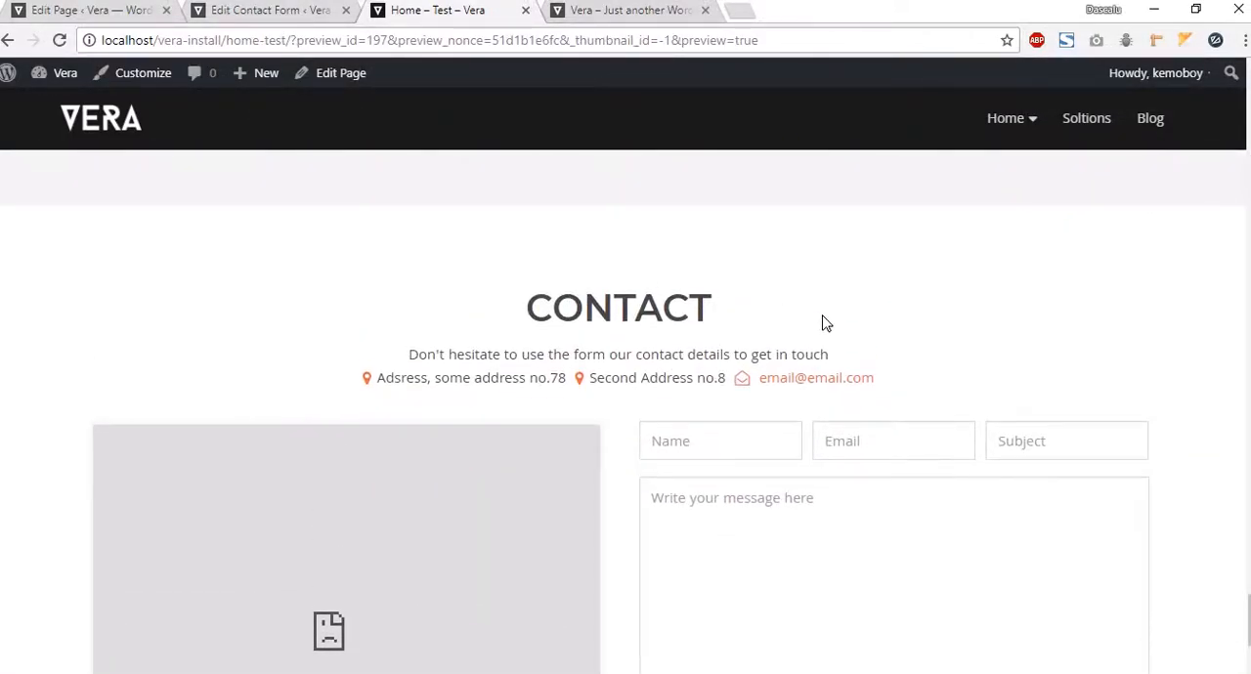
scroll(699, 309, up, 5)
drag(1248, 567, 1230, 88)
scroll(601, 342, down, 4)
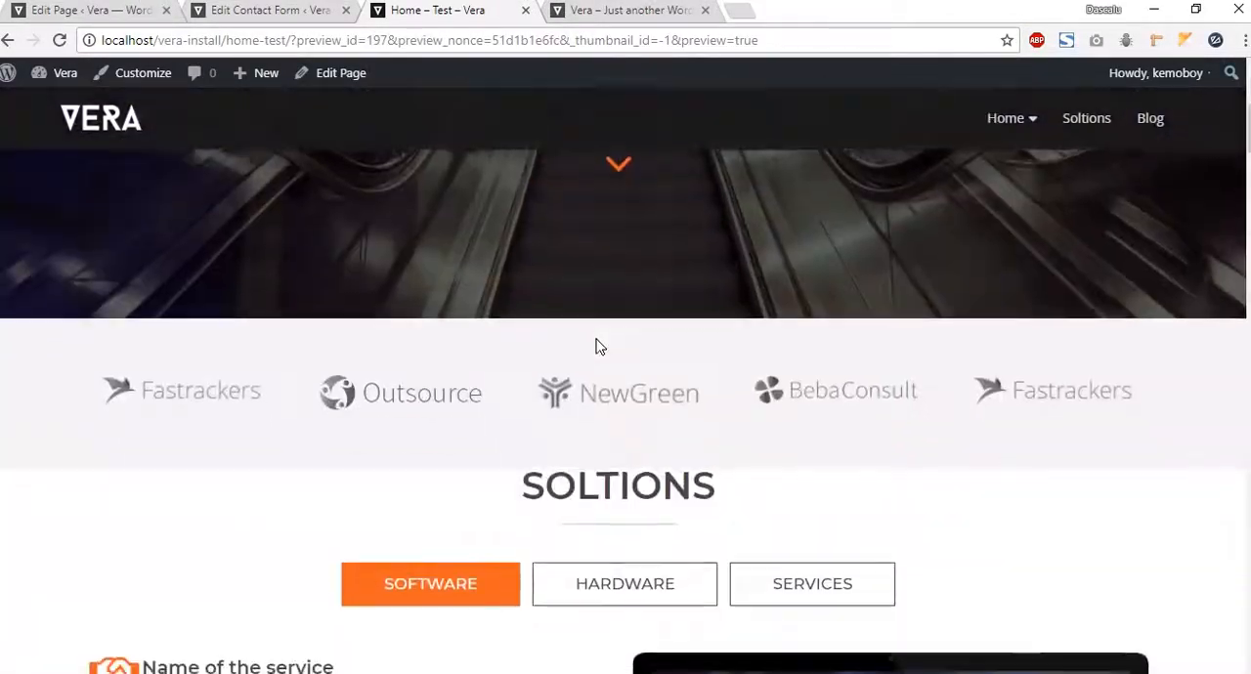
scroll(511, 424, down, 8)
scroll(1151, 609, up, 3)
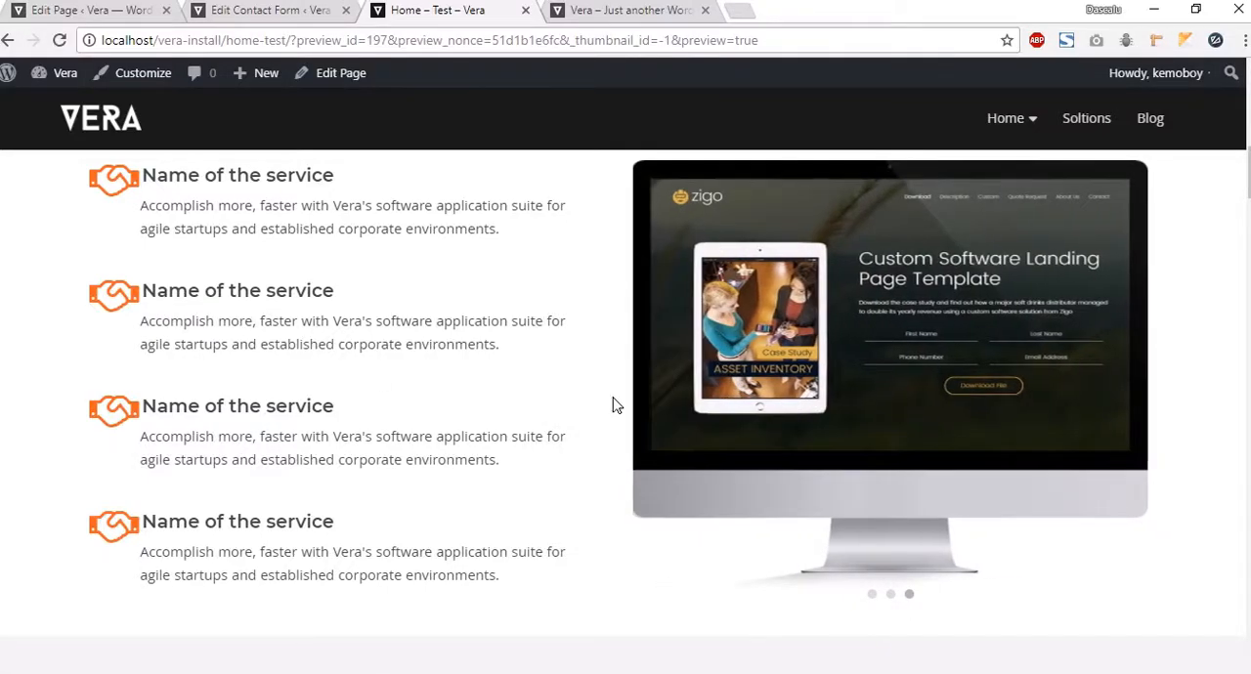
scroll(552, 399, down, 10)
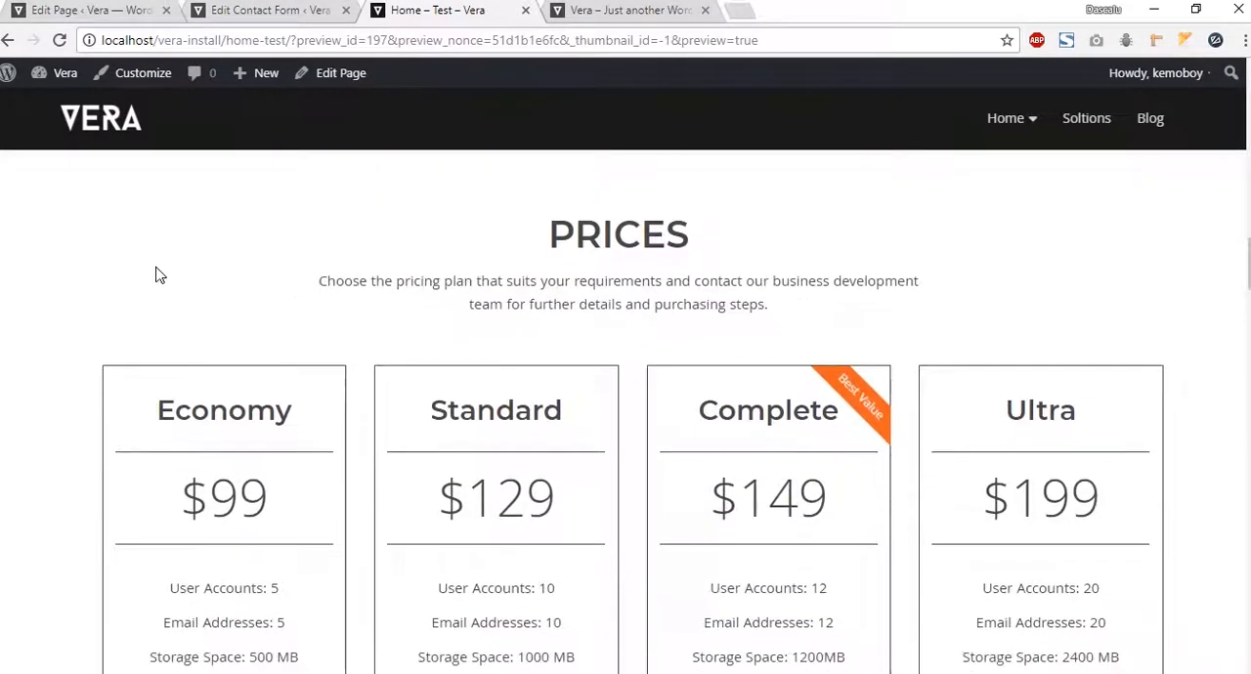
scroll(156, 270, down, 10)
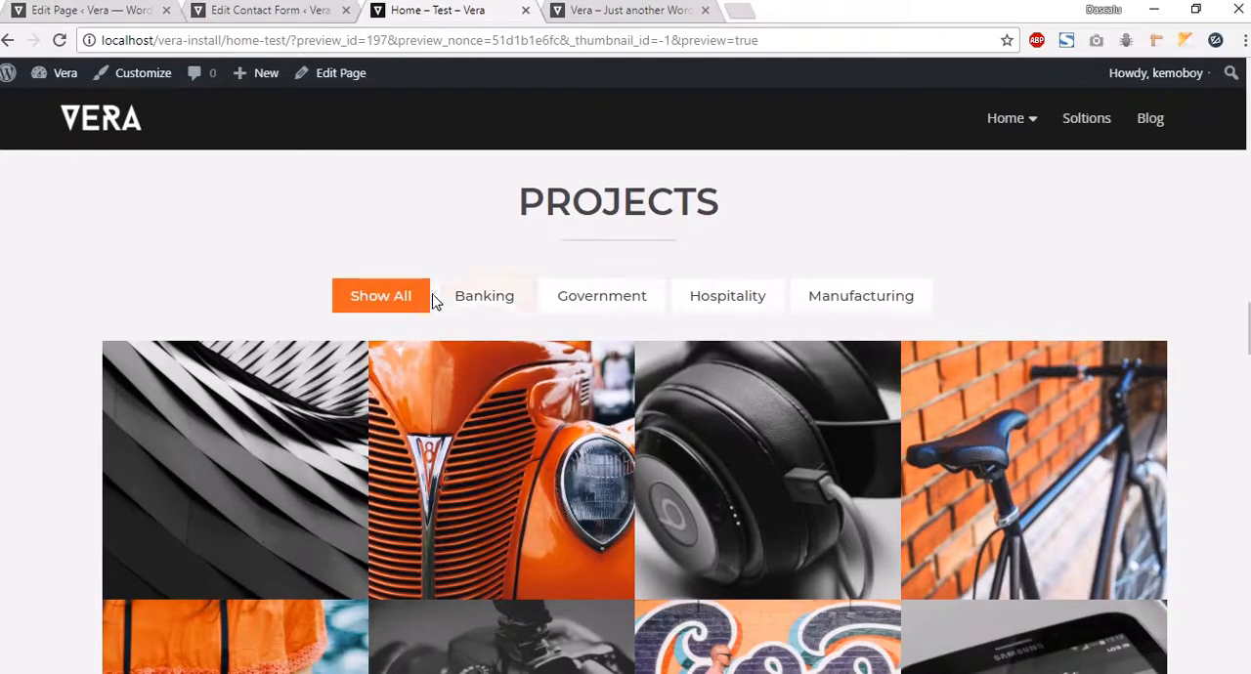
scroll(556, 344, down, 3)
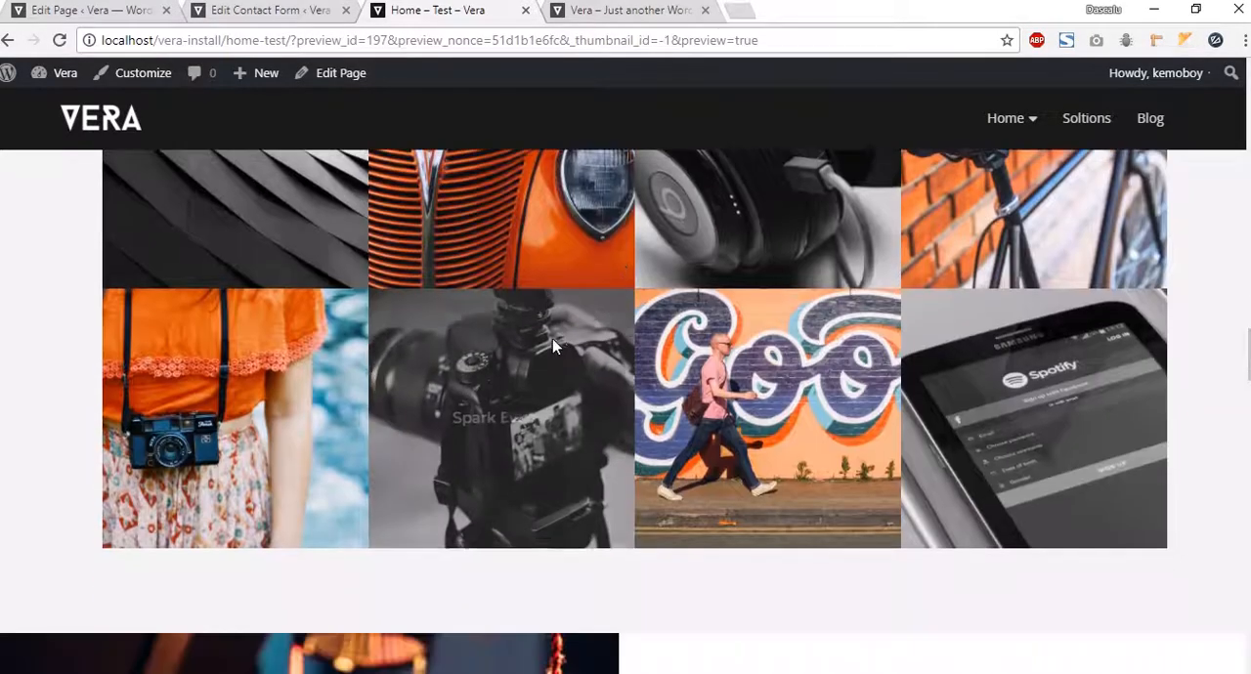